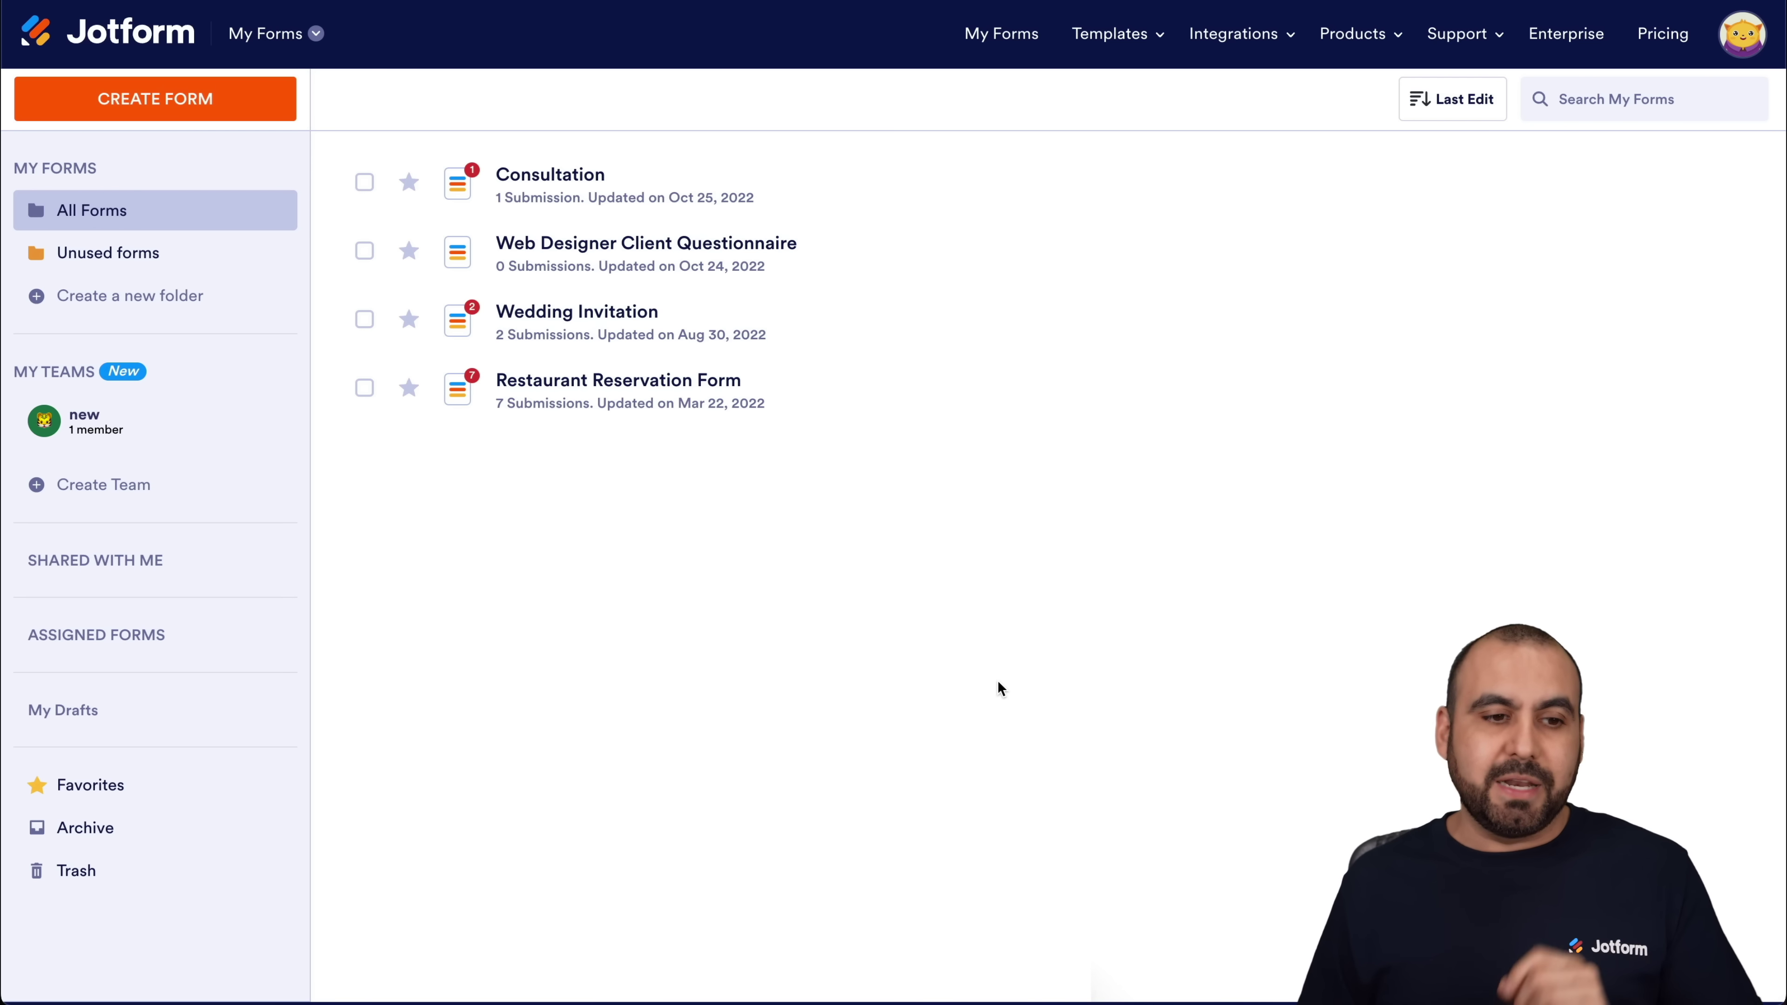
Start a new form from the Feedback Form template and review its feedback, name and e-mail fields in Form Builder.
click(166, 100)
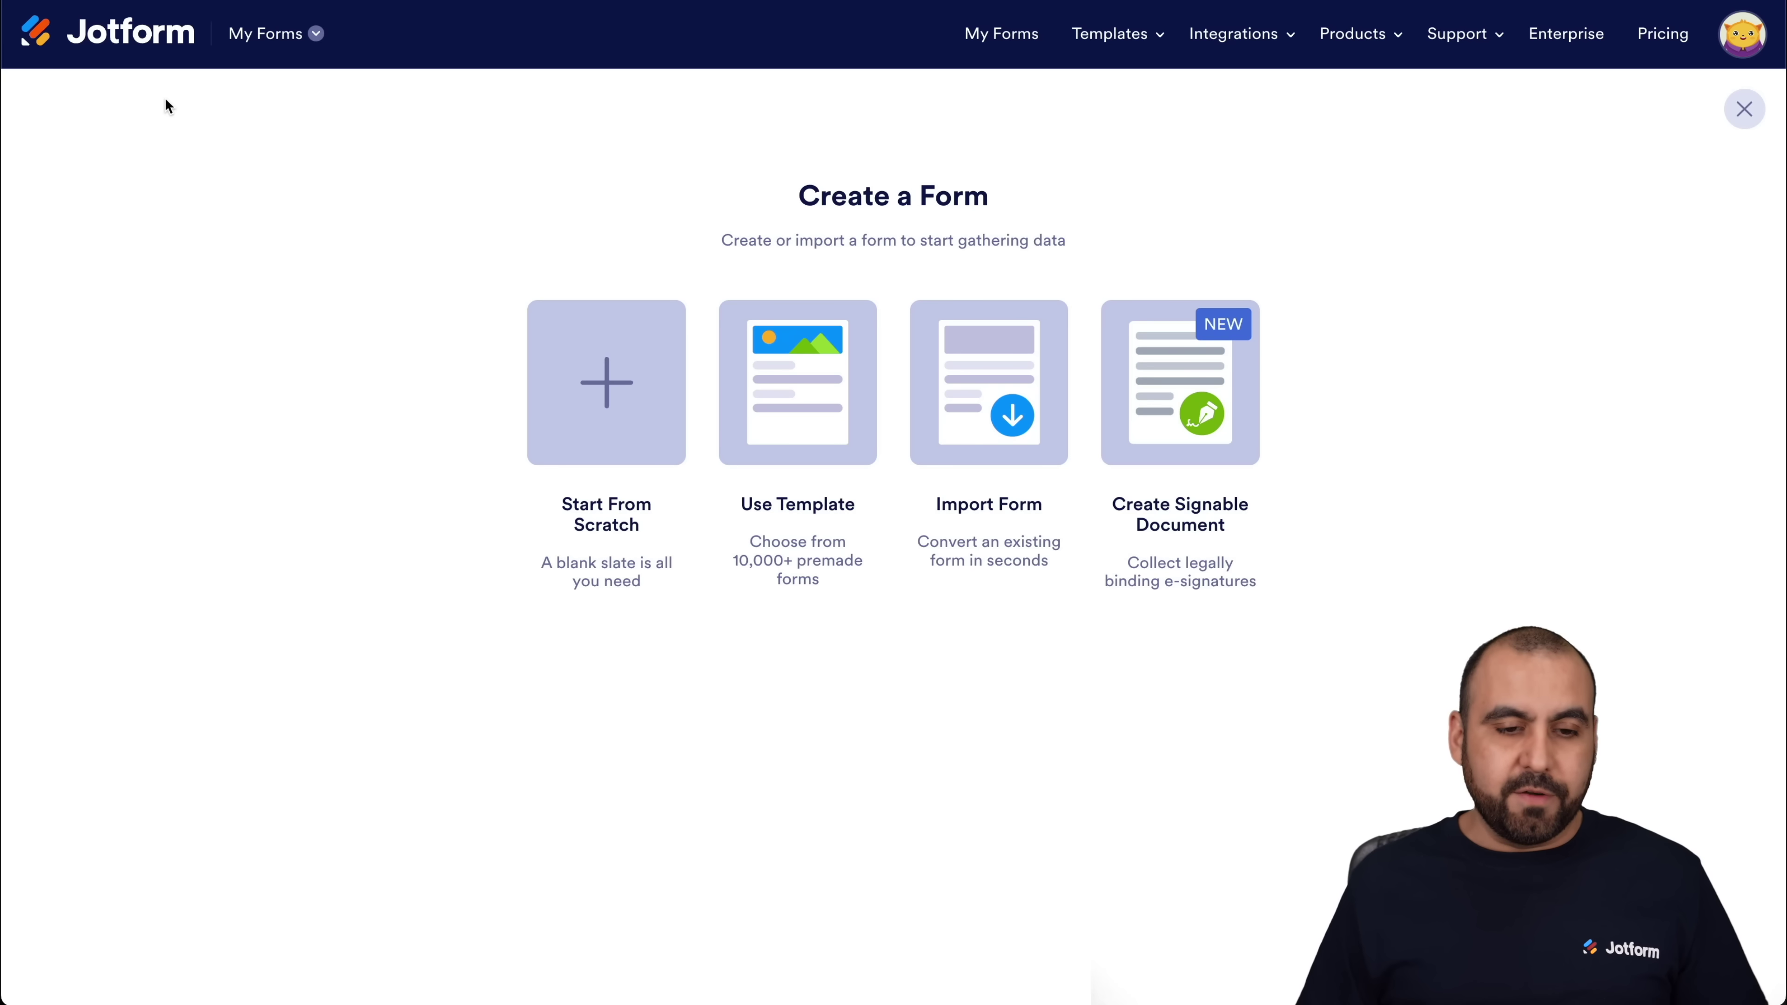
click(838, 385)
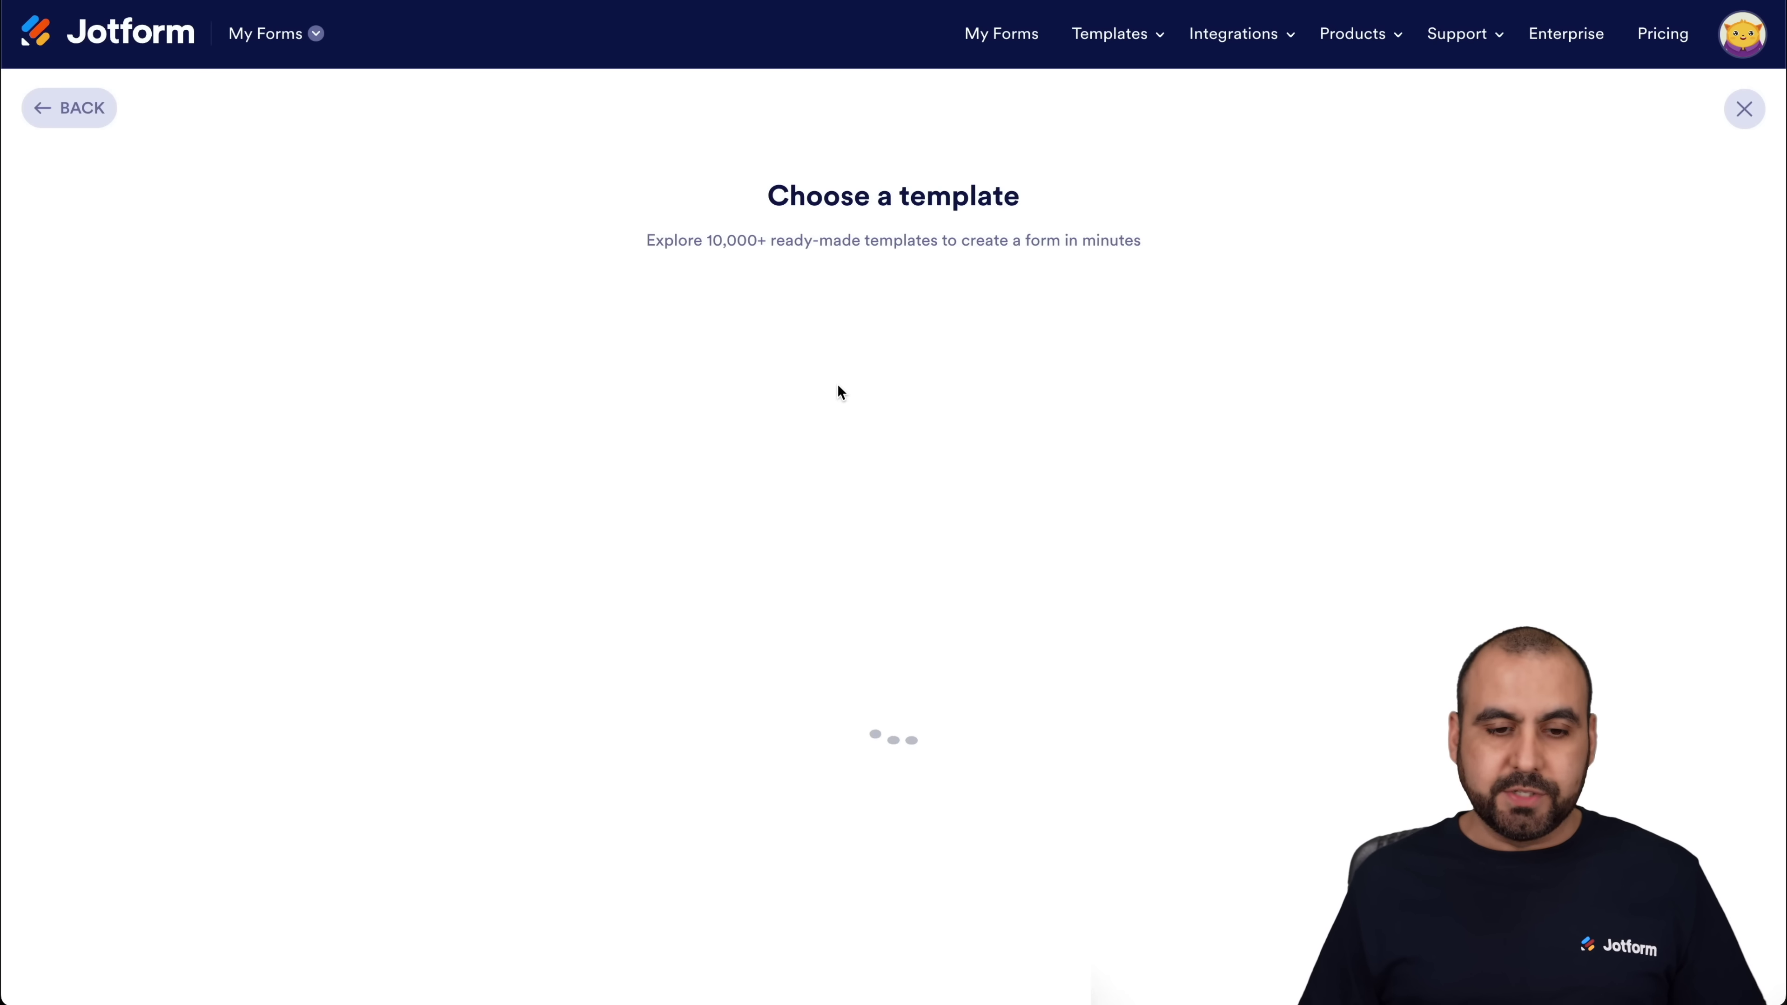
scroll(828, 718, down, 6)
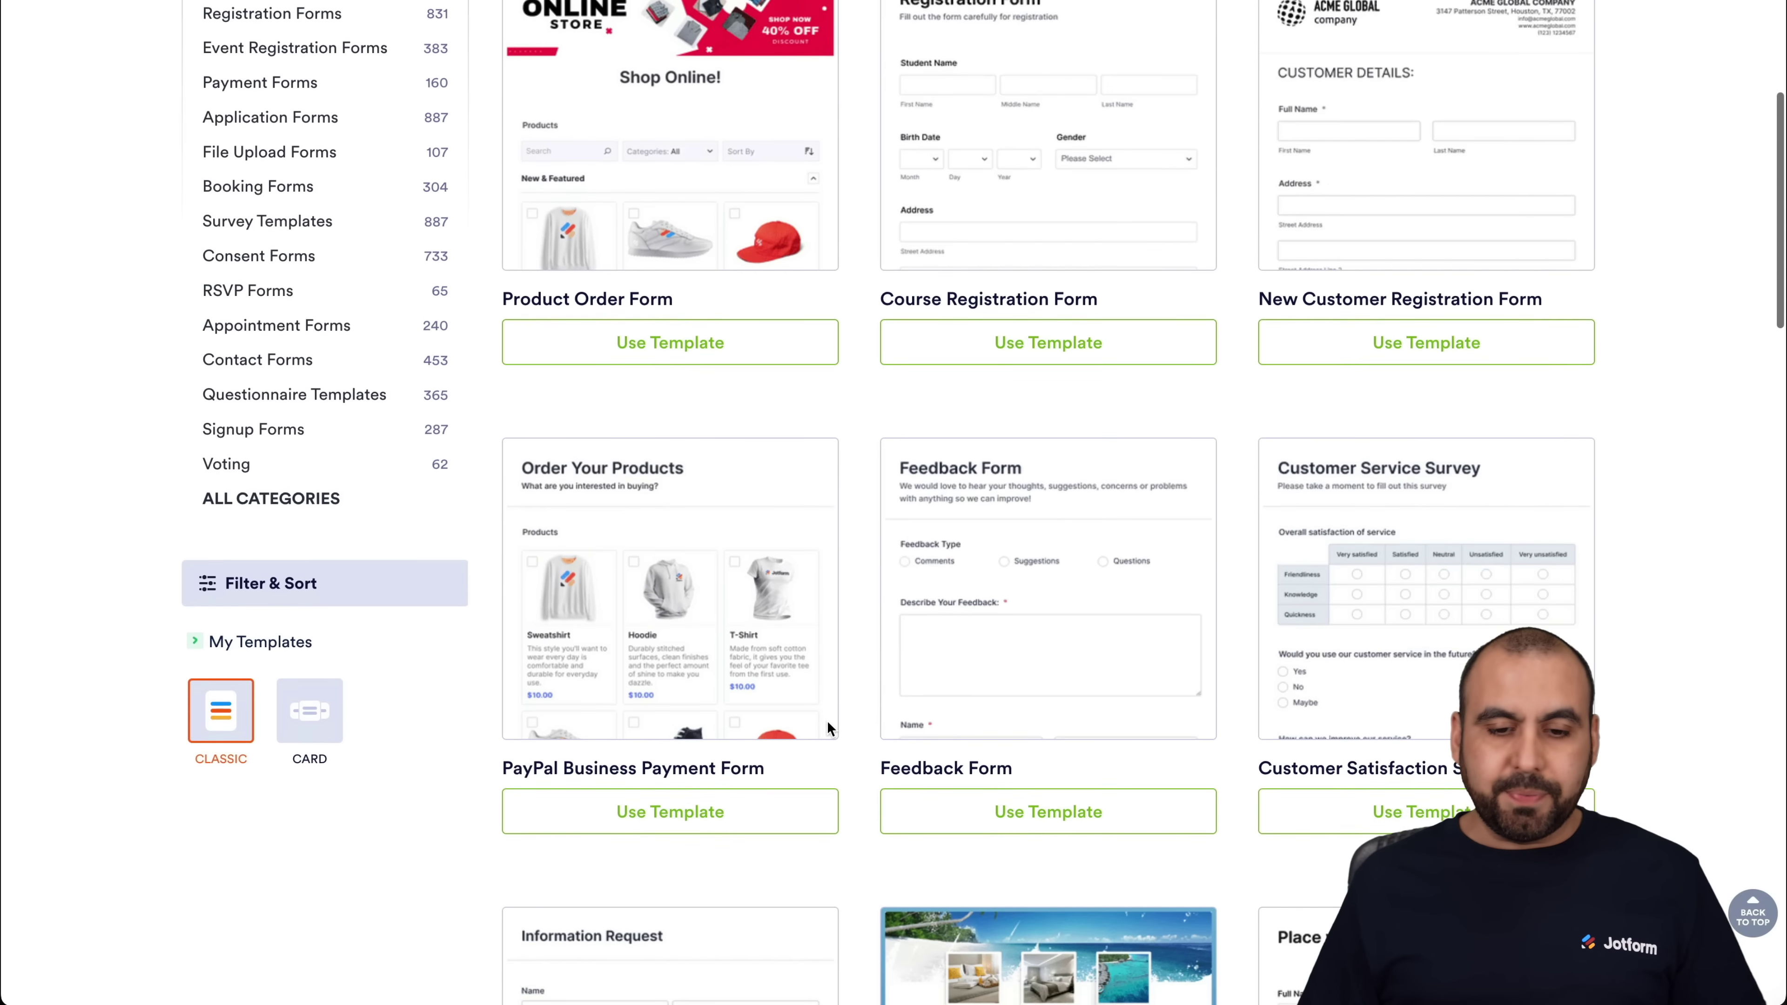
click(1053, 541)
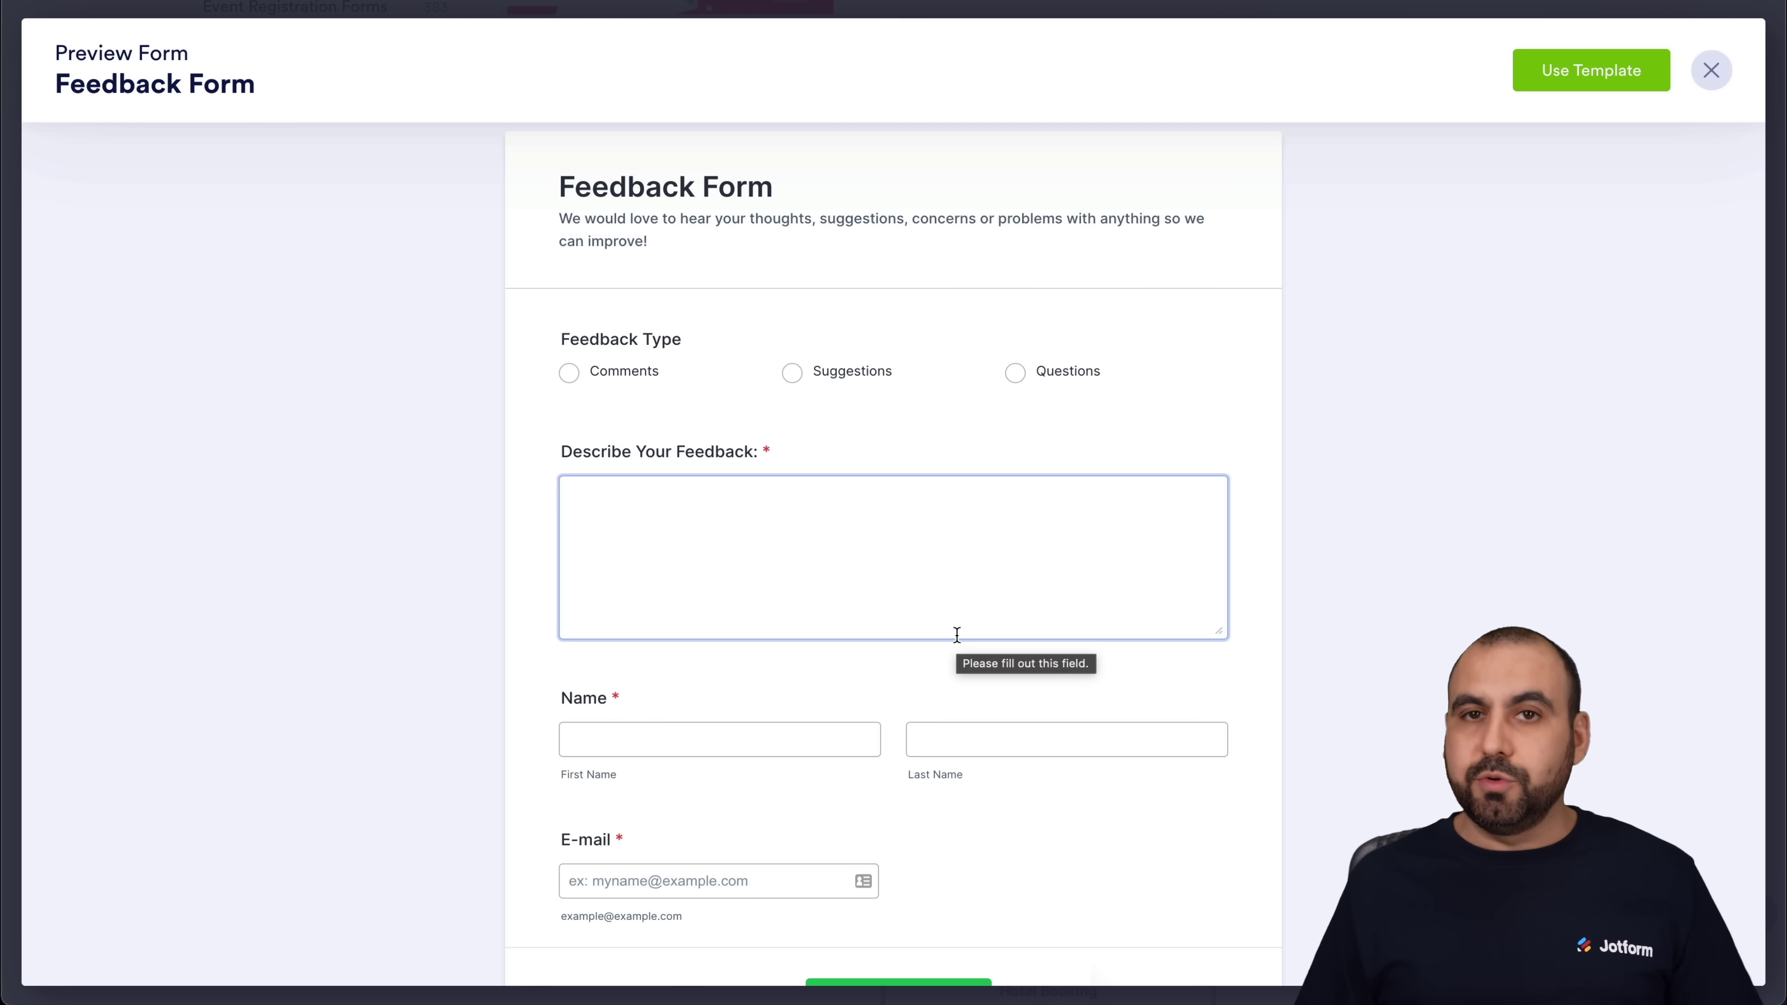
click(1583, 77)
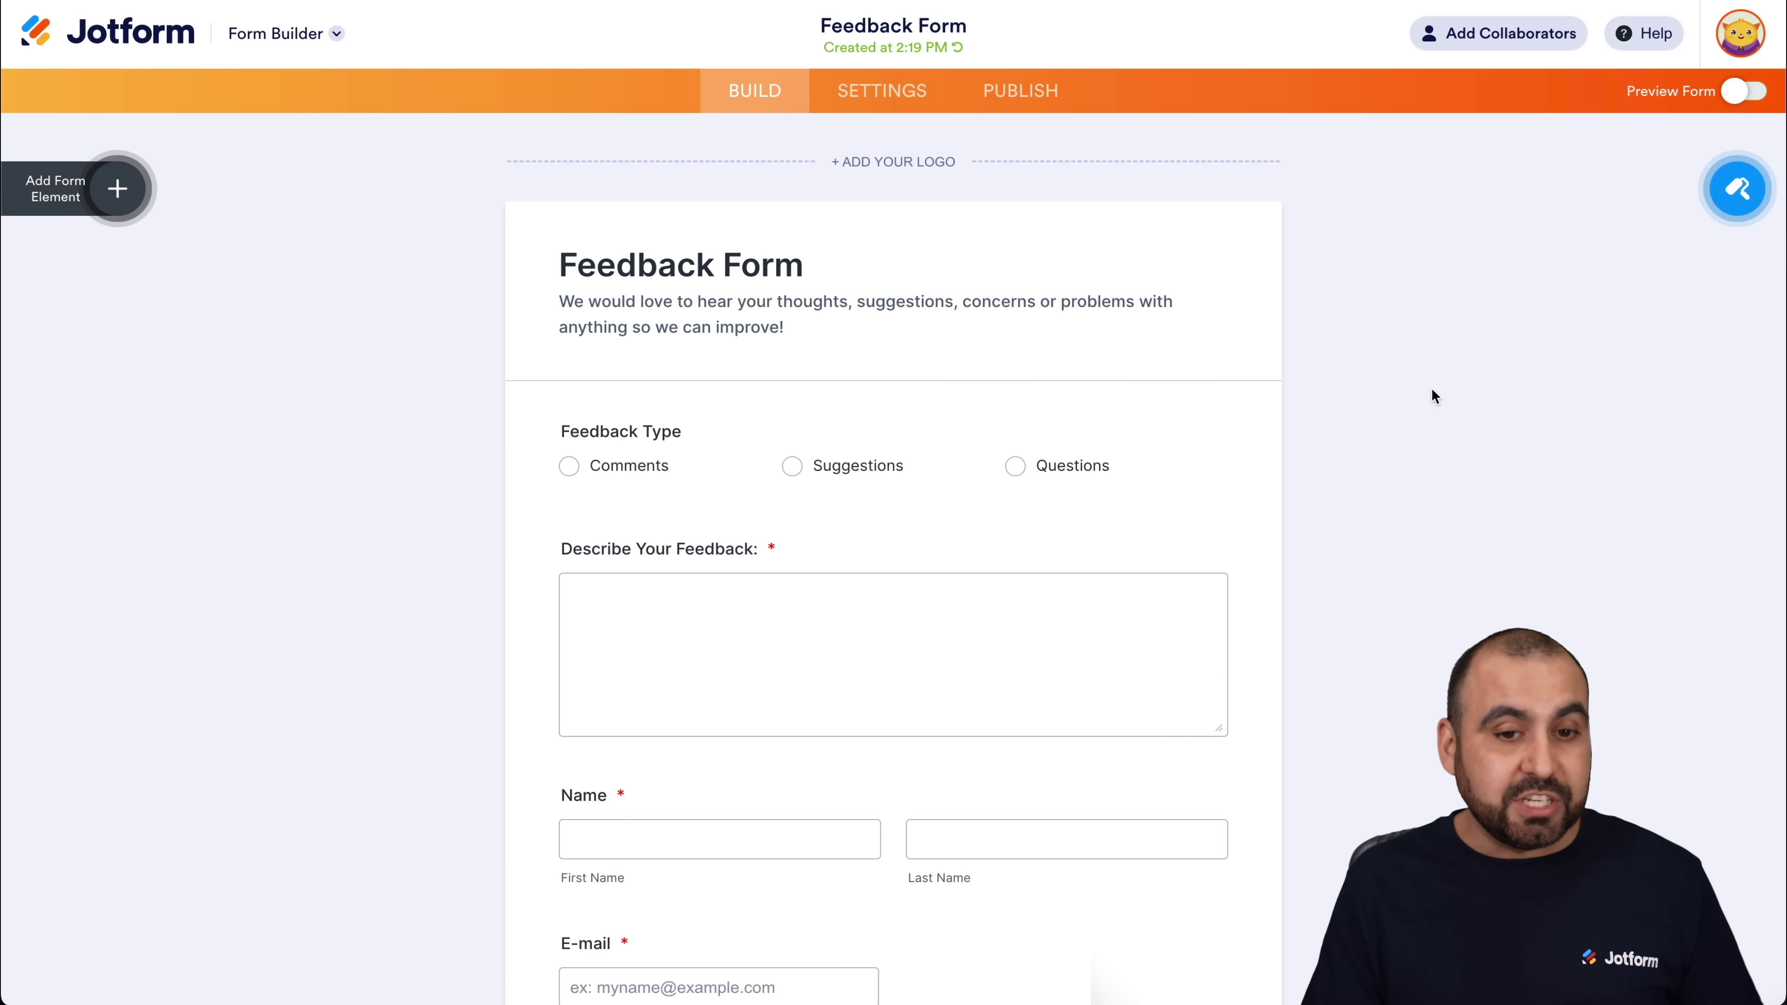
scroll(825, 602, down, 2)
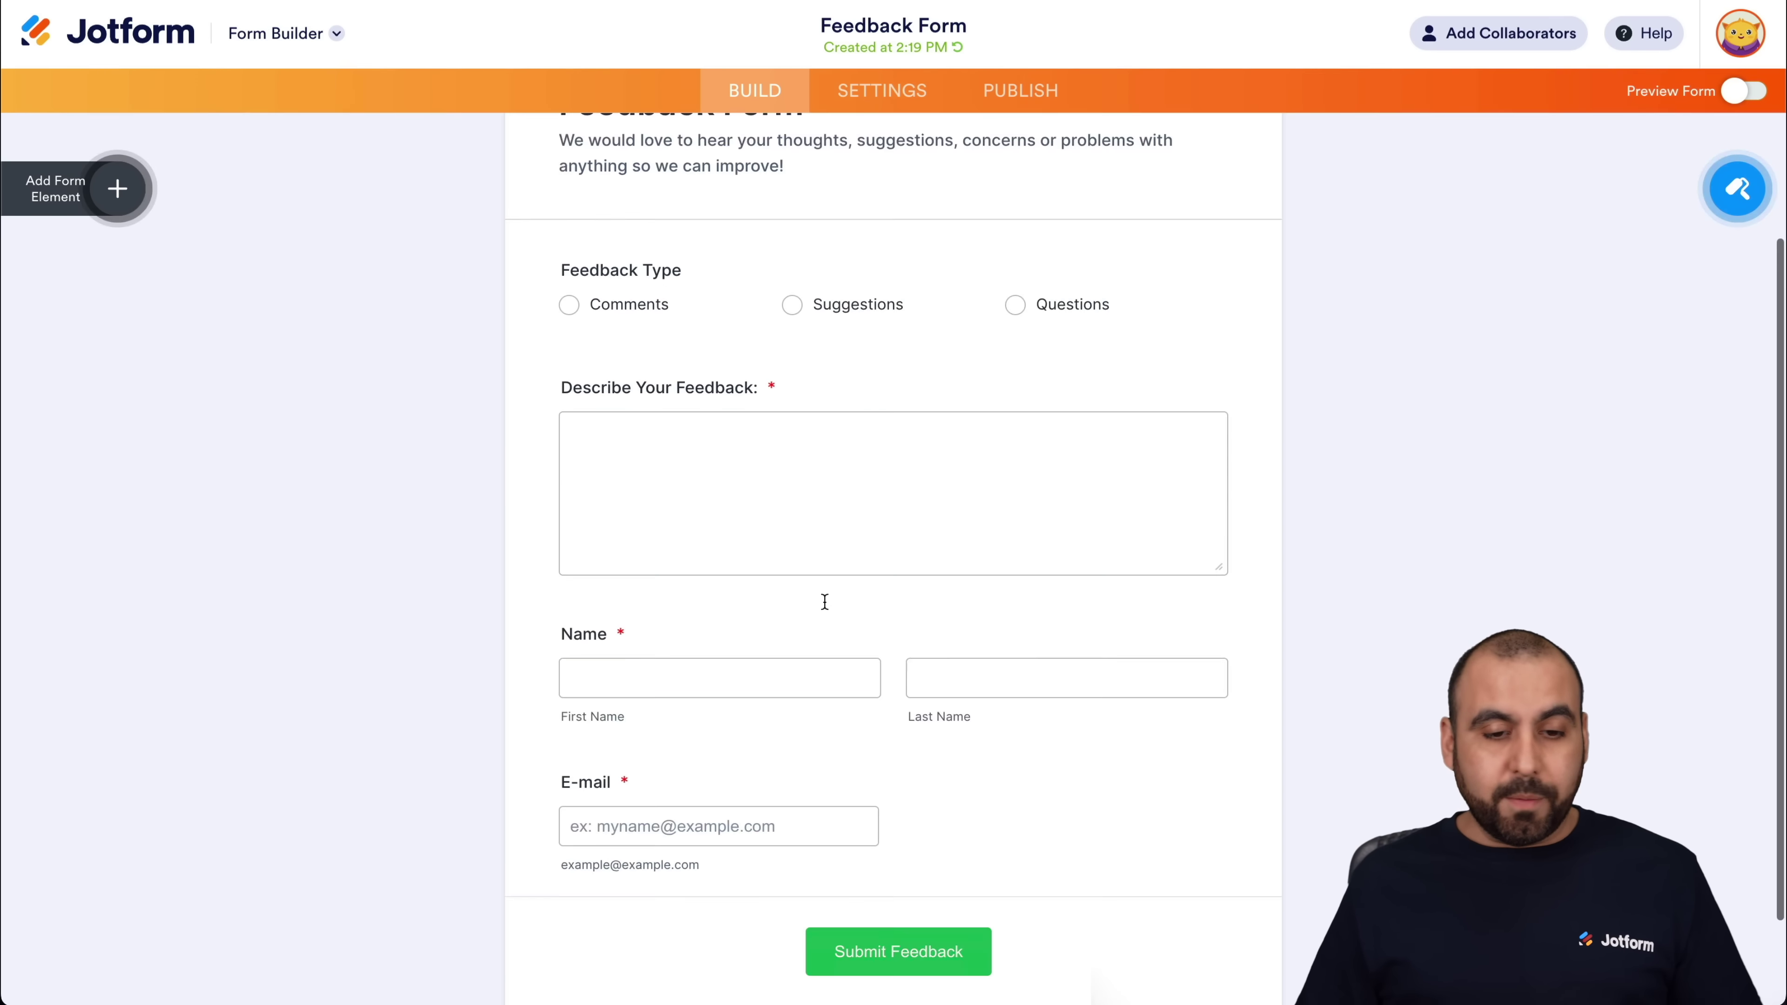
scroll(825, 604, down, 2)
scroll(826, 607, up, 5)
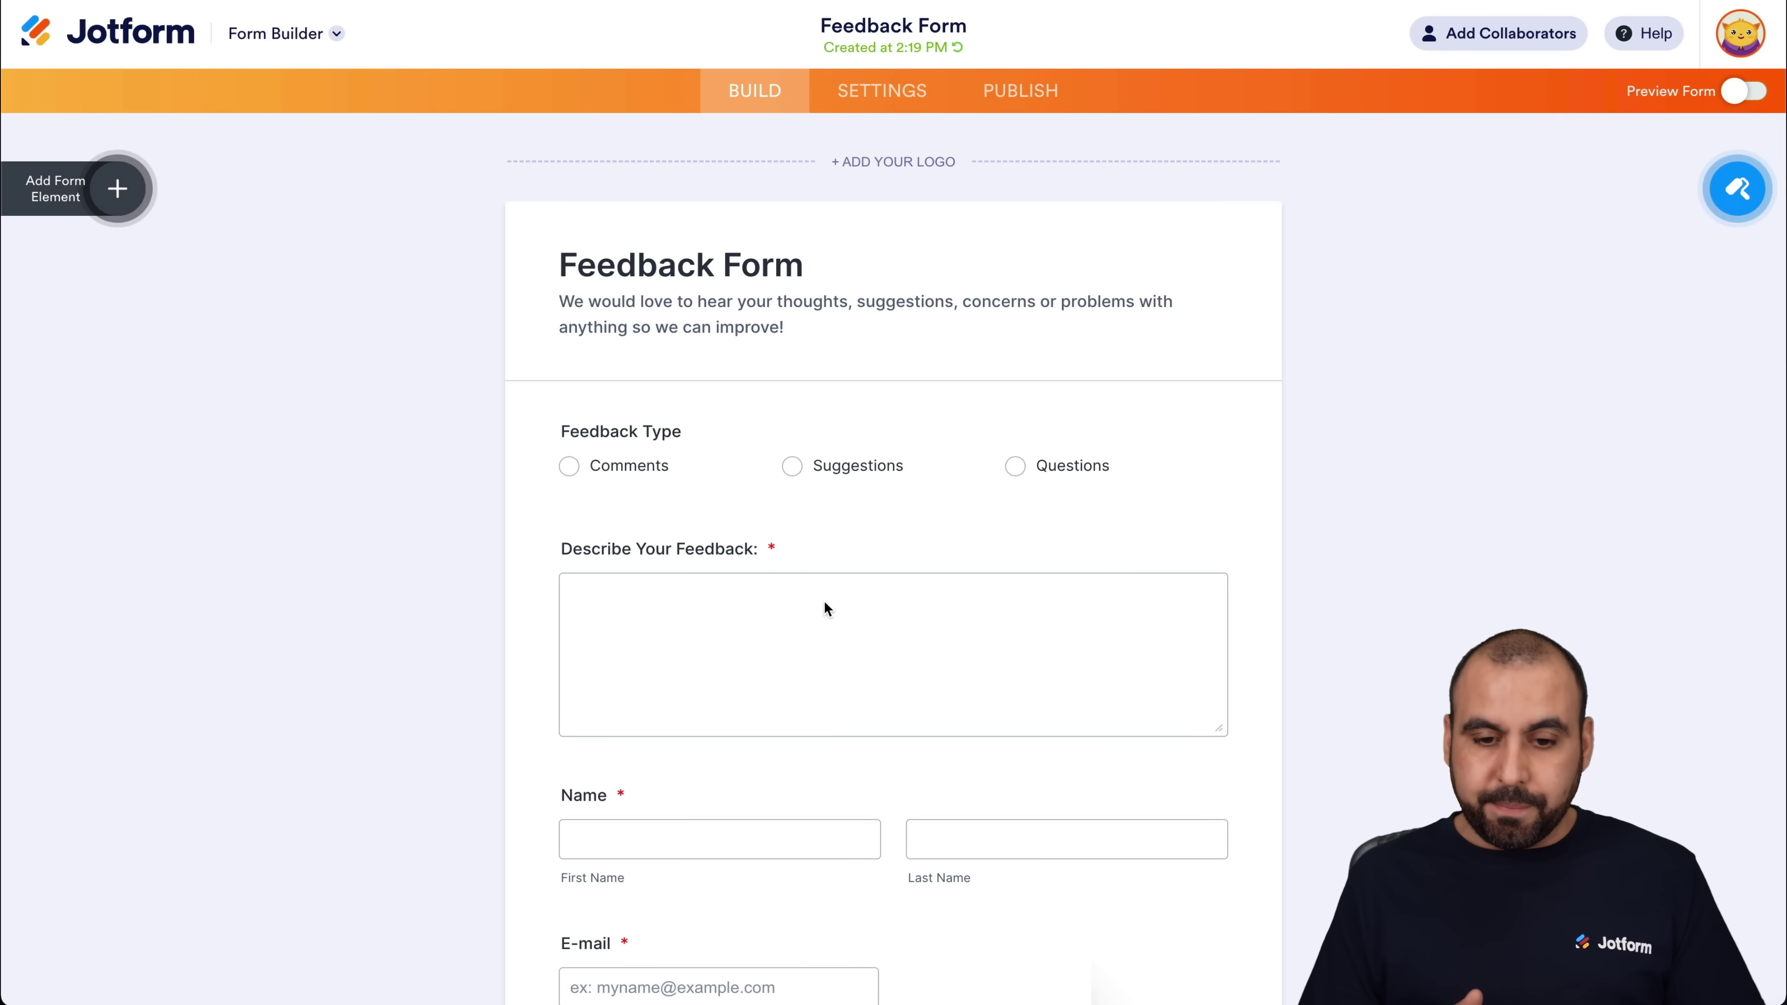
Open the live form in a new tab, choose Suggestions and describe it as 'Testing this form'.
click(1016, 89)
click(969, 344)
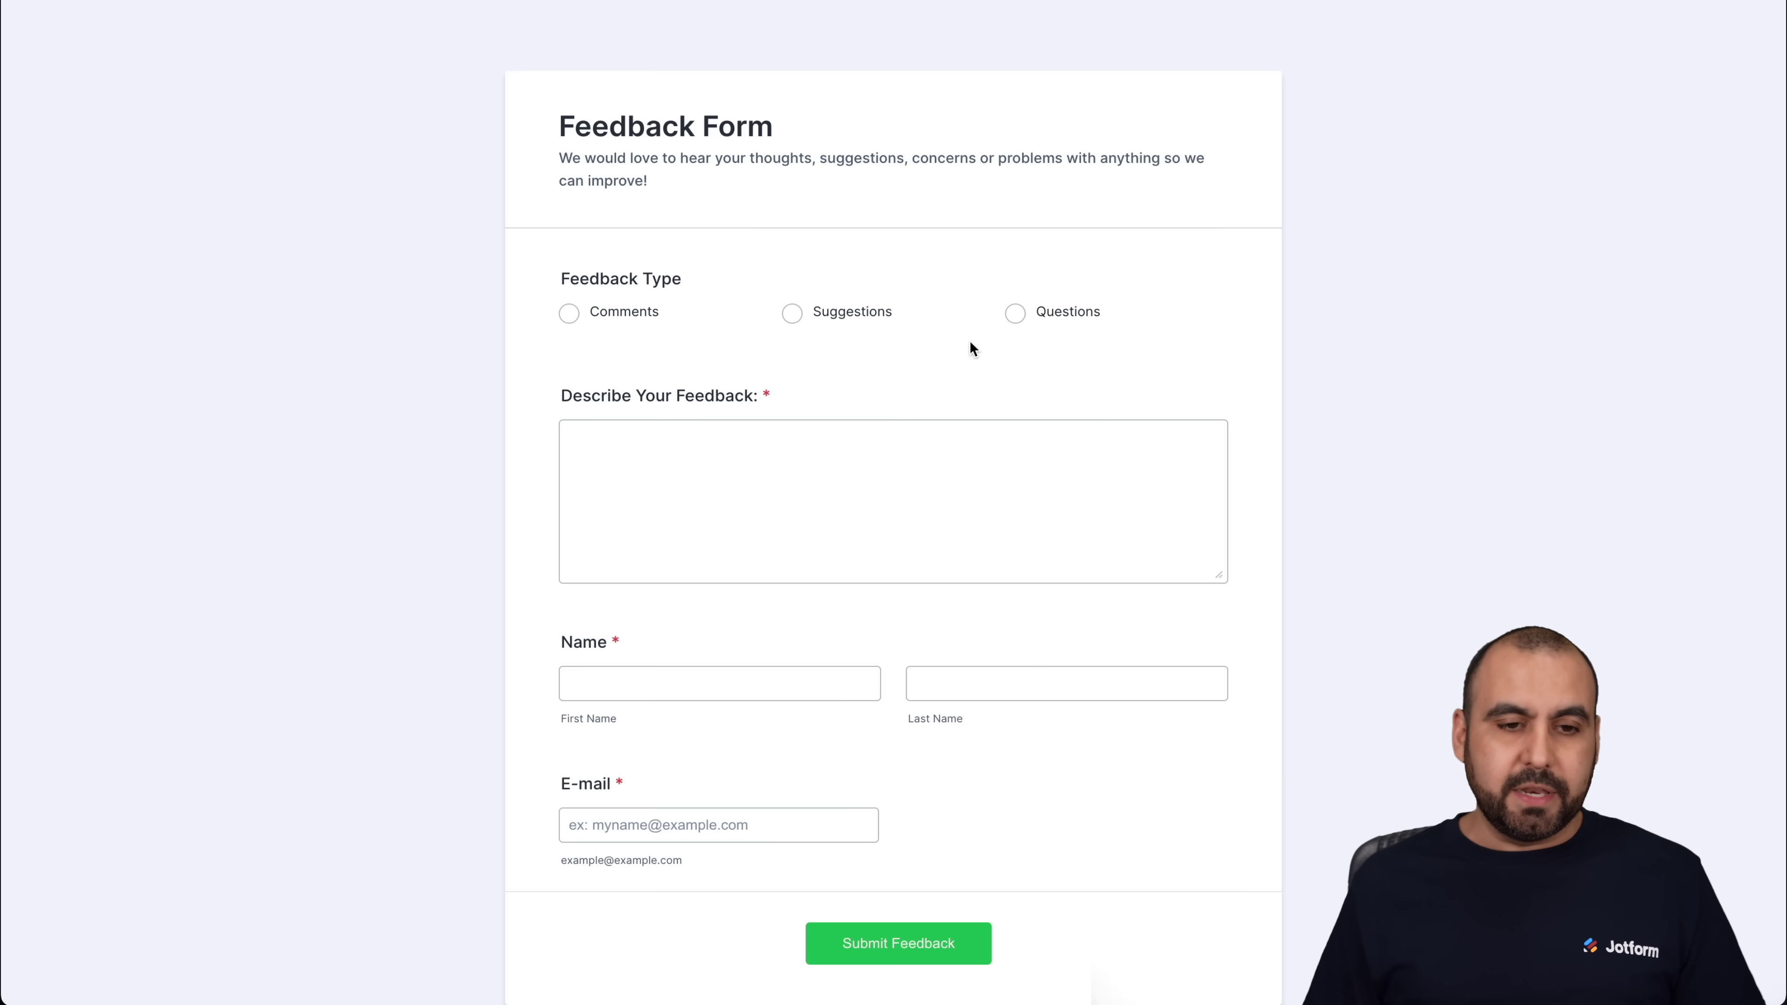
click(792, 313)
click(732, 479)
text(Testin)
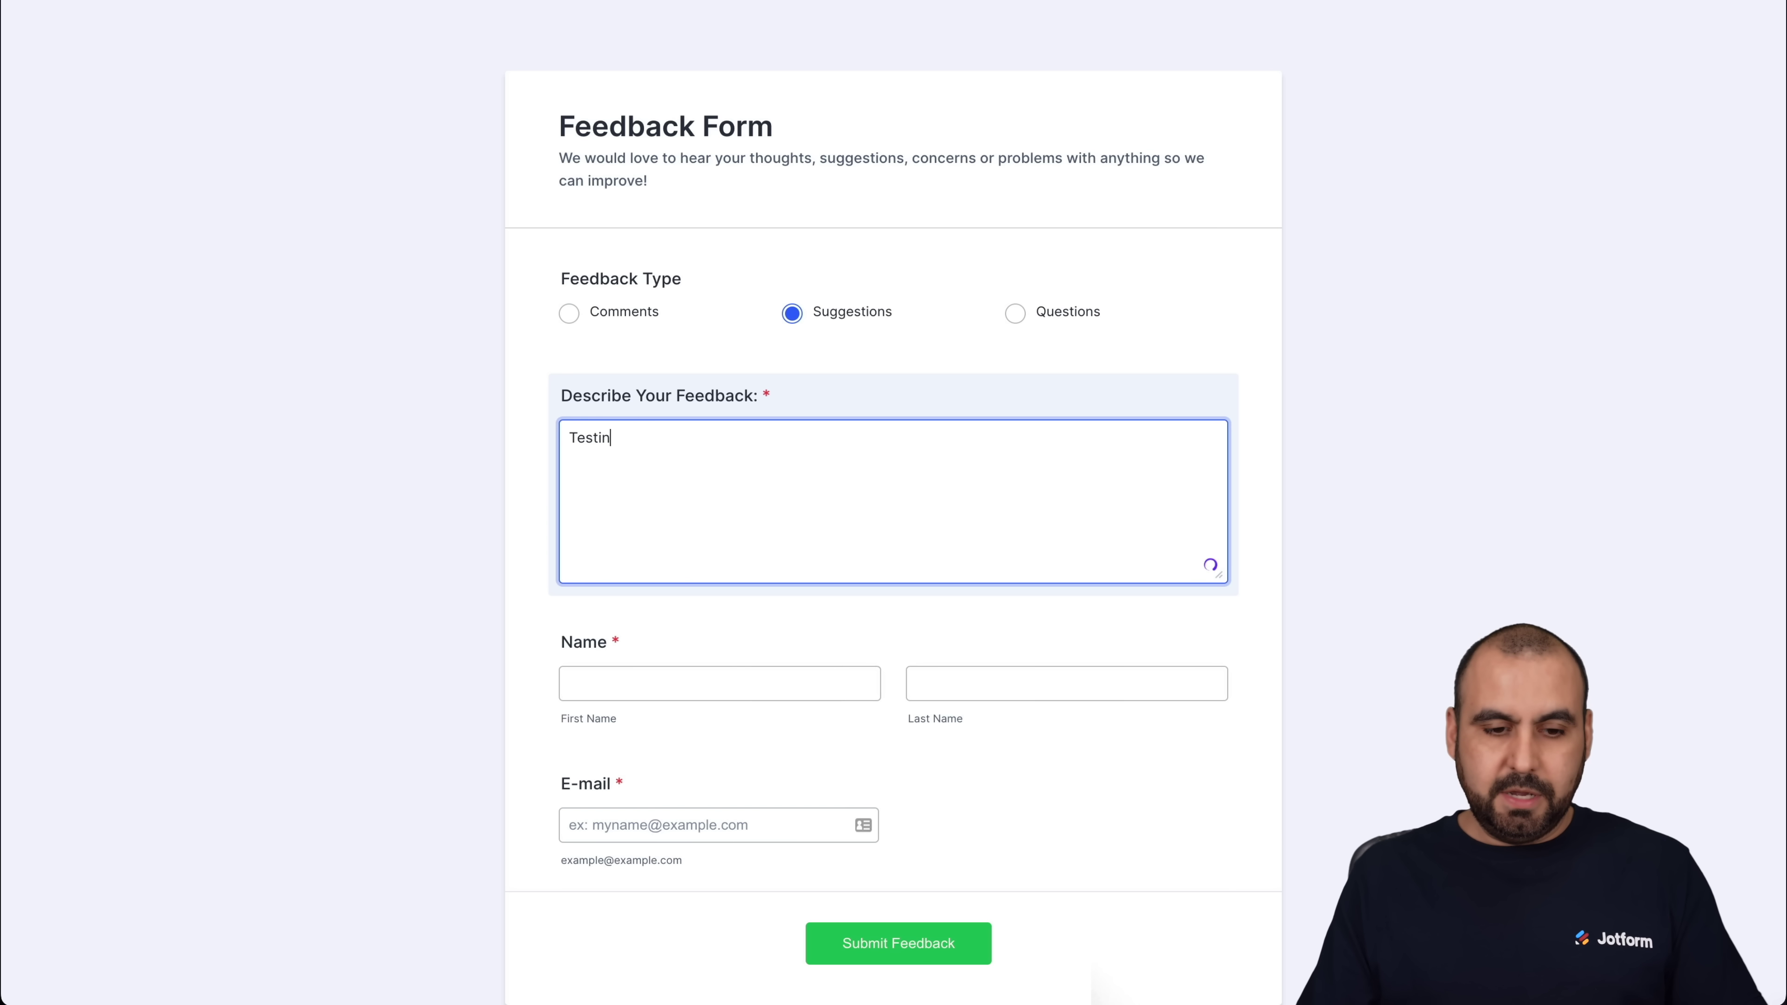
text(g this form)
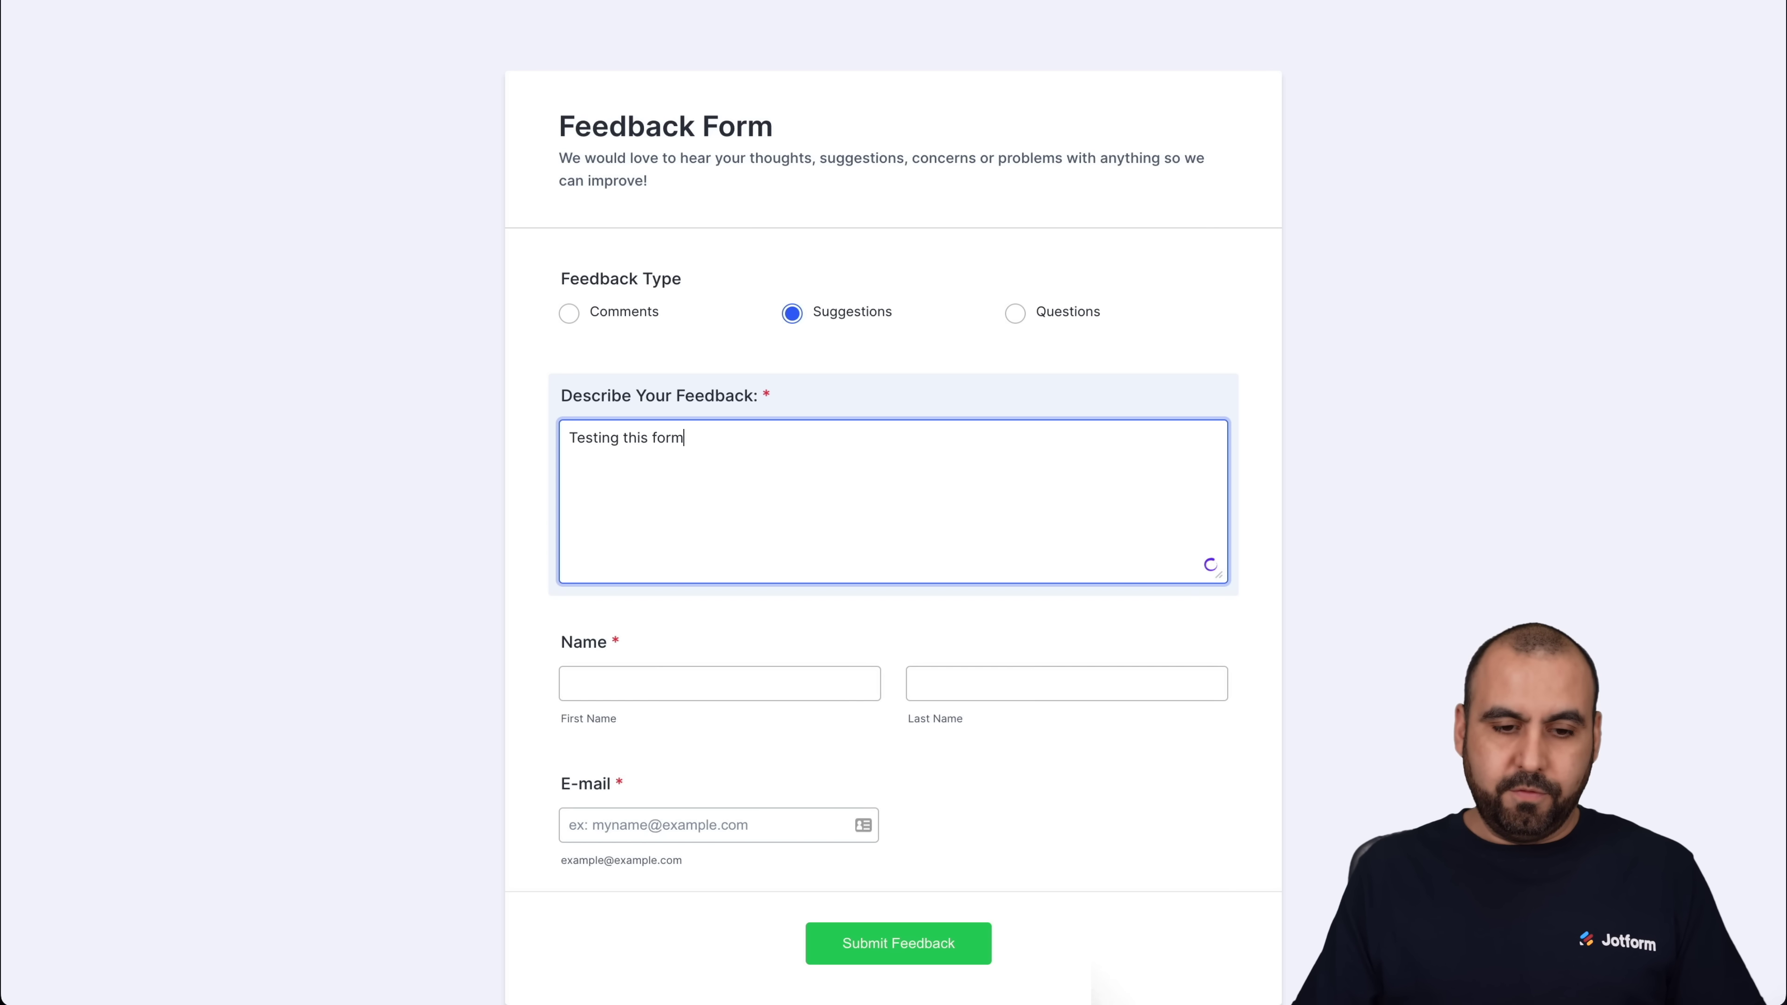
Enter the respondent's first name, last name and e-mail, submit the feedback, and close the thank-you tab.
click(731, 679)
key(Tab)
scroll(893, 493, down, 1)
click(626, 751)
click(744, 847)
click(859, 872)
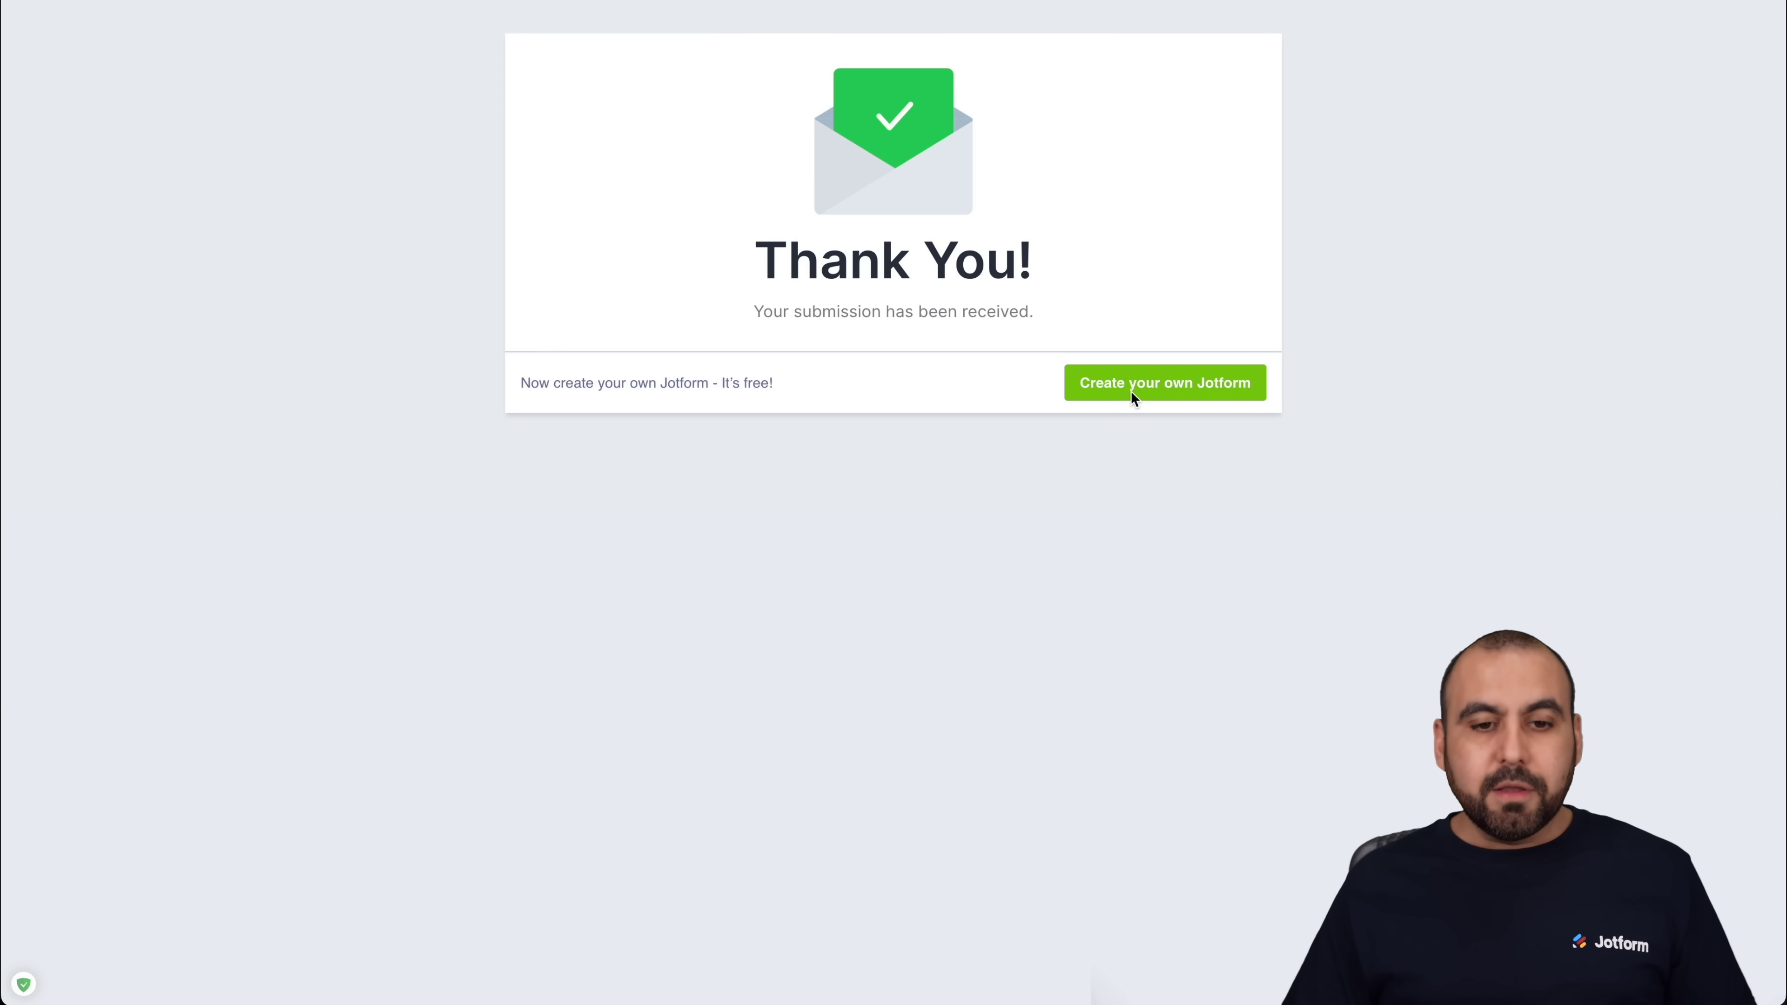
key(super+w)
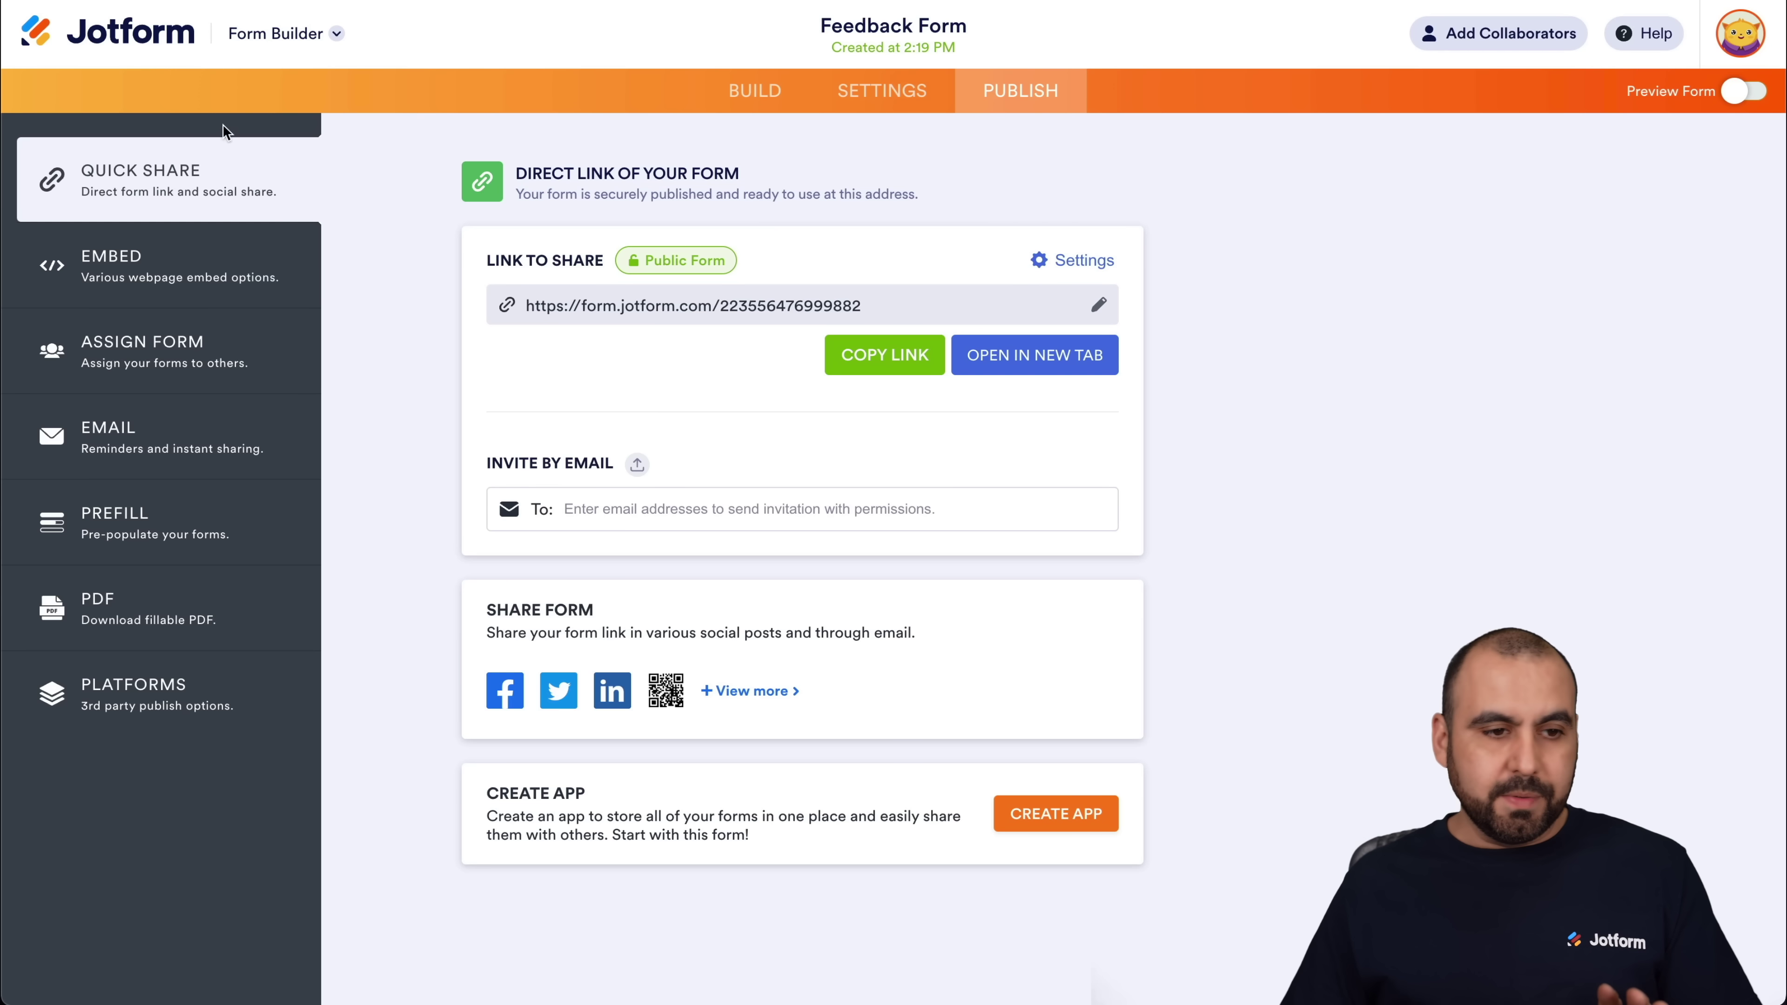
Switch to the OpenAI website tab.
click(135, 37)
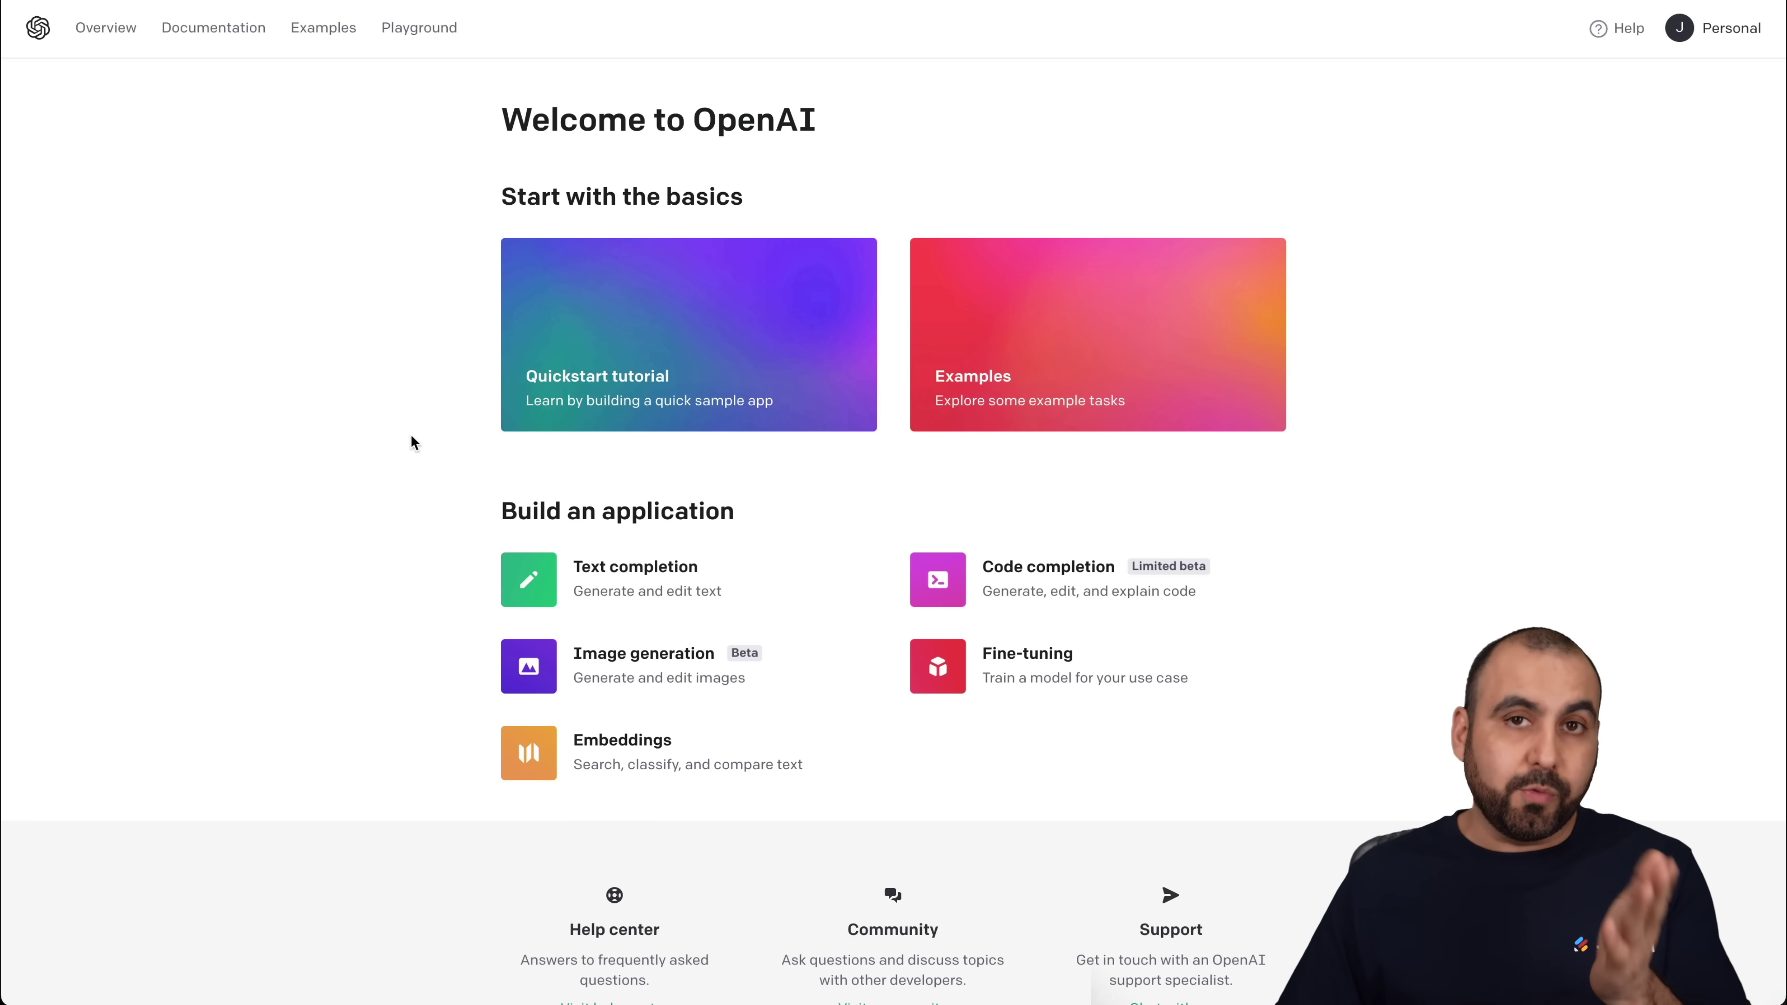
Go to Pricing from the account menu to see base model rates, Ada $0.0004 to Davinci $0.0200.
click(1711, 32)
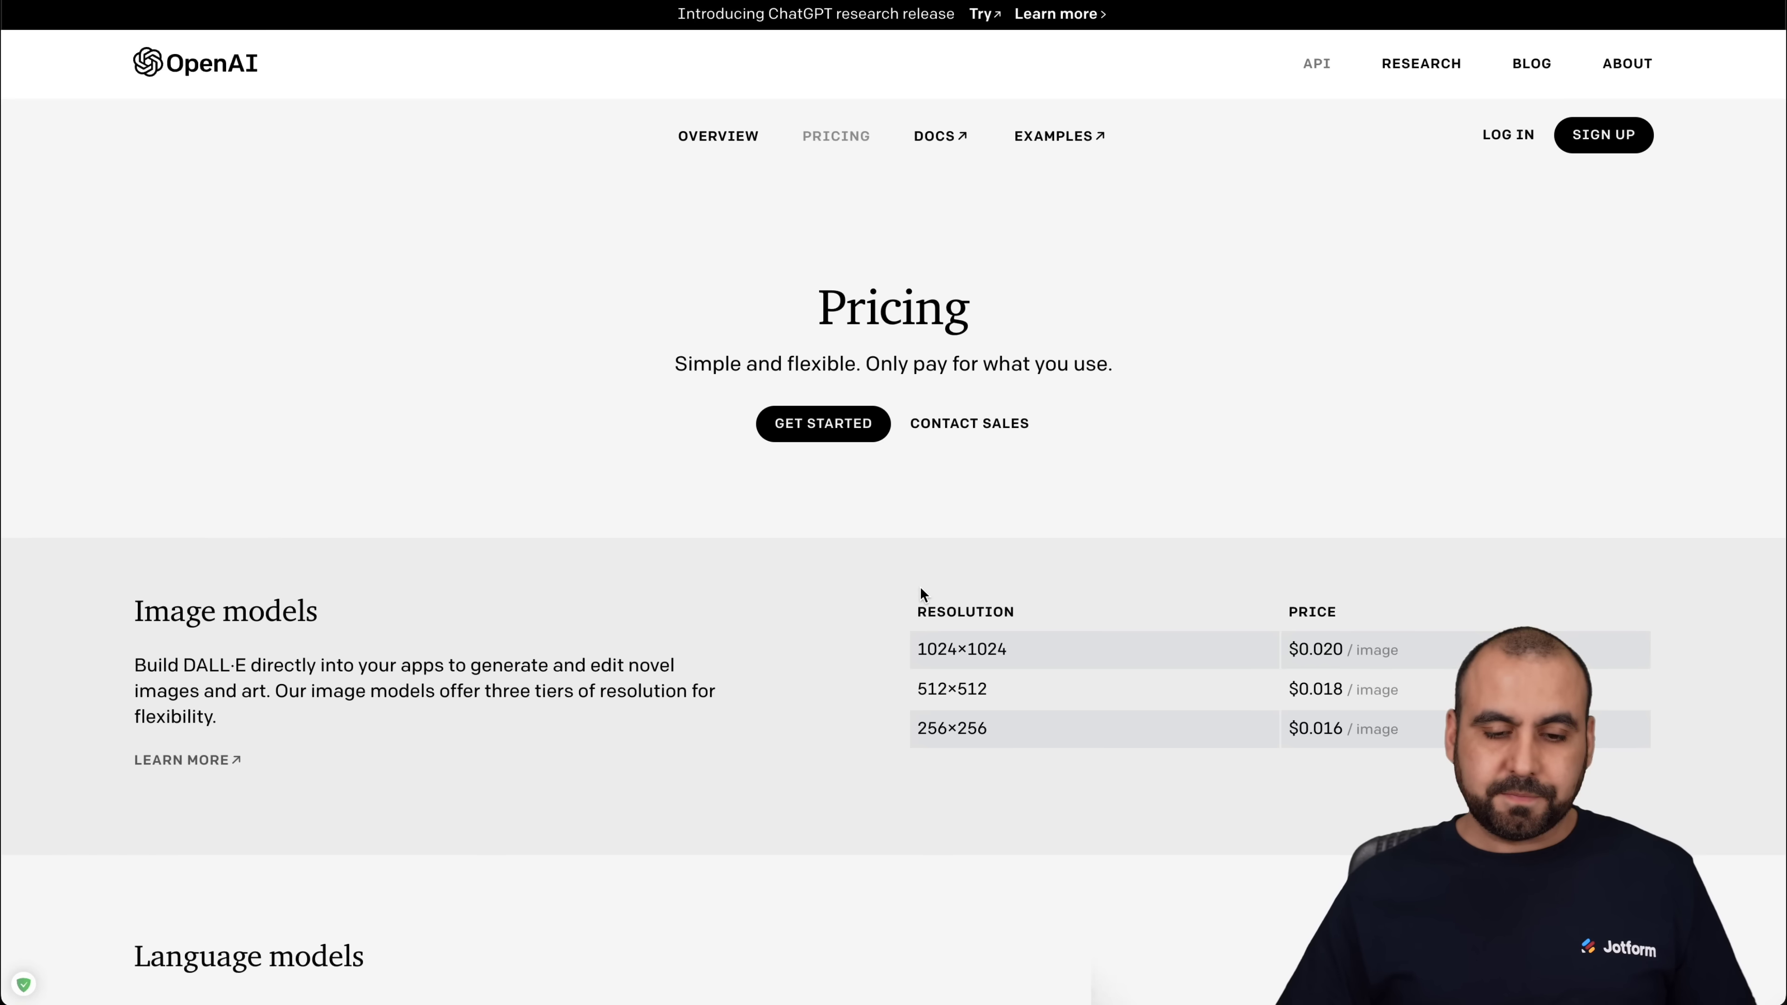
scroll(920, 558, down, 10)
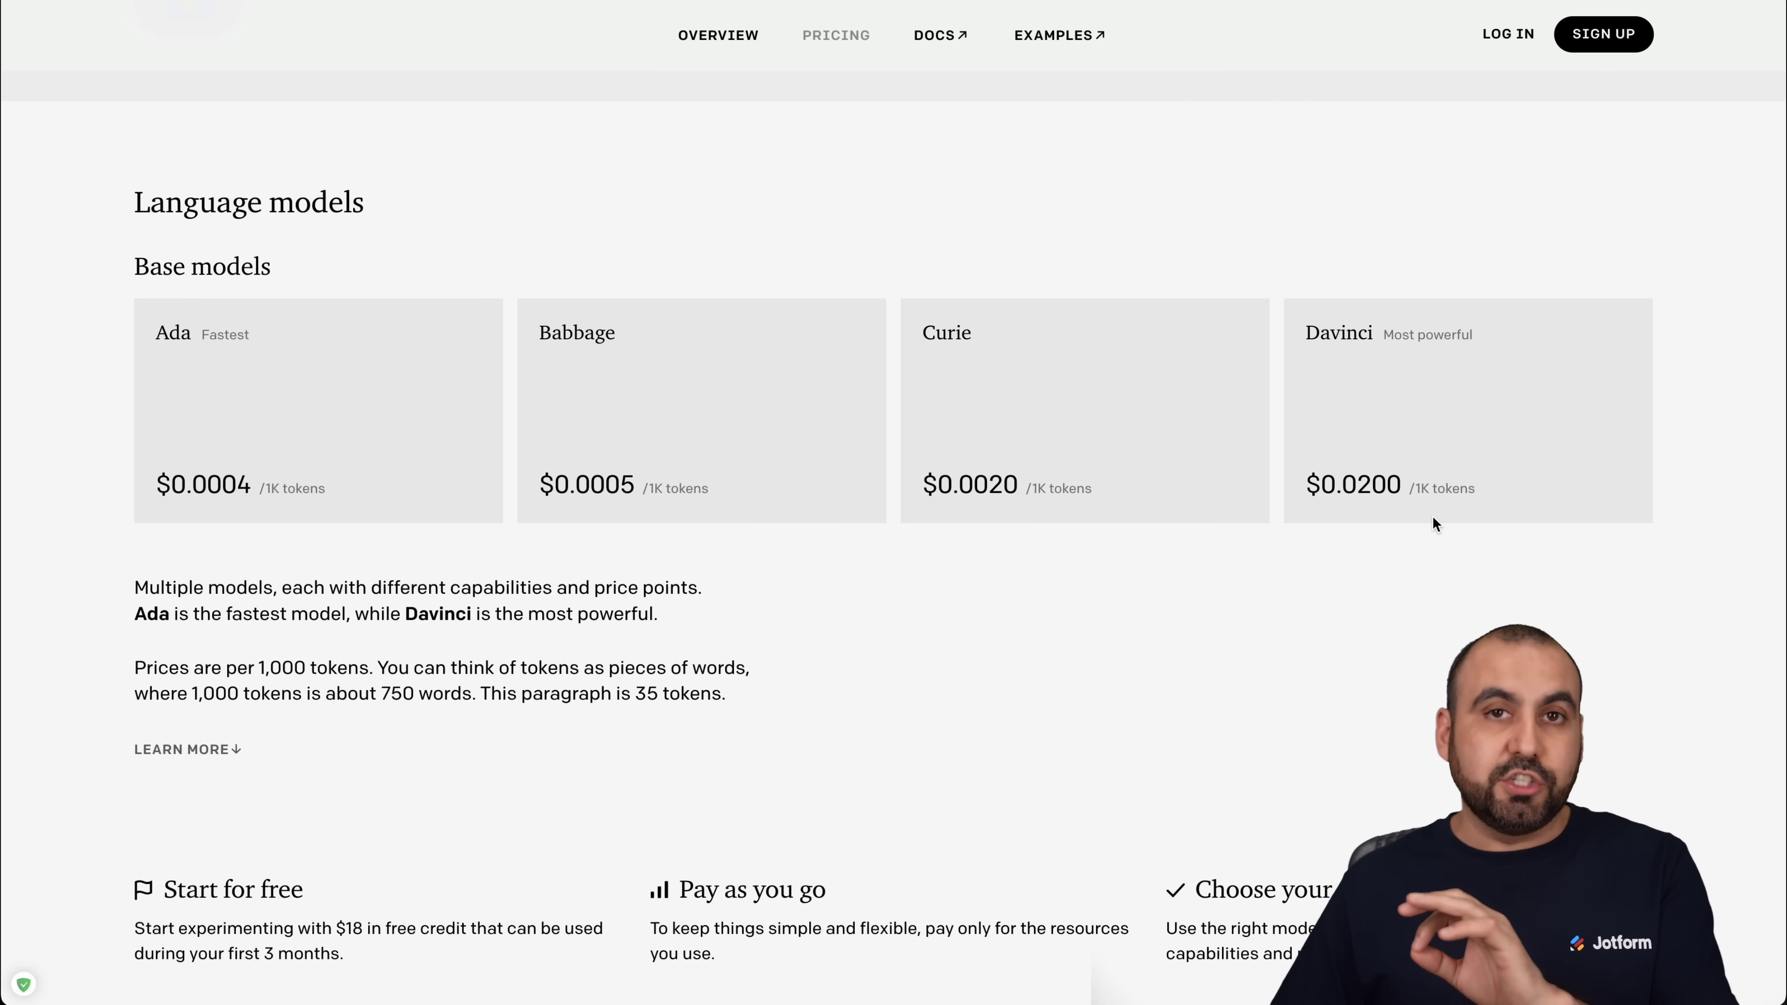
scroll(1435, 525, down, 1)
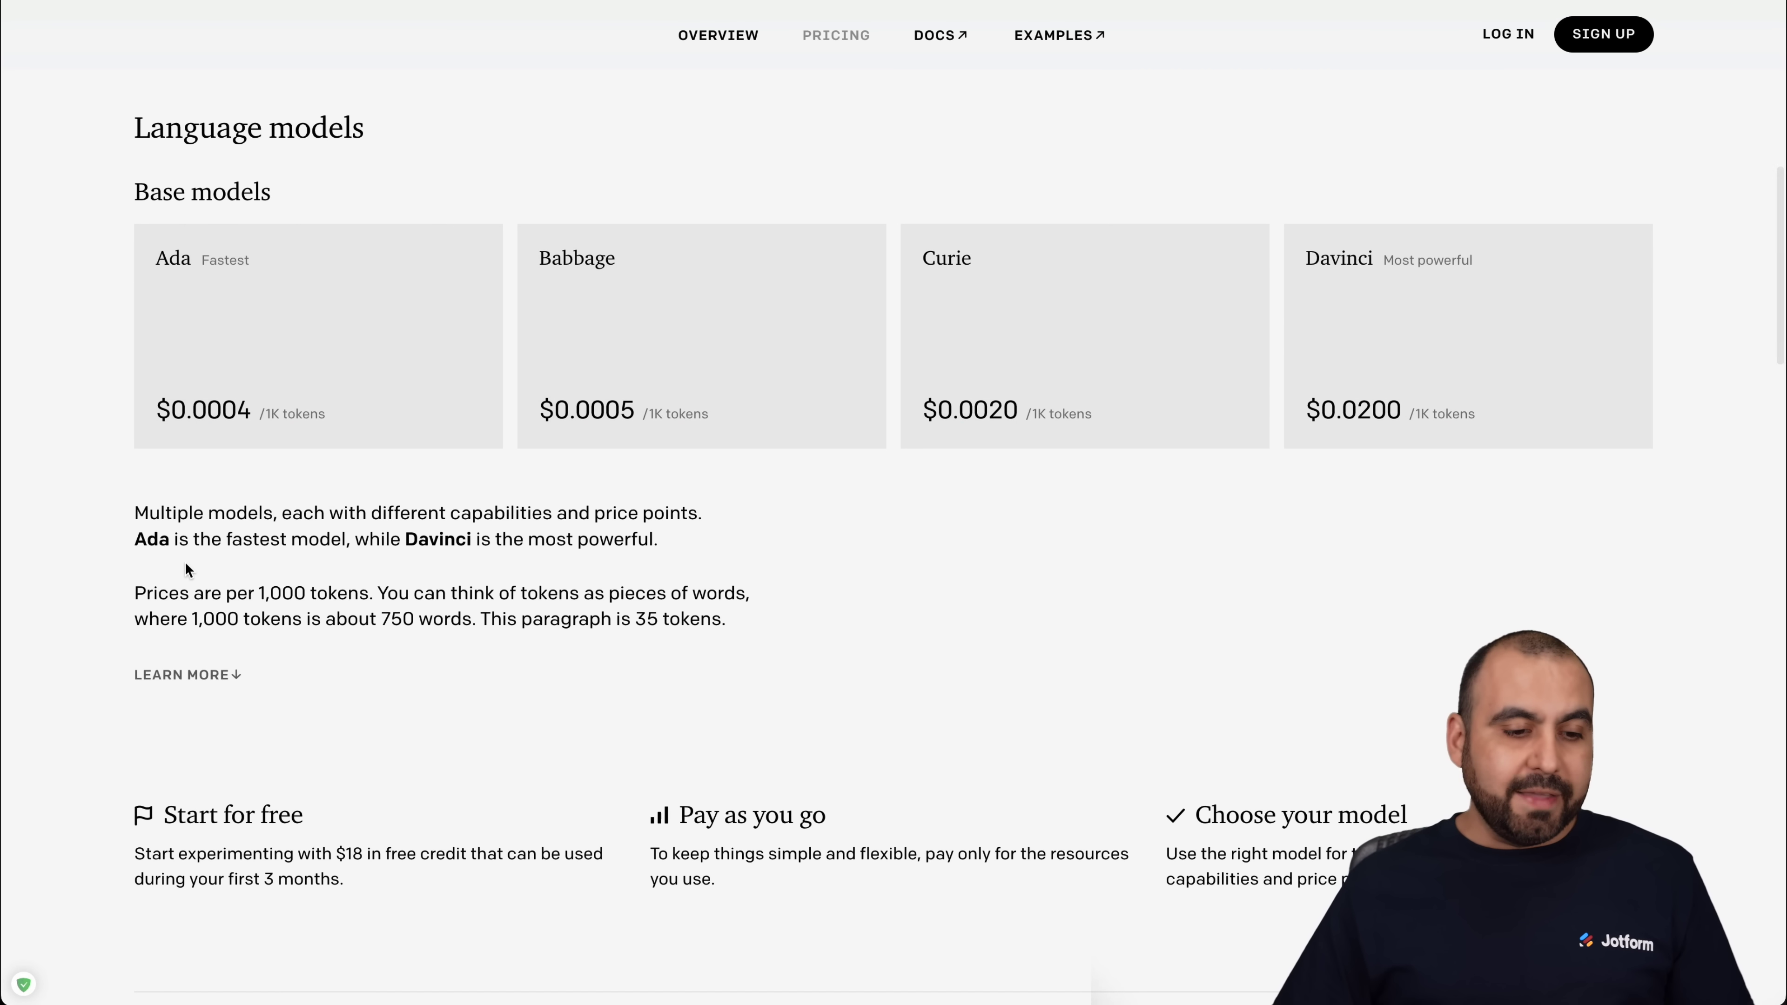
drag(137, 594, 743, 611)
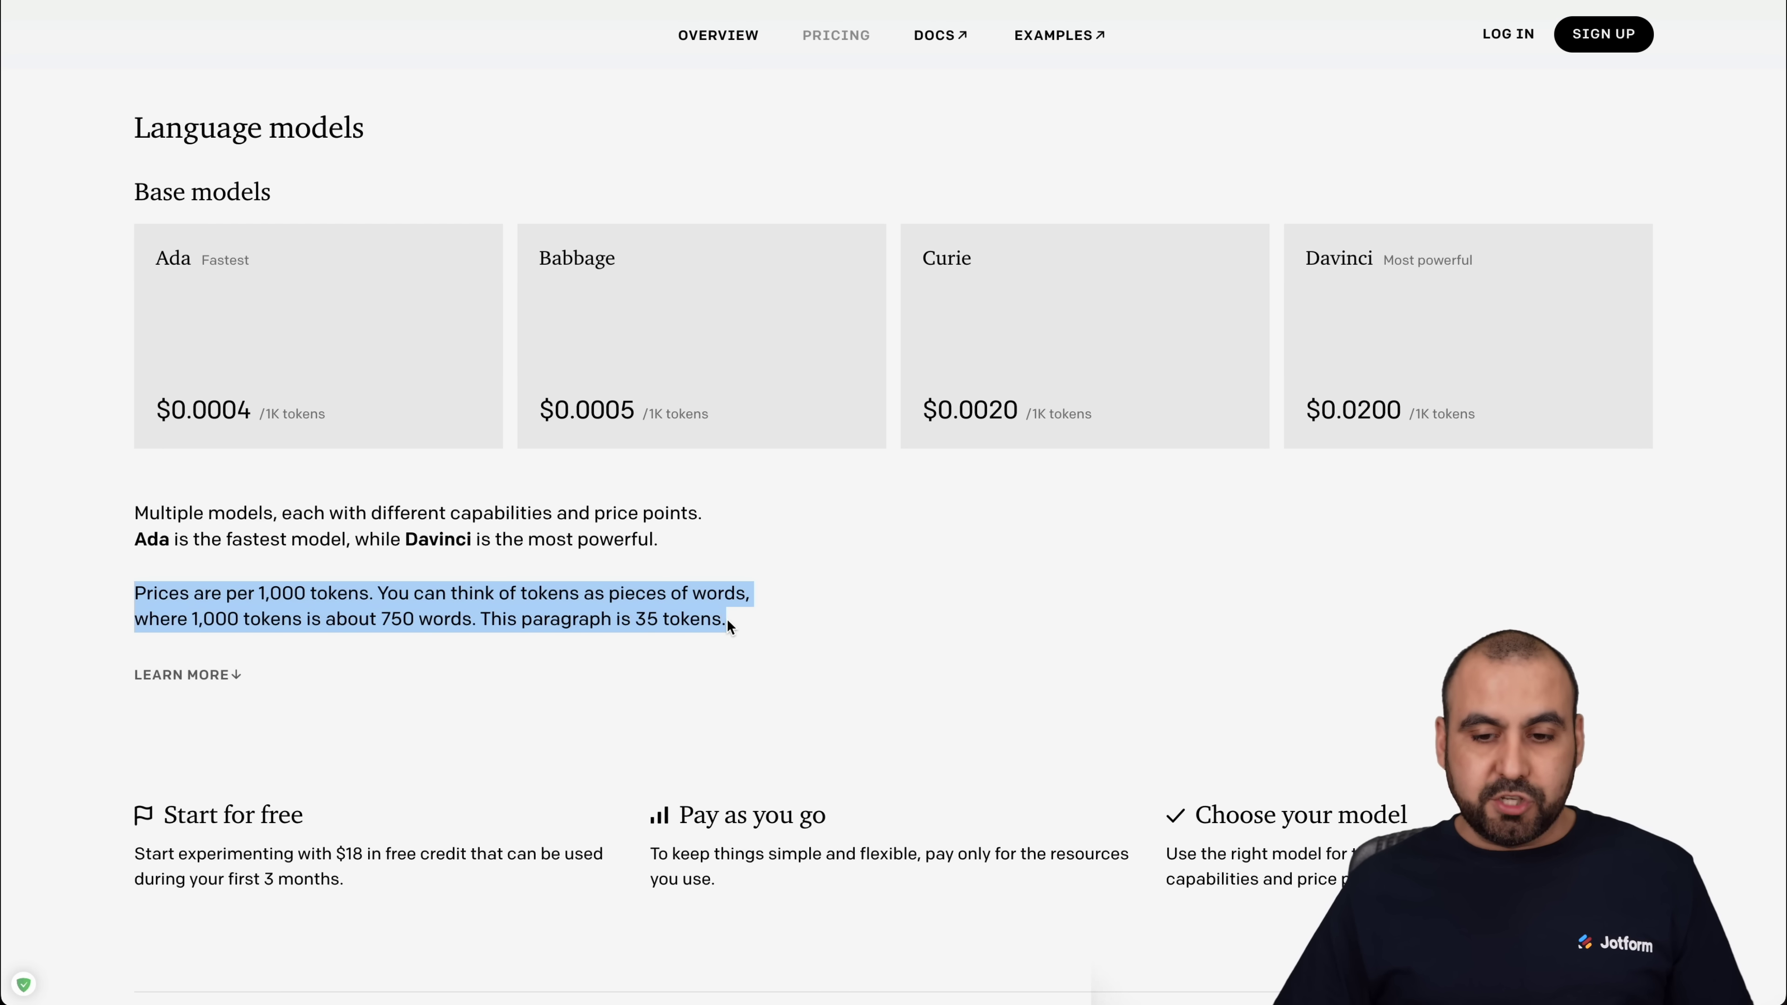
click(727, 619)
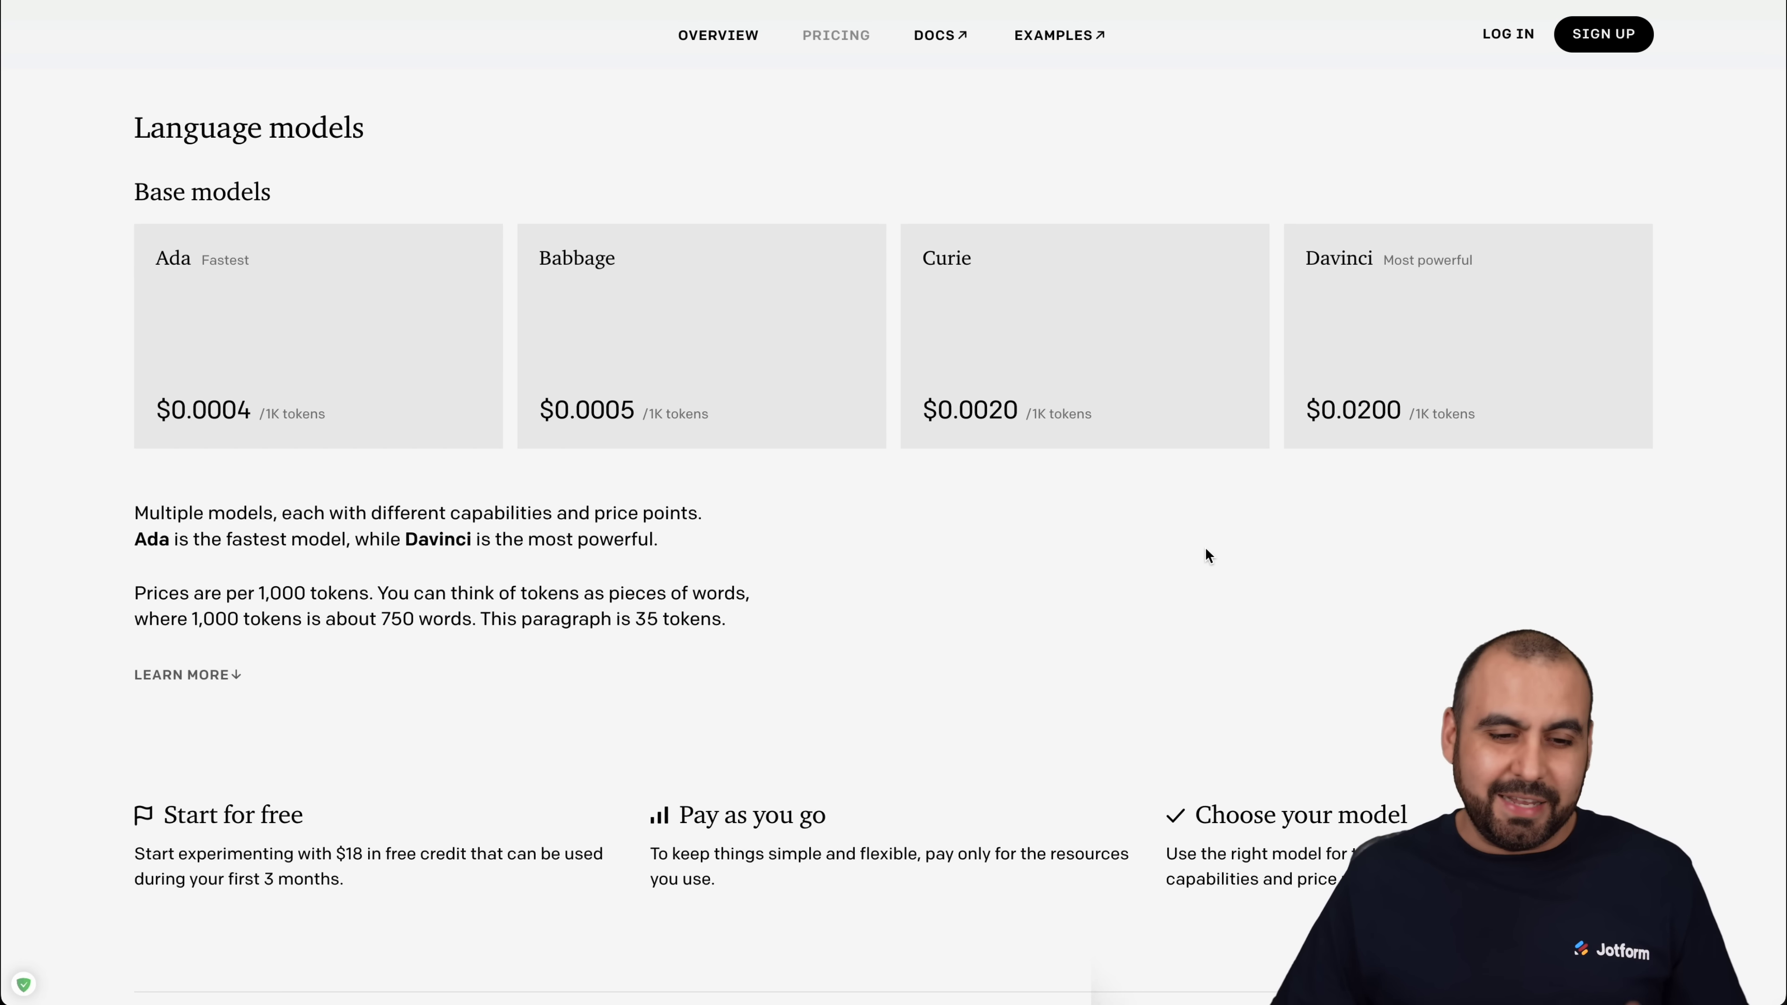
drag(169, 593, 792, 608)
click(795, 607)
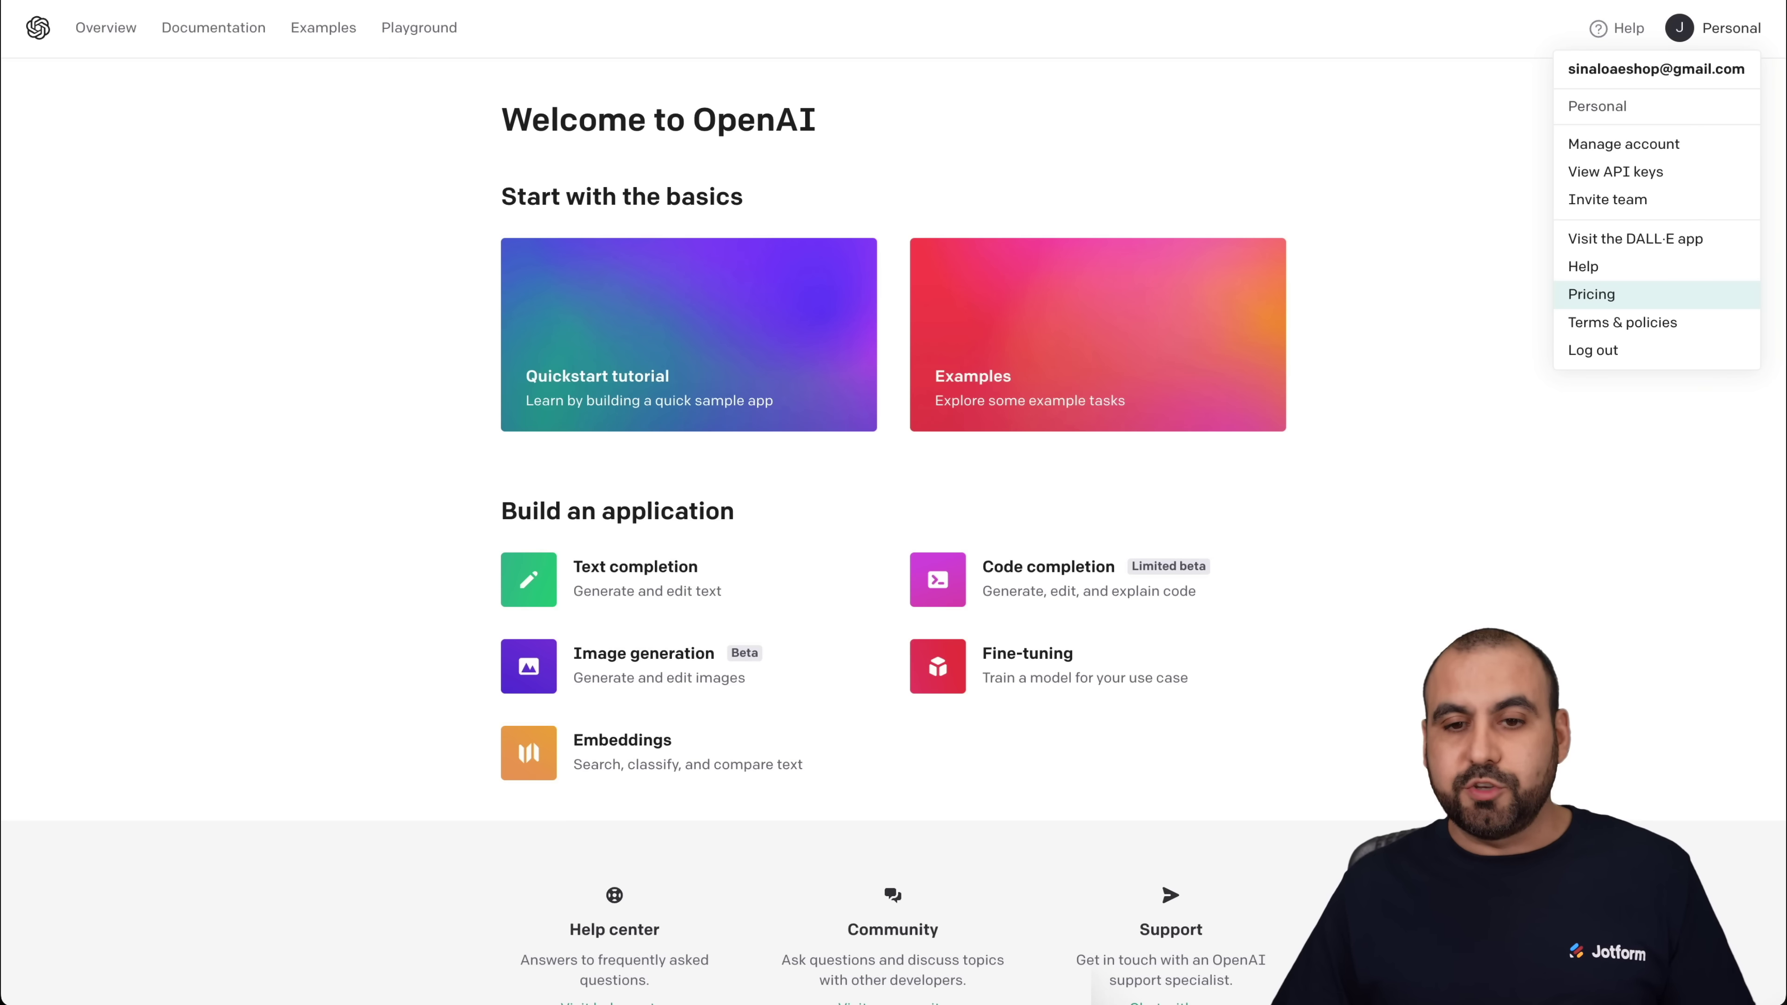
Go through Manage account and Billing to the Usage limits page showing $20.00 hard and $10.00 soft limits.
click(1468, 330)
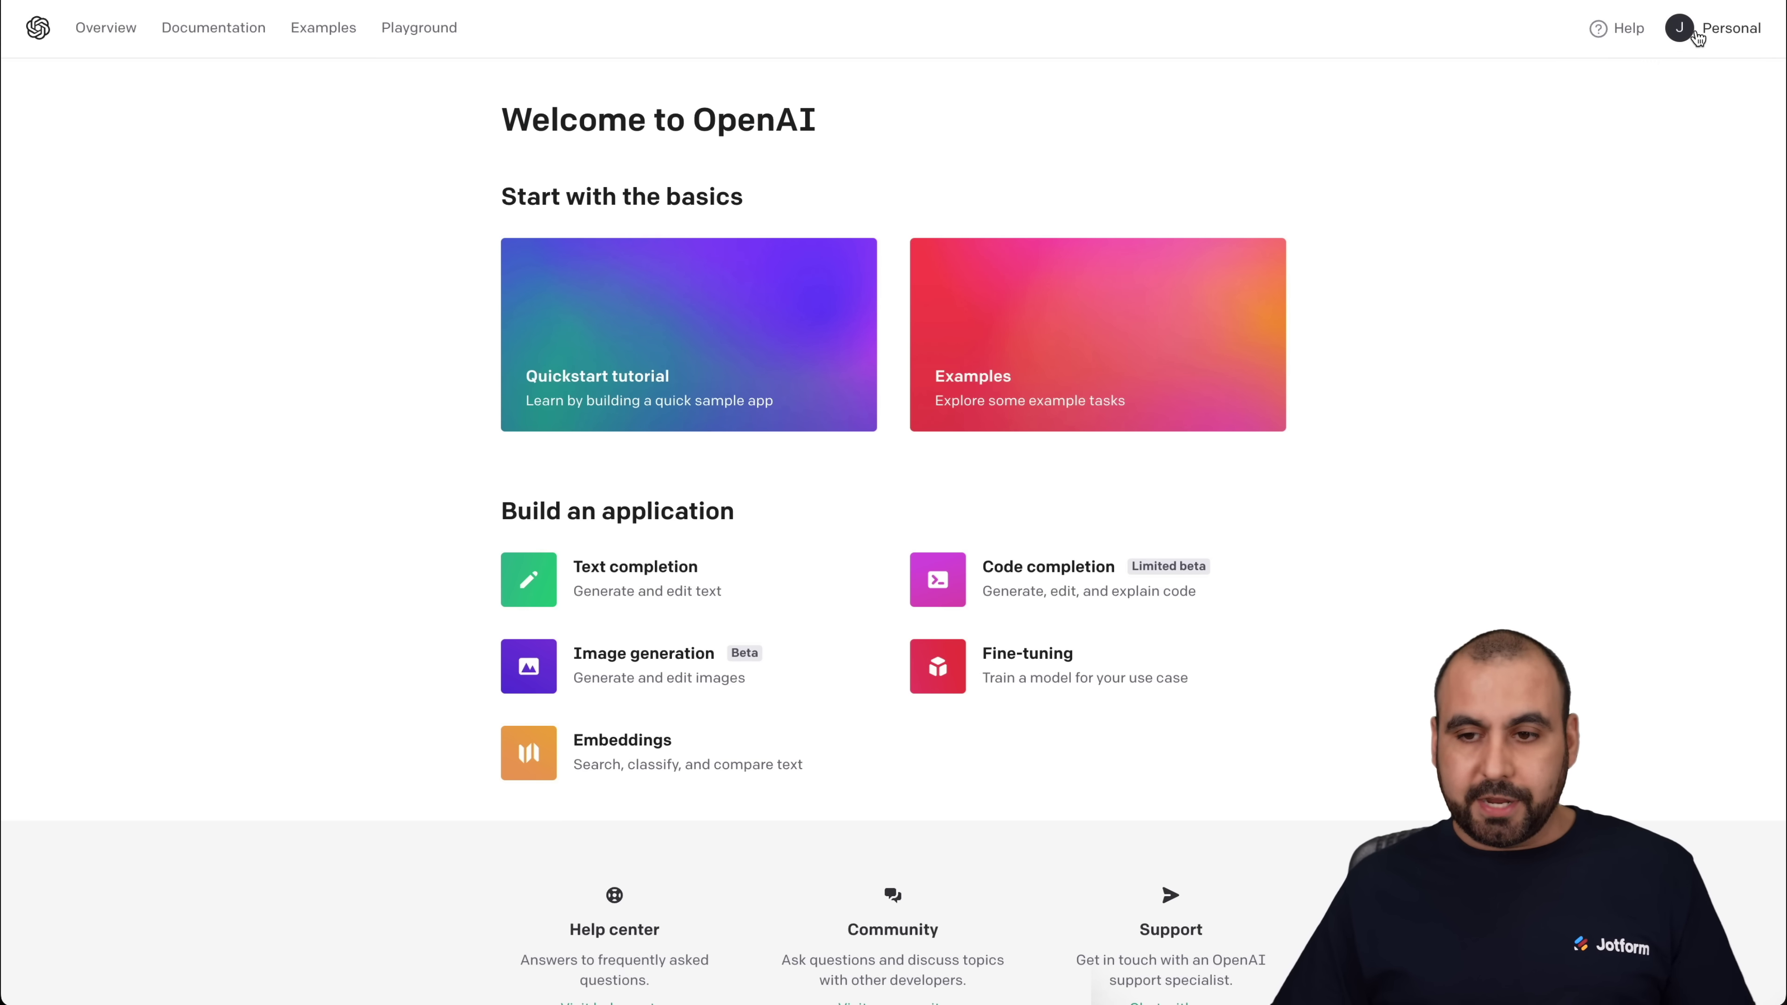
click(1704, 33)
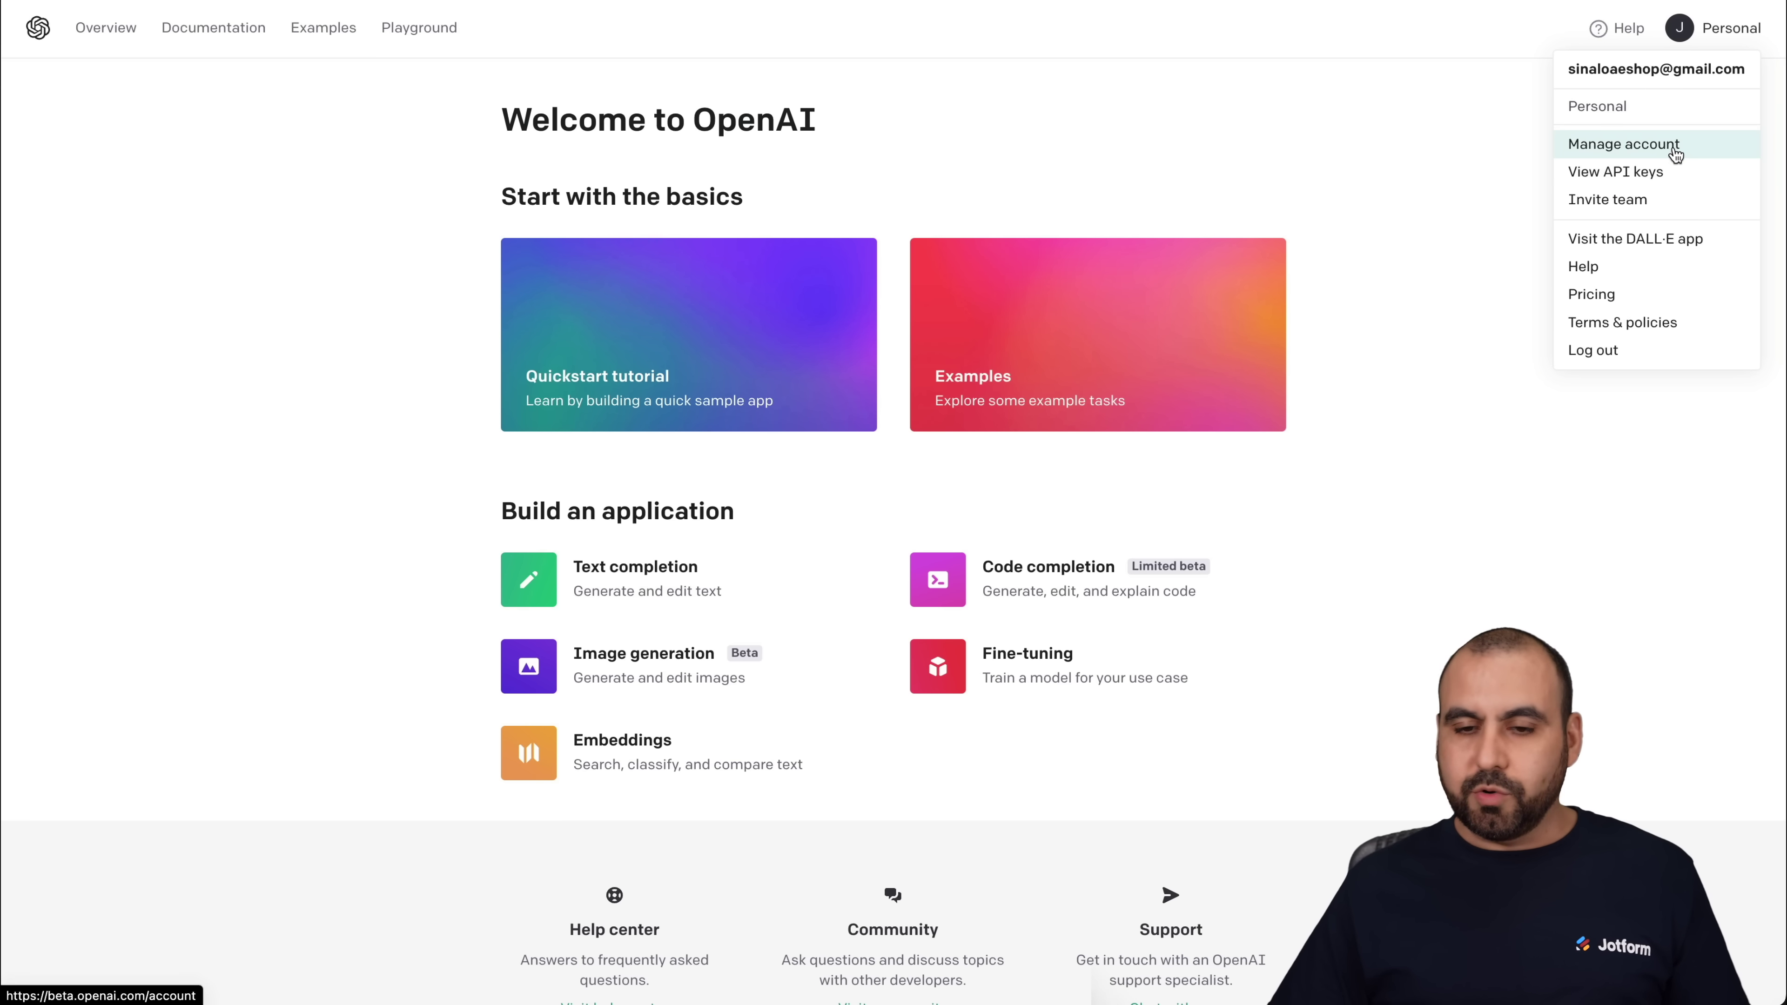
click(1674, 146)
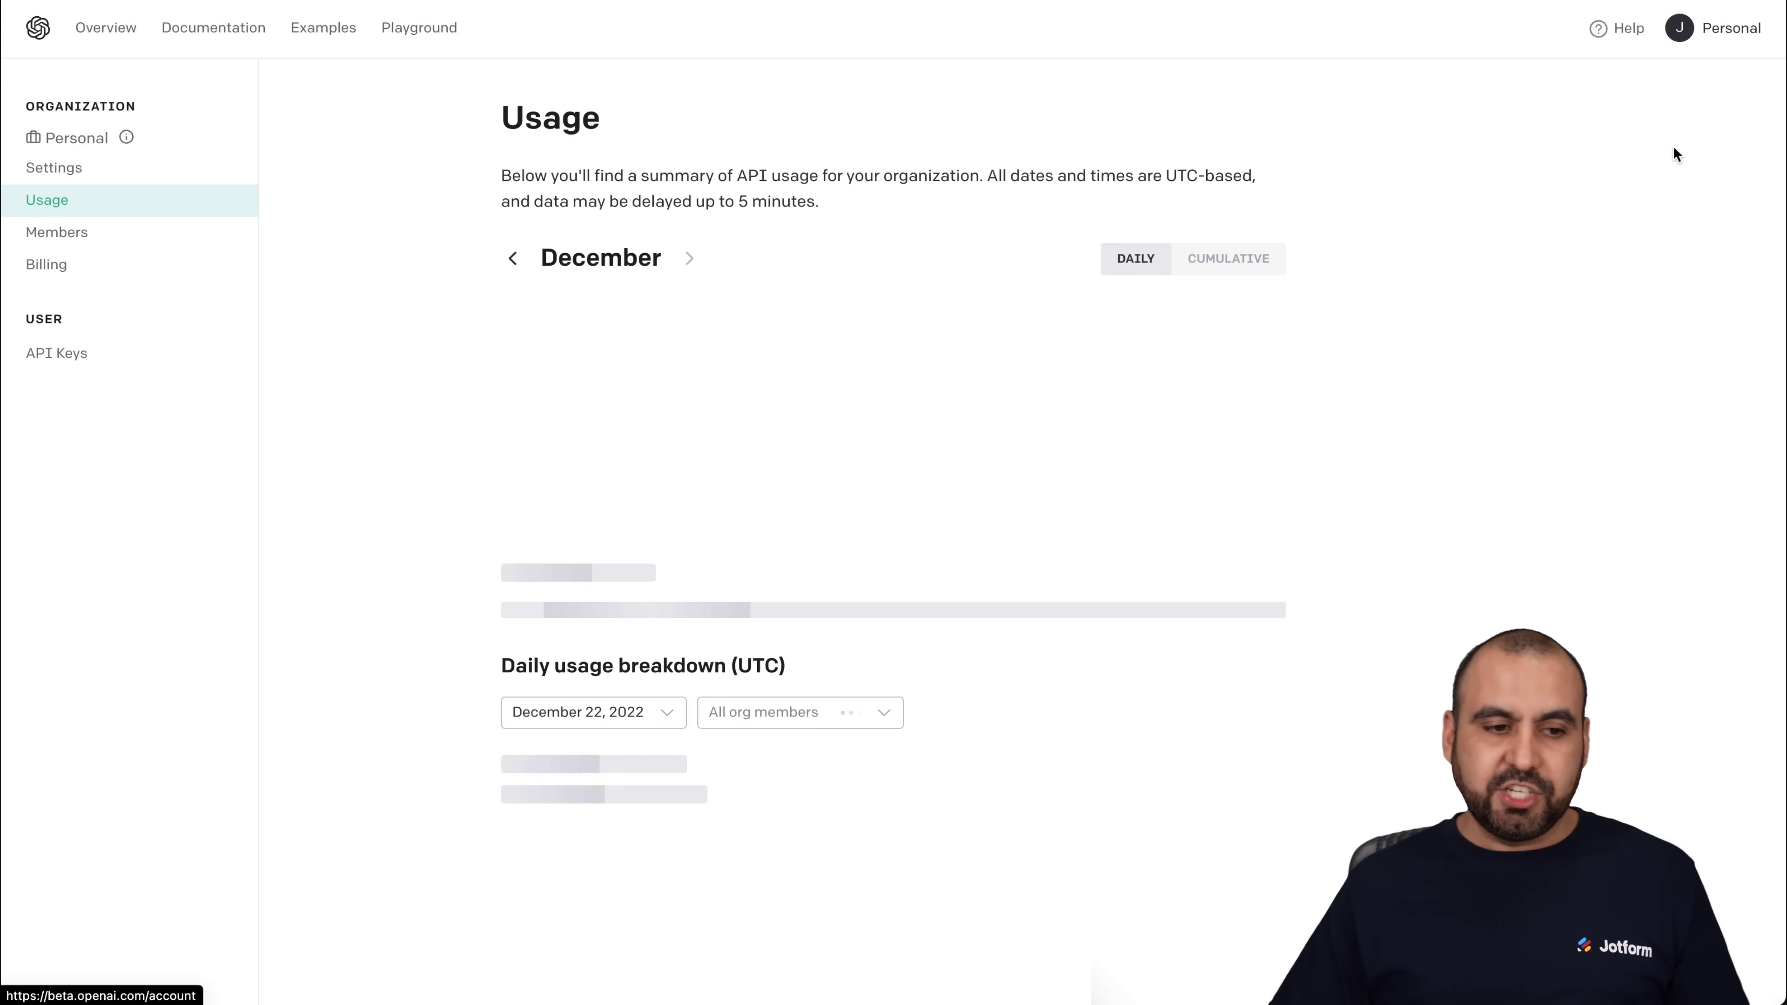
click(92, 273)
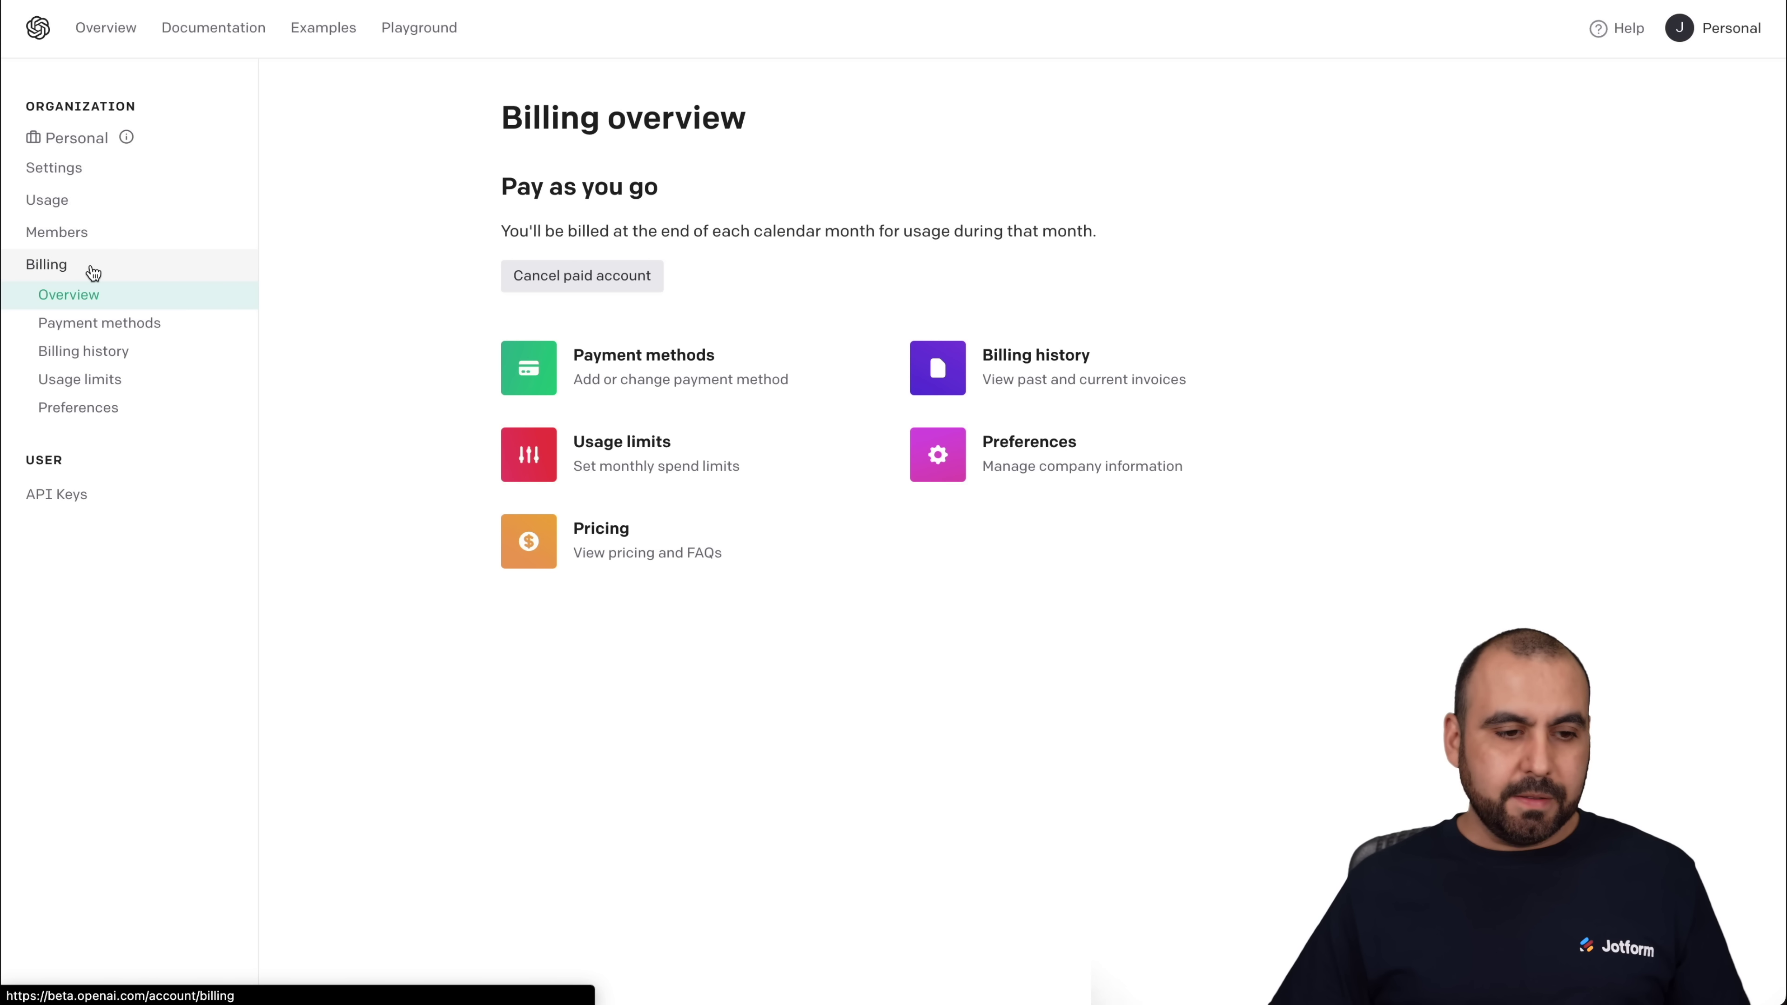
click(96, 382)
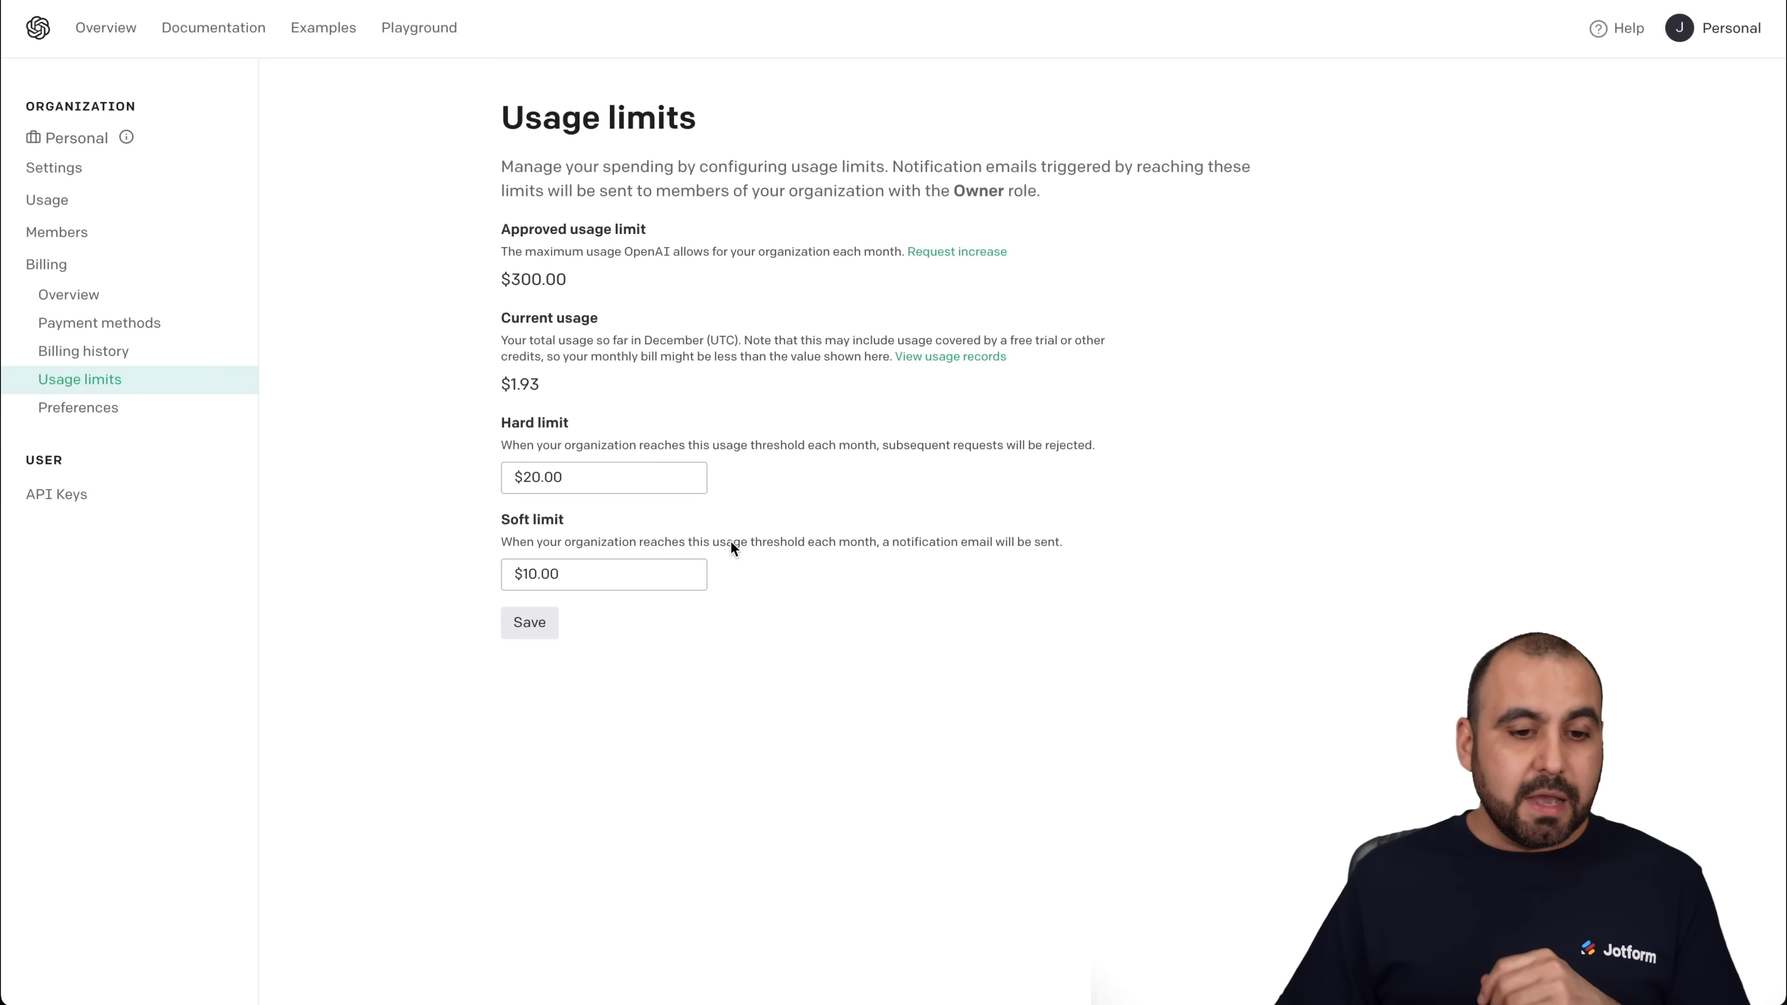
Leave the hard and soft limits unchanged and go to the Playground with text-davinci-003.
drag(499, 423, 599, 425)
click(600, 425)
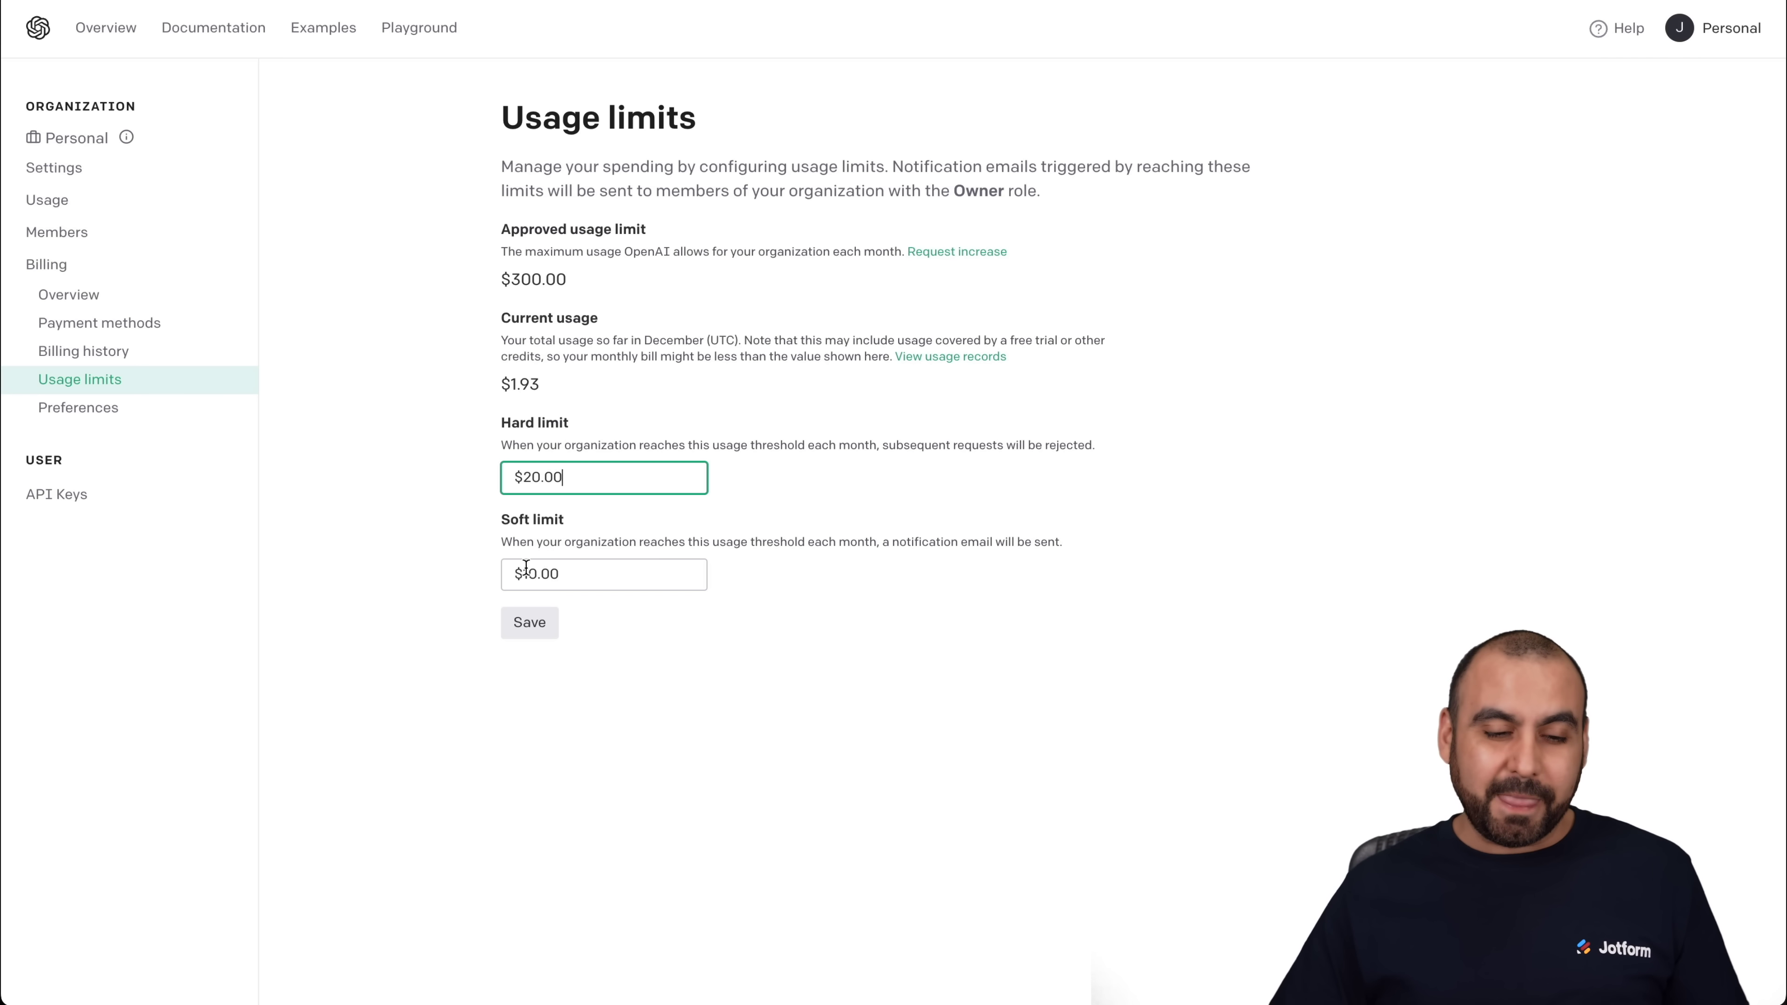
click(510, 567)
click(649, 560)
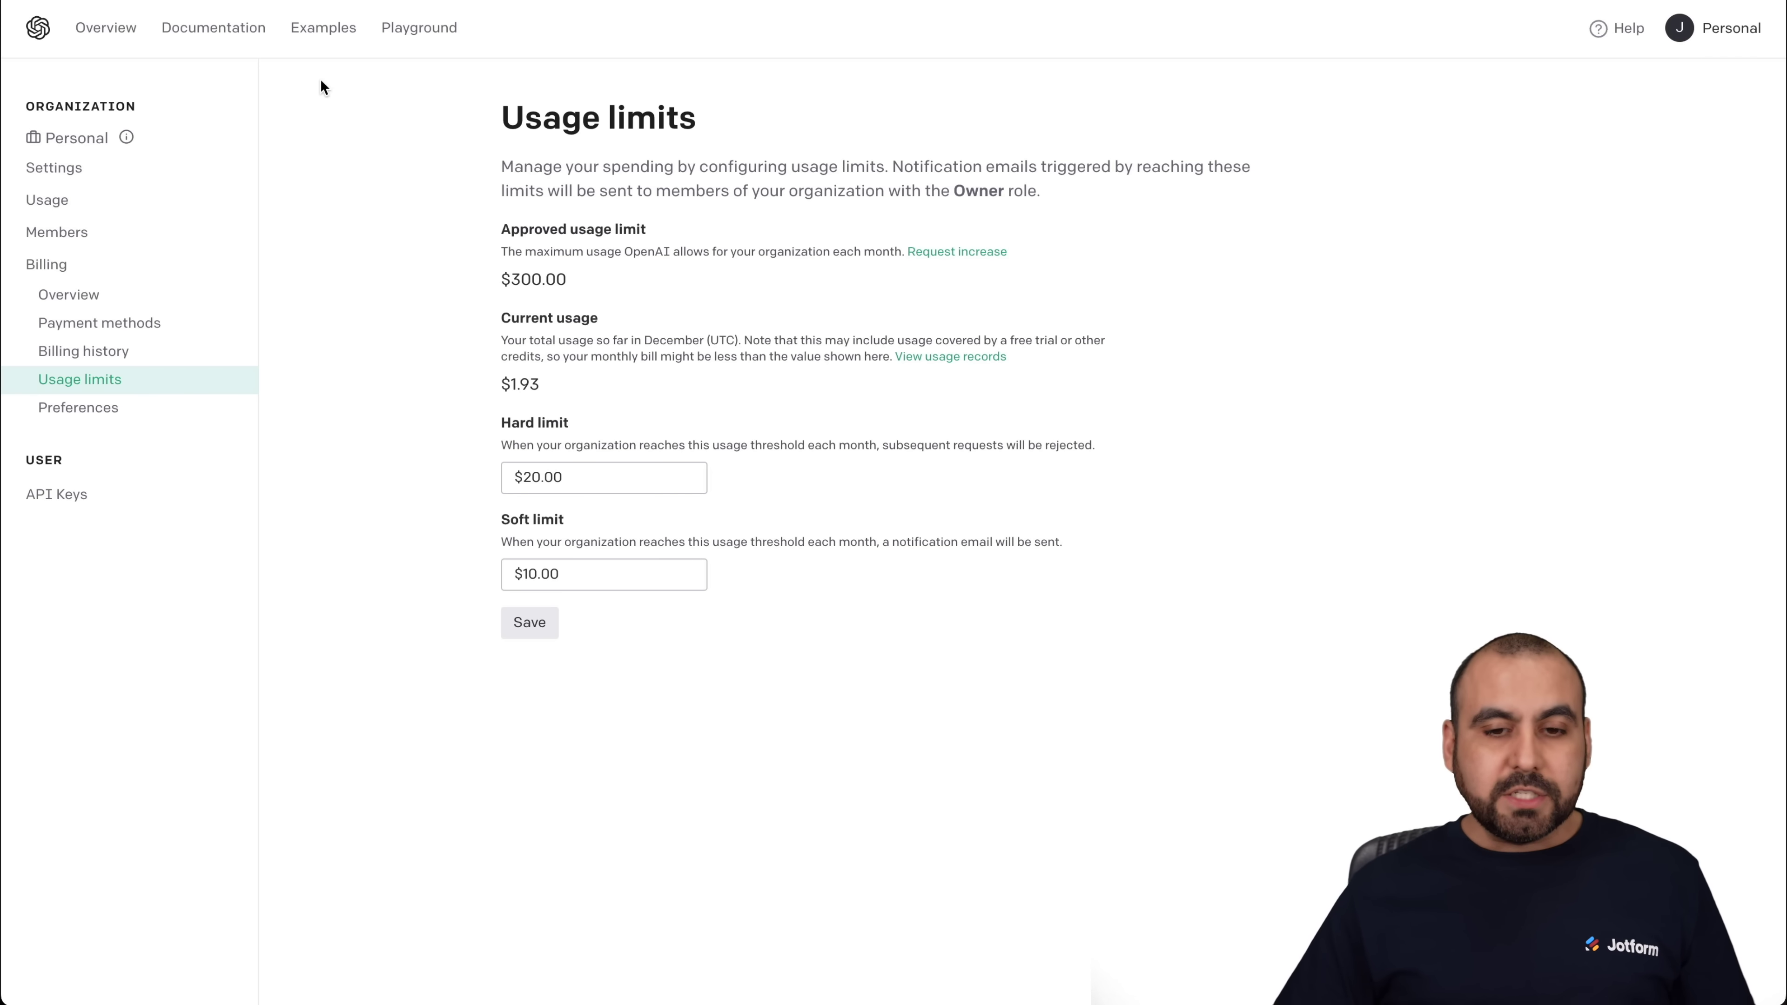
click(440, 31)
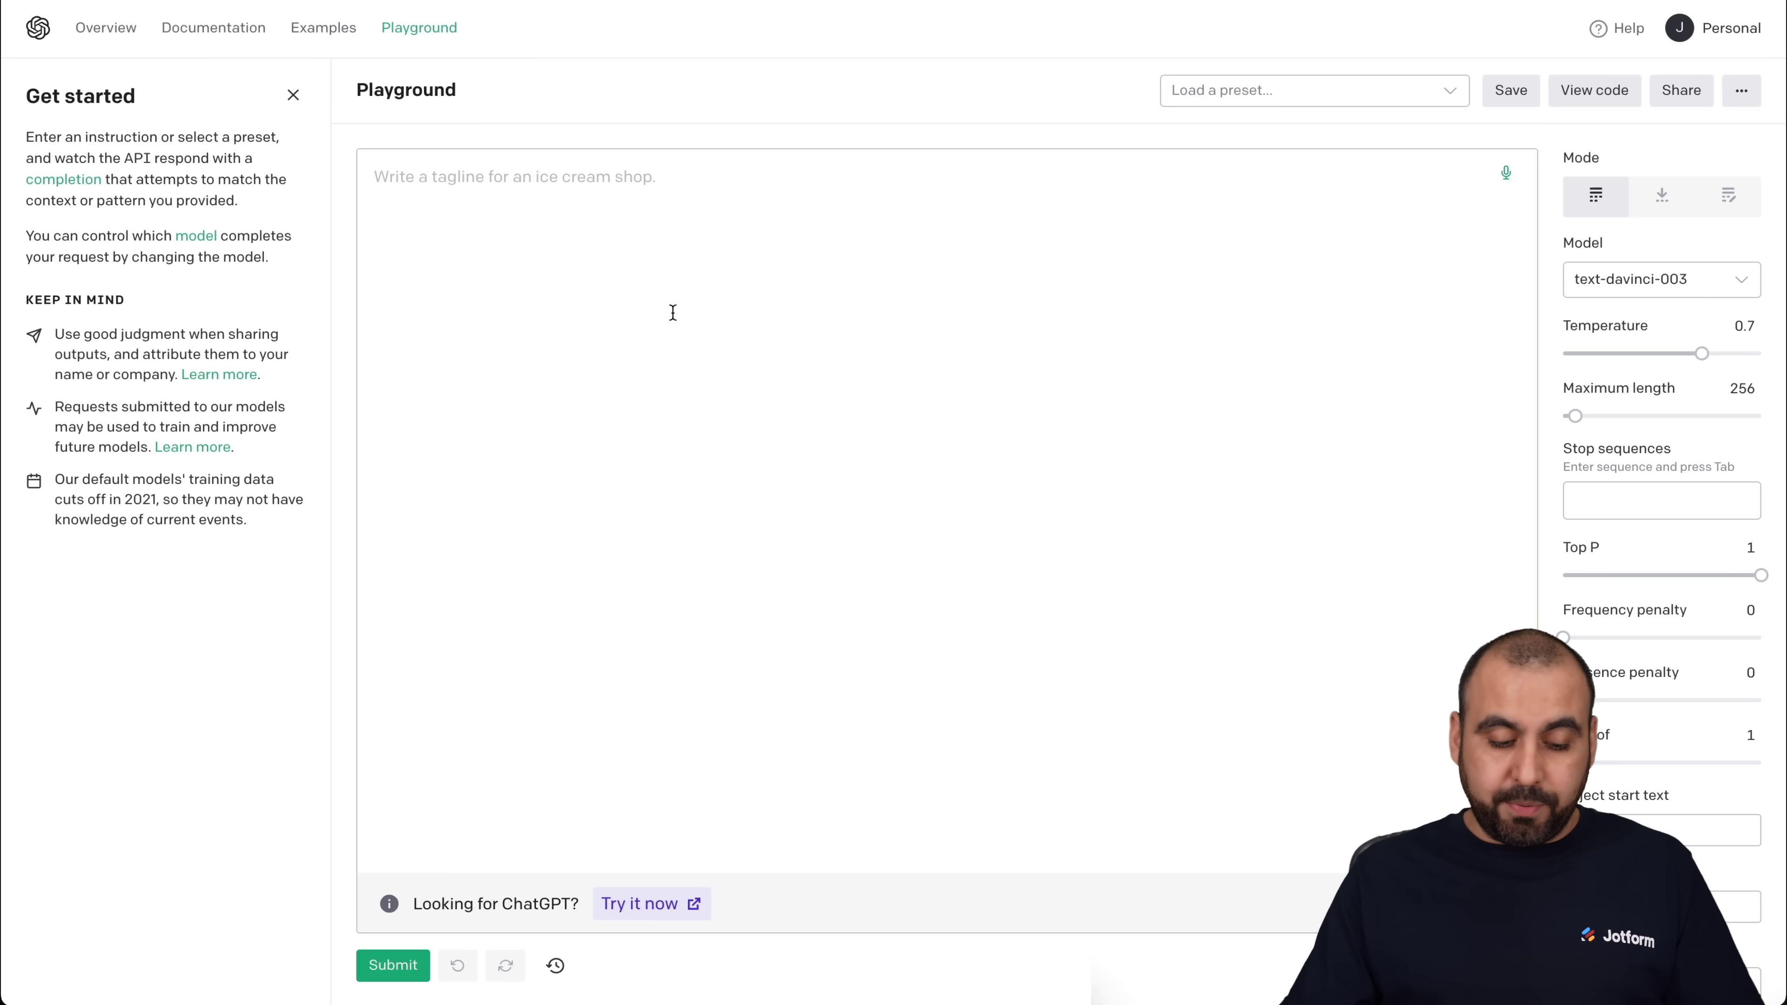
Write the prompt 'Analys the sentiment of a message by responding good, bad or neutral: message:'.
text(Analys the sentiment analysis)
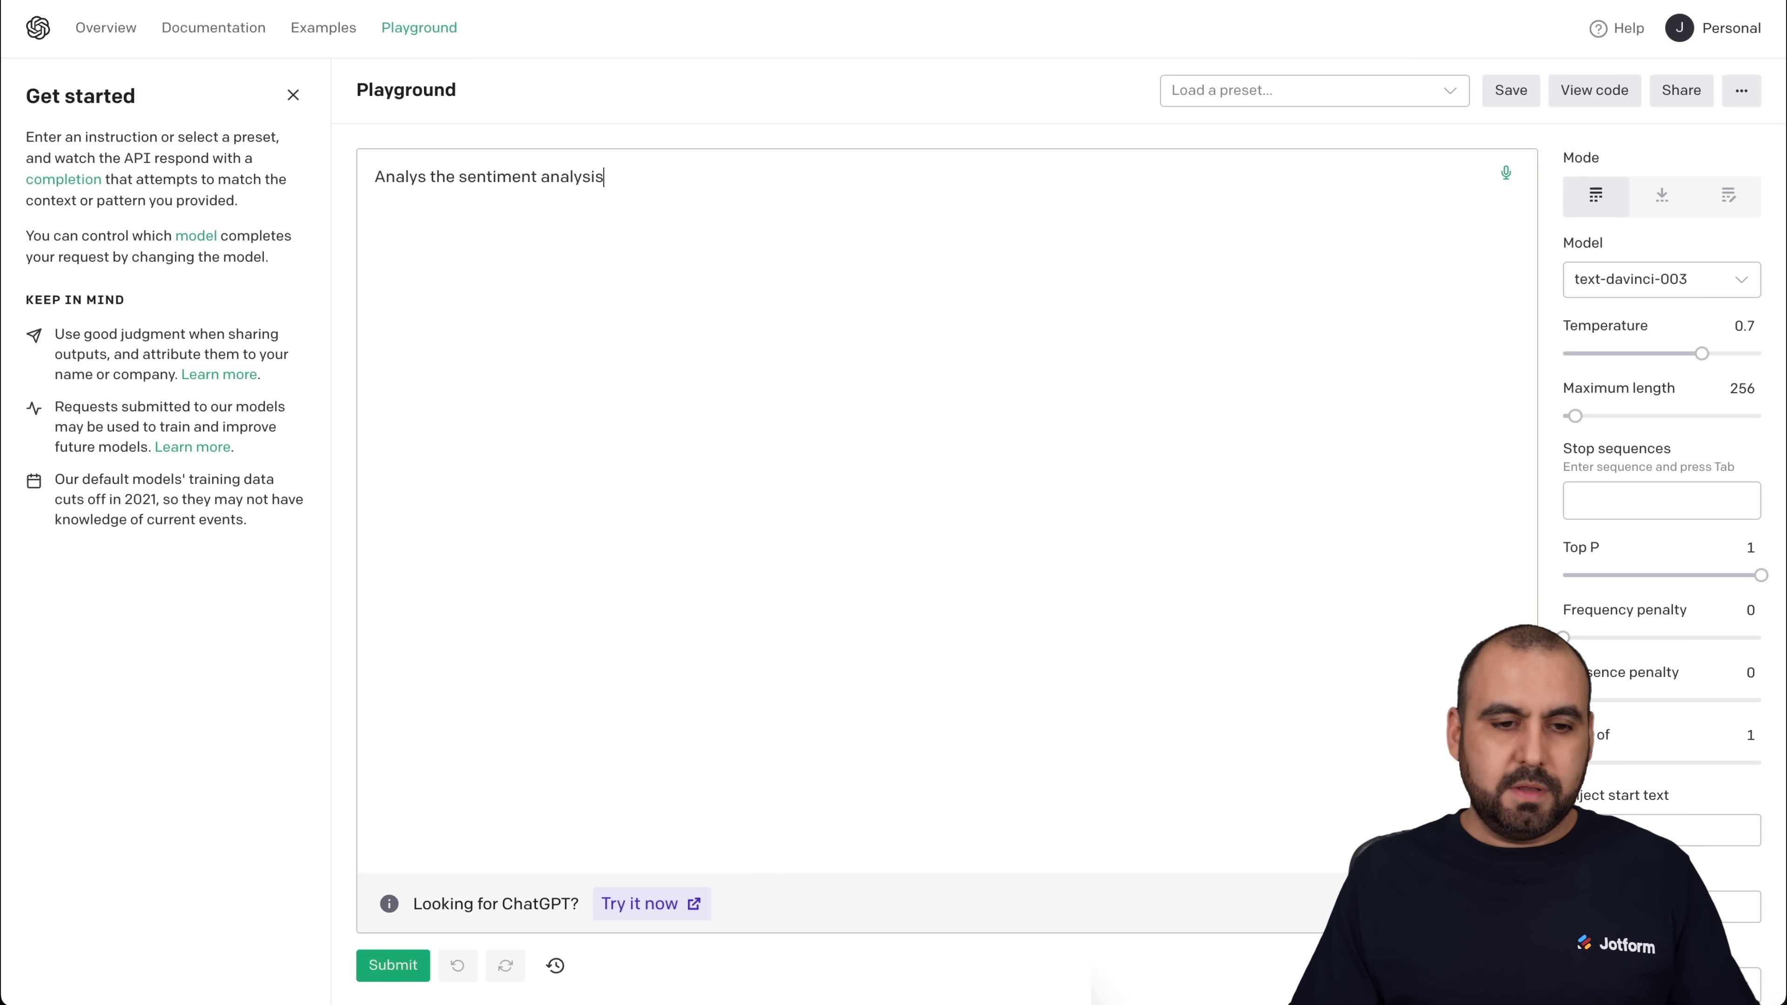
key(ctrl+BackSpace)
text(of a message by responding good, )
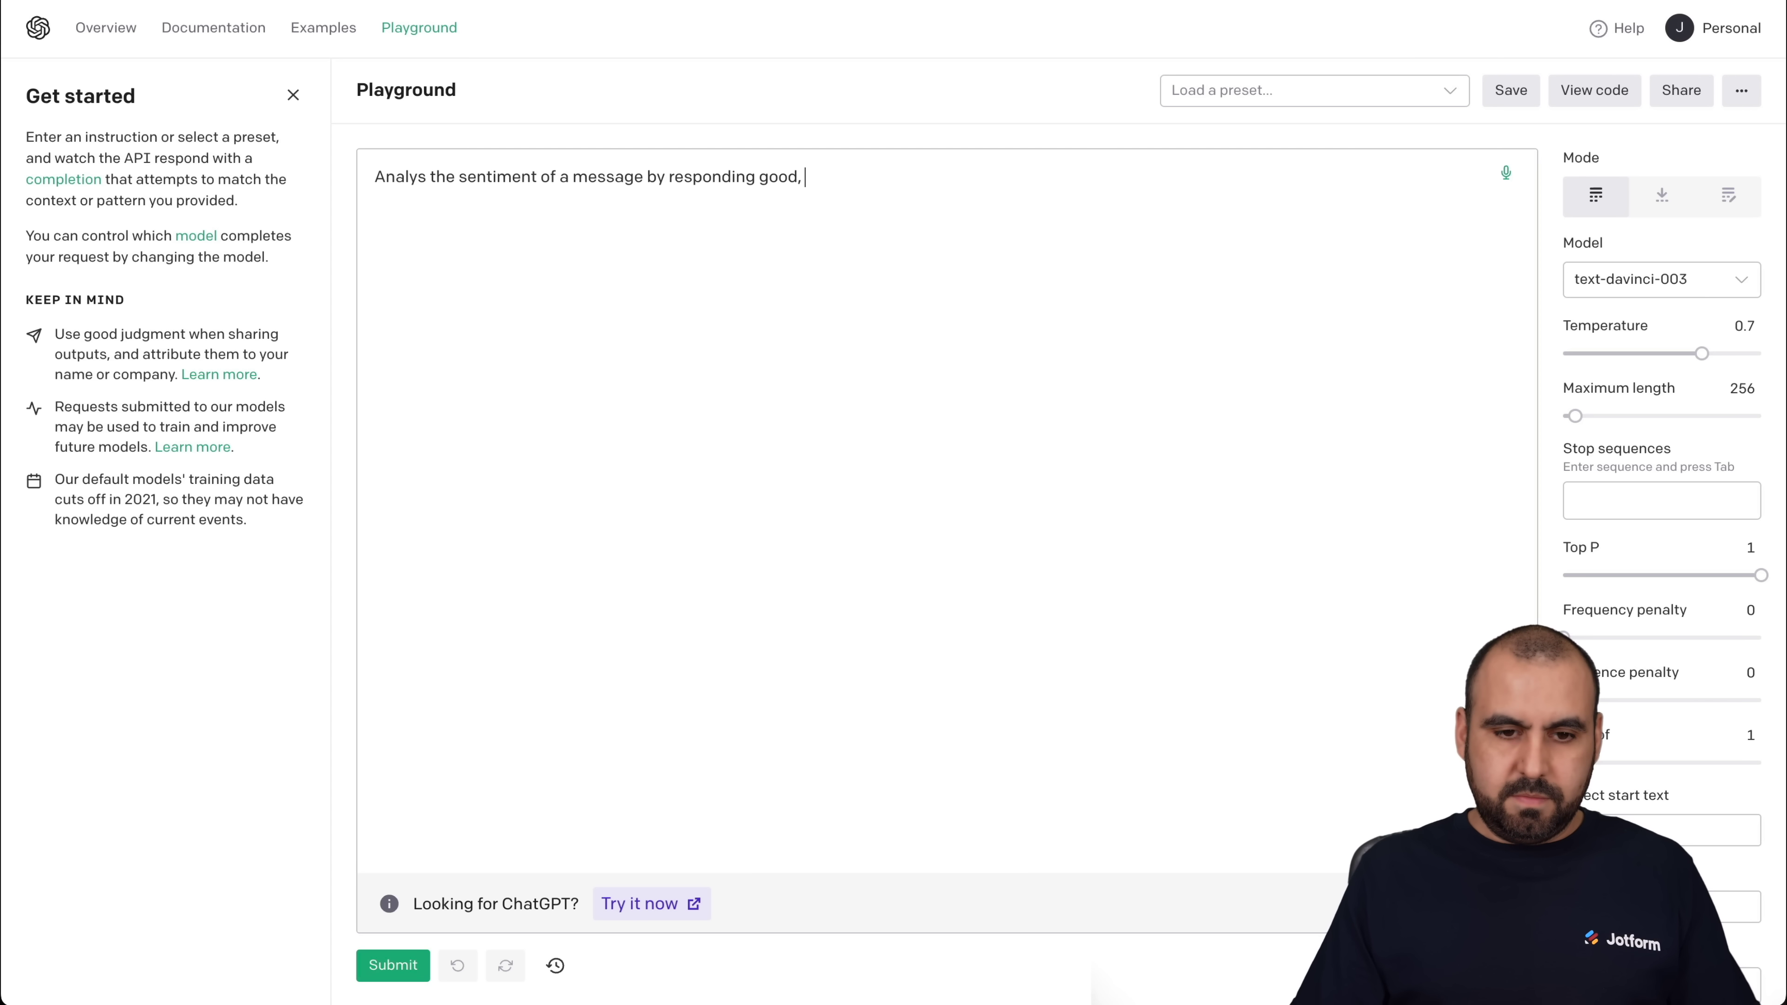
text(bad or neutral: message:)
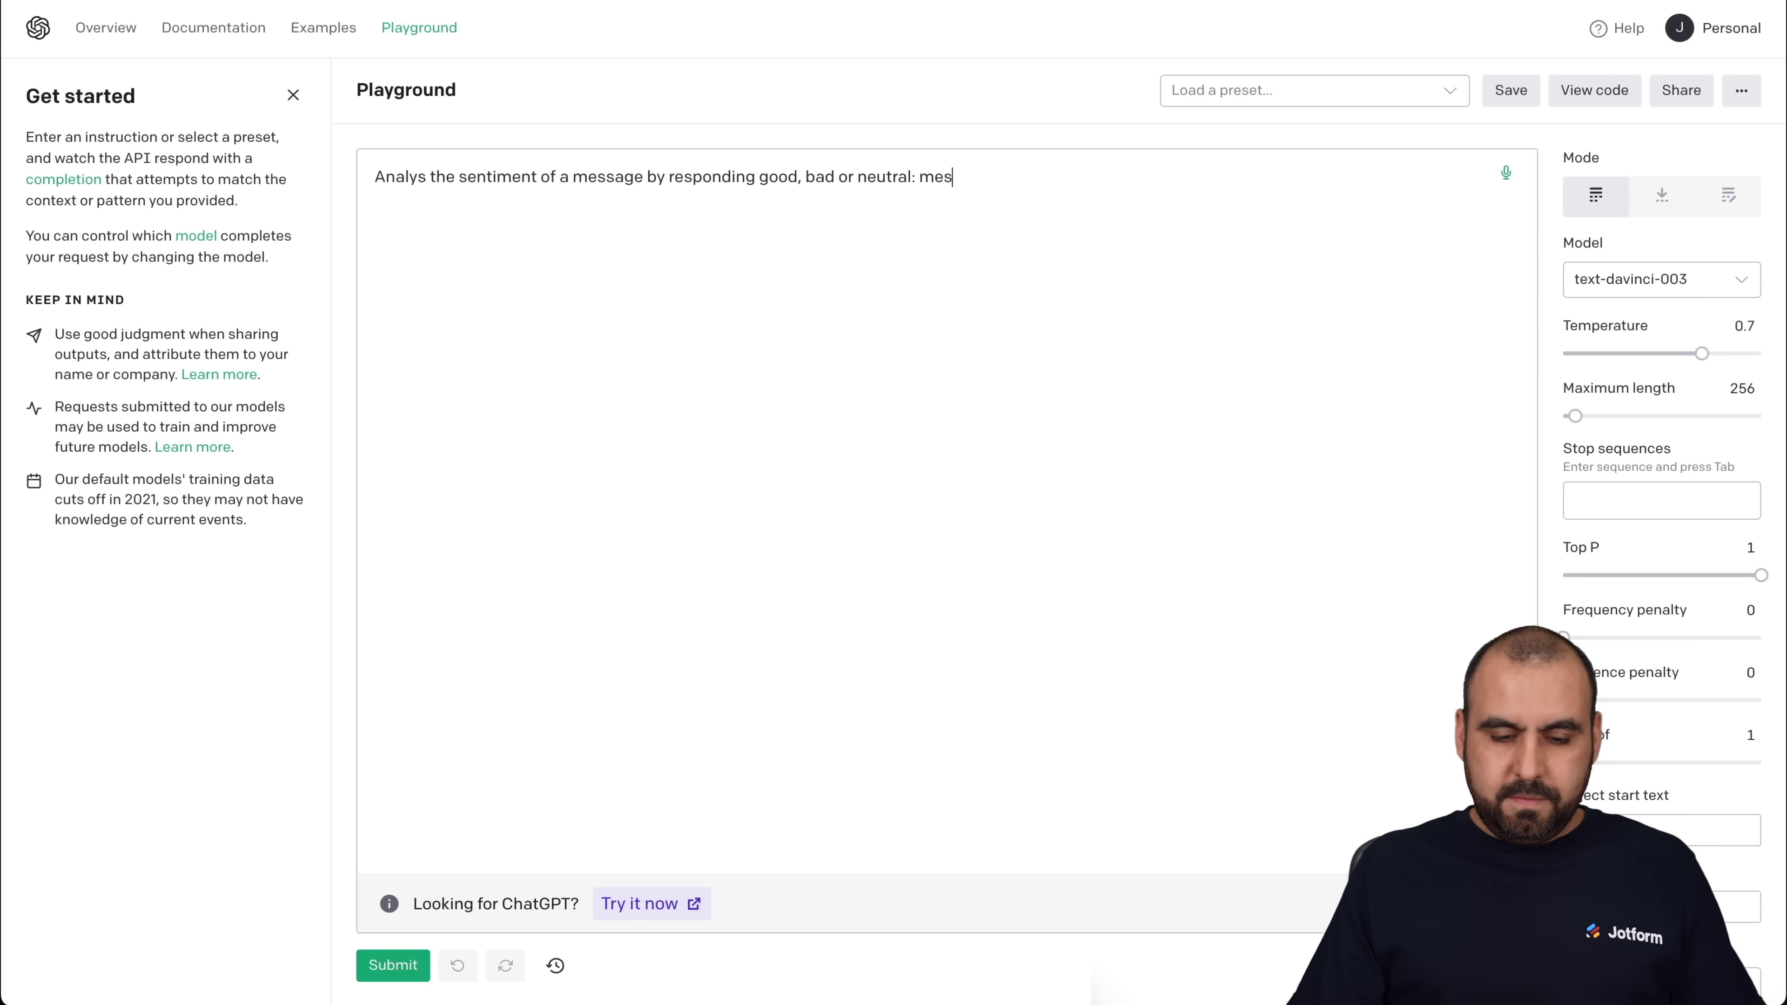
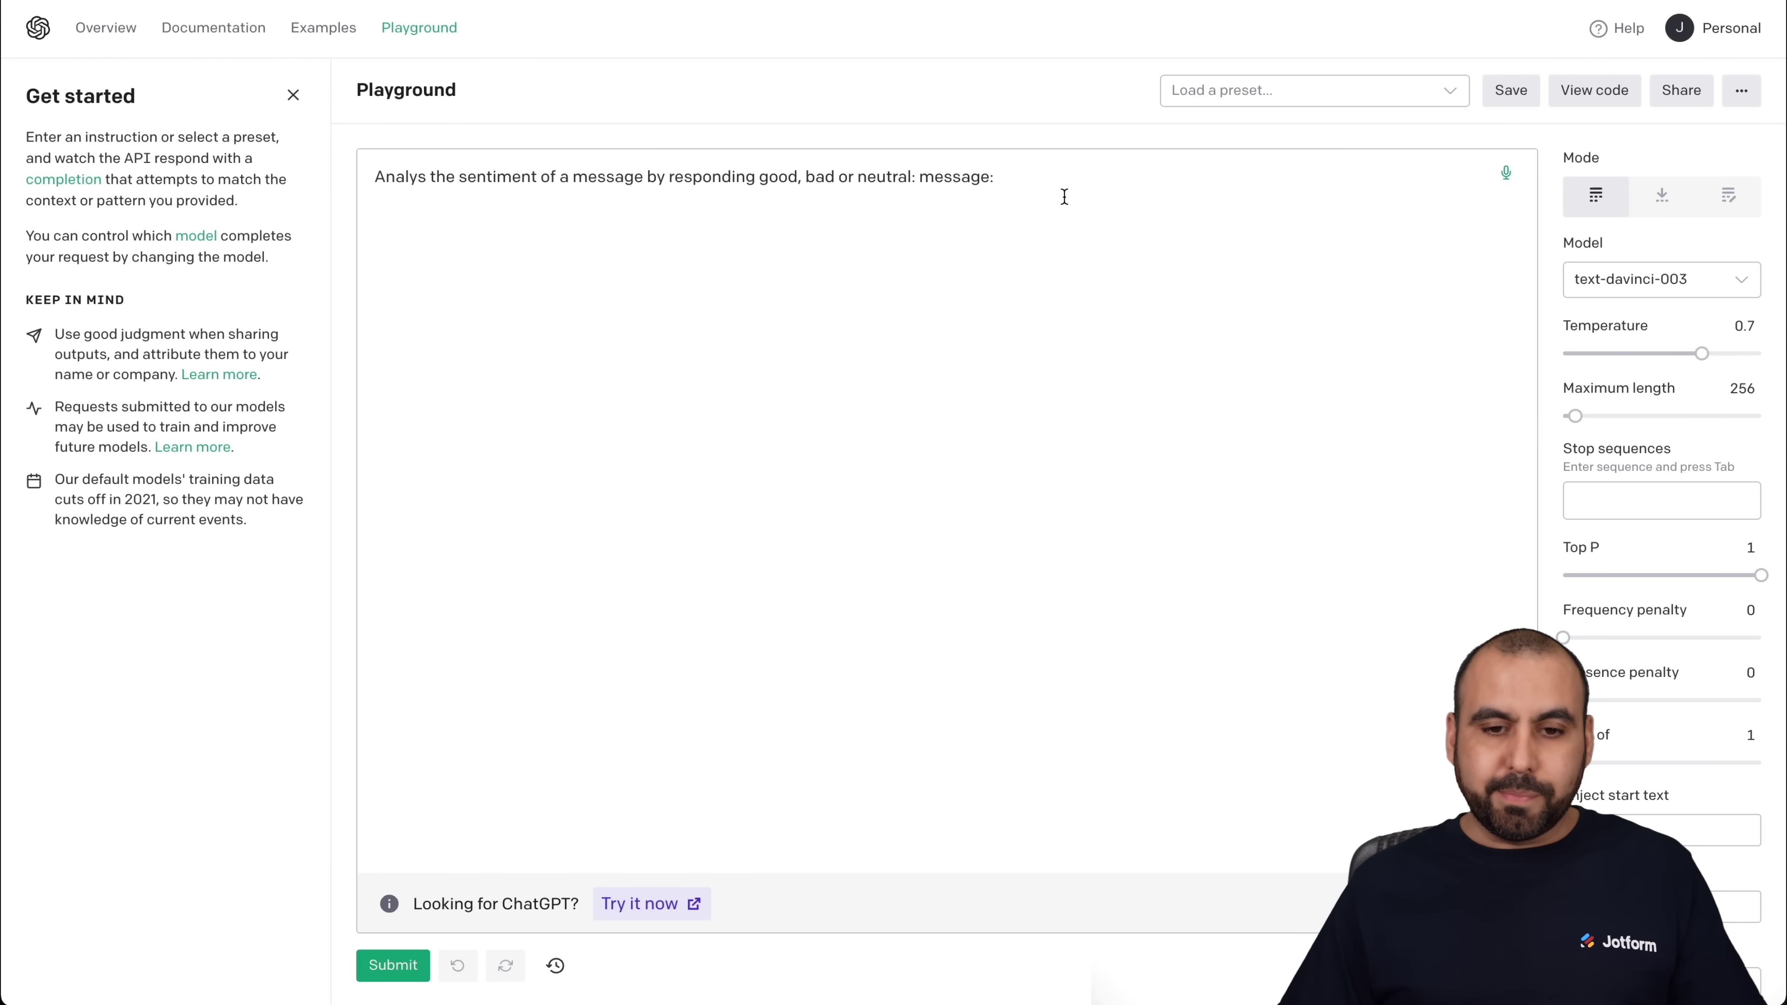
text(They opened until 1930 (7:30 PM) not 2100 (9 PM) on Thursday. Mr. Carlos at the front helped me out when I had a trouble with my boarding pass. Thank you for your help again. Kudos to Mr. Carlos! I arrived there right before they close so bar was closed and lots of foods were gone but I was still able to enjoy some foods and filled my belly up. I would love to go back when I visit LA again.)
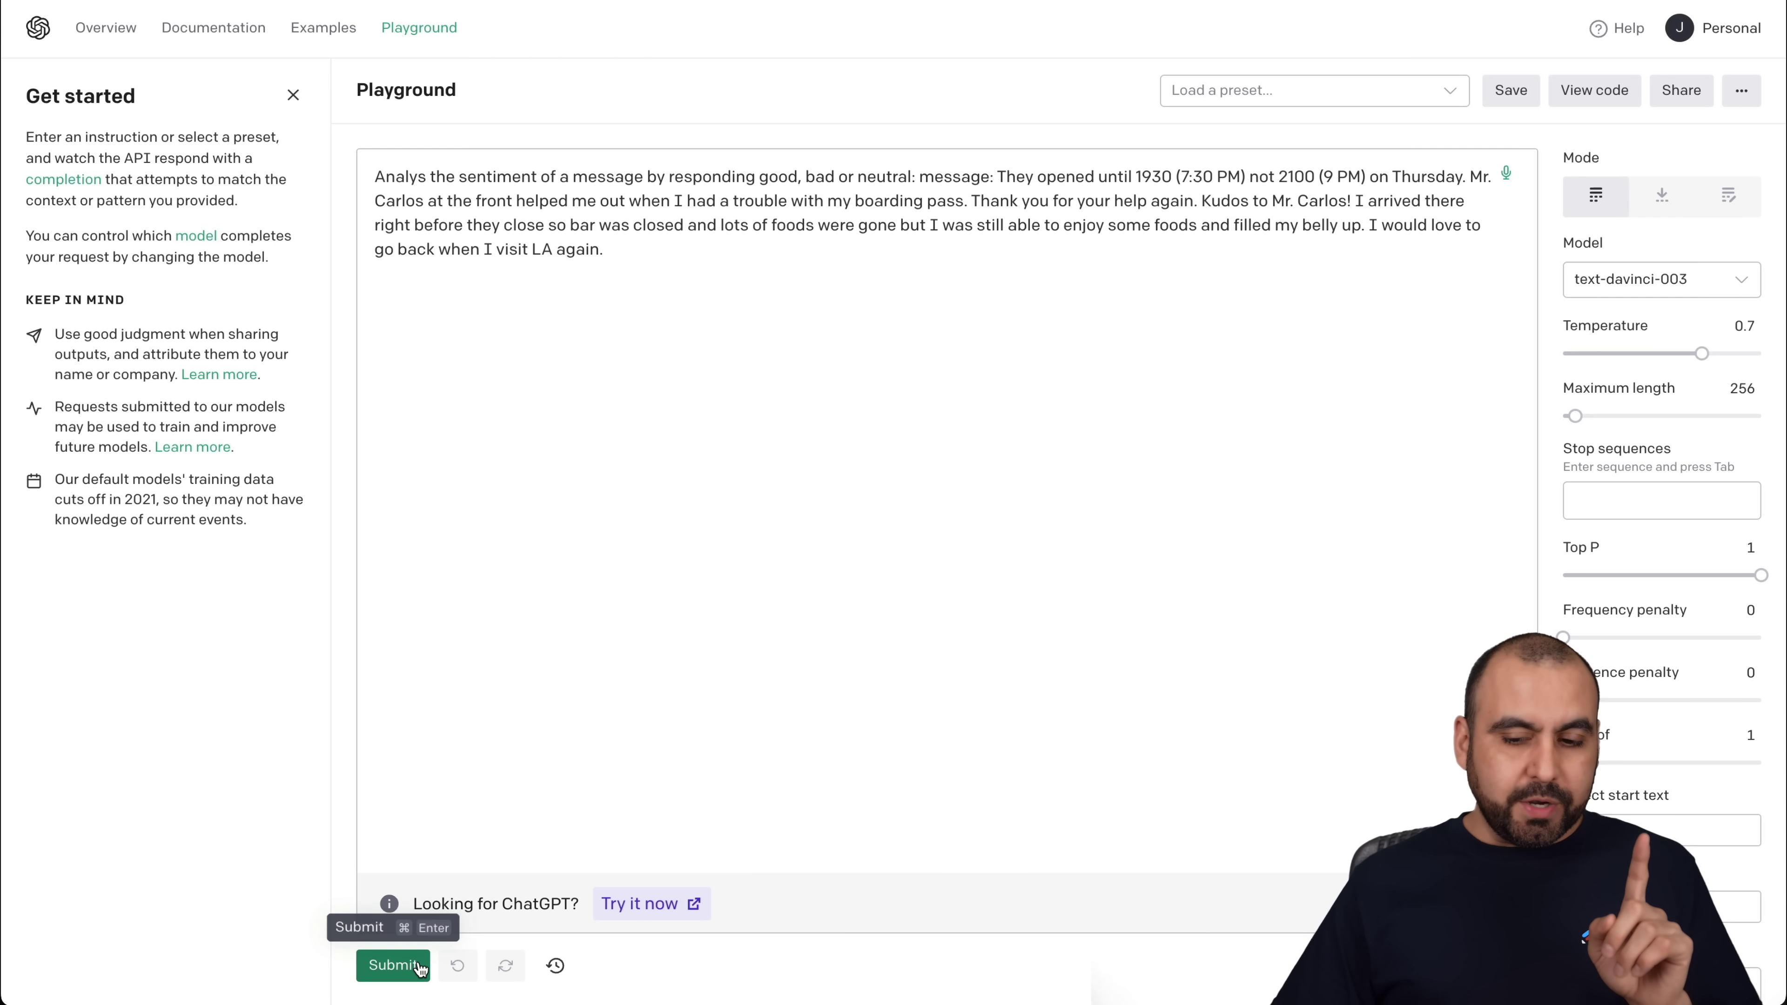
click(394, 965)
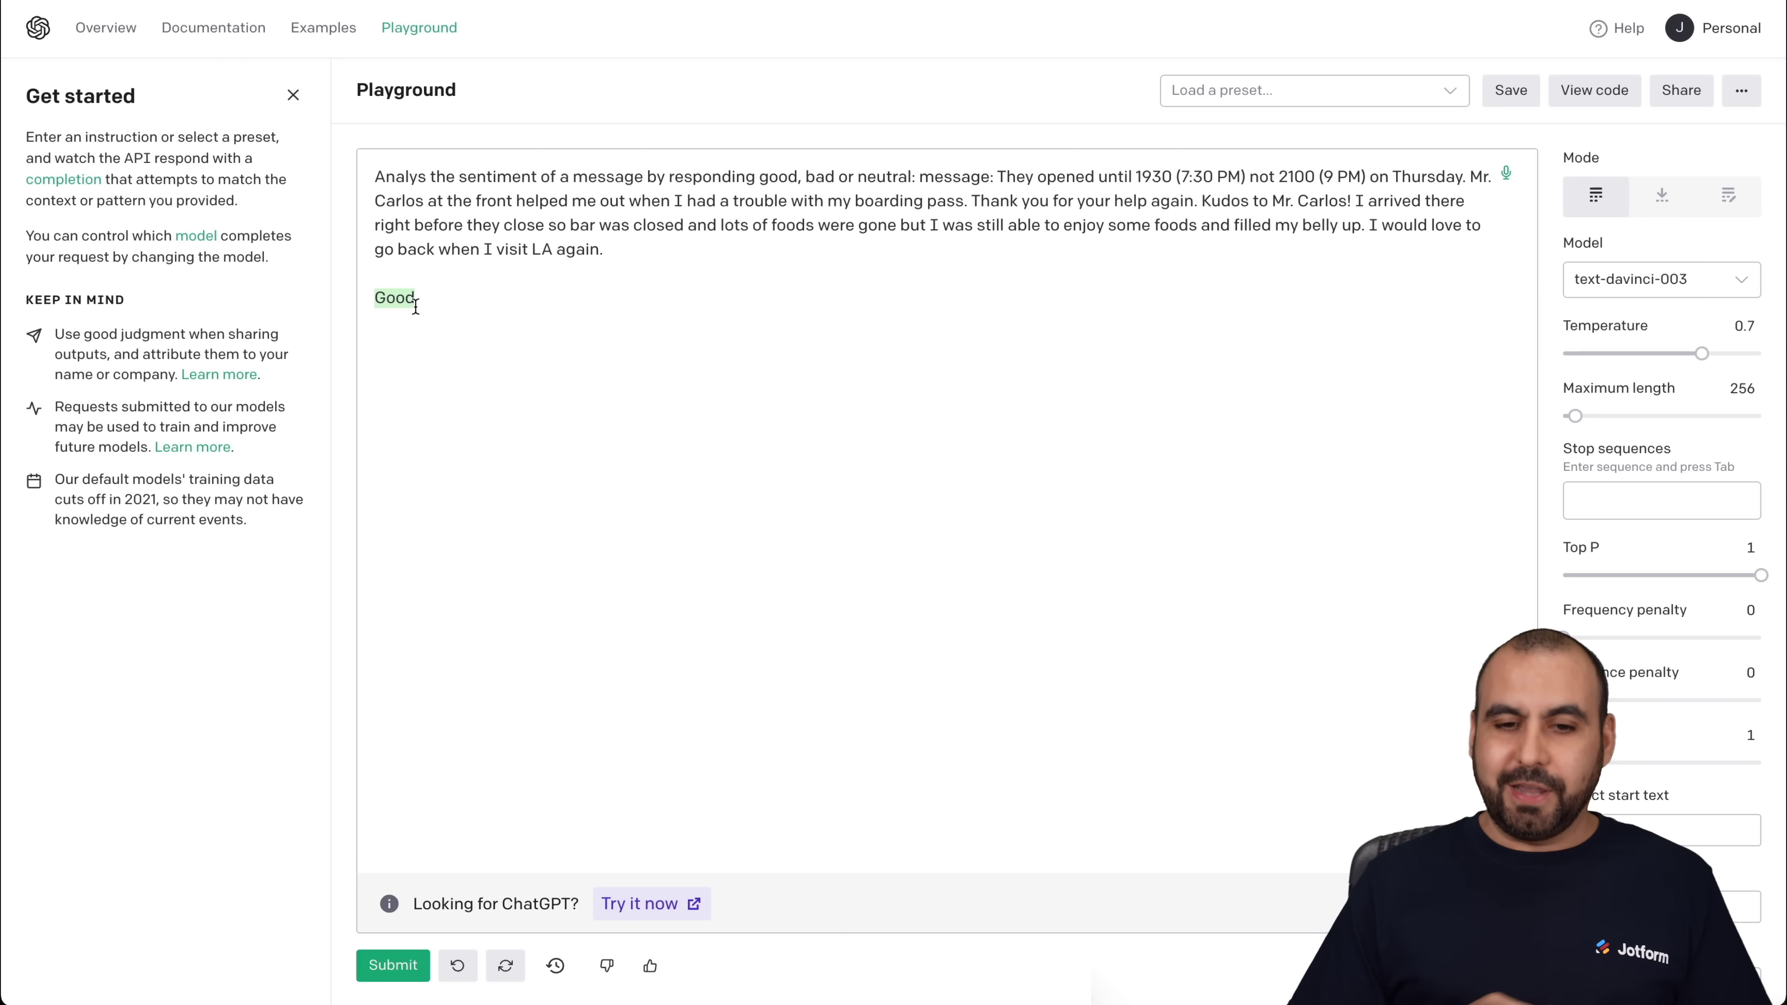
drag(1000, 175, 1004, 300)
key(BackSpace)
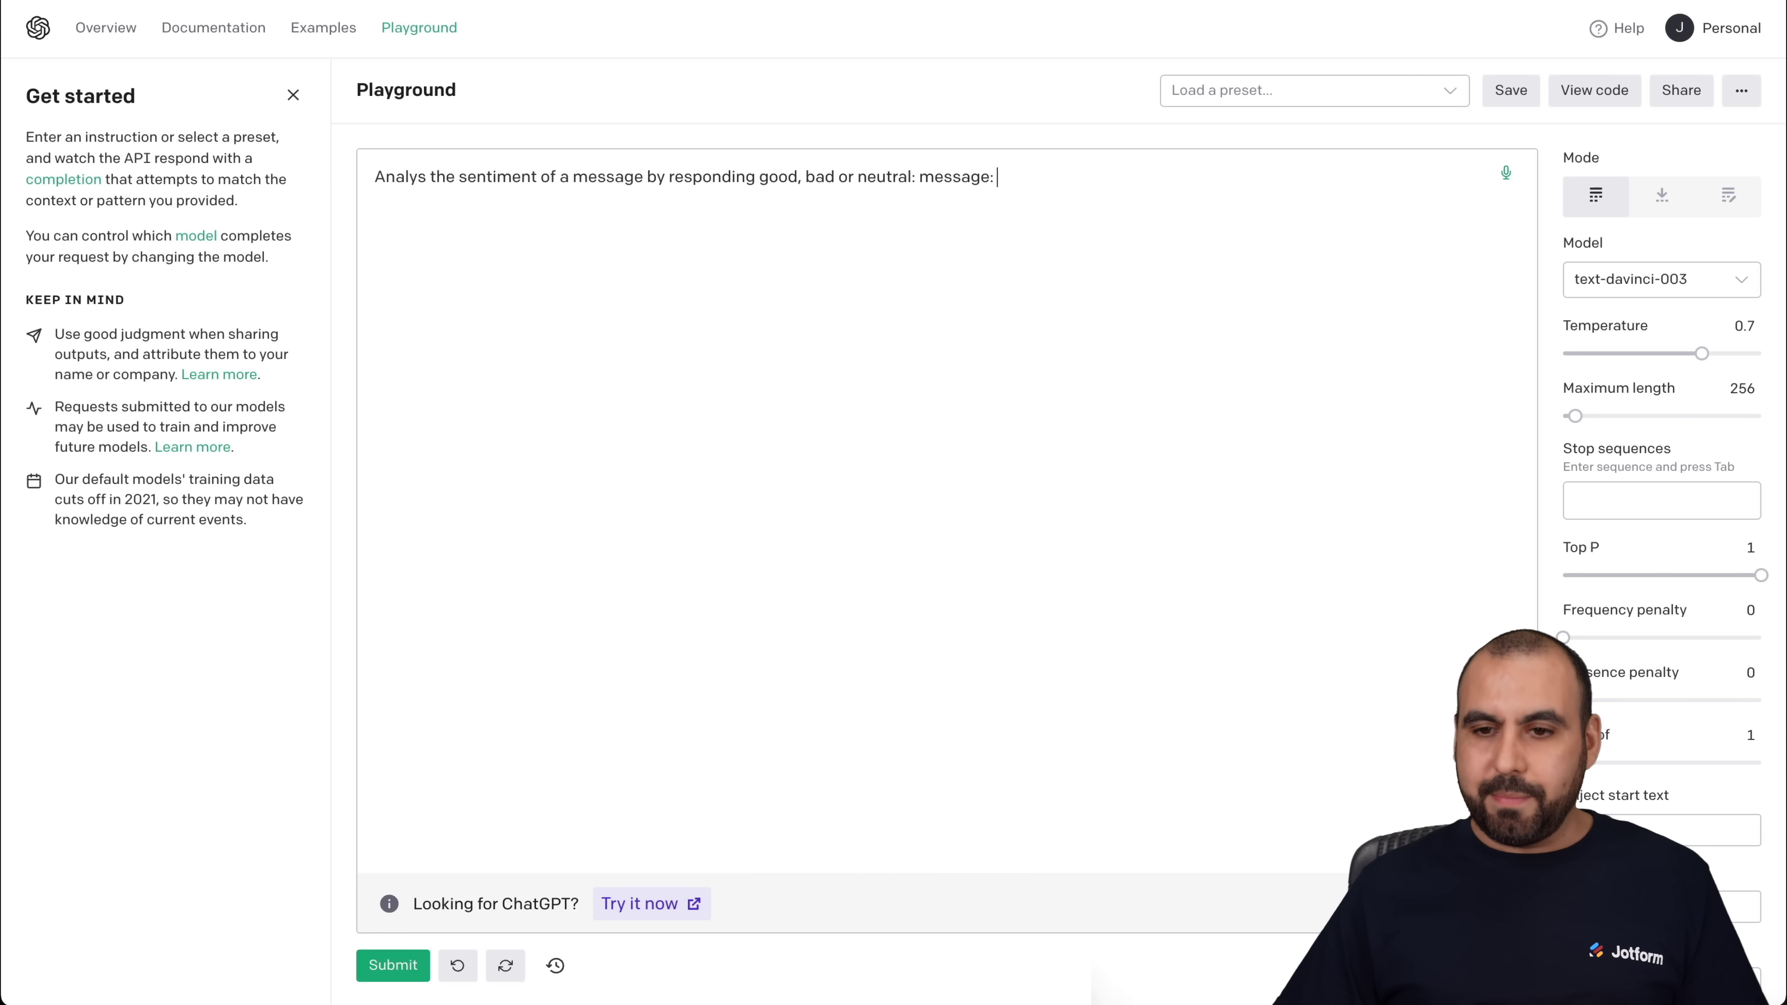
key(super+Tab)
scroll(368, 454, down, 10)
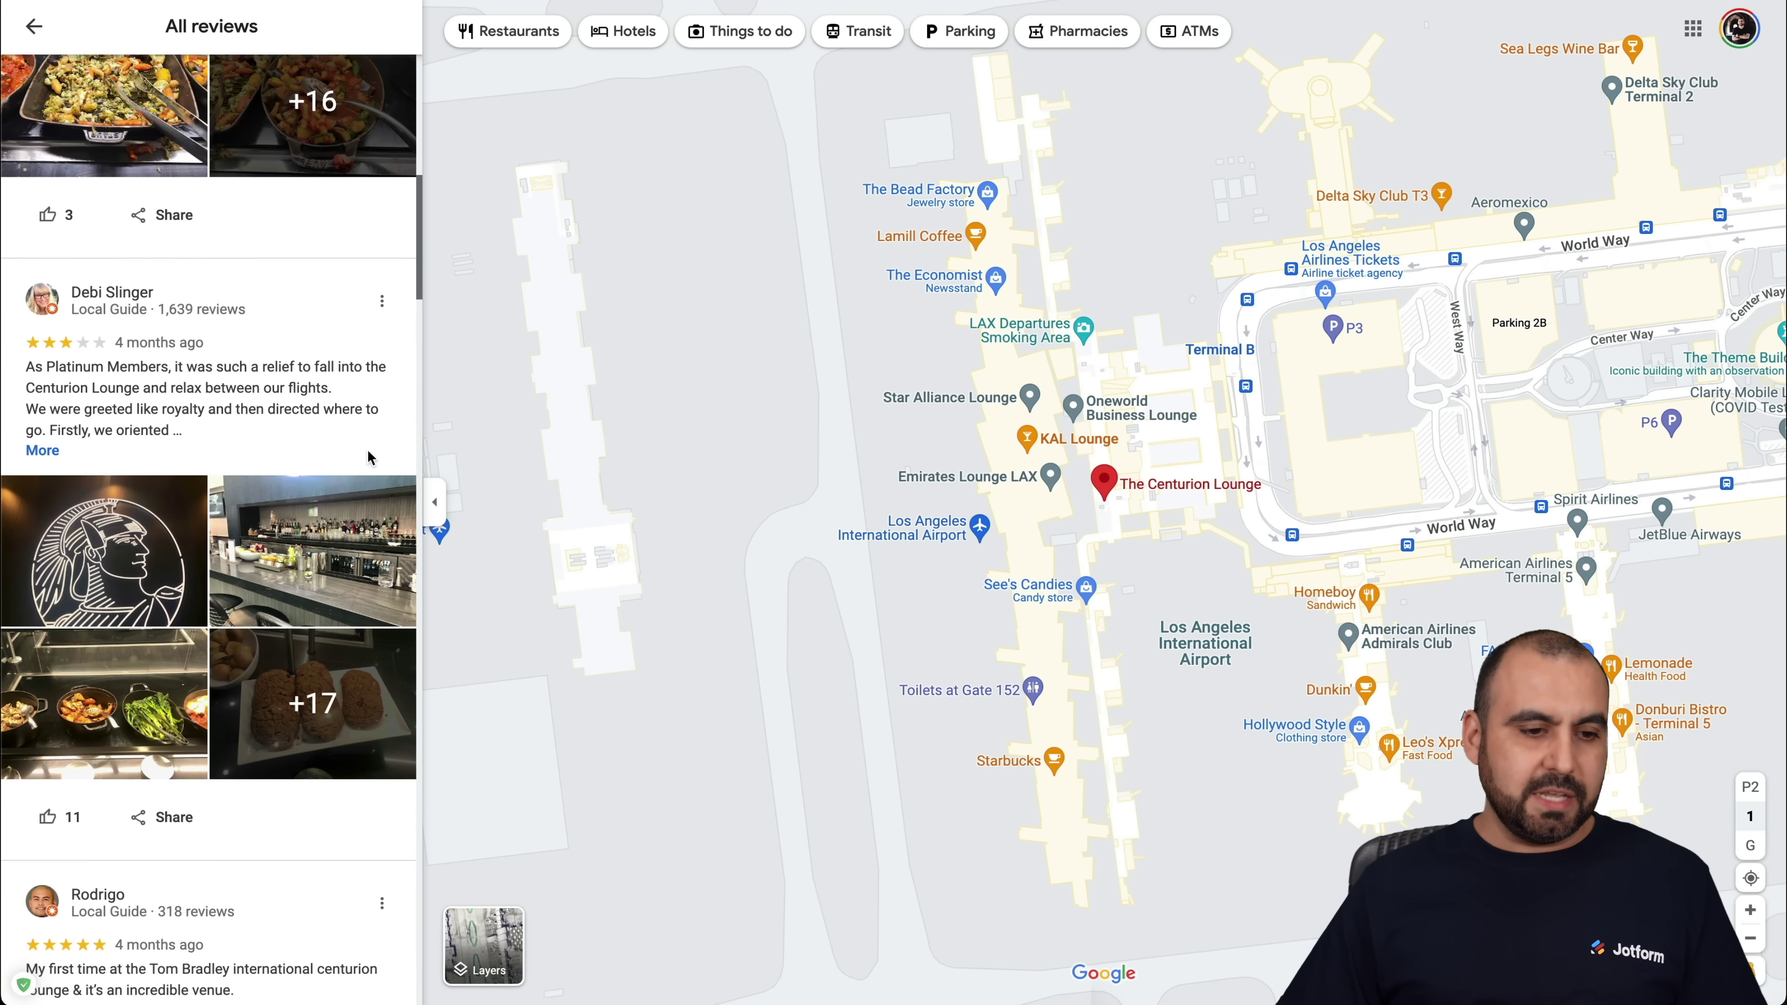
click(44, 434)
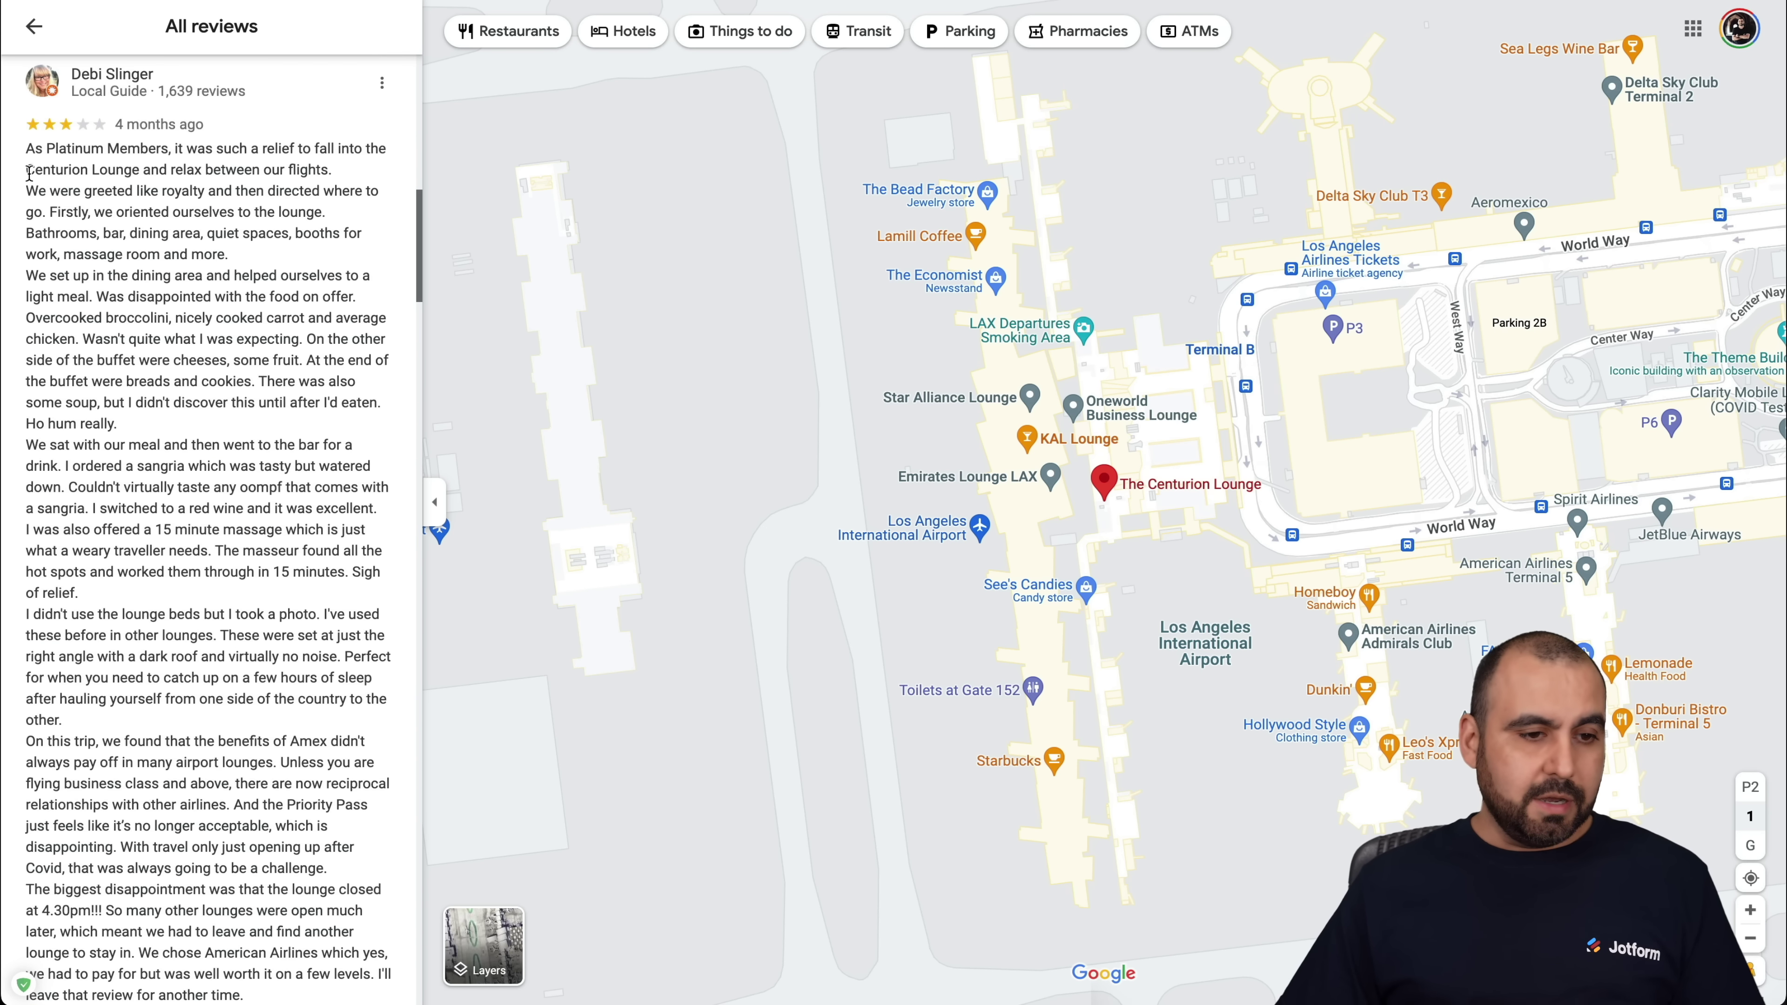
drag(28, 147, 328, 646)
key(super+c)
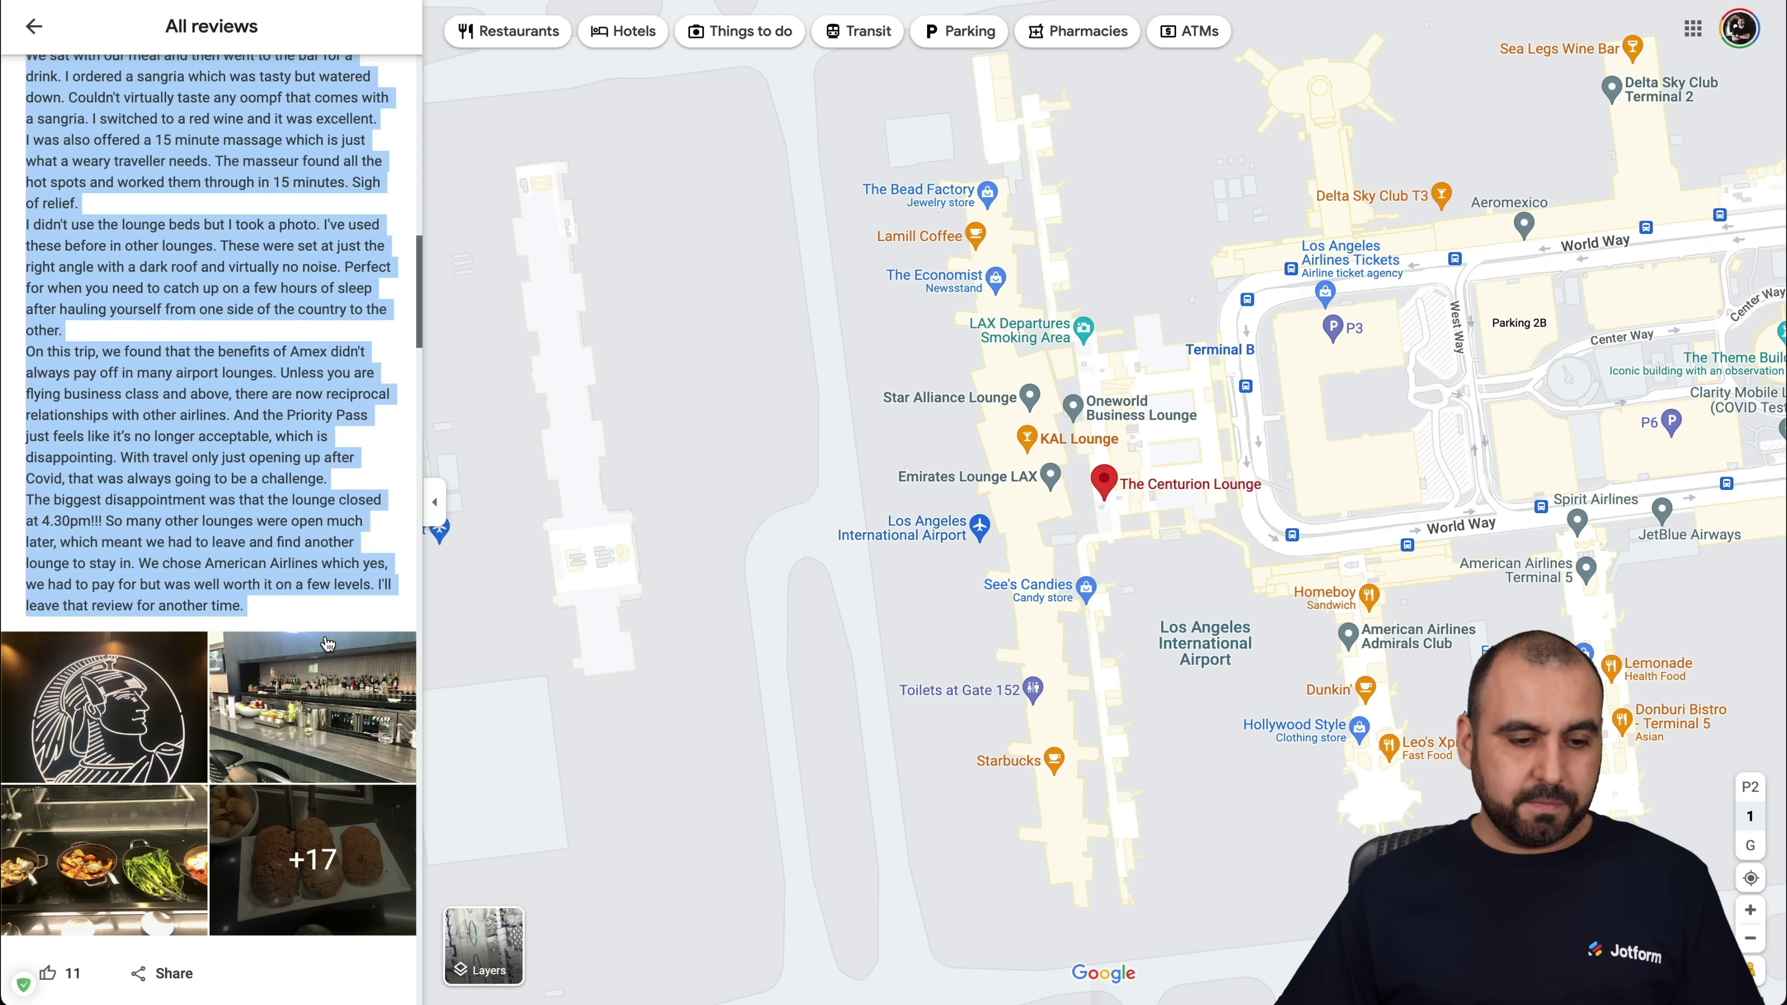
key(super+Tab)
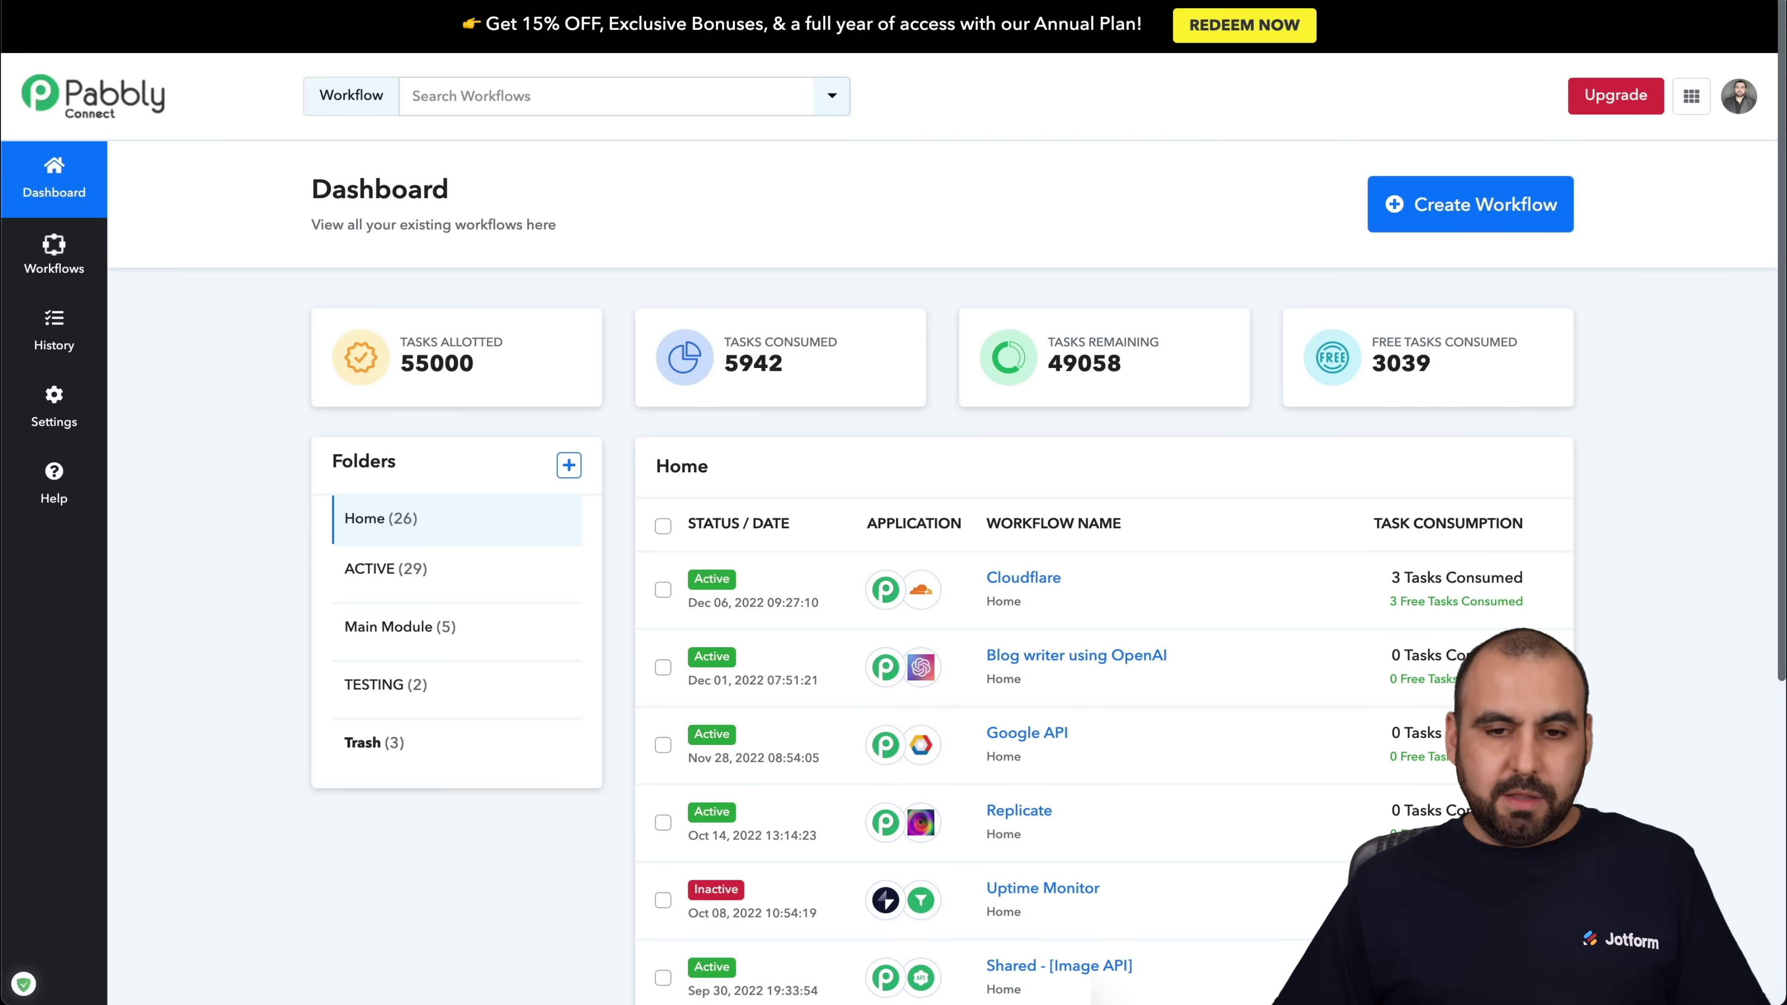
key(super+v)
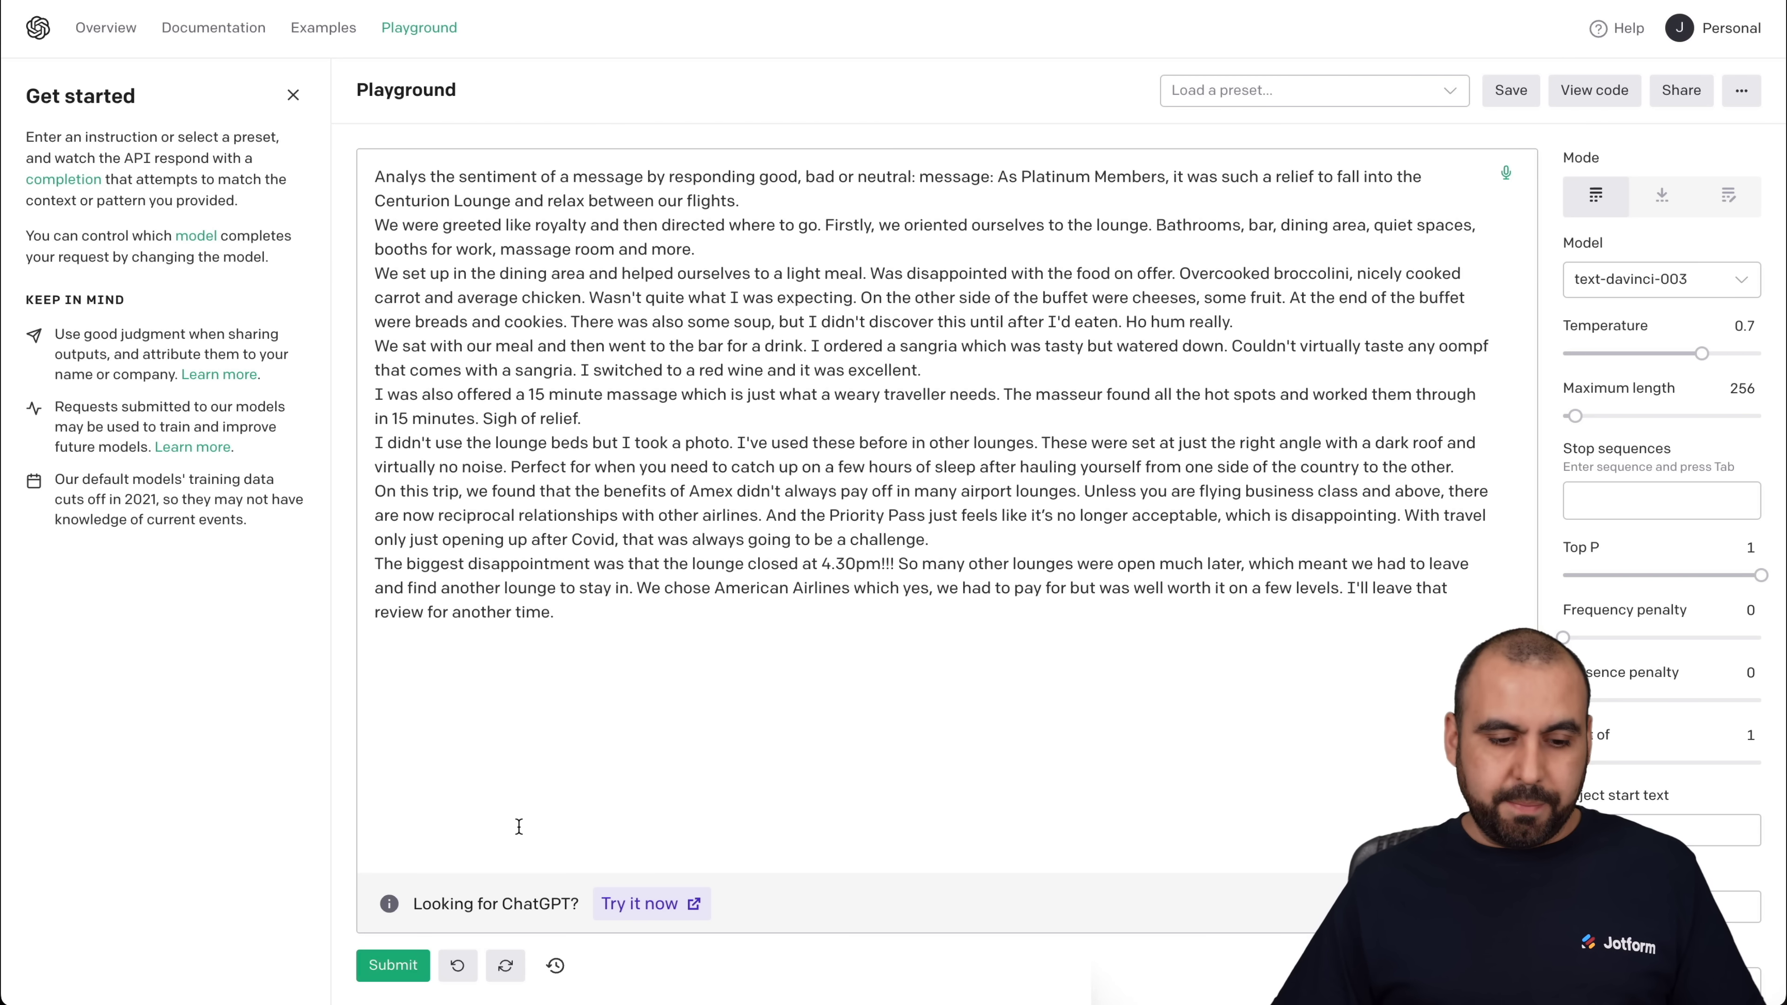
click(393, 964)
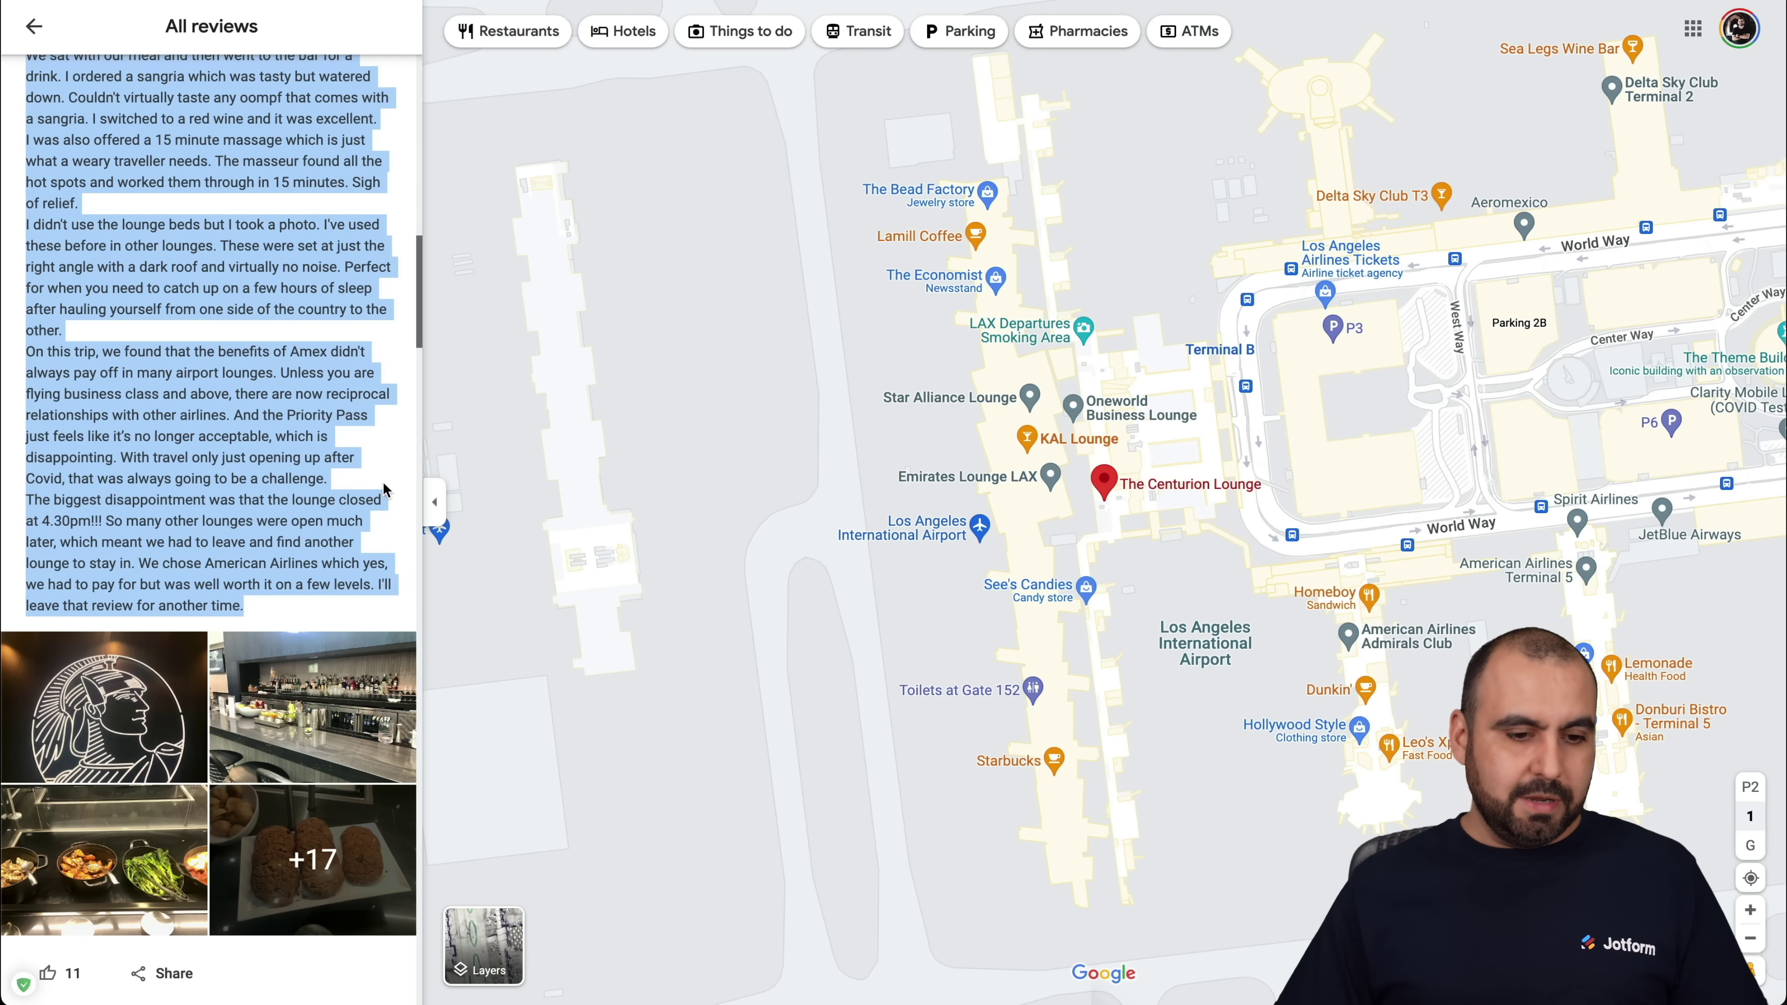
scroll(292, 650, down, 15)
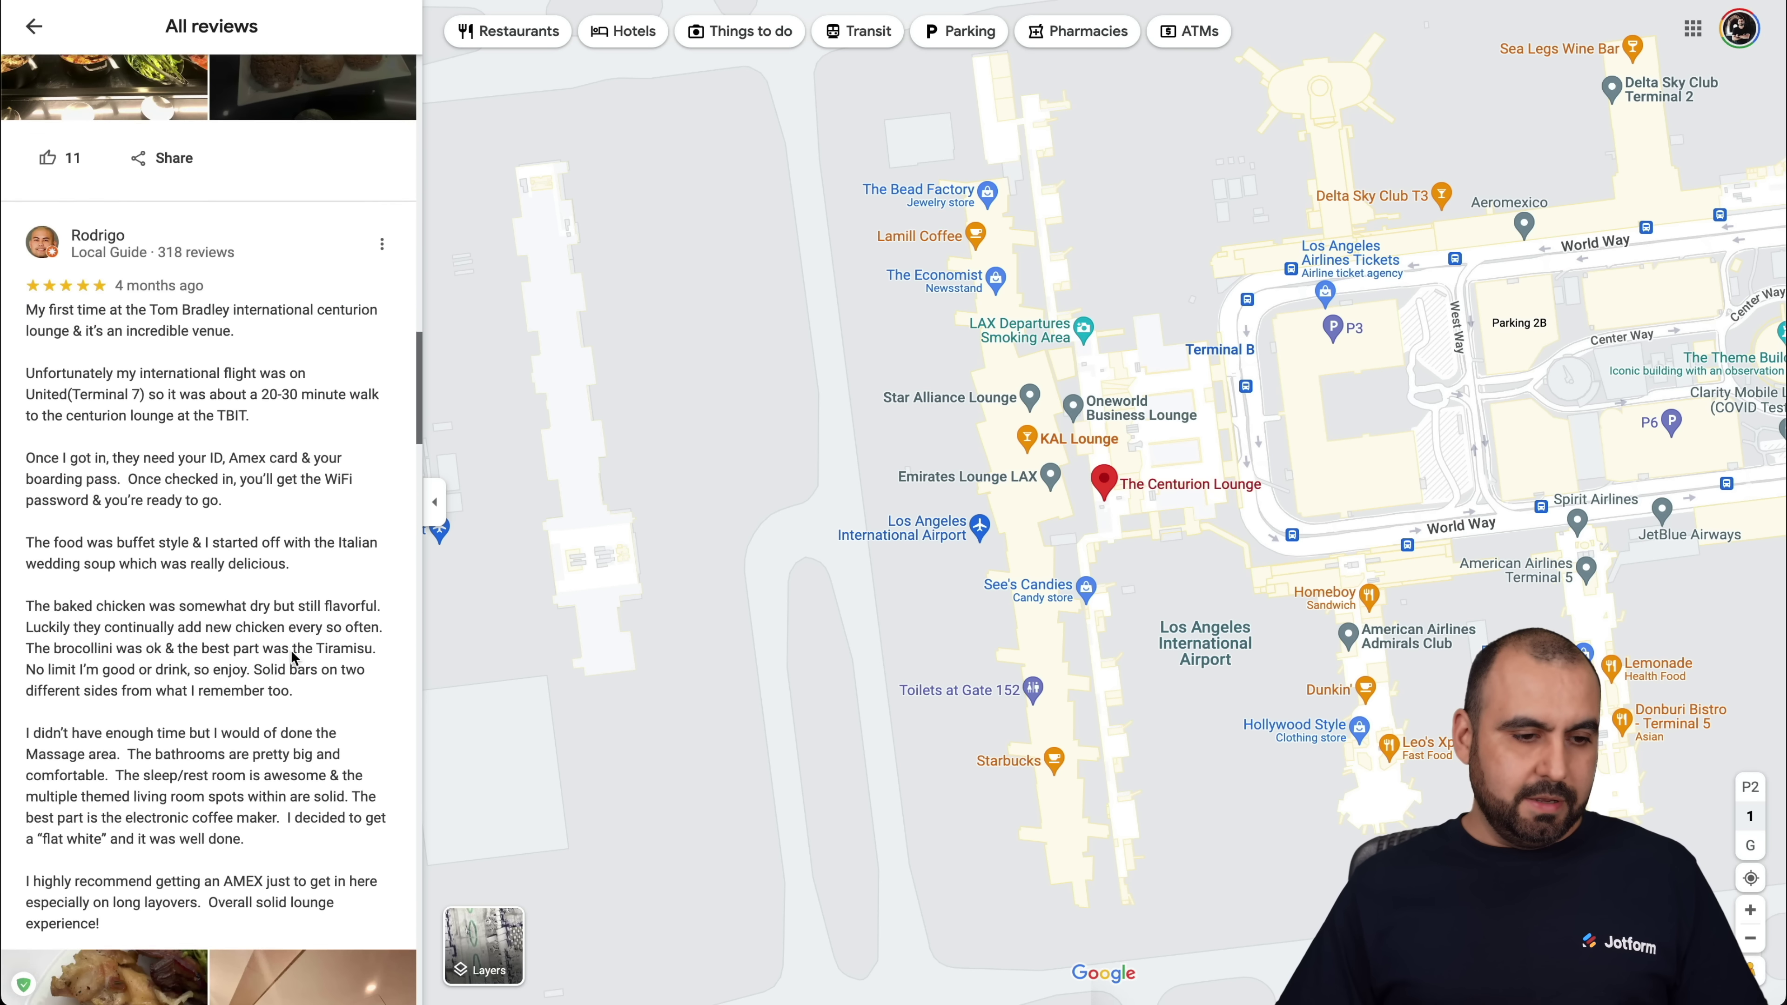
scroll(292, 651, down, 10)
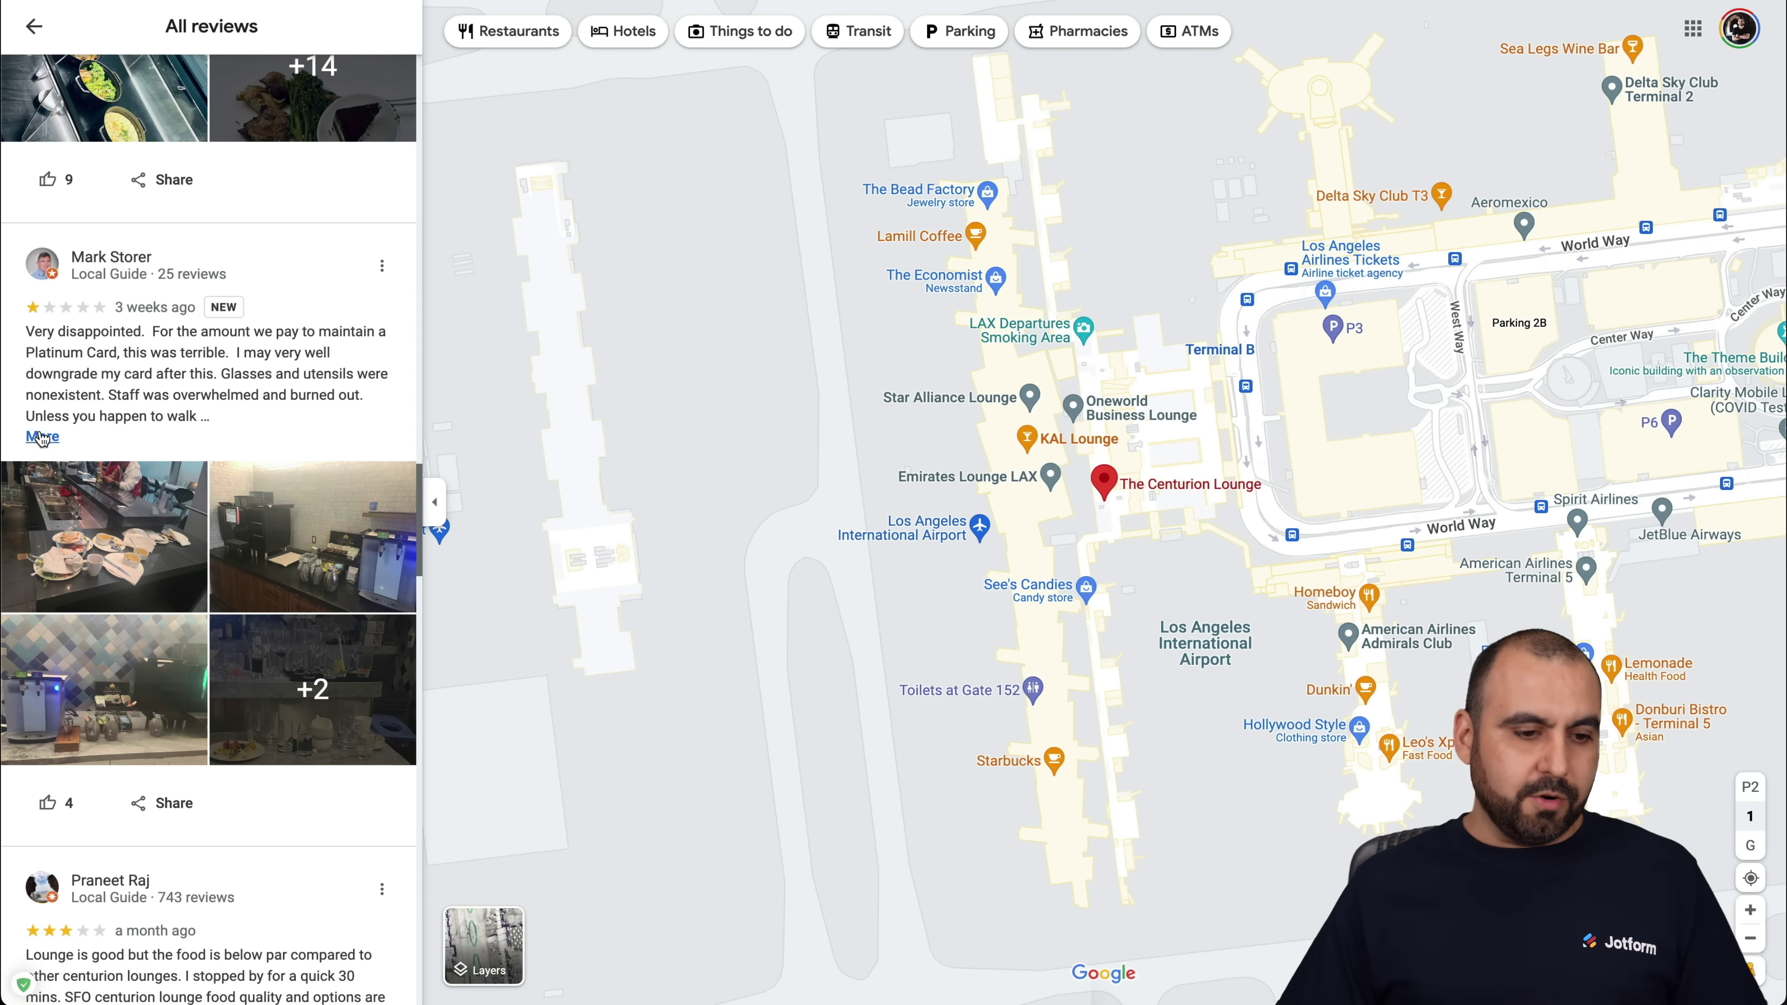
drag(30, 330, 226, 462)
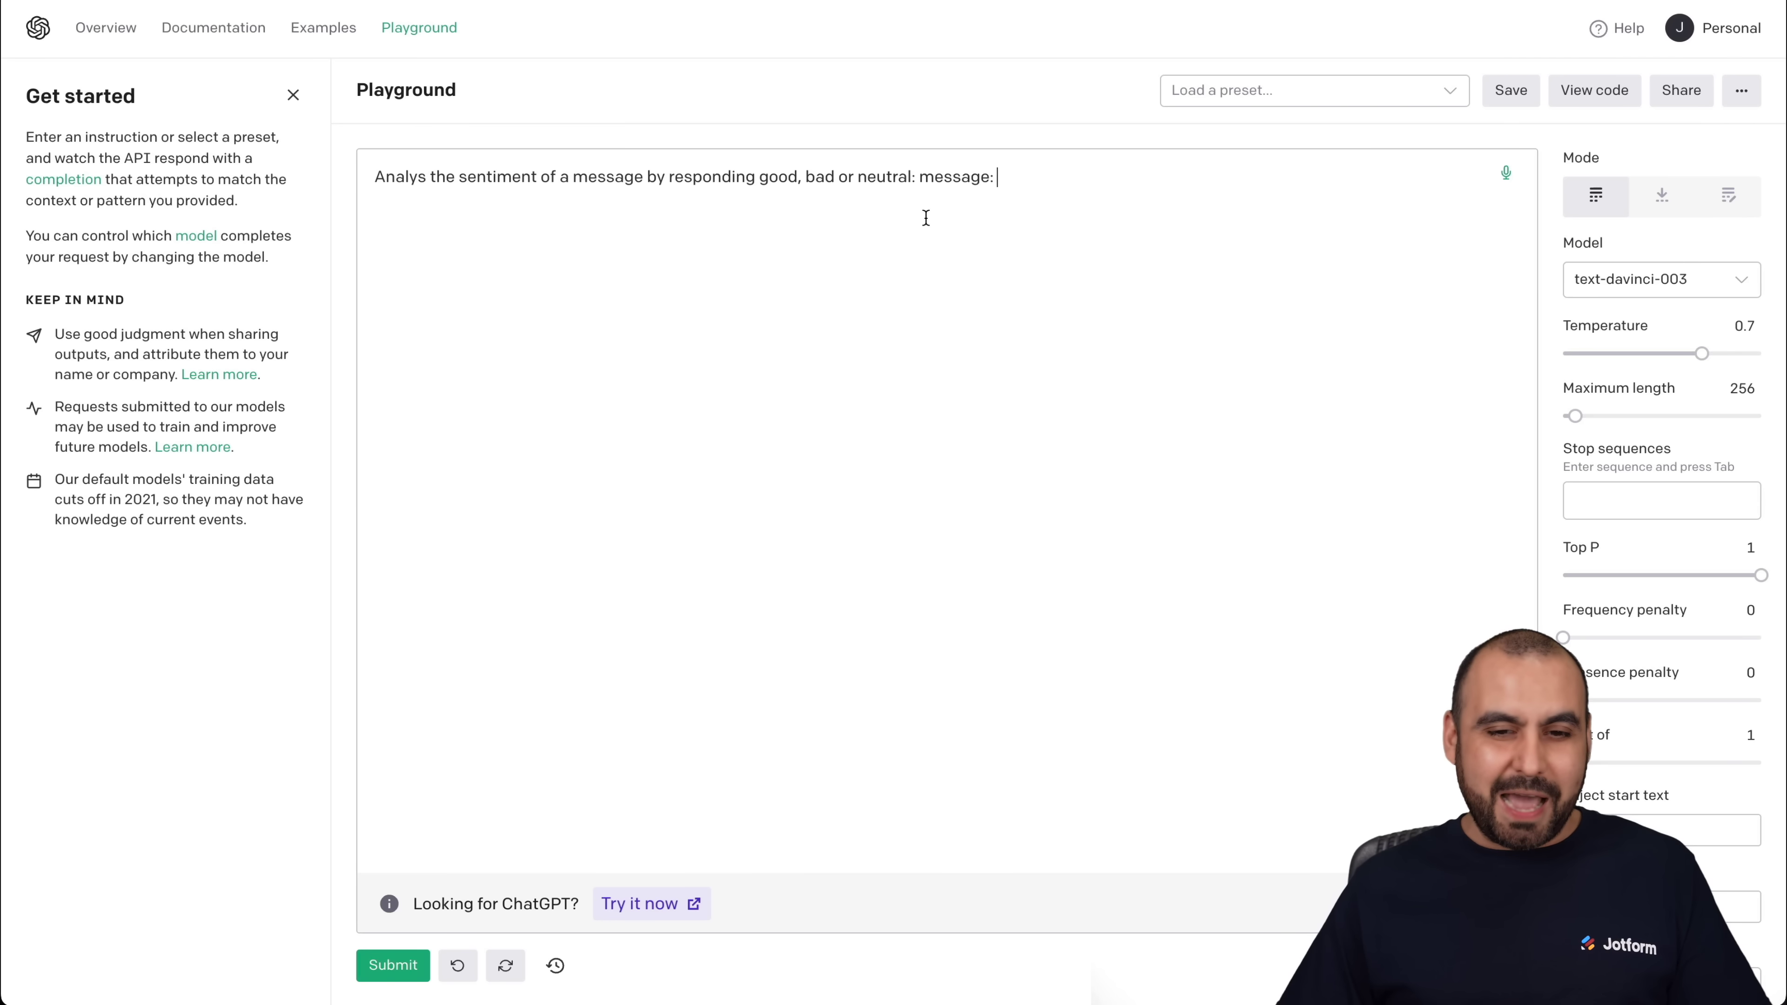
text(Very disappointed.  For the amount we pay to maintain a Platinum Card, this was terrible.  I may very well downgrade my card after this. Glasses and utensils were nonexistent. Staff was overwhelmed and burned out.  Unless you happen to walk by in the international terminal,  it is not worth the walk. American Express,  you need to get in front of this.)
click(390, 963)
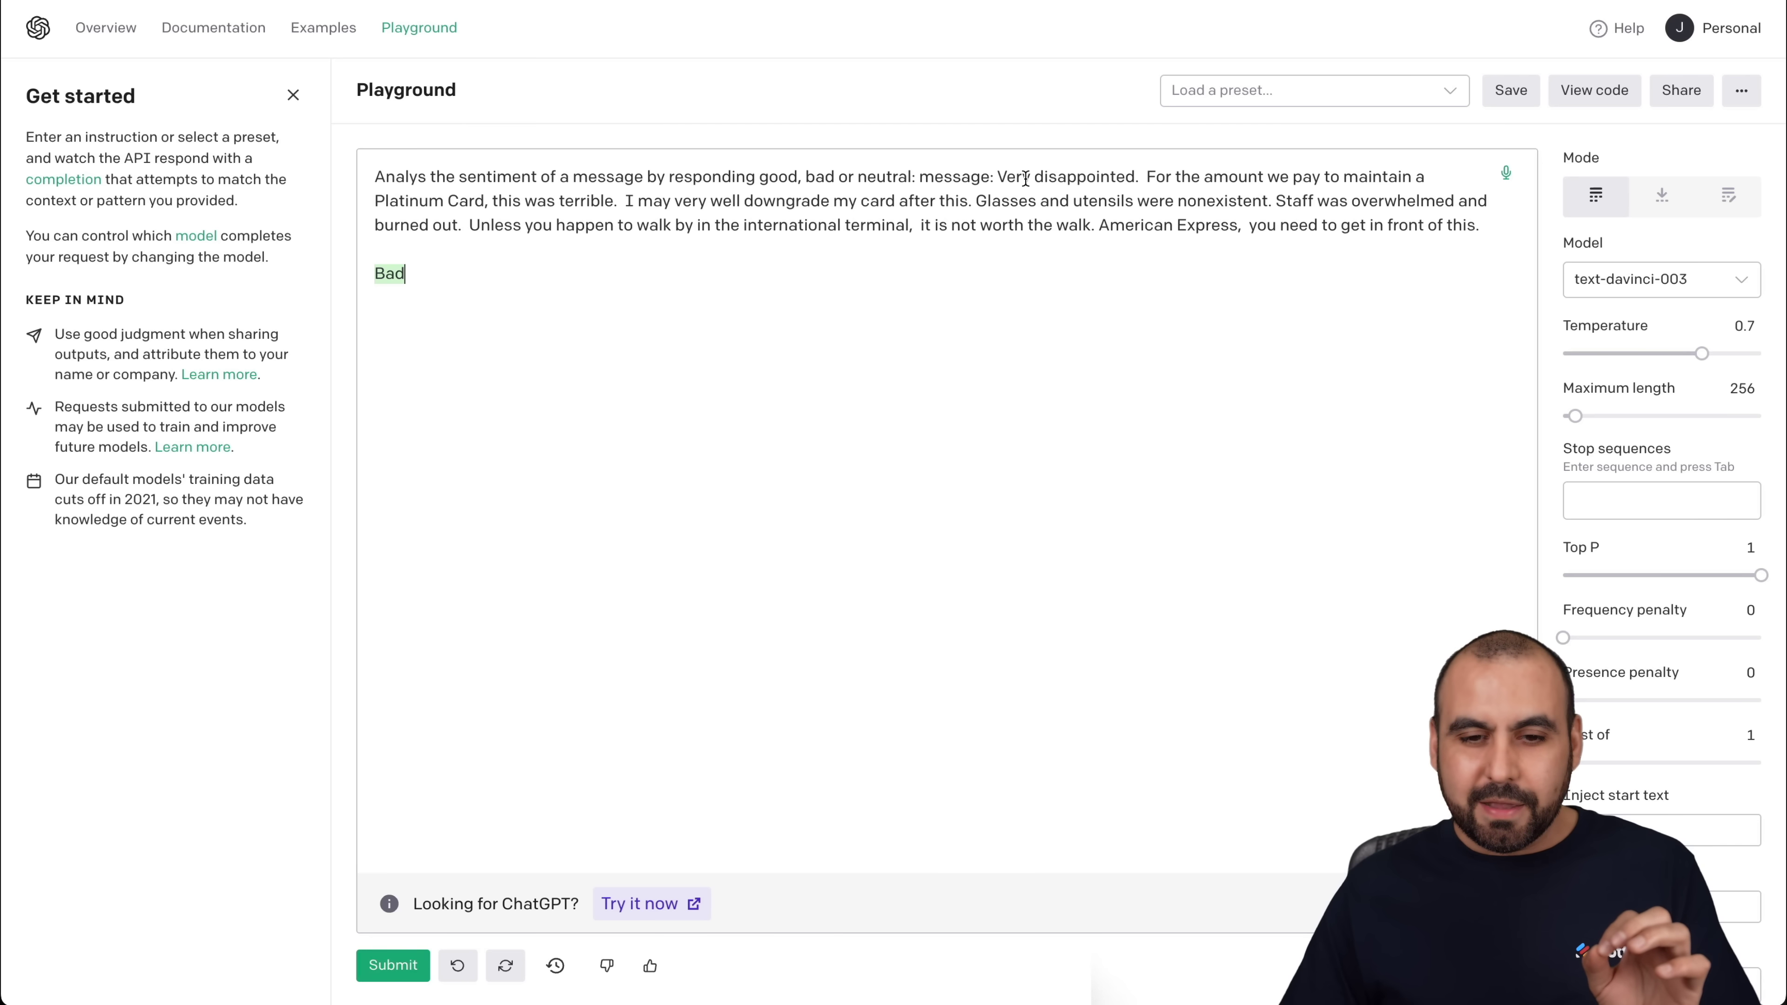
drag(998, 176, 996, 391)
key(BackSpace)
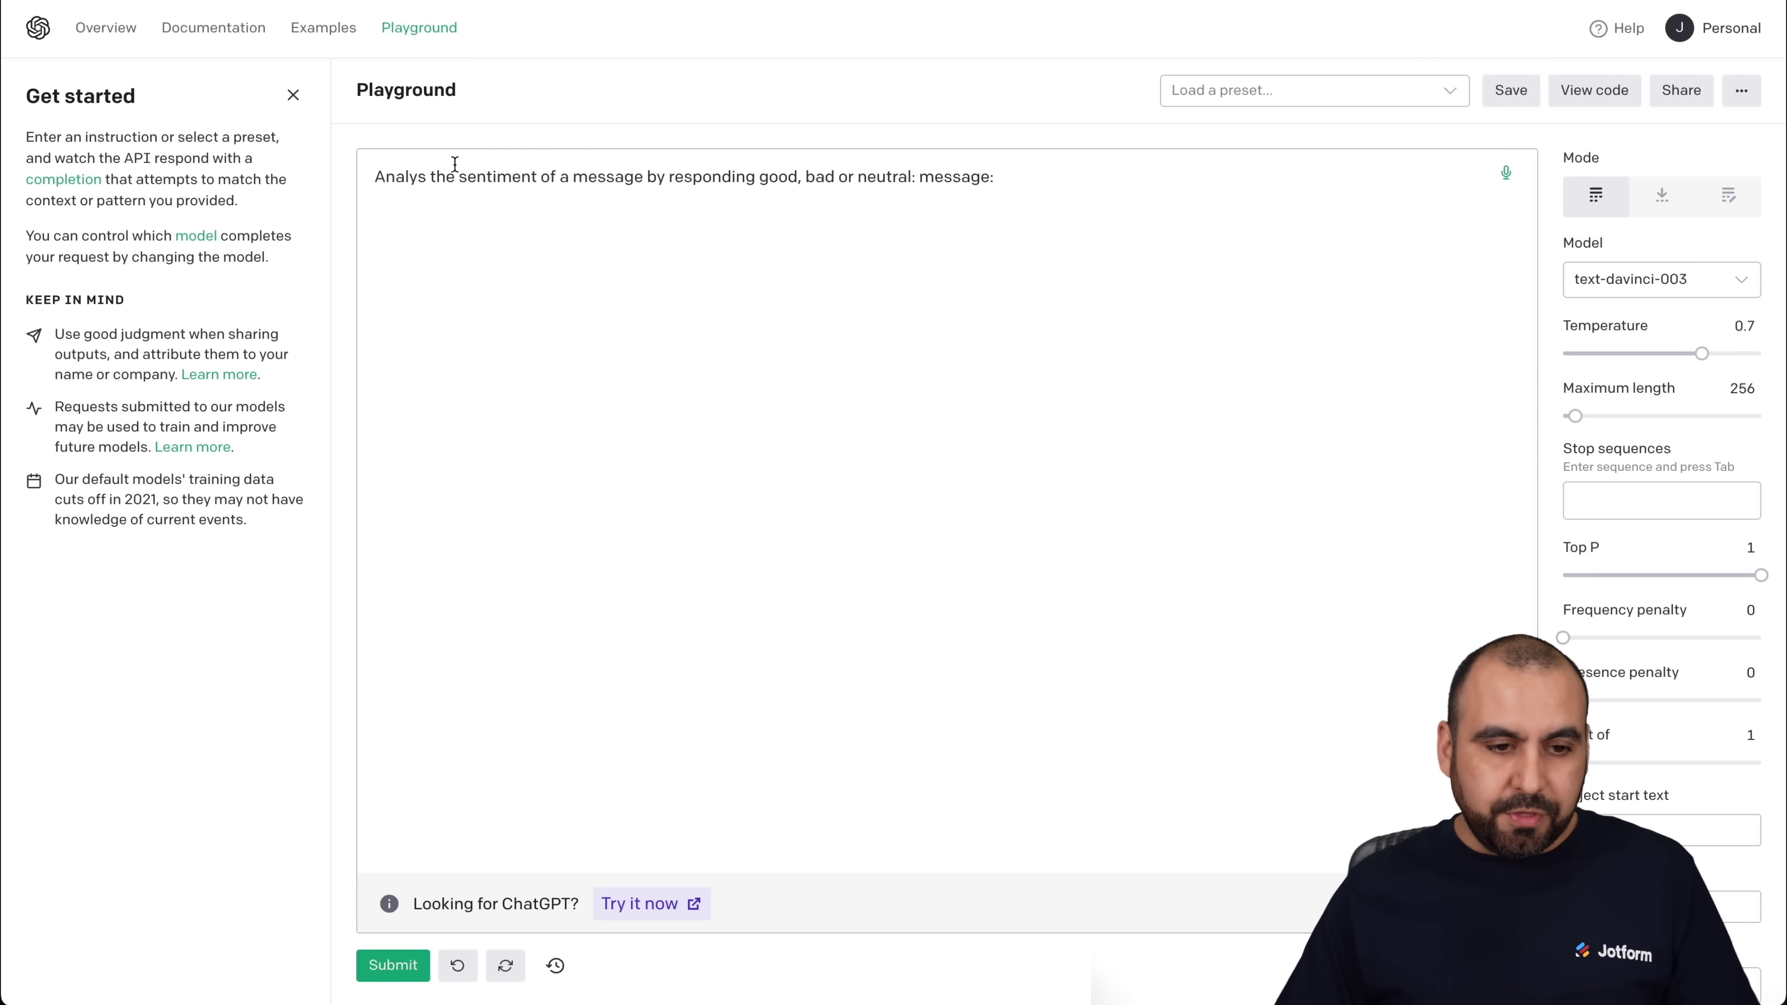
Highlight the 'good, bad or neutral' answer choices in the sentiment prompt, leaving the prompt unchanged.
drag(420, 176, 1044, 185)
click(1044, 185)
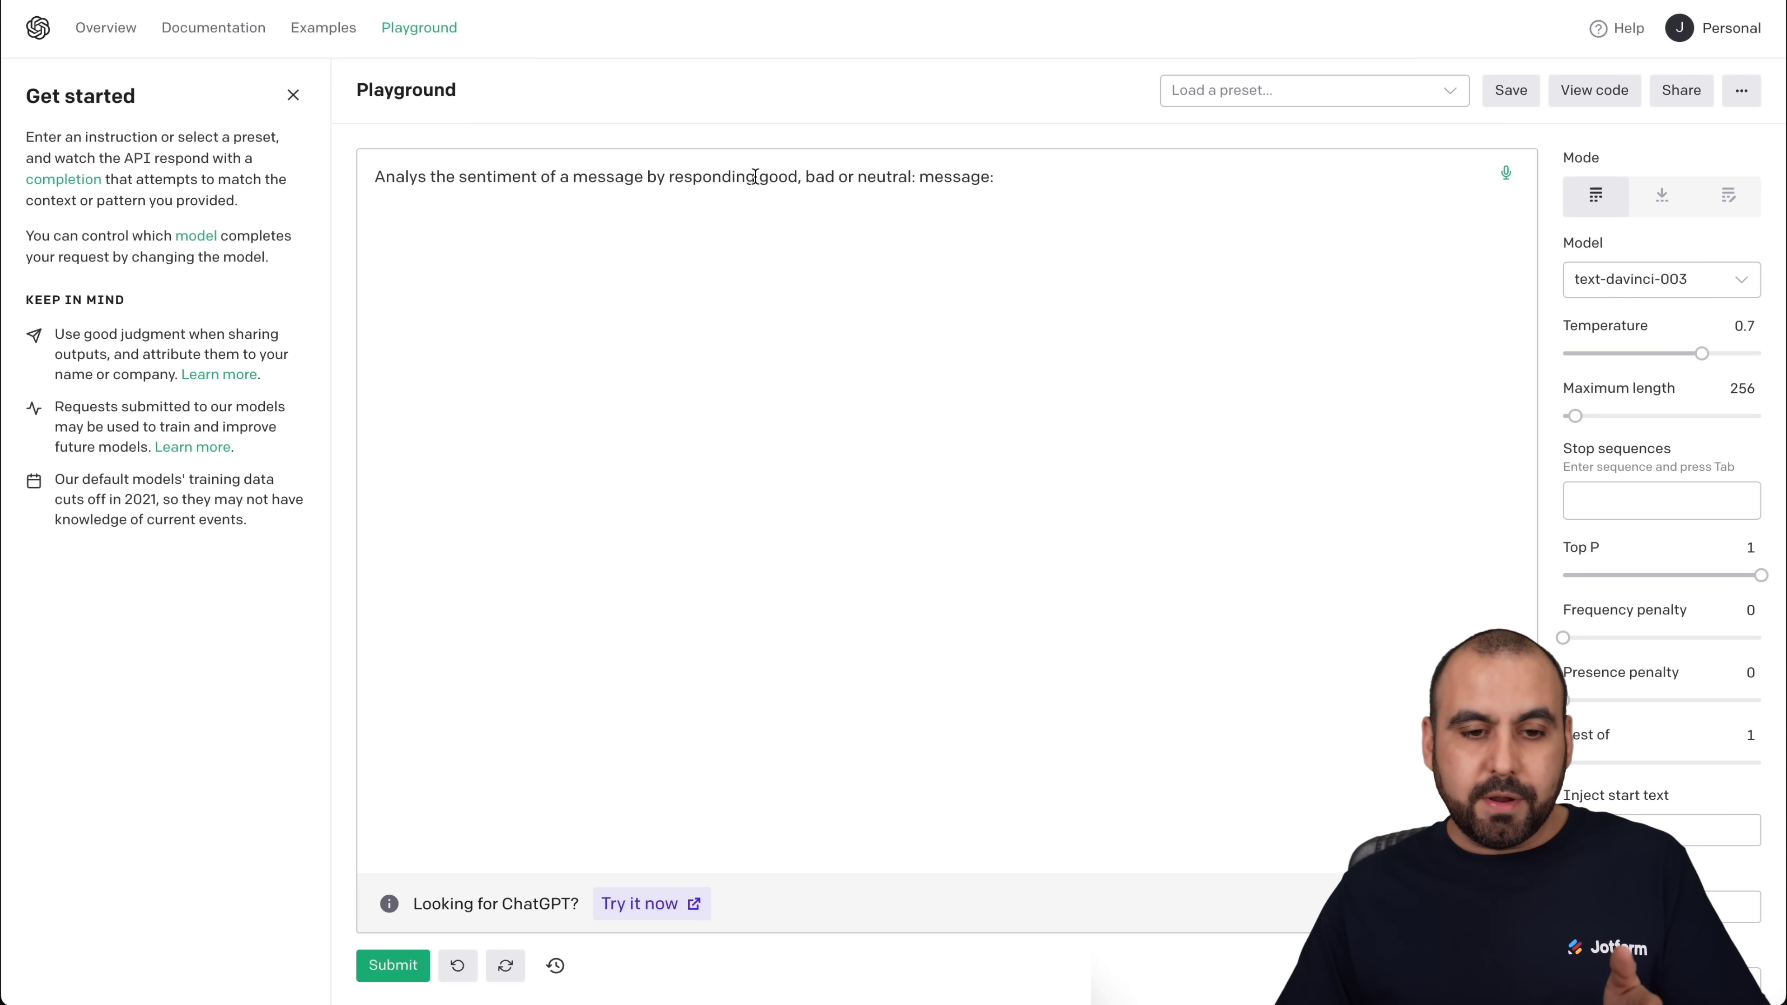
drag(762, 177, 911, 179)
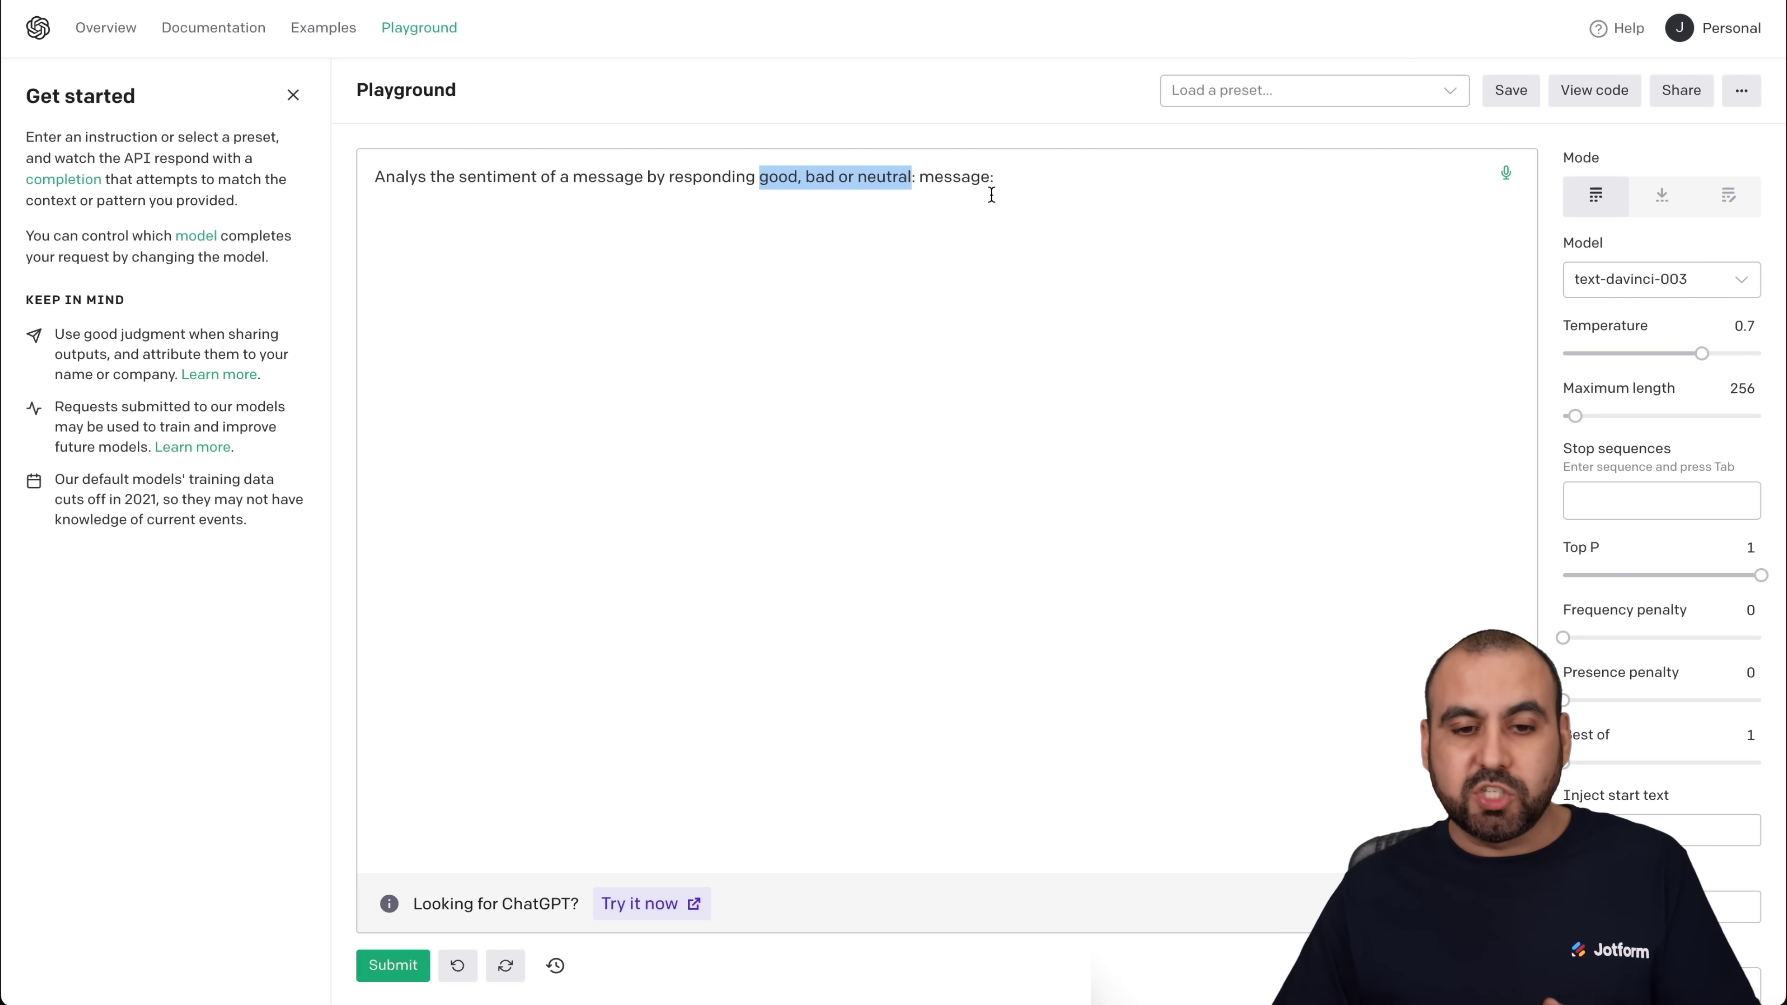
click(912, 177)
text(:)
click(1062, 215)
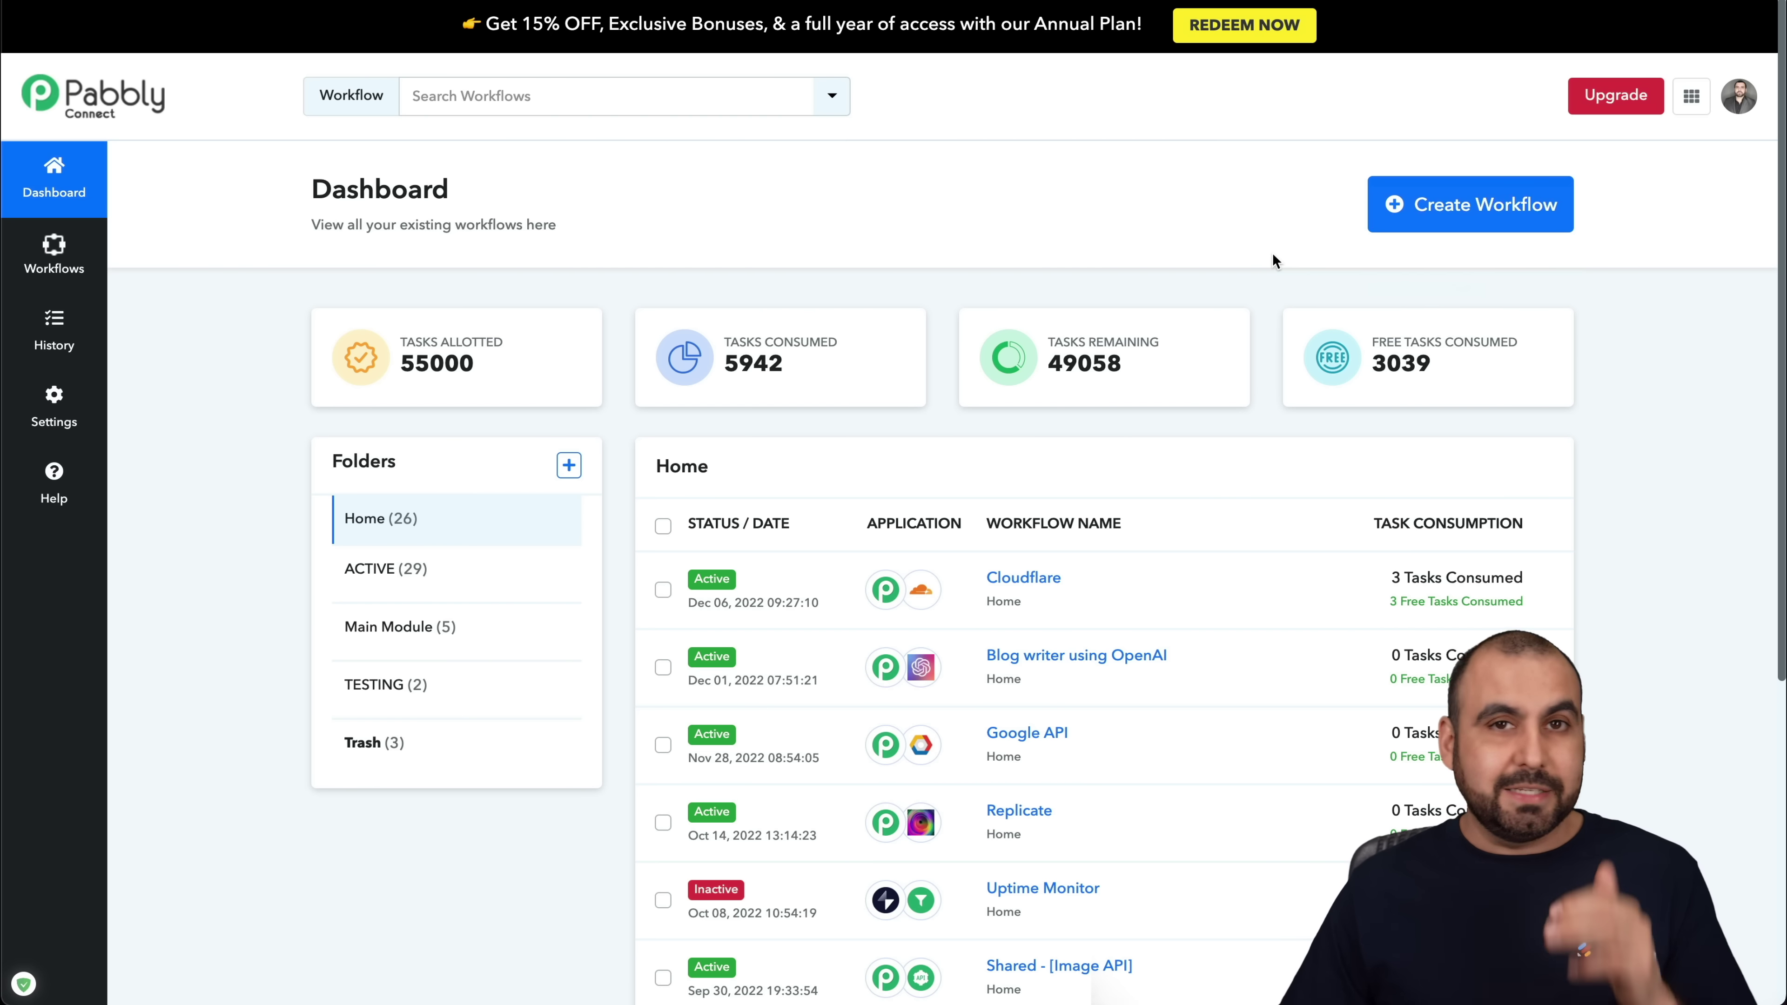
Create a new workflow named 'Sentiment analisys'.
click(1481, 205)
text(Sentiment a)
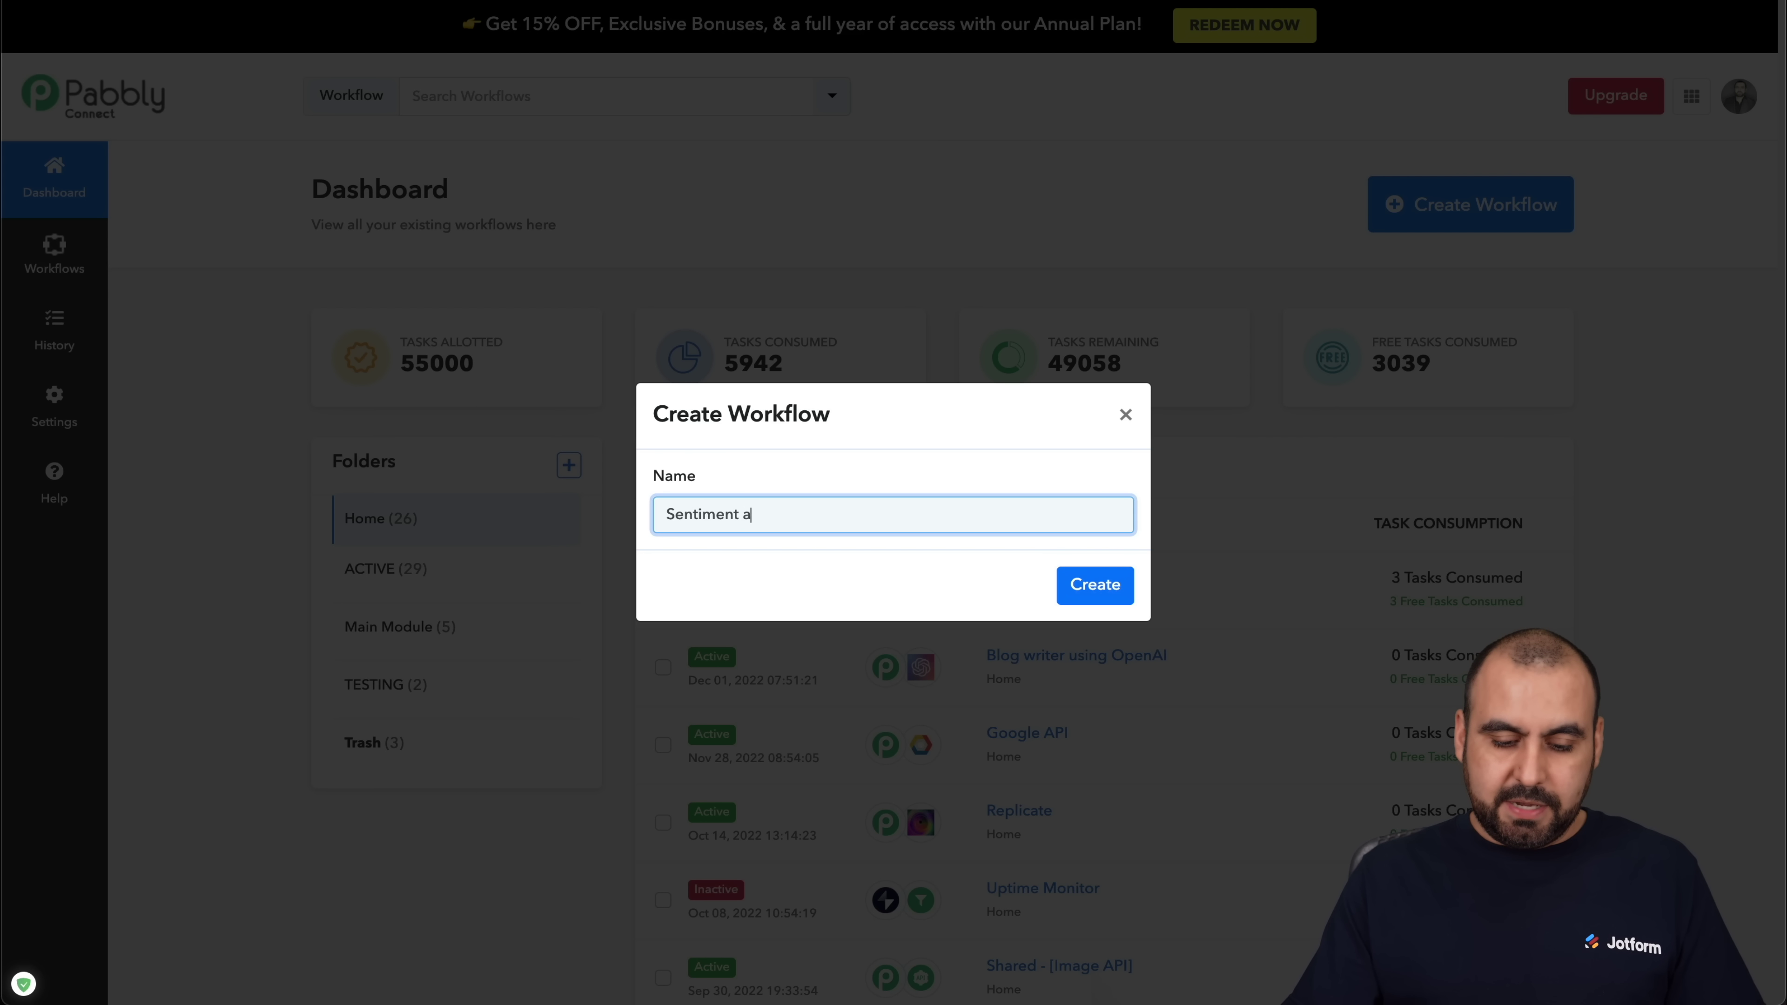
text(nalisys)
key(BackSpace)
key(BackSpace)
text(isys)
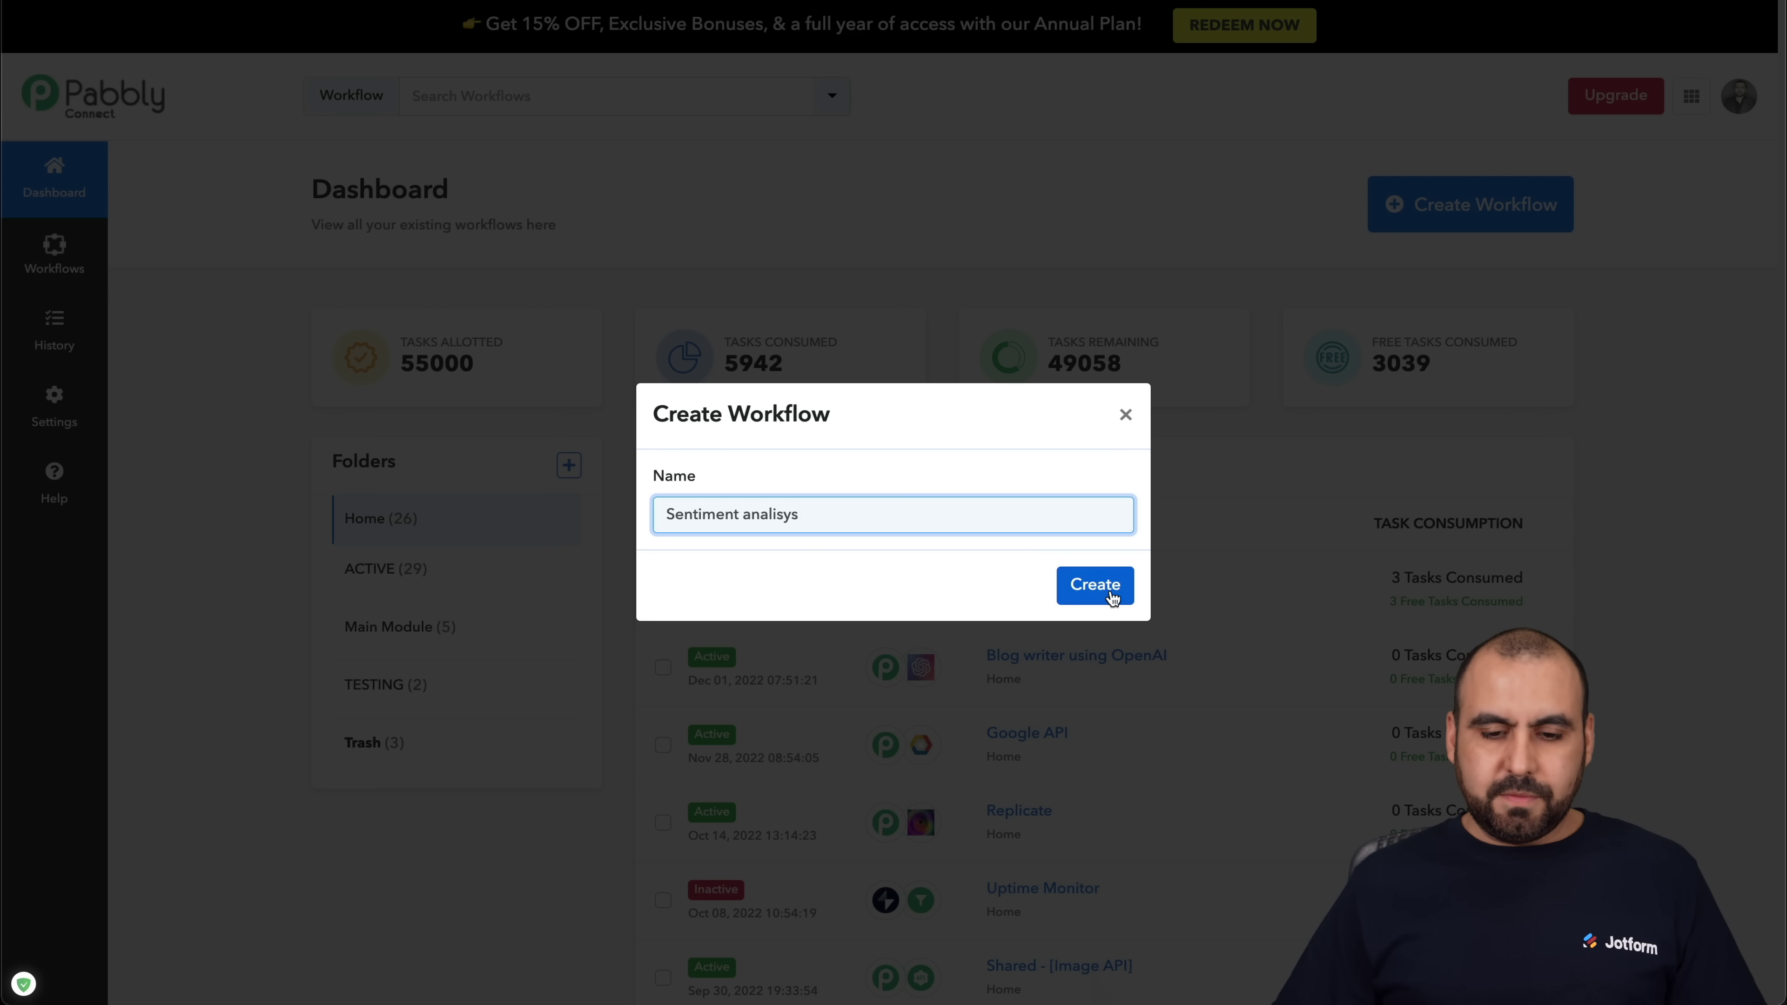
click(1110, 598)
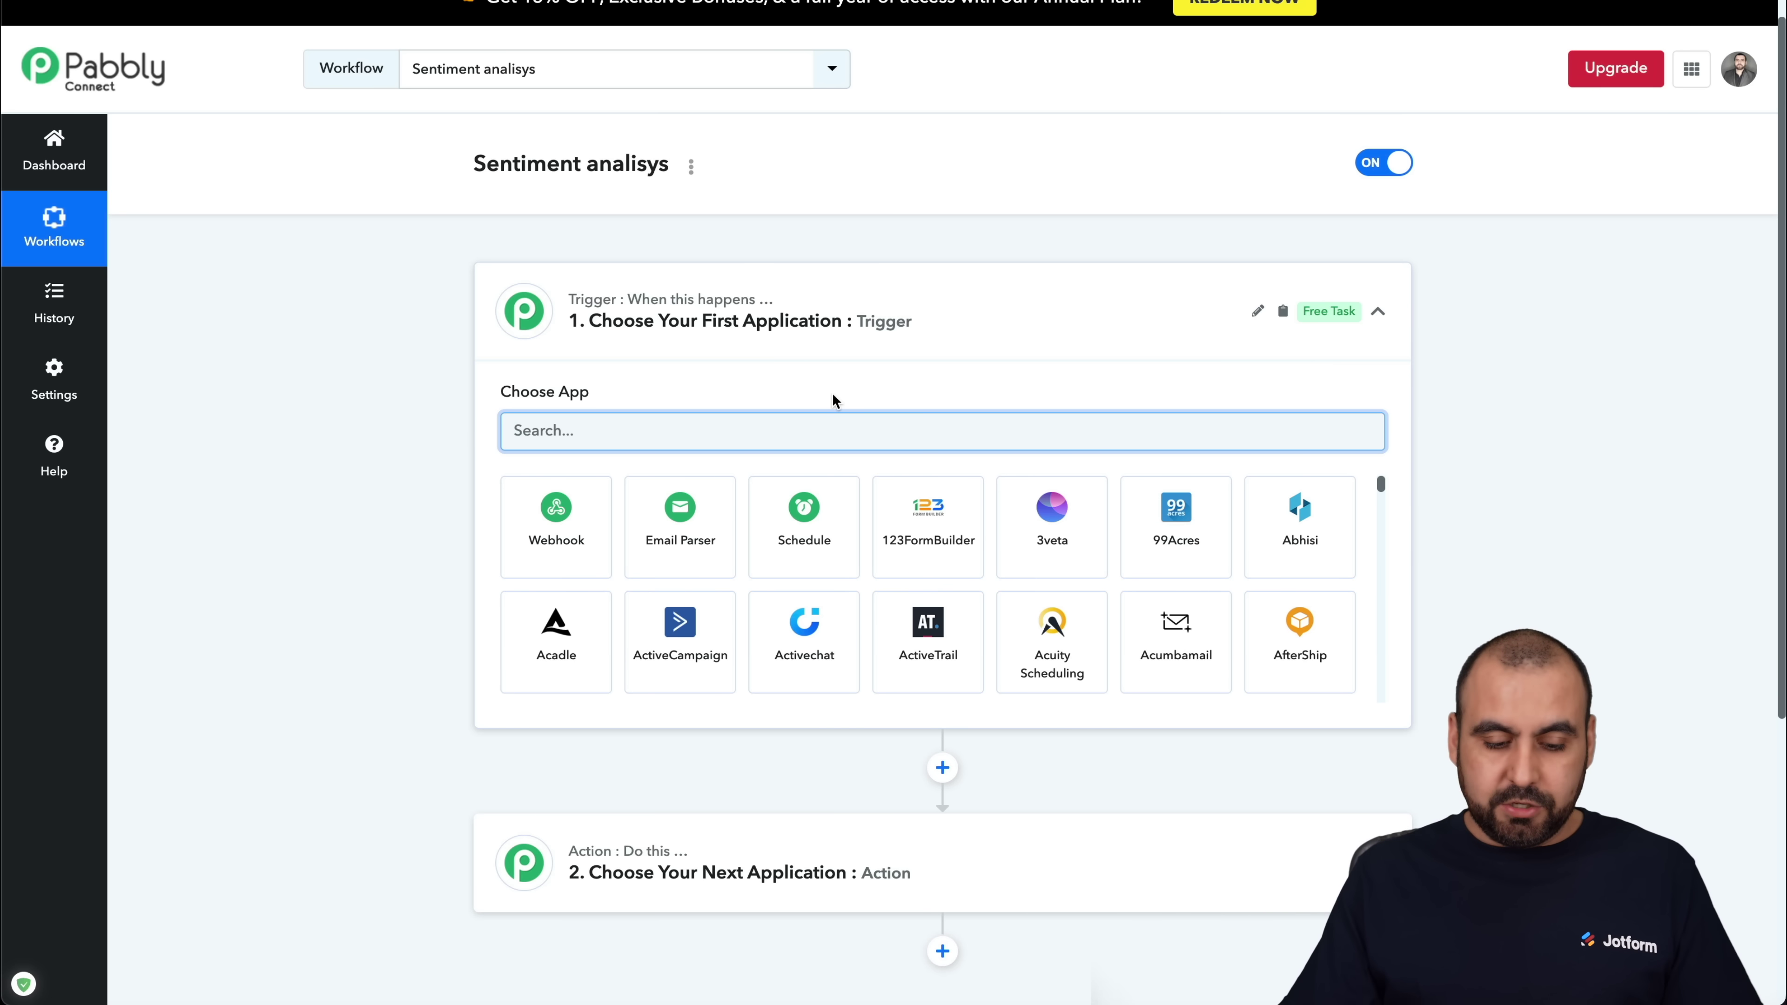
Set the trigger to JotForm New Response and copy its webhook URL.
text(jot)
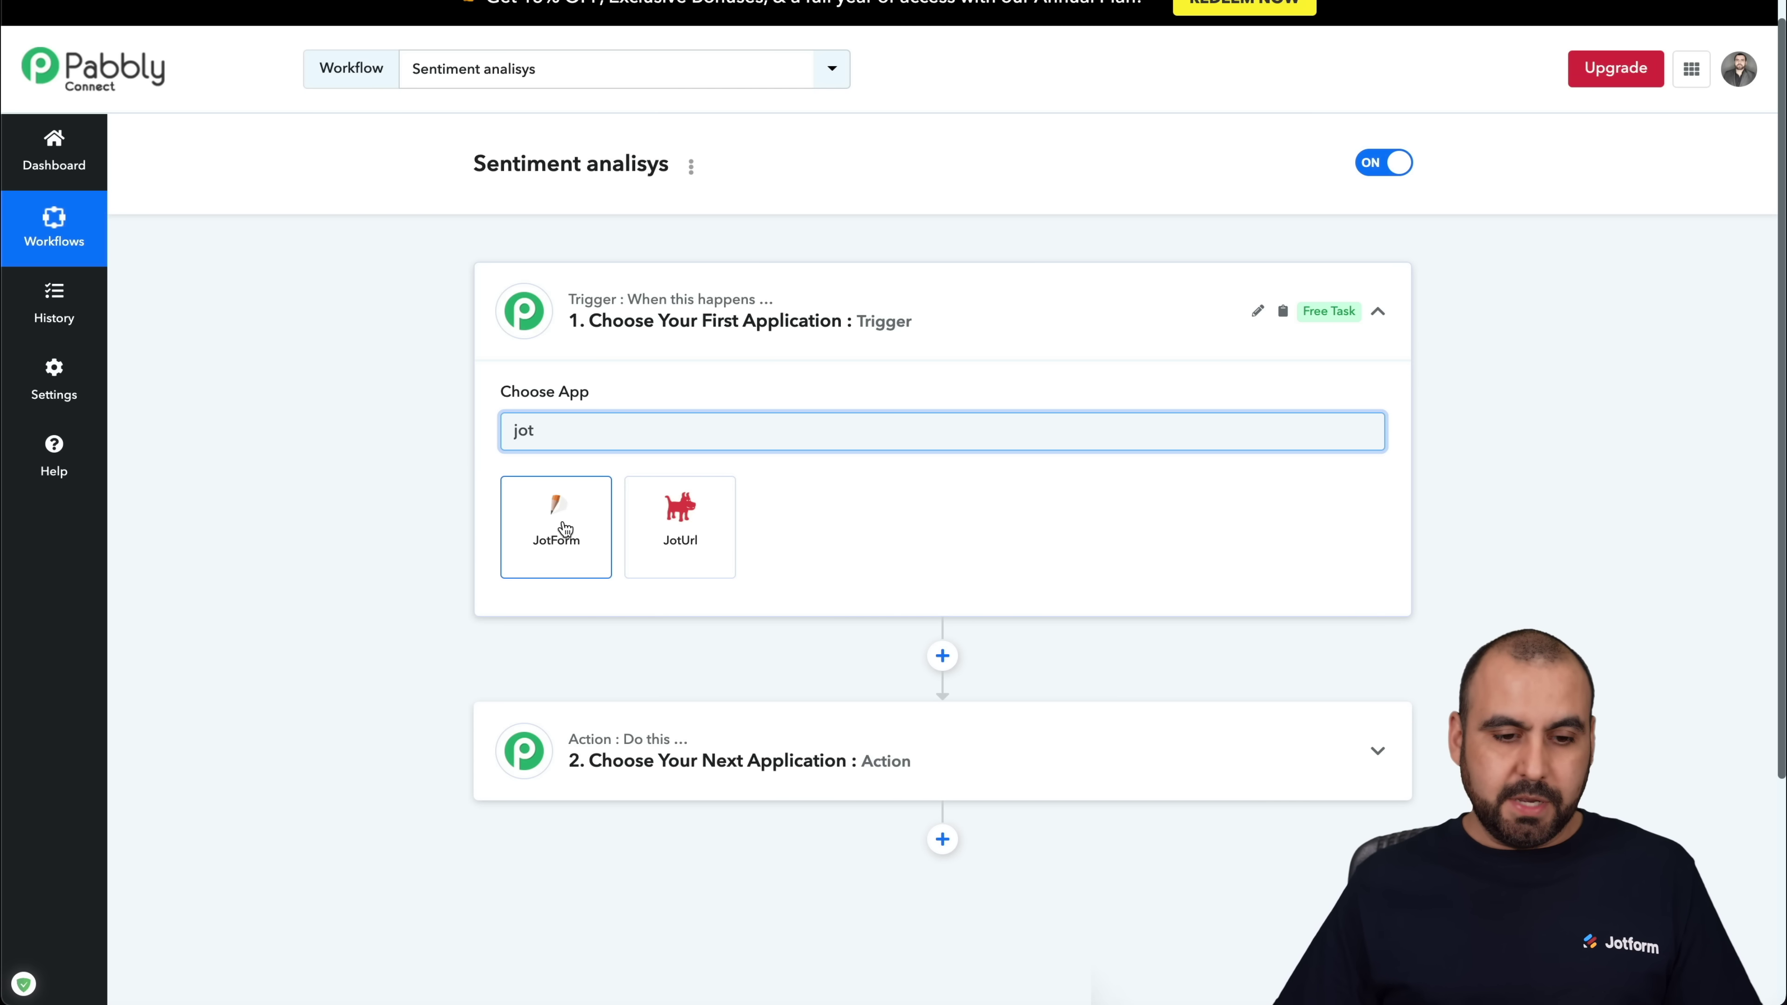
click(563, 524)
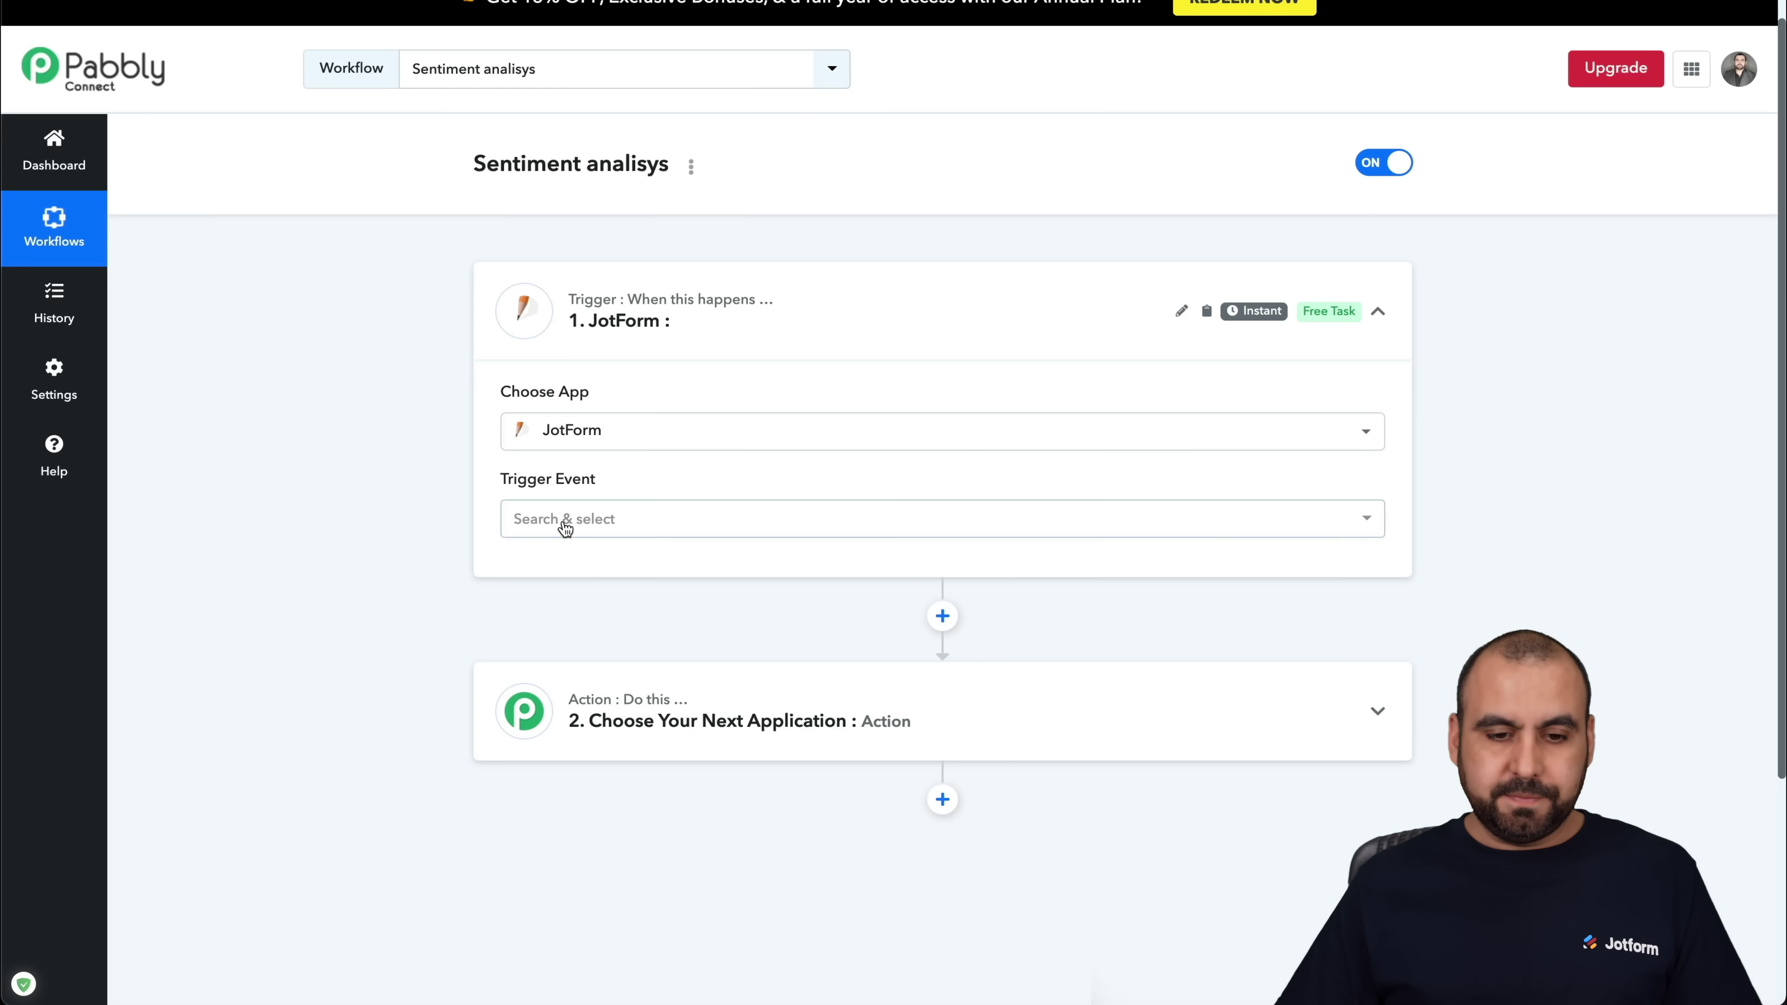
click(618, 521)
click(645, 616)
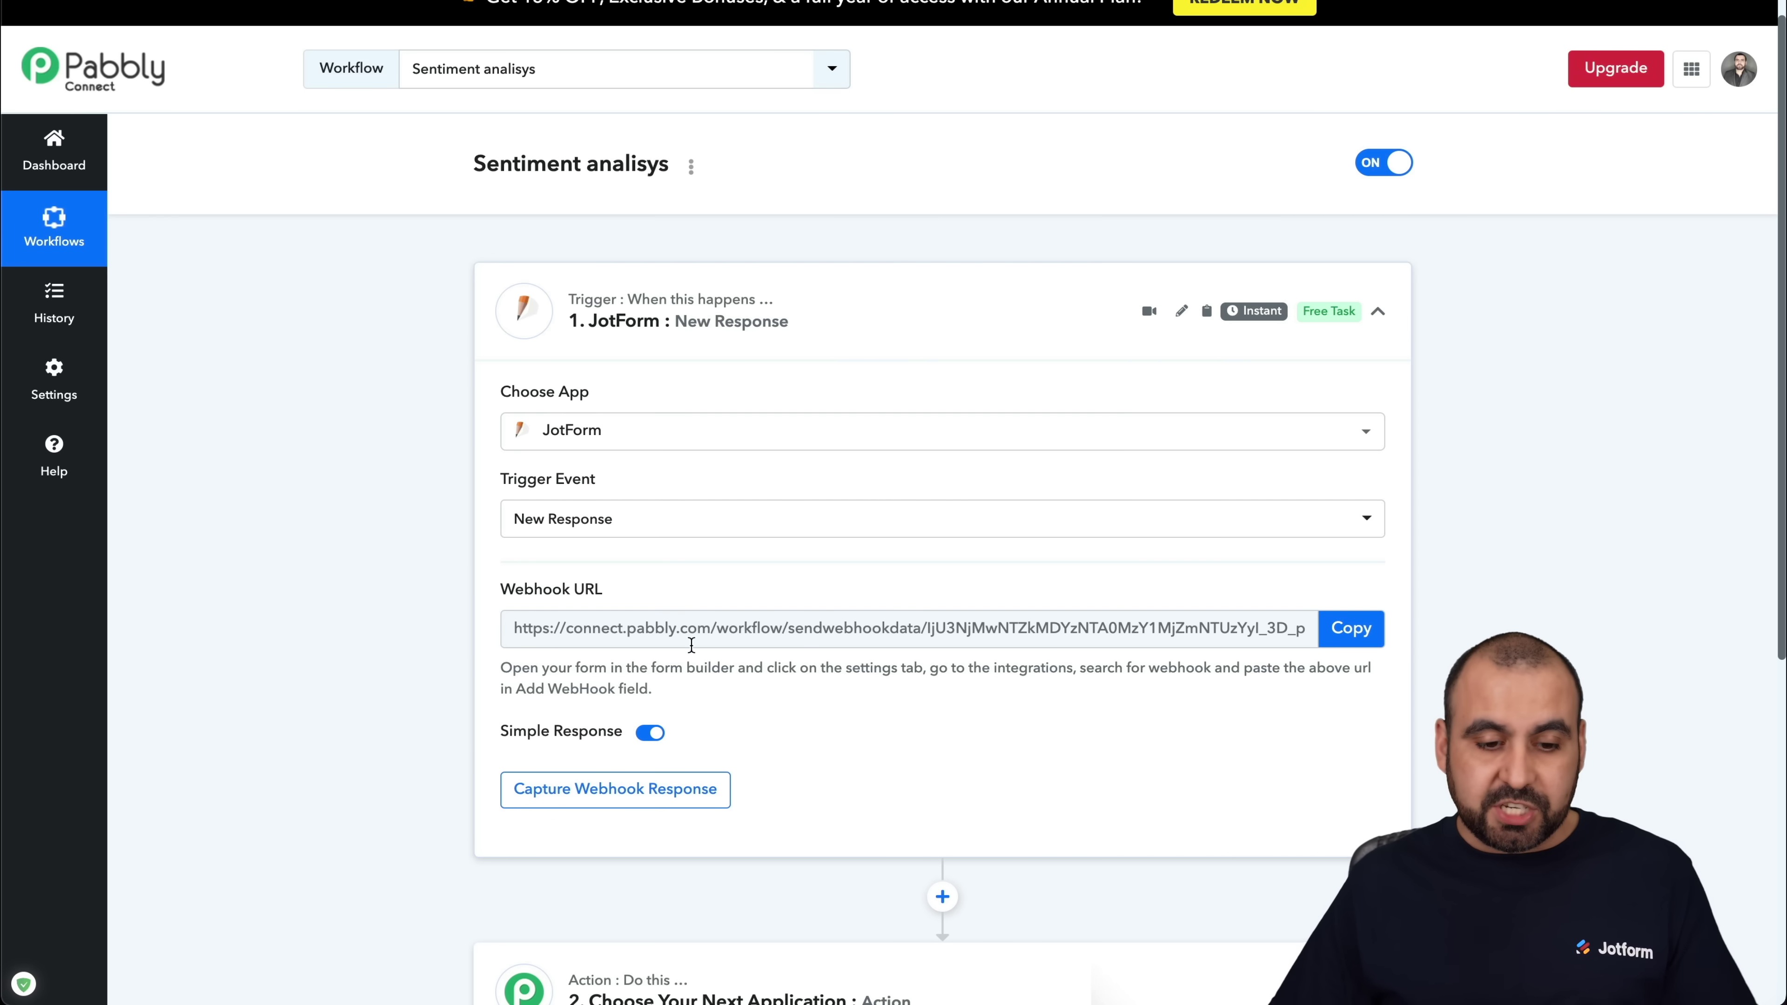
scroll(997, 707, down, 2)
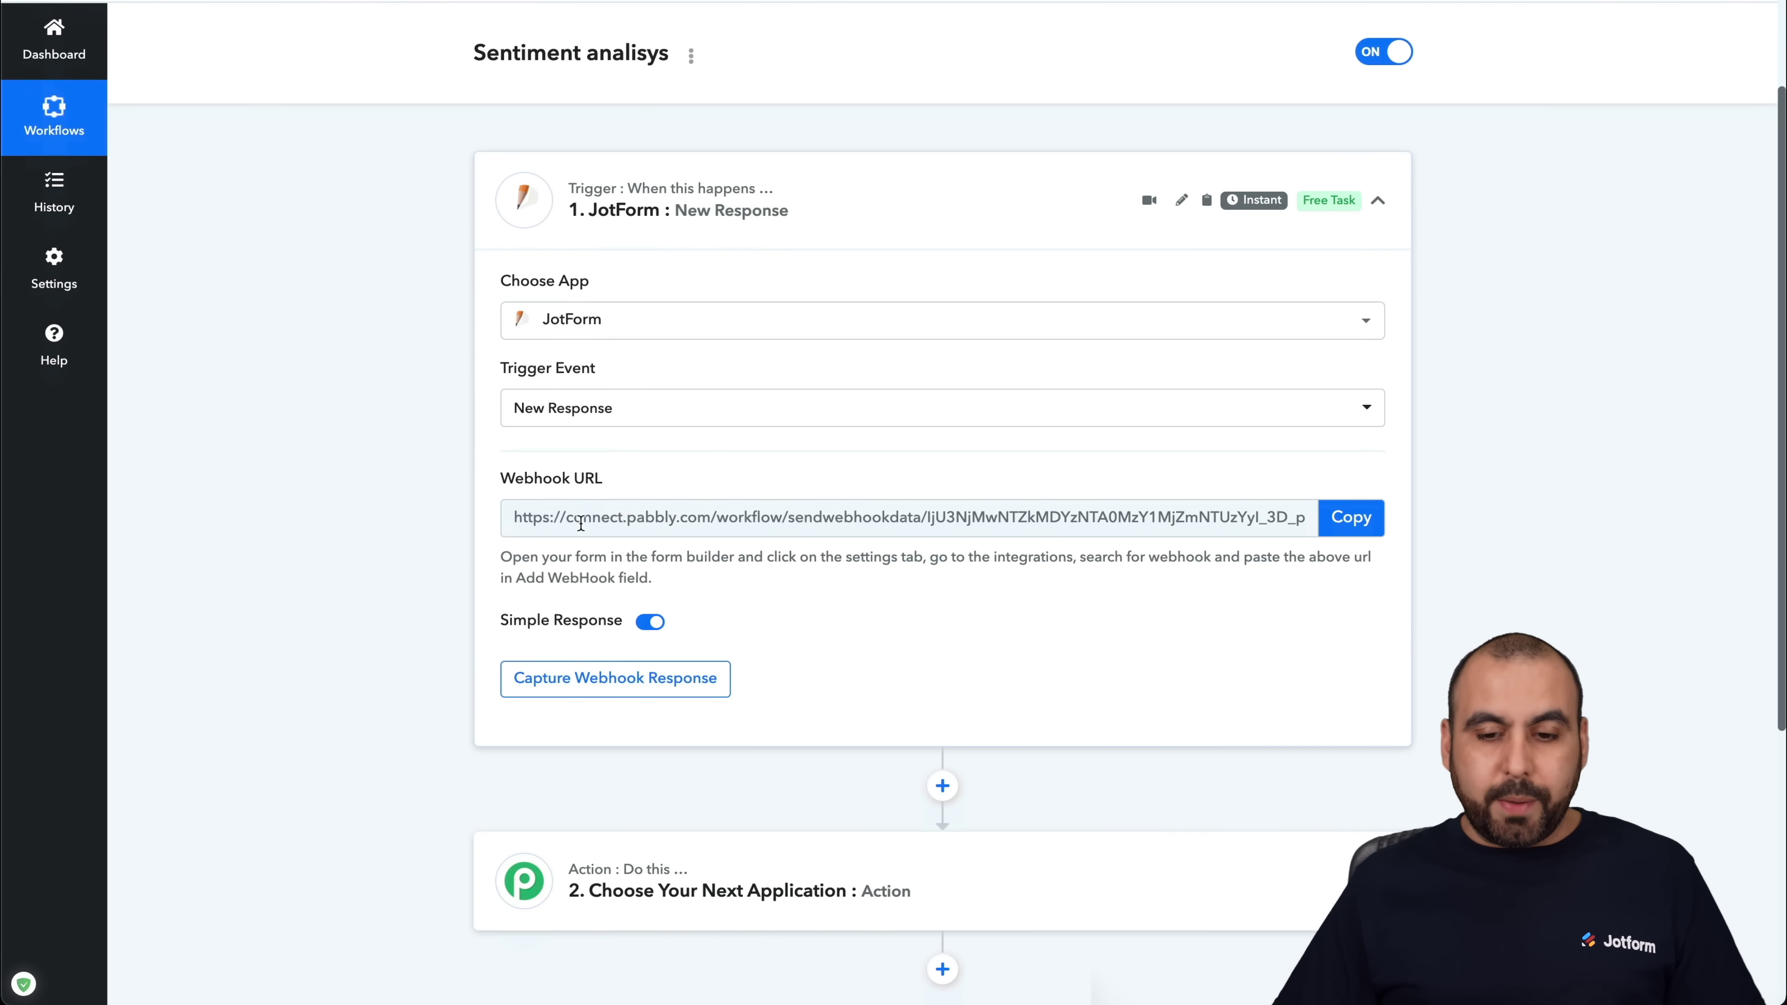
click(1331, 516)
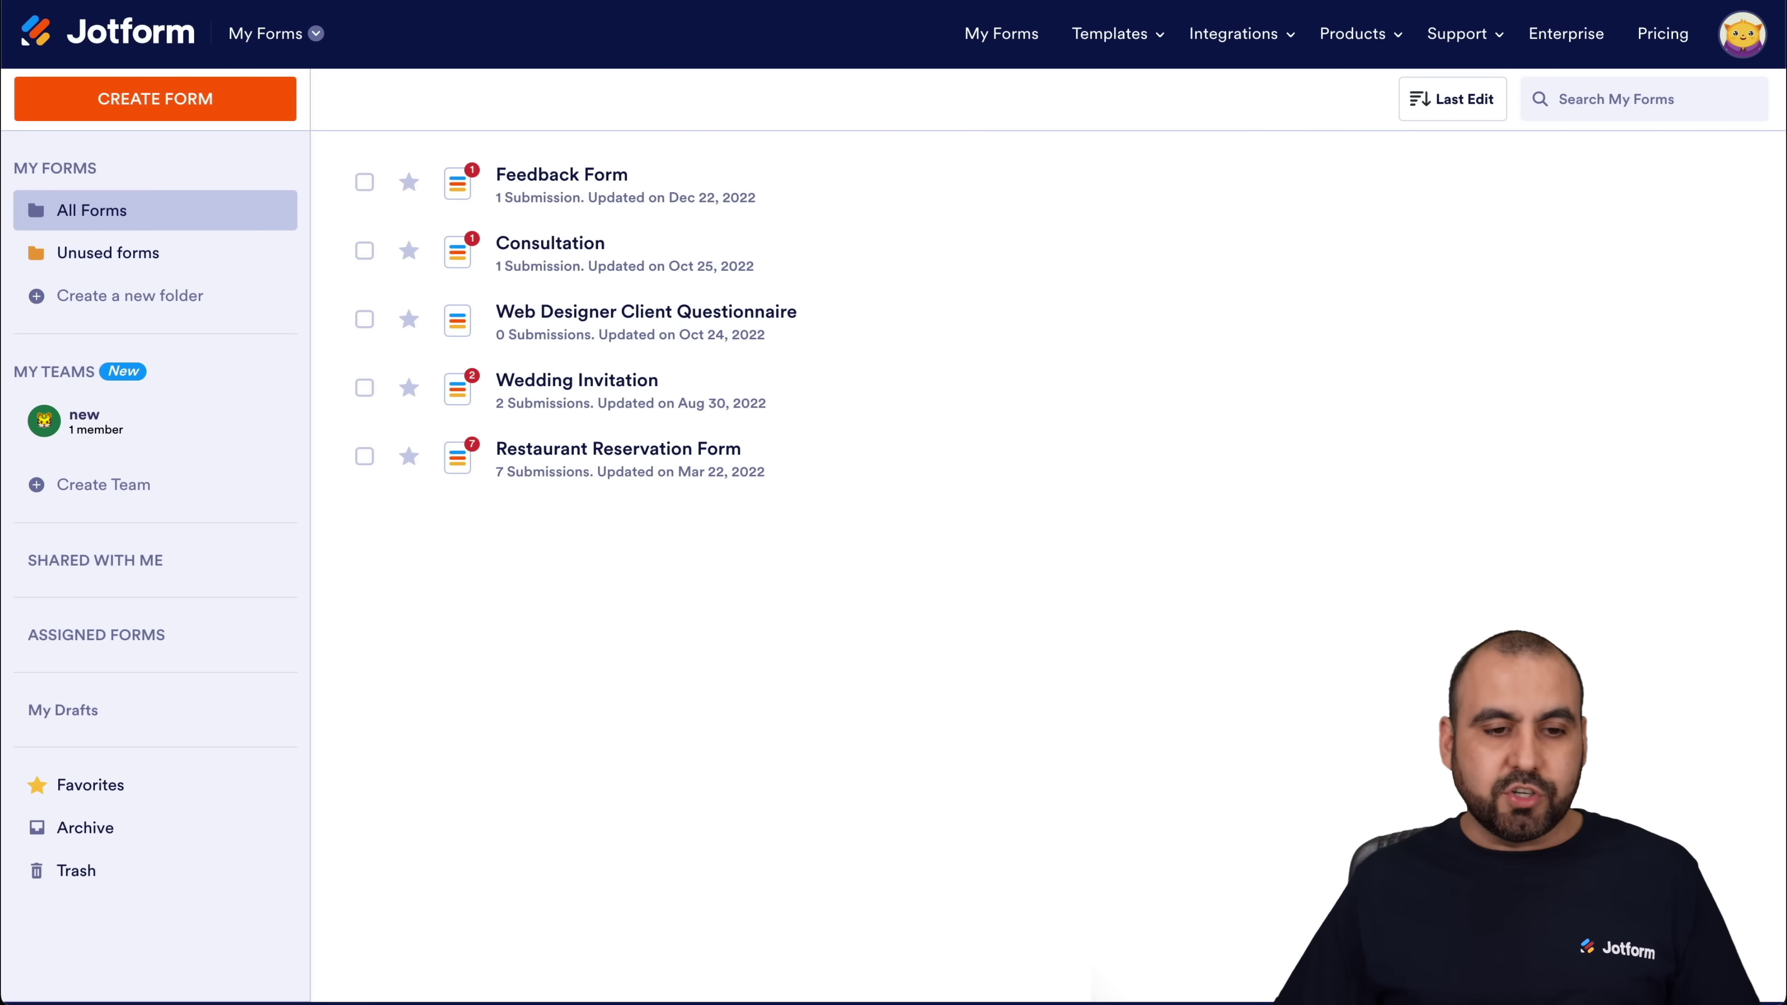
Open the Feedback Form's integrations settings in Jotform.
click(630, 184)
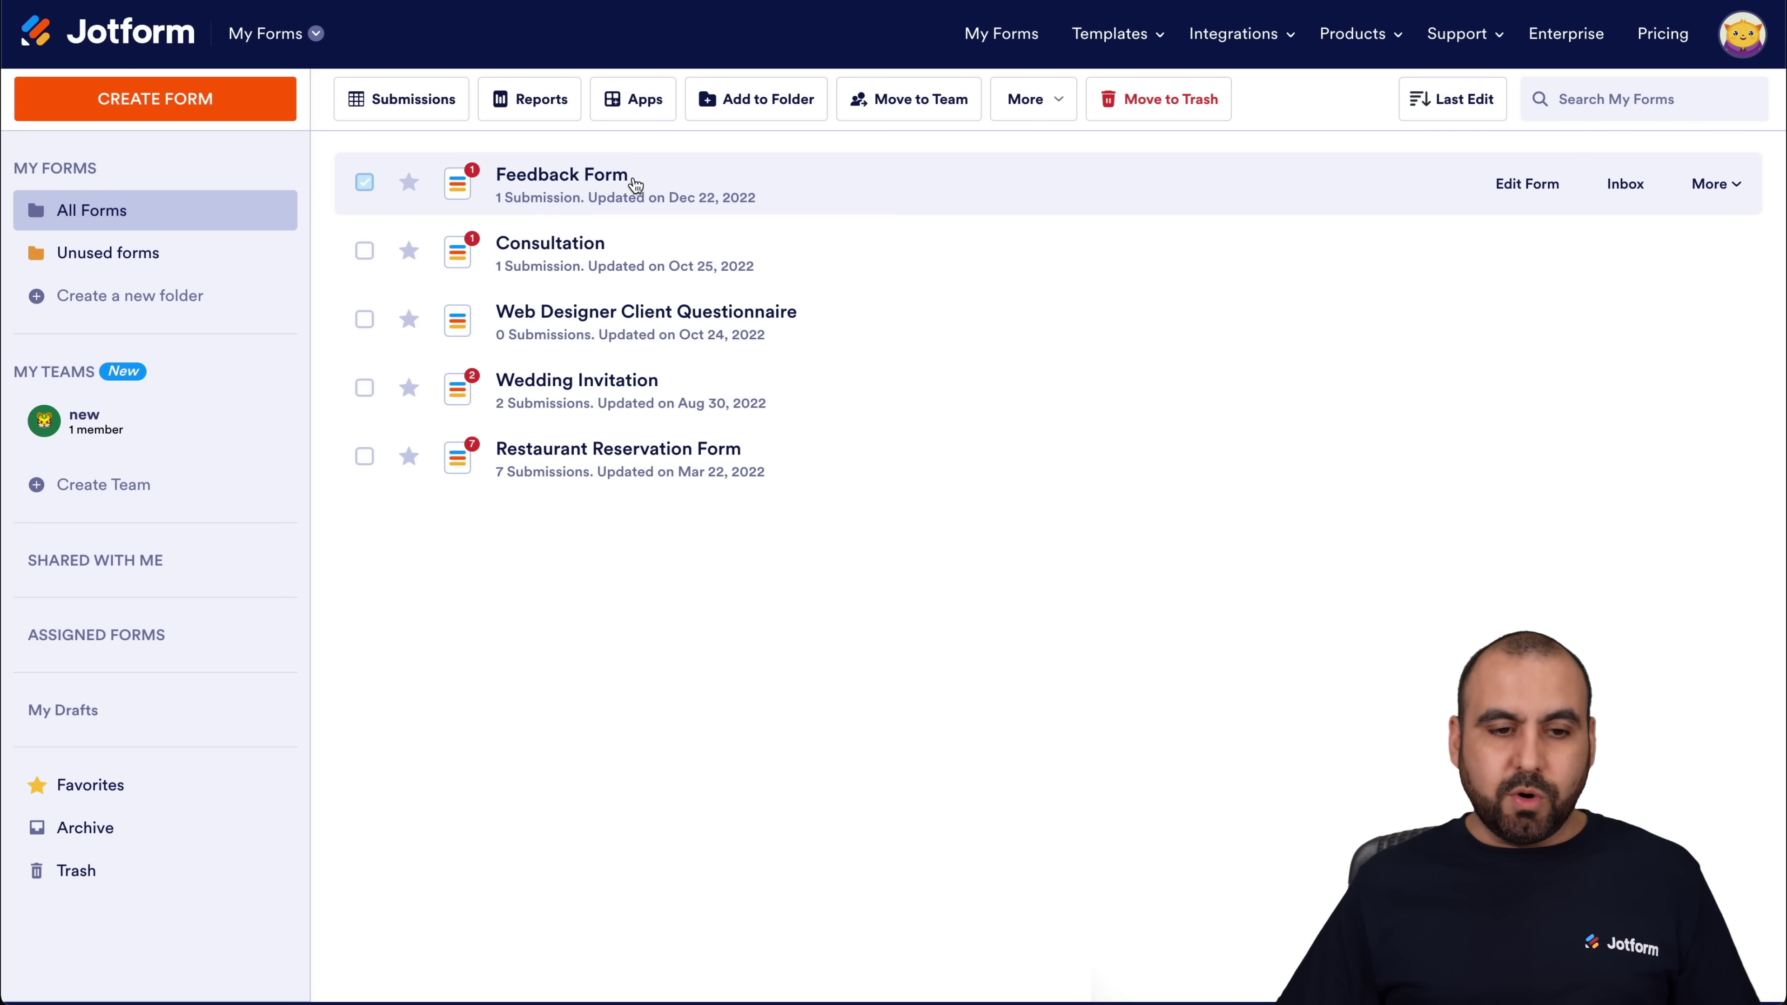
click(1525, 183)
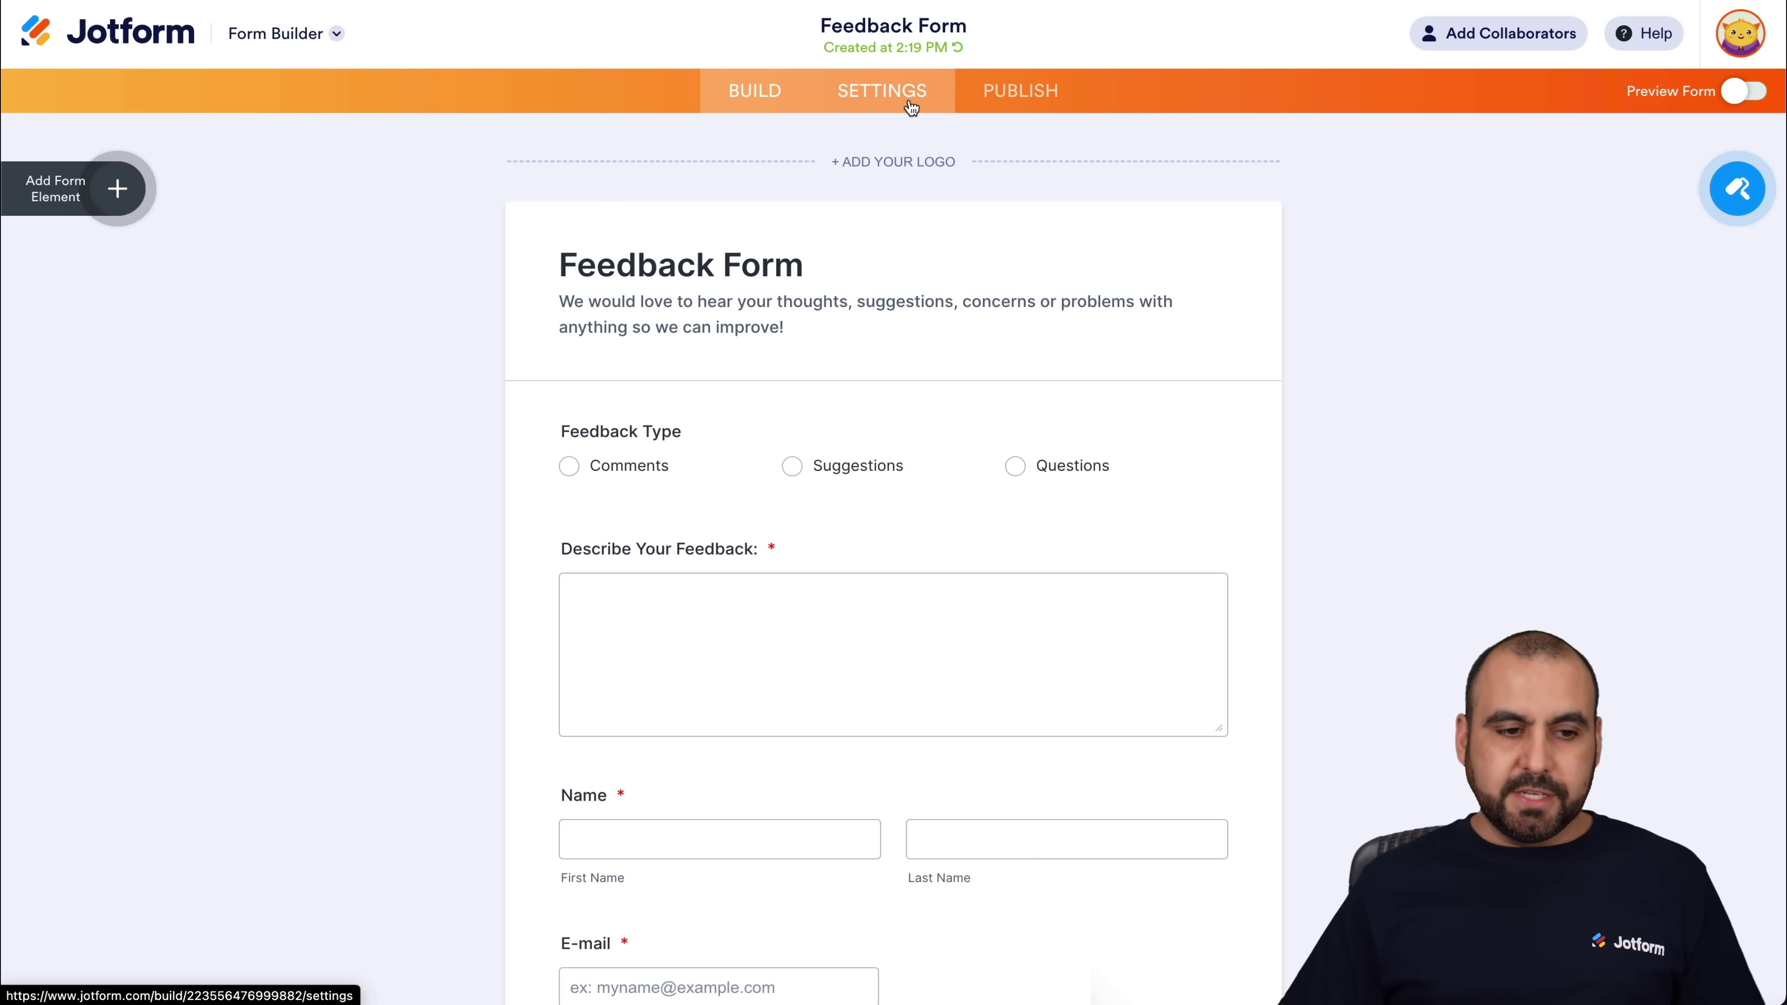
click(909, 102)
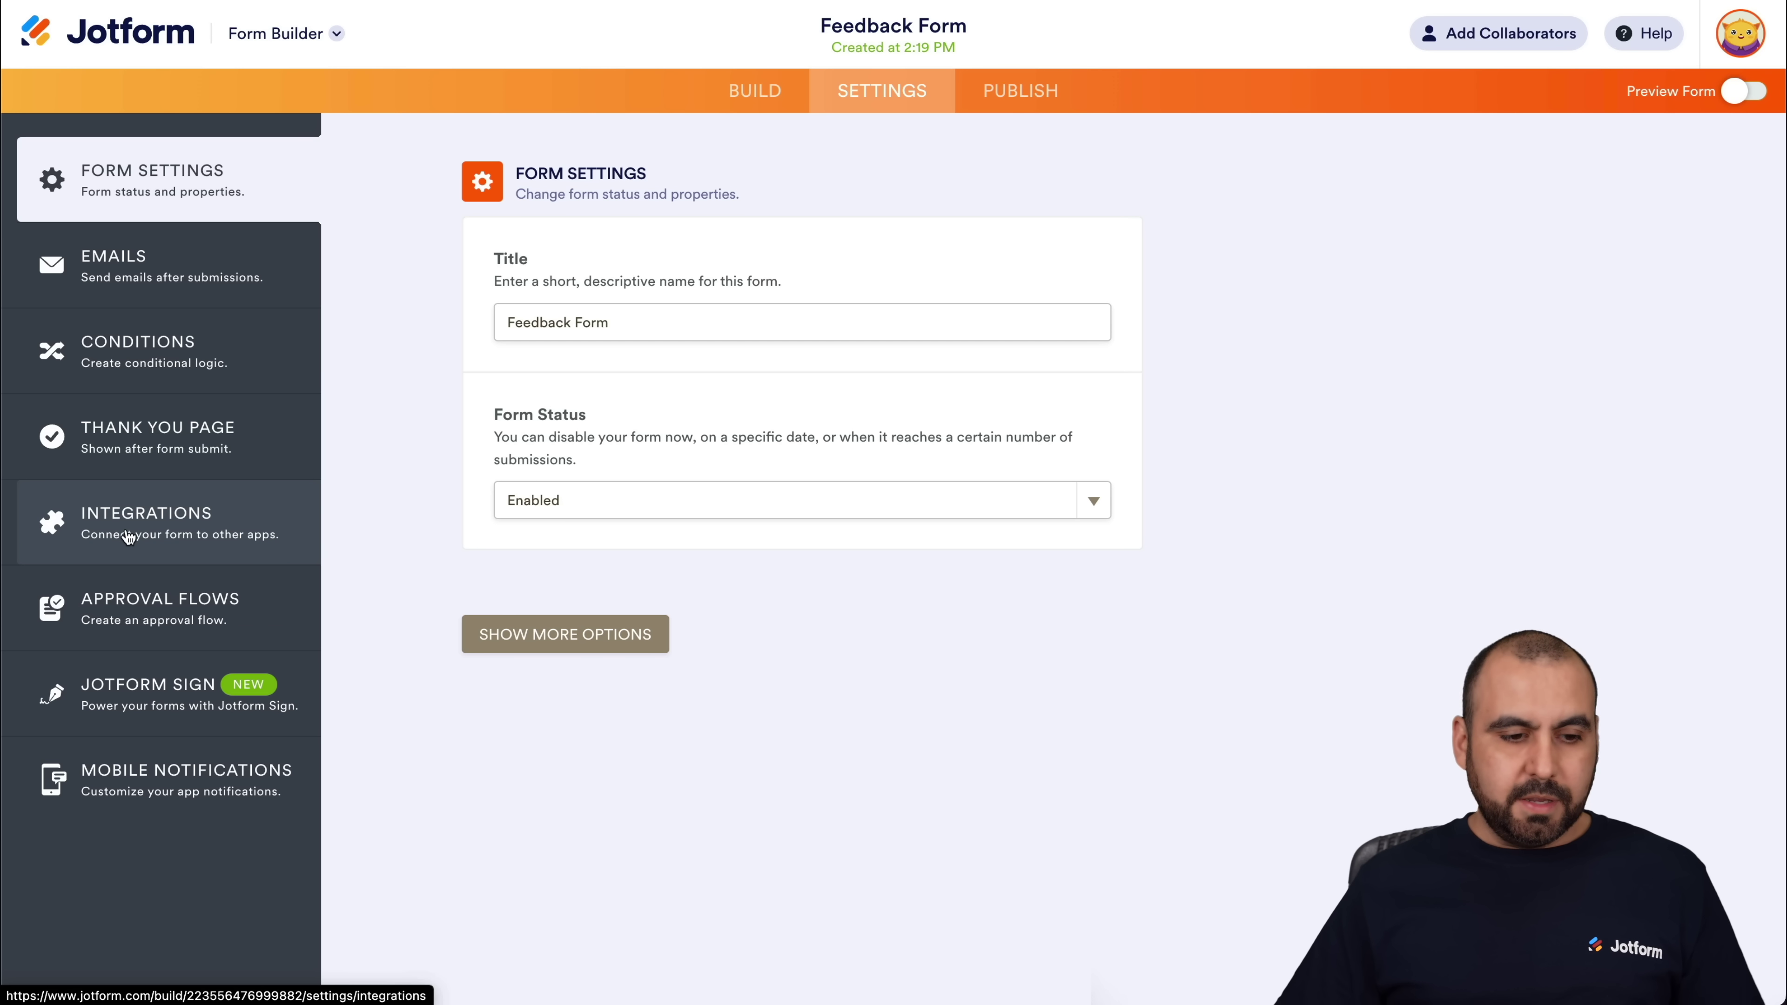
click(128, 535)
Add a WebHooks integration using the pasted Pabbly webhook URL and complete it.
click(864, 235)
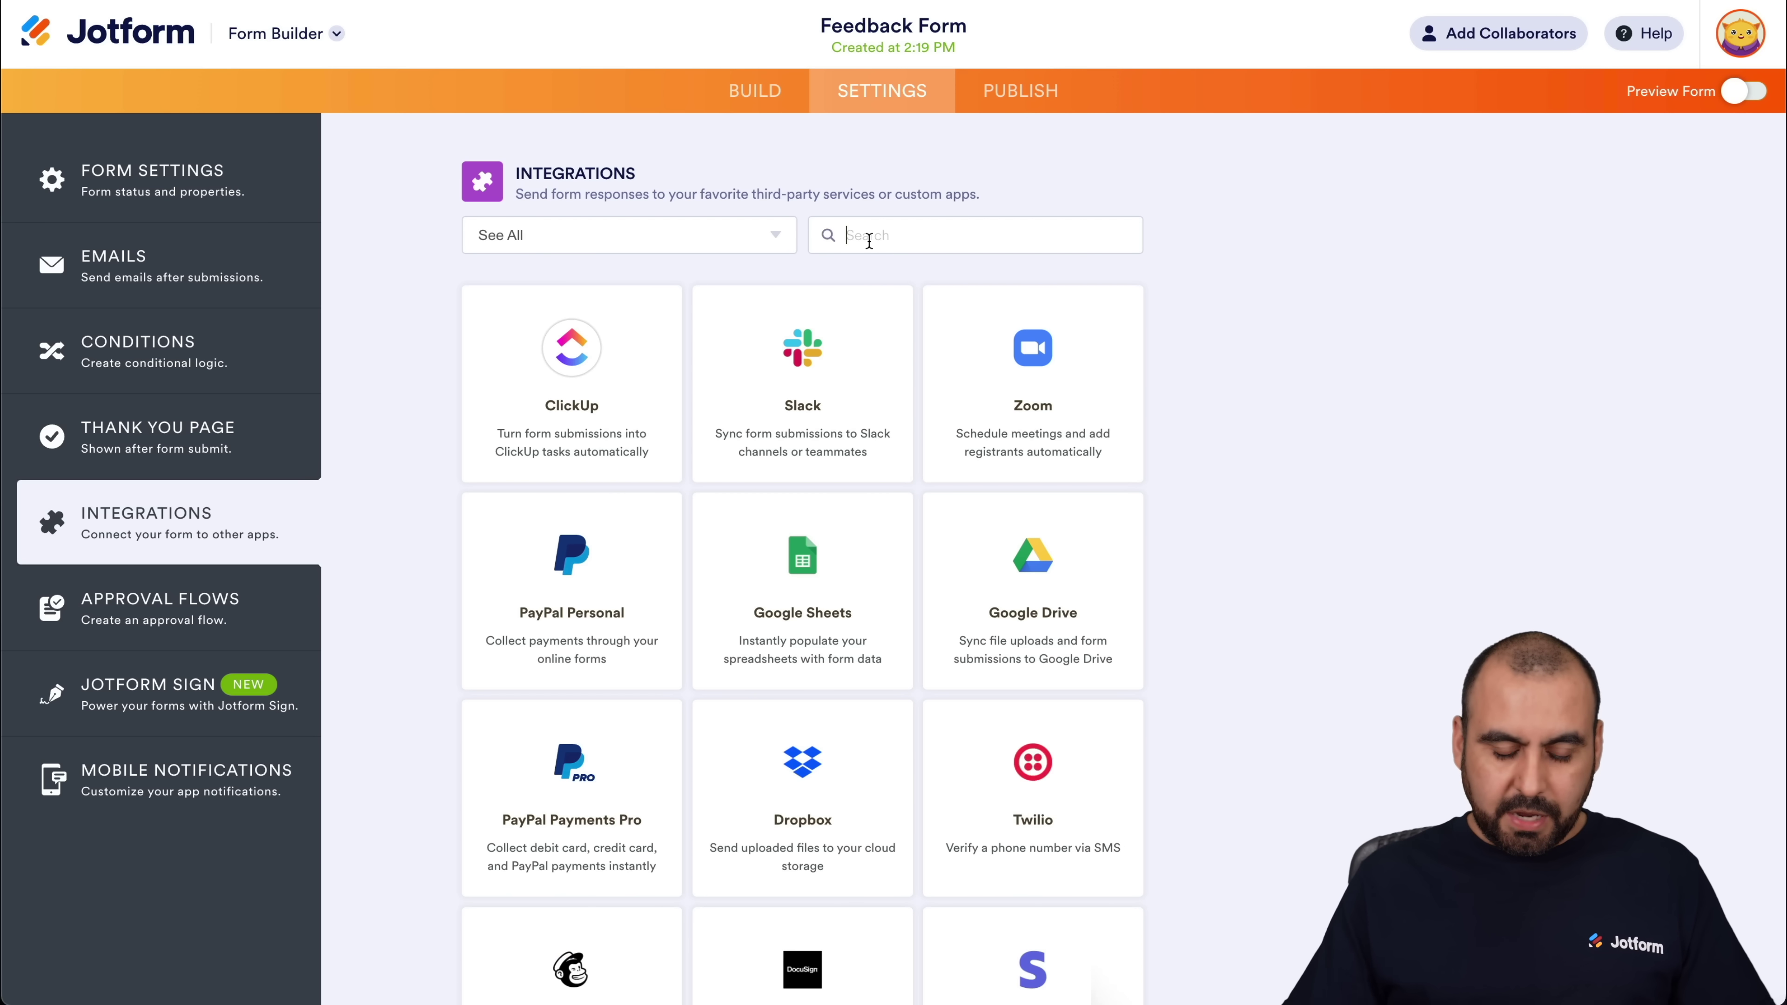
text(webh)
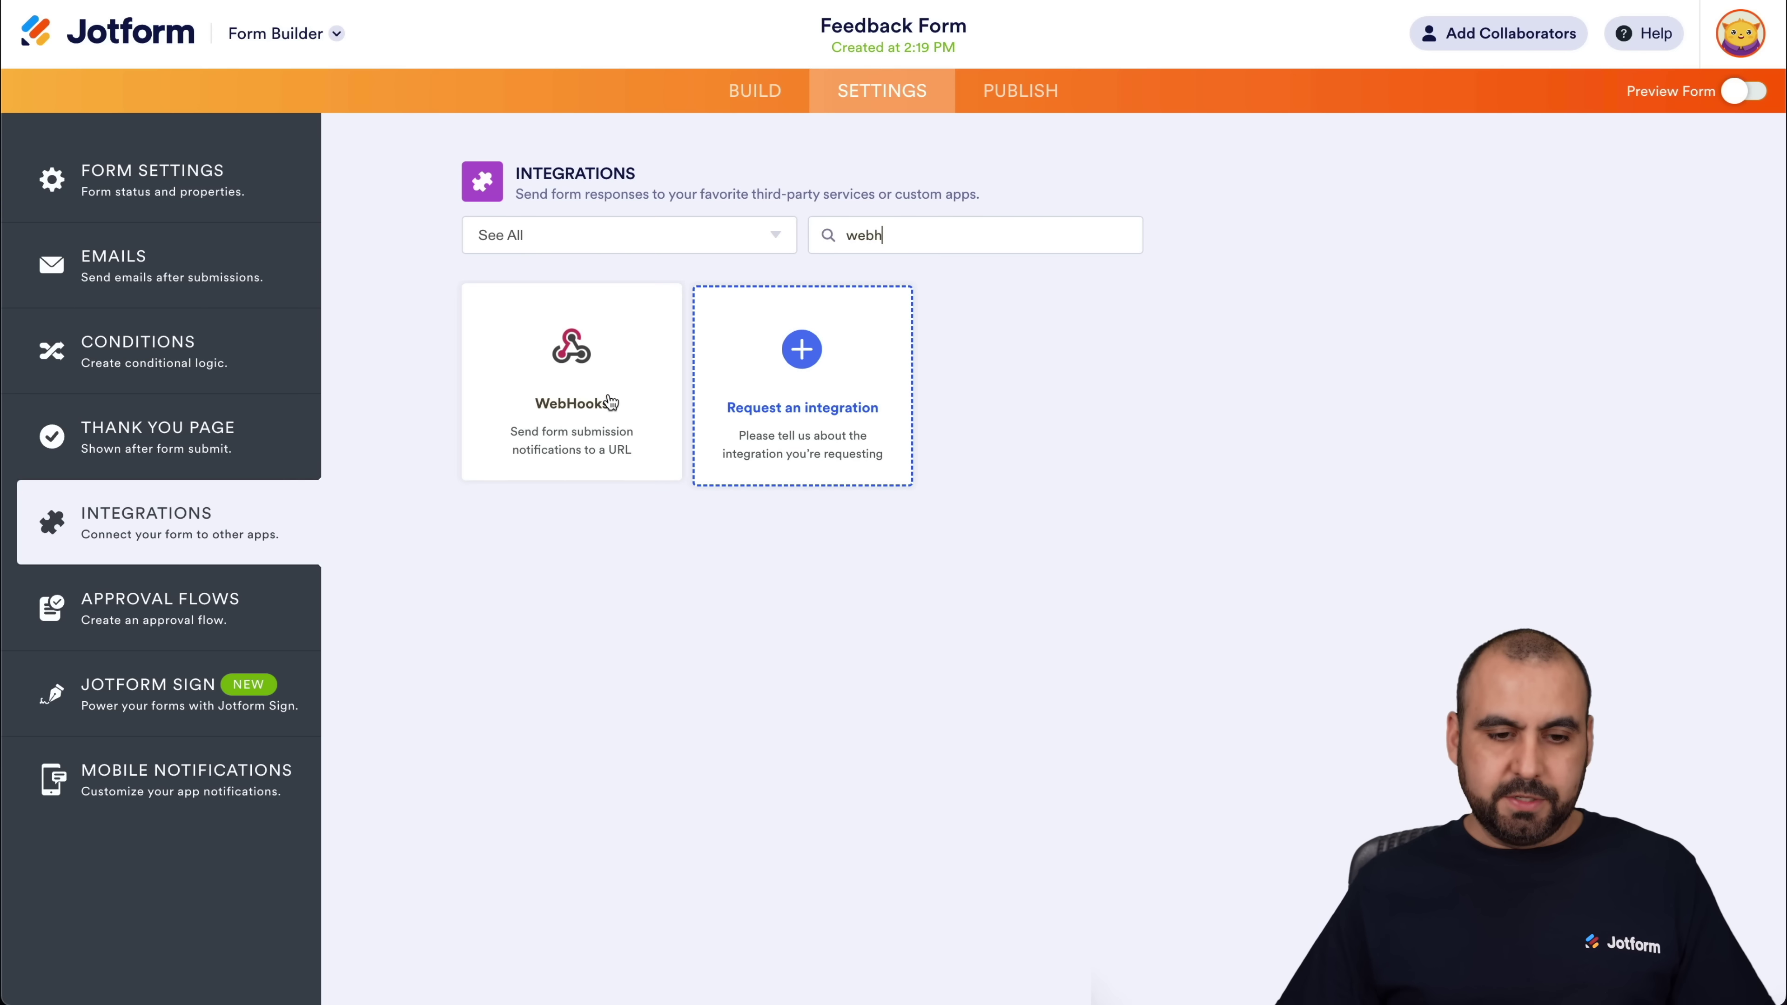
click(609, 403)
key(ctrl+v)
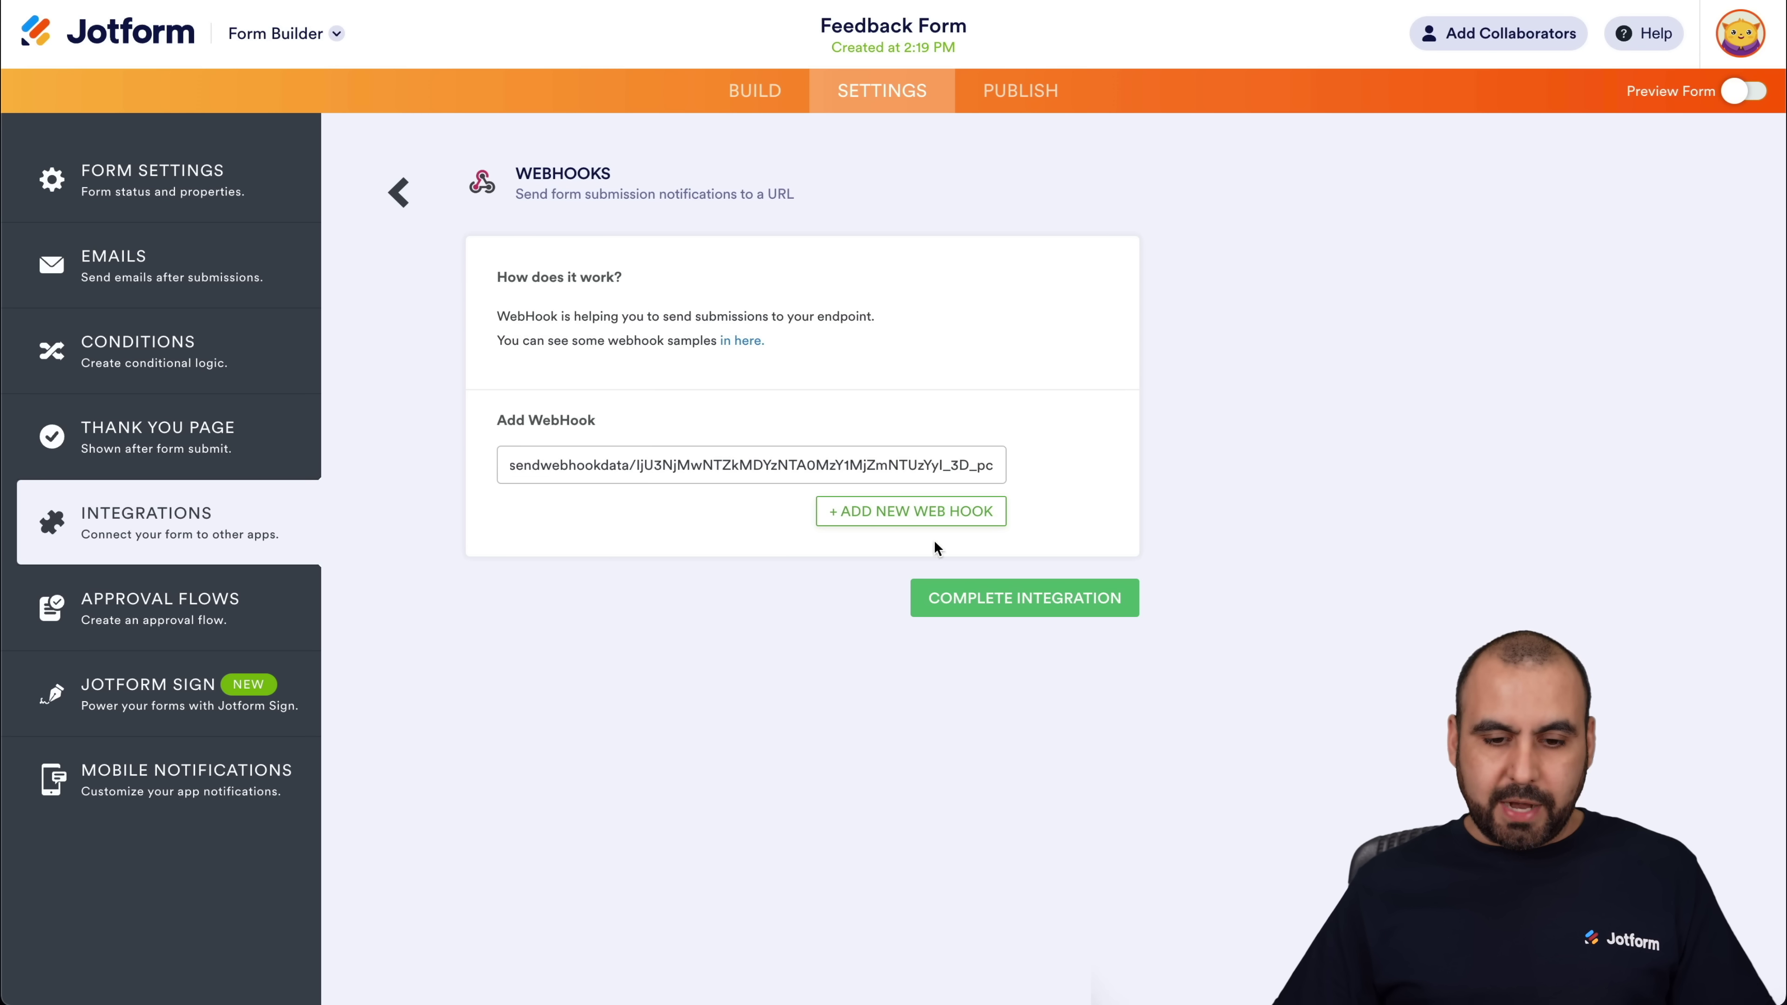
click(994, 603)
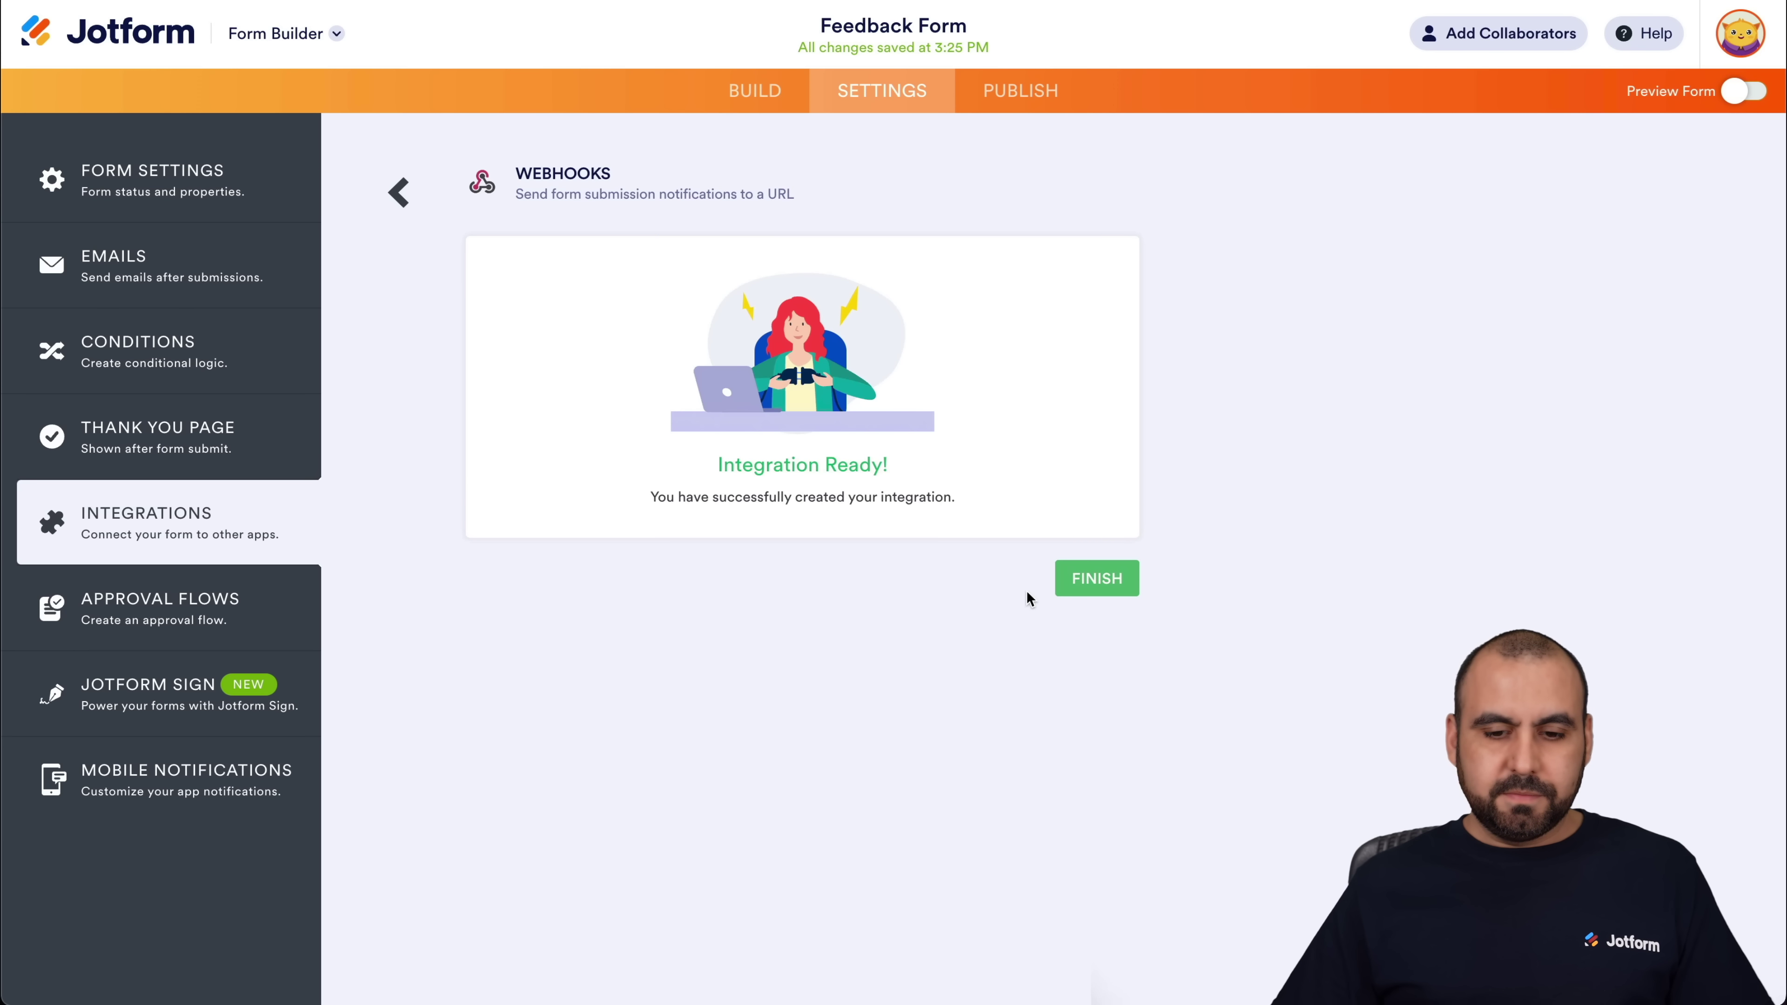
click(1089, 586)
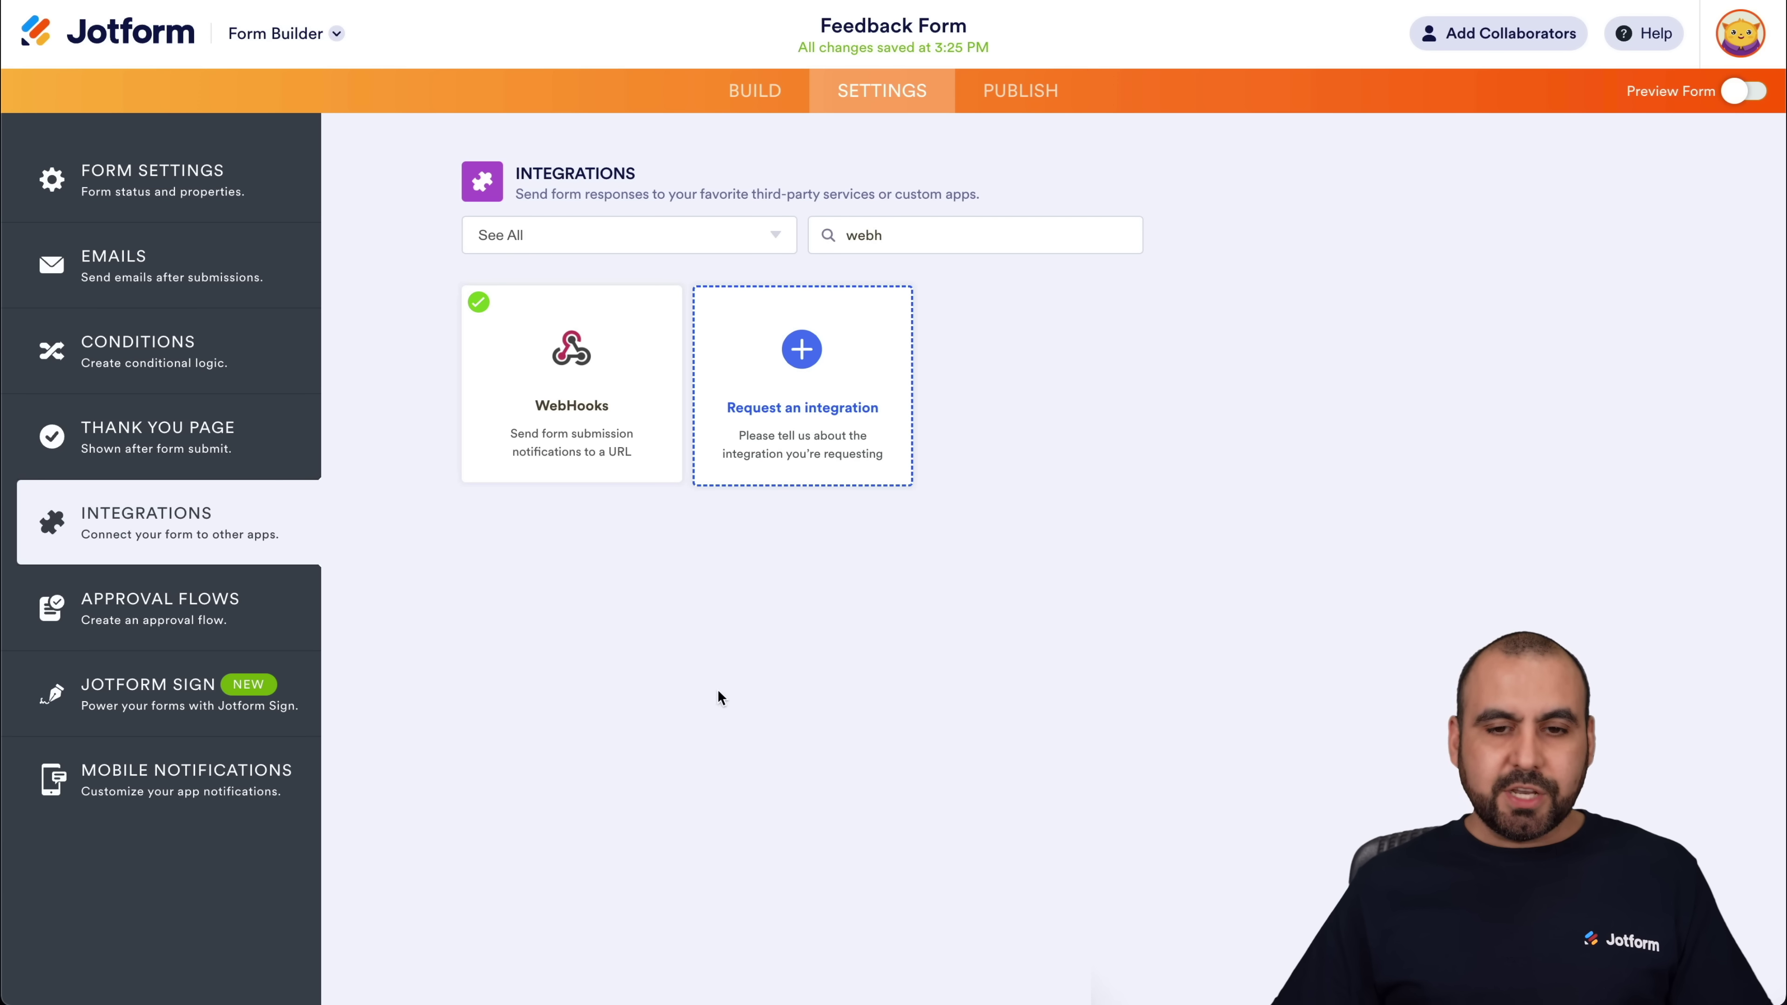
Open the published Feedback Form in a new tab via Publish.
key(ctrl+Tab)
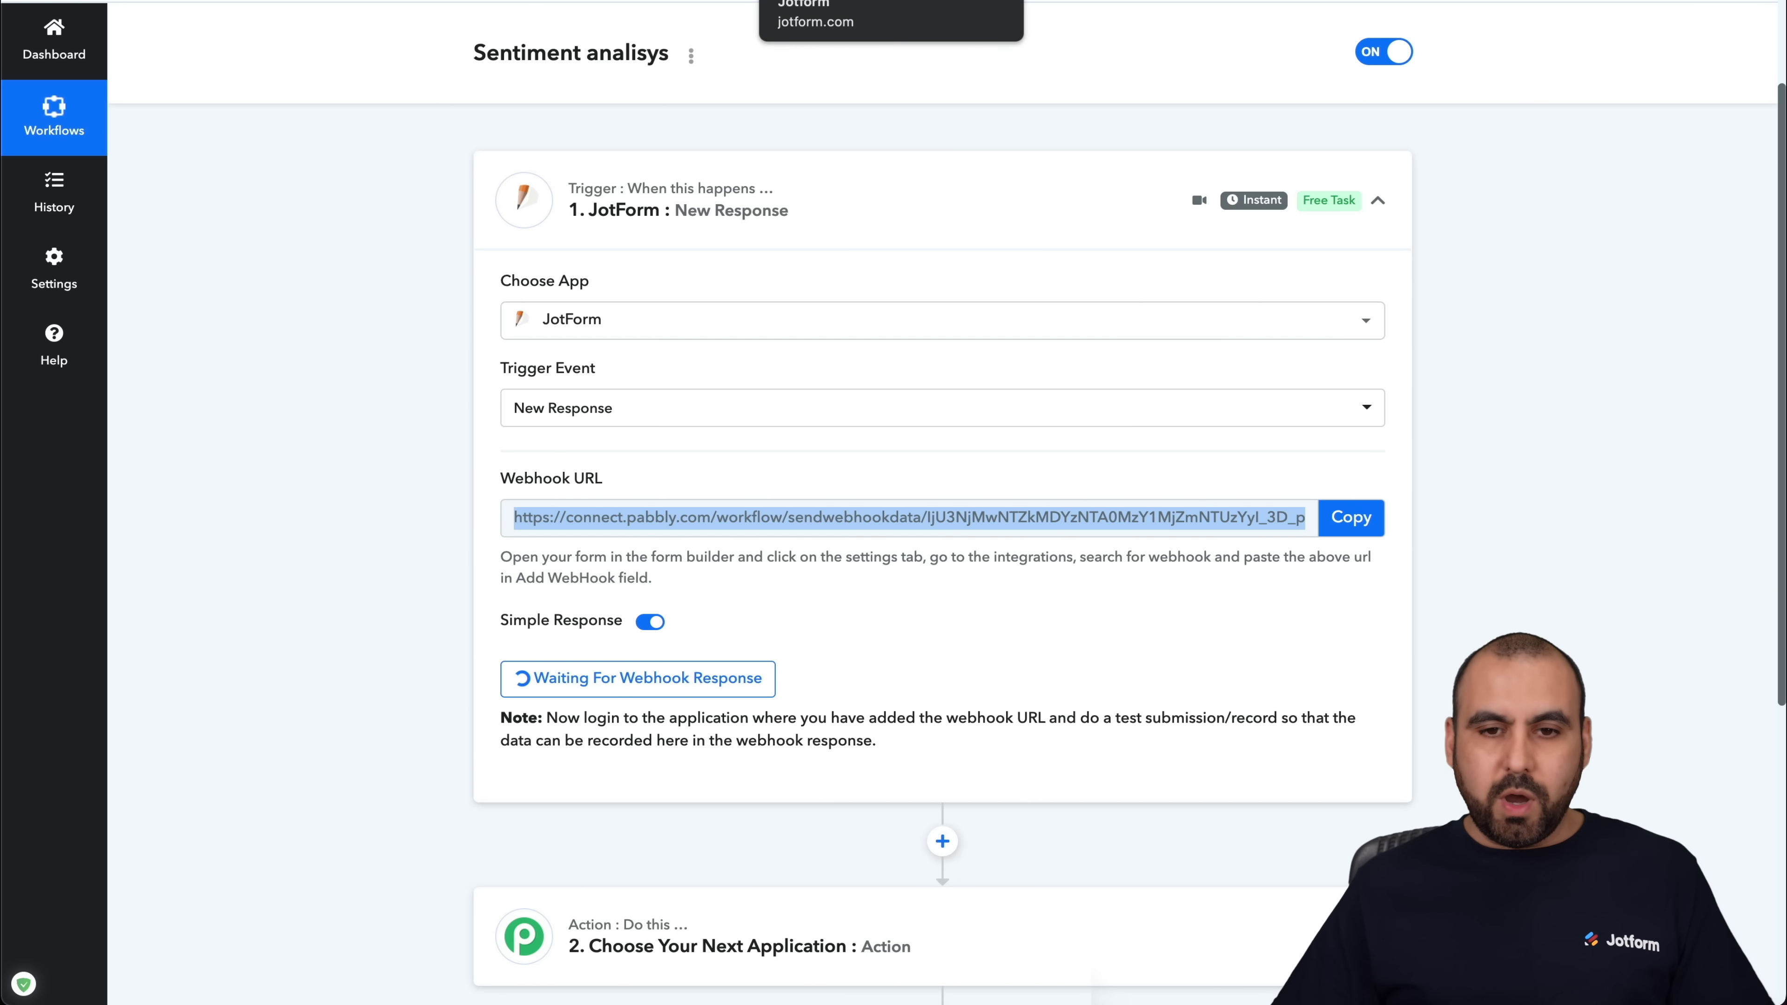
key(ctrl+Tab)
click(1027, 106)
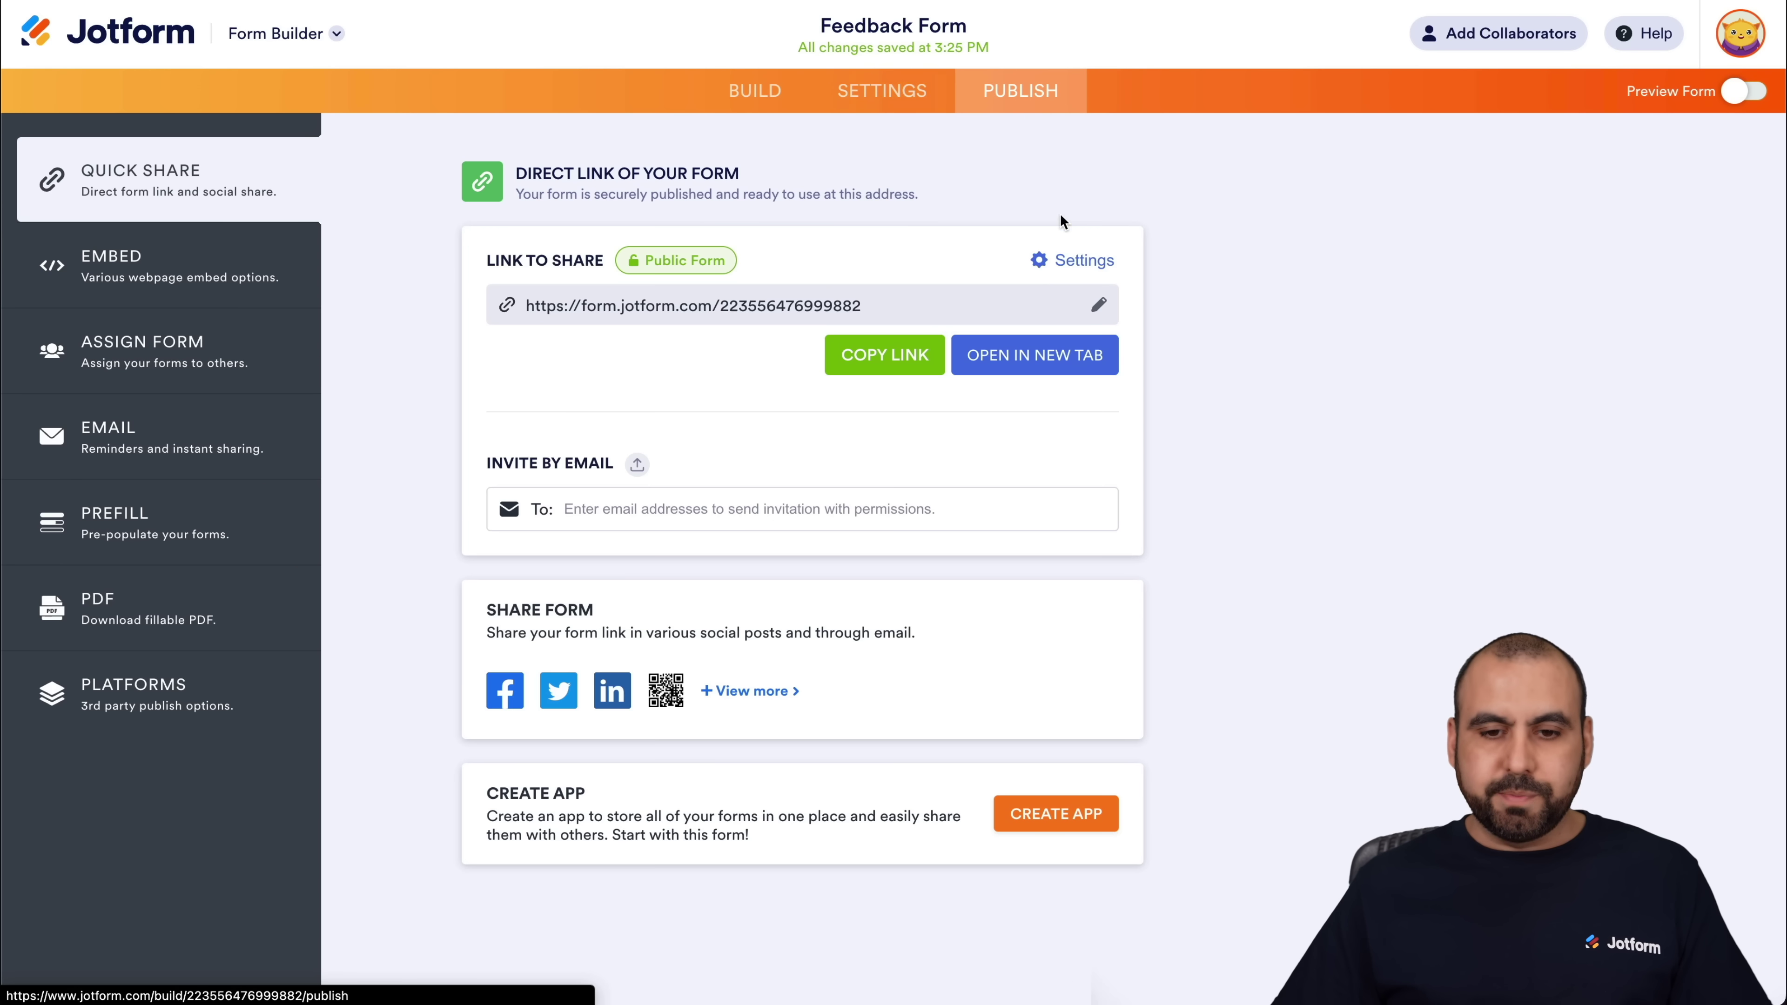
click(1005, 365)
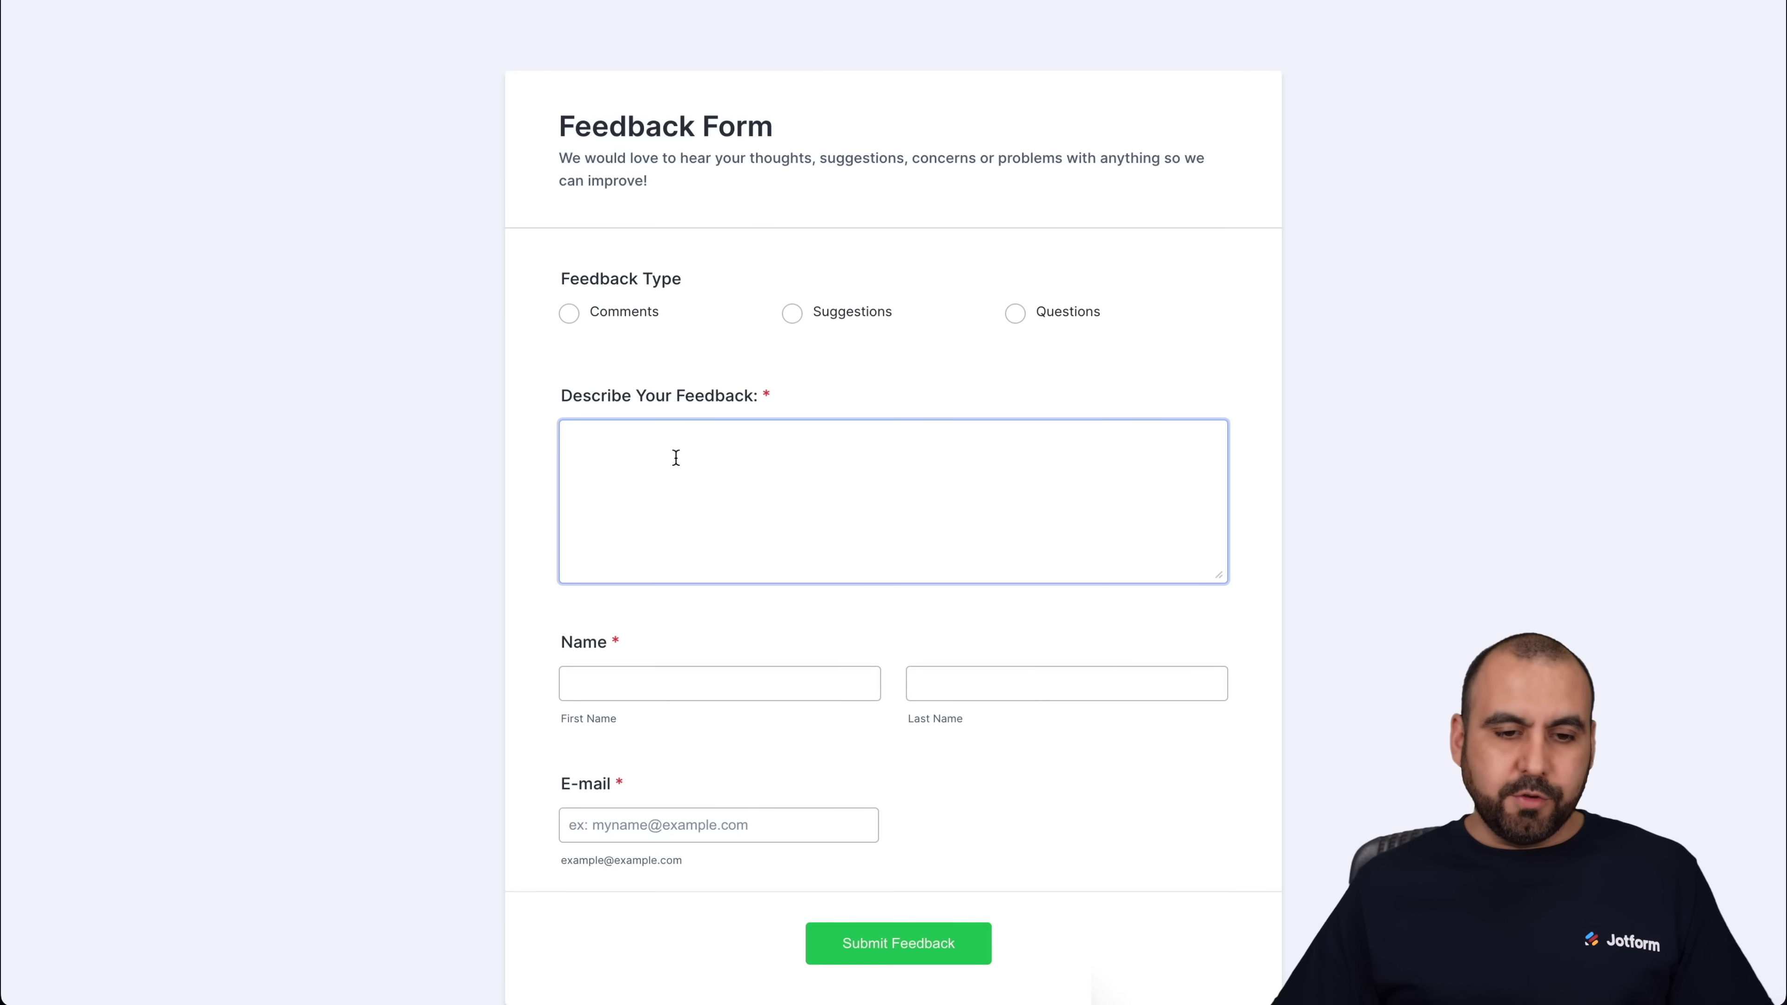
Choose Suggestions as feedback type and clear a test line from the description box.
click(835, 323)
click(756, 459)
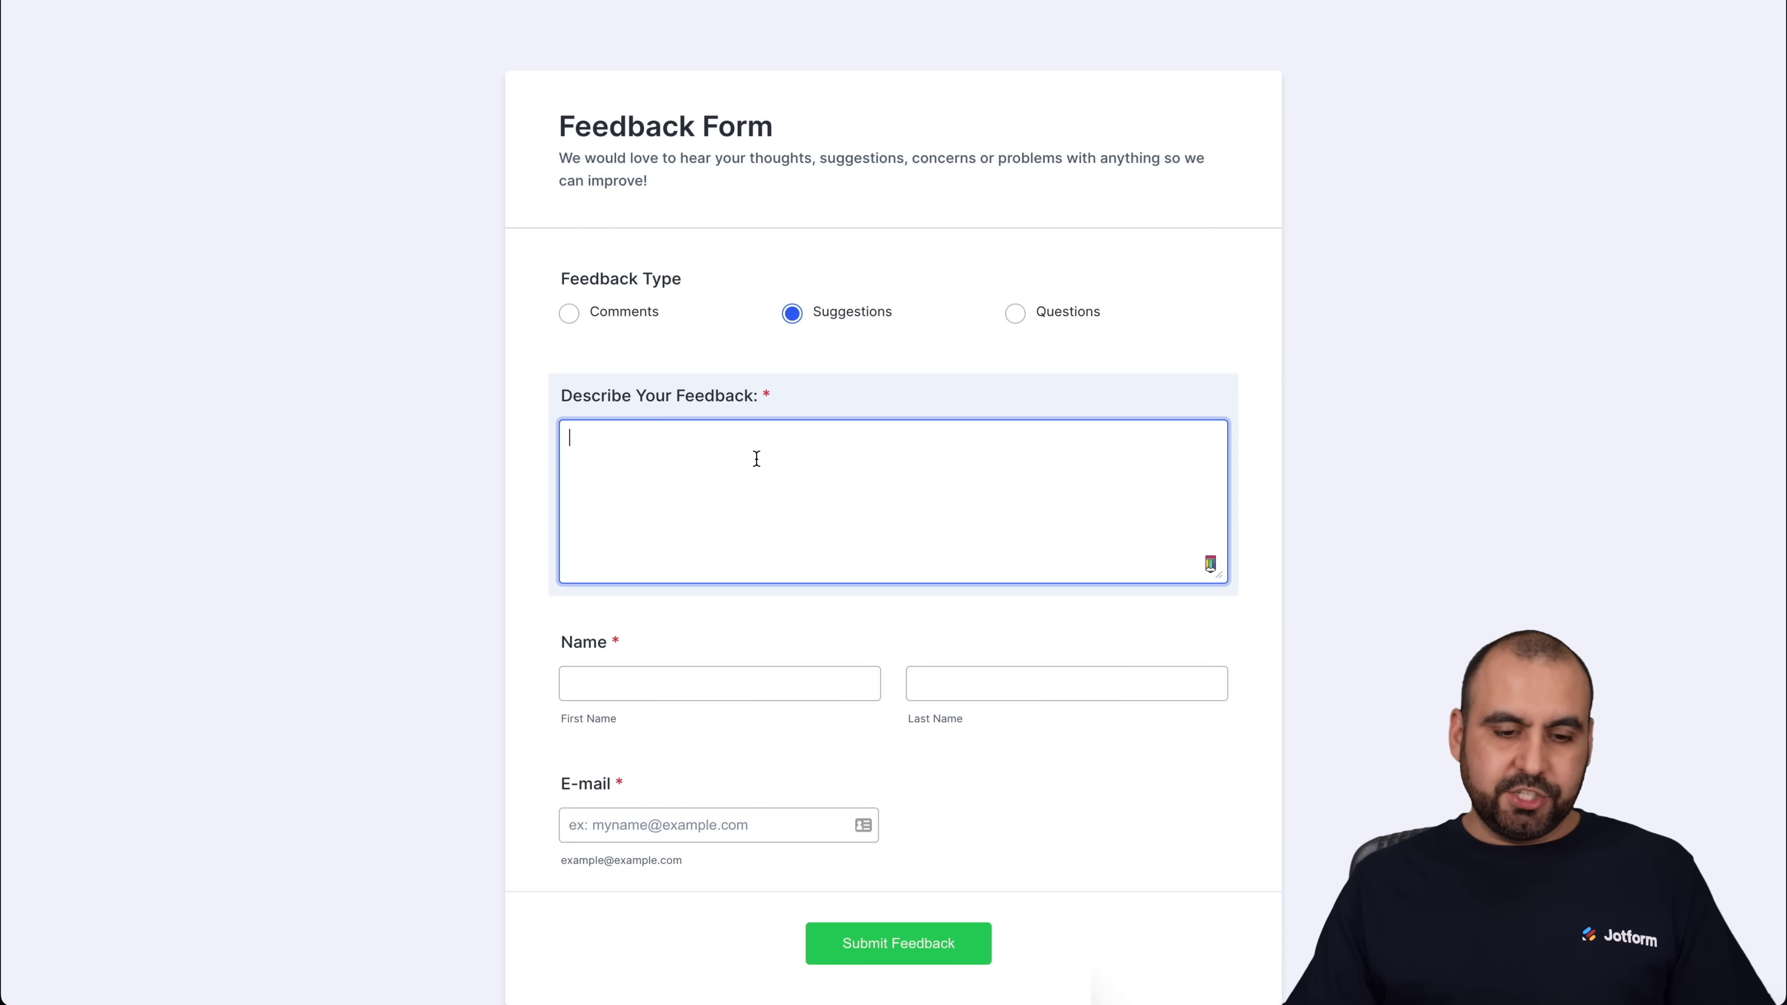
text(This is a)
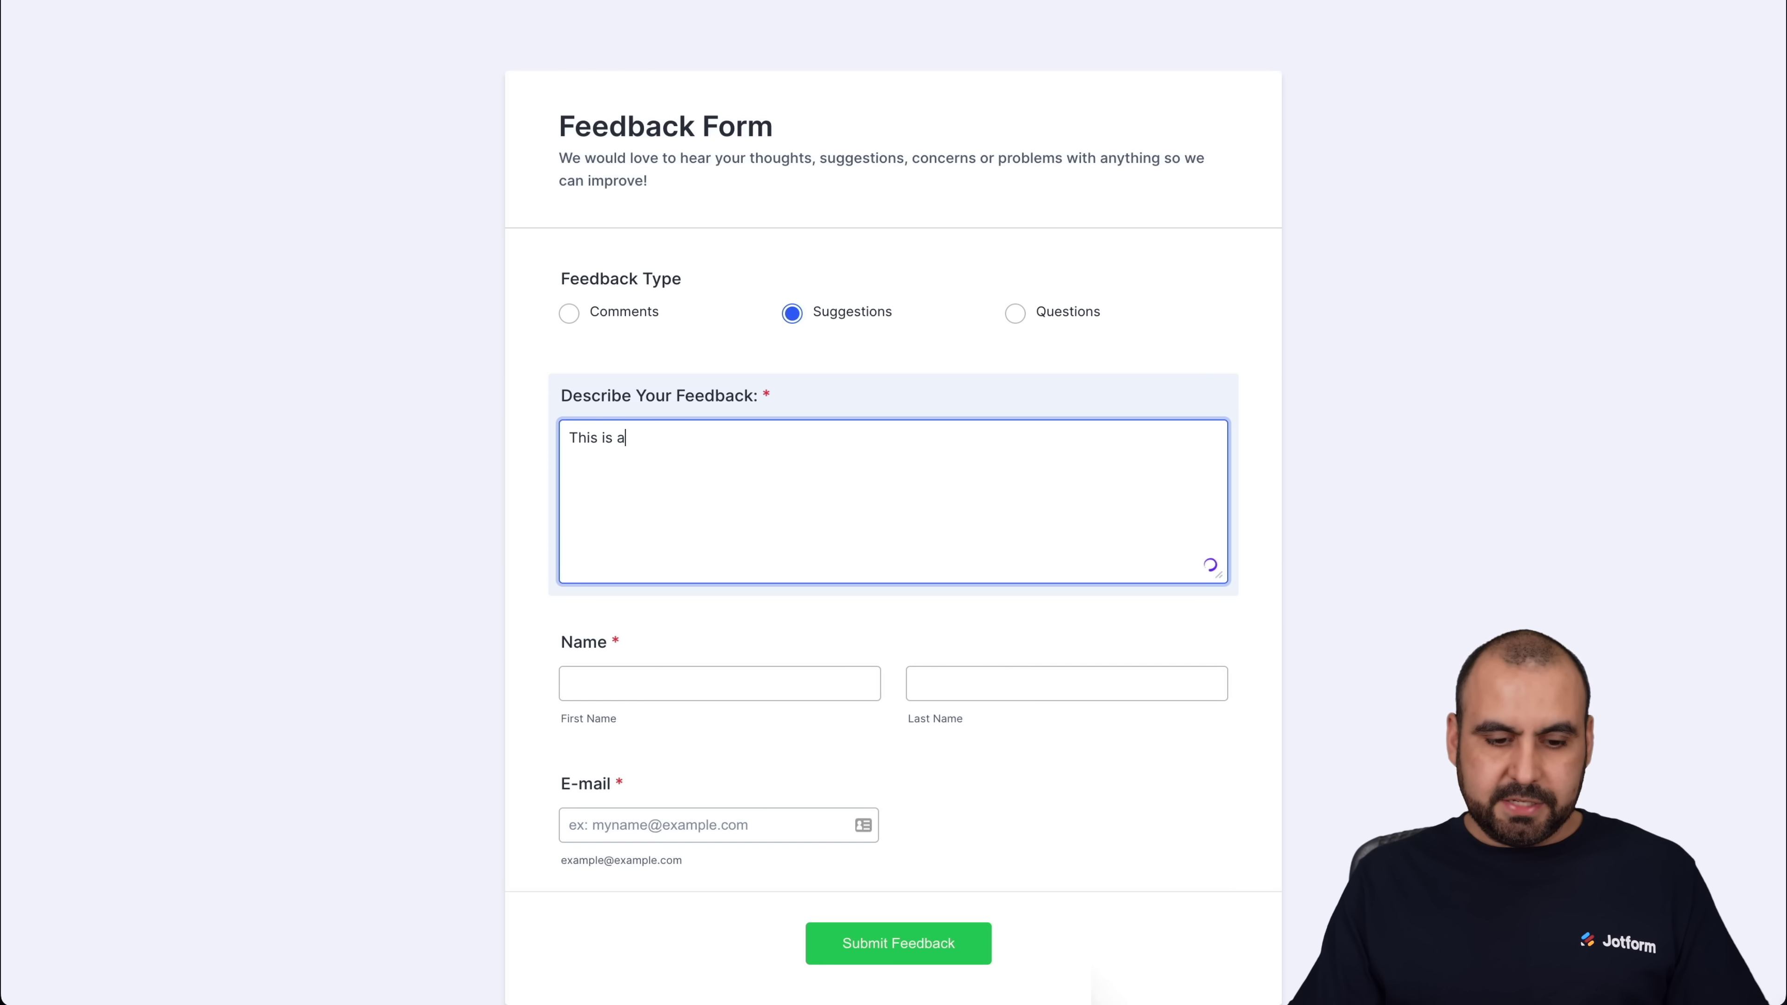
text( test mesa)
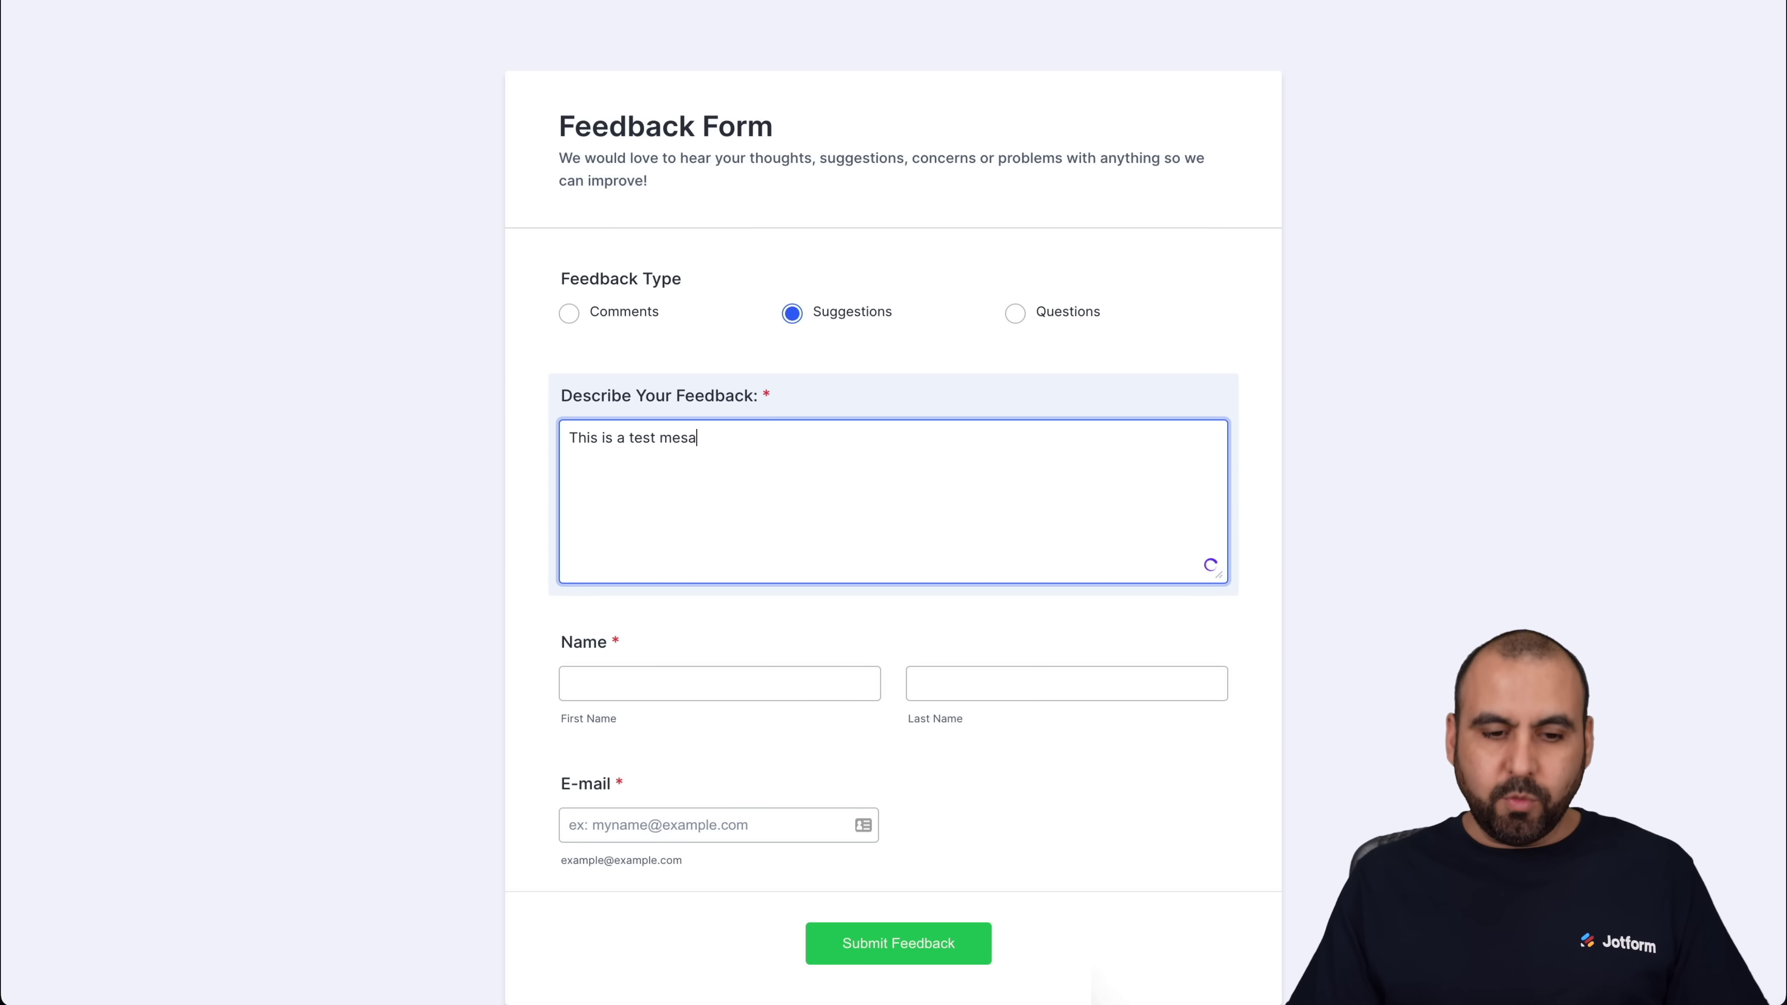
double_click(642, 437)
key(super+a)
key(BackSpace)
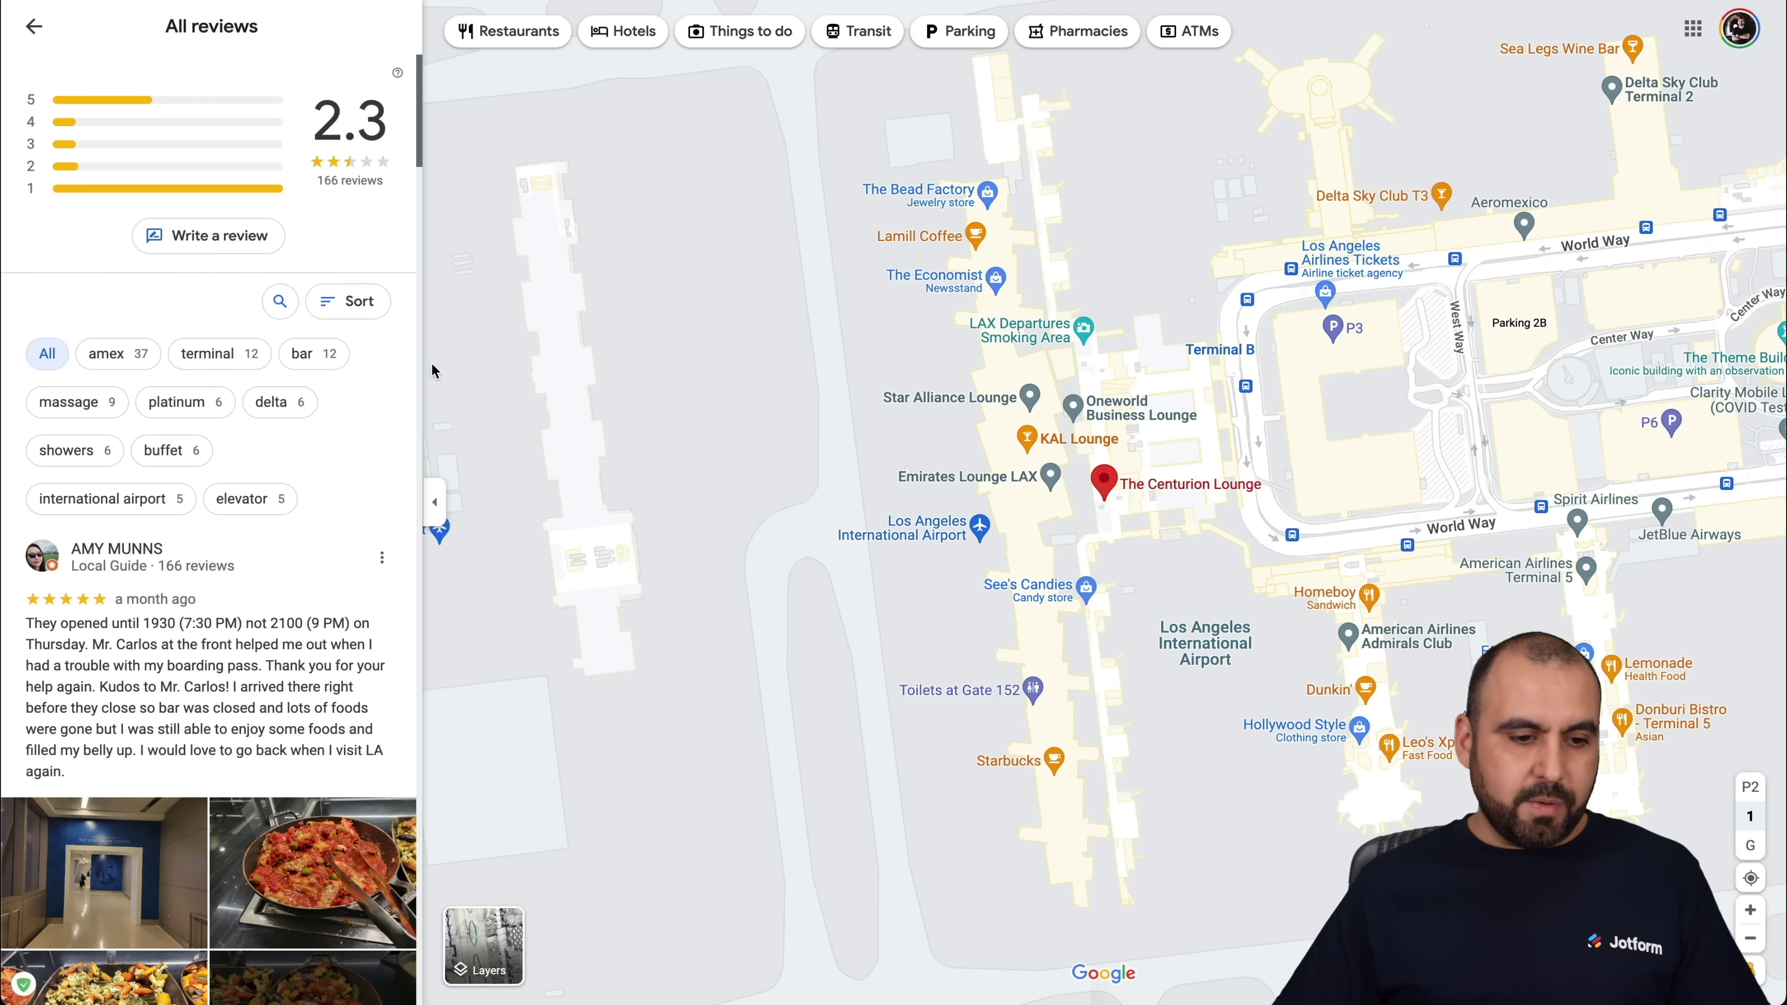
Copy the one-star 'Absolutely terrible!' lounge review and paste it into the feedback box.
scroll(44, 703, down, 10)
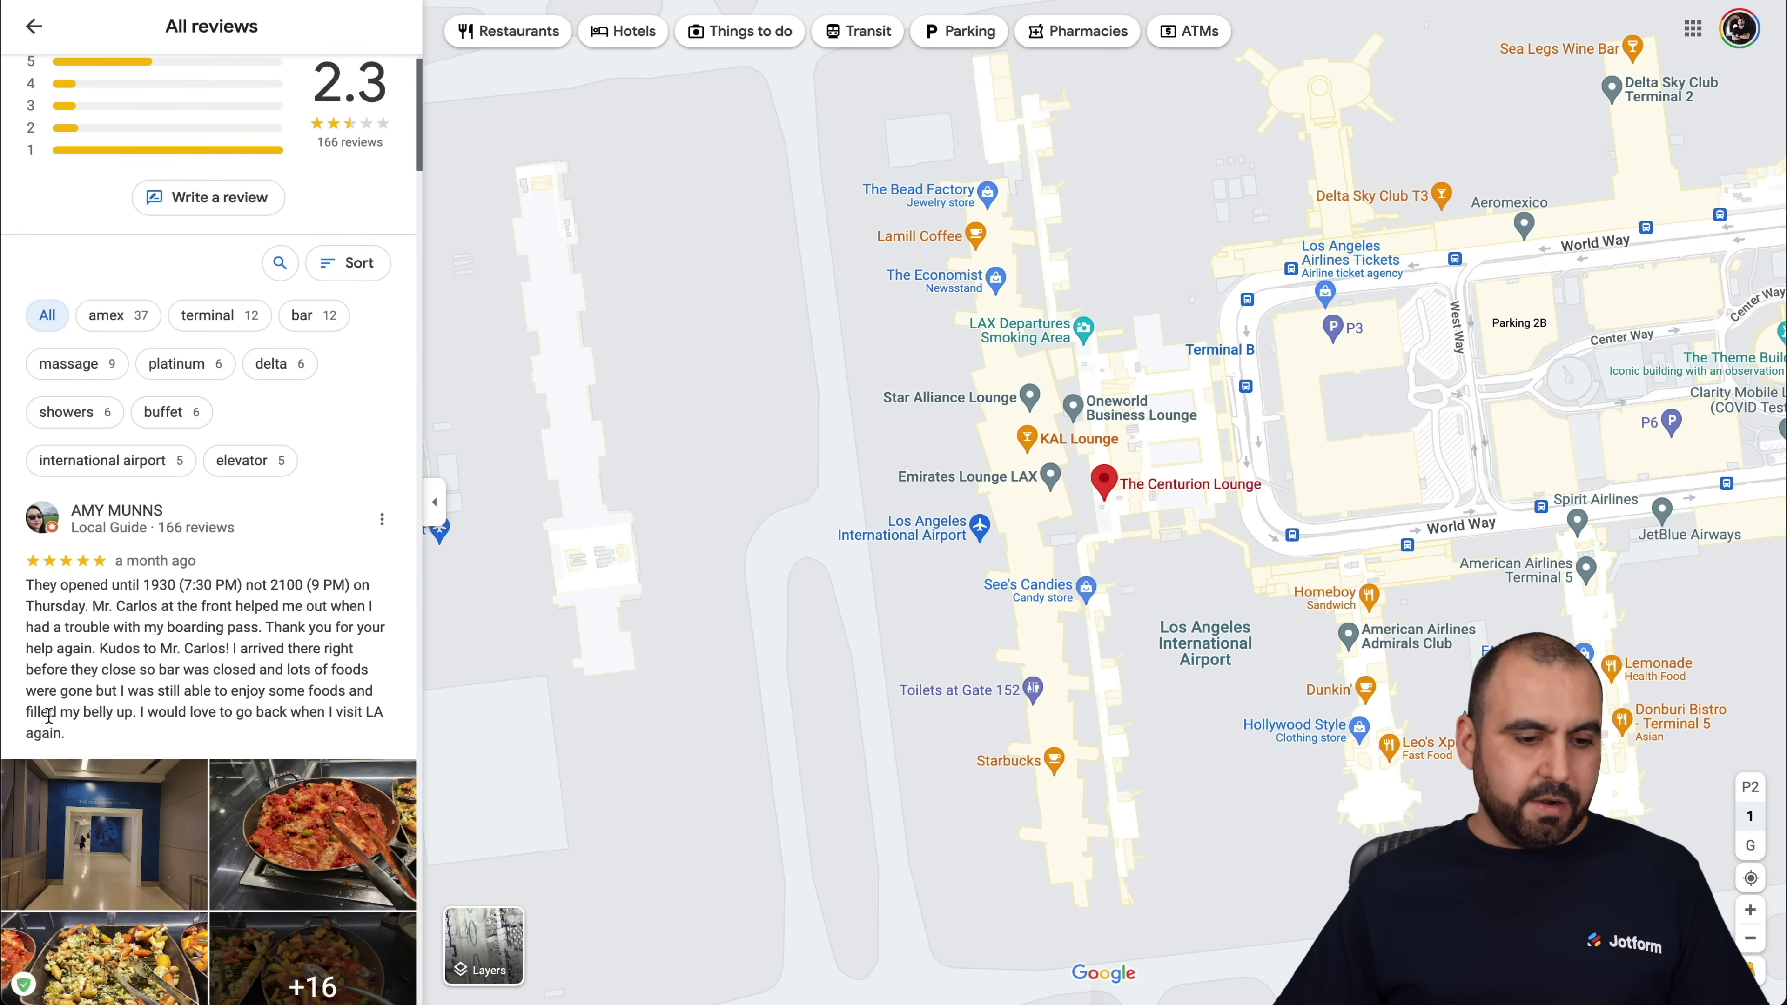
scroll(49, 714, down, 15)
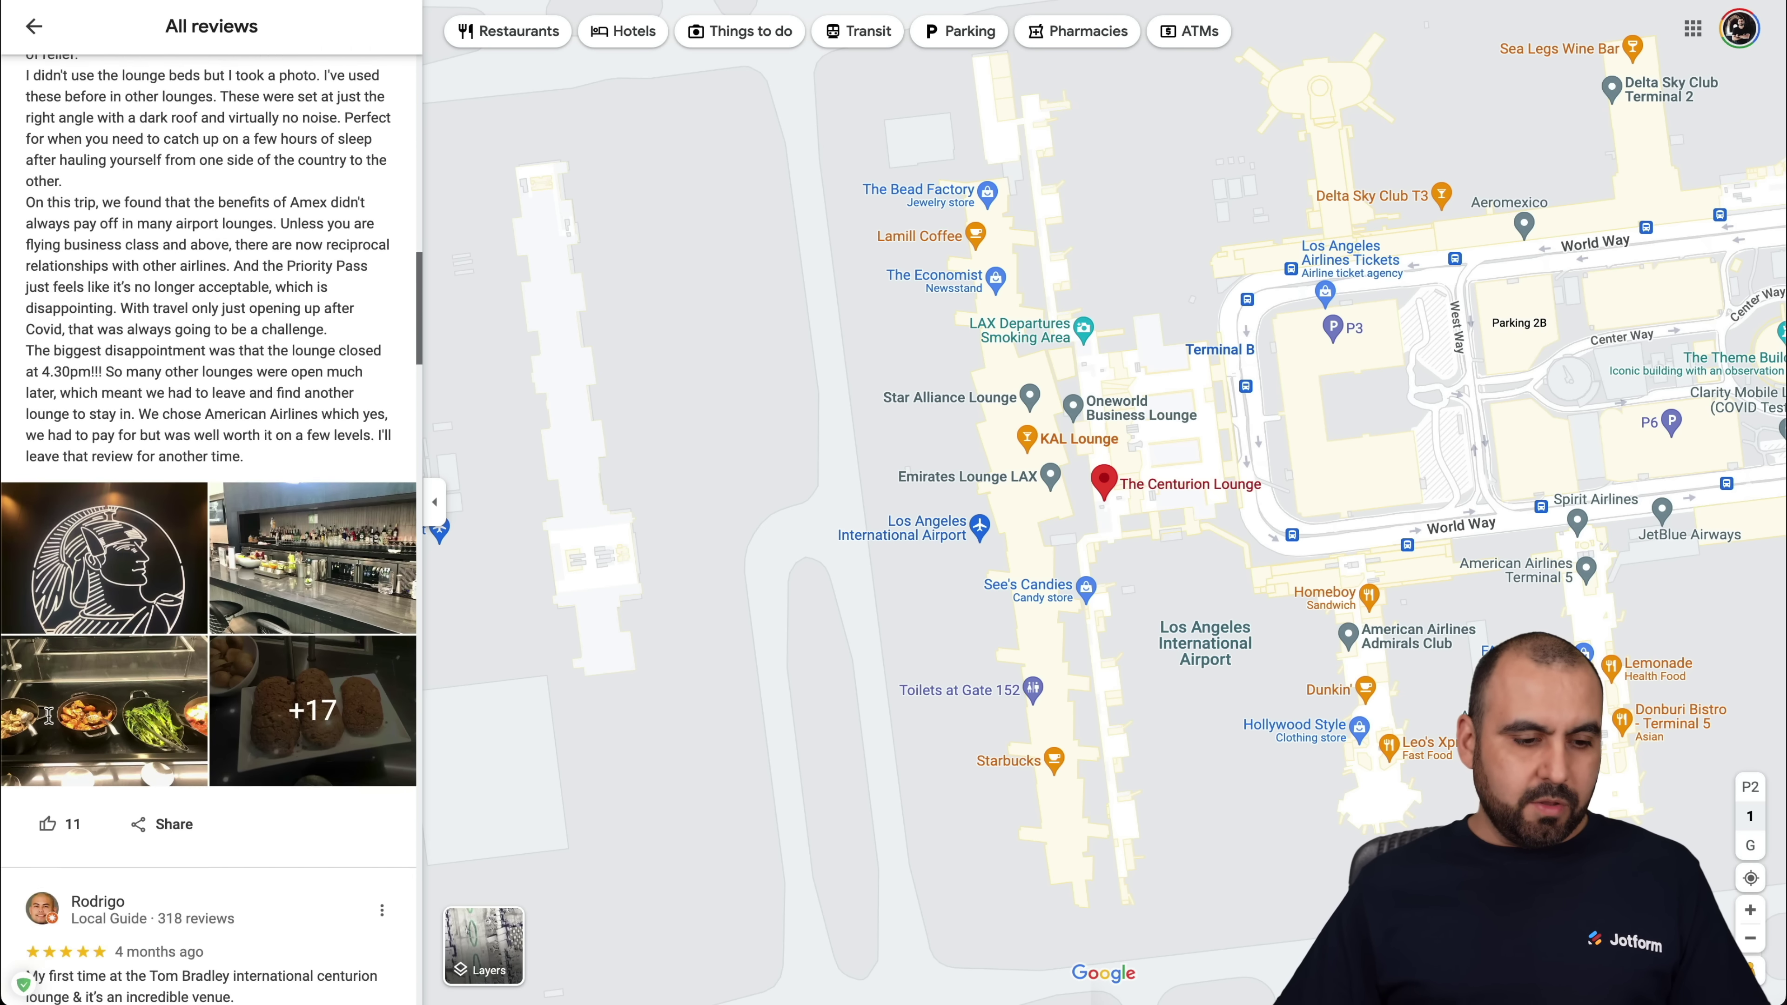
scroll(49, 718, down, 18)
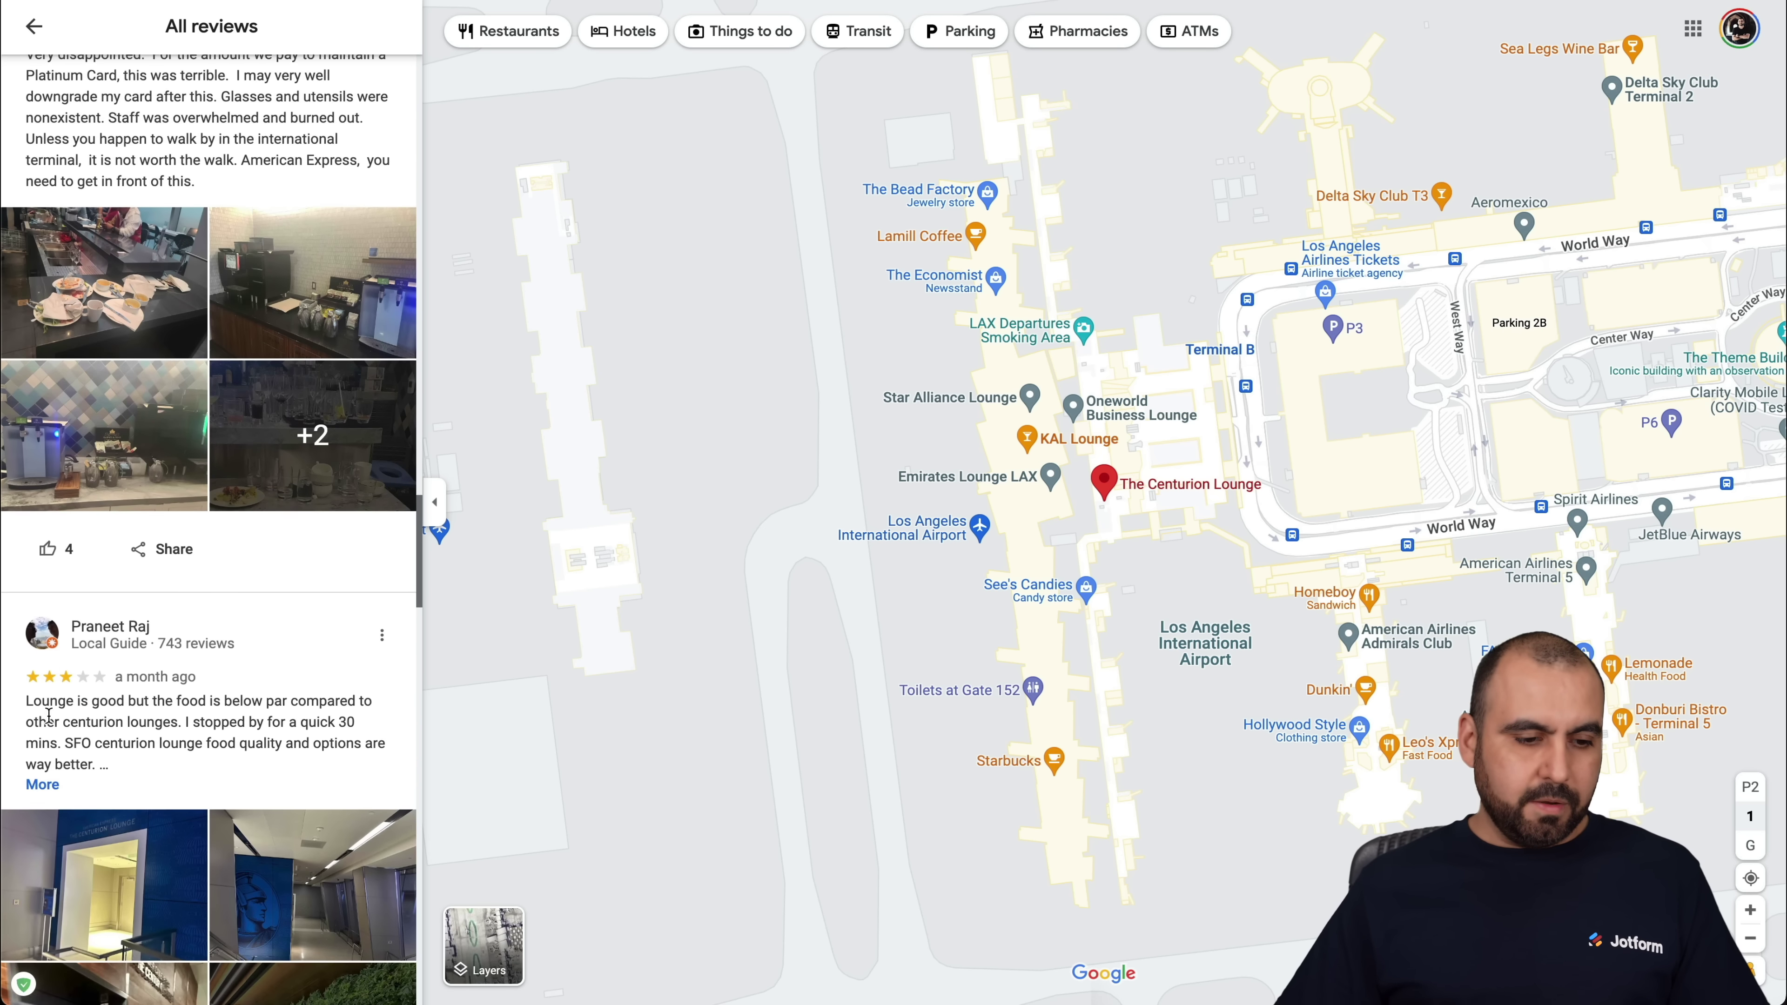
scroll(50, 722, down, 18)
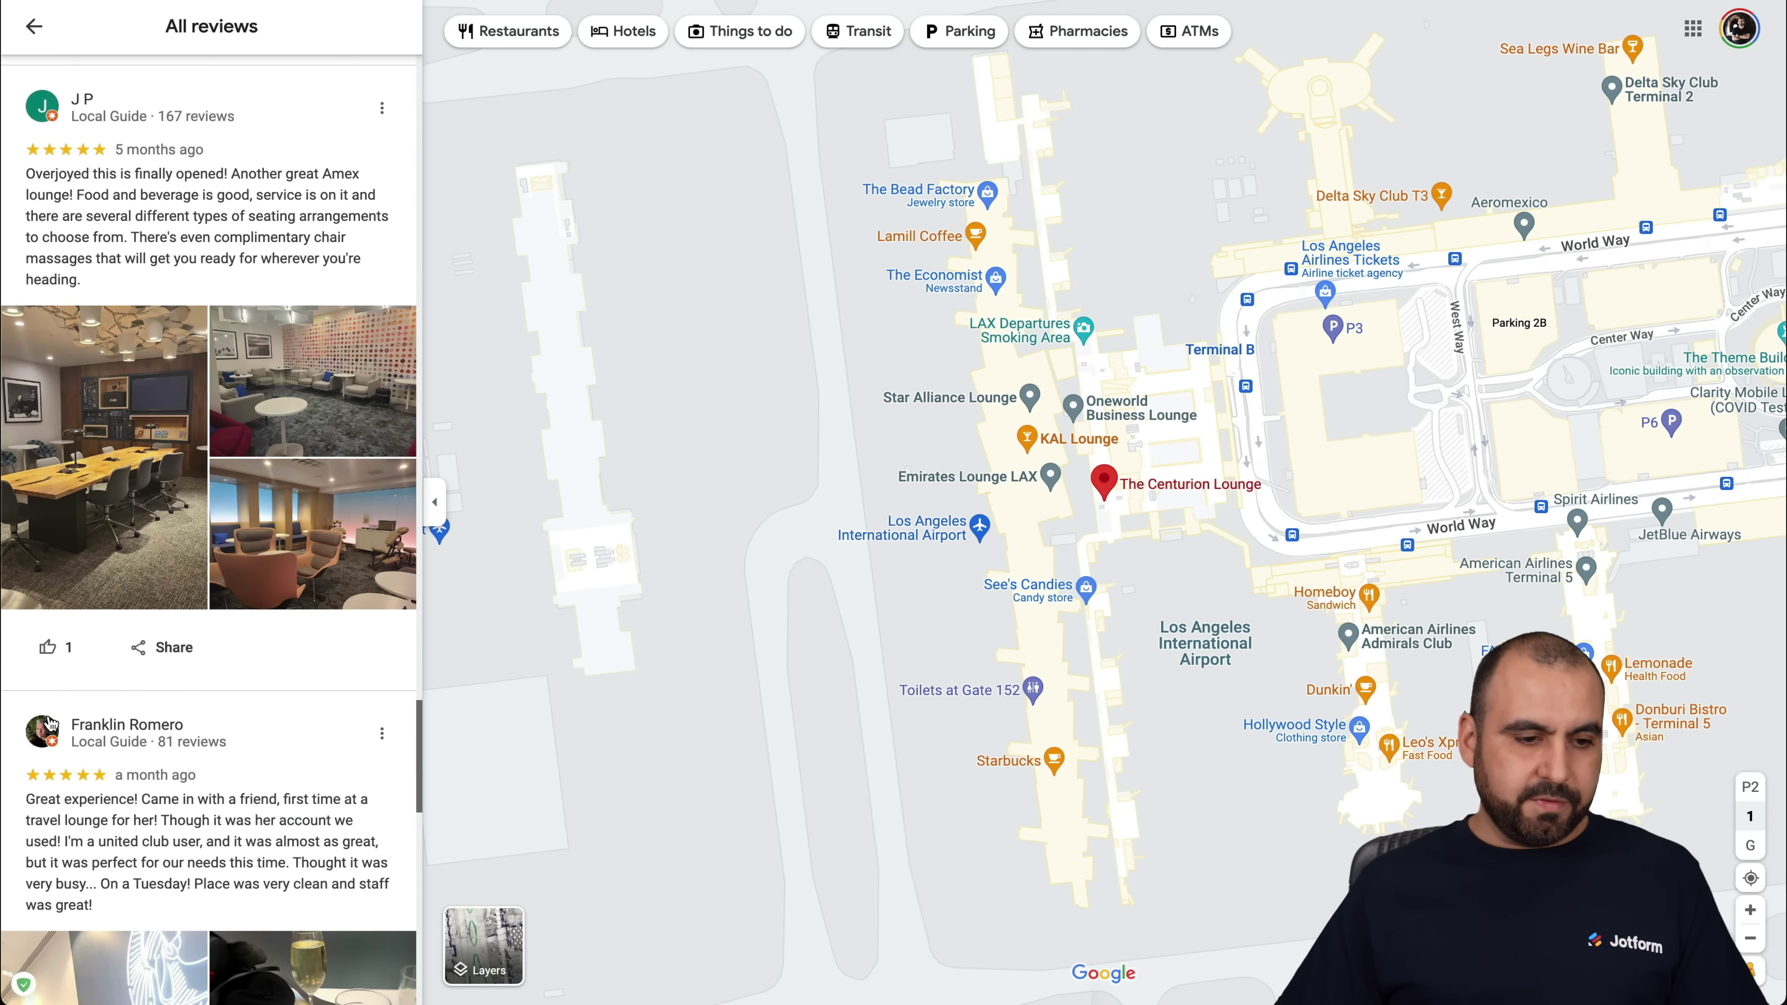
scroll(48, 721, down, 15)
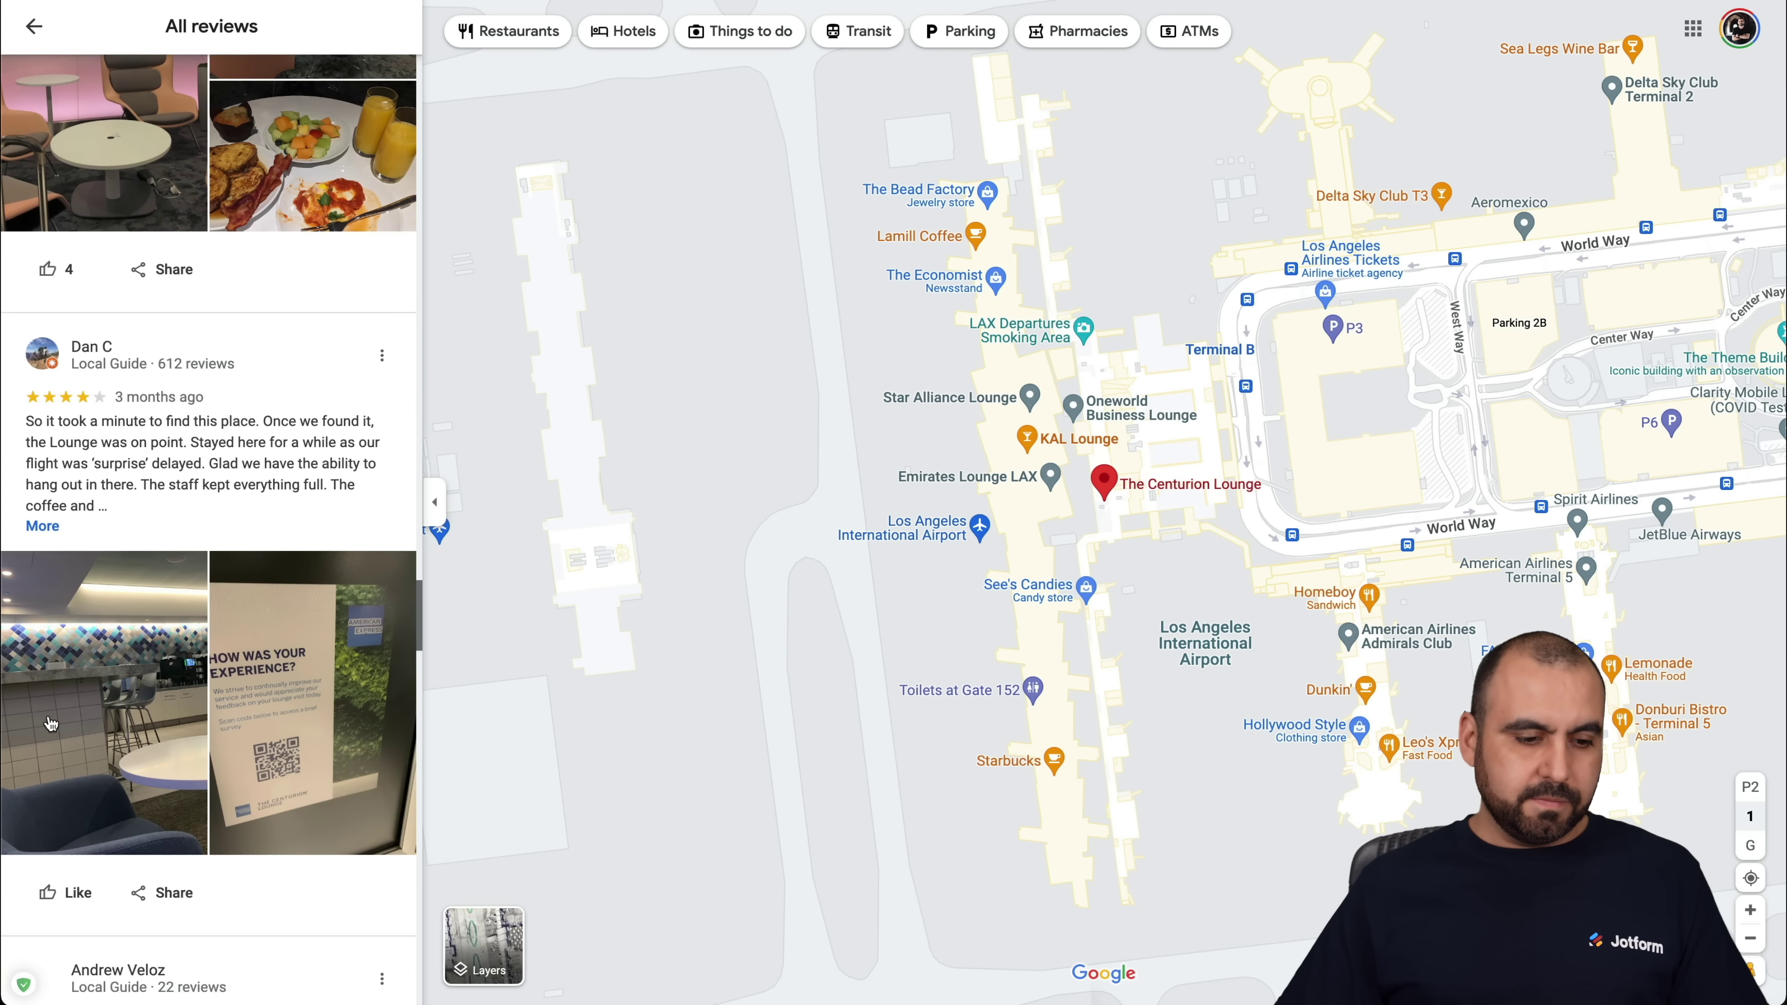
scroll(107, 843, down, 7)
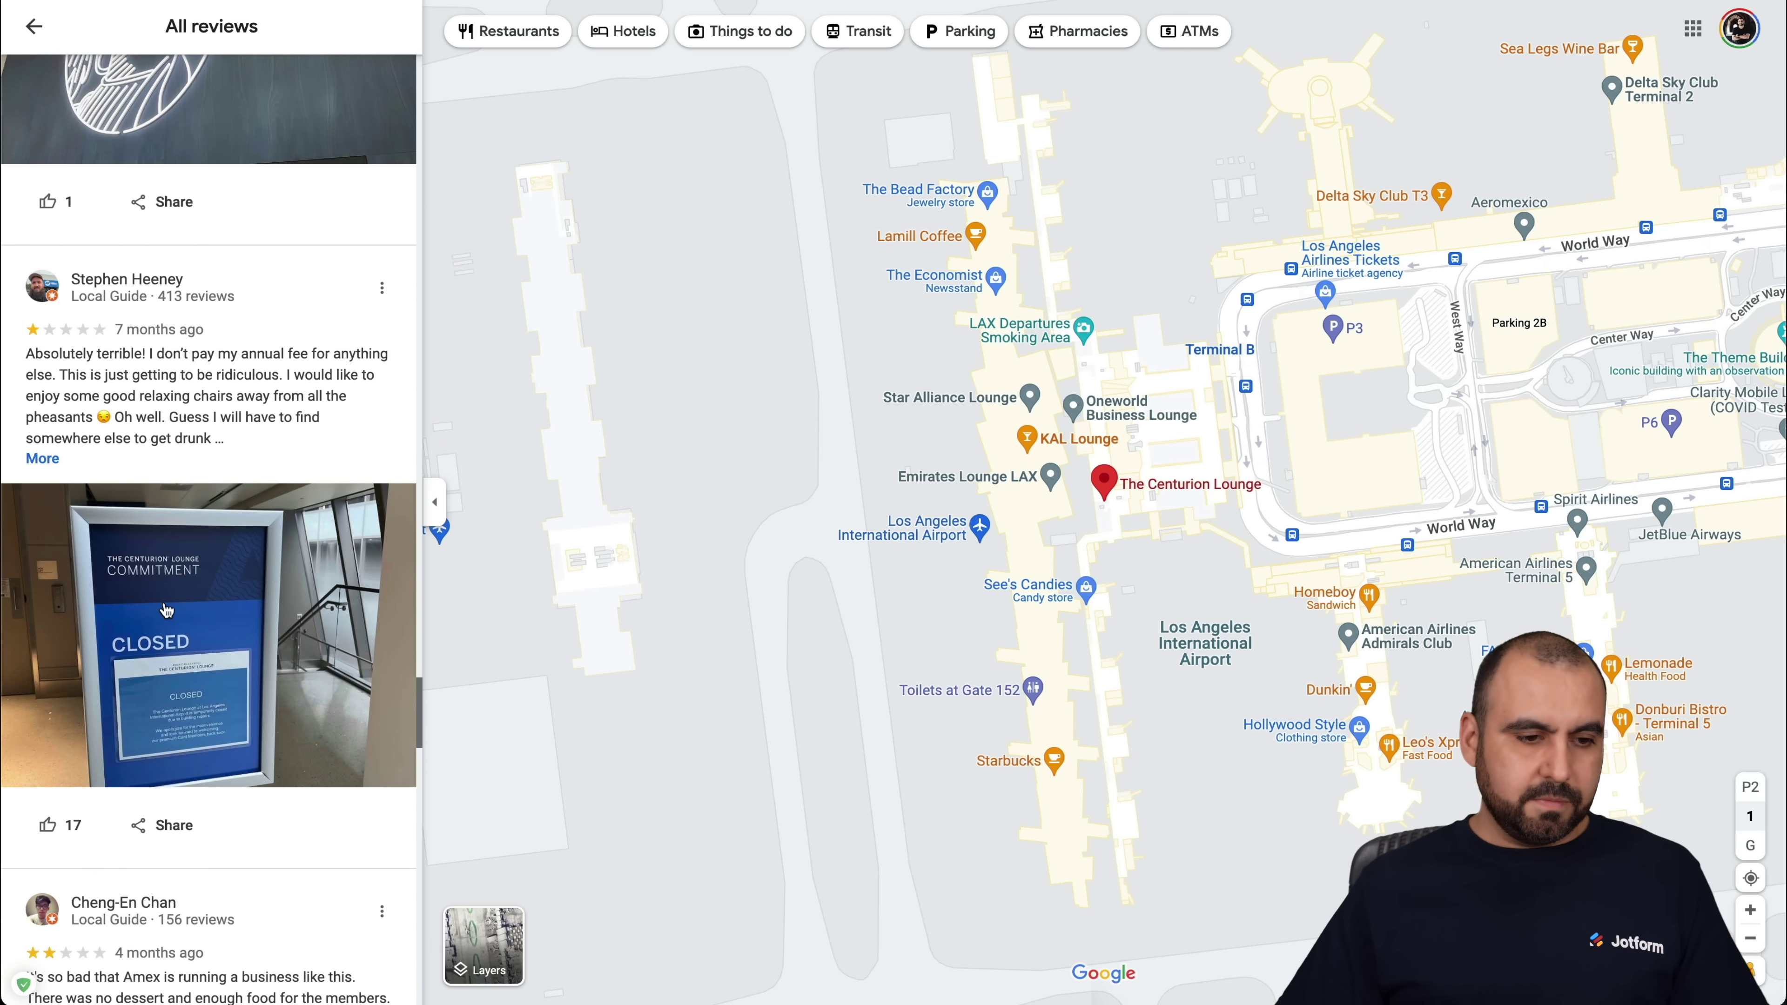
drag(28, 347, 275, 468)
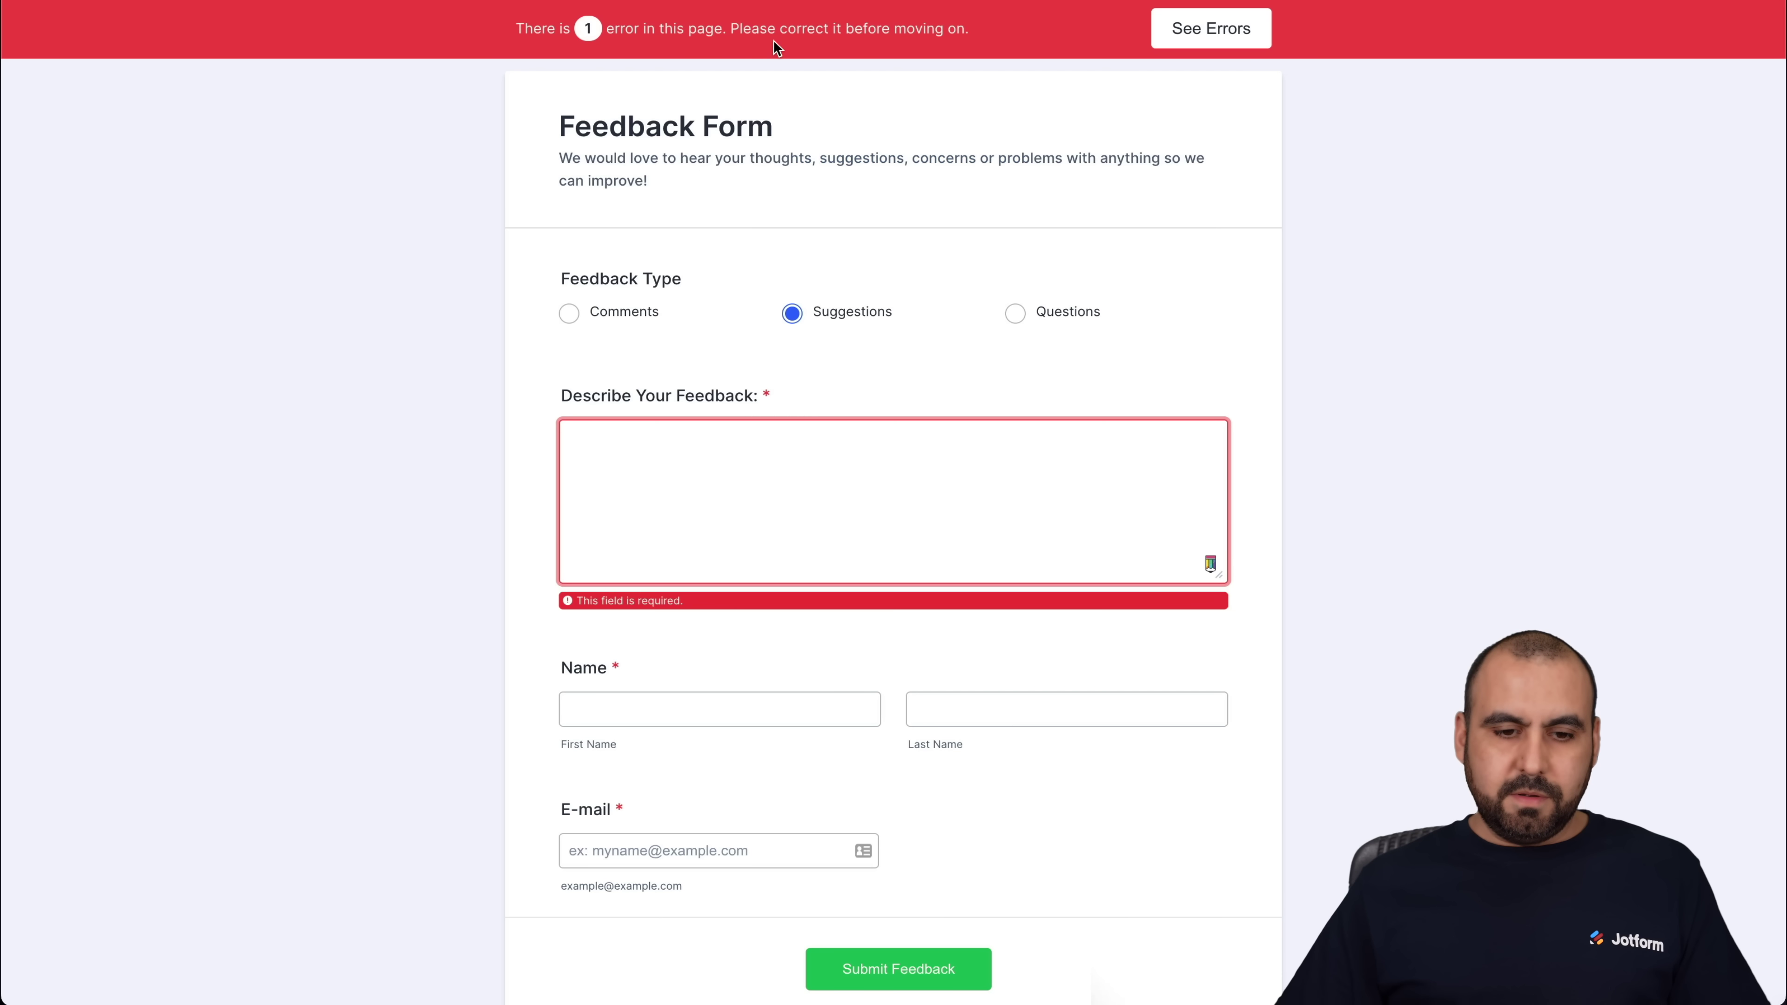
text(Absolutely terrible! I don’t pay my annual fee for anything else. This is just getting to be ridiculous. I would like to enjoy some good relaxing chairs away from all the pheasants 😒 Oh well. Guess I will have to find somewhere else to get drunk.)
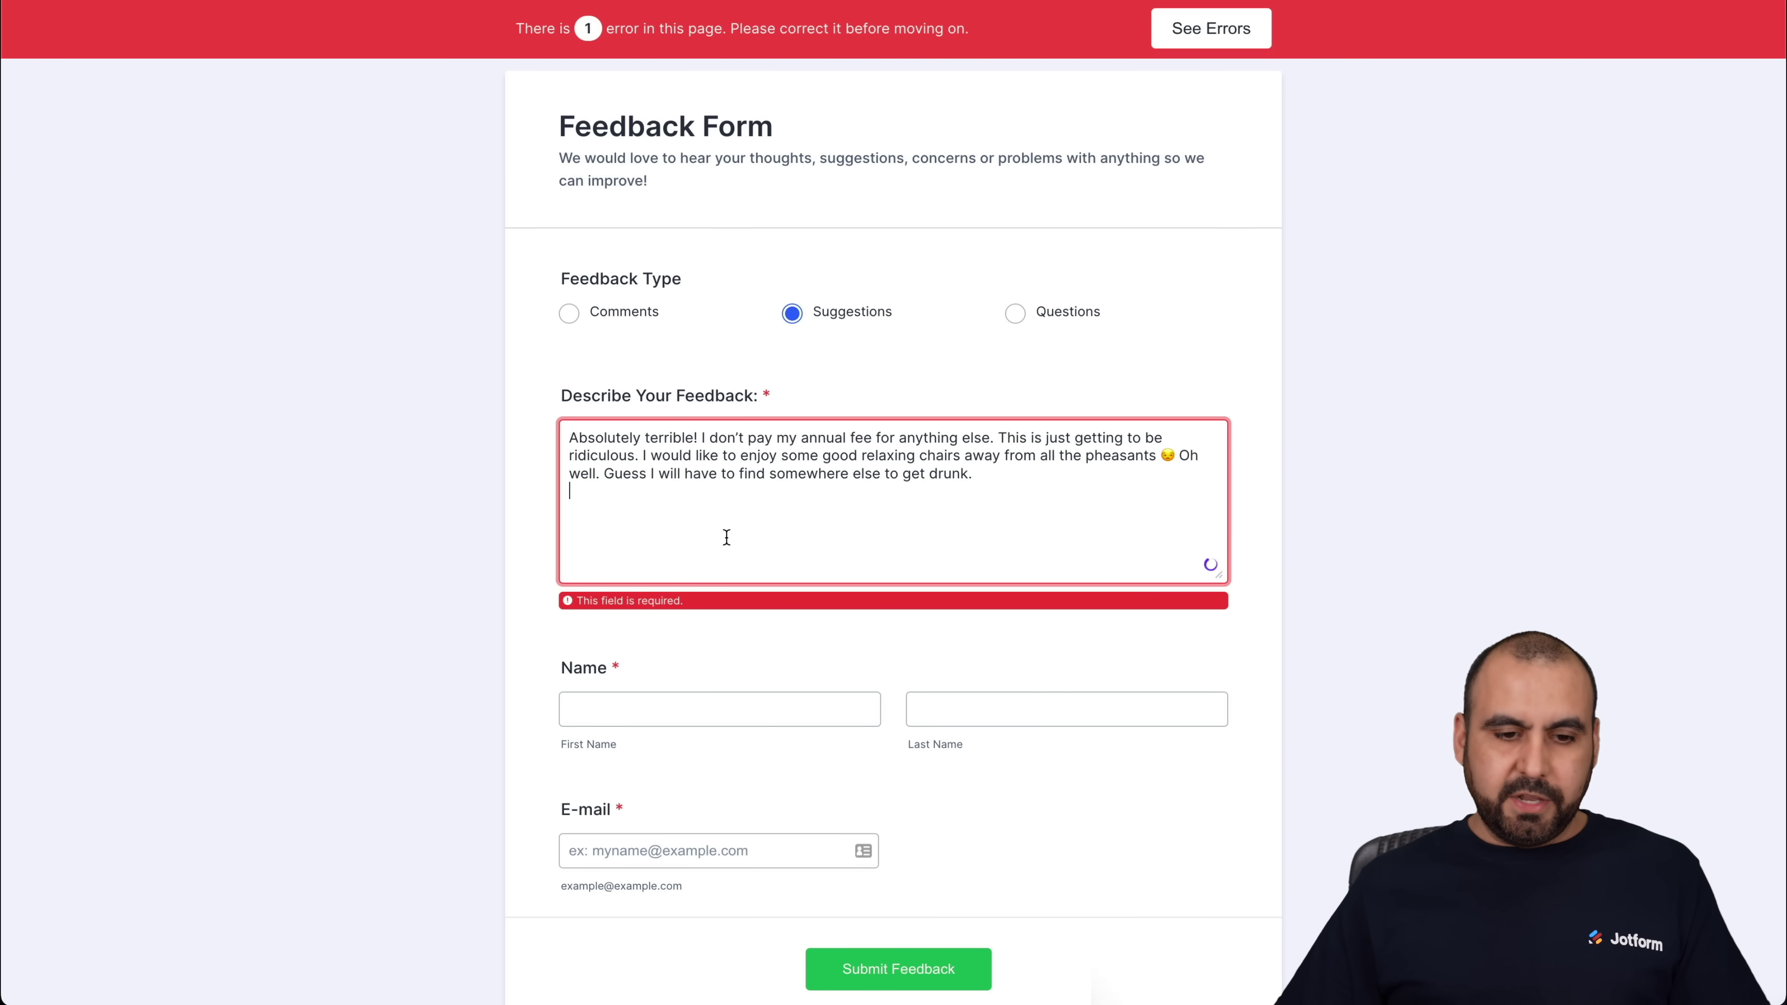
Enter a first name, last name and e-mail, submit the feedback, and return to Pabbly.
click(633, 704)
key(Tab)
key(Tab)
click(898, 943)
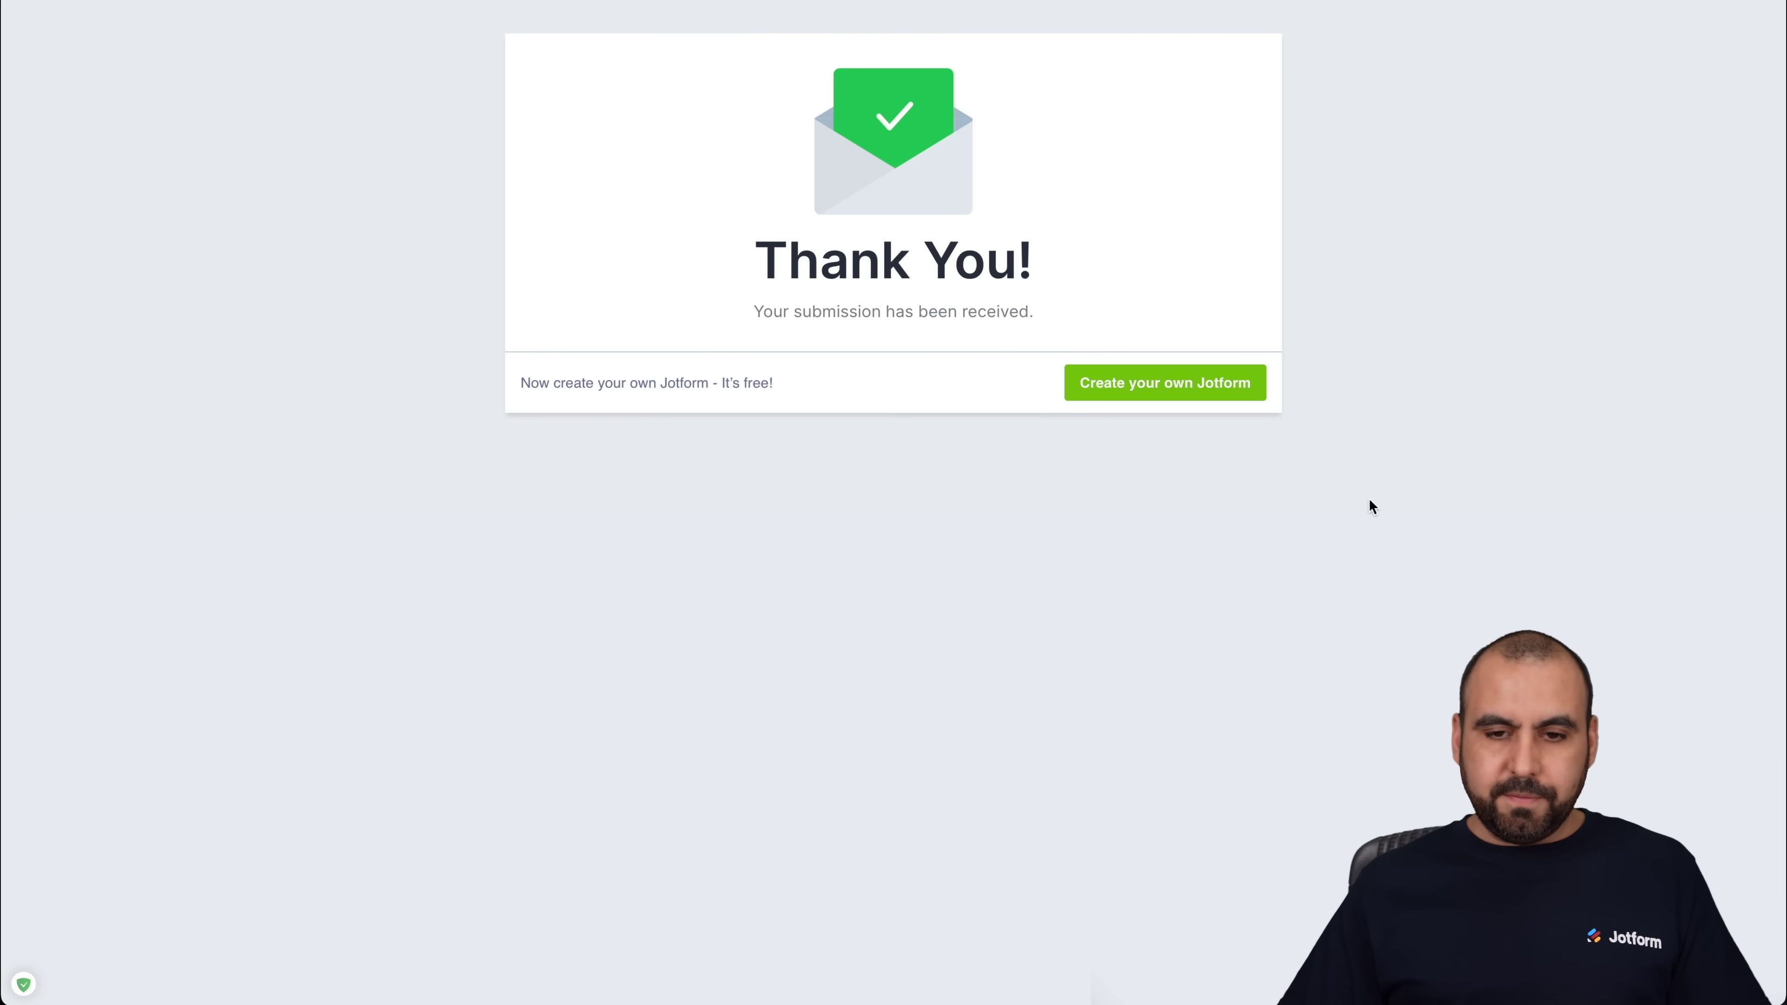
key(ctrl+Tab)
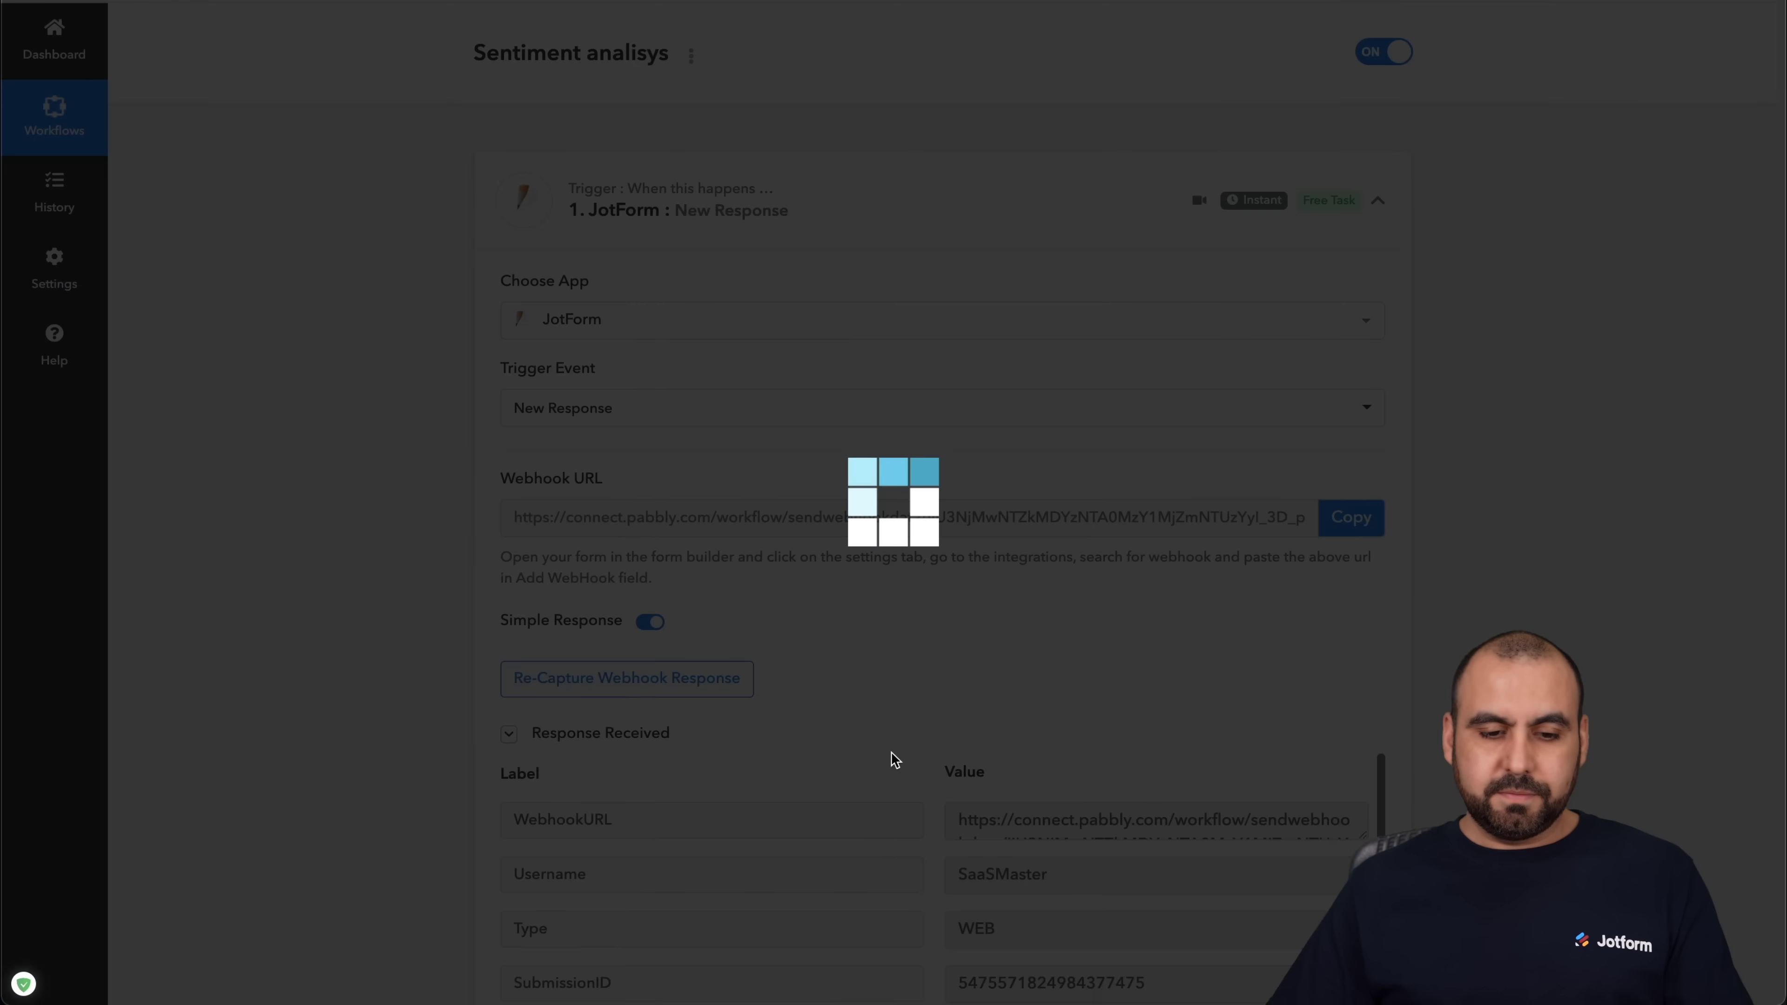
Review the captured 'Absolutely terrible!' Suggestions submission, then expand step 2's app chooser.
scroll(890, 751, down, 3)
scroll(890, 751, down, 1)
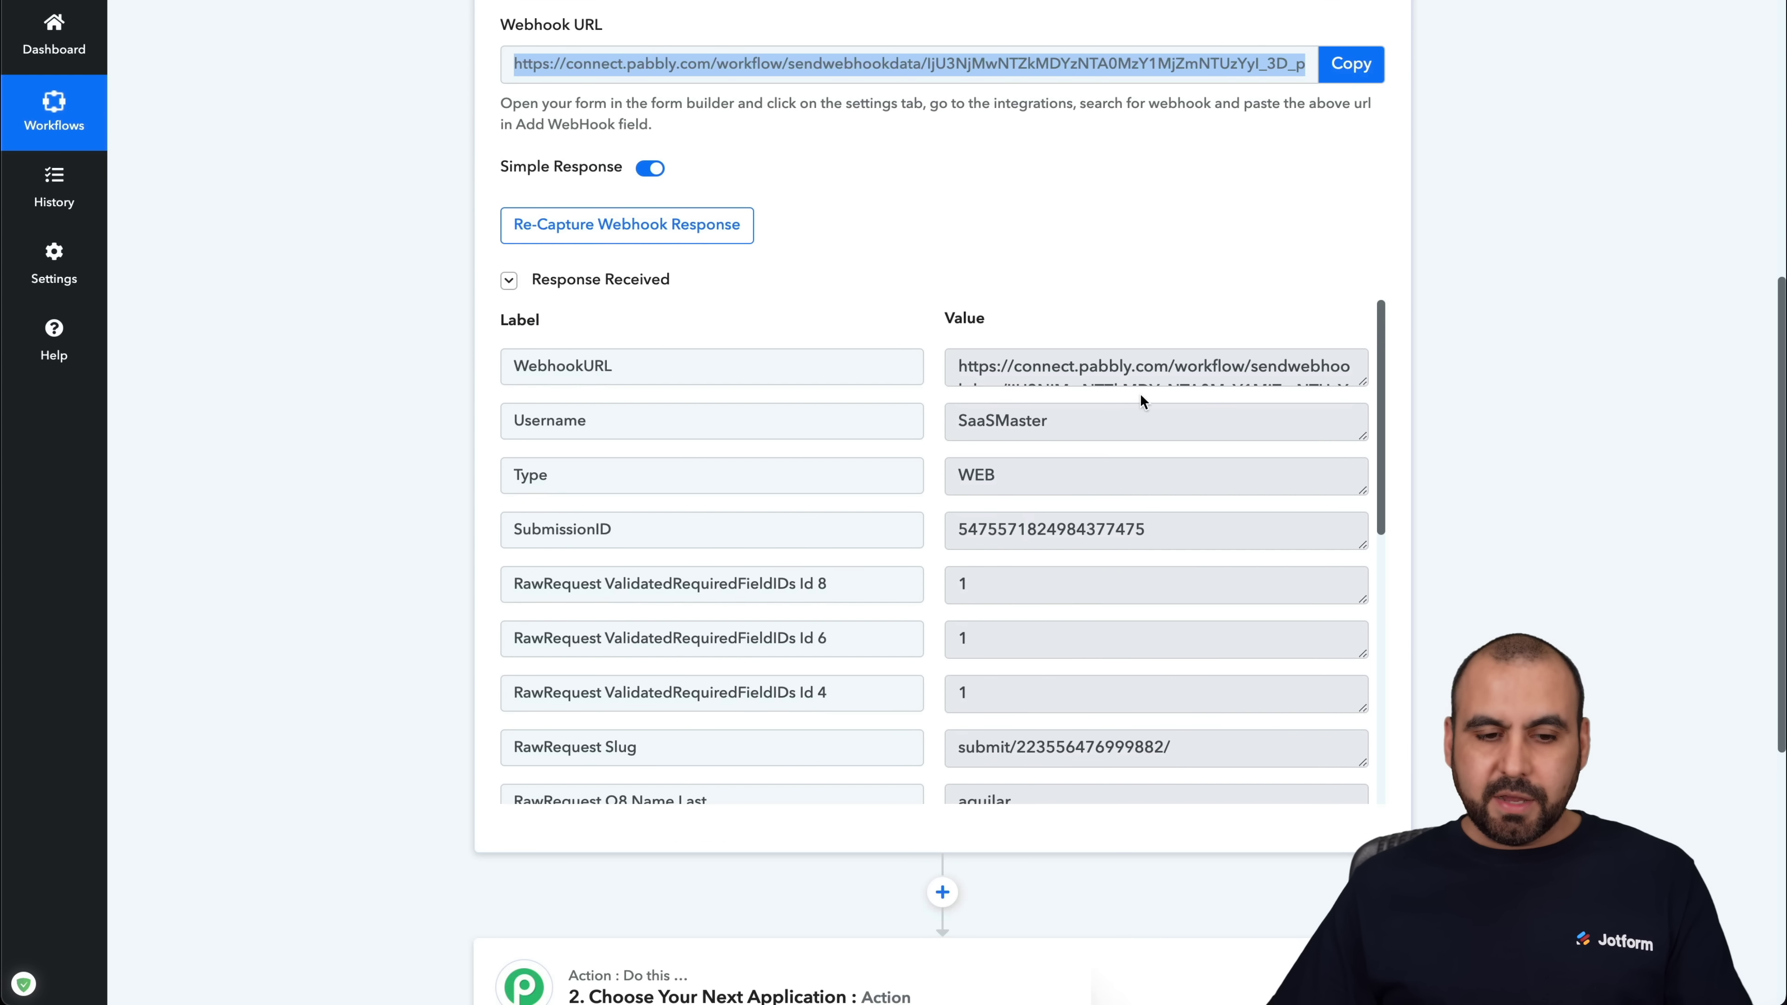
scroll(1032, 701, down, 5)
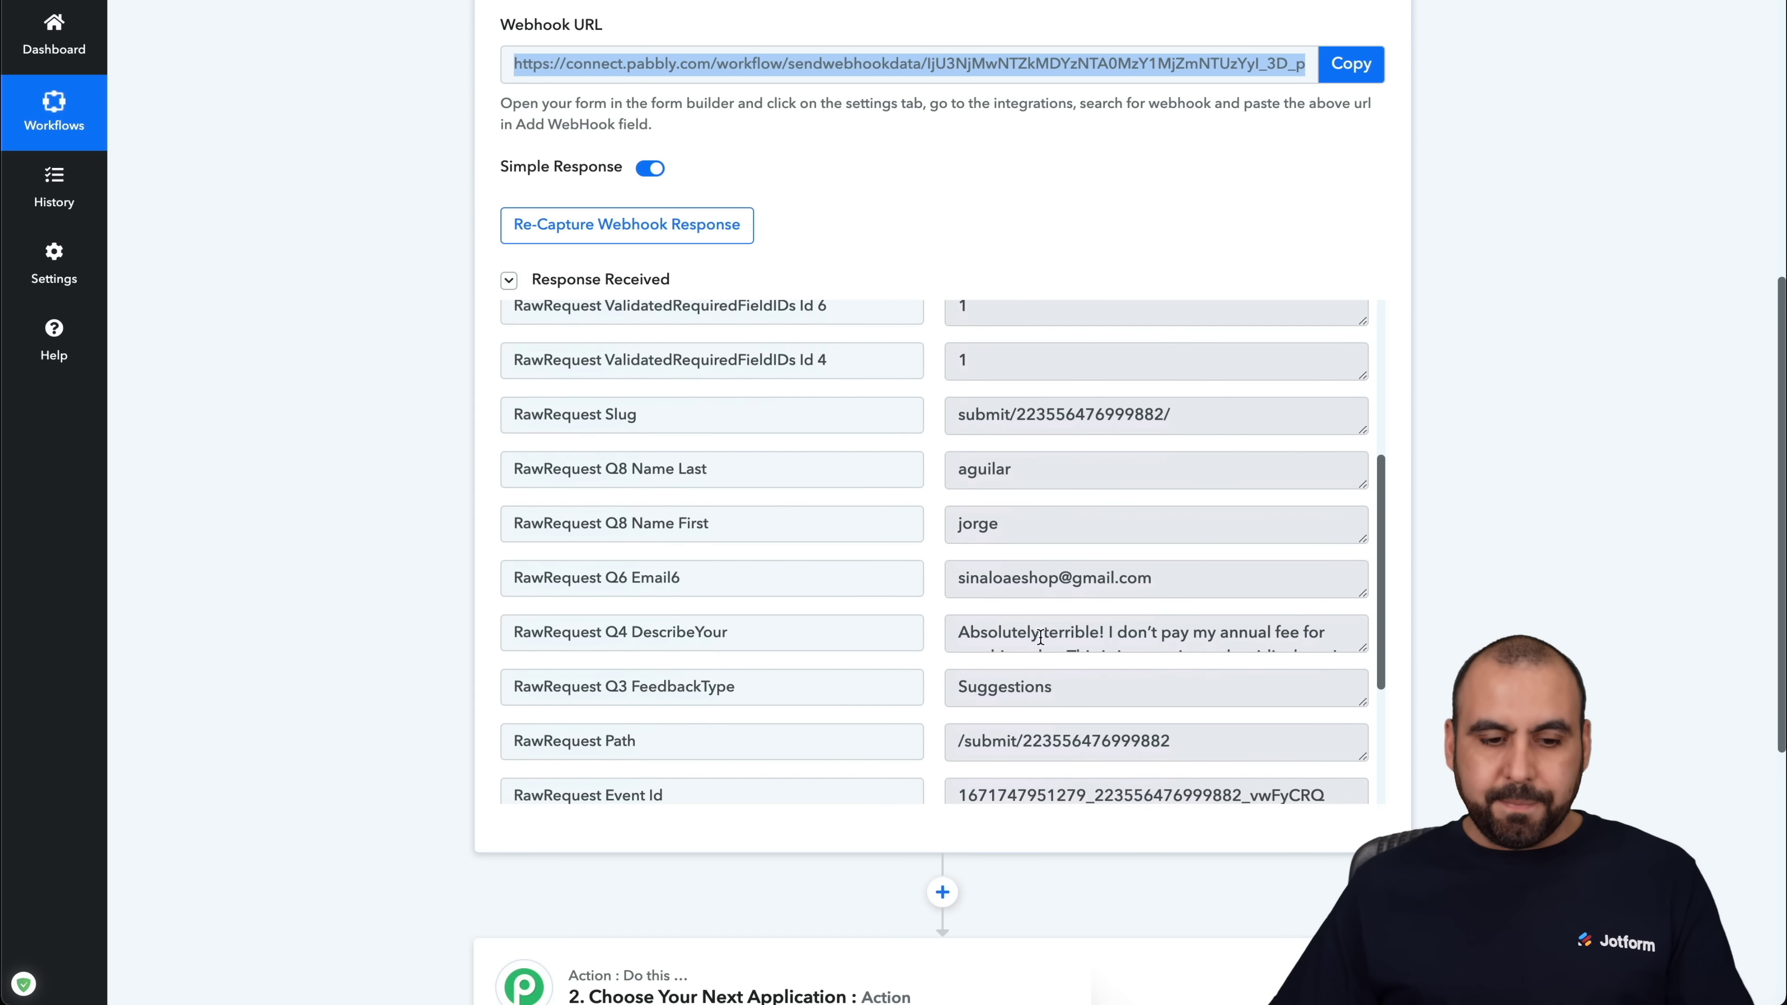
scroll(1040, 626, down, 2)
scroll(1041, 612, down, 1)
scroll(1058, 584, up, 3)
scroll(1058, 583, down, 2)
scroll(1058, 583, up, 2)
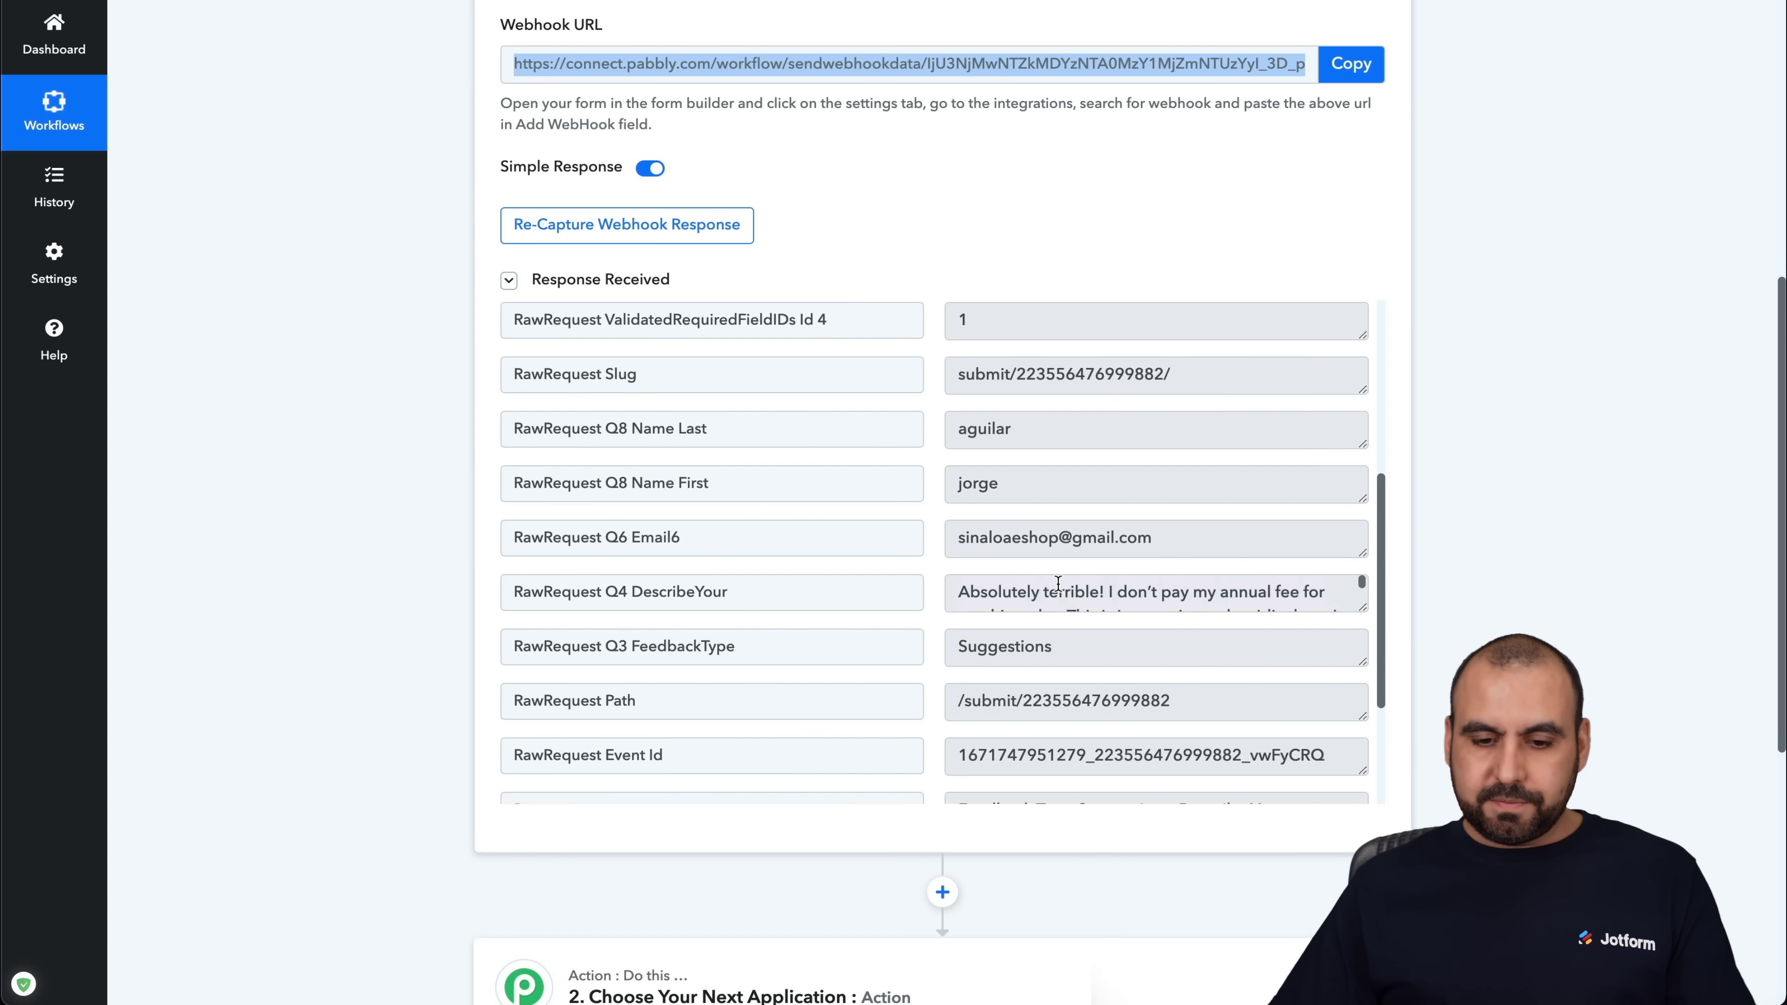
click(1420, 584)
scroll(1420, 592, down, 8)
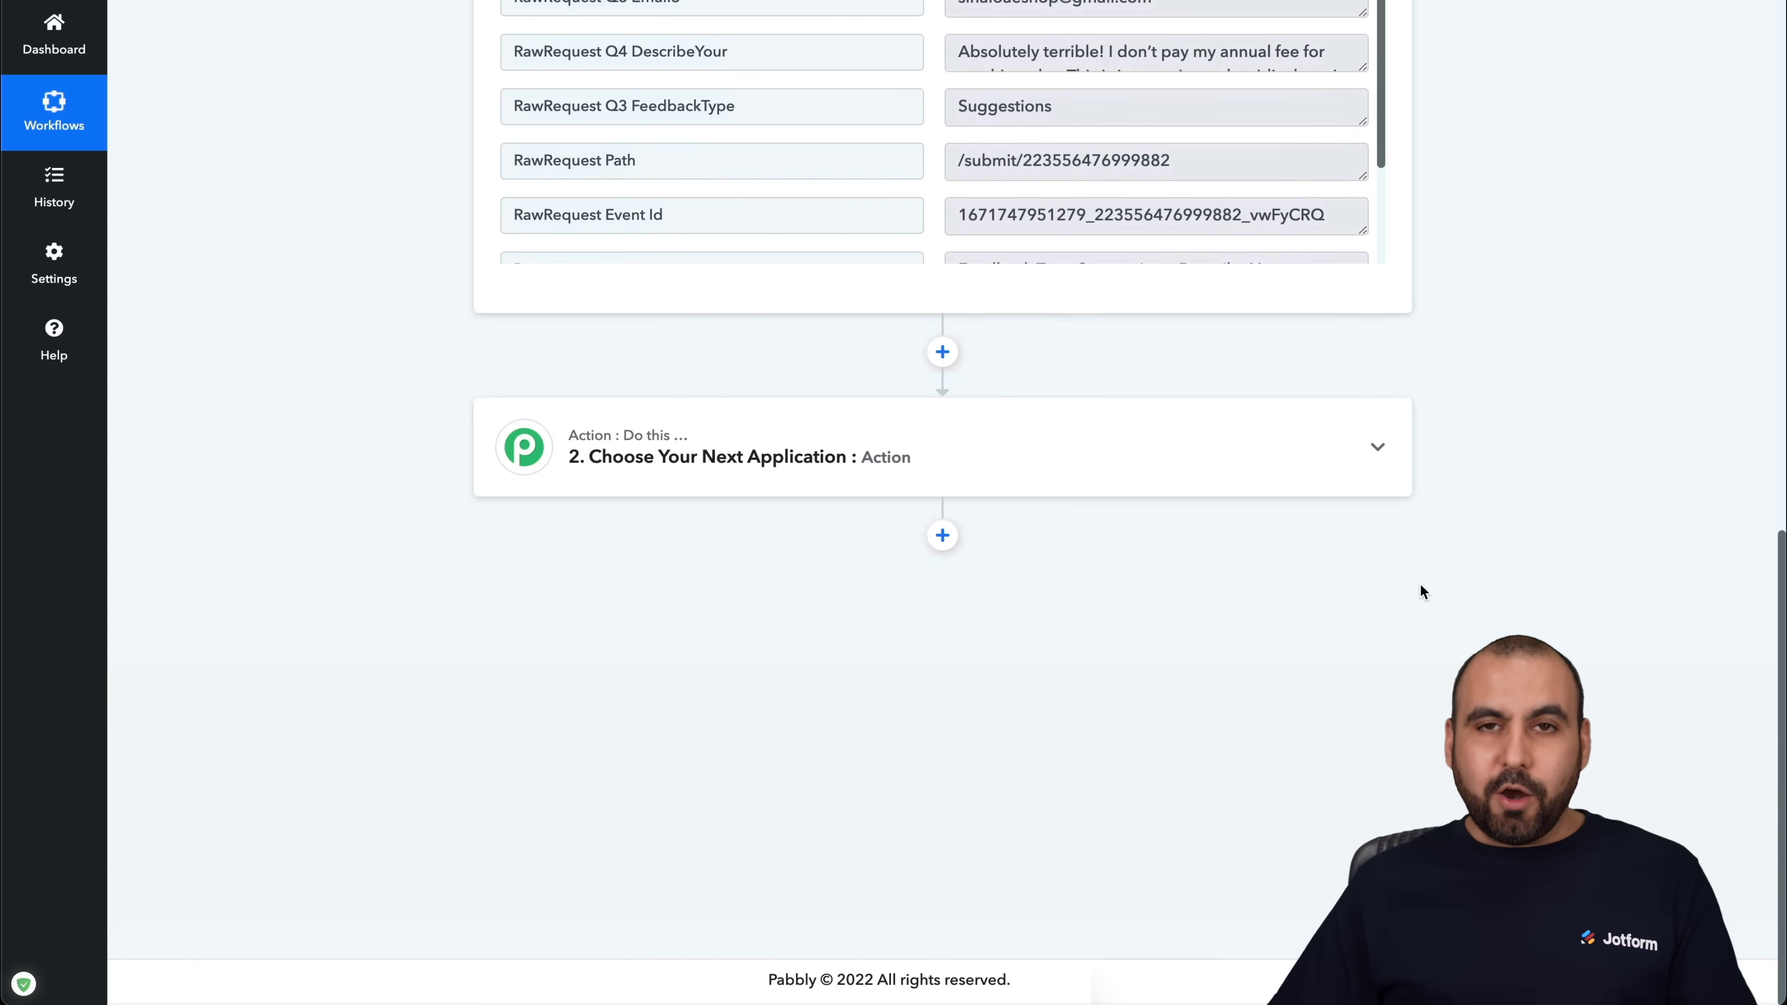
click(1020, 470)
Set the action to OpenAI Generate Content and choose Add New Connection for the account.
click(802, 571)
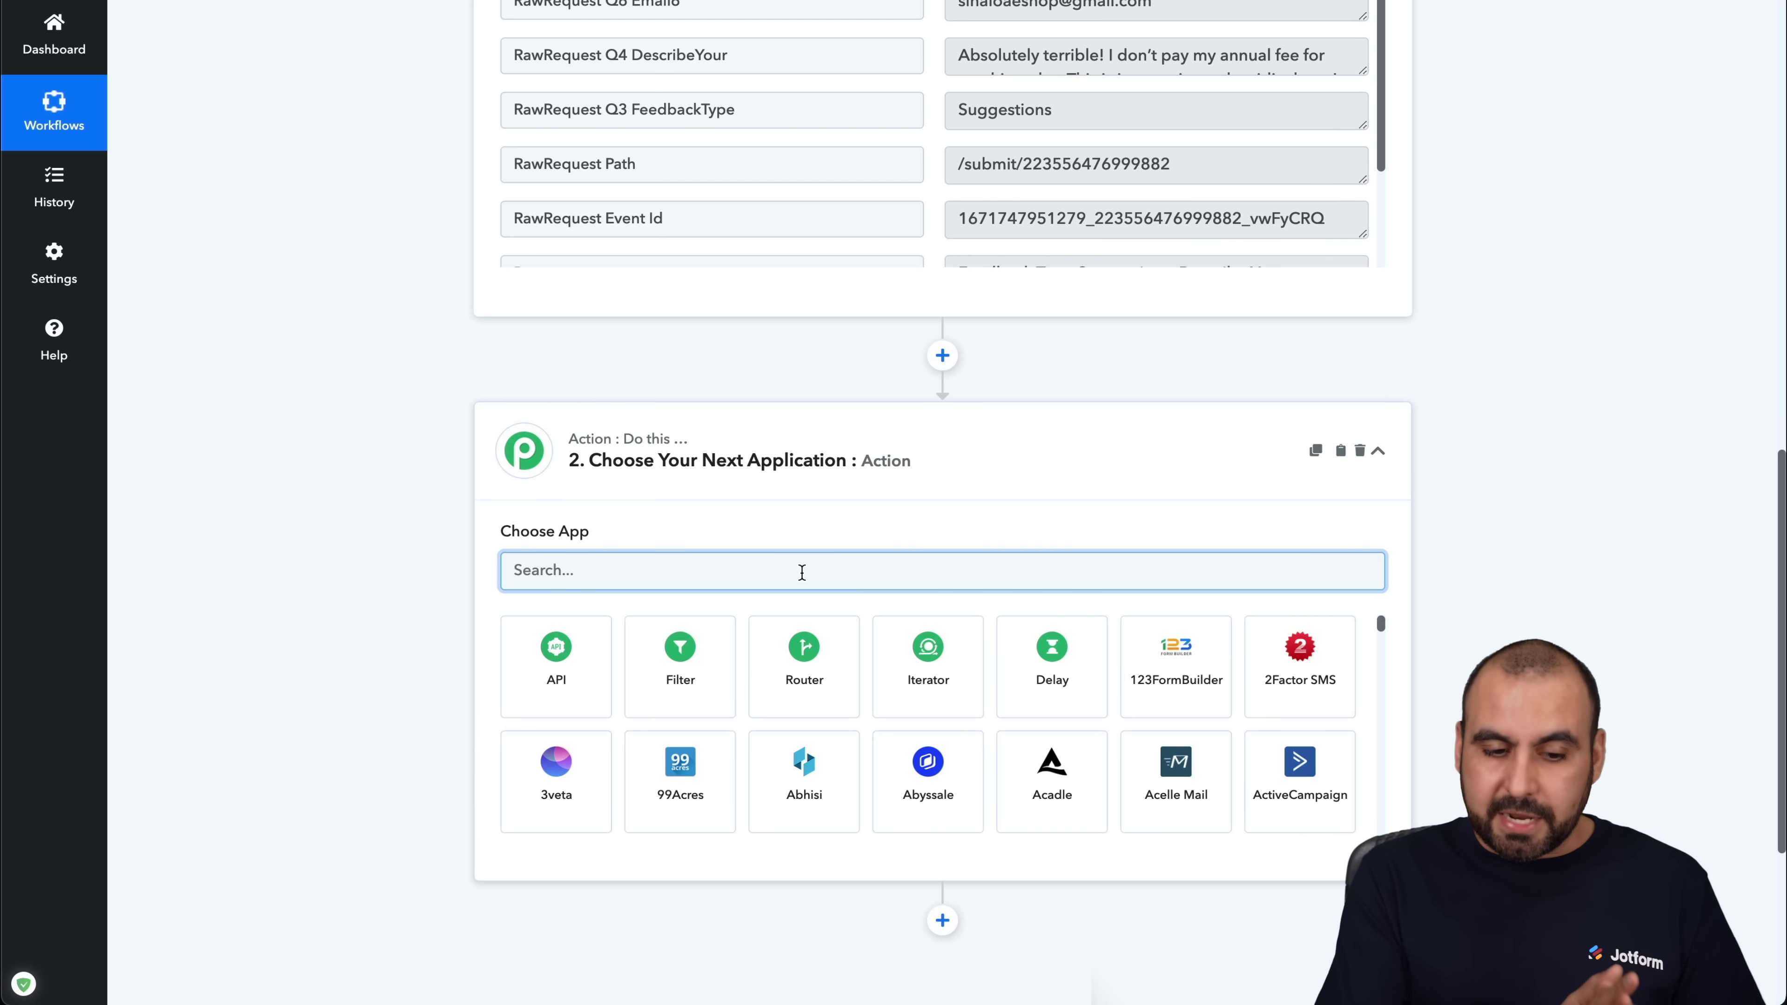
text(open)
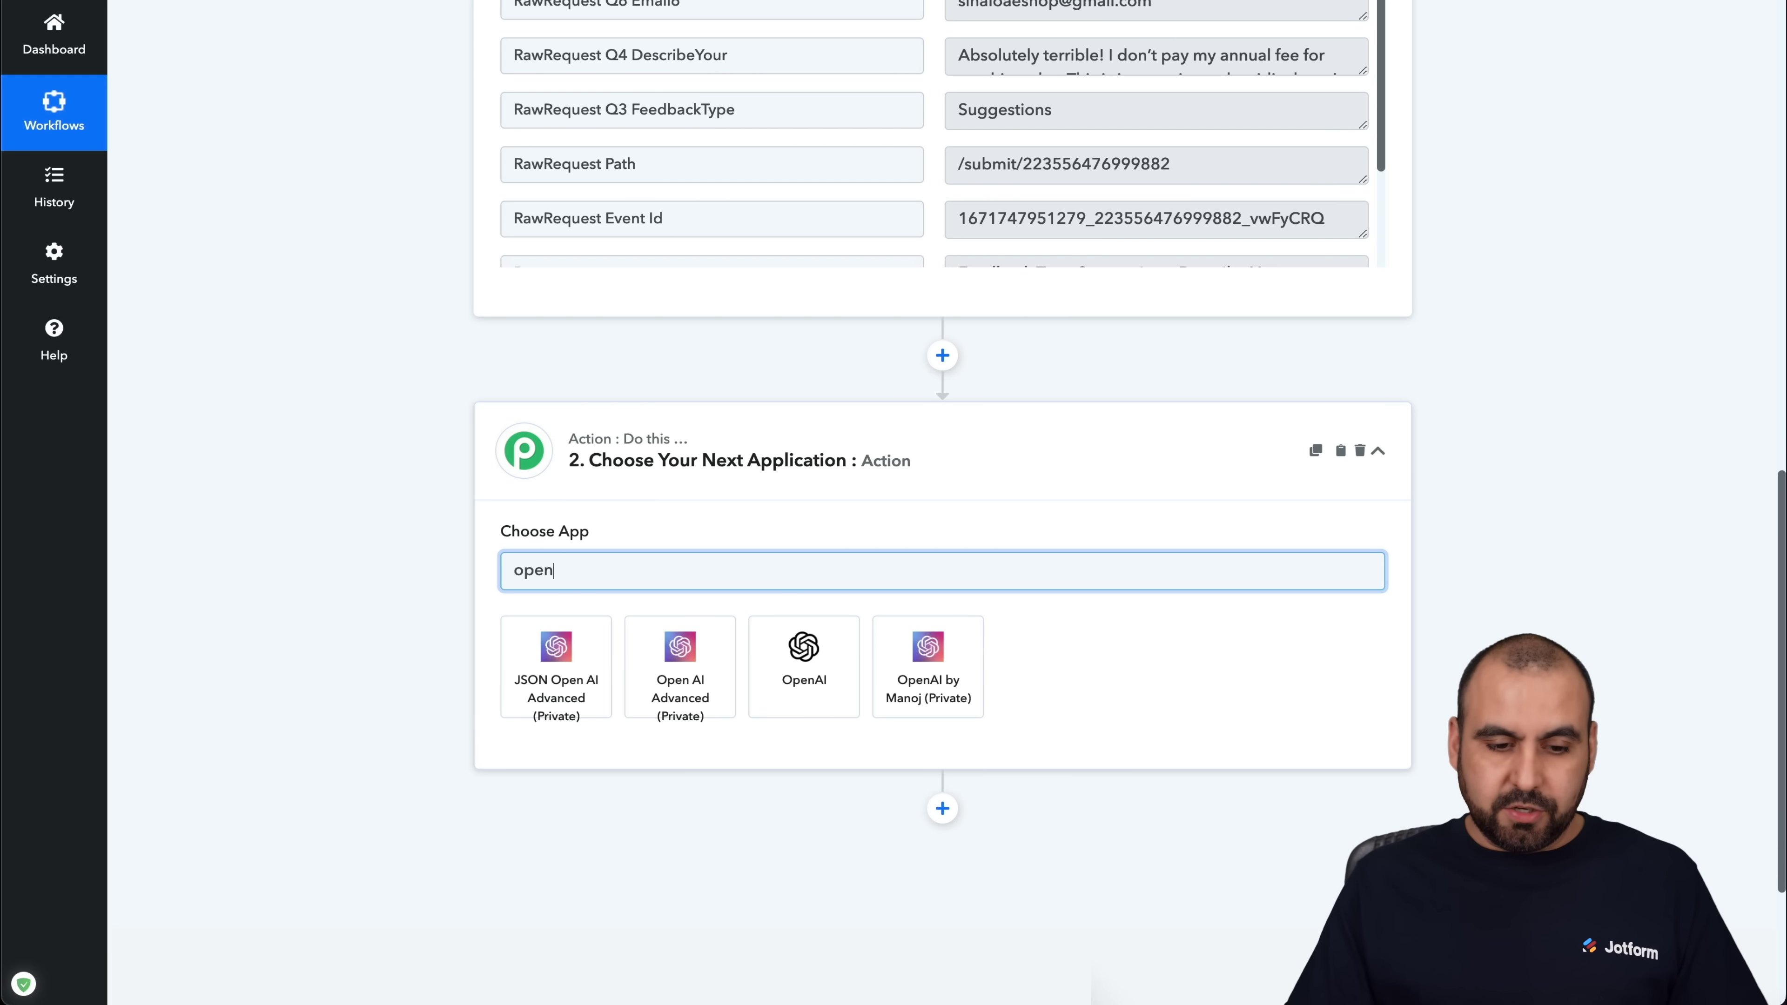
click(794, 706)
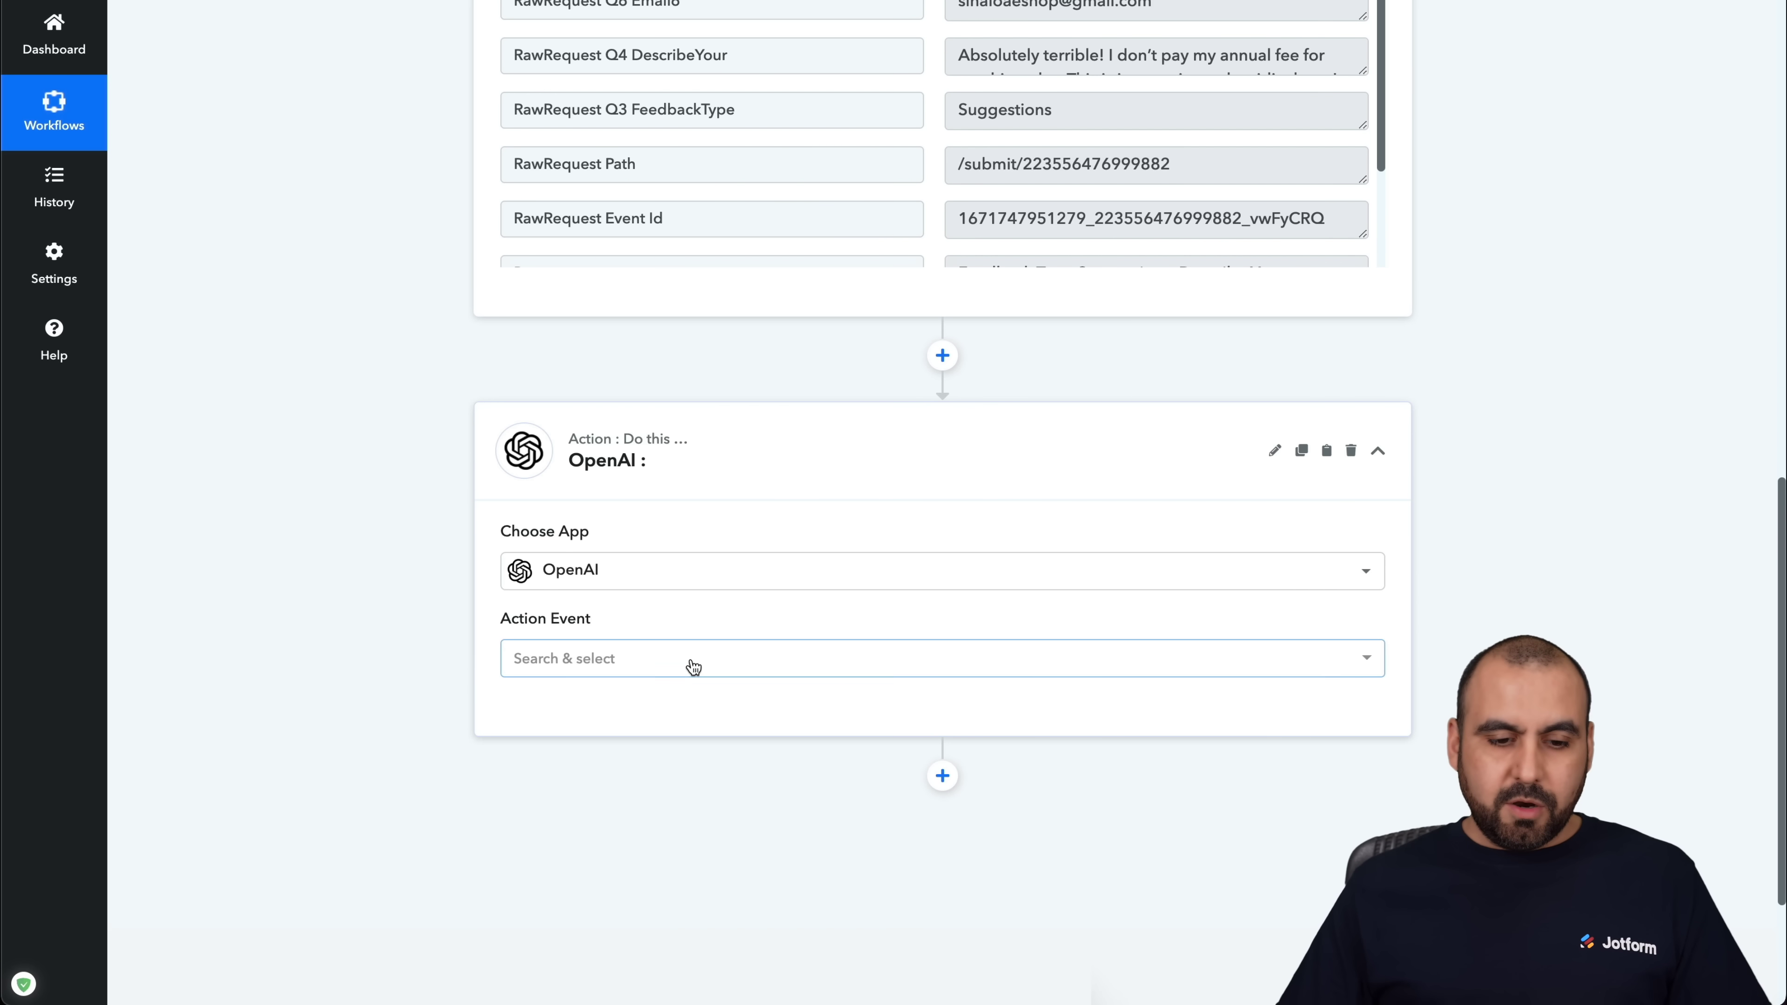
click(693, 663)
click(615, 758)
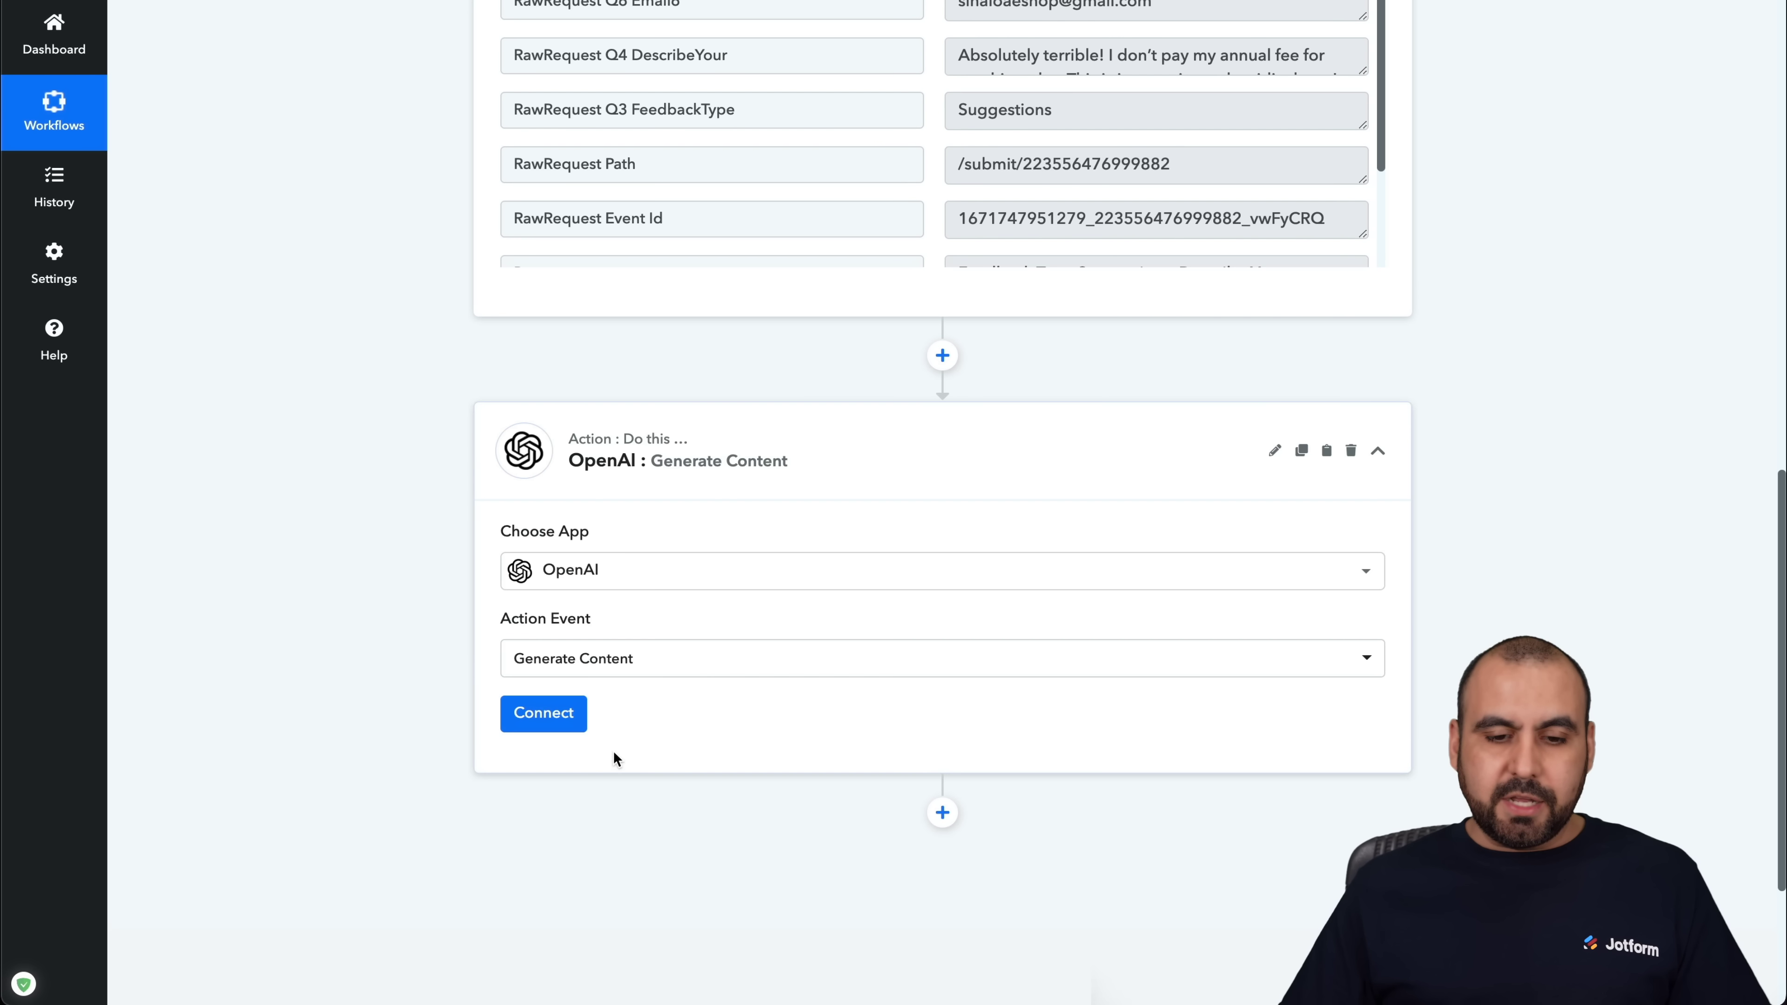
click(577, 715)
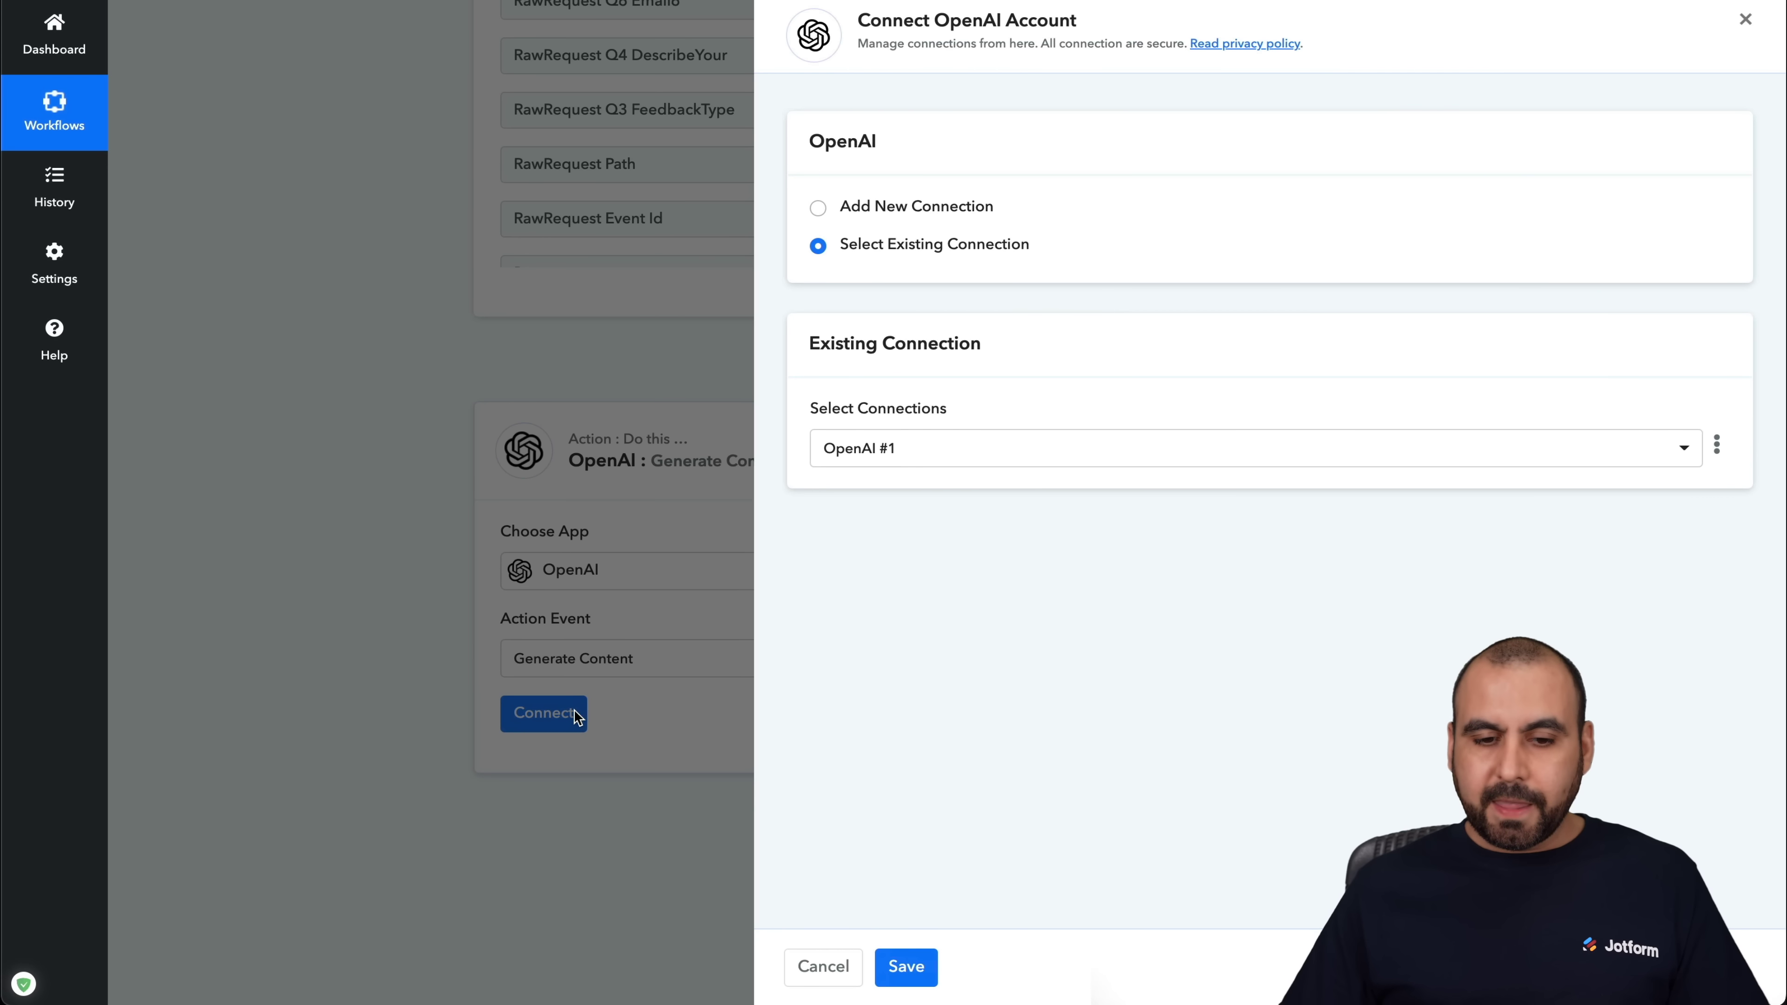
click(942, 211)
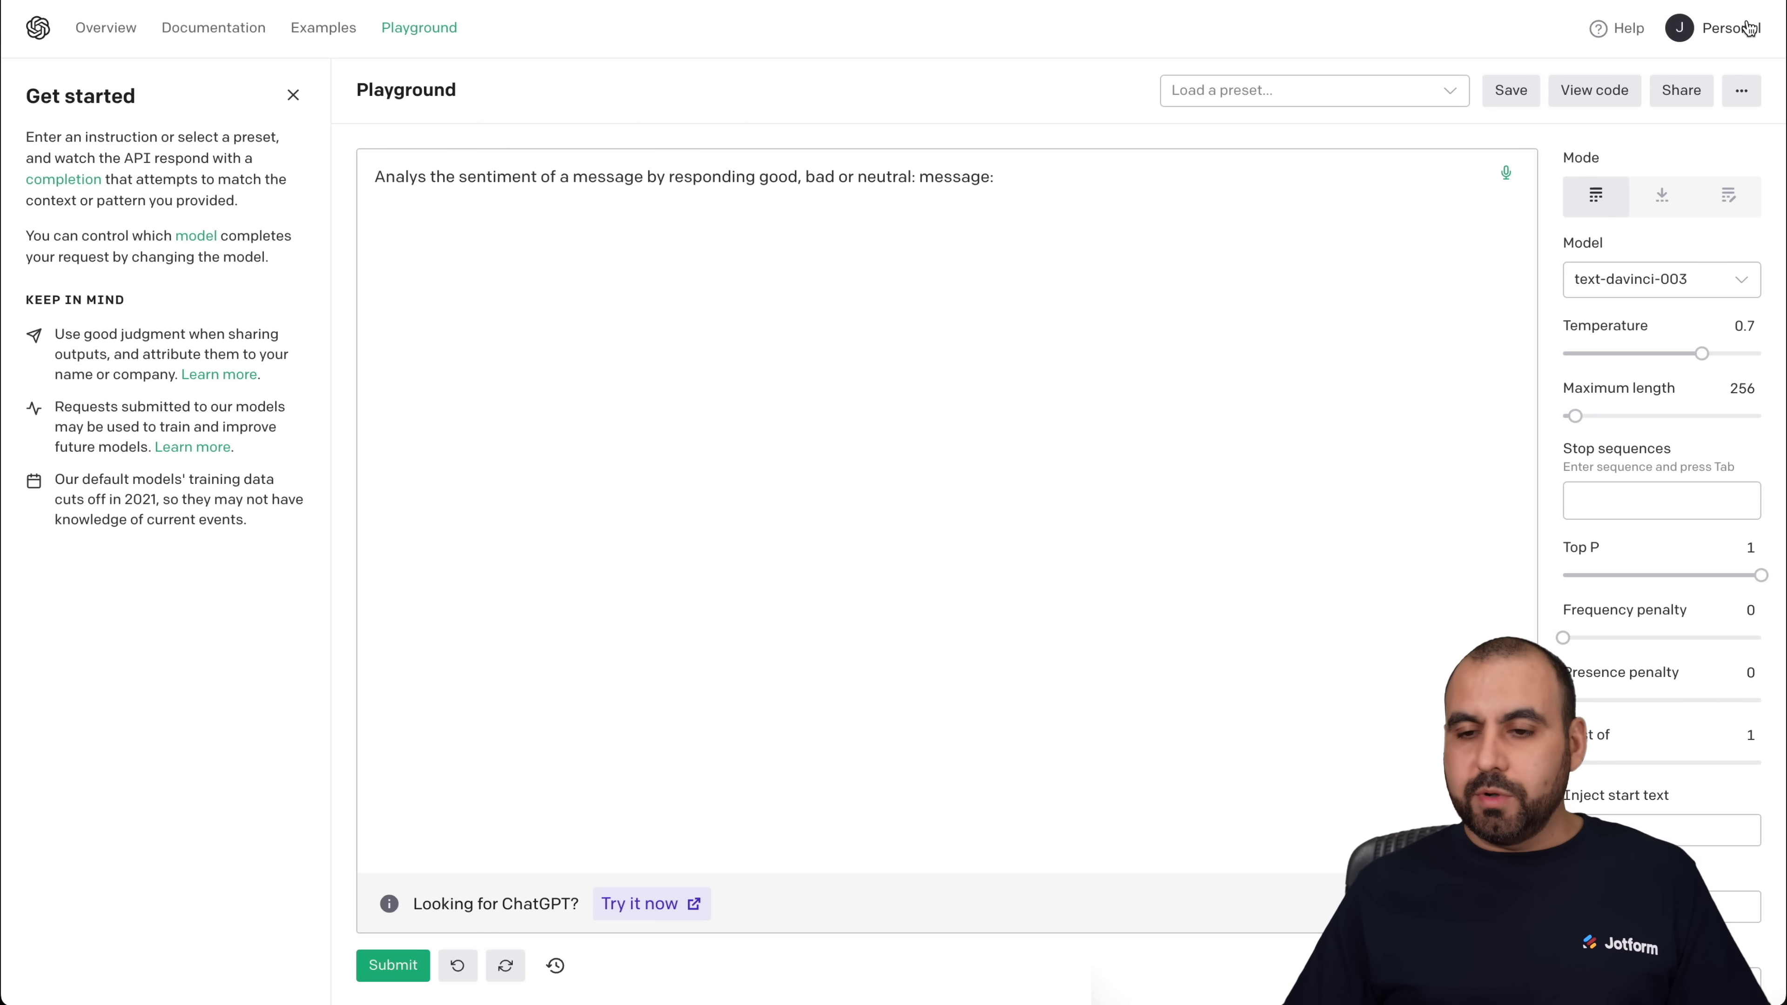
click(1731, 30)
click(1618, 174)
click(1070, 112)
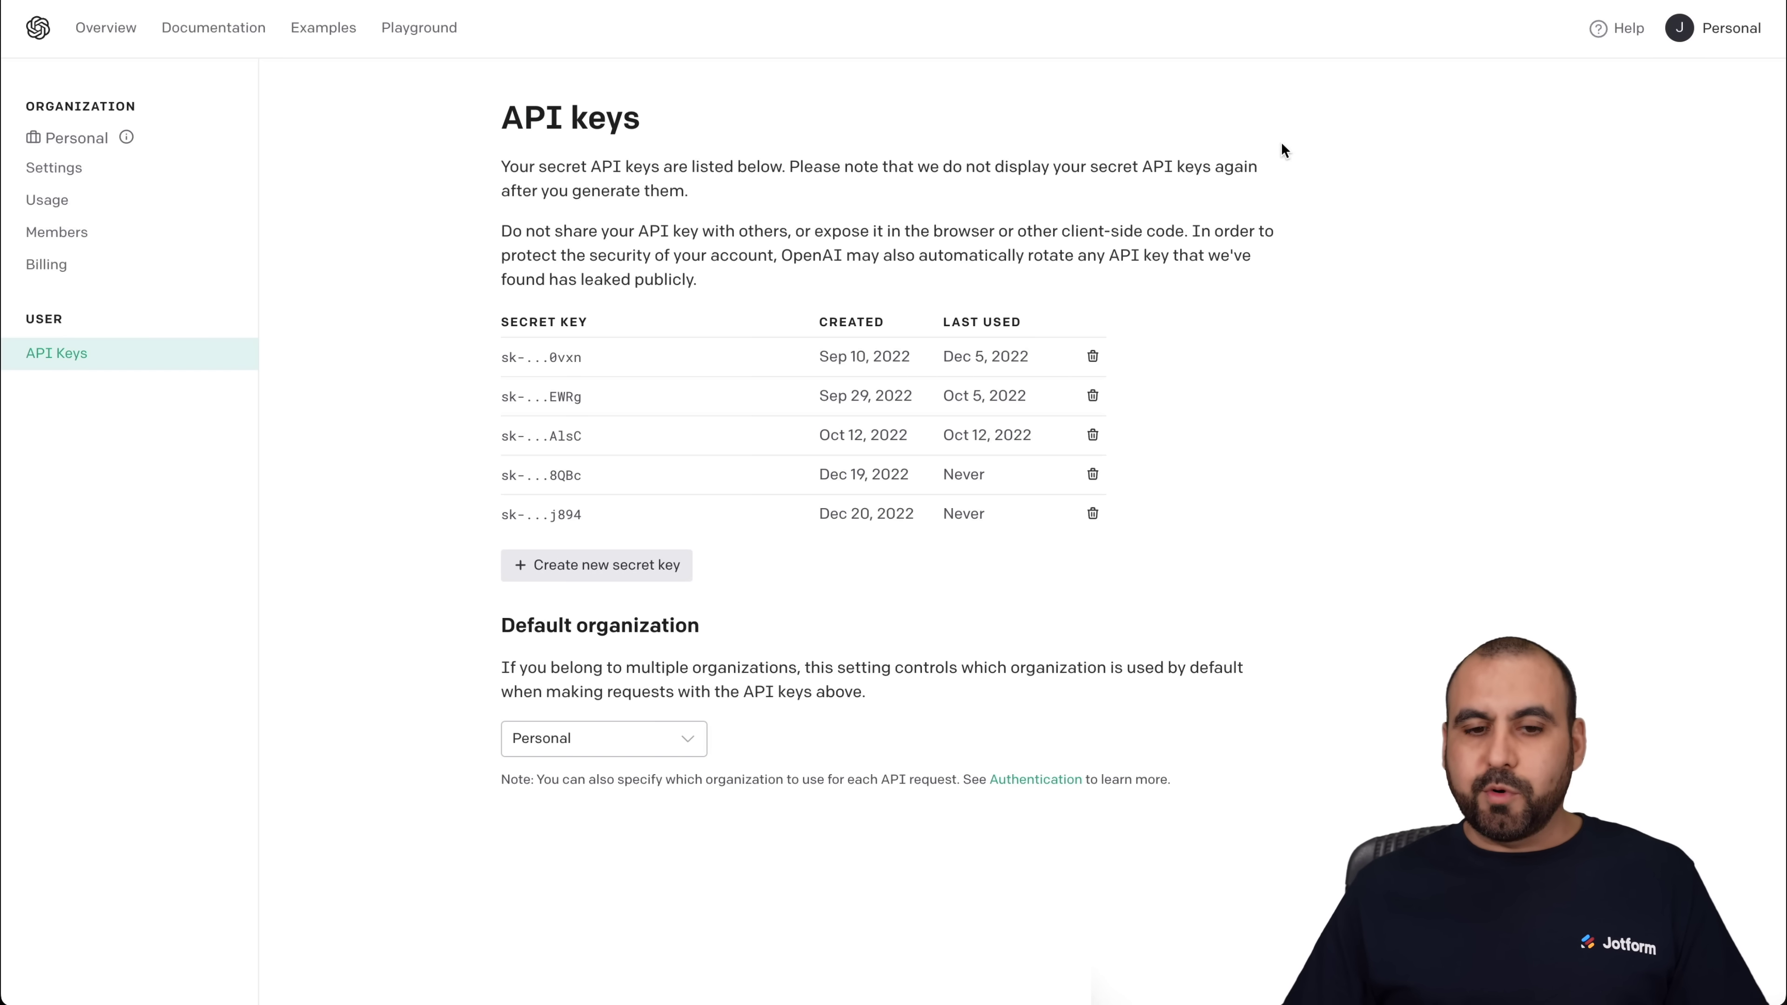
key(alt+Left)
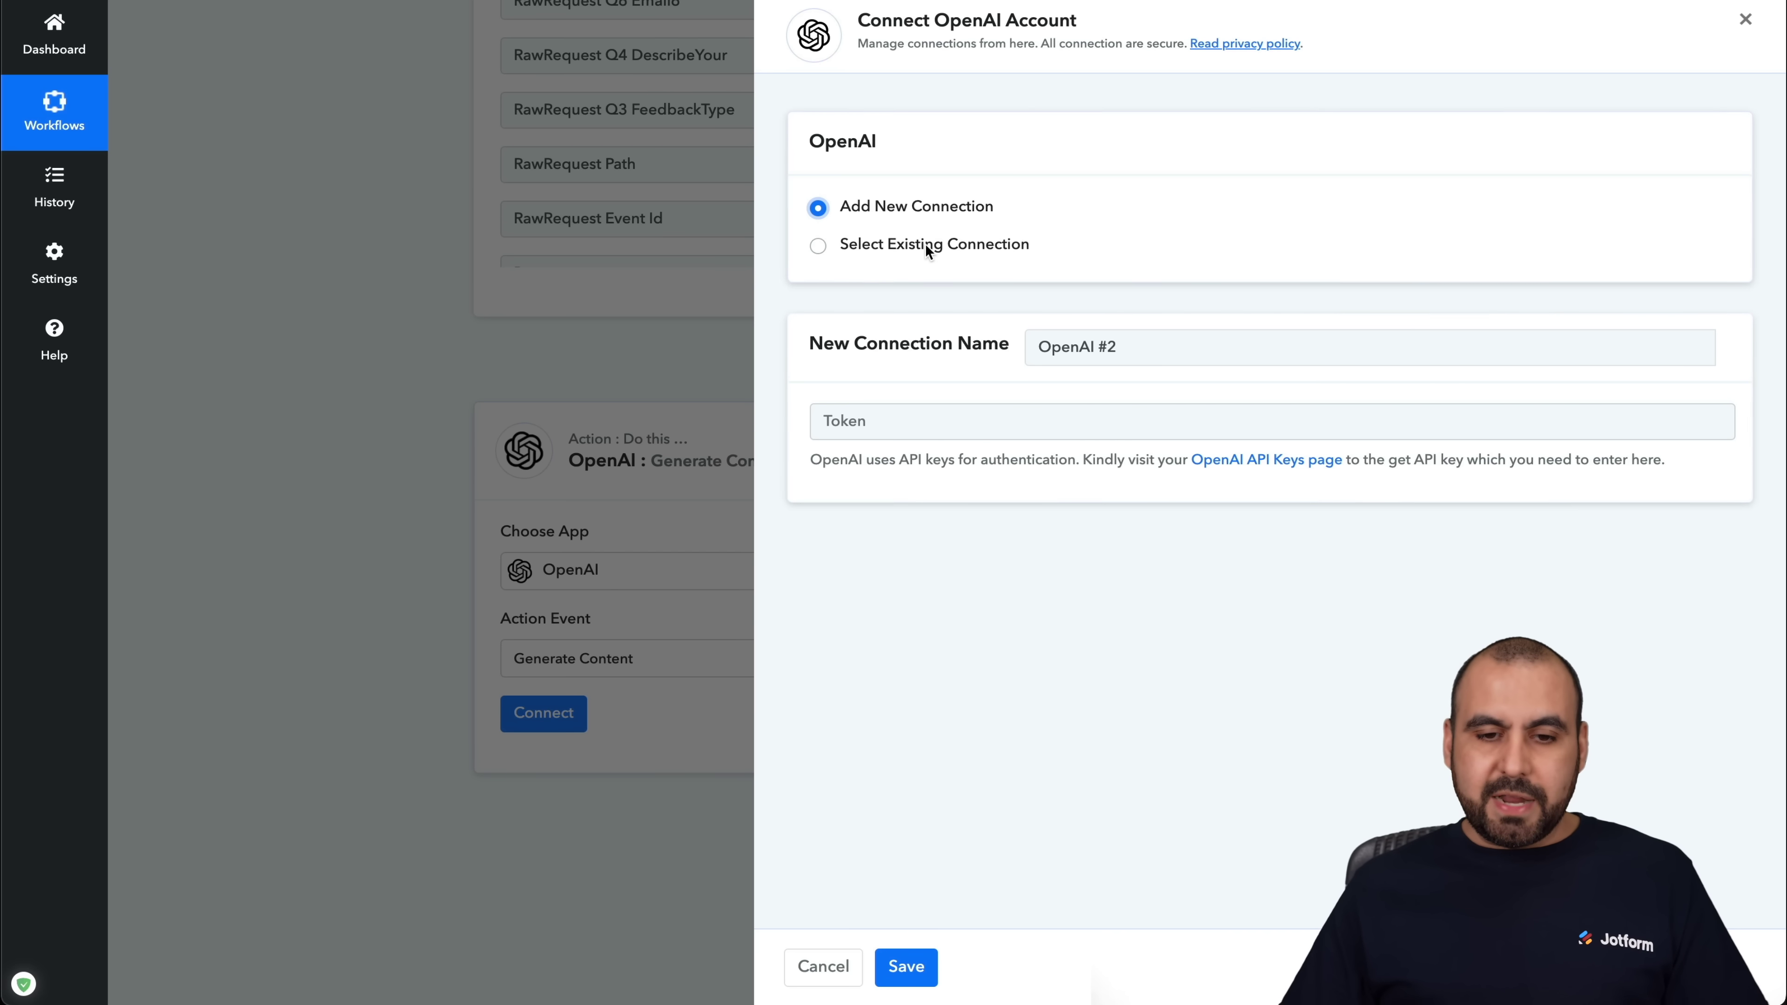
Save the OpenAI step with existing connection OpenAI #1 and select model text-davinci-003.
click(926, 243)
click(902, 967)
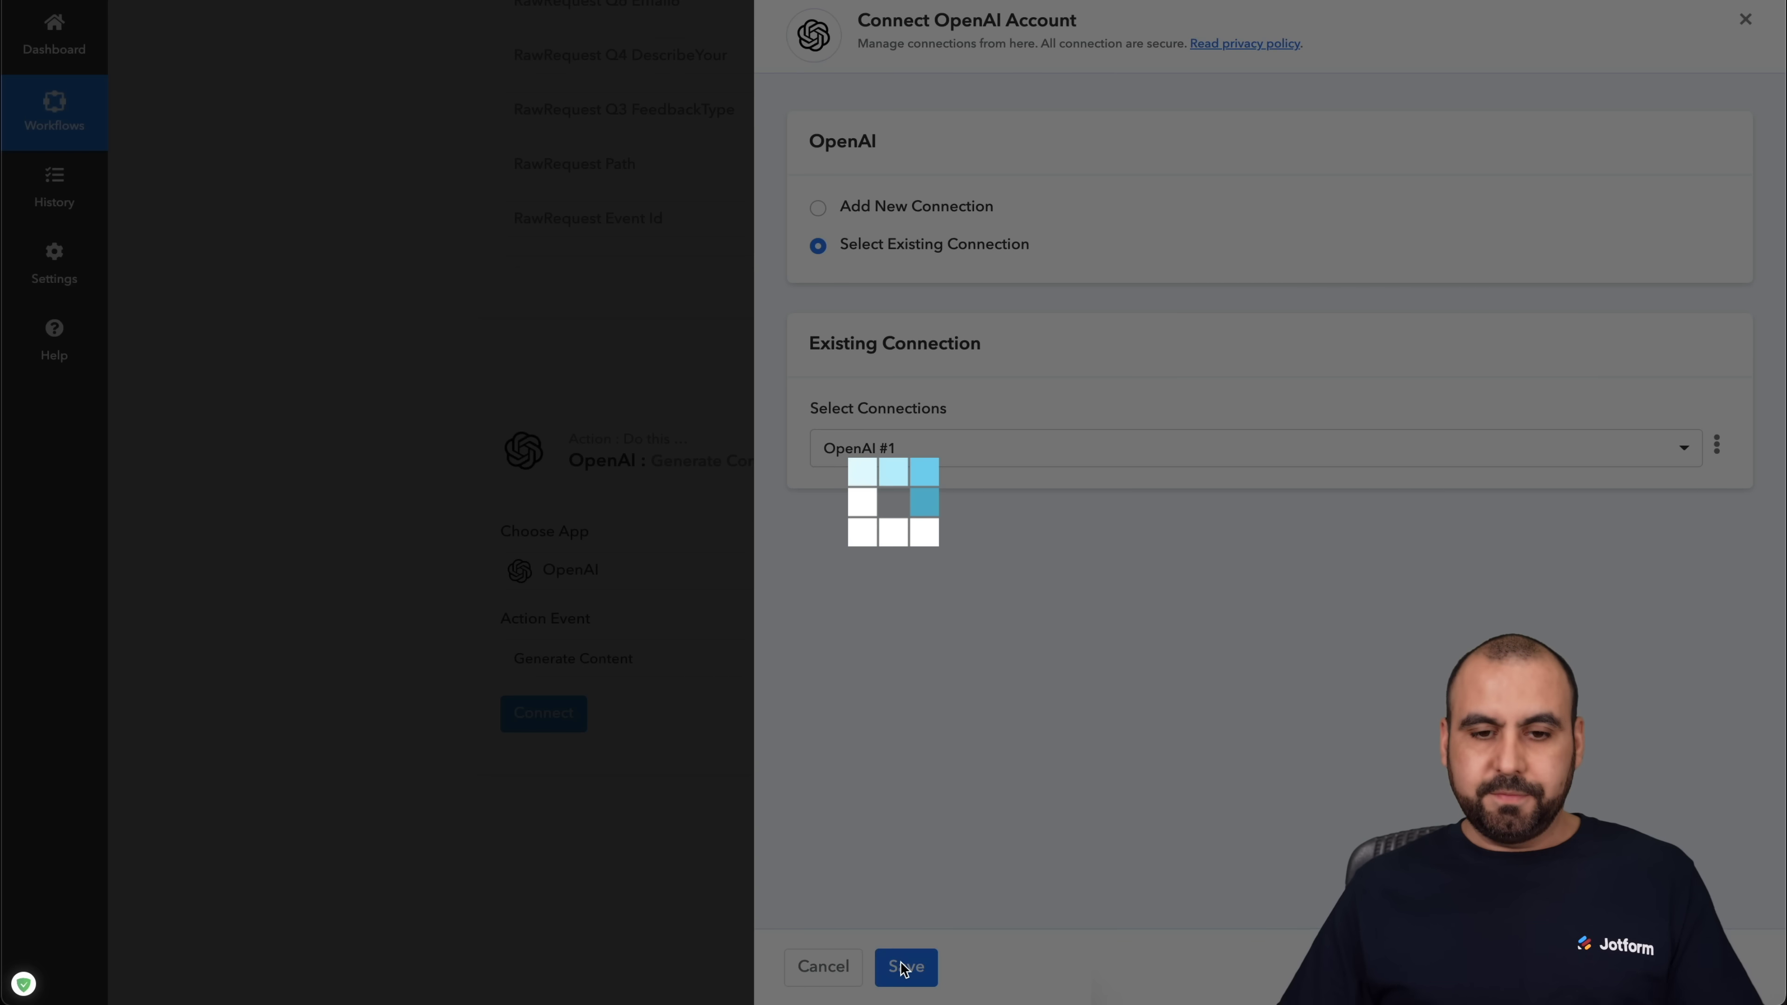
scroll(879, 774, down, 6)
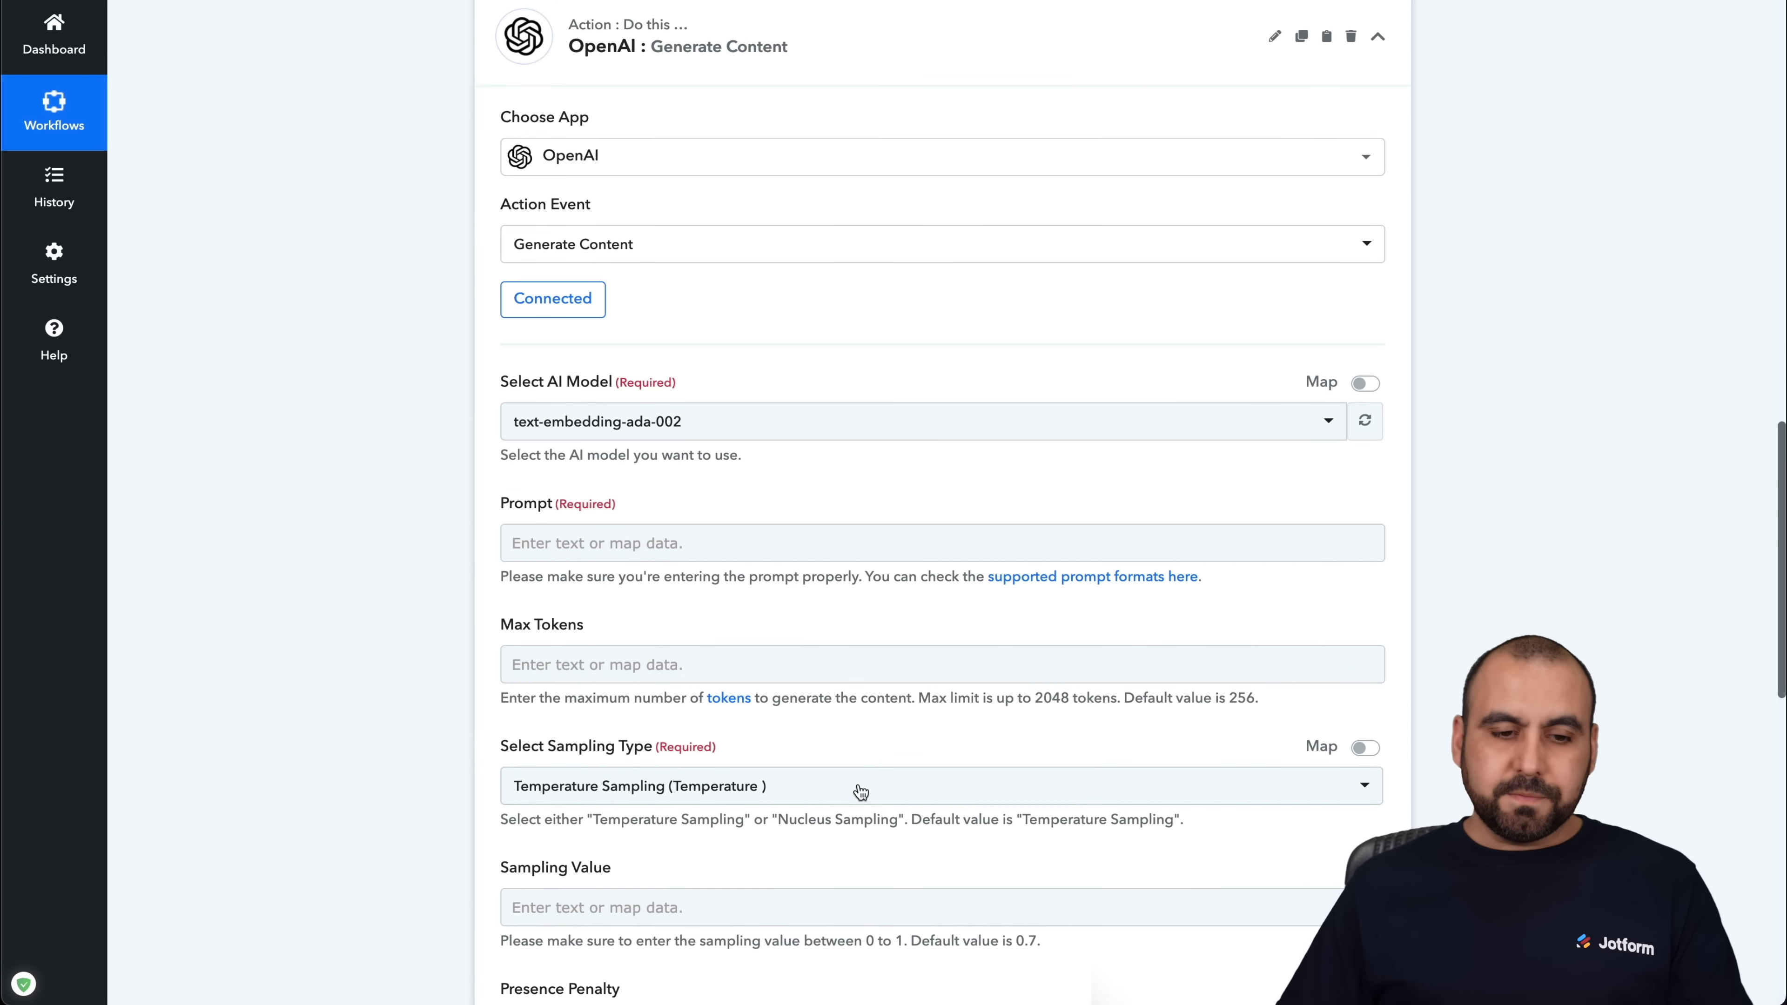
click(665, 355)
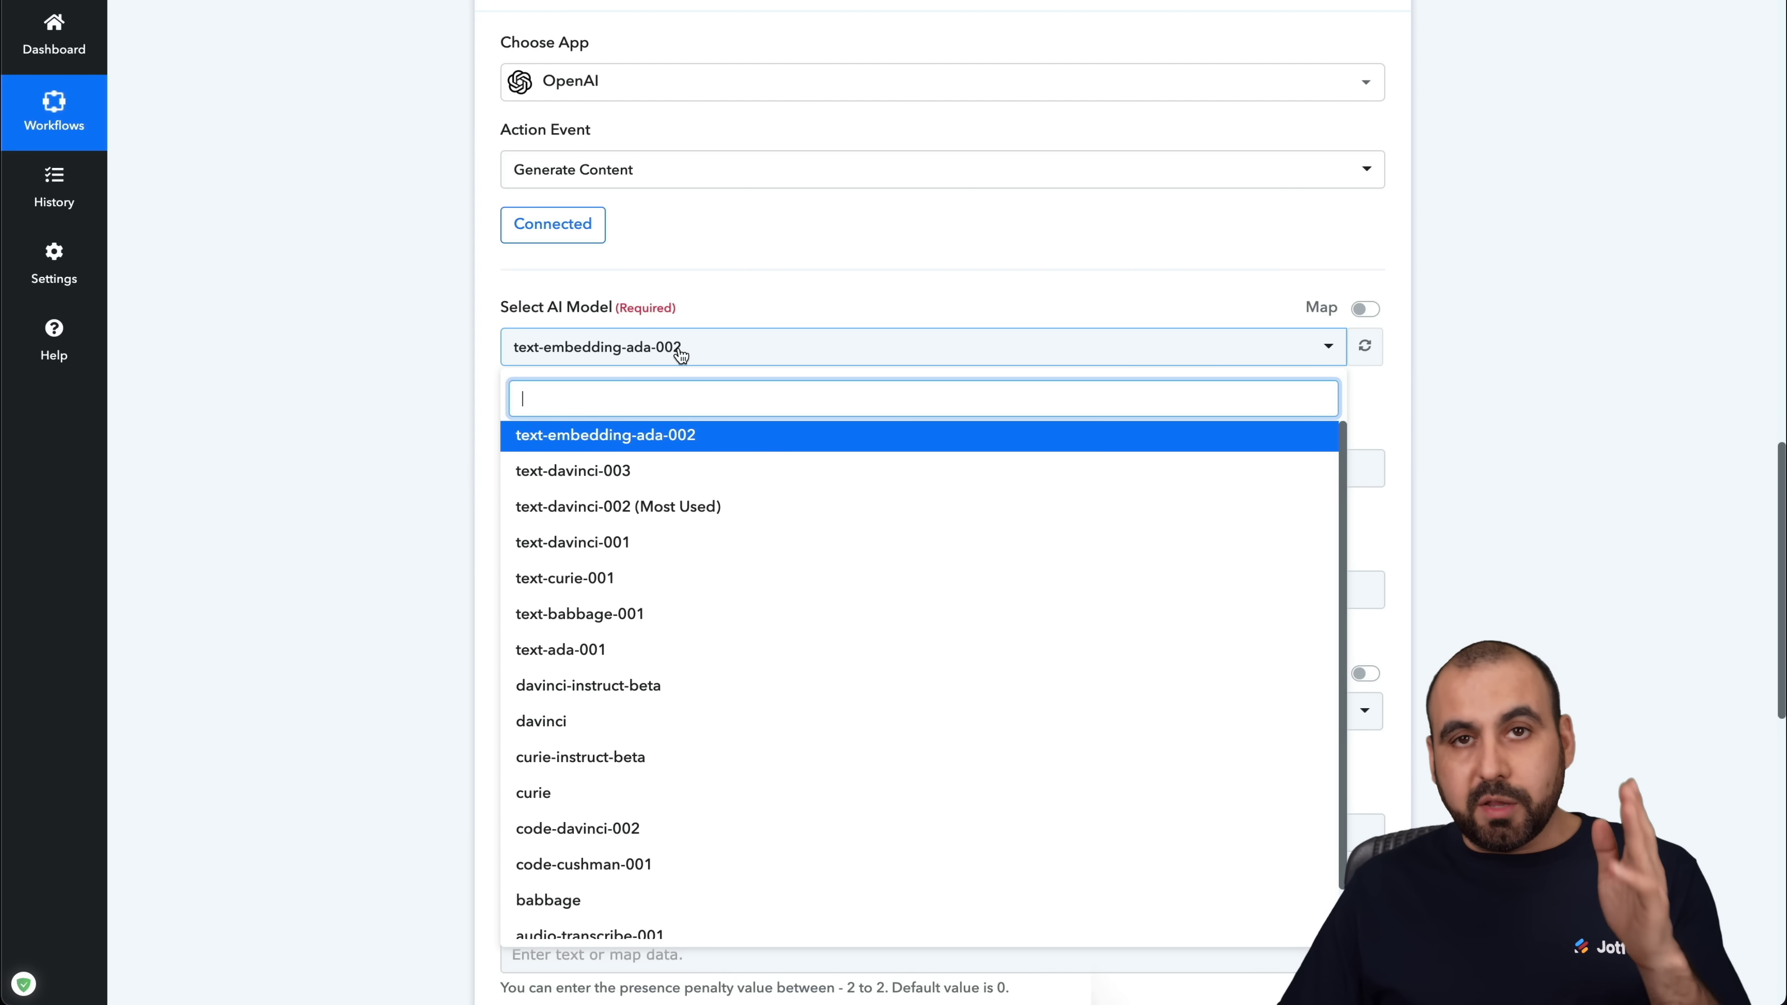
click(619, 471)
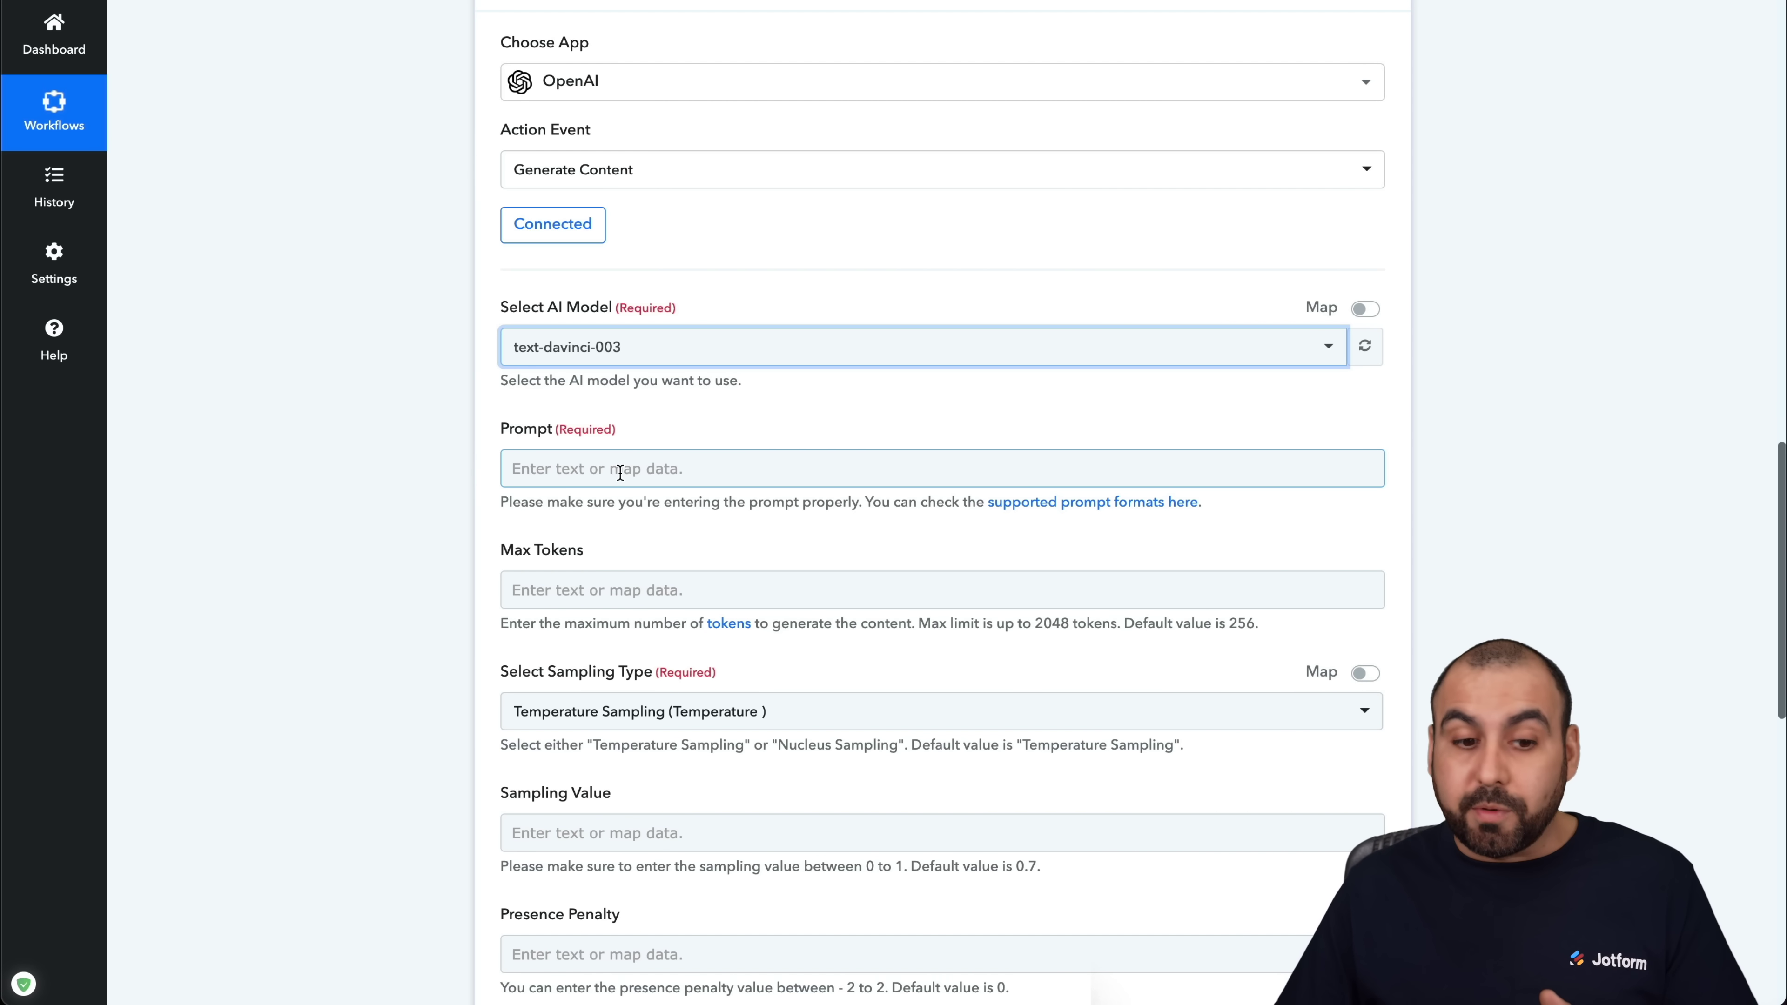
click(666, 361)
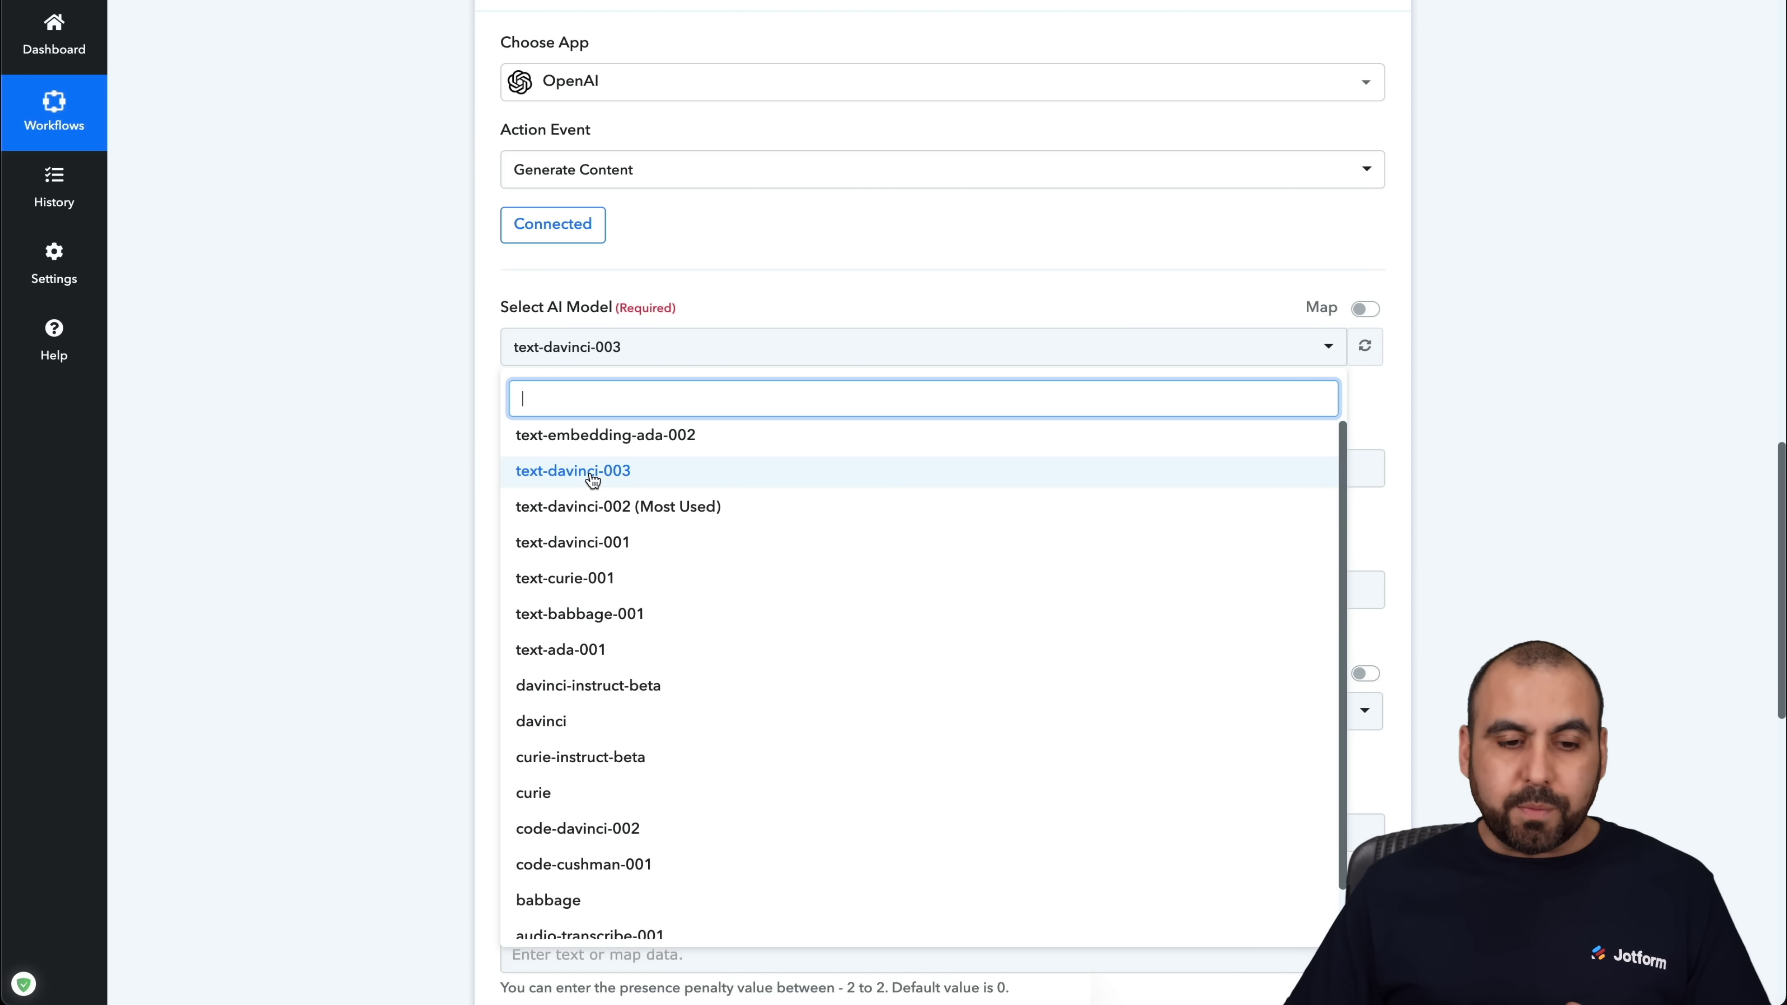
click(634, 479)
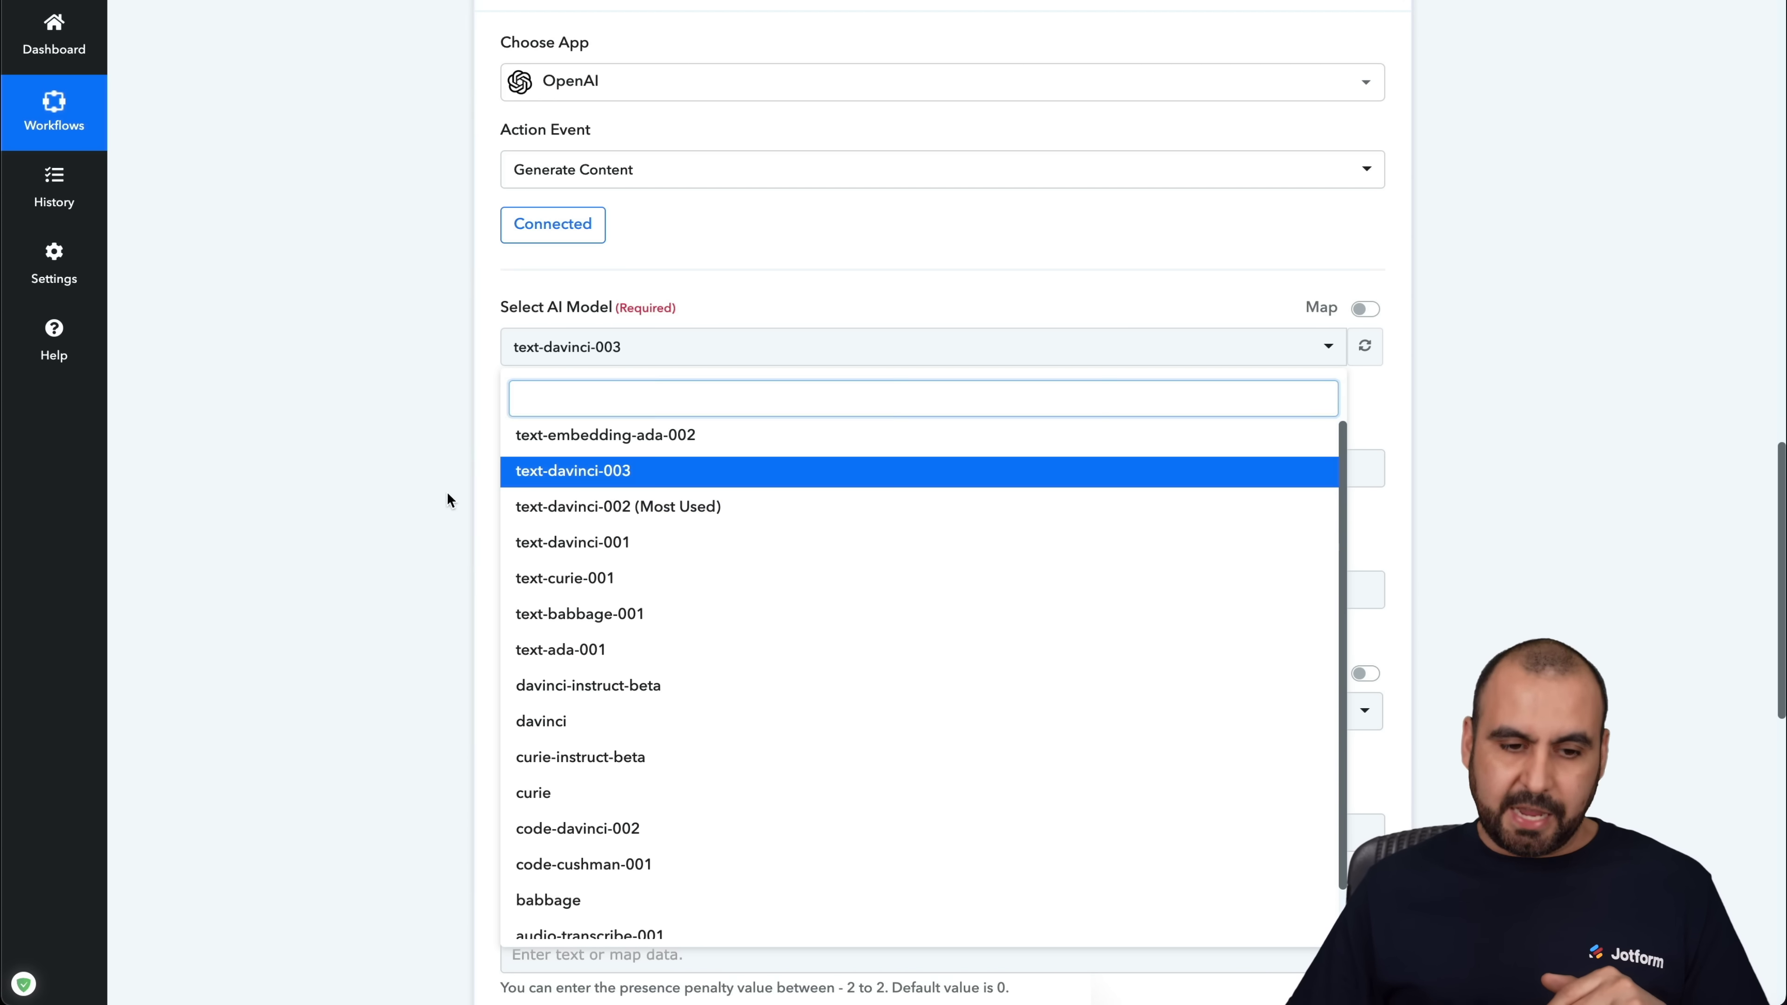
click(598, 468)
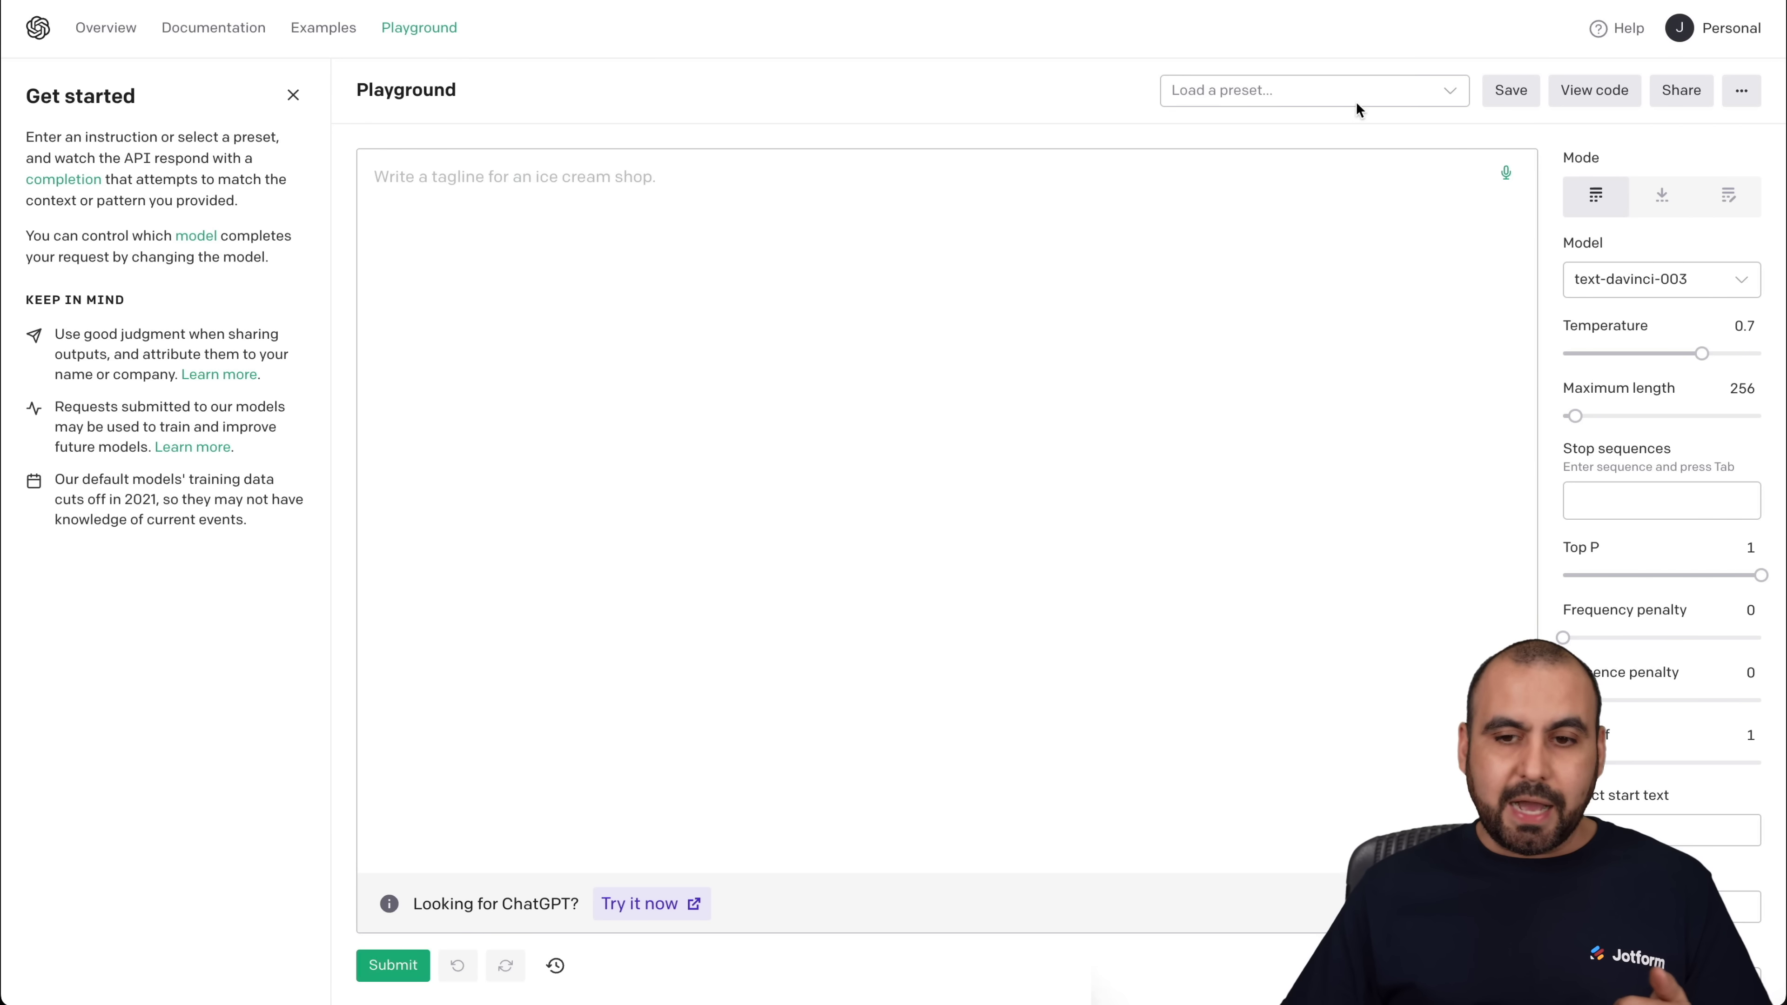
Load the Sentiment analisys preset, join its prompt into one line ending 'message:', and copy it.
click(1425, 89)
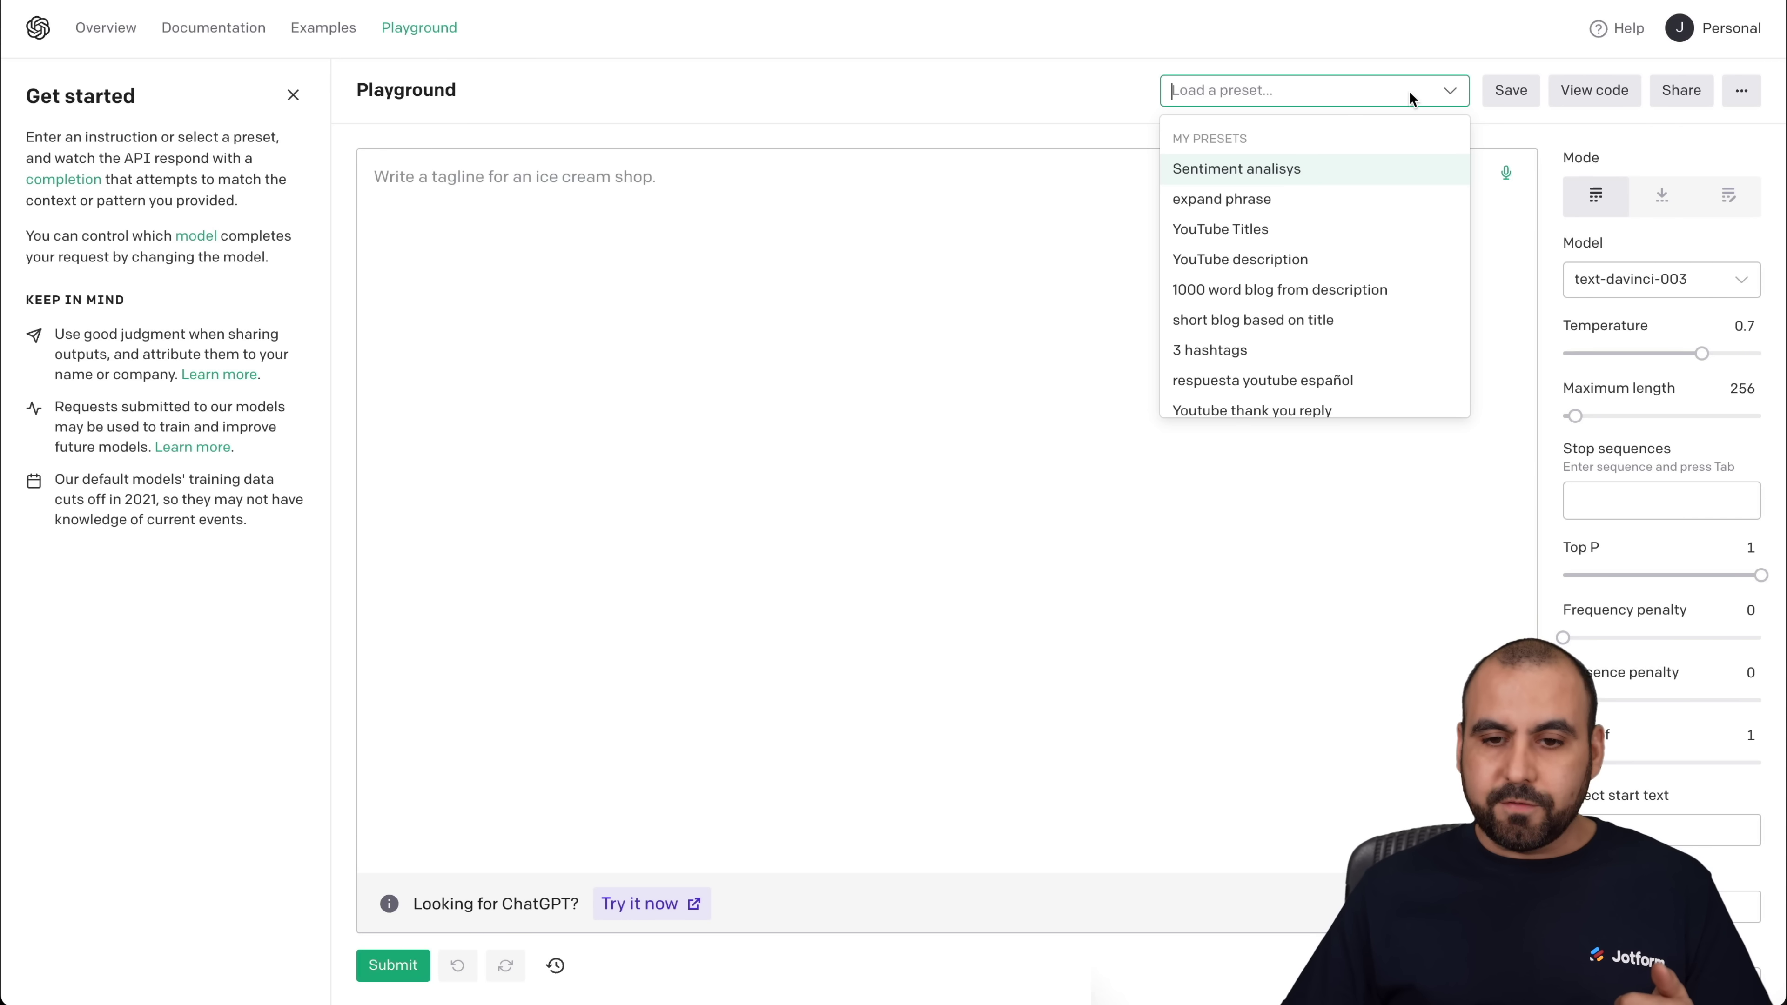
click(1281, 169)
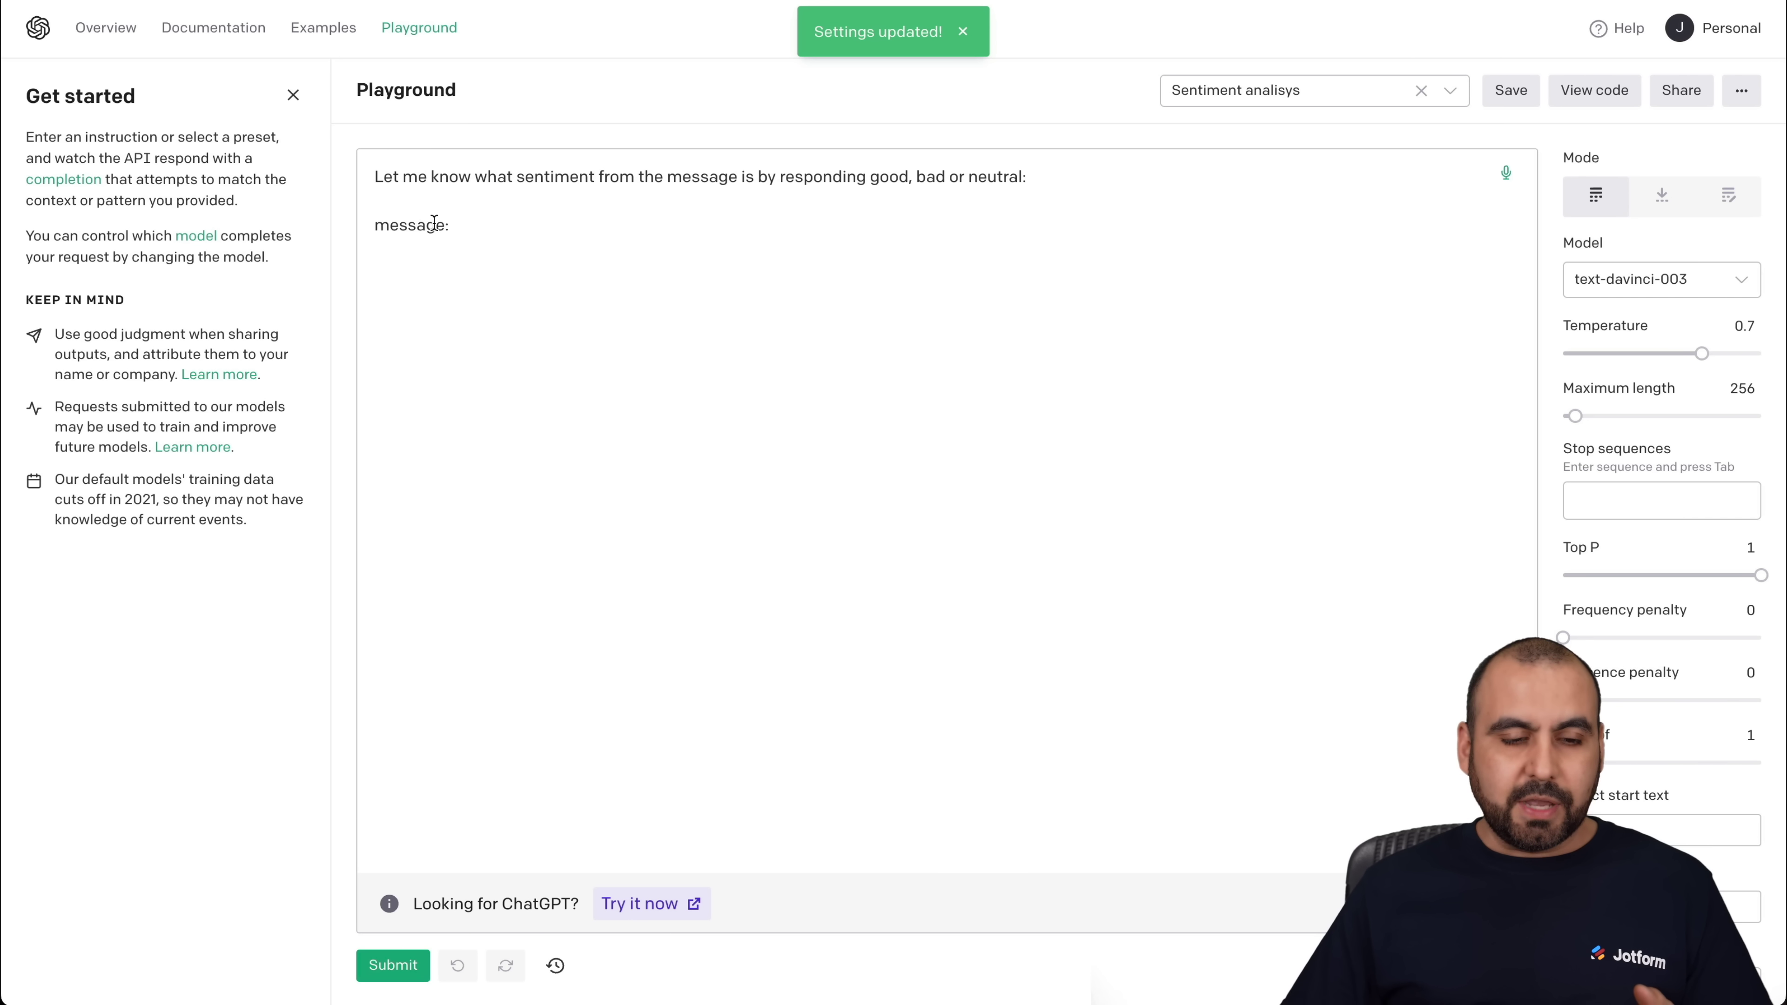
click(376, 224)
key(BackSpace)
key(BackSpace)
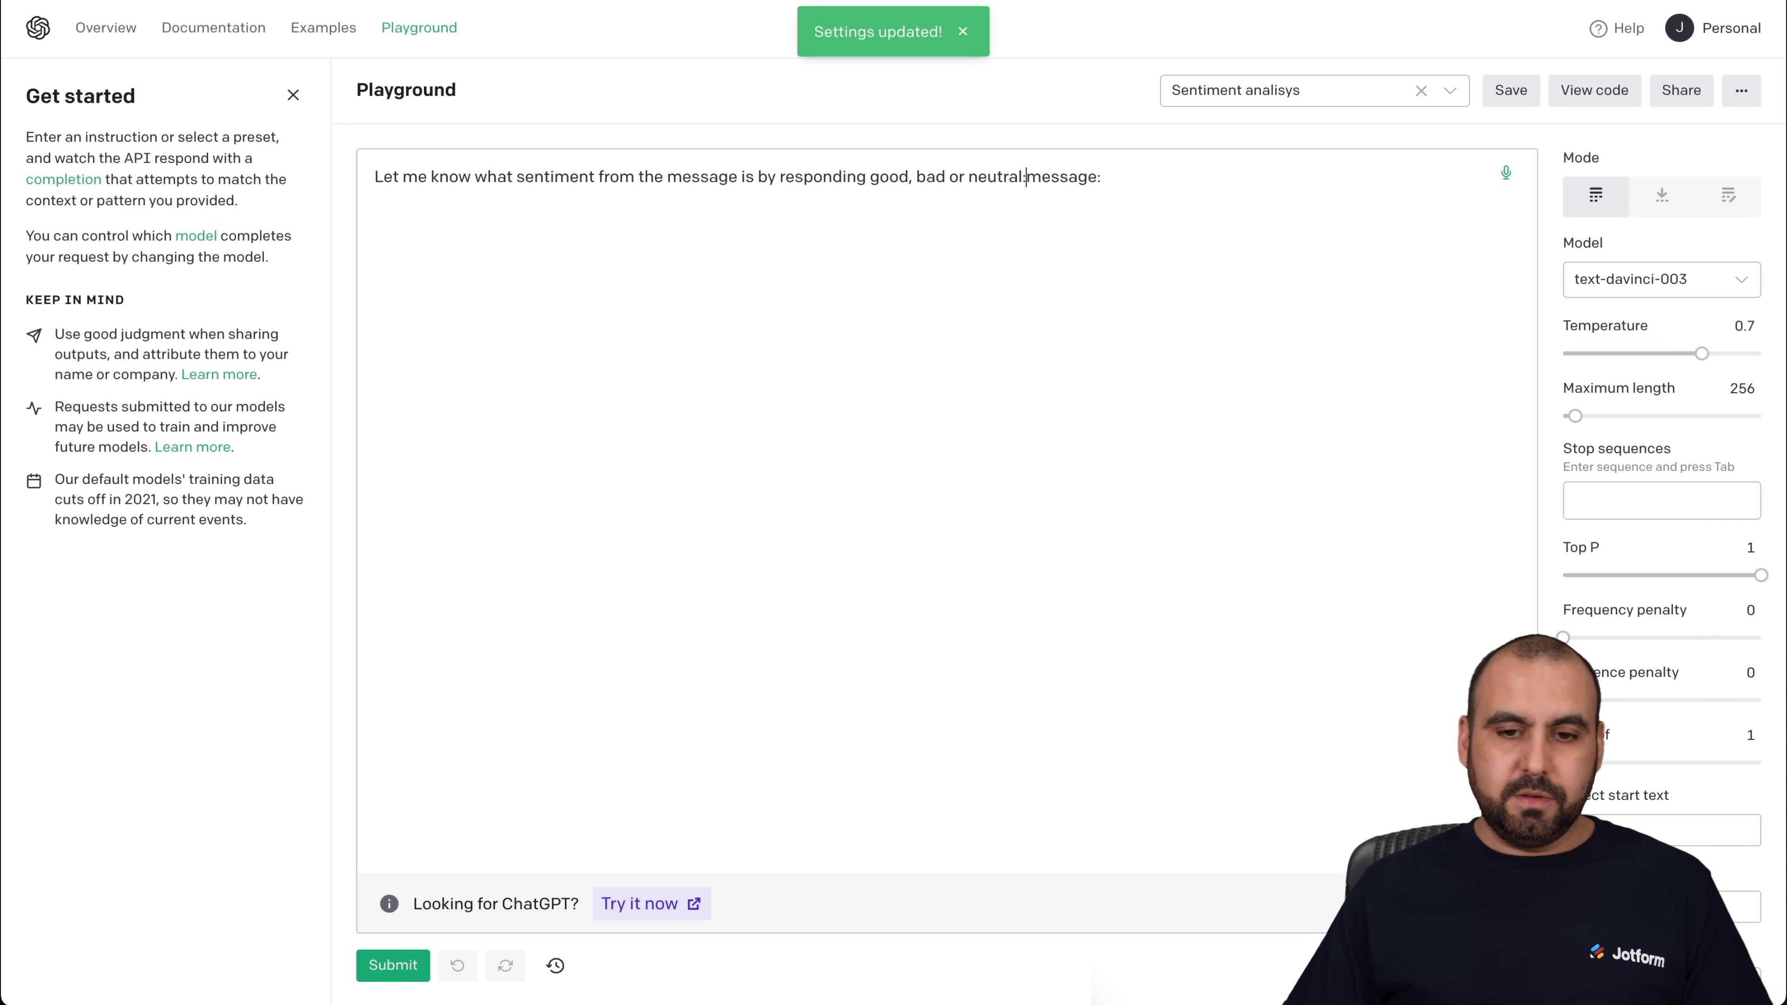
triple_click(555, 171)
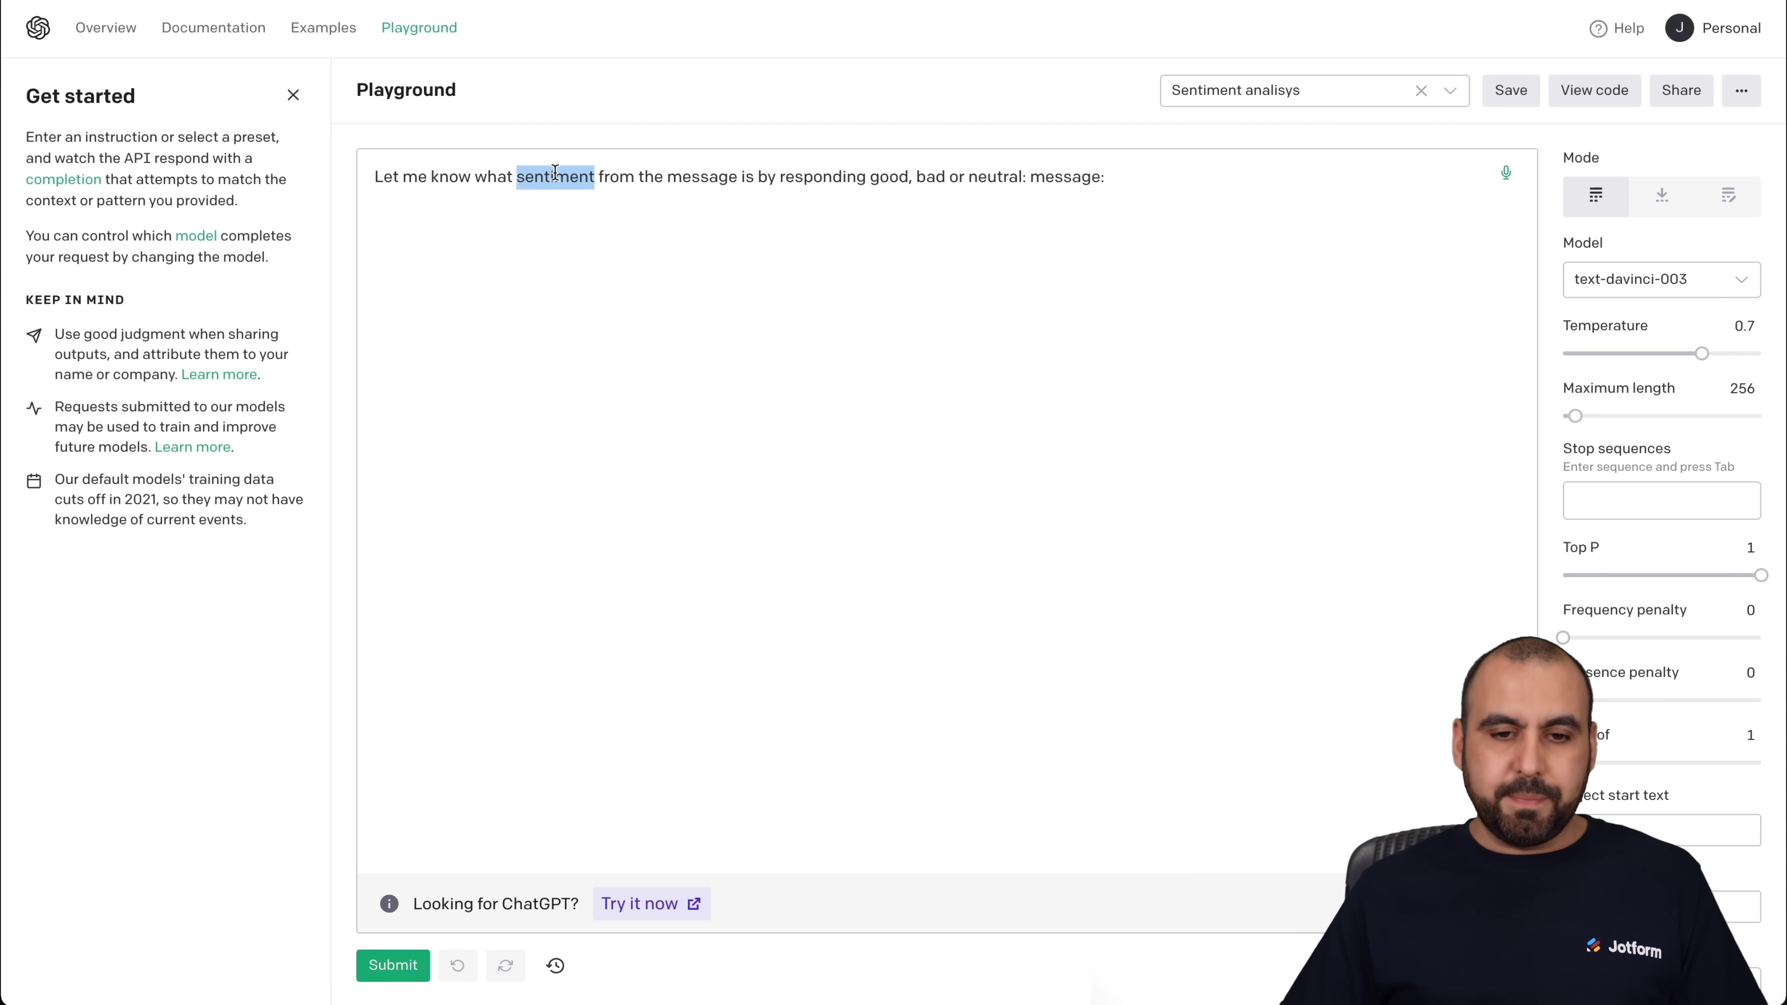
key(ctrl+c)
key(alt+Tab)
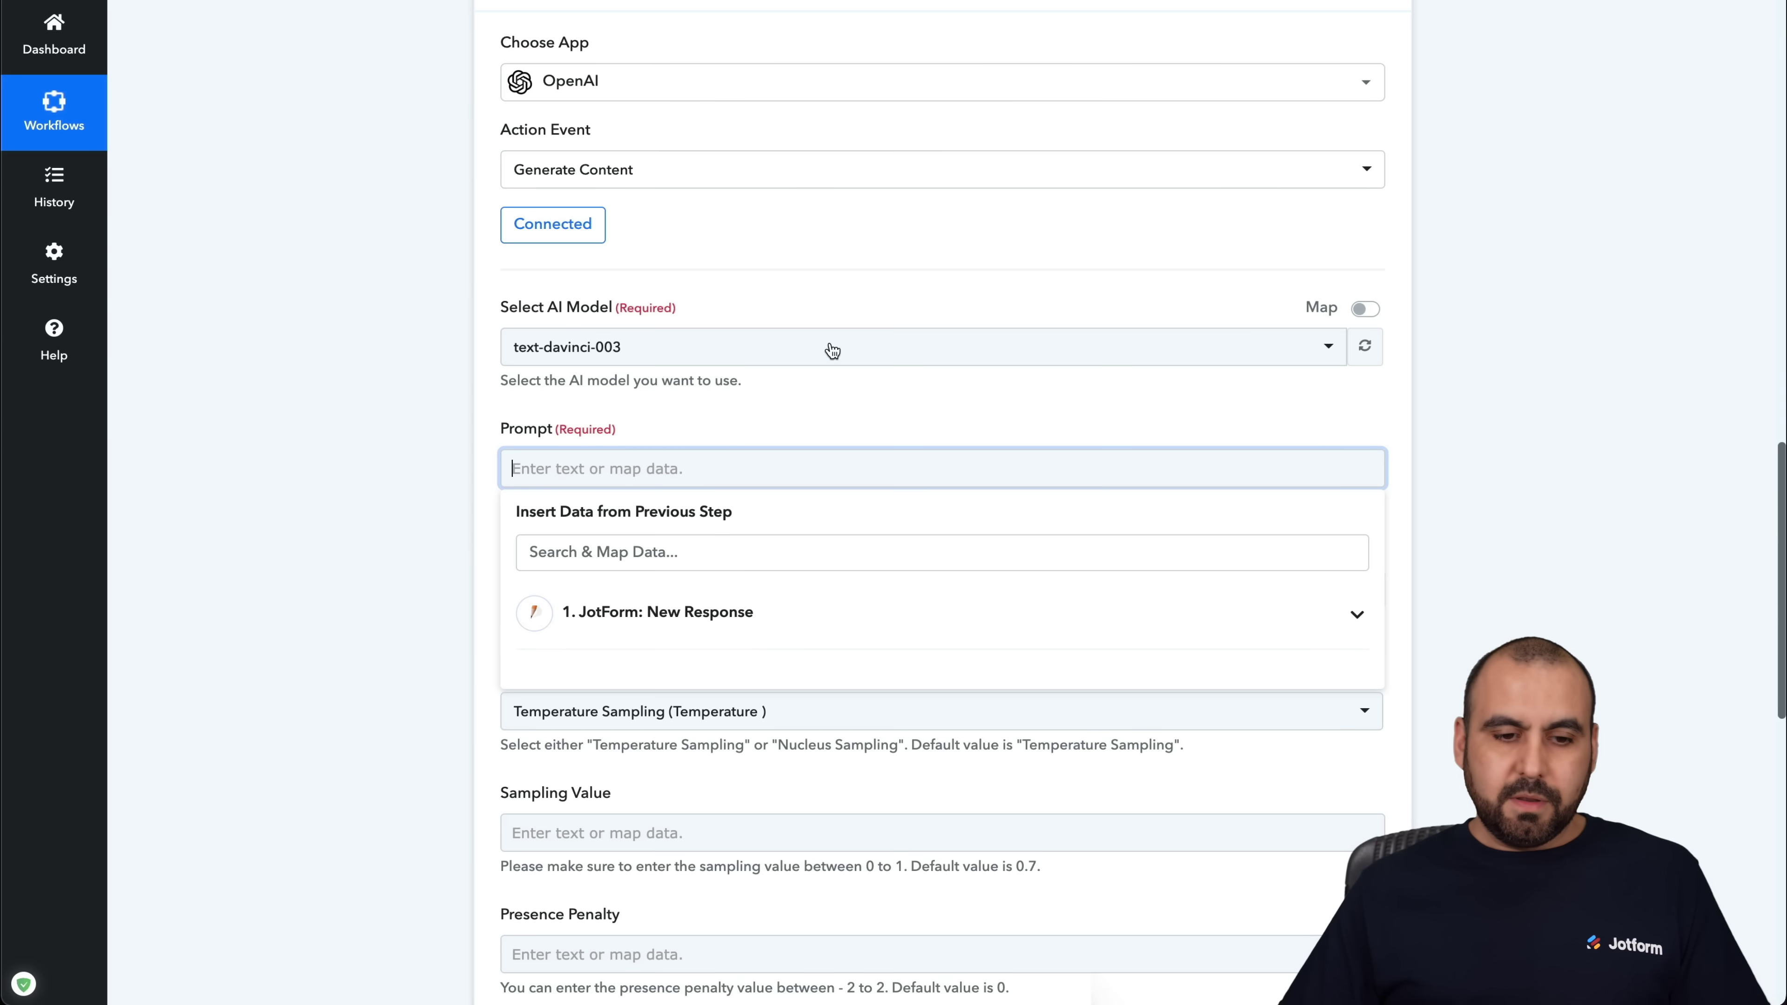
Paste the sentiment instruction into the OpenAI Prompt, followed by the mapped Jotform Q4 DescribeYour answer.
key(ctrl+v)
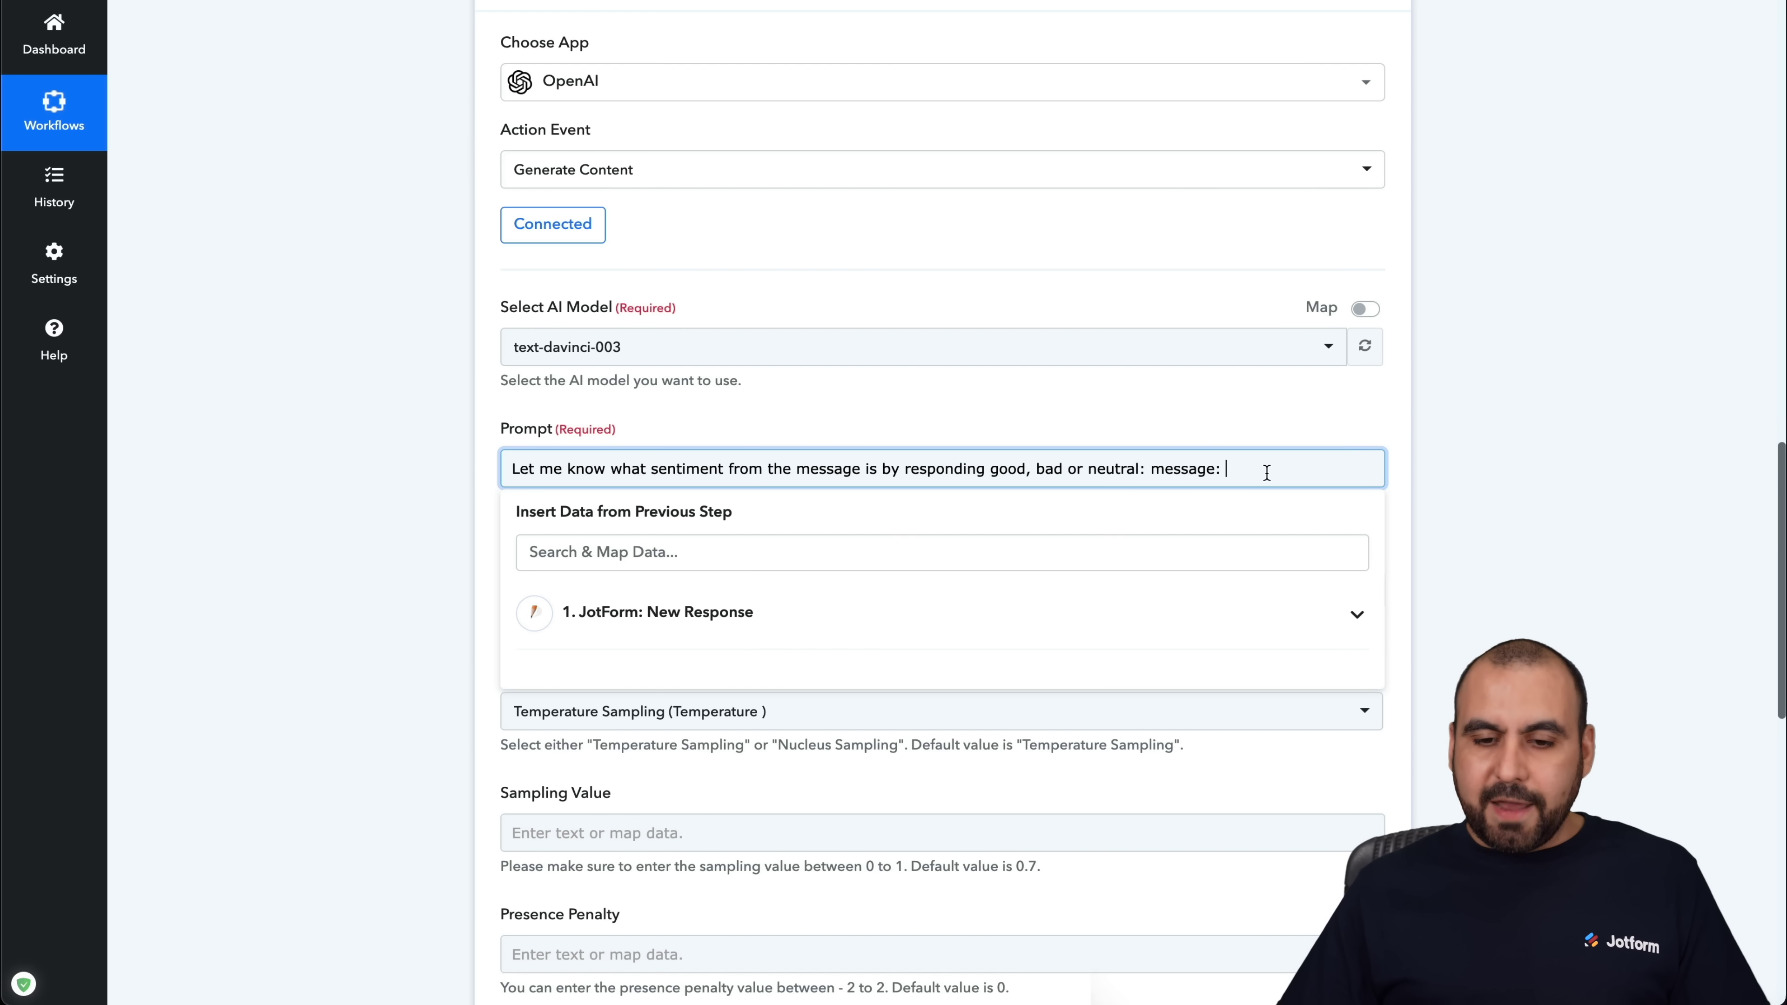
click(830, 619)
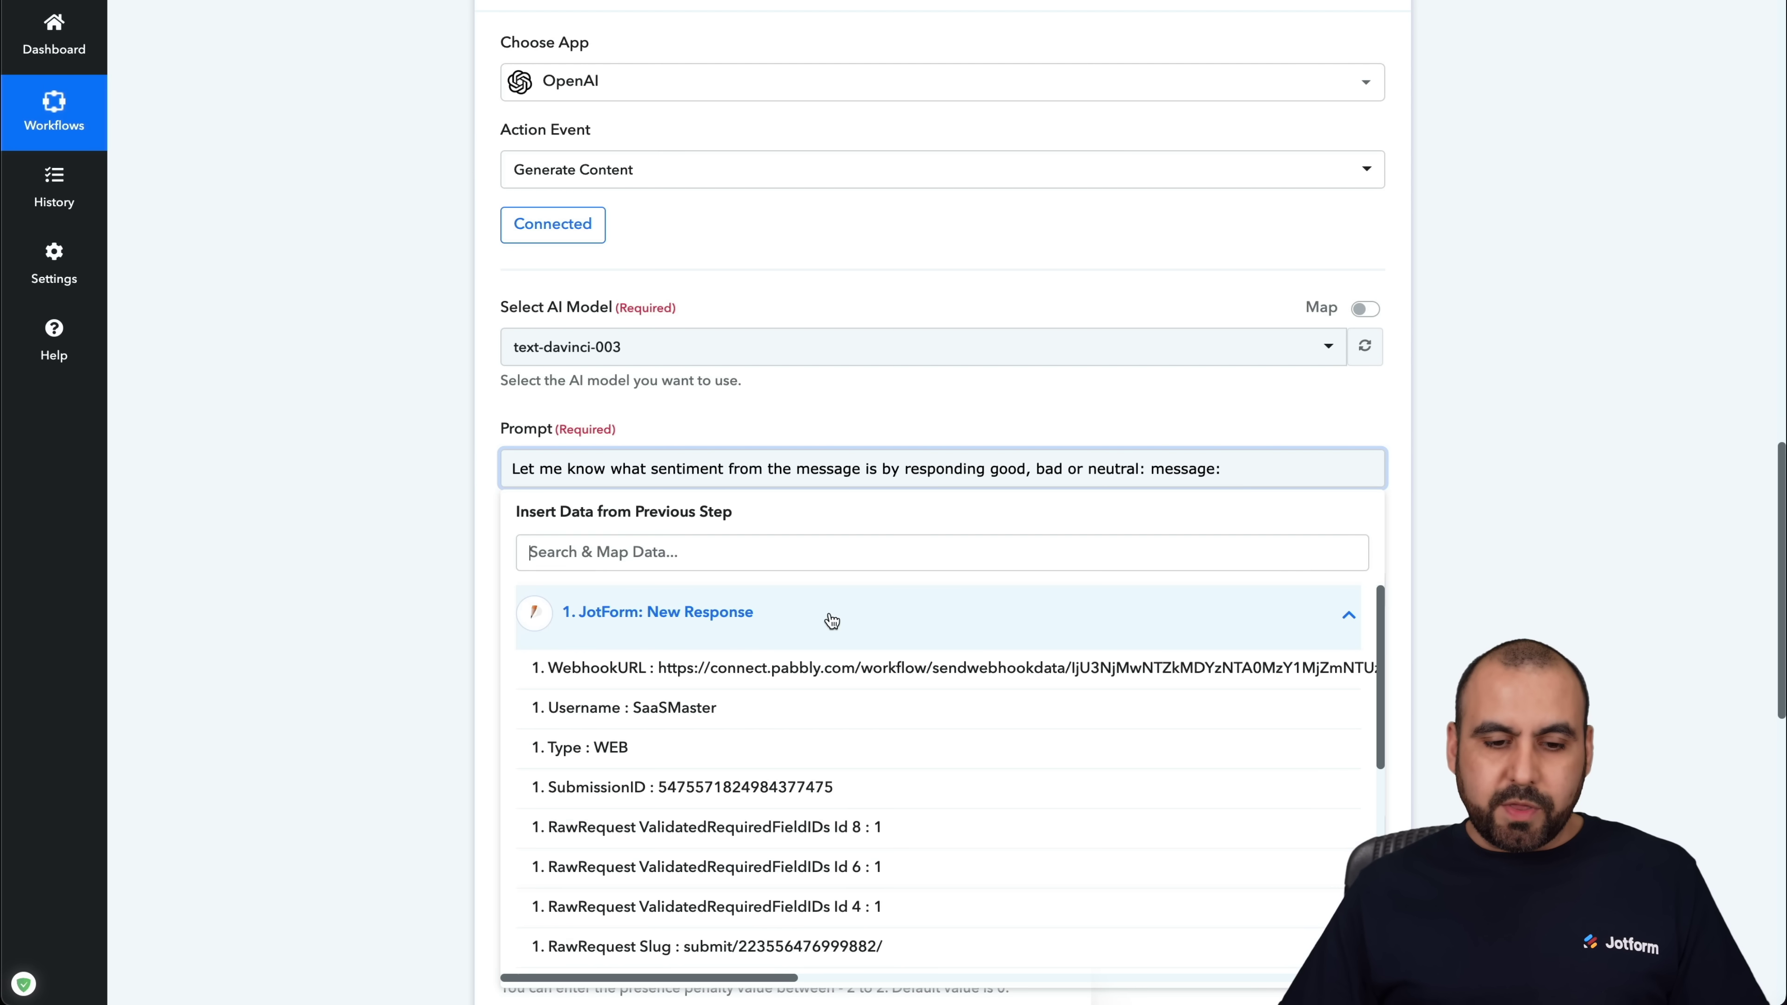
scroll(838, 754, down, 2)
scroll(838, 755, down, 3)
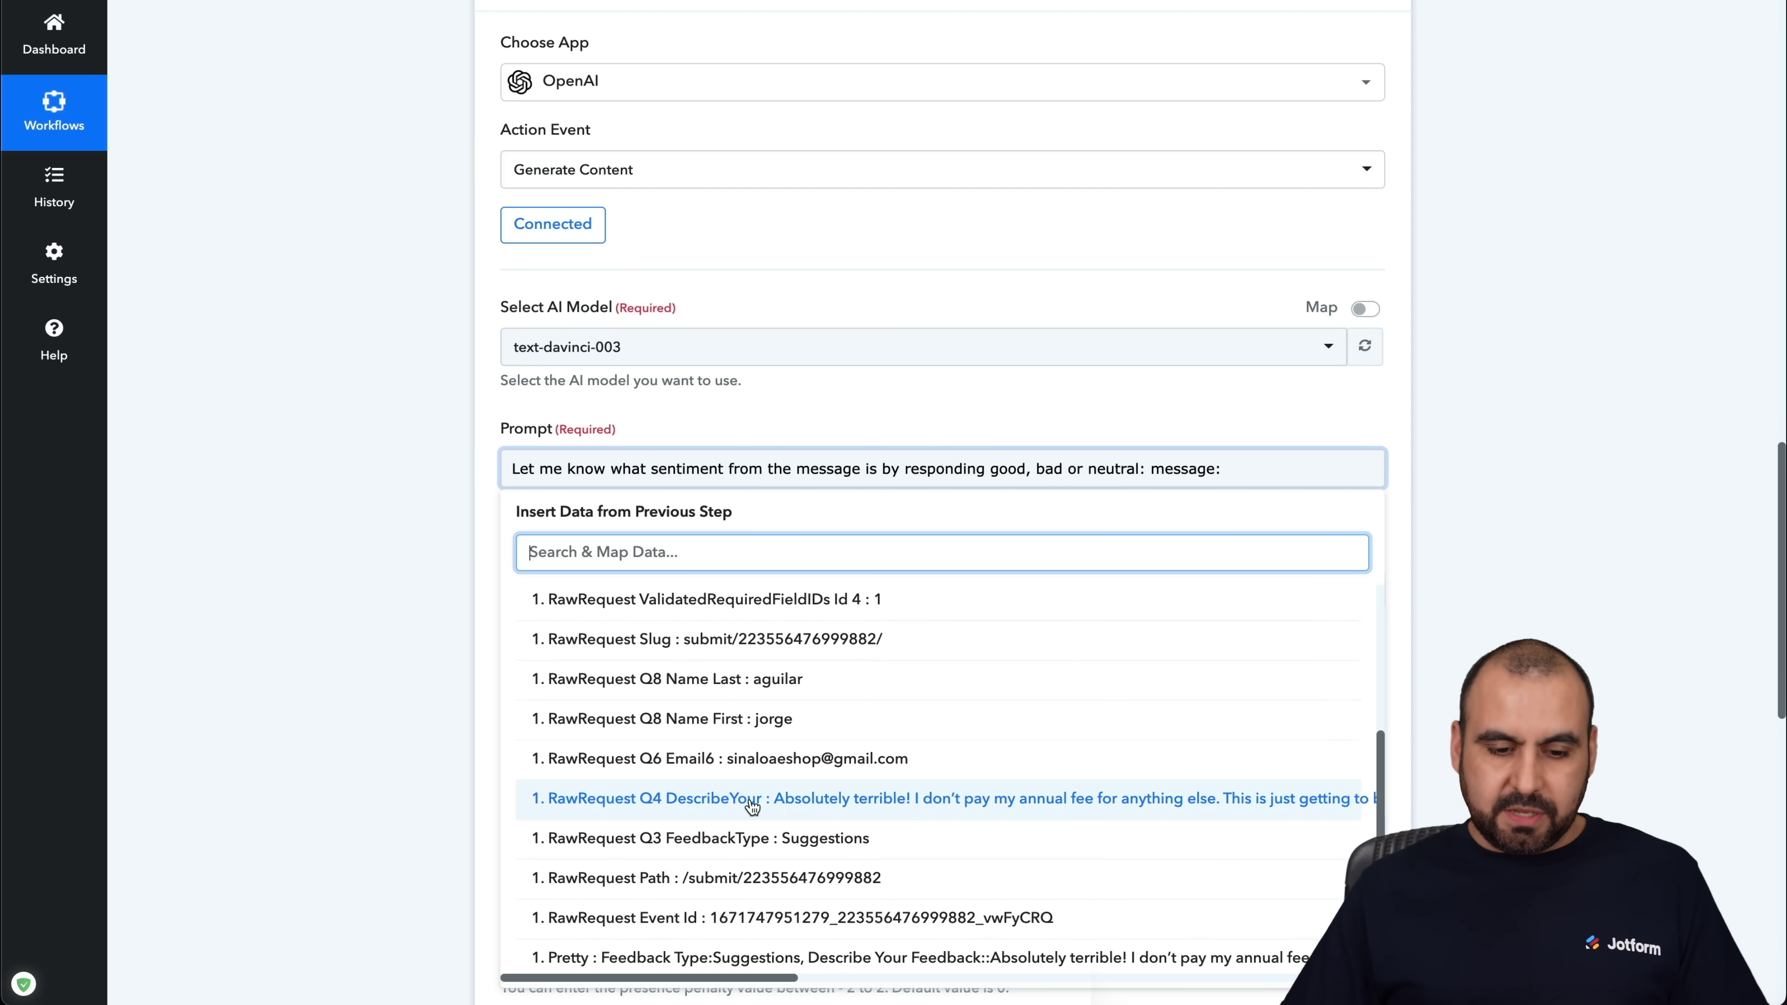
click(710, 802)
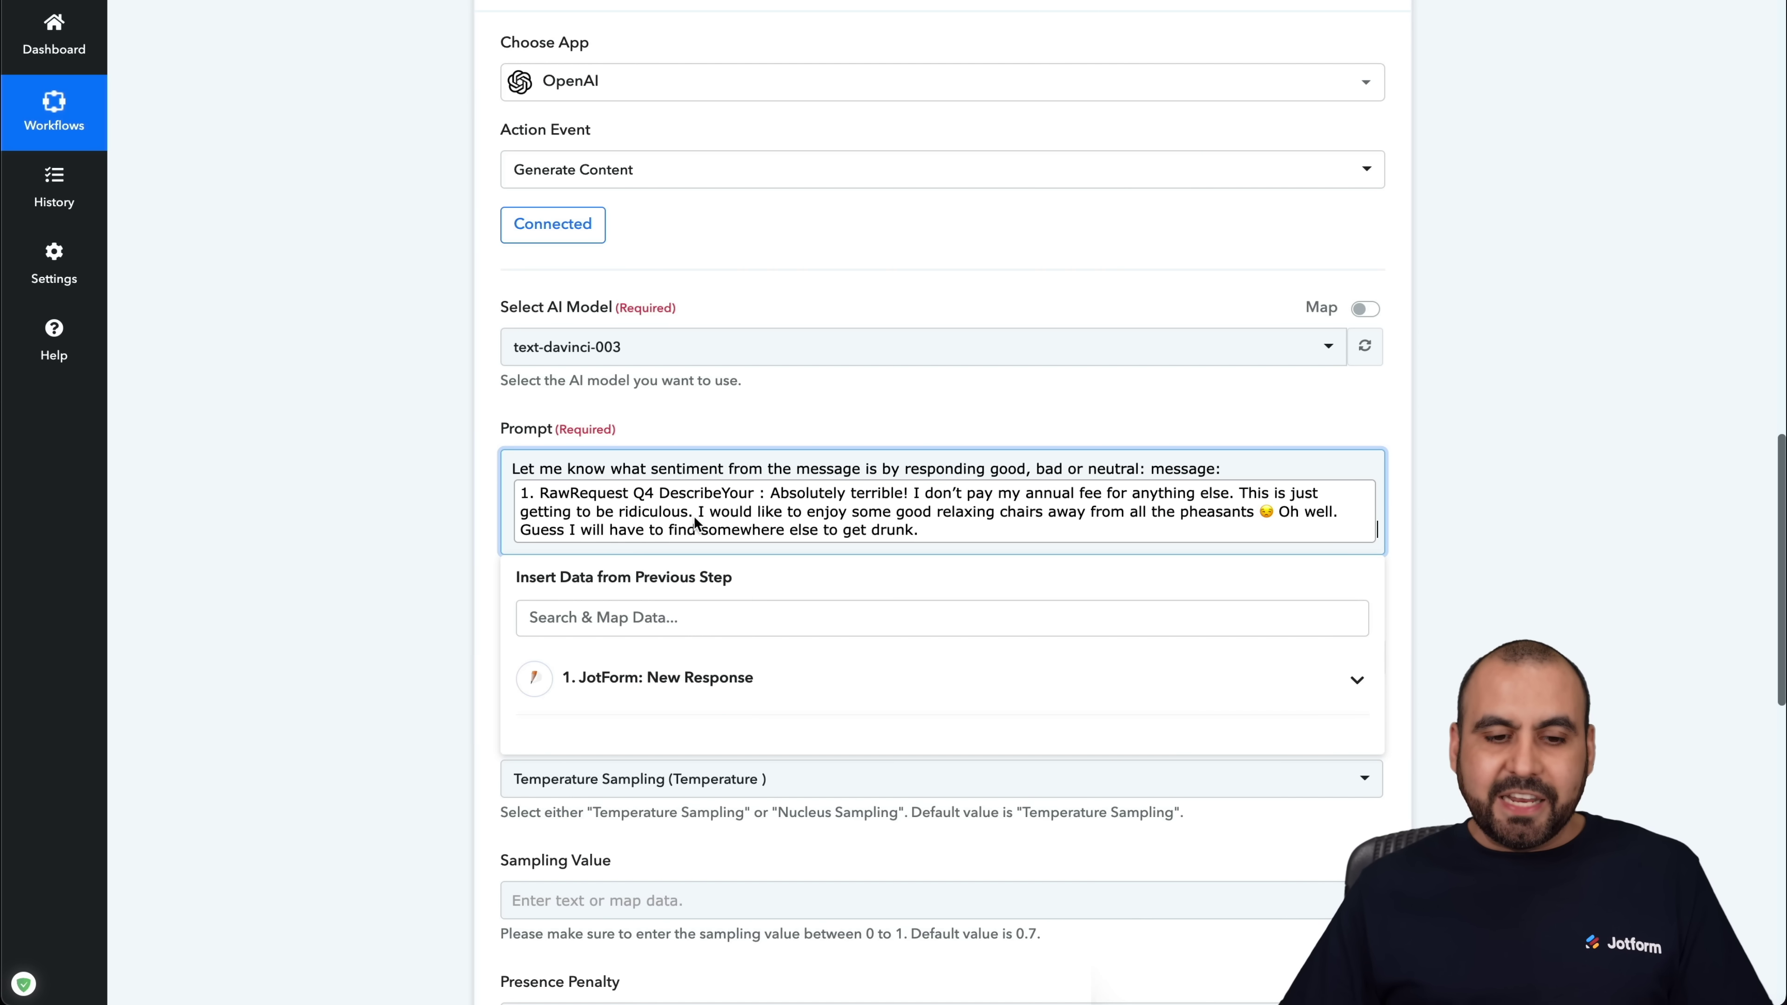
click(478, 535)
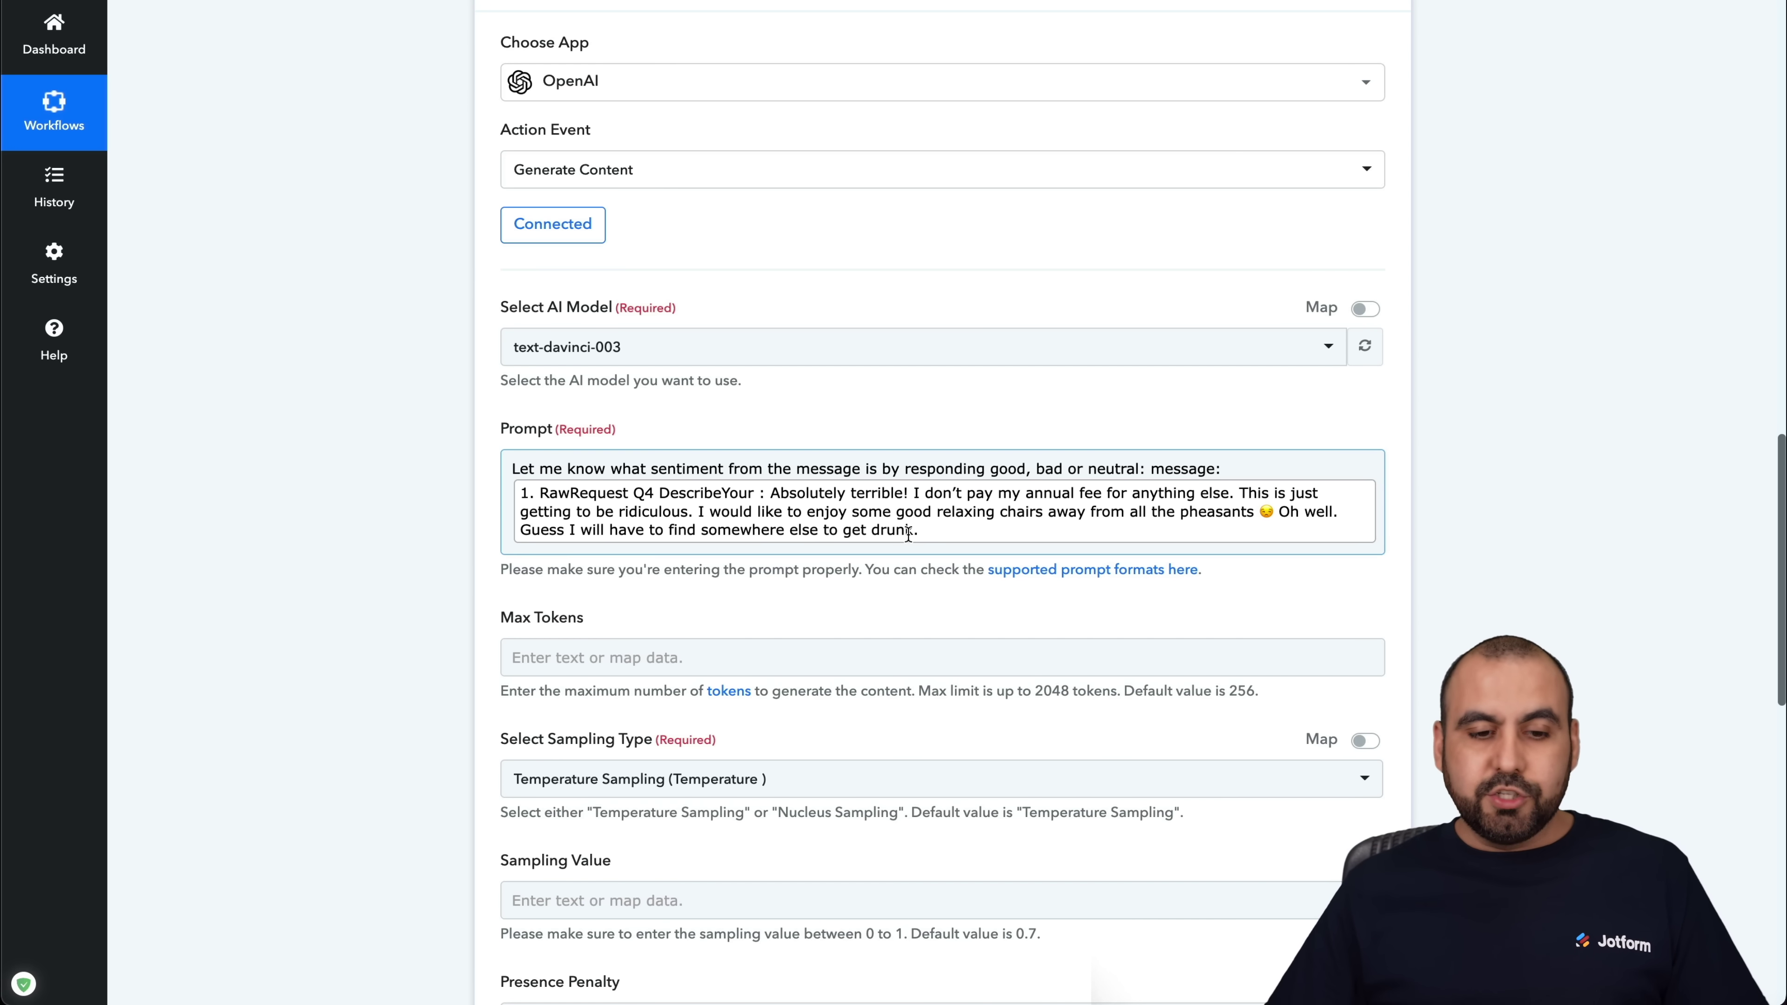
scroll(391, 752, down, 1)
scroll(392, 754, down, 5)
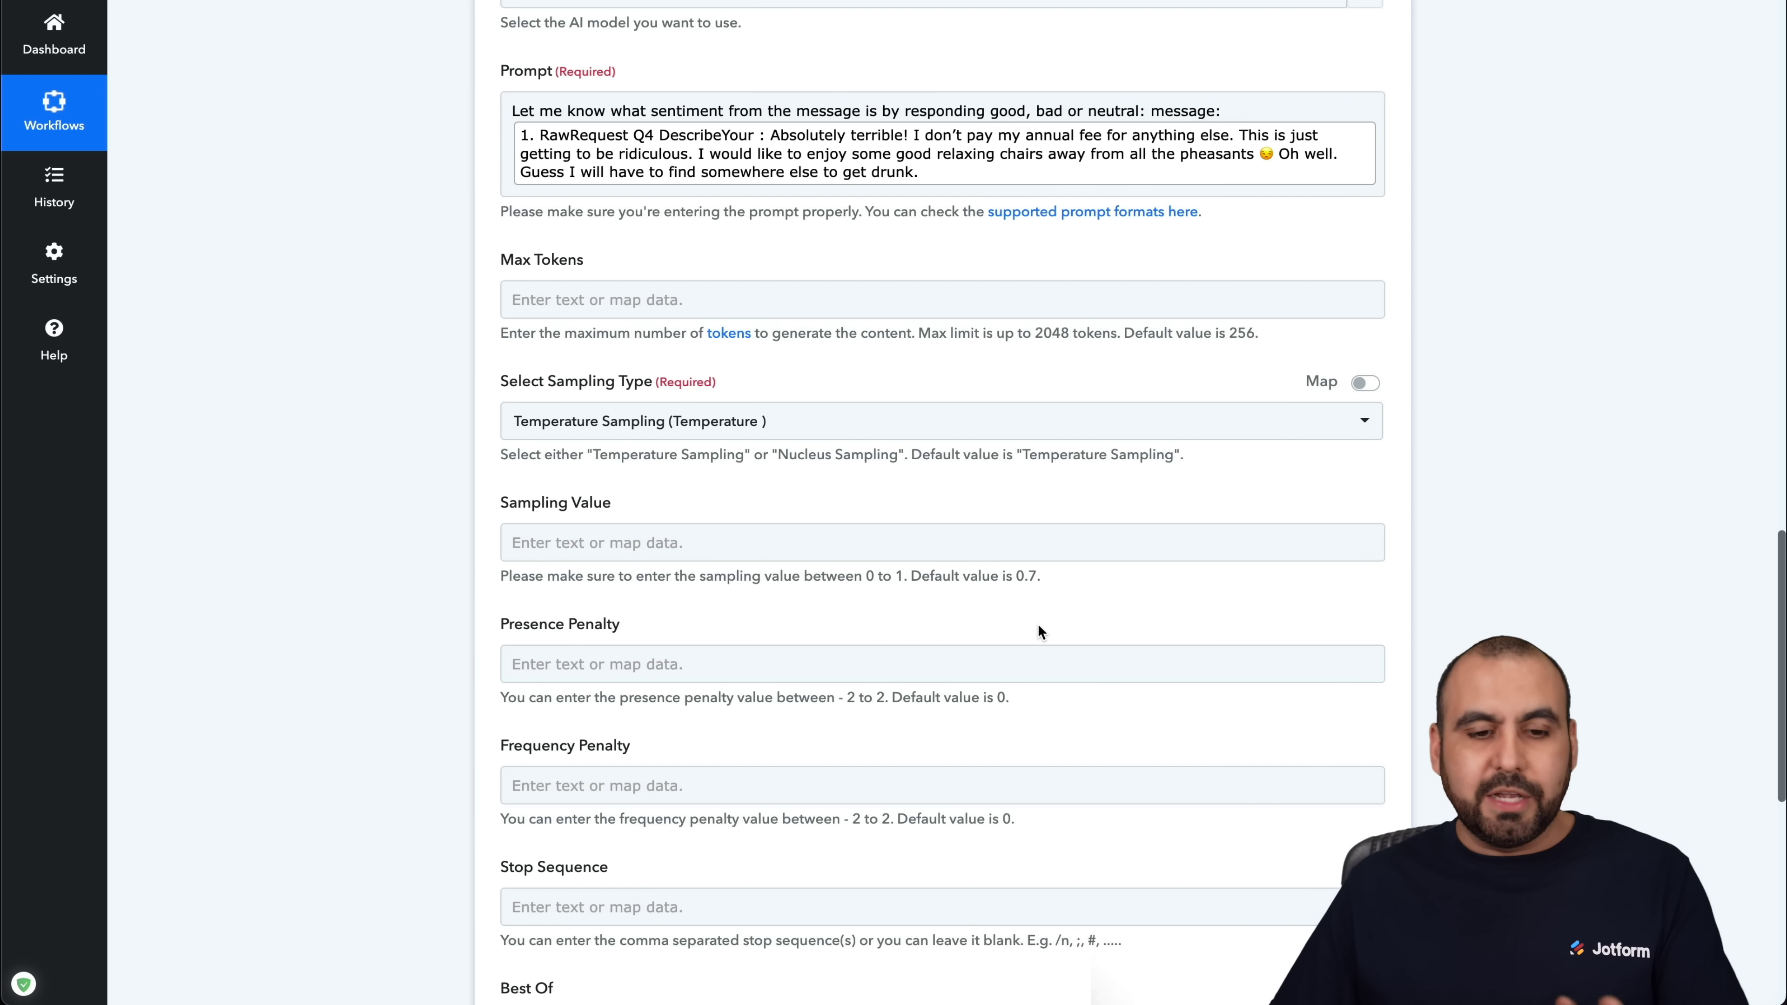
Save the OpenAI Generate Content step and send a test request.
scroll(1037, 626, down, 5)
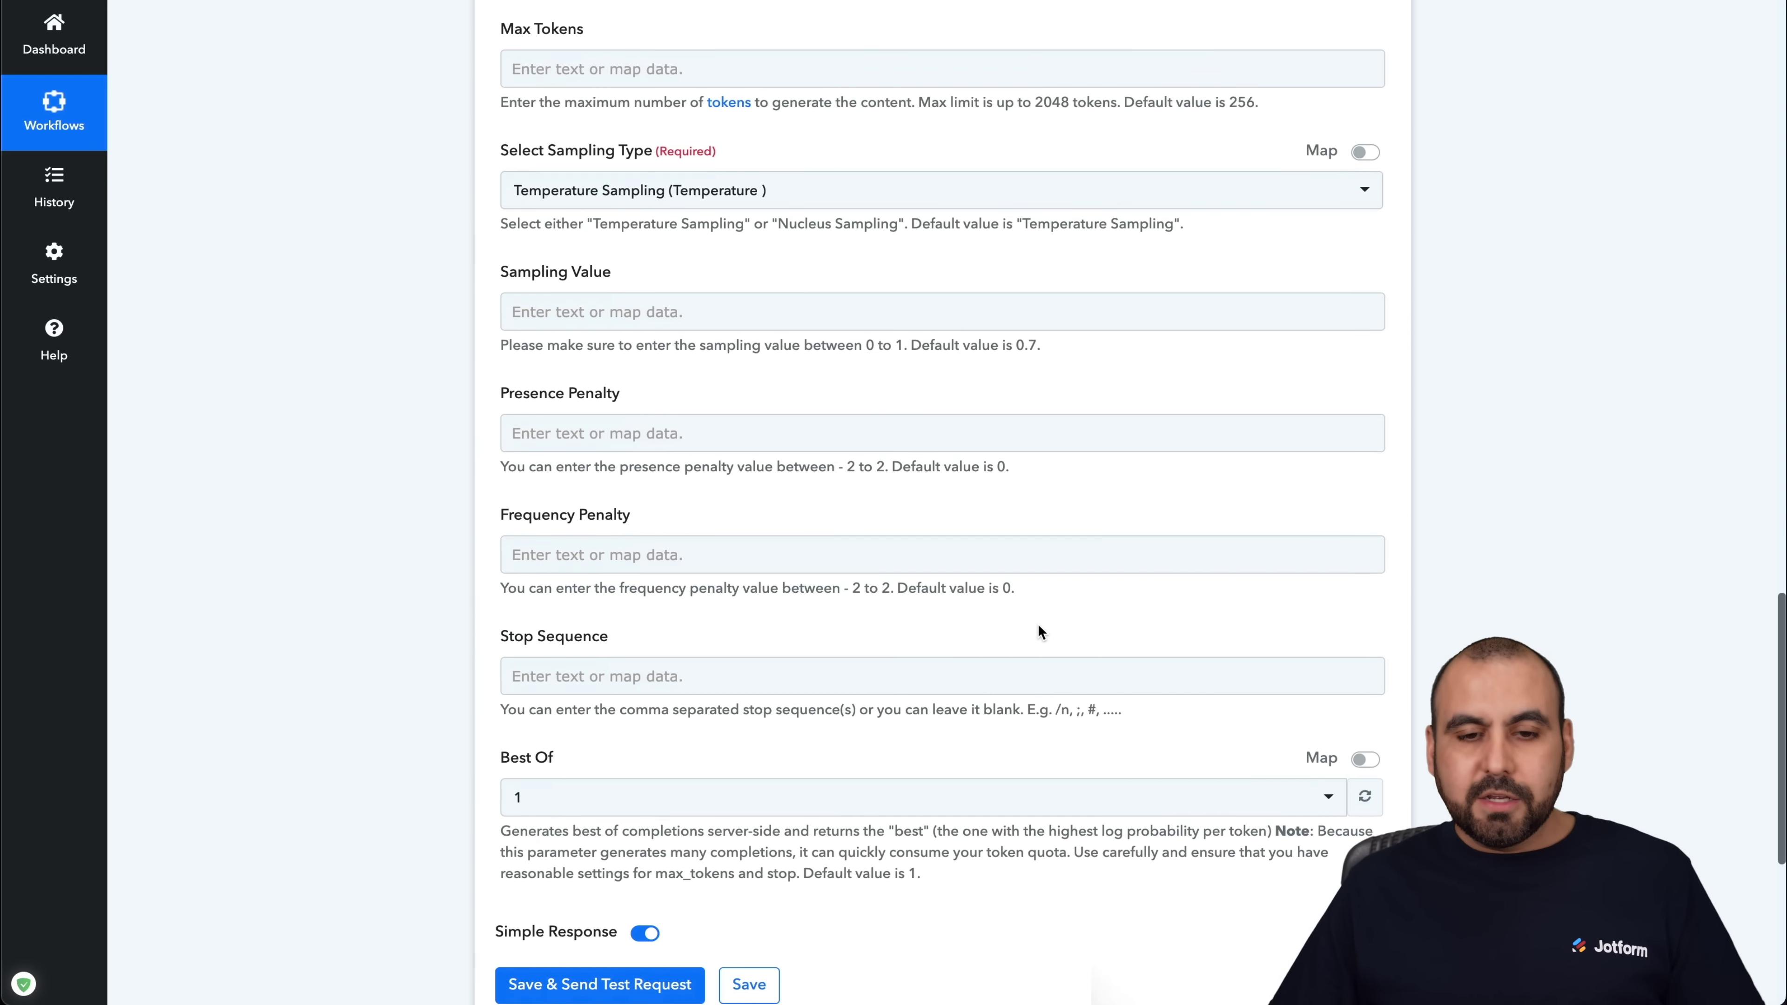
scroll(1036, 632, down, 3)
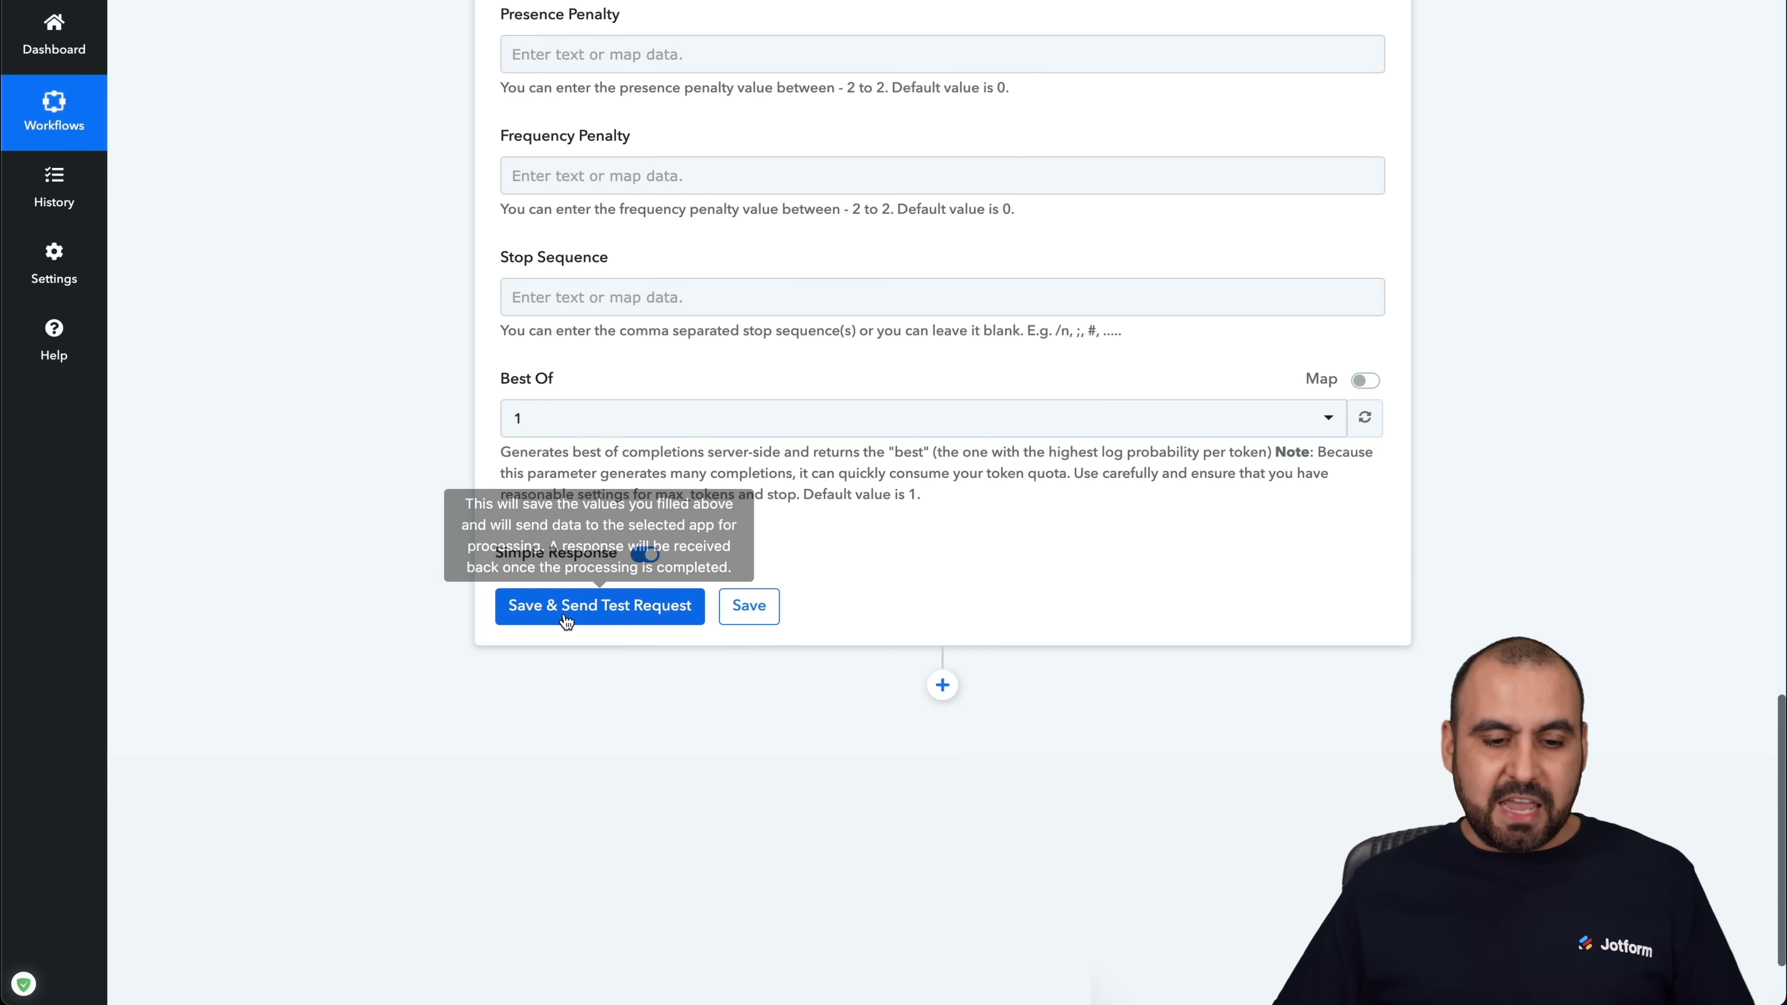
click(621, 610)
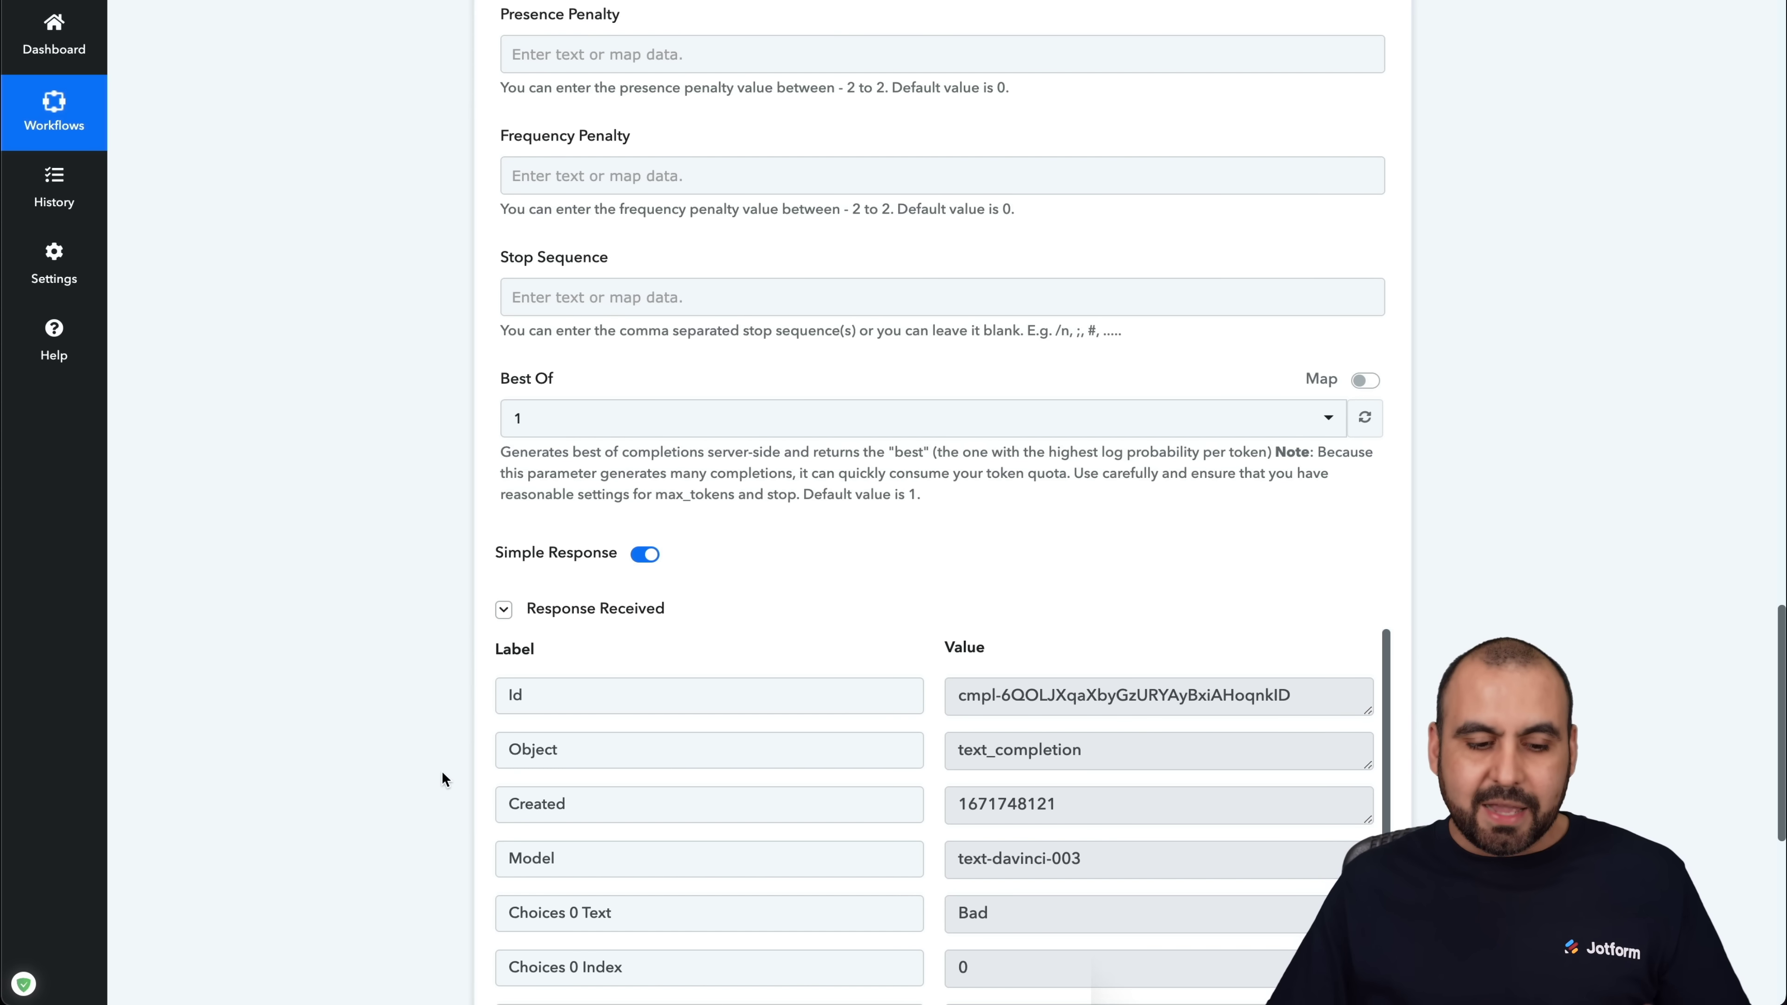
scroll(515, 746, down, 4)
Check that the returned Choices 0 Text is 'Bad', then collapse the OpenAI step.
drag(512, 639, 761, 643)
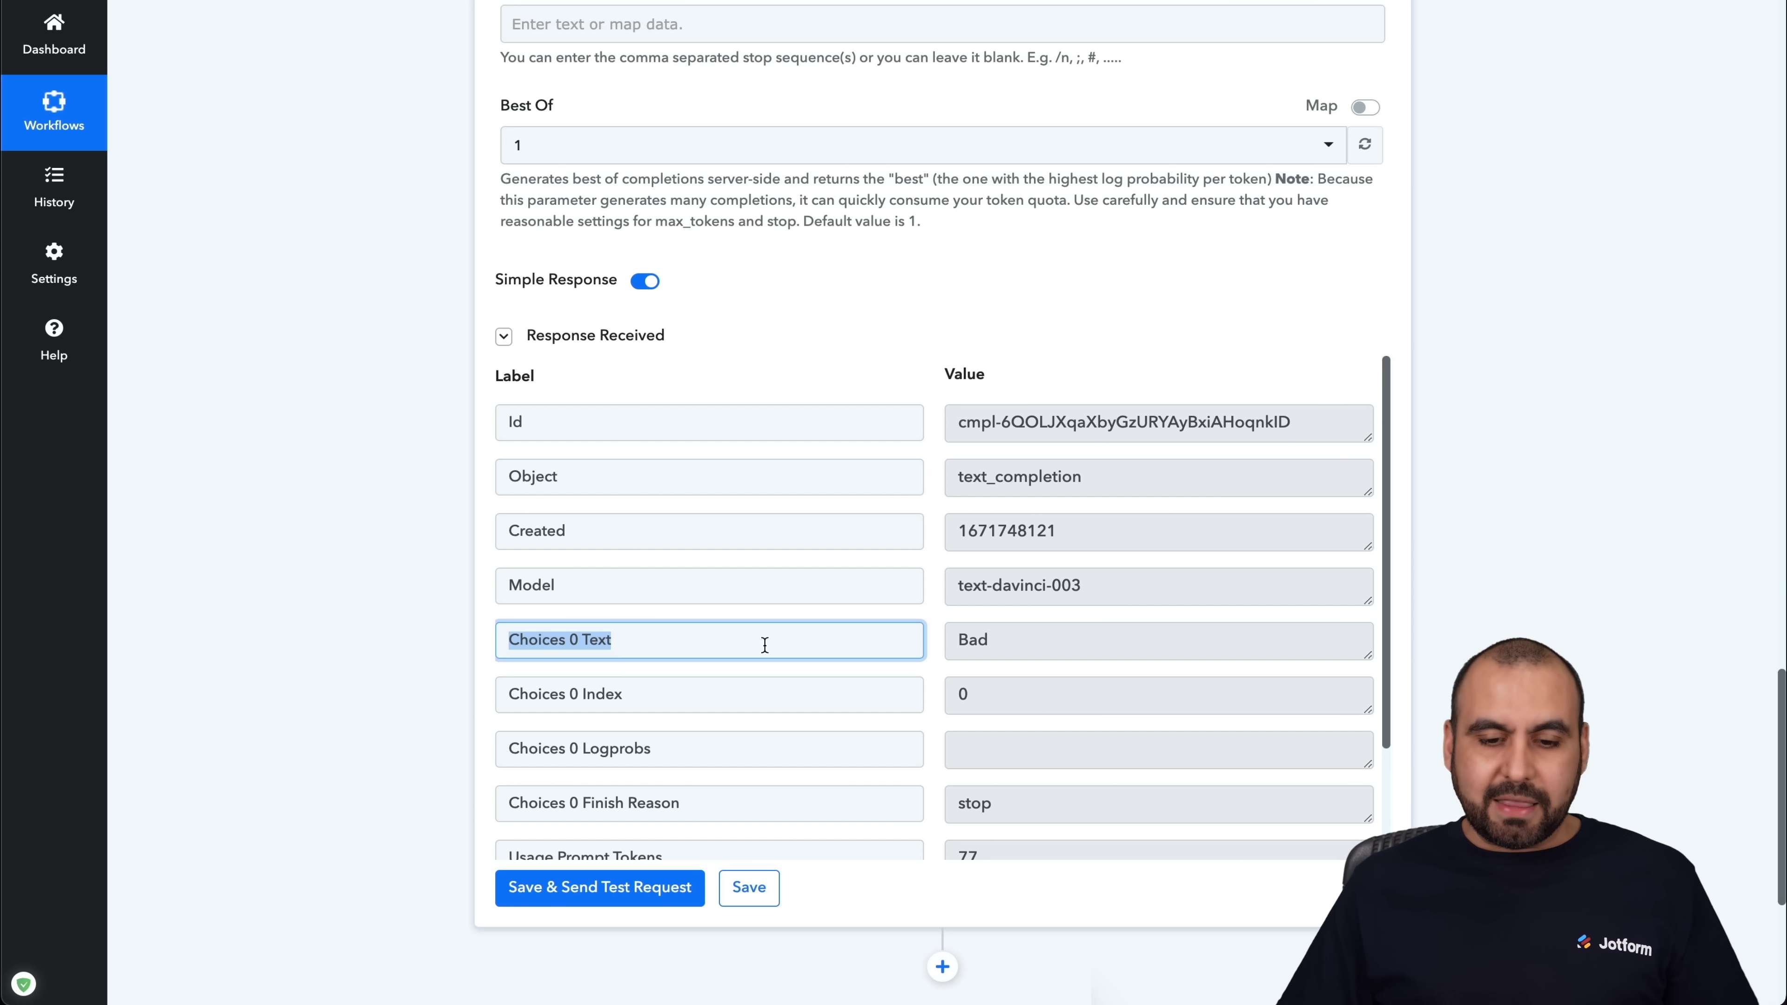
click(1013, 647)
double_click(1013, 648)
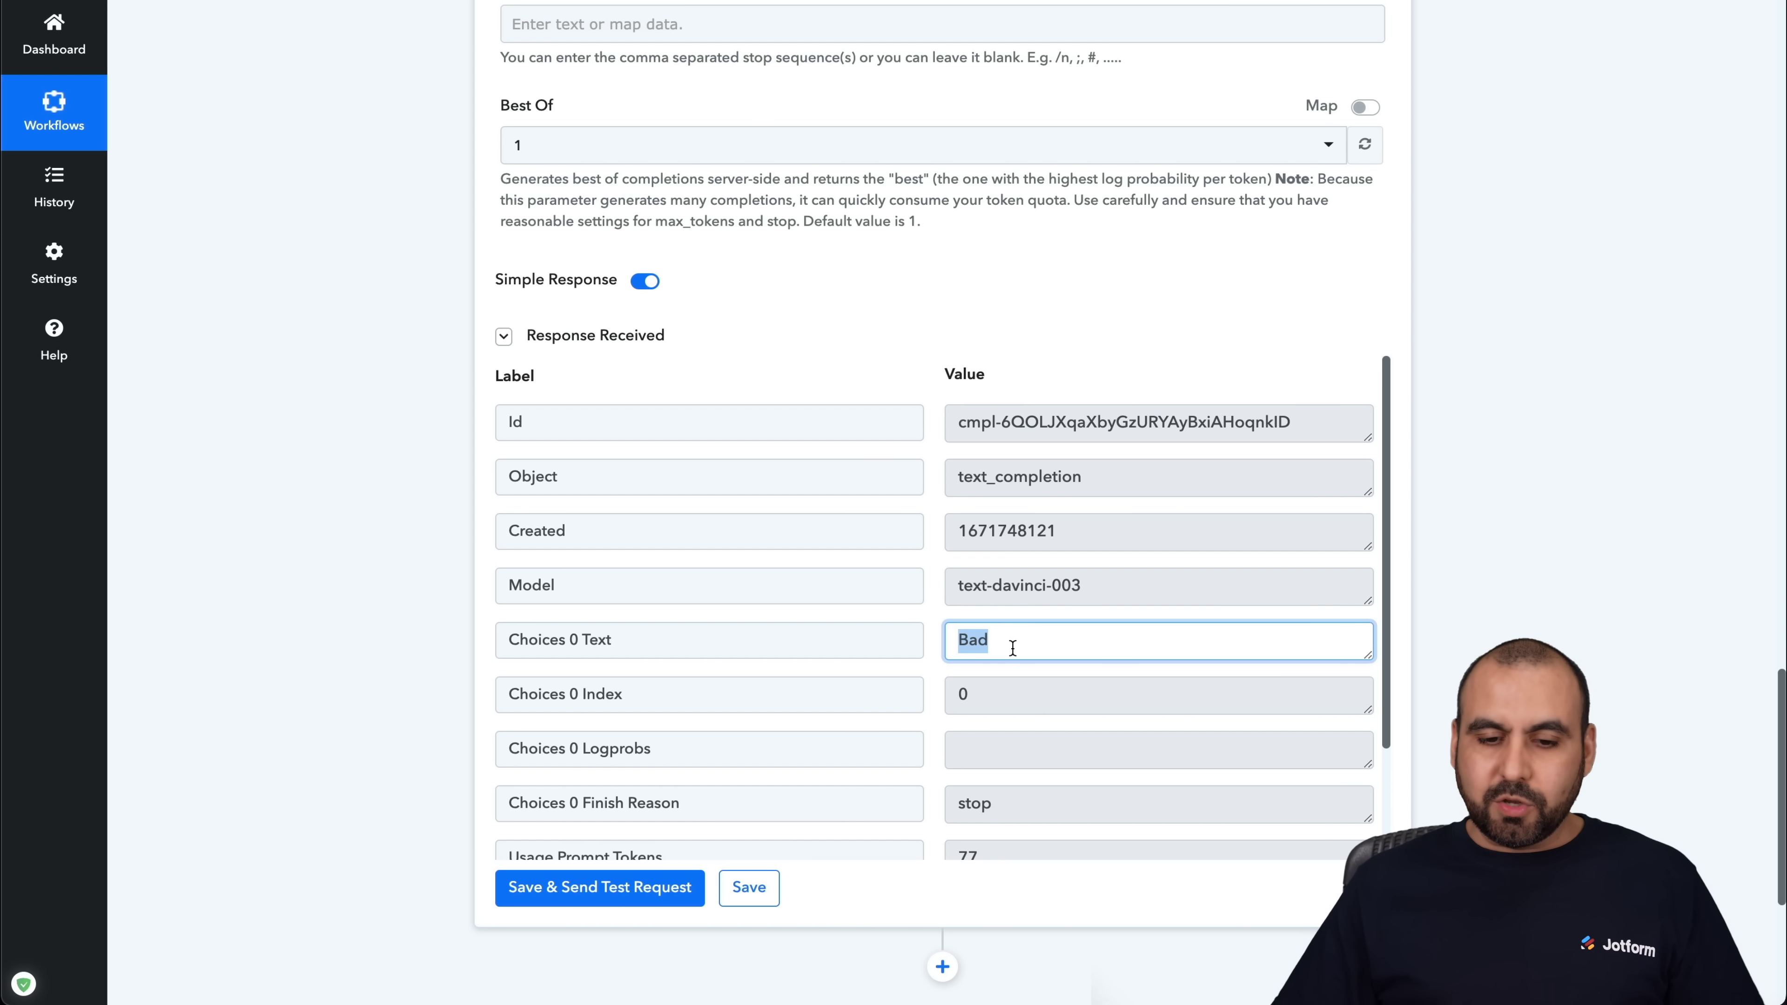
click(1202, 638)
click(1040, 669)
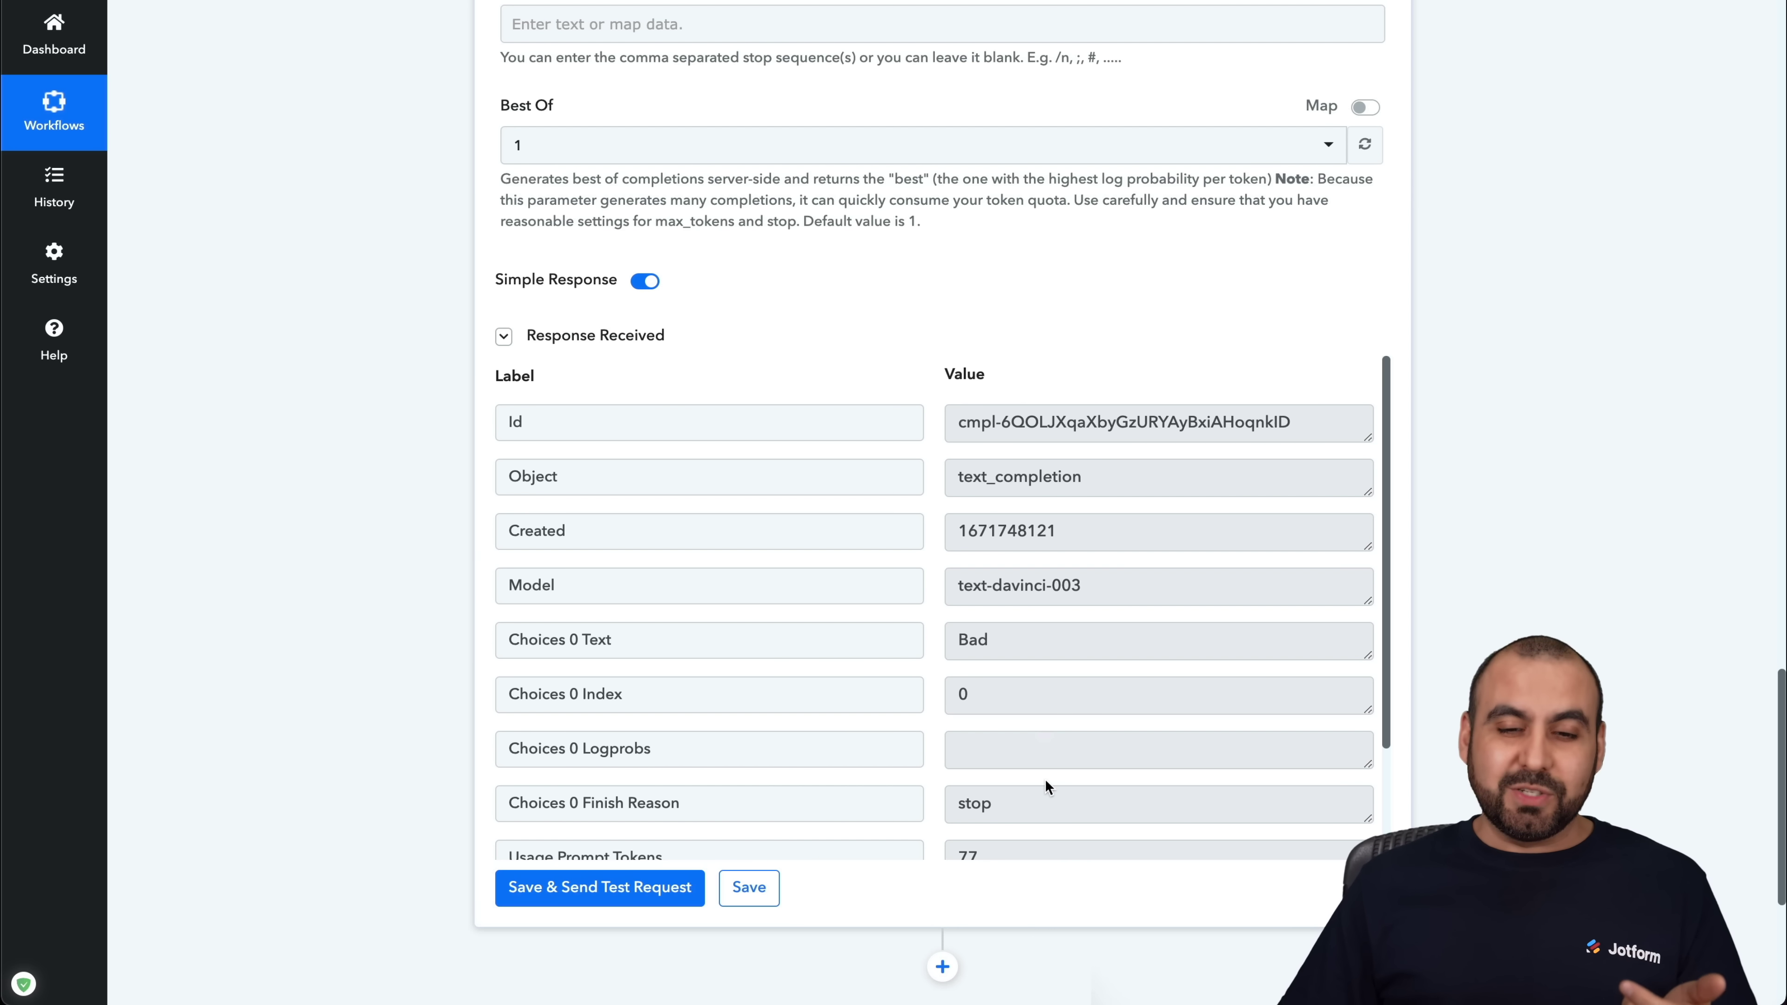
scroll(913, 888, up, 8)
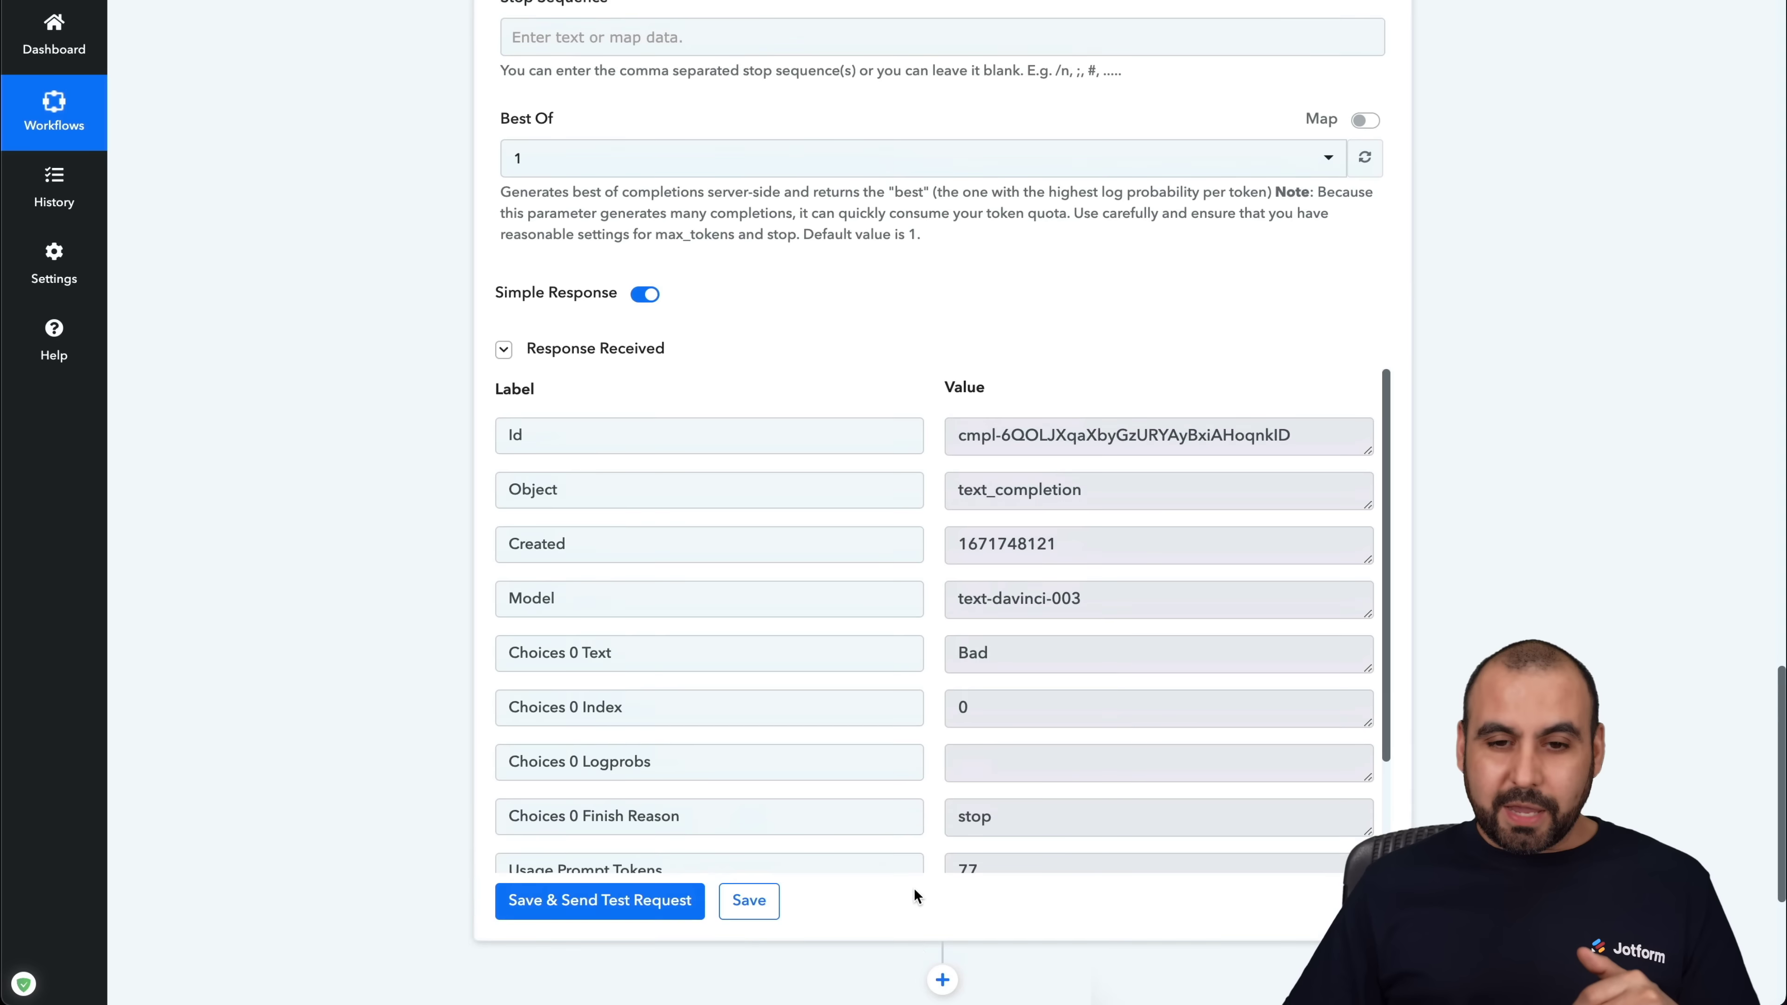
scroll(913, 888, up, 13)
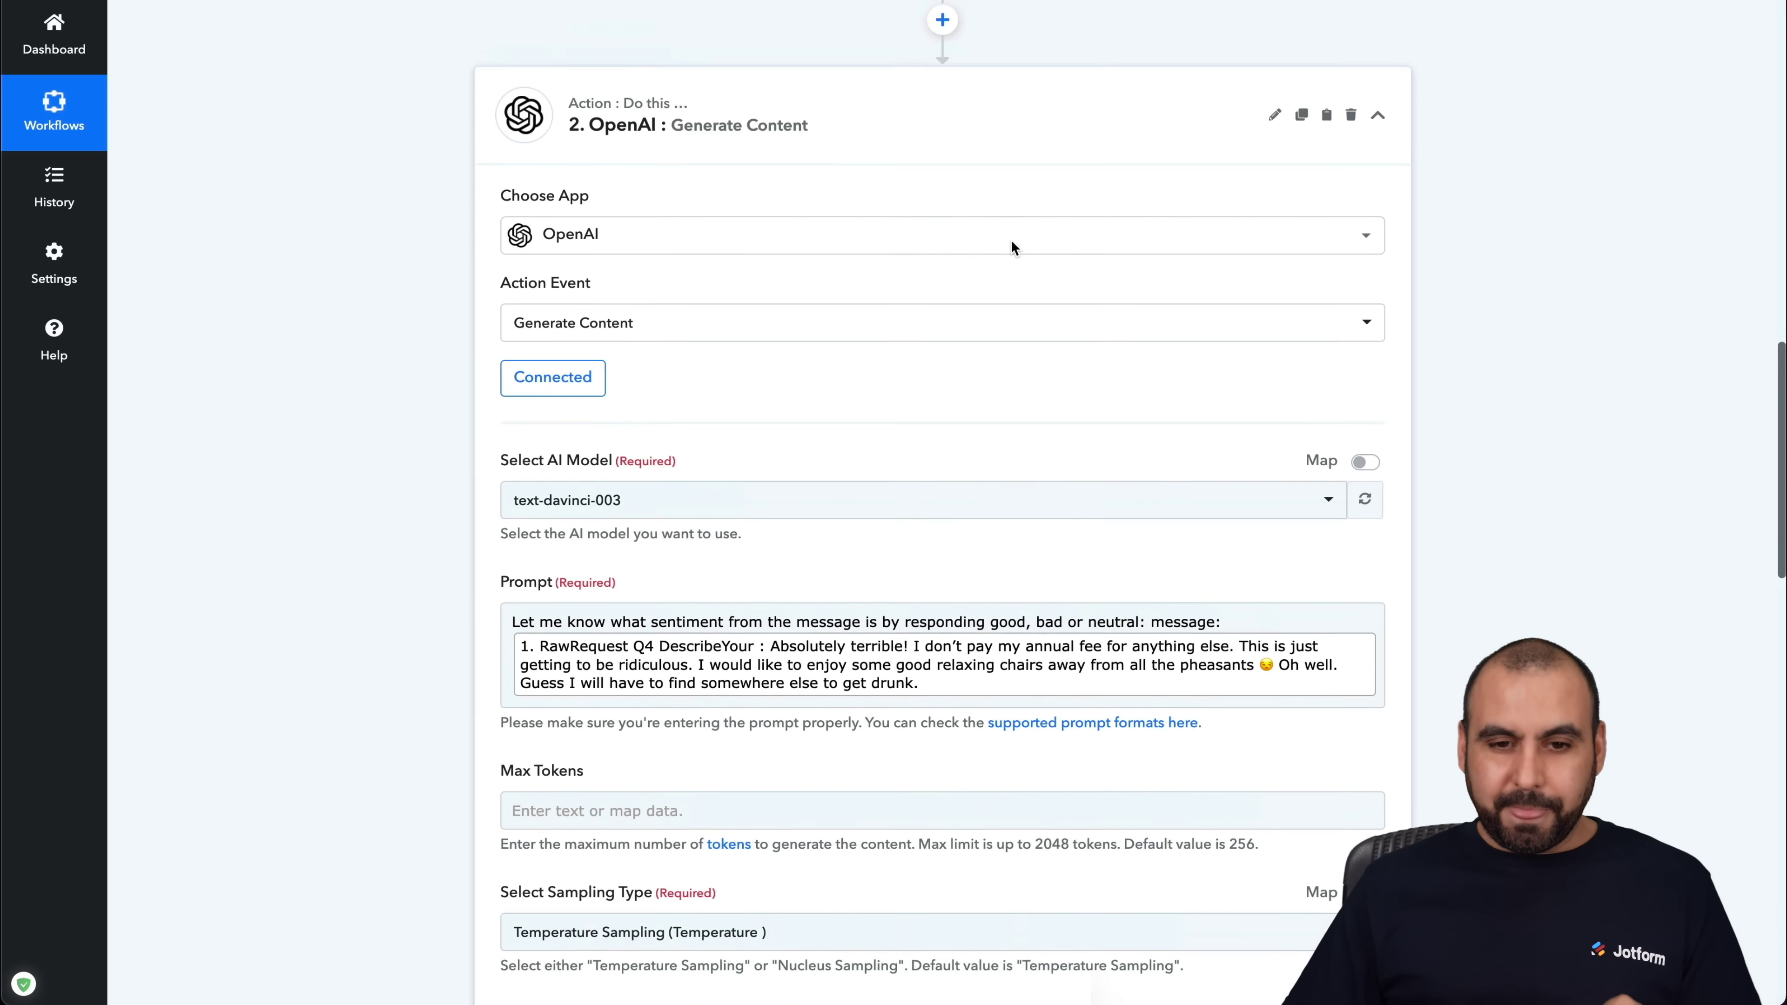
click(1019, 261)
Add a Filter by Pabbly step after the OpenAI step.
scroll(1013, 275, up, 15)
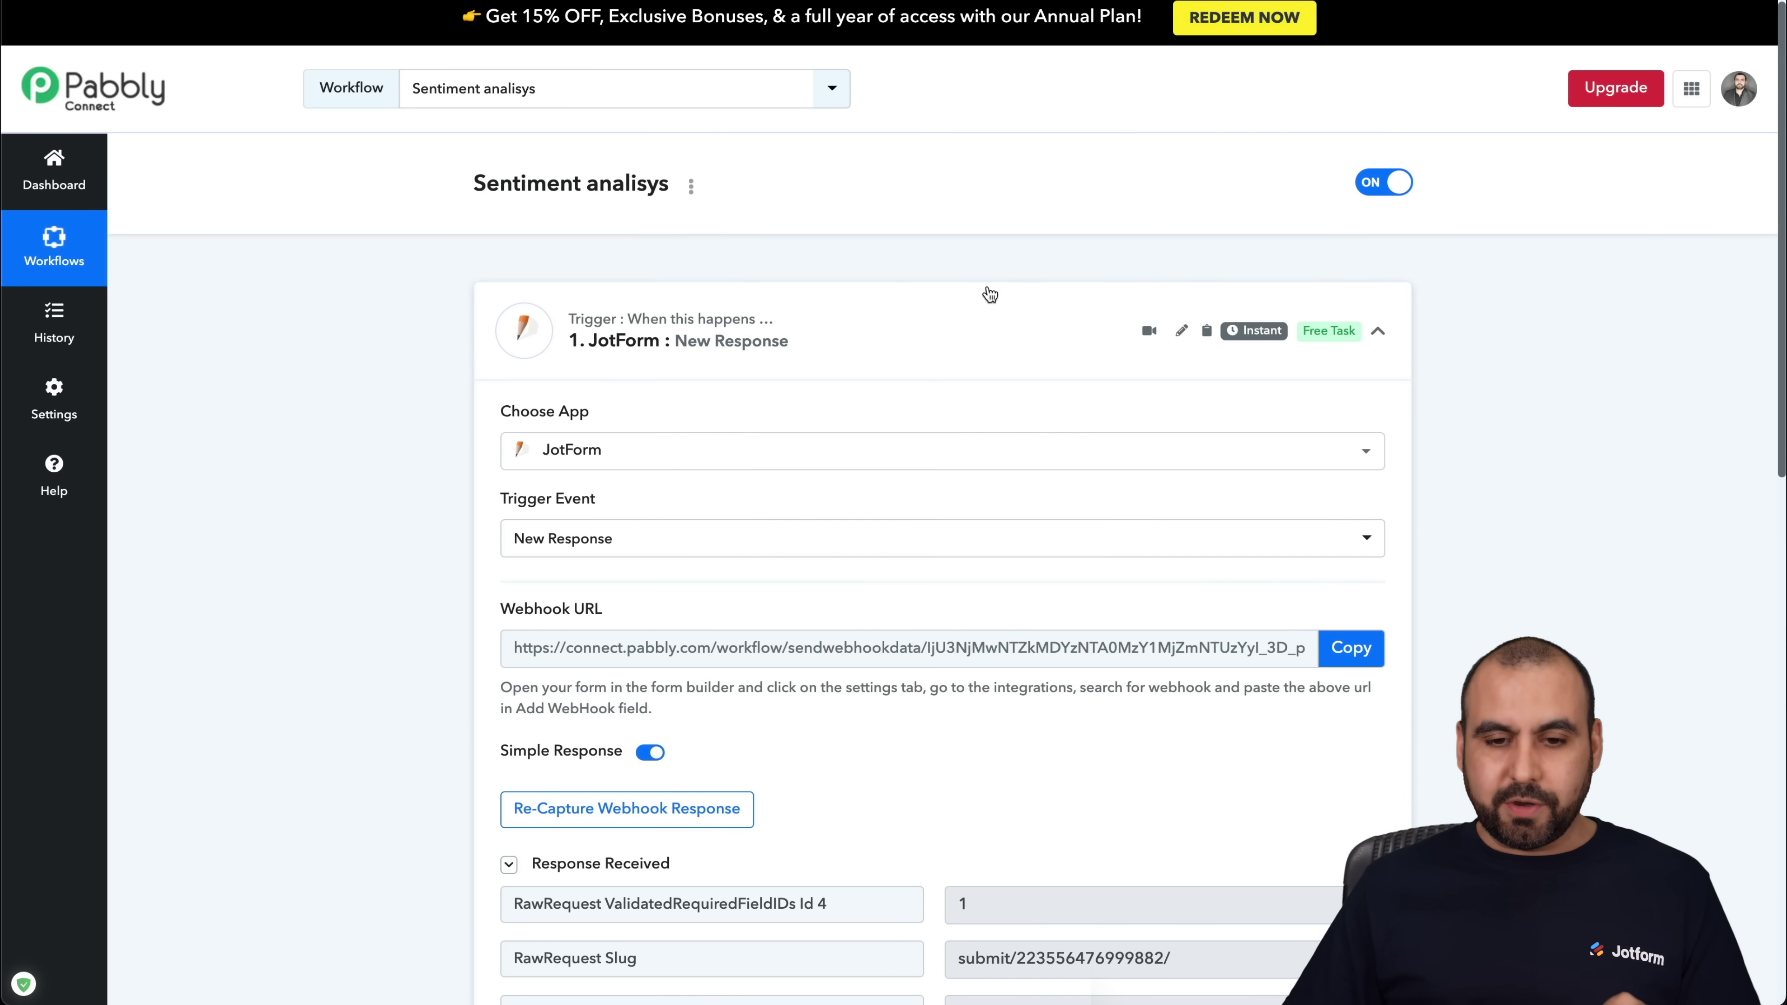
scroll(977, 483, down, 3)
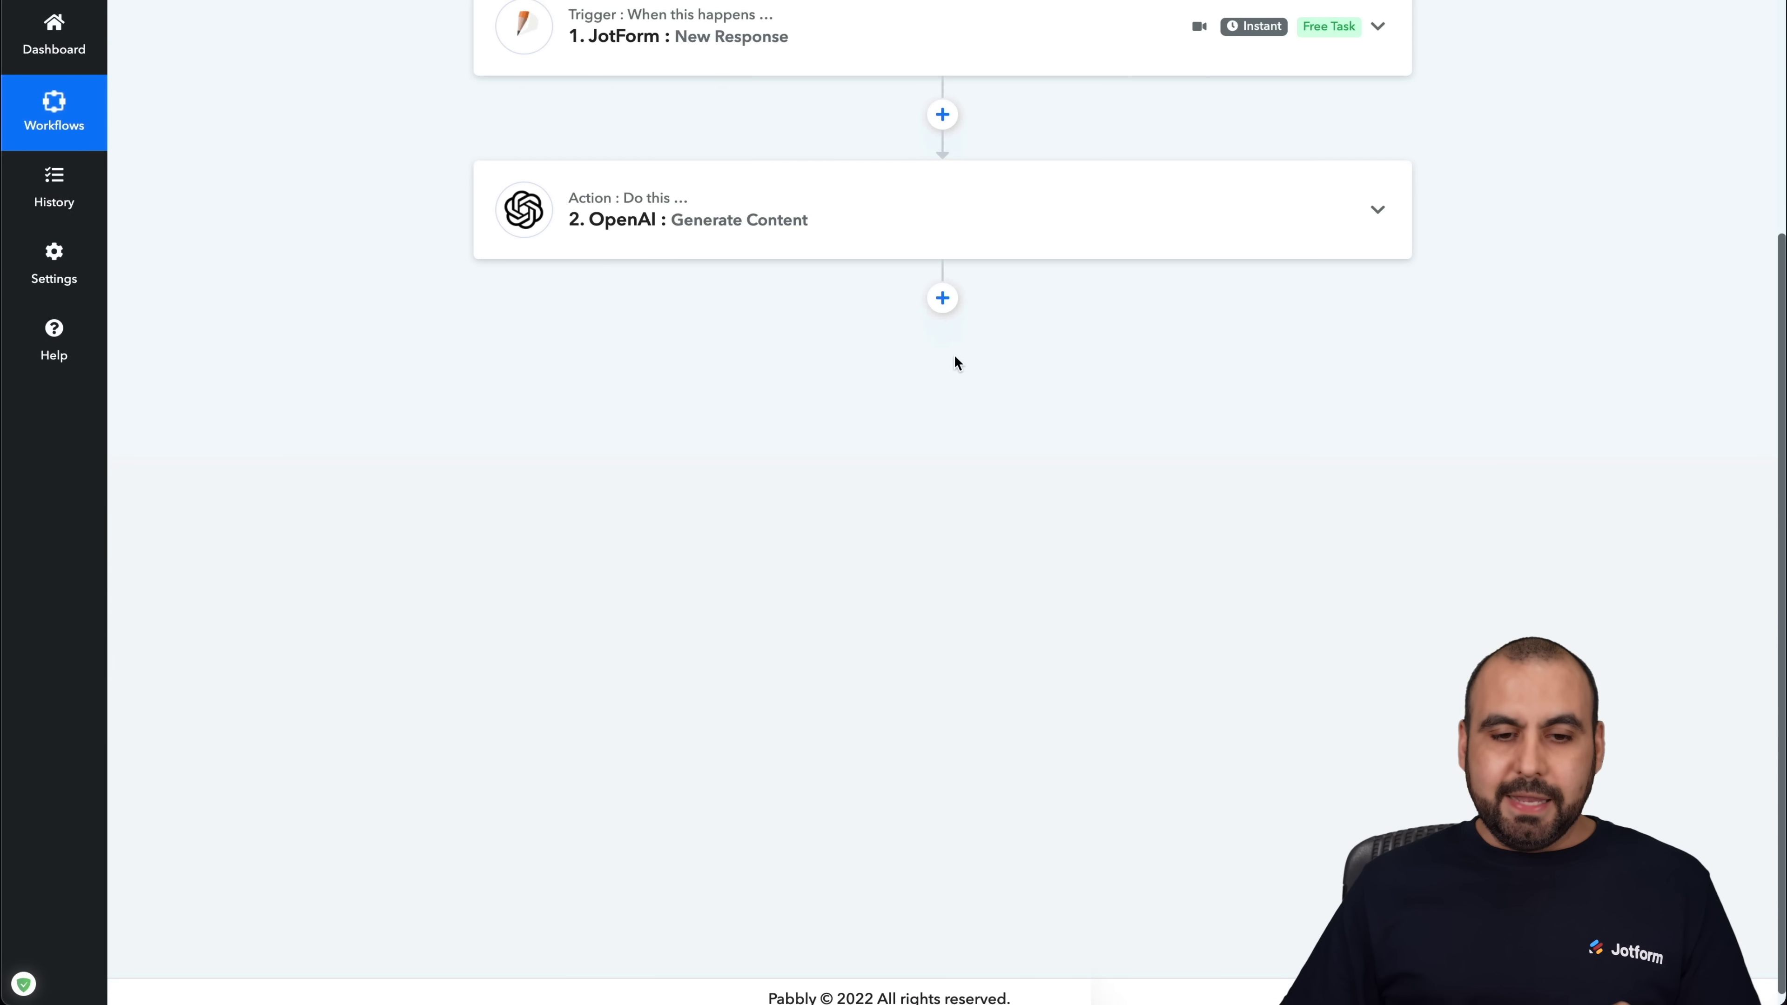
click(942, 298)
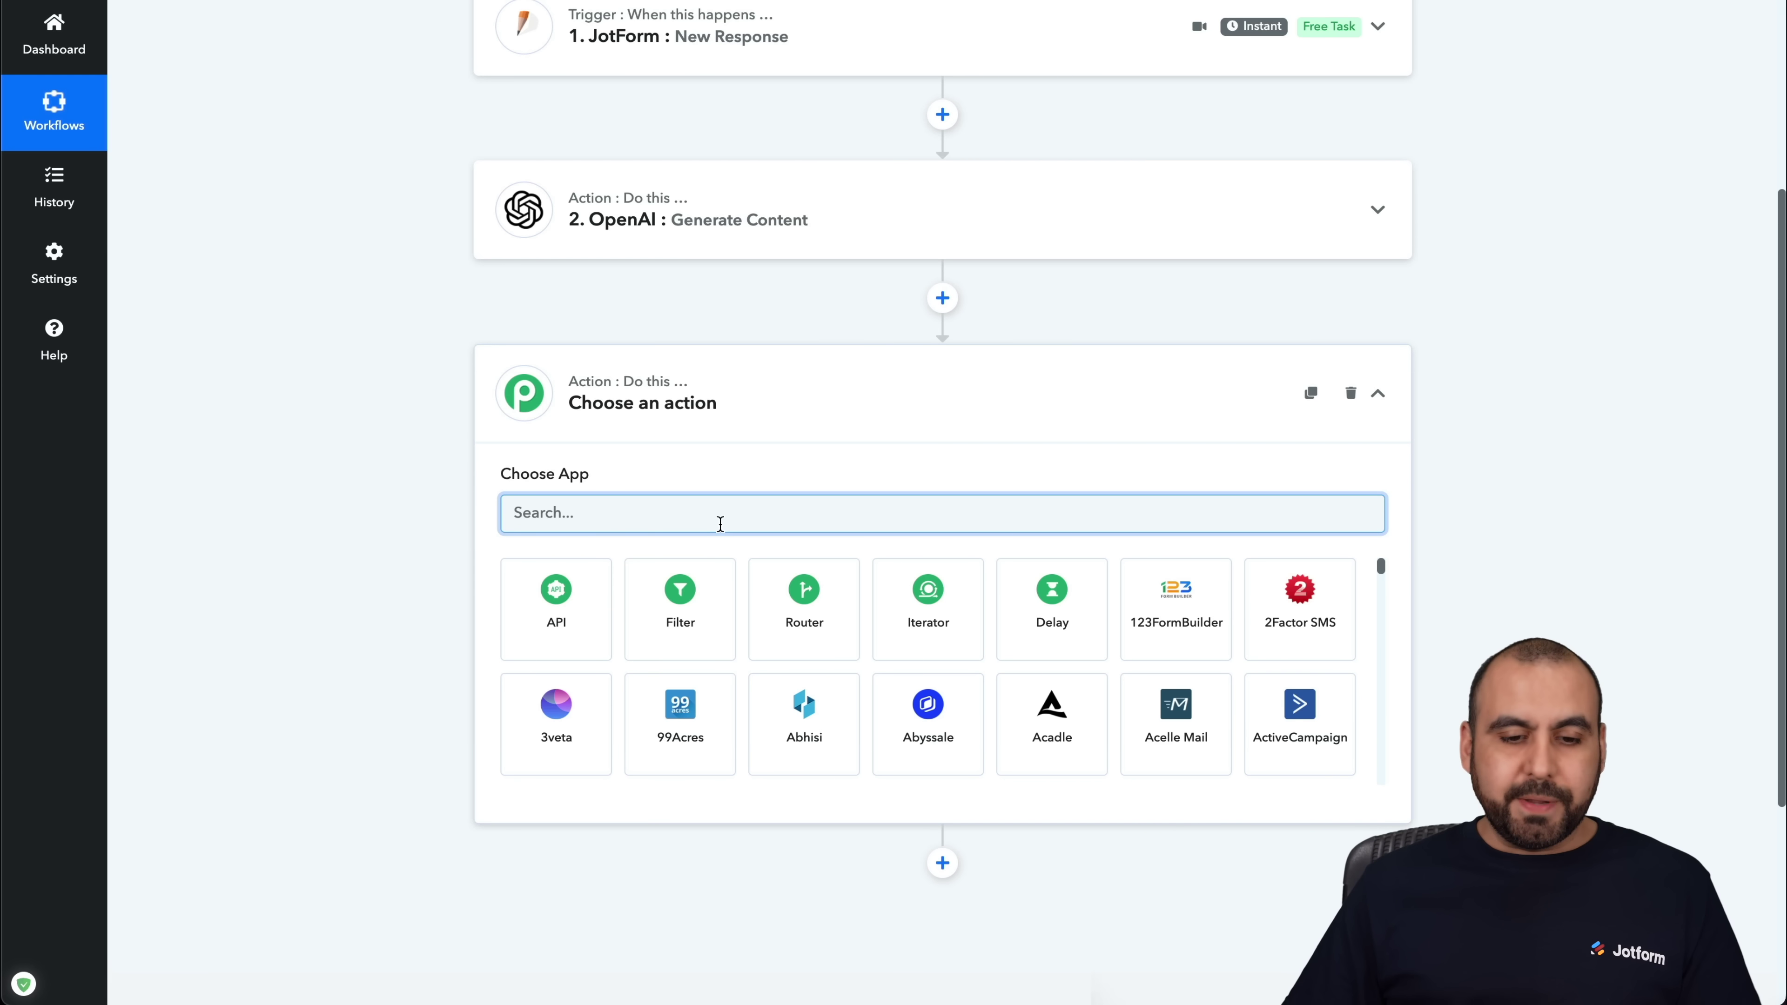
click(690, 613)
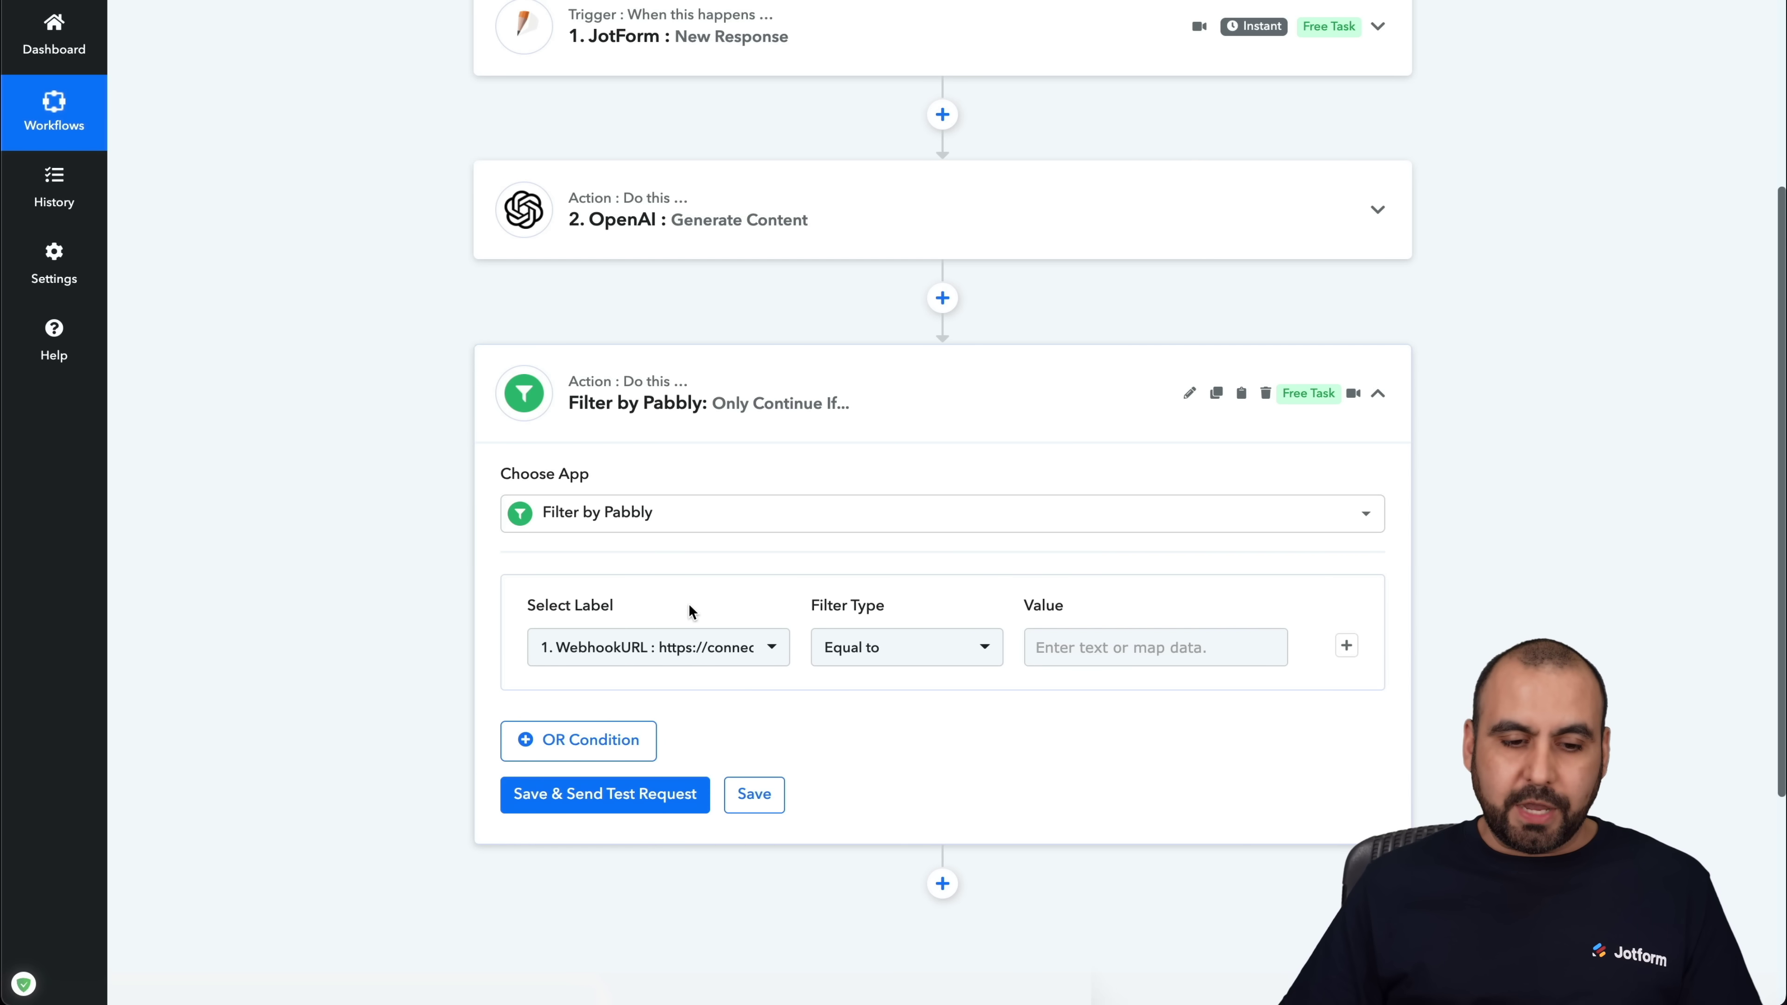
Set the filter to OpenAI Choices 0 Text Contains 'bad', then save and test it.
click(763, 649)
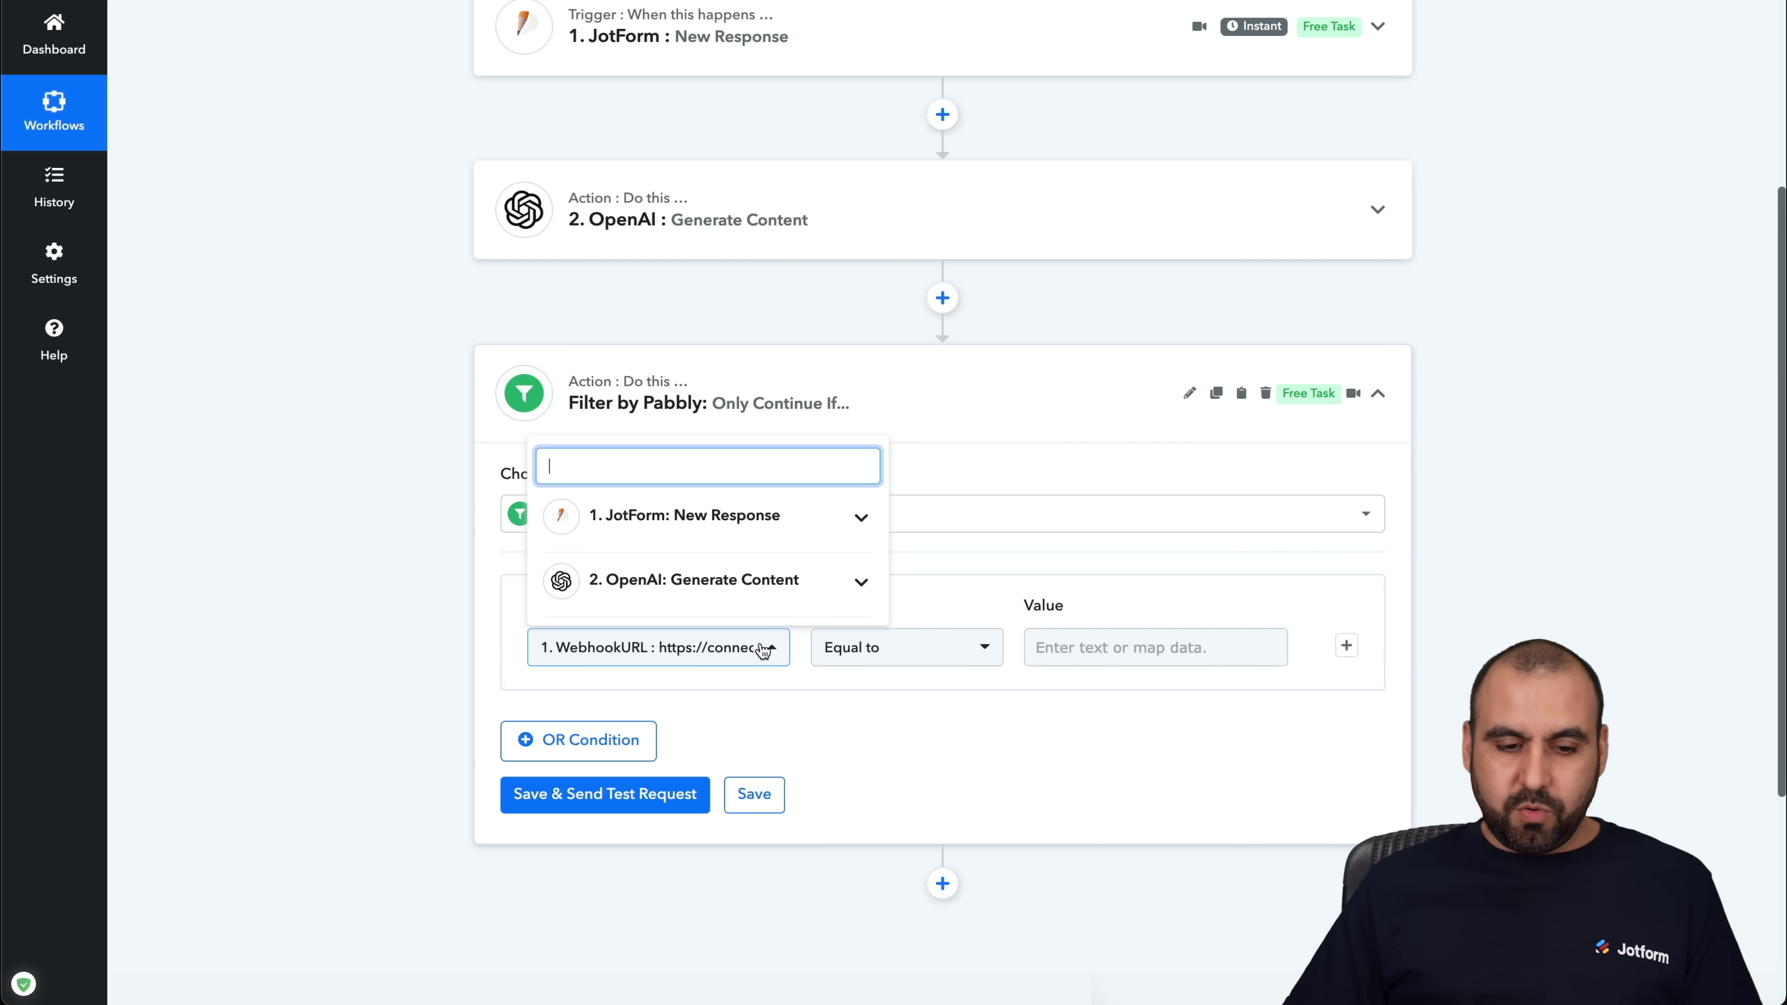
click(731, 580)
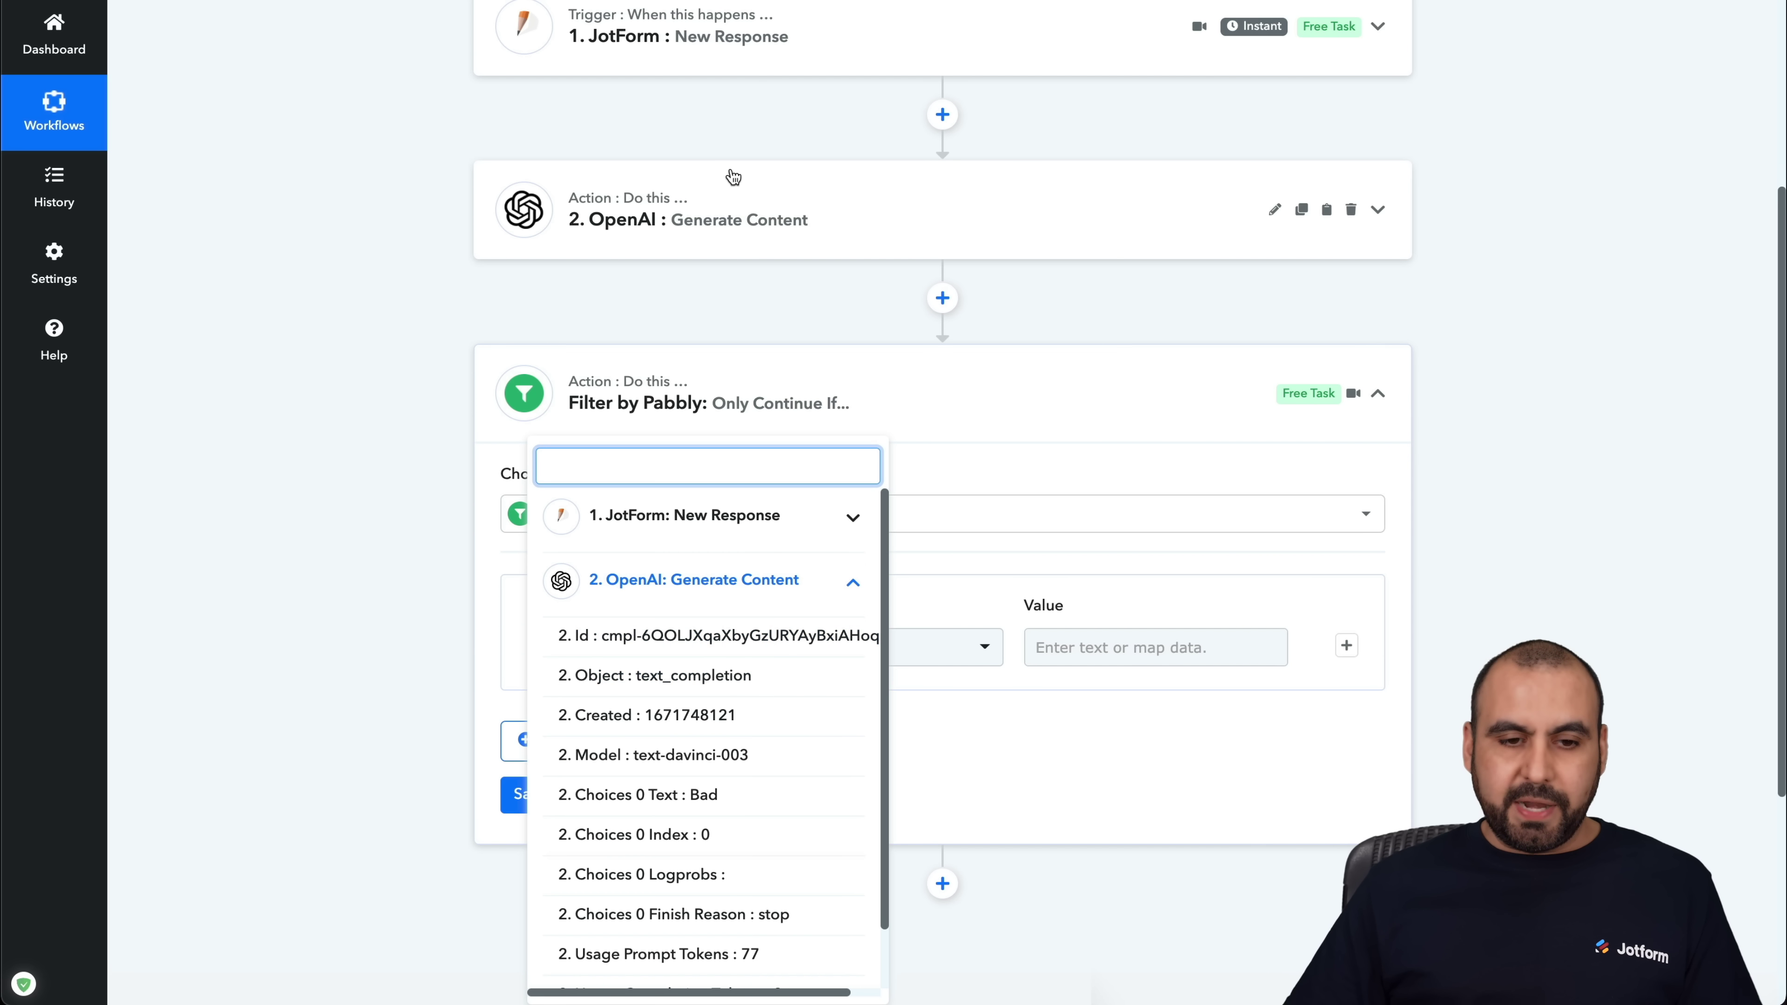
scroll(757, 746, down, 1)
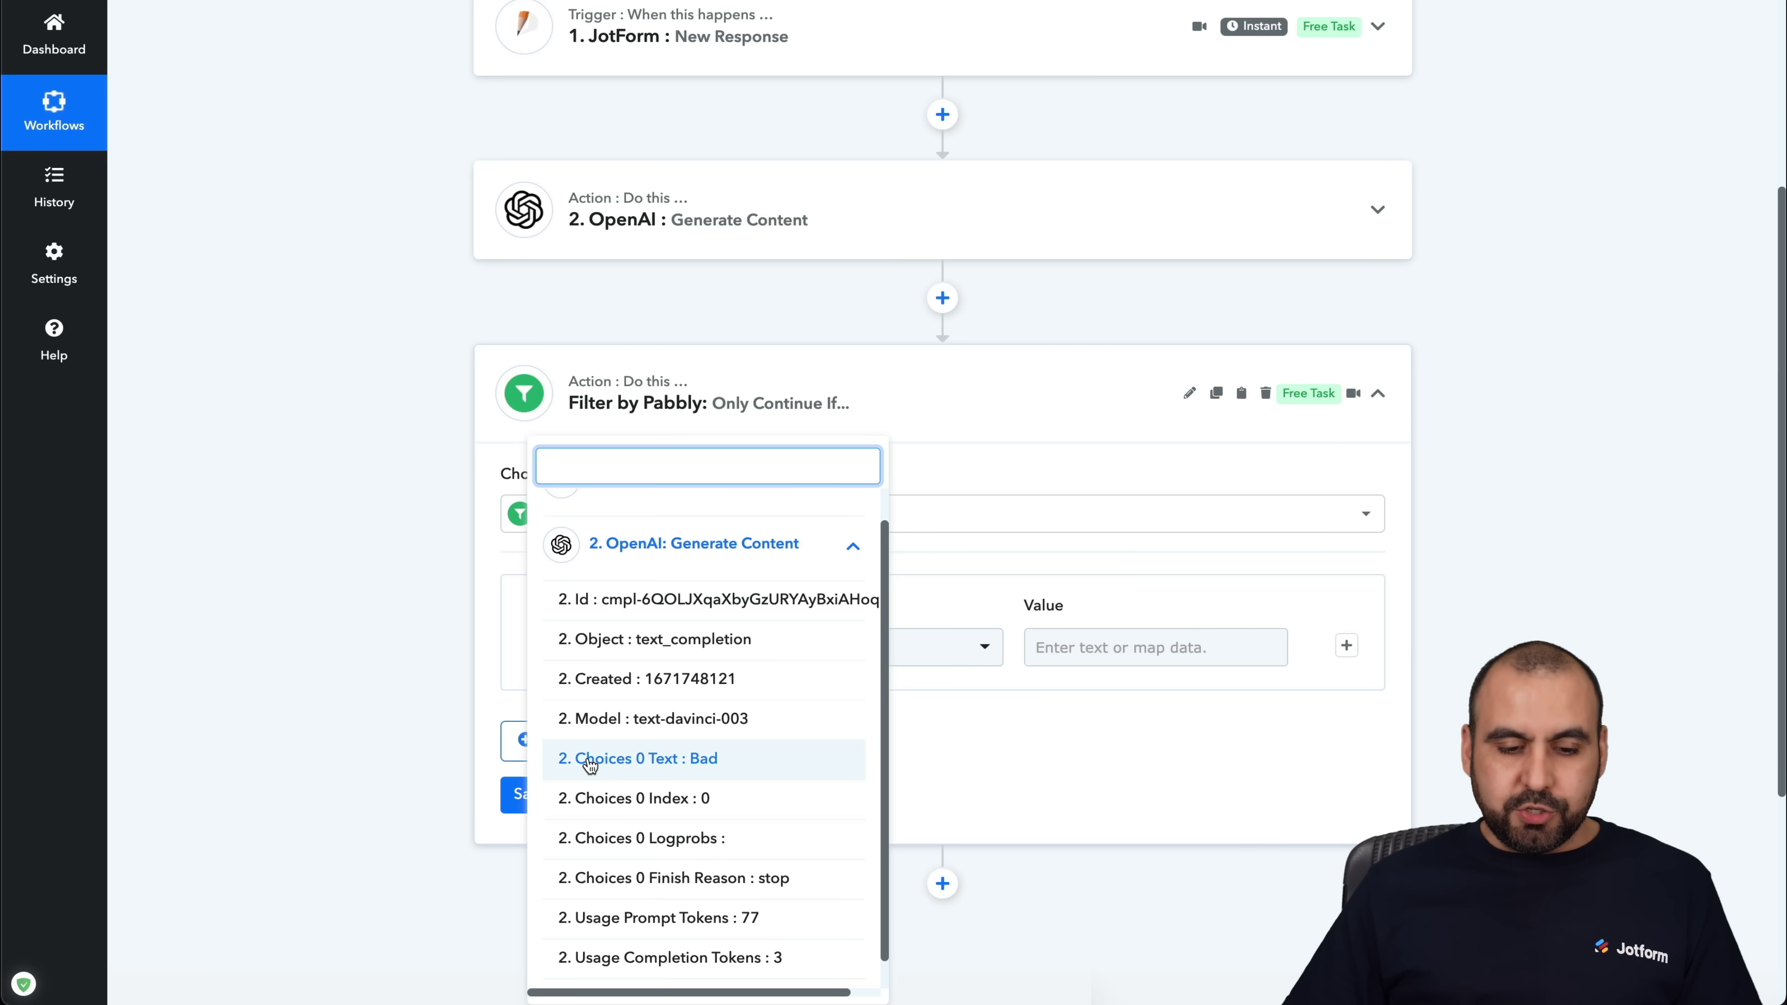
click(689, 766)
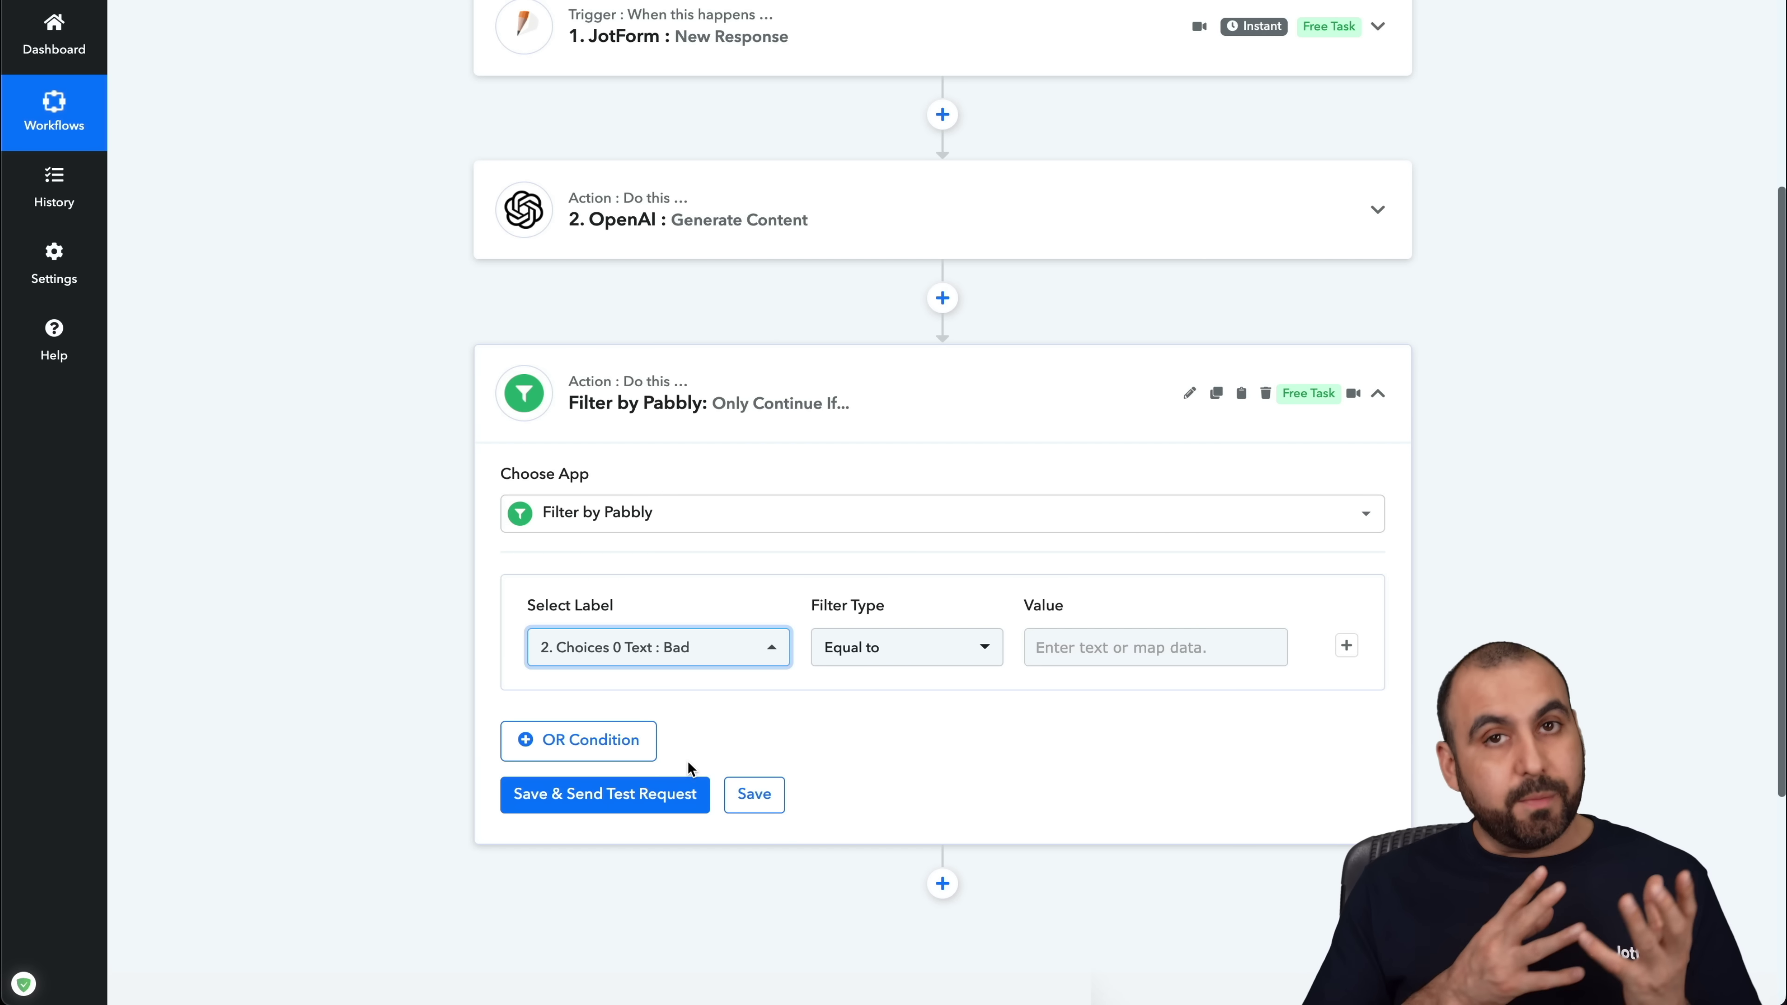
click(952, 651)
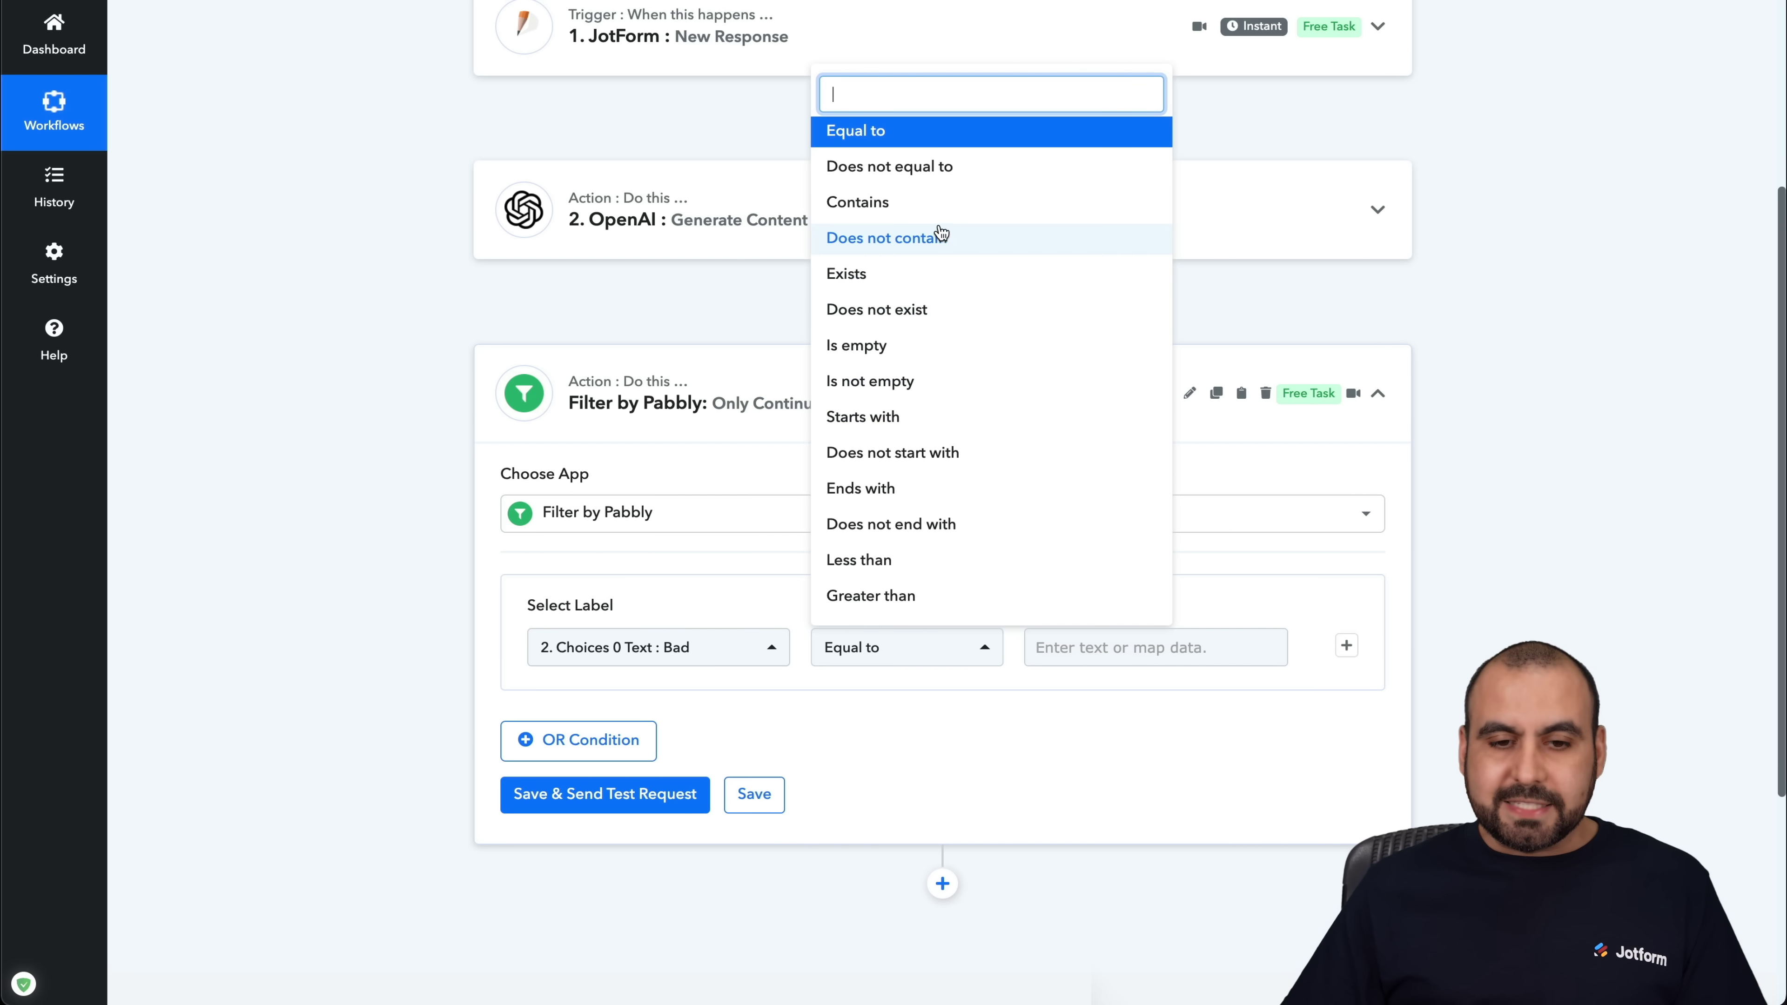
click(938, 211)
click(1118, 644)
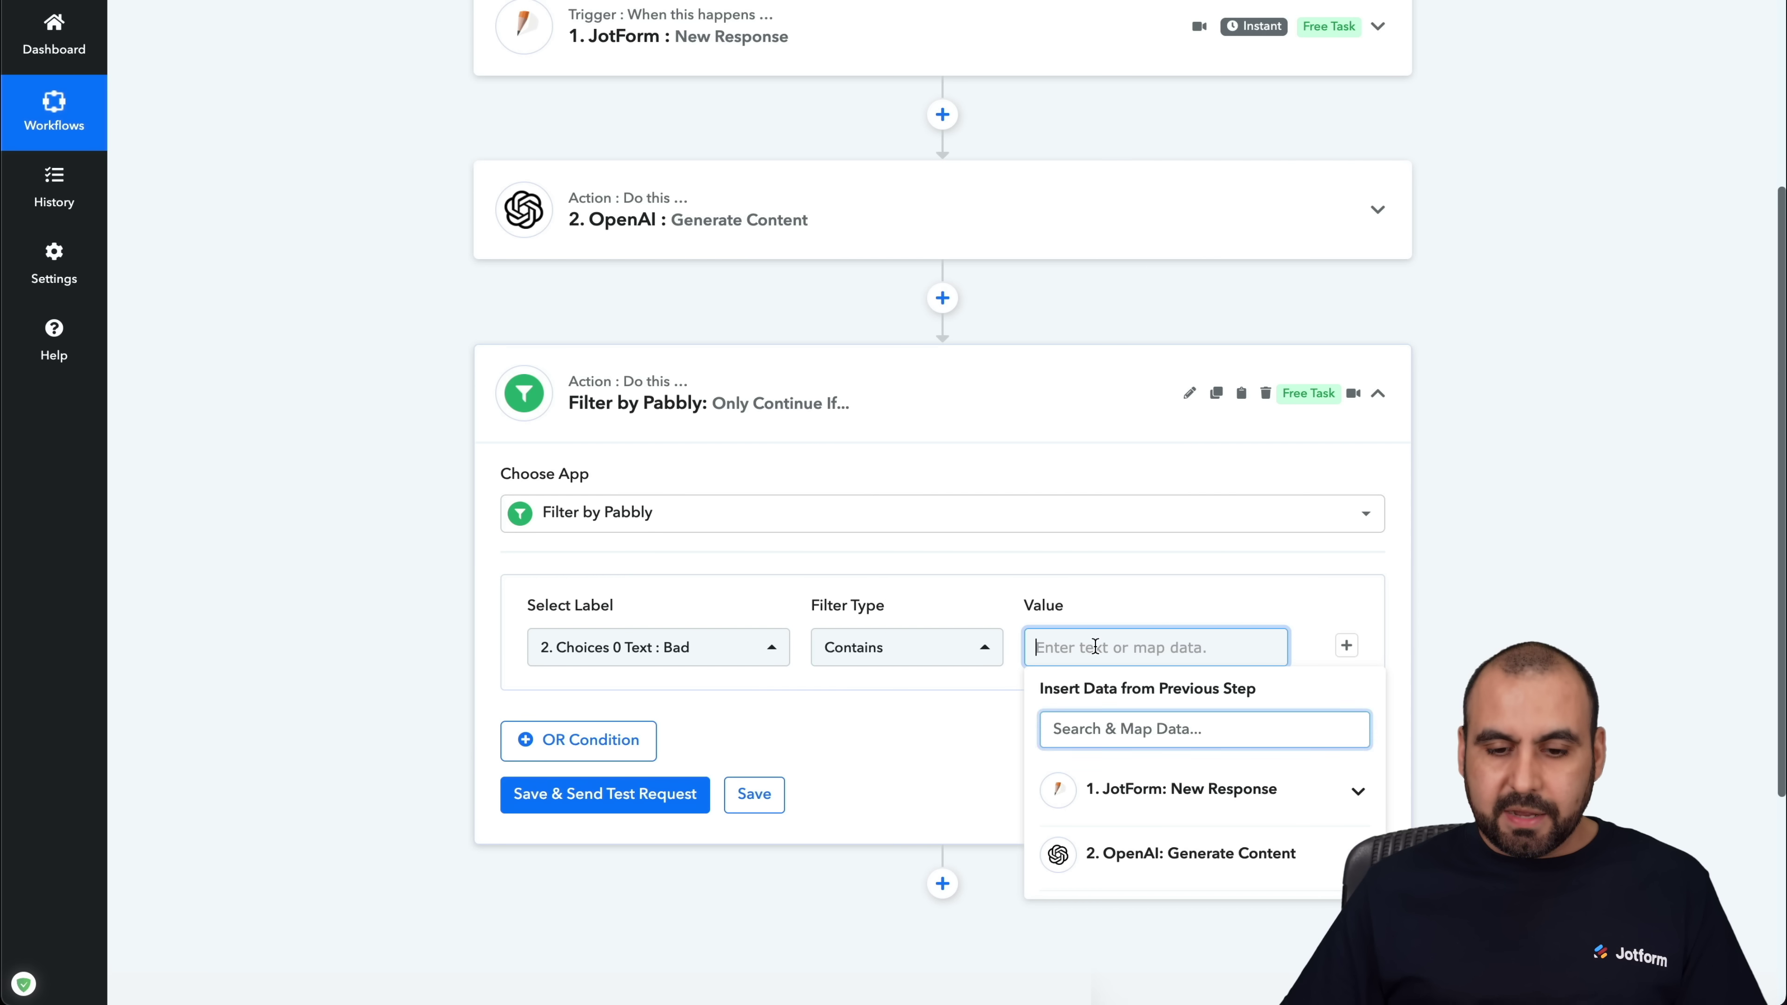
text(bad)
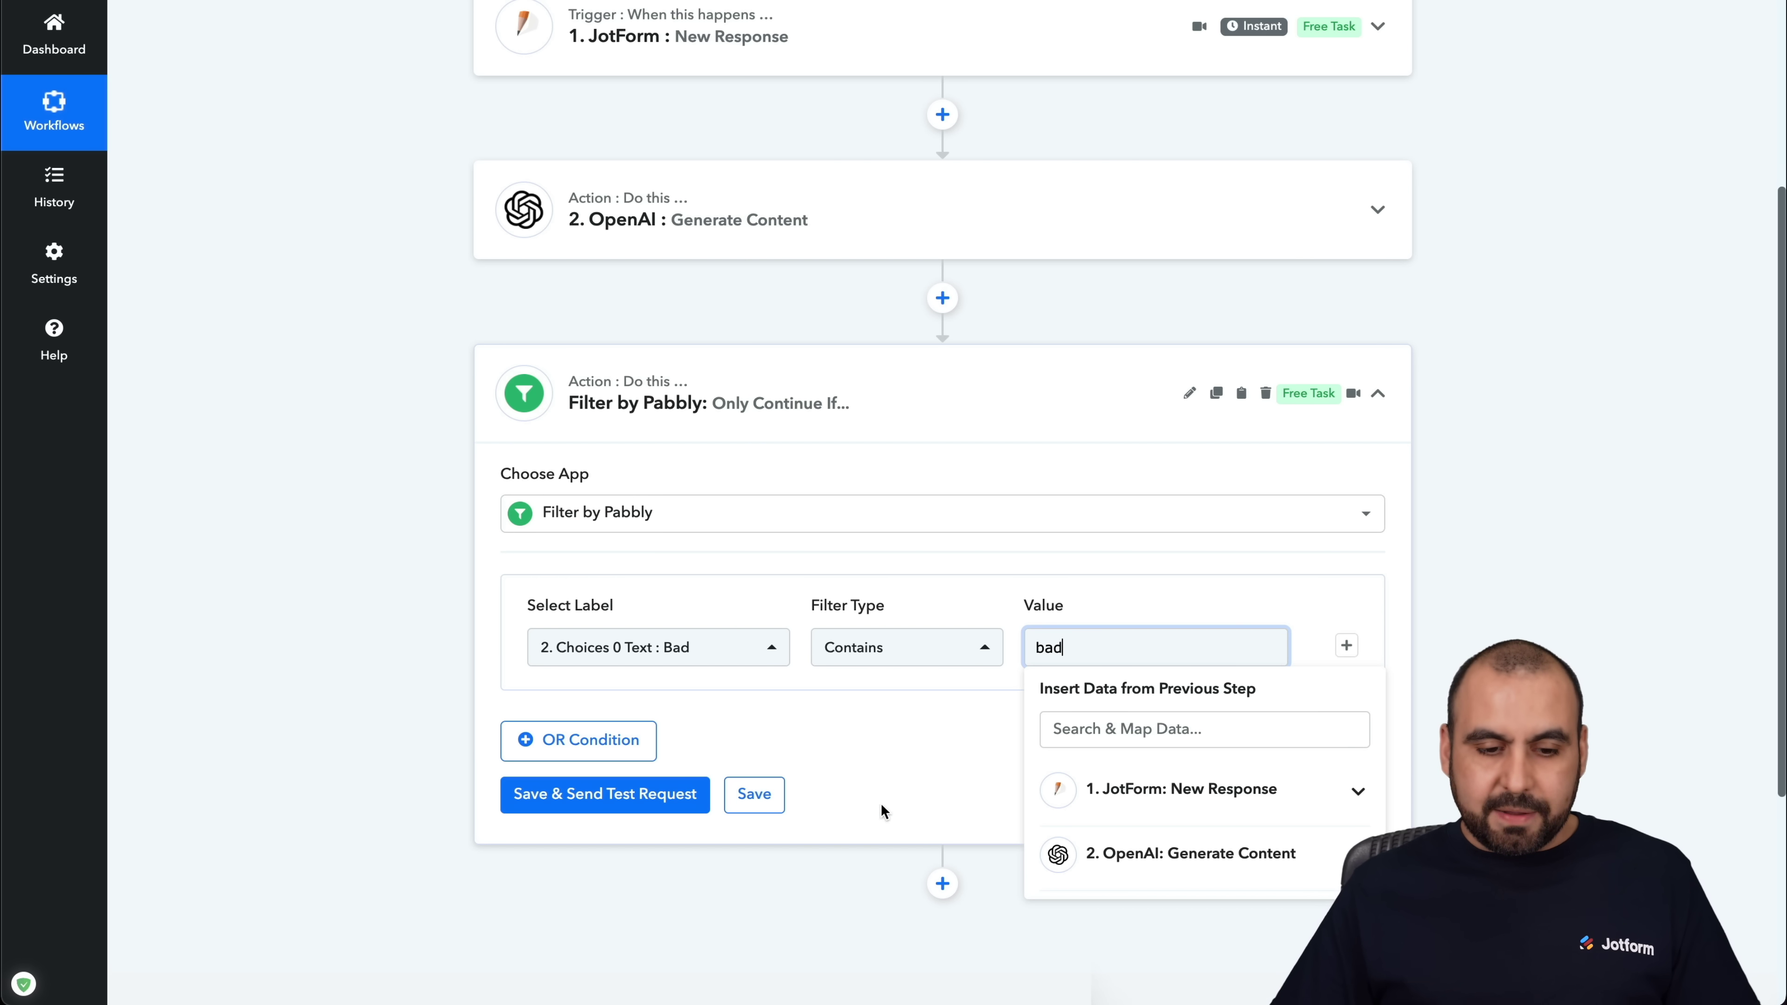
click(859, 748)
click(567, 780)
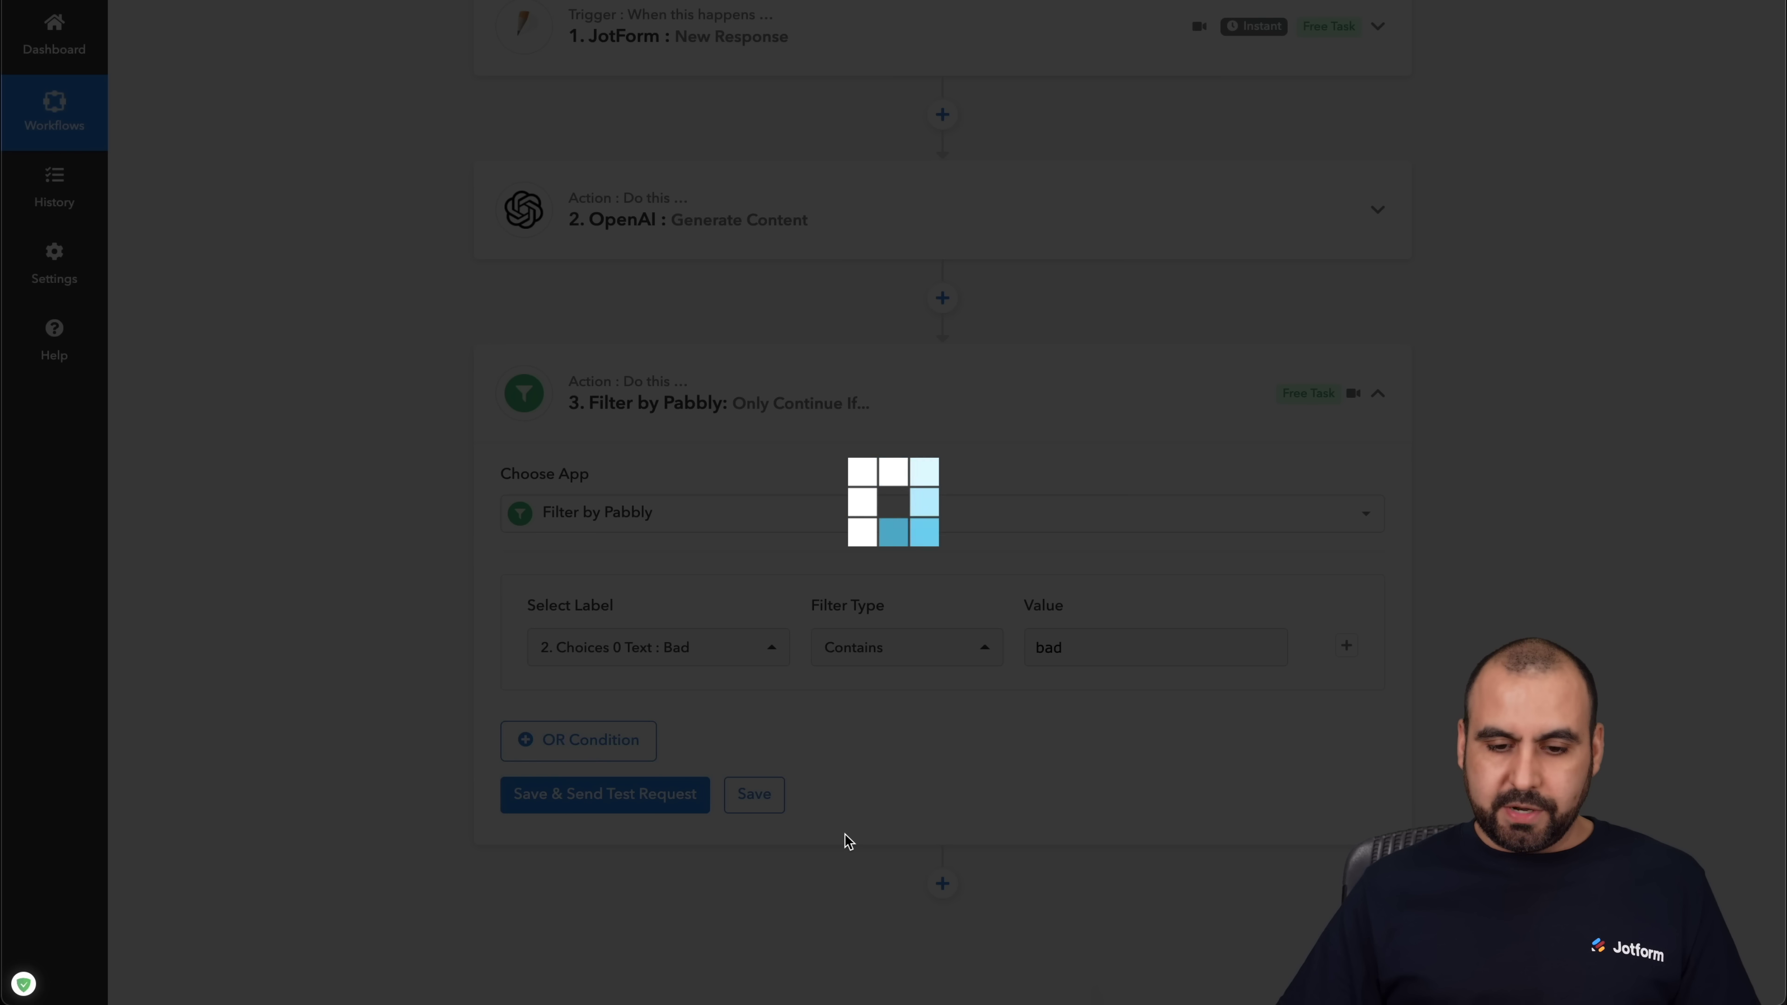
scroll(846, 837, down, 1)
Add an OR condition: Choices 0 Text Contains 'neutral', then save and retest the filter.
scroll(846, 855, down, 3)
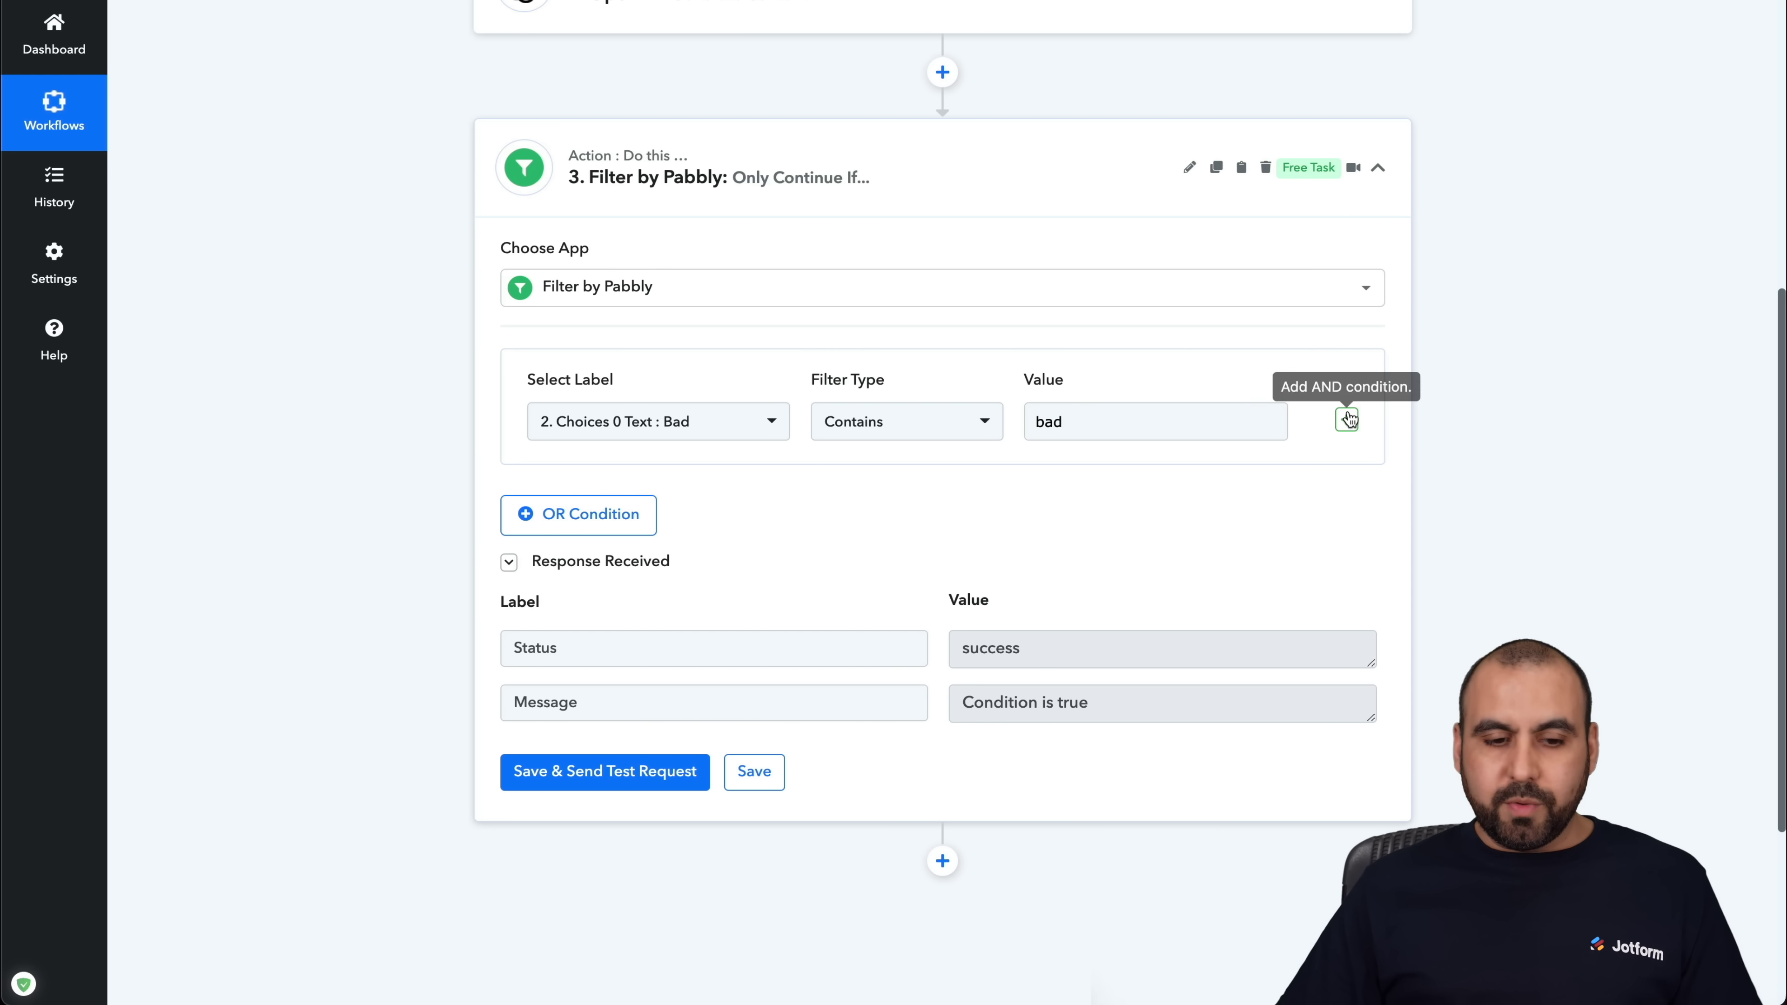
click(605, 521)
click(673, 573)
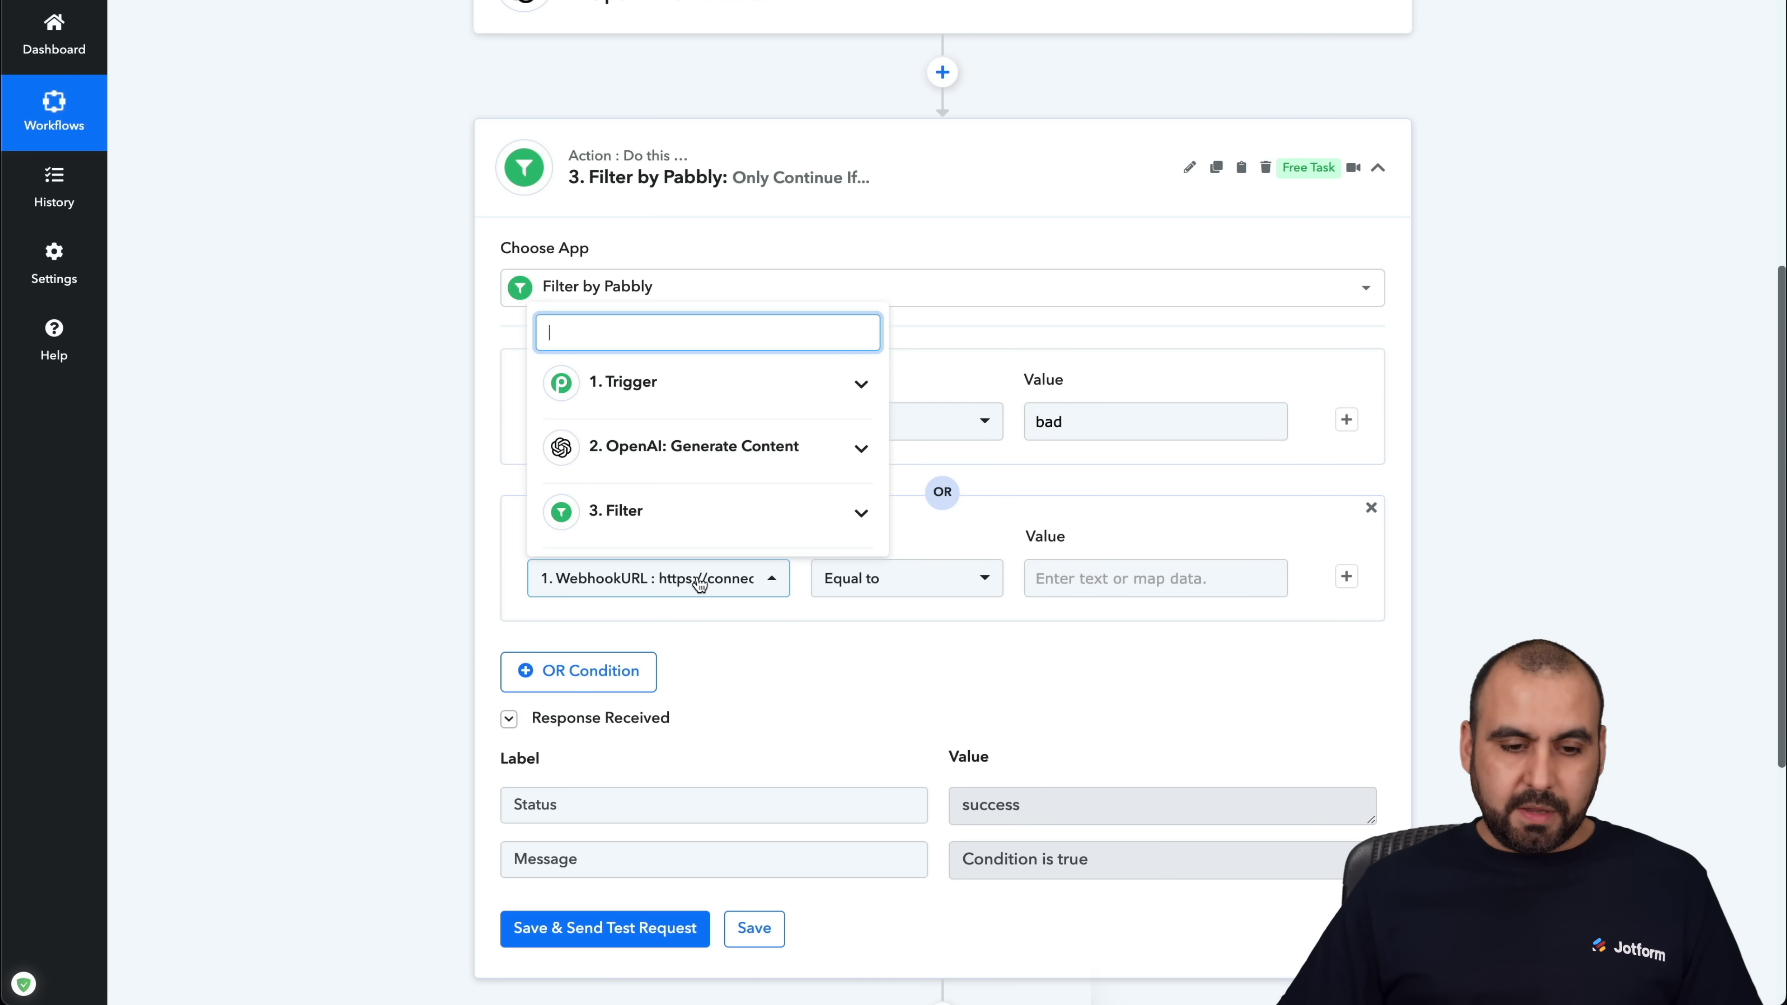
click(619, 449)
click(725, 662)
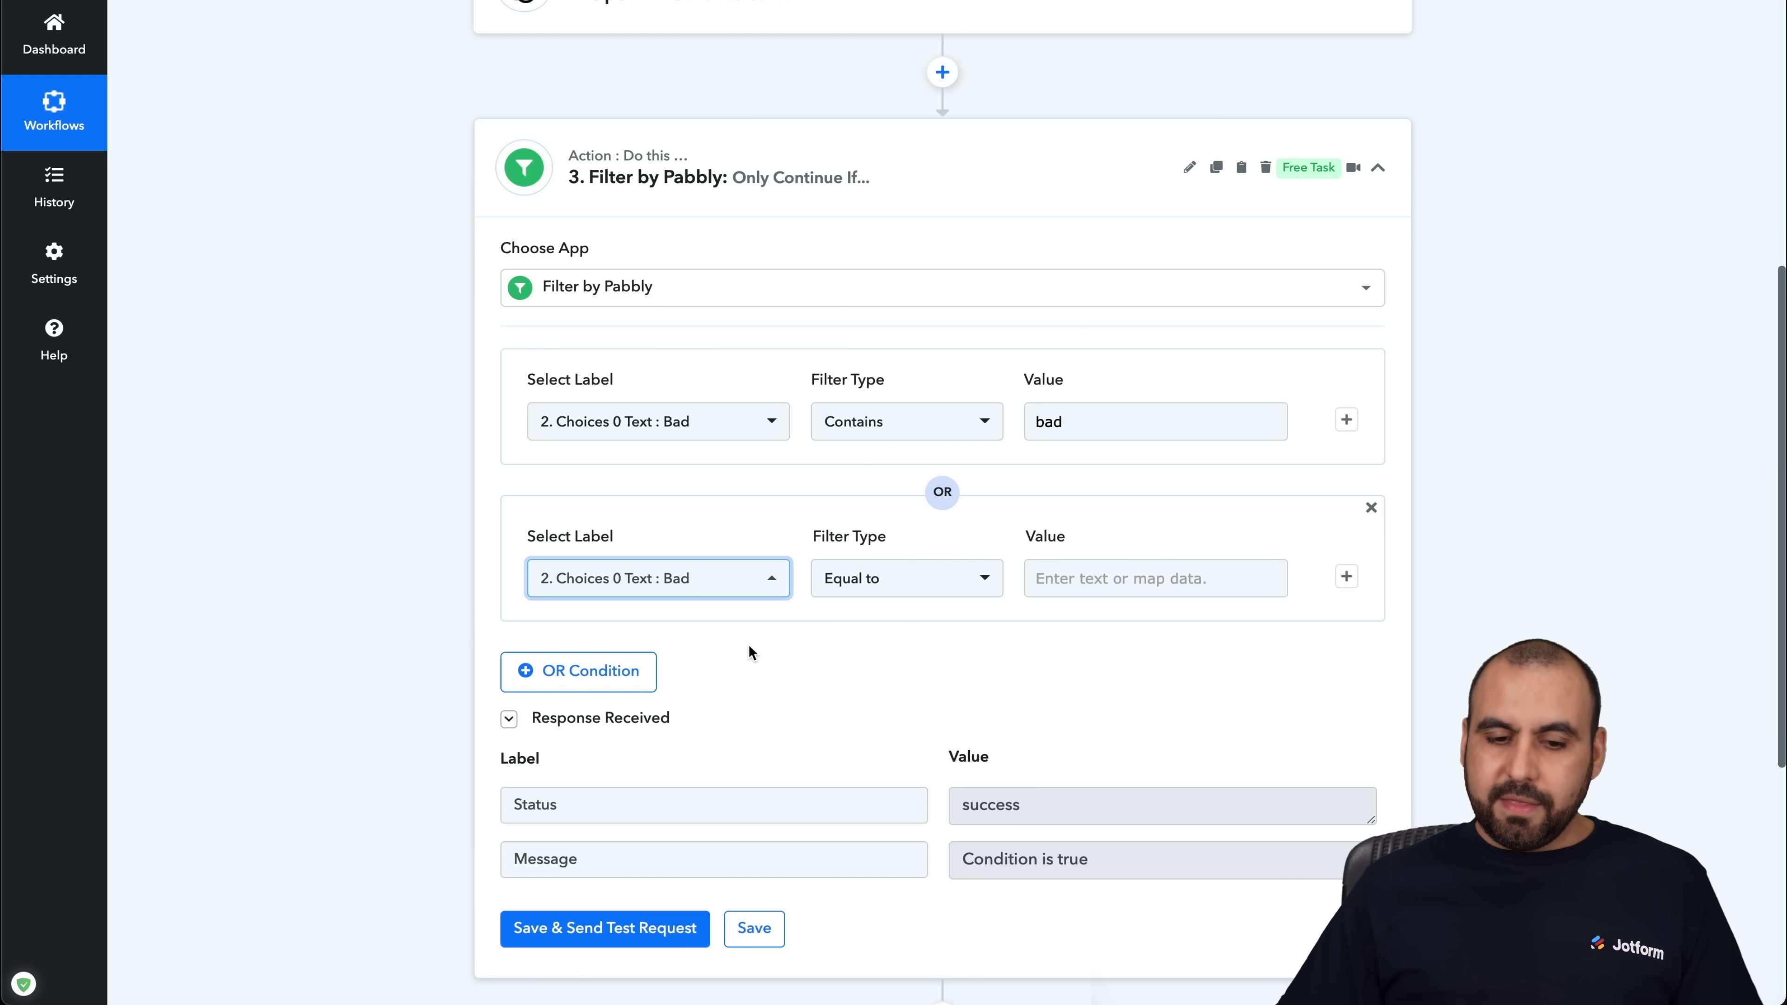
click(927, 586)
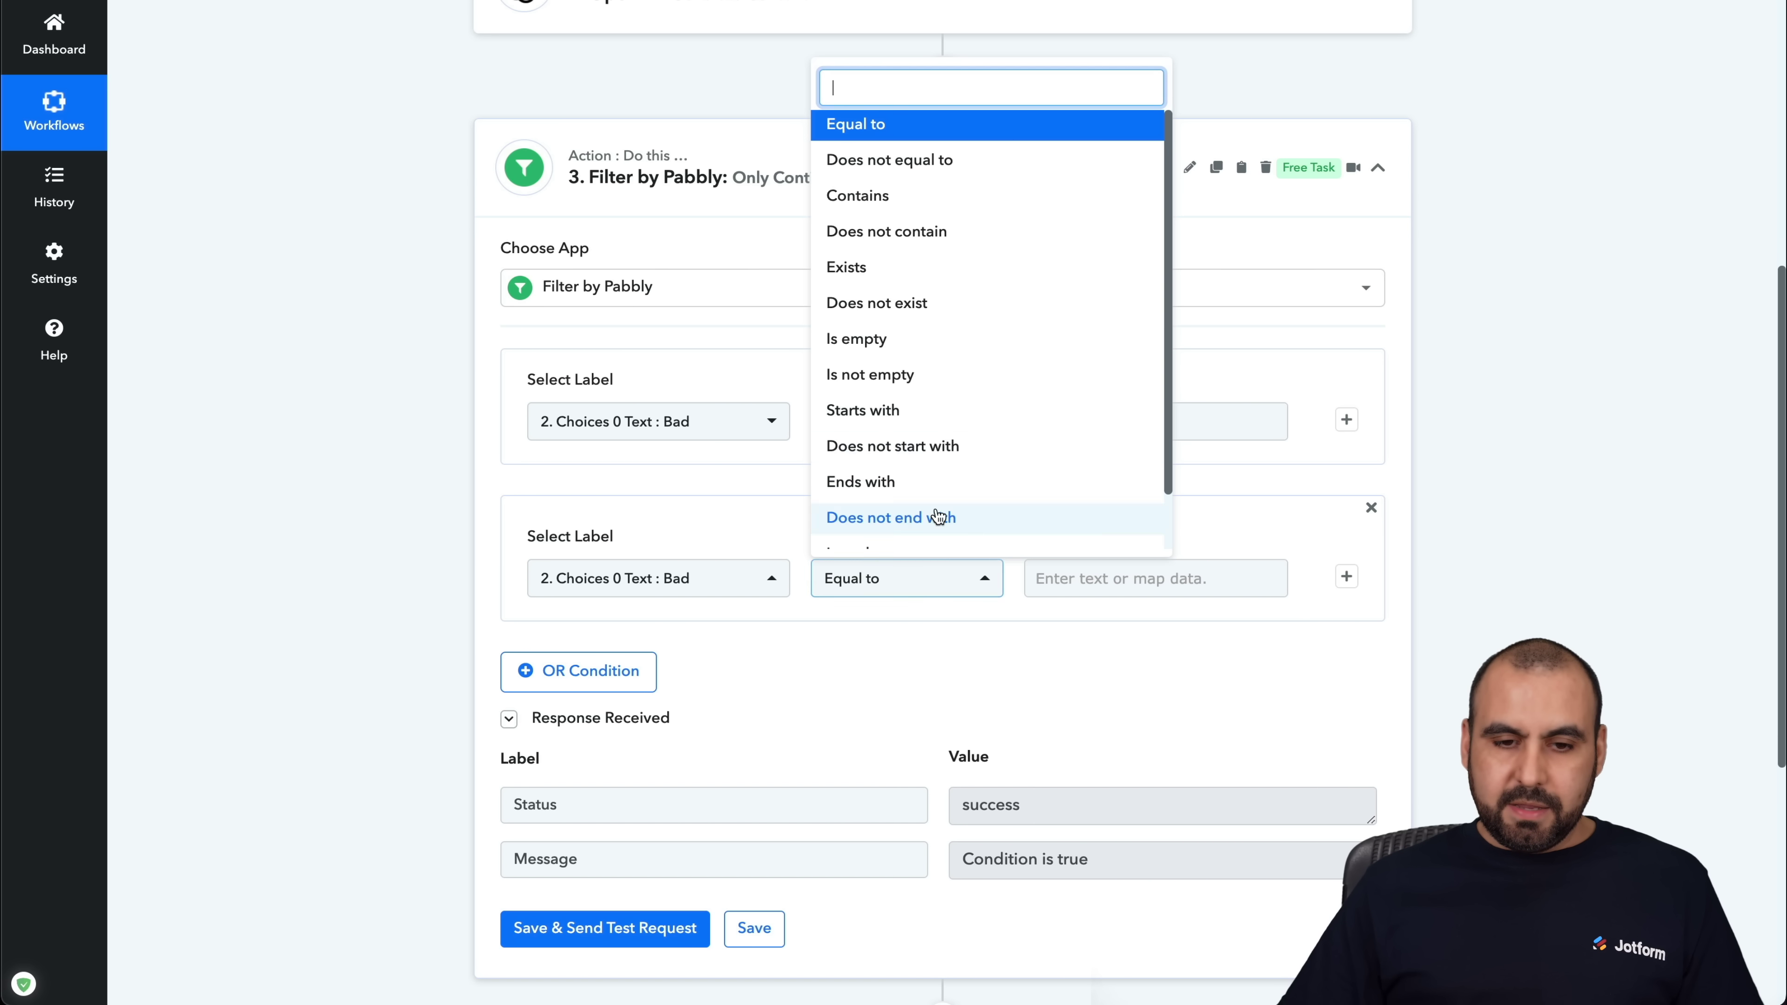
click(928, 193)
click(1098, 577)
text(neutral)
click(774, 729)
click(649, 930)
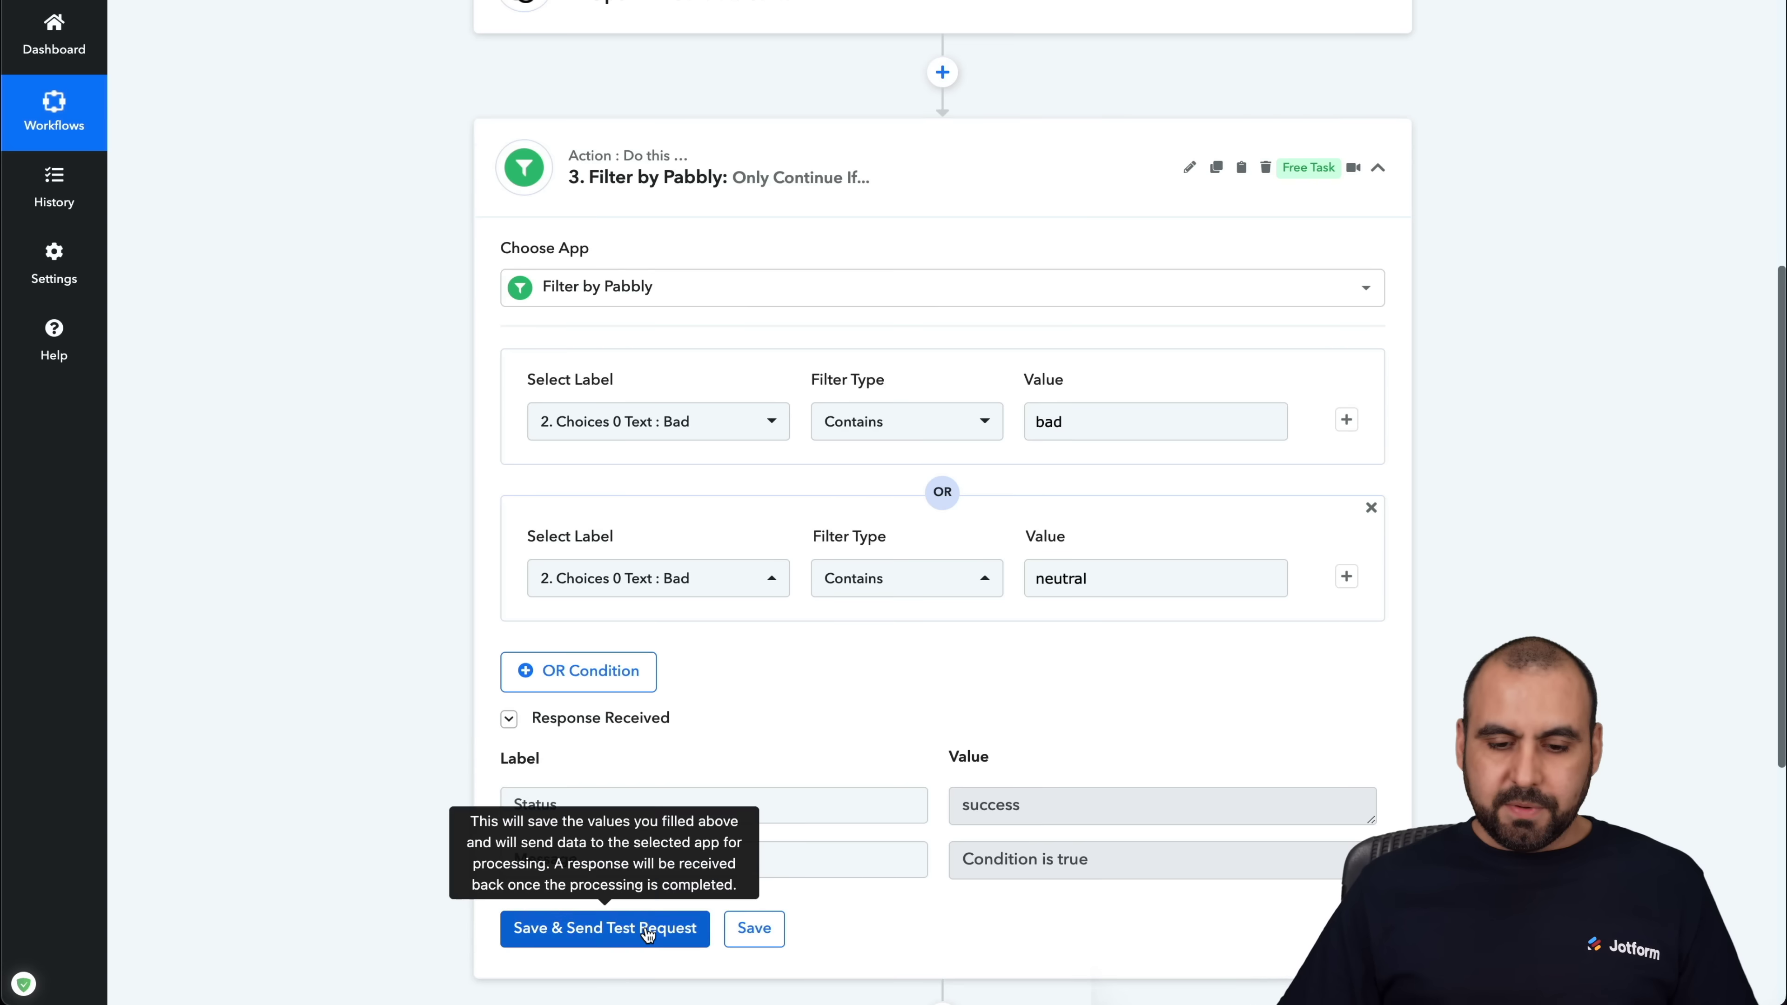
Review the 'bad' and 'neutral' condition values and collapse the filter step.
scroll(798, 745, down, 1)
click(1051, 345)
click(1075, 504)
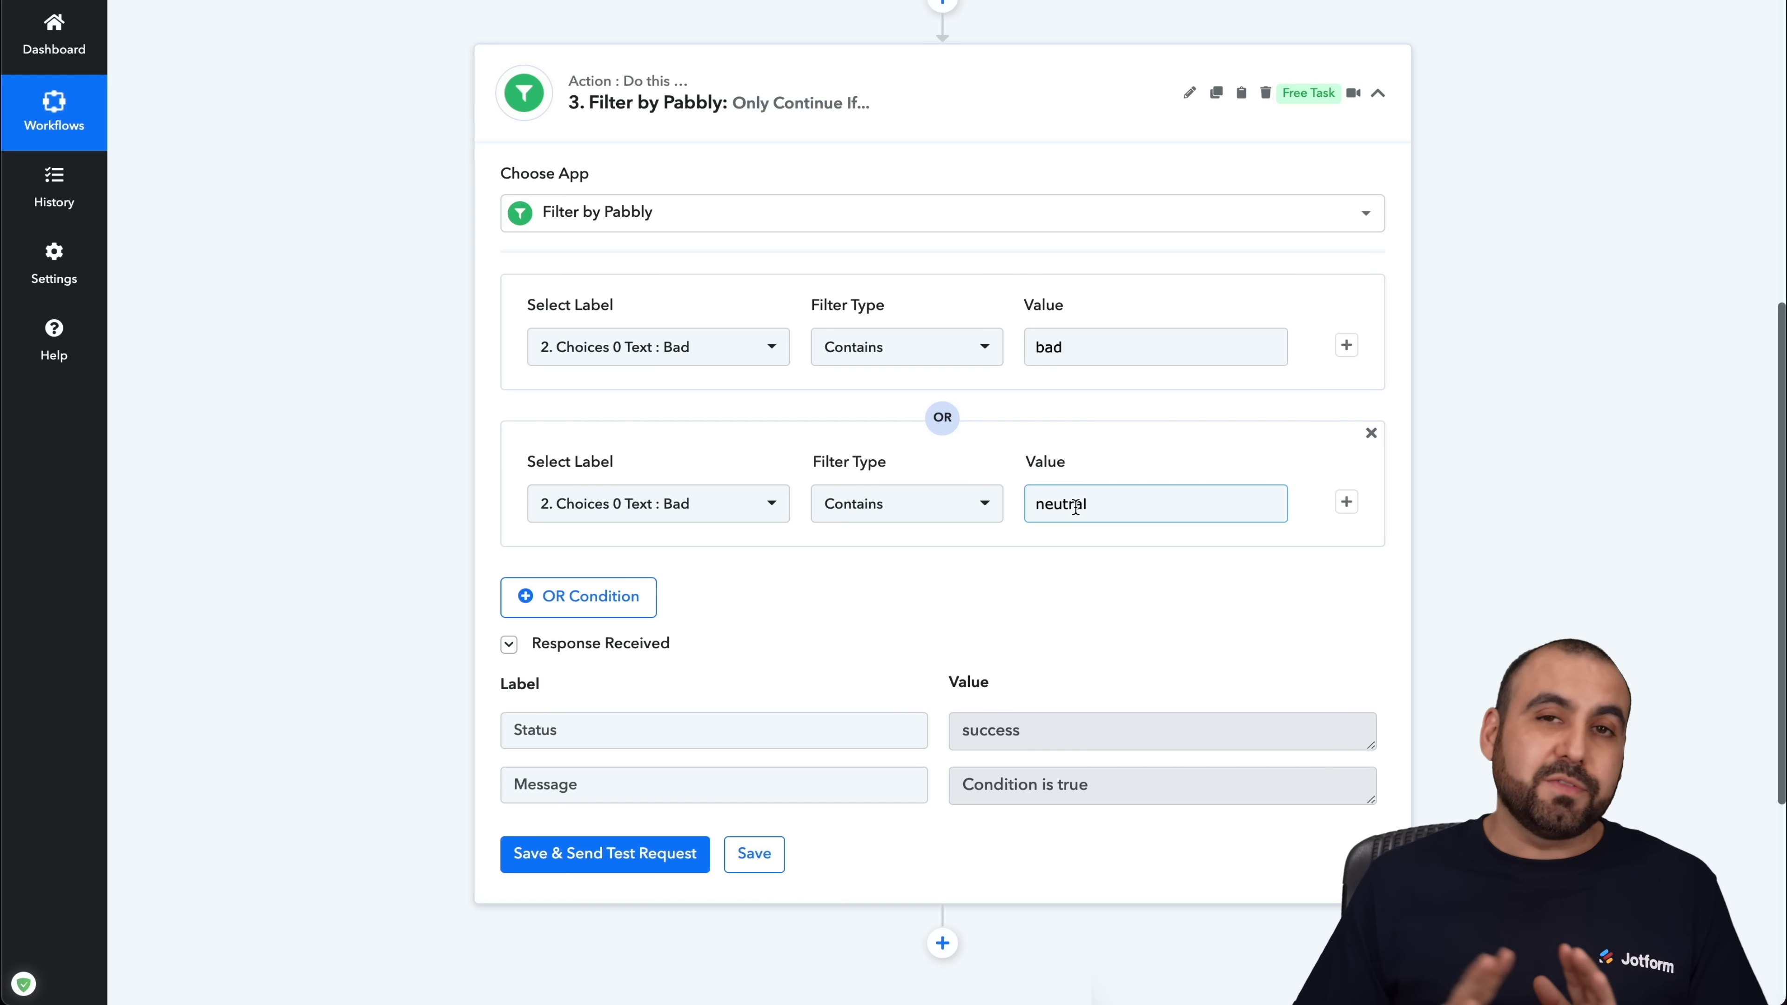
click(1045, 93)
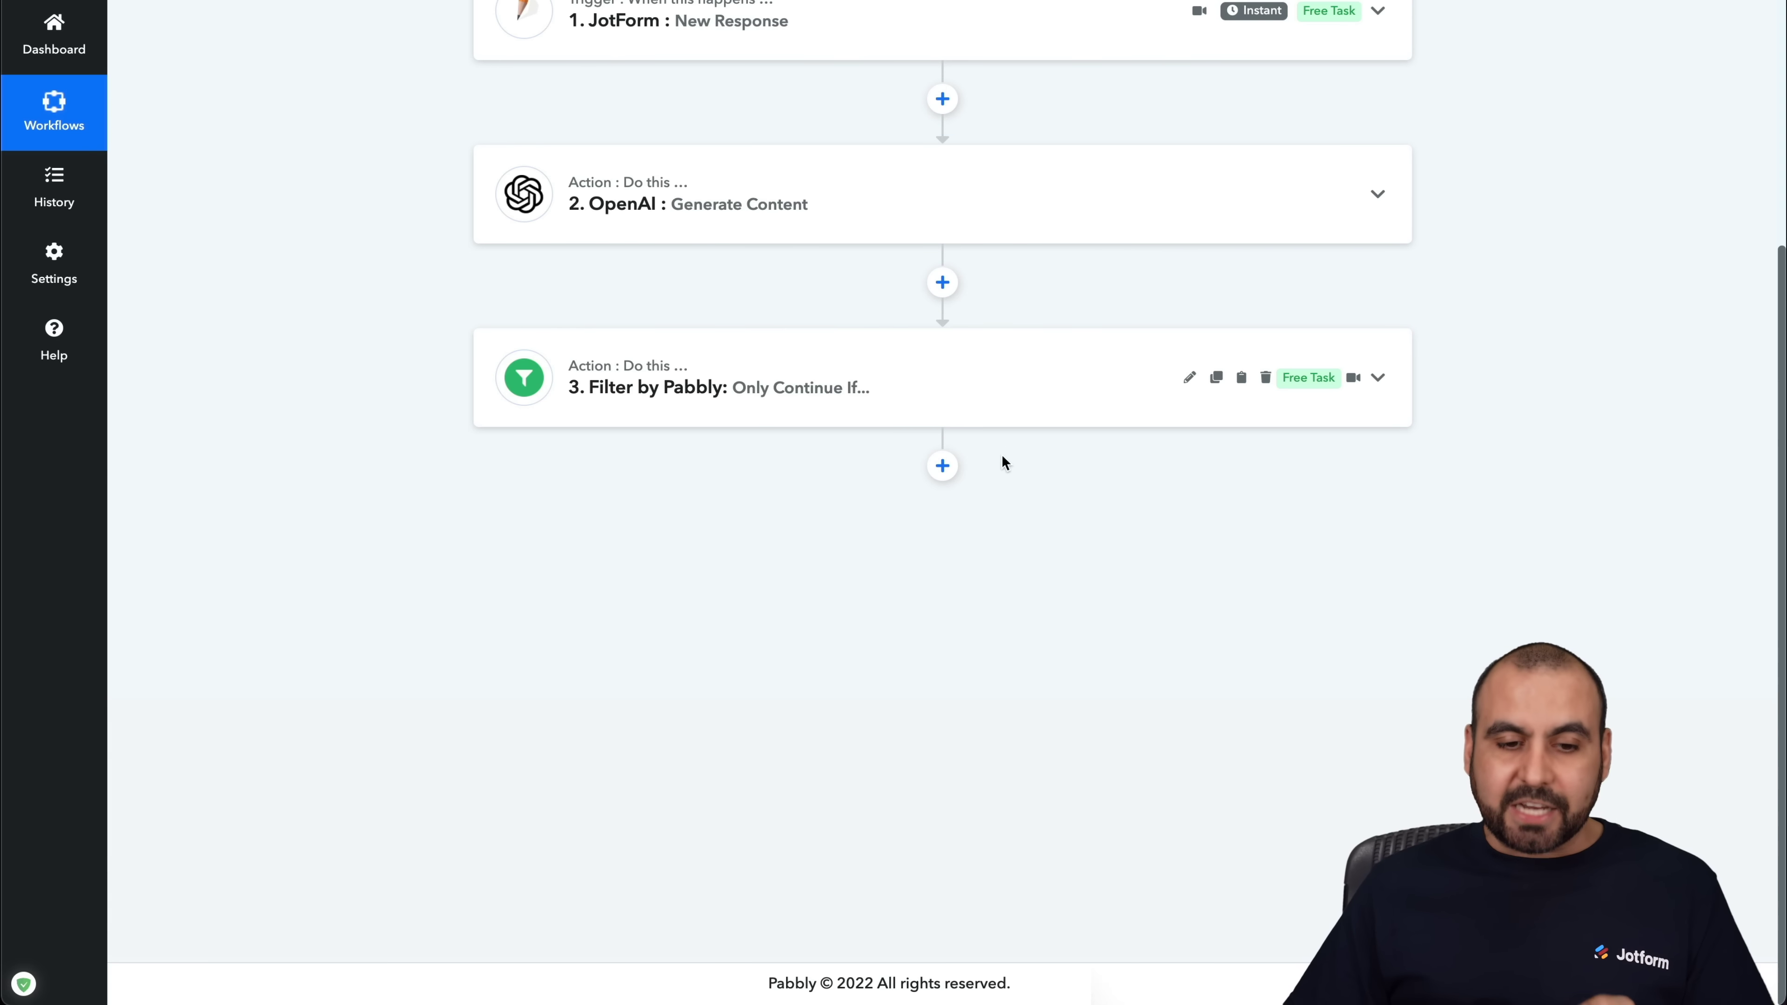
Add a new action step below the Filter by Pabbly step.
click(943, 466)
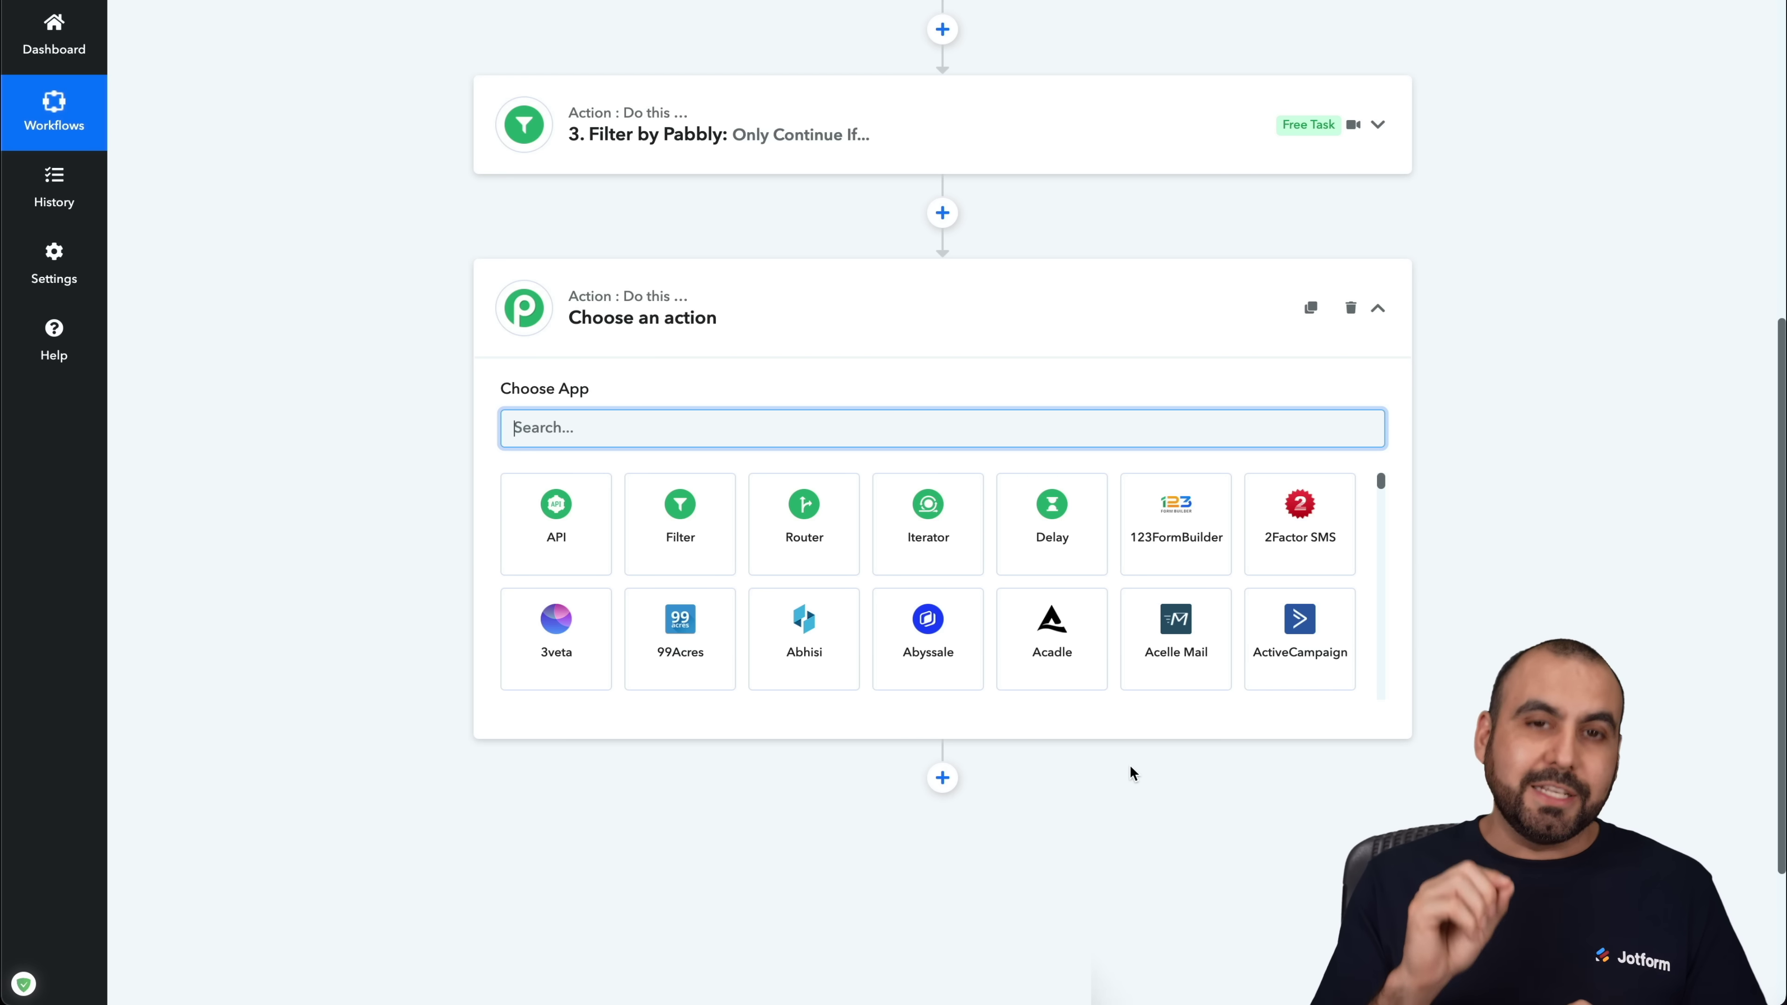
Make the fourth step a Gmail Send Email action using the existing Gmail connection.
text(gma)
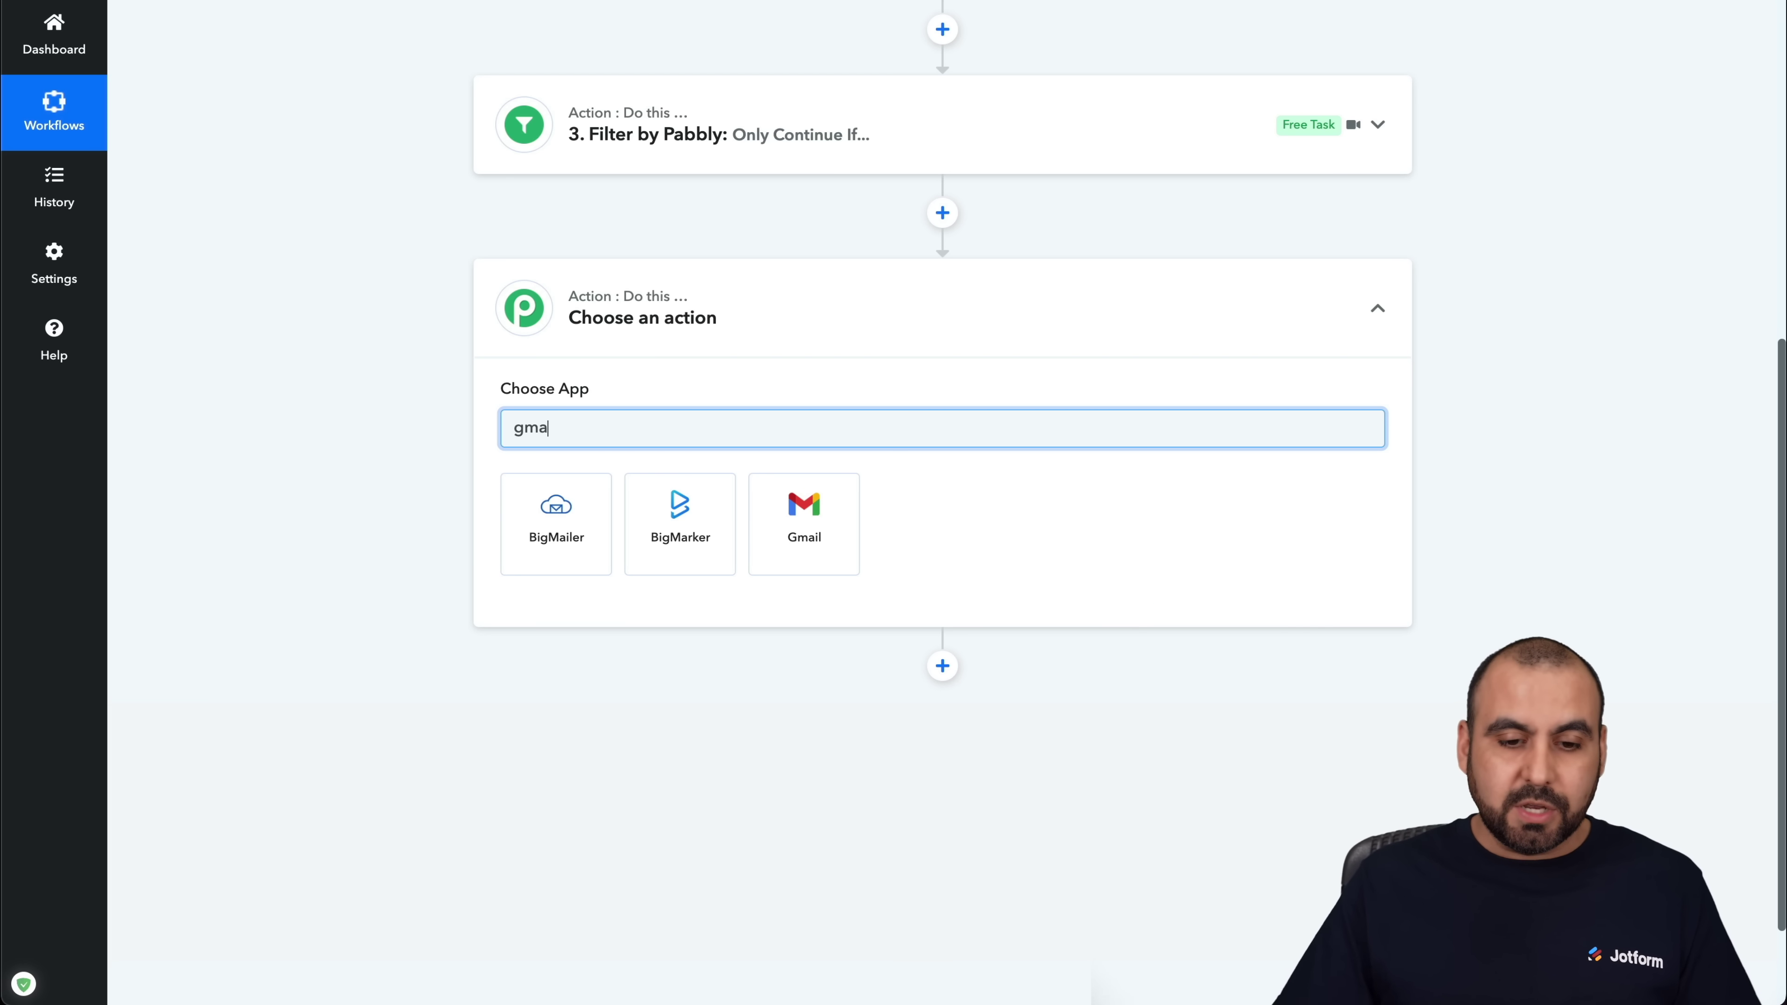
click(809, 507)
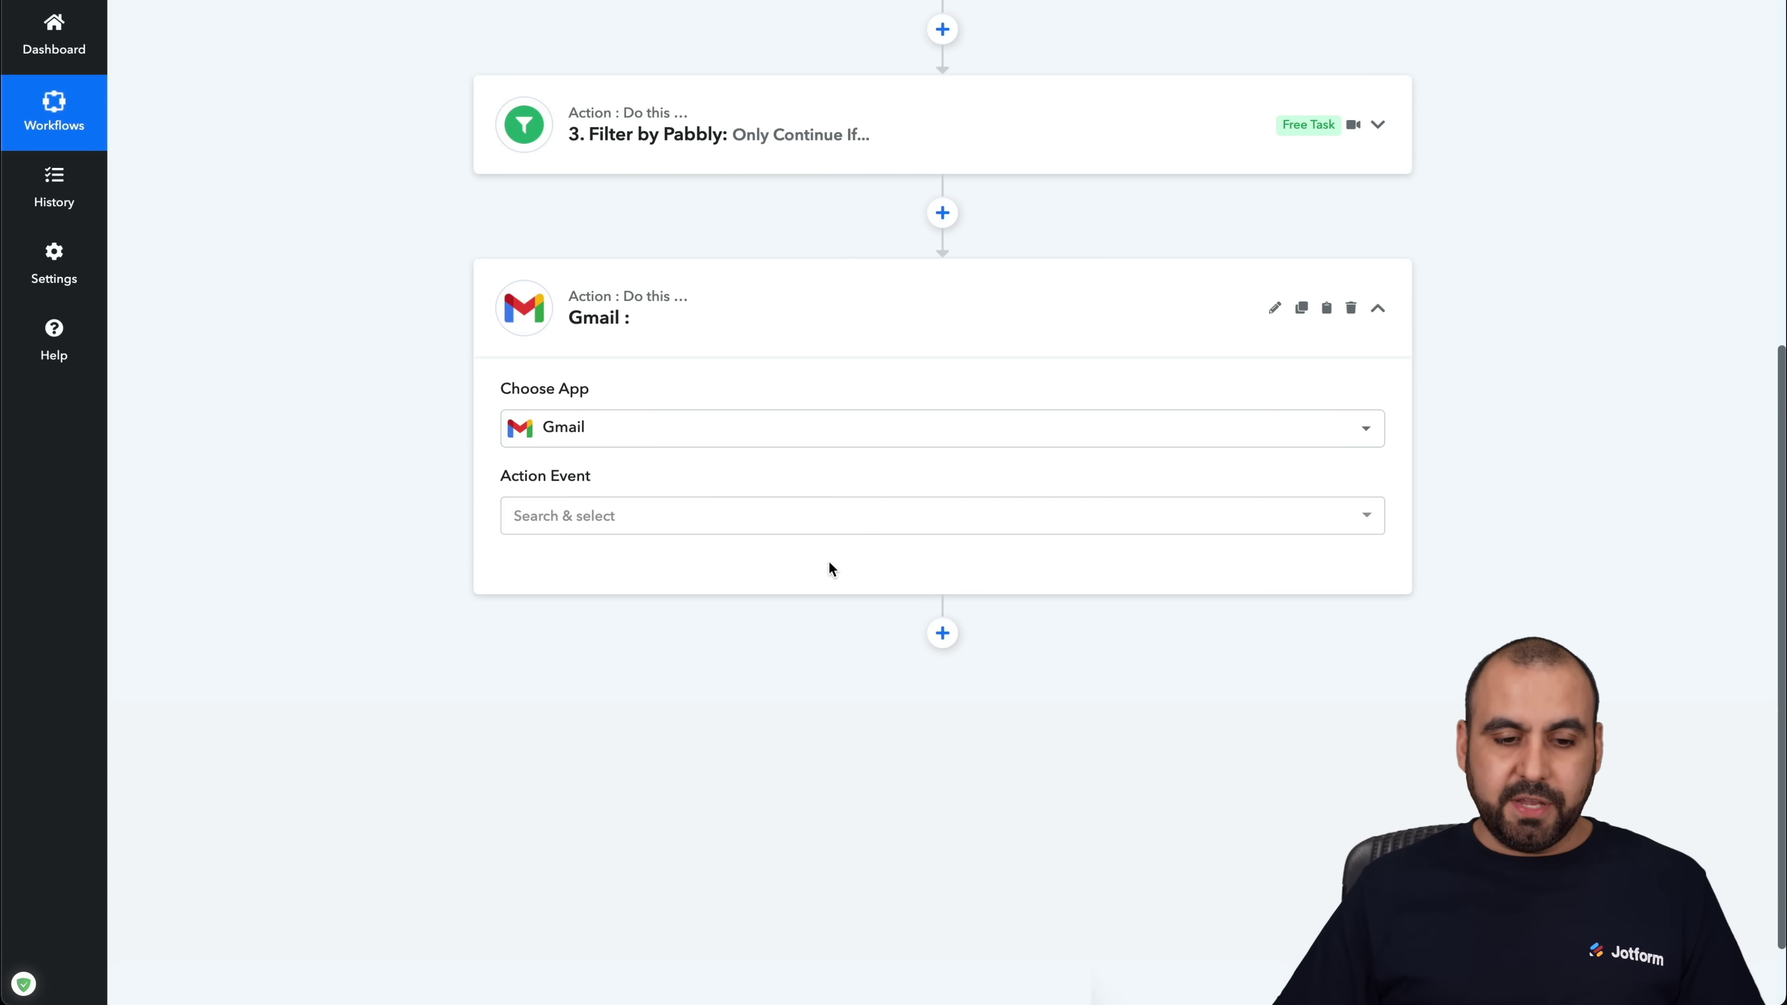
click(780, 525)
click(647, 604)
click(562, 572)
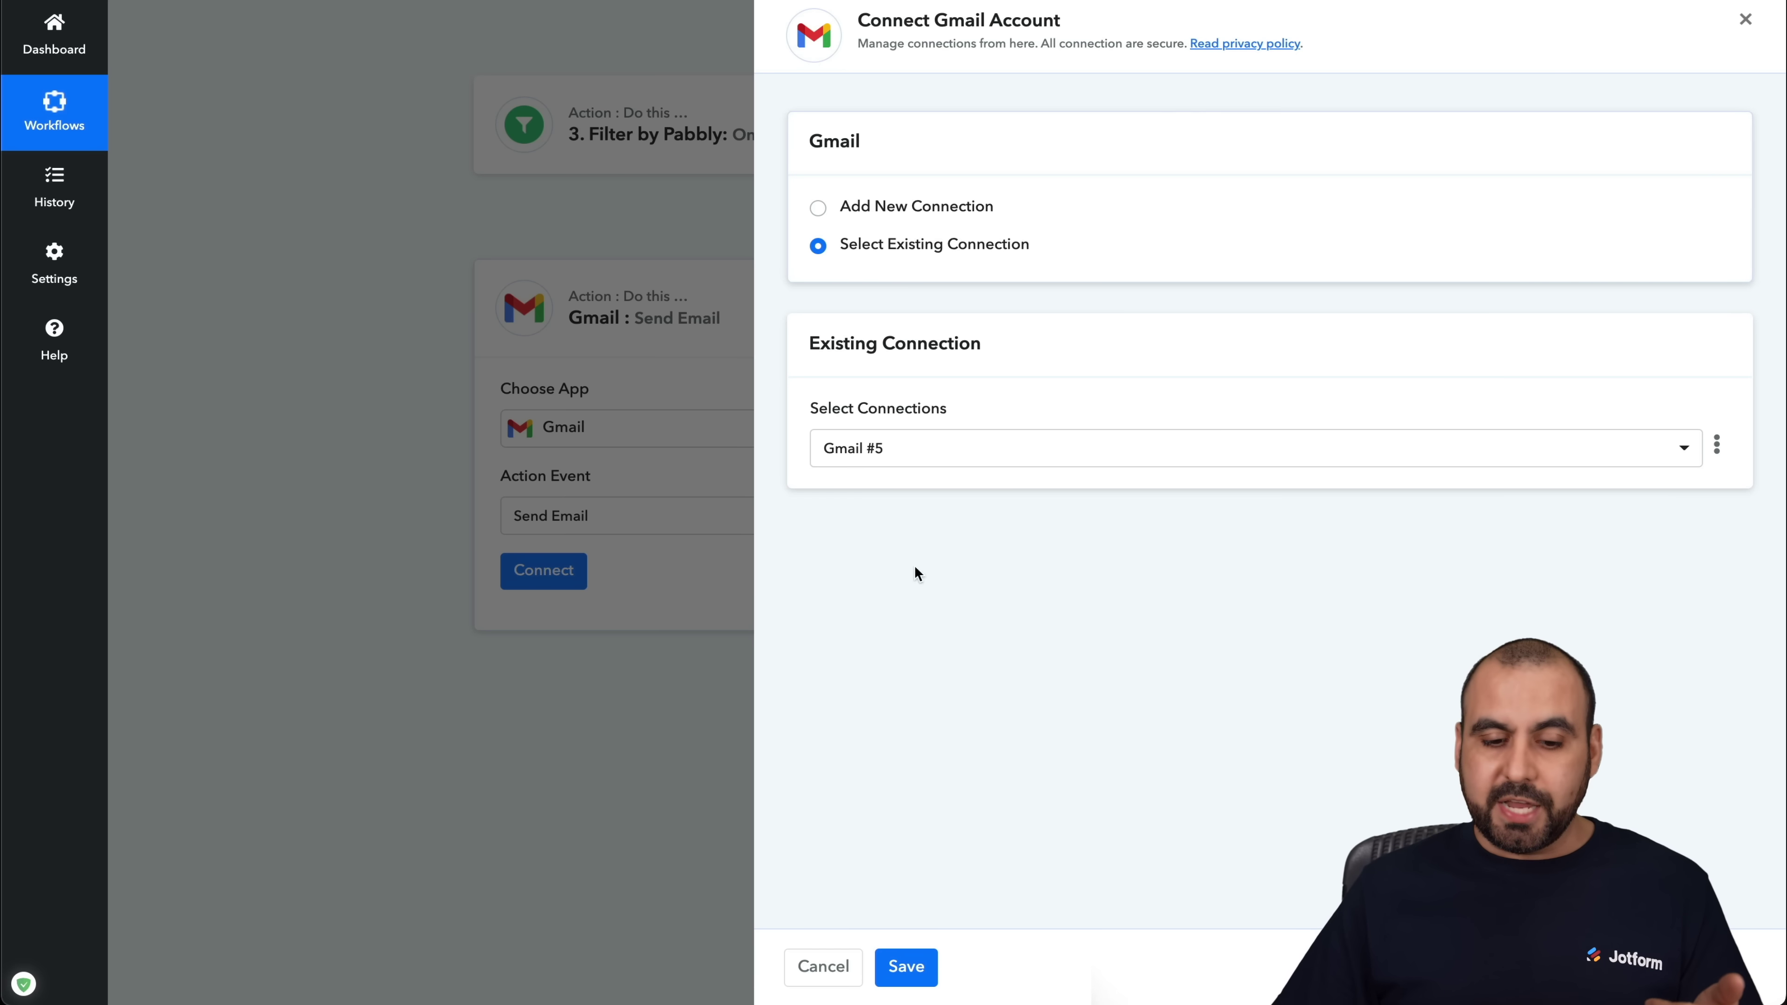
click(913, 962)
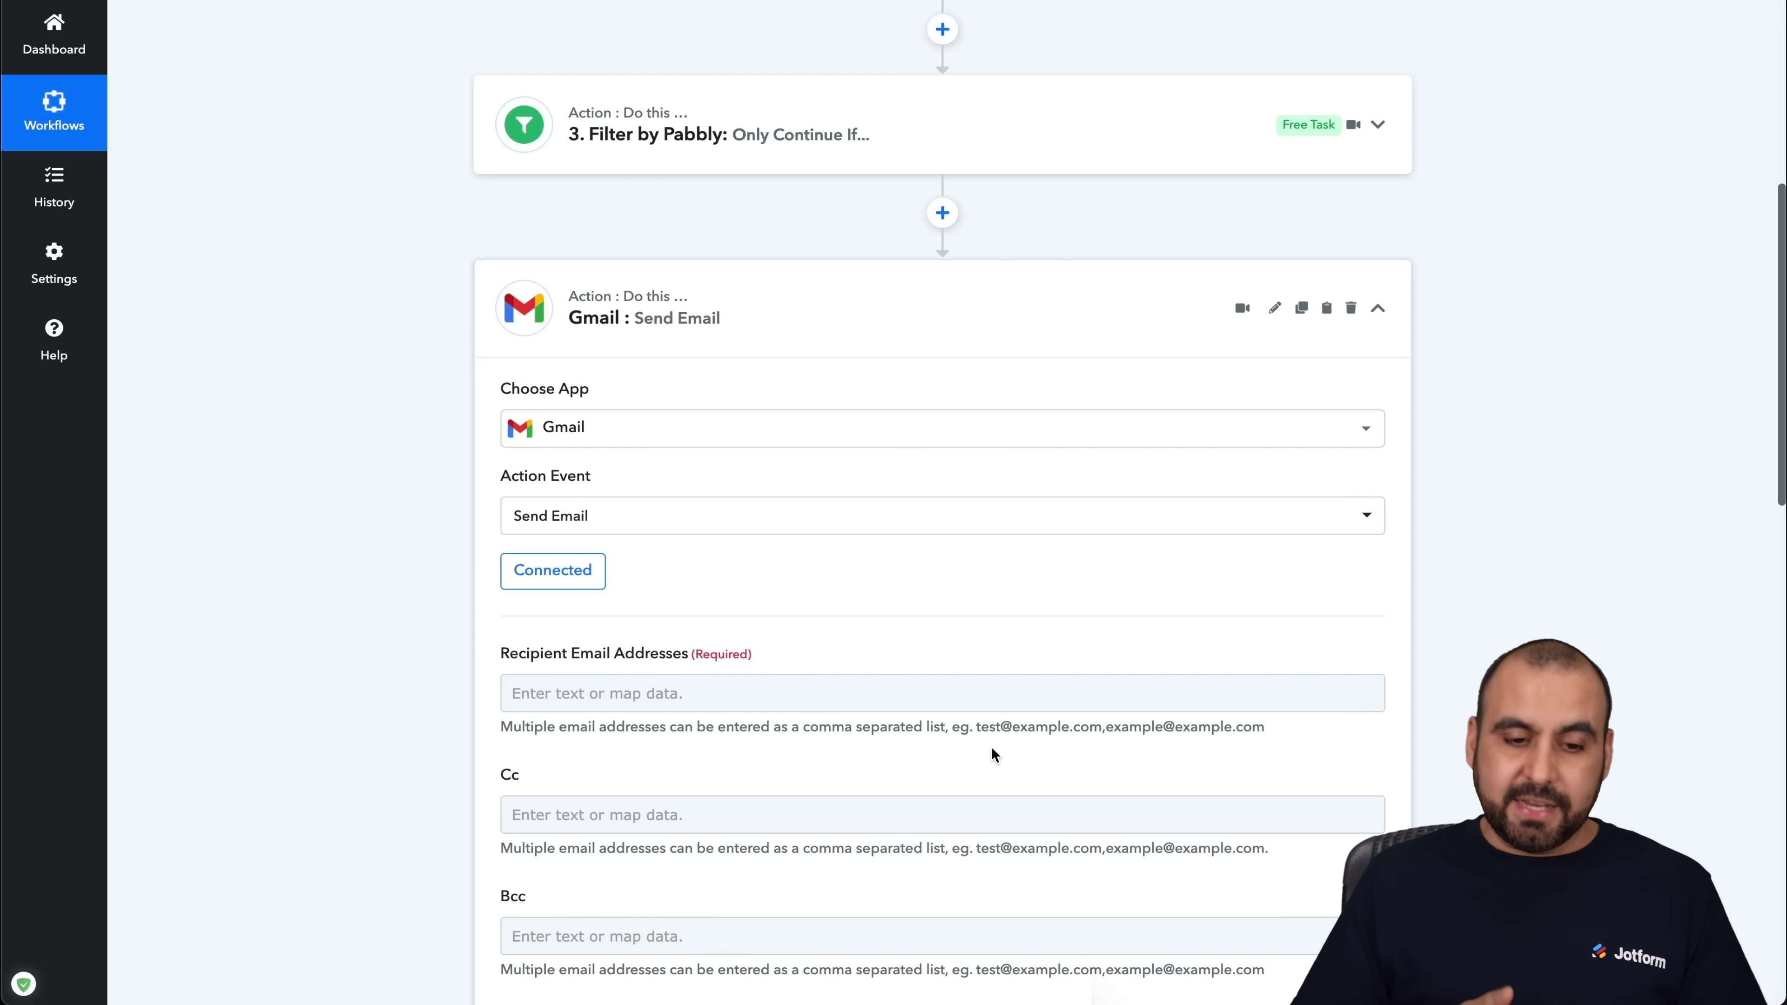
scroll(991, 748, down, 5)
Enter the recipient e-mail address in the Gmail step.
click(640, 386)
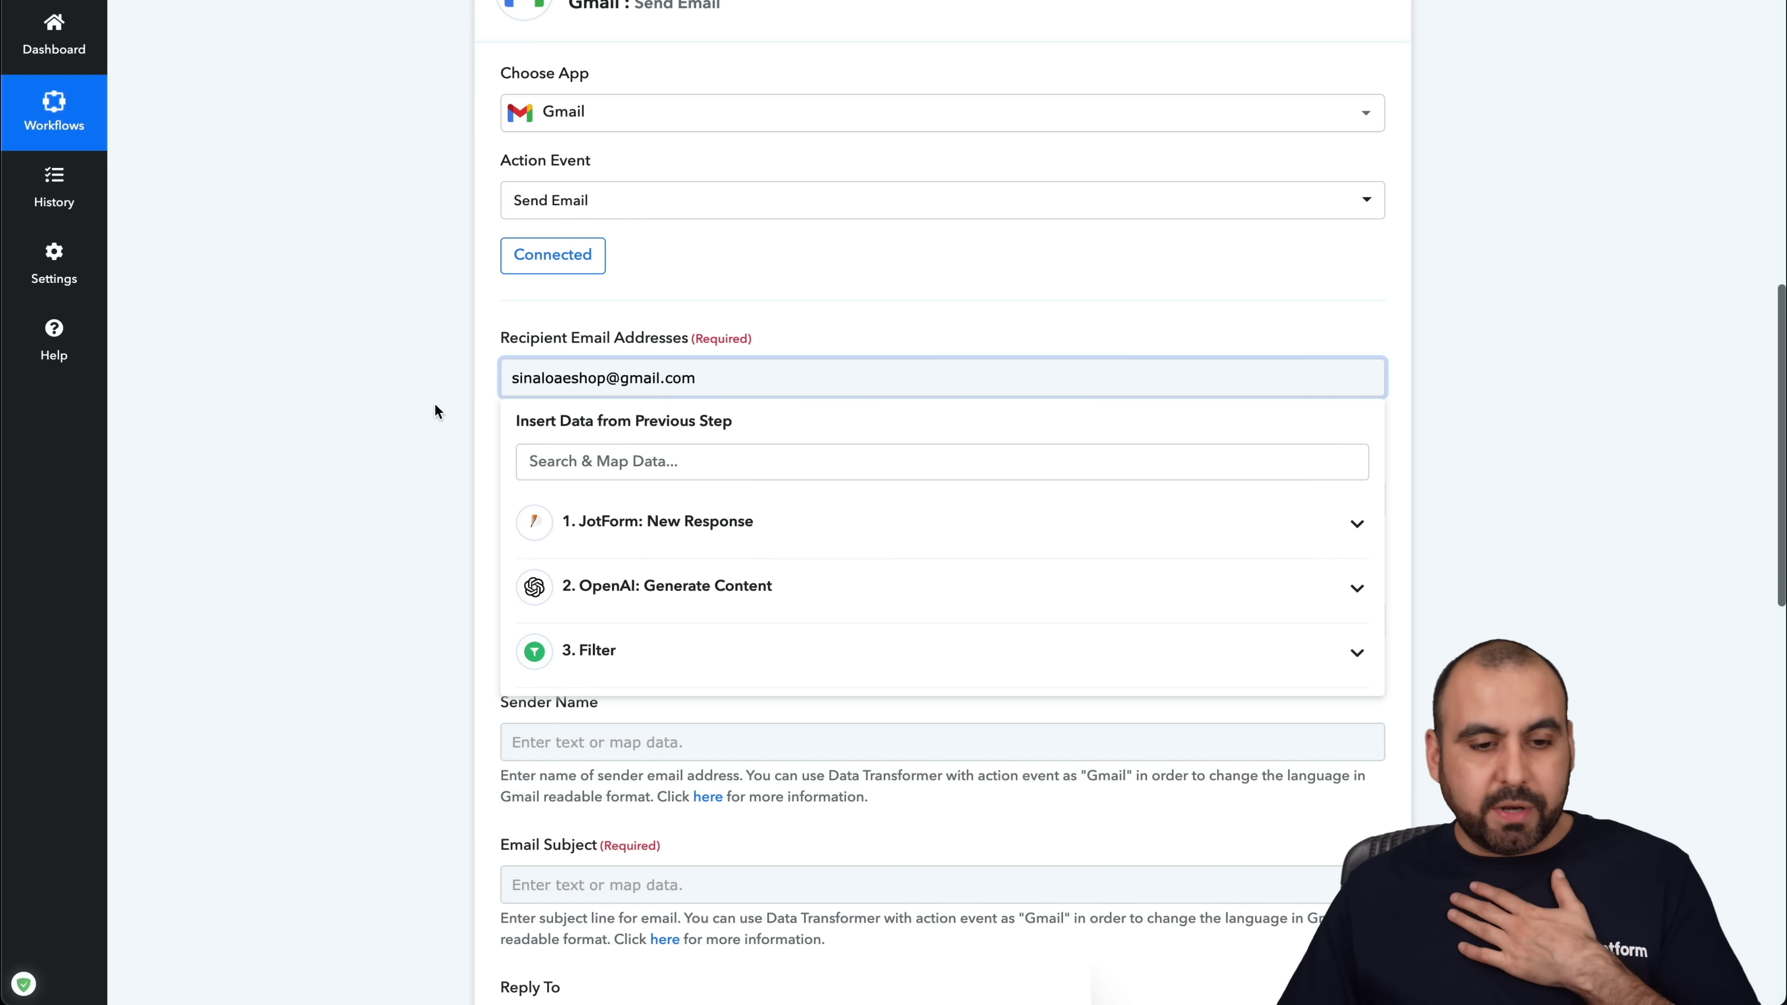
click(435, 405)
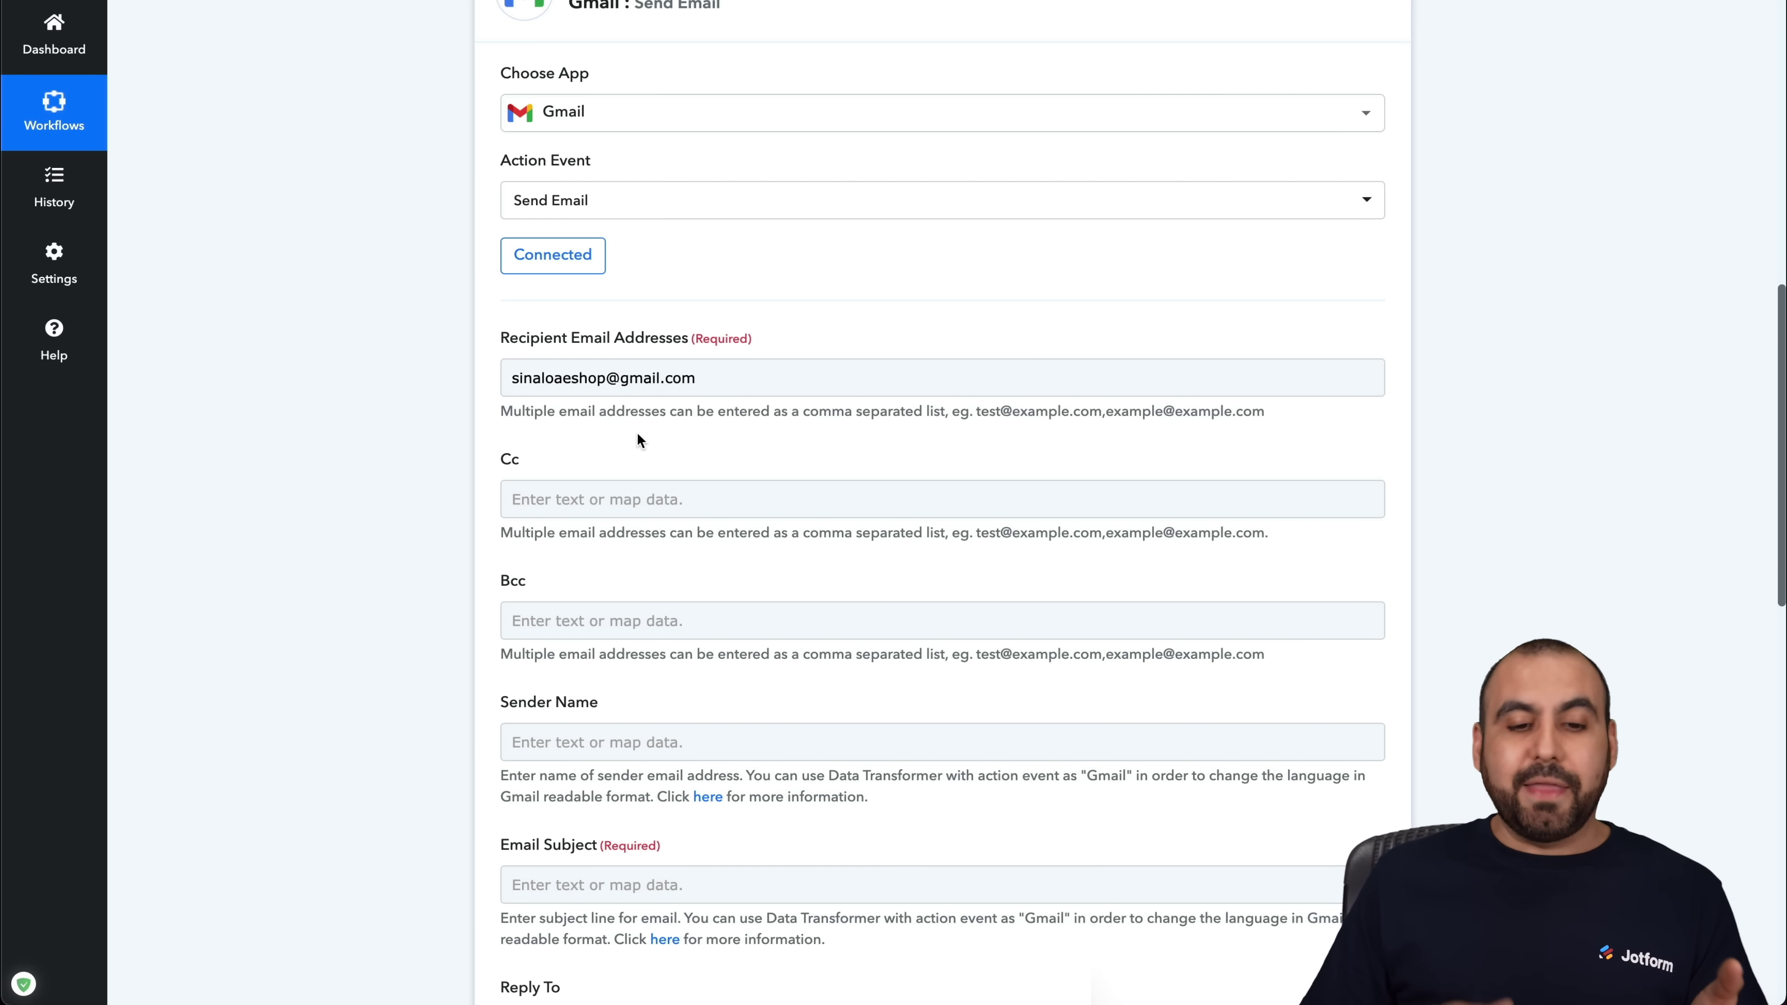
scroll(446, 510, down, 2)
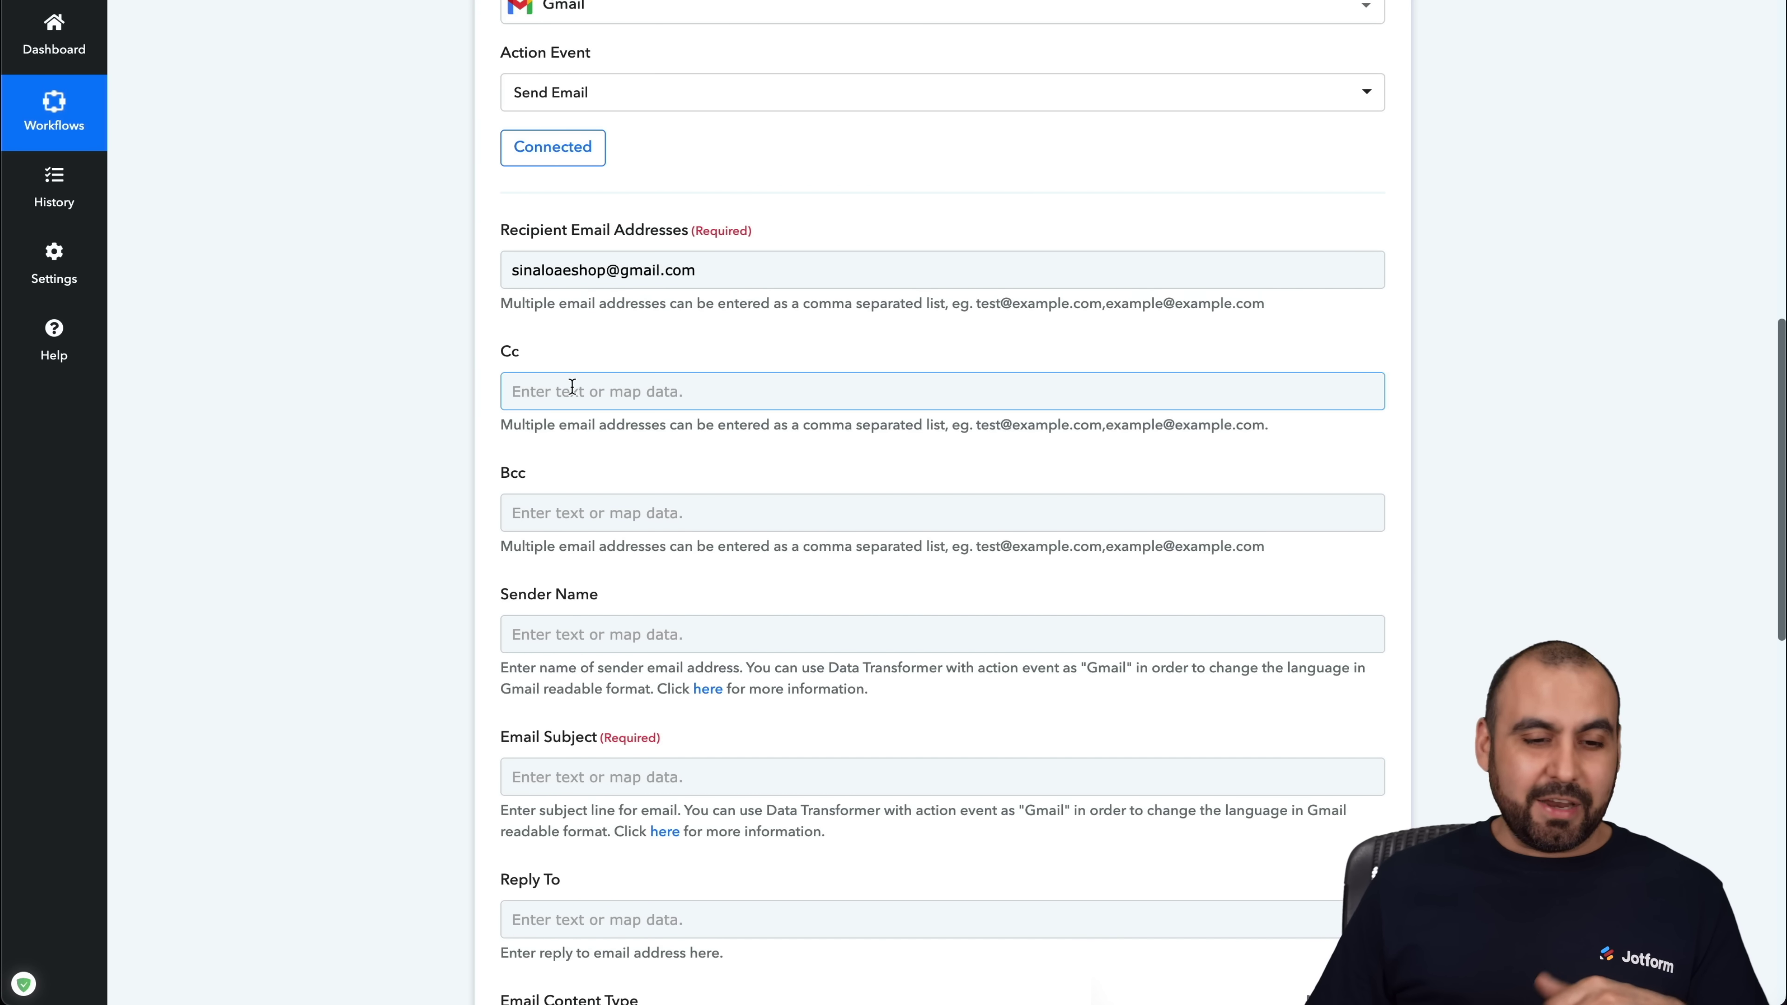
scroll(567, 610, down, 5)
Replace the sender name with 'jotform Sentiment'.
click(598, 347)
text(jorge agui)
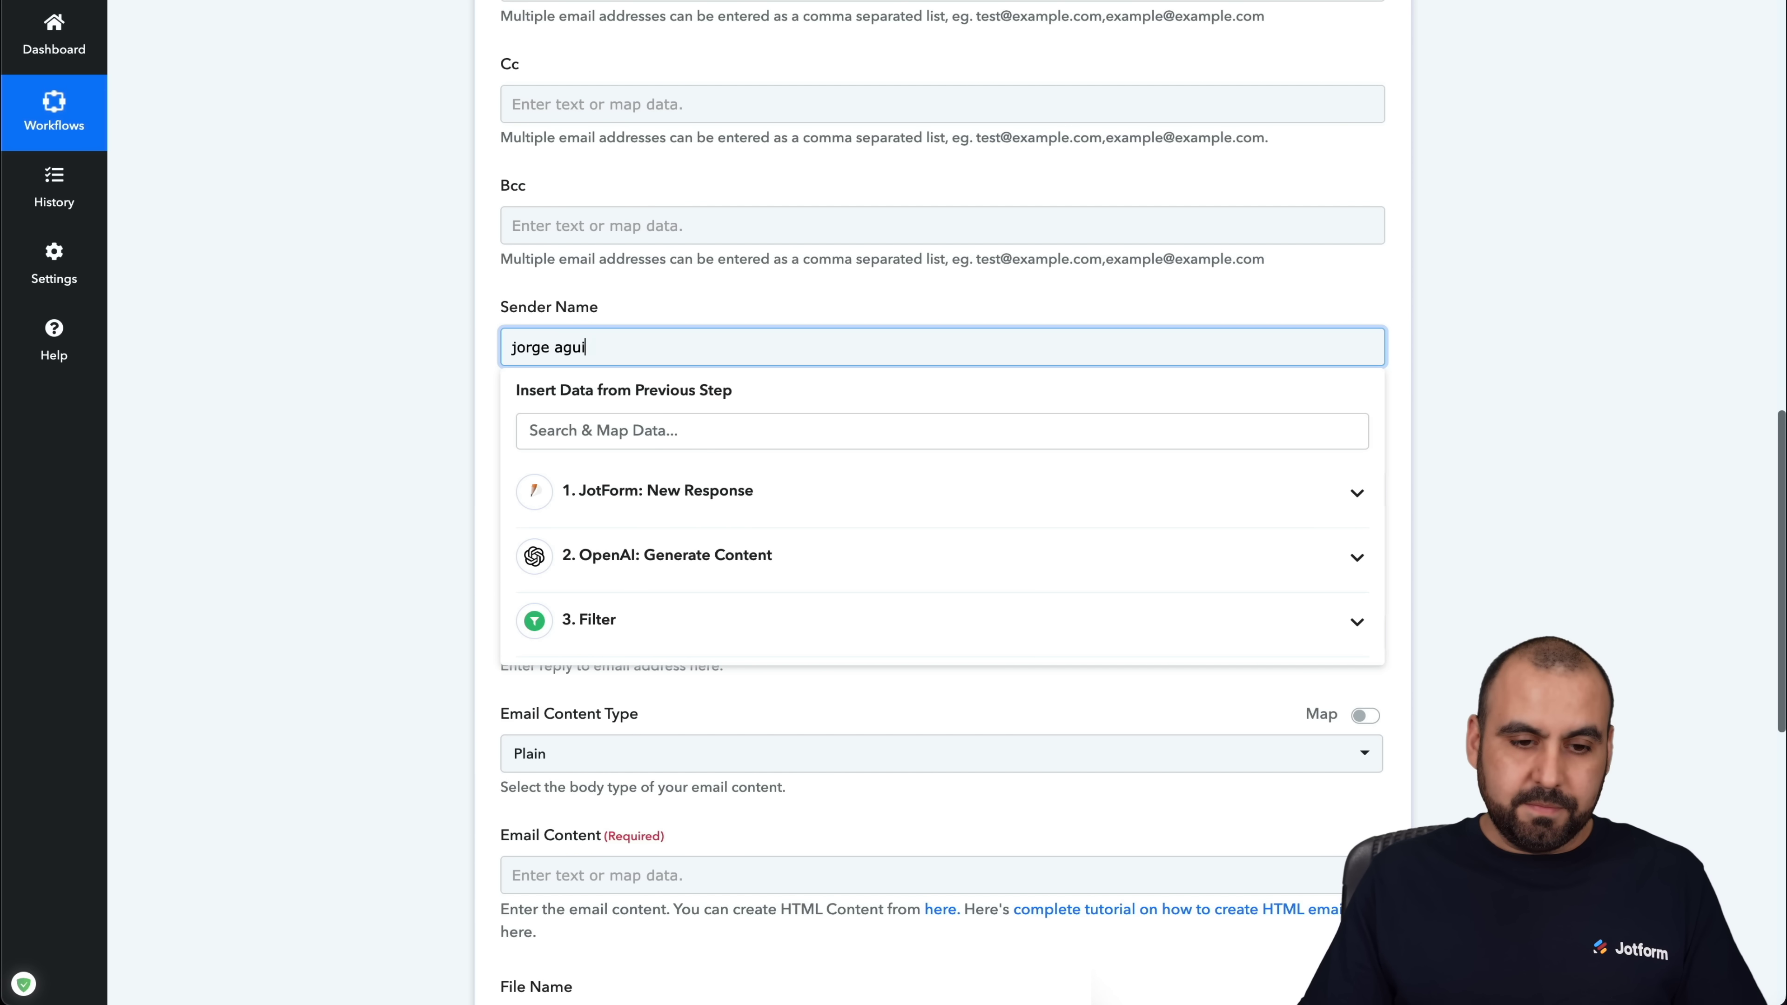
key(BackSpace)
key(BackSpace)
key(BackSpace)
key(BackSpace)
key(BackSpace)
key(BackSpace)
key(BackSpace)
key(BackSpace)
key(BackSpace)
text(jot)
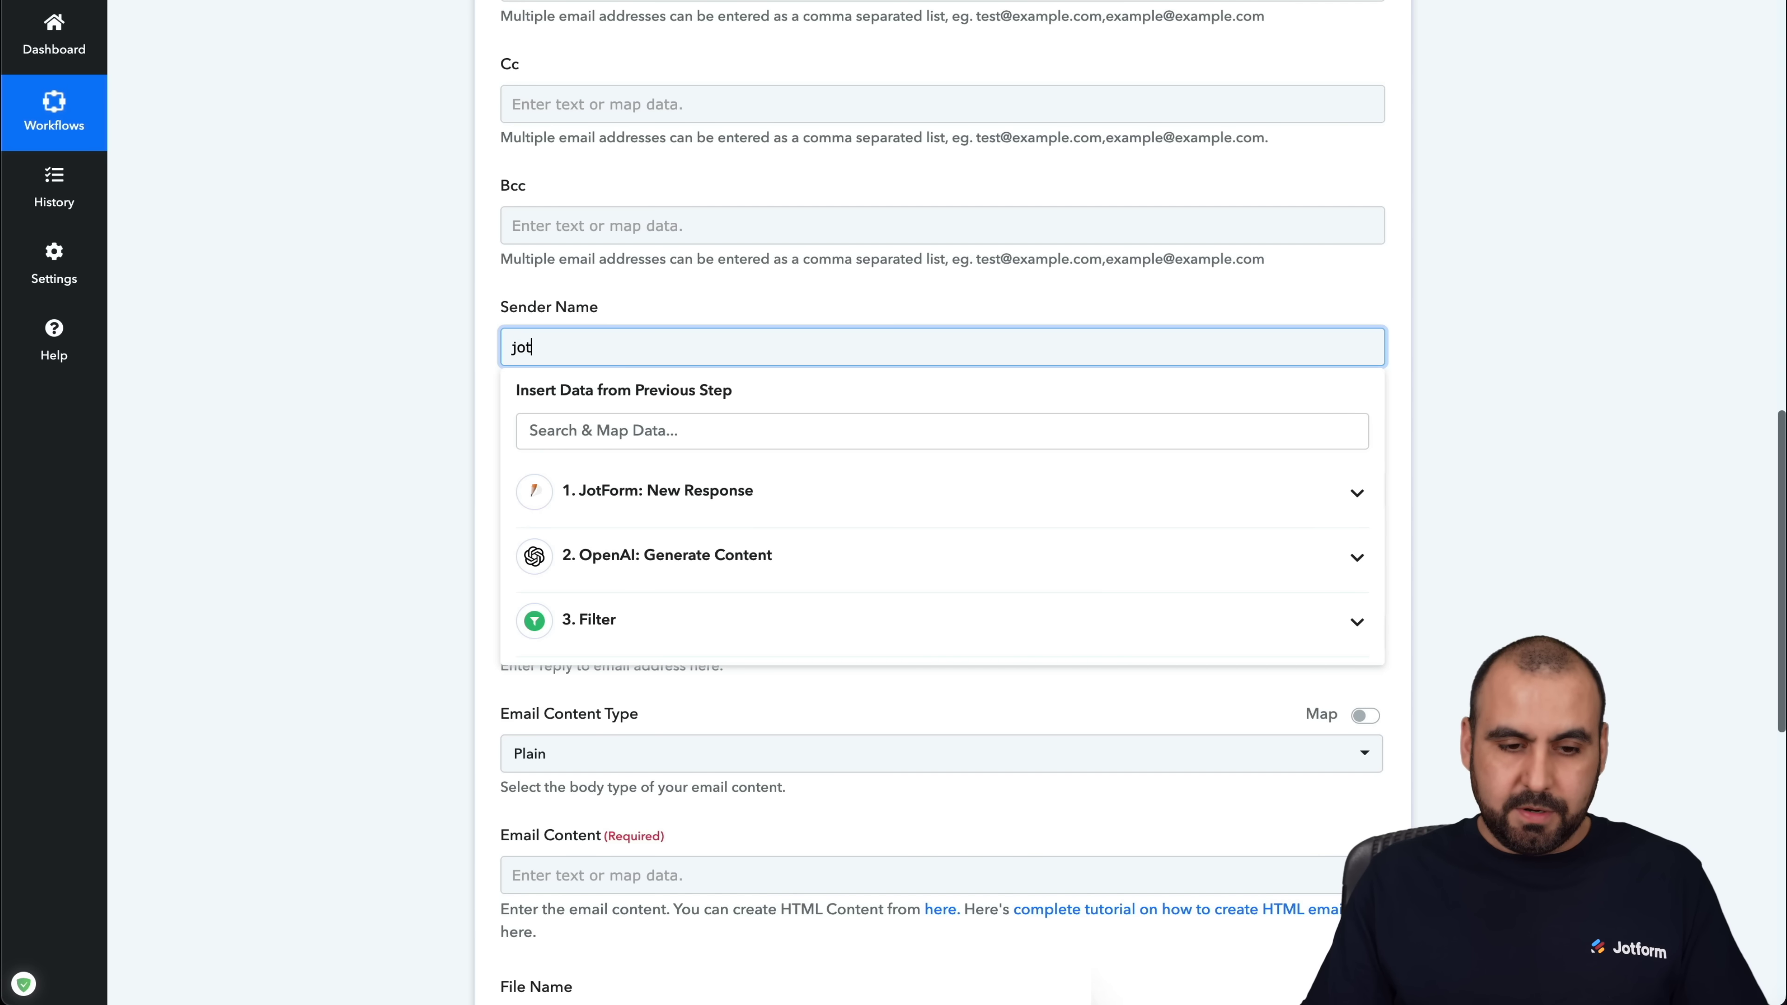
text(form Sentiment)
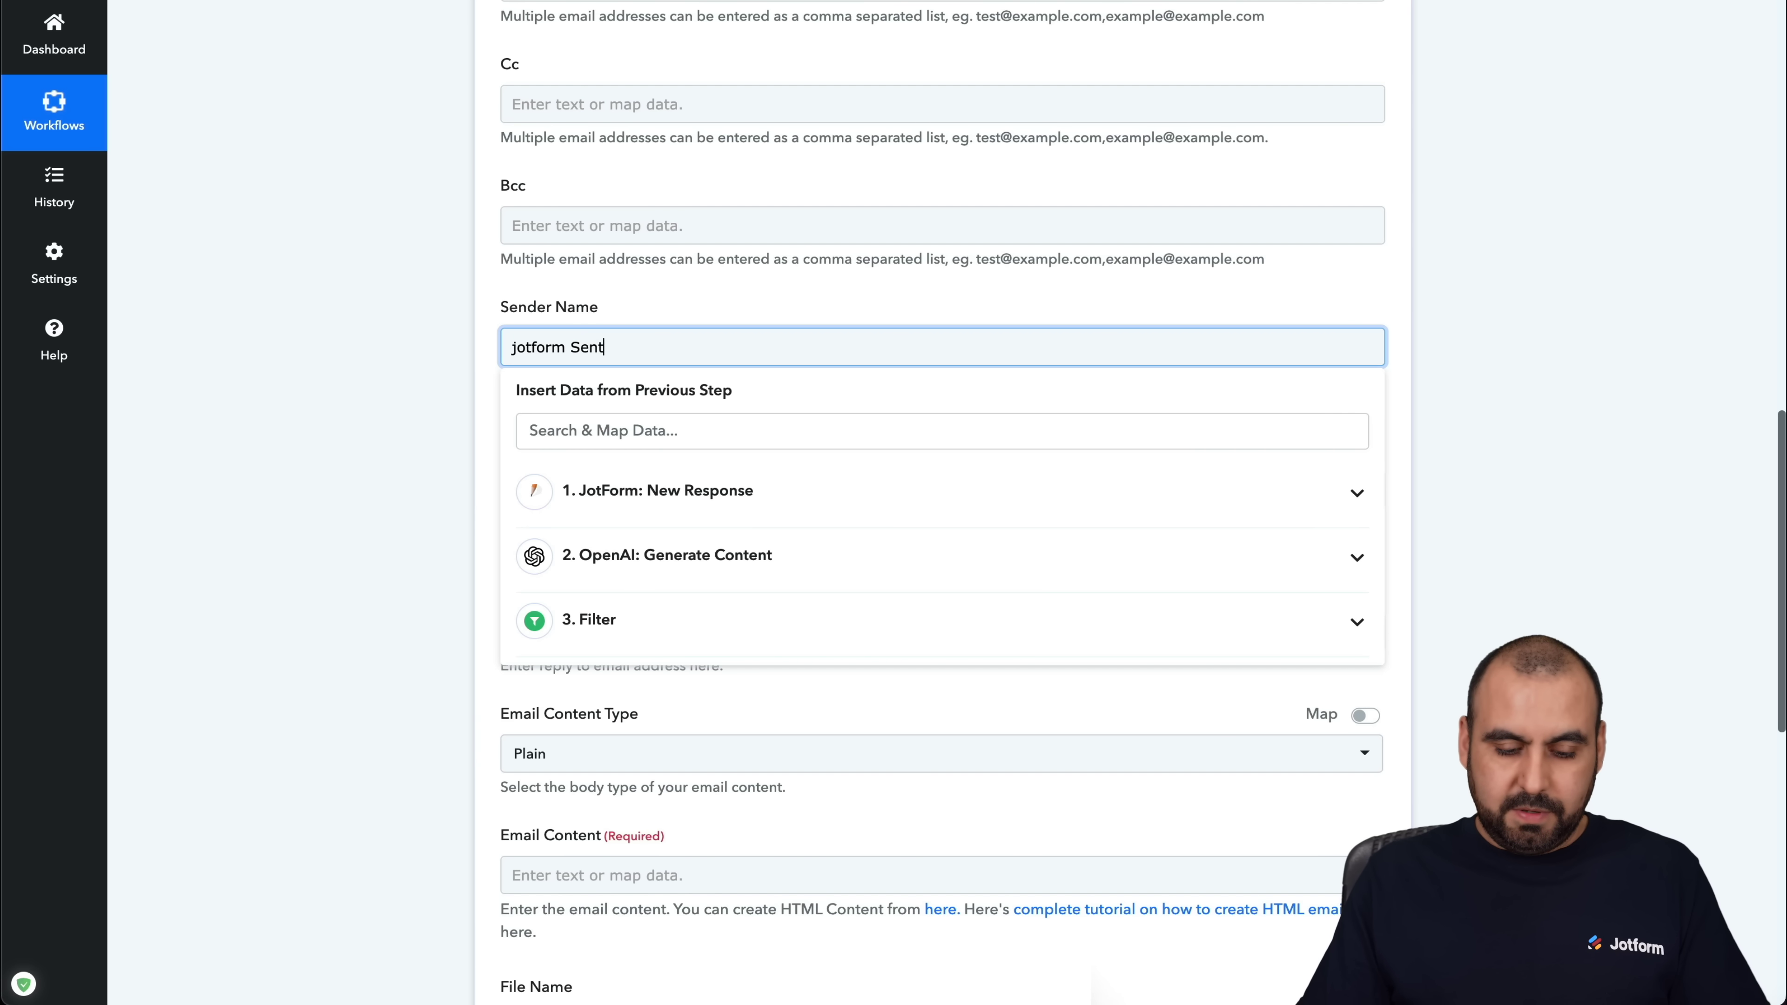
click(361, 454)
scroll(473, 642, down, 2)
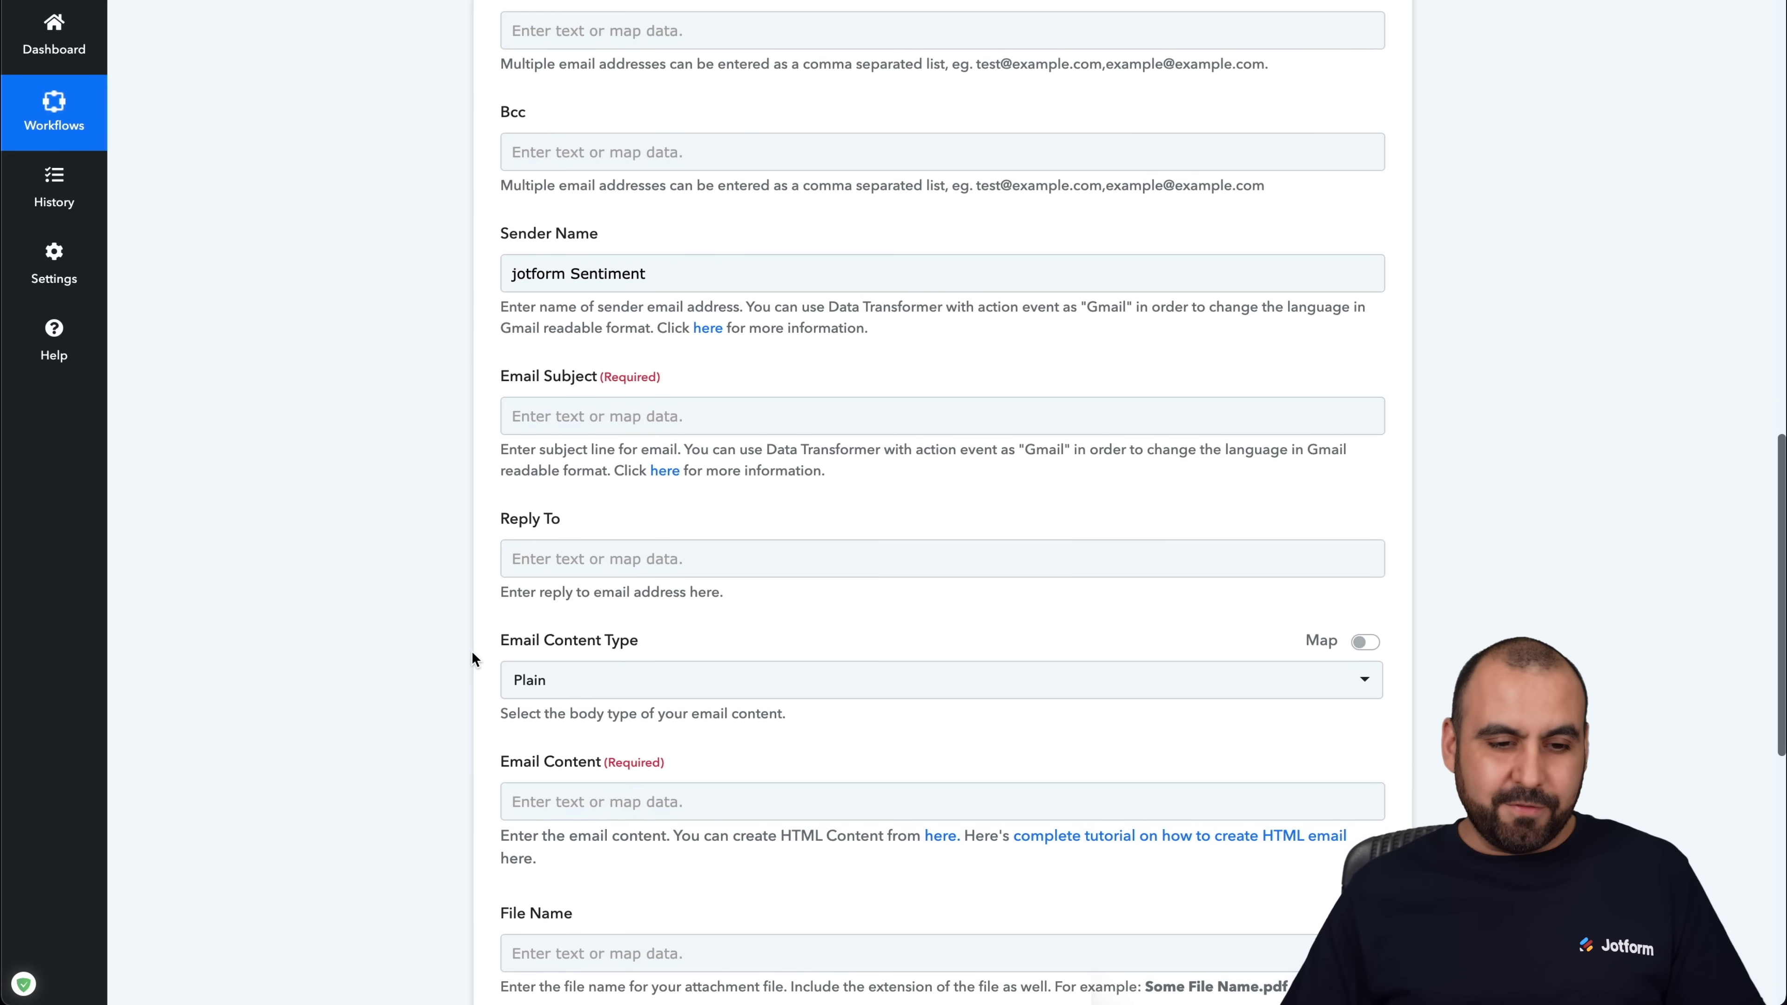
click(654, 355)
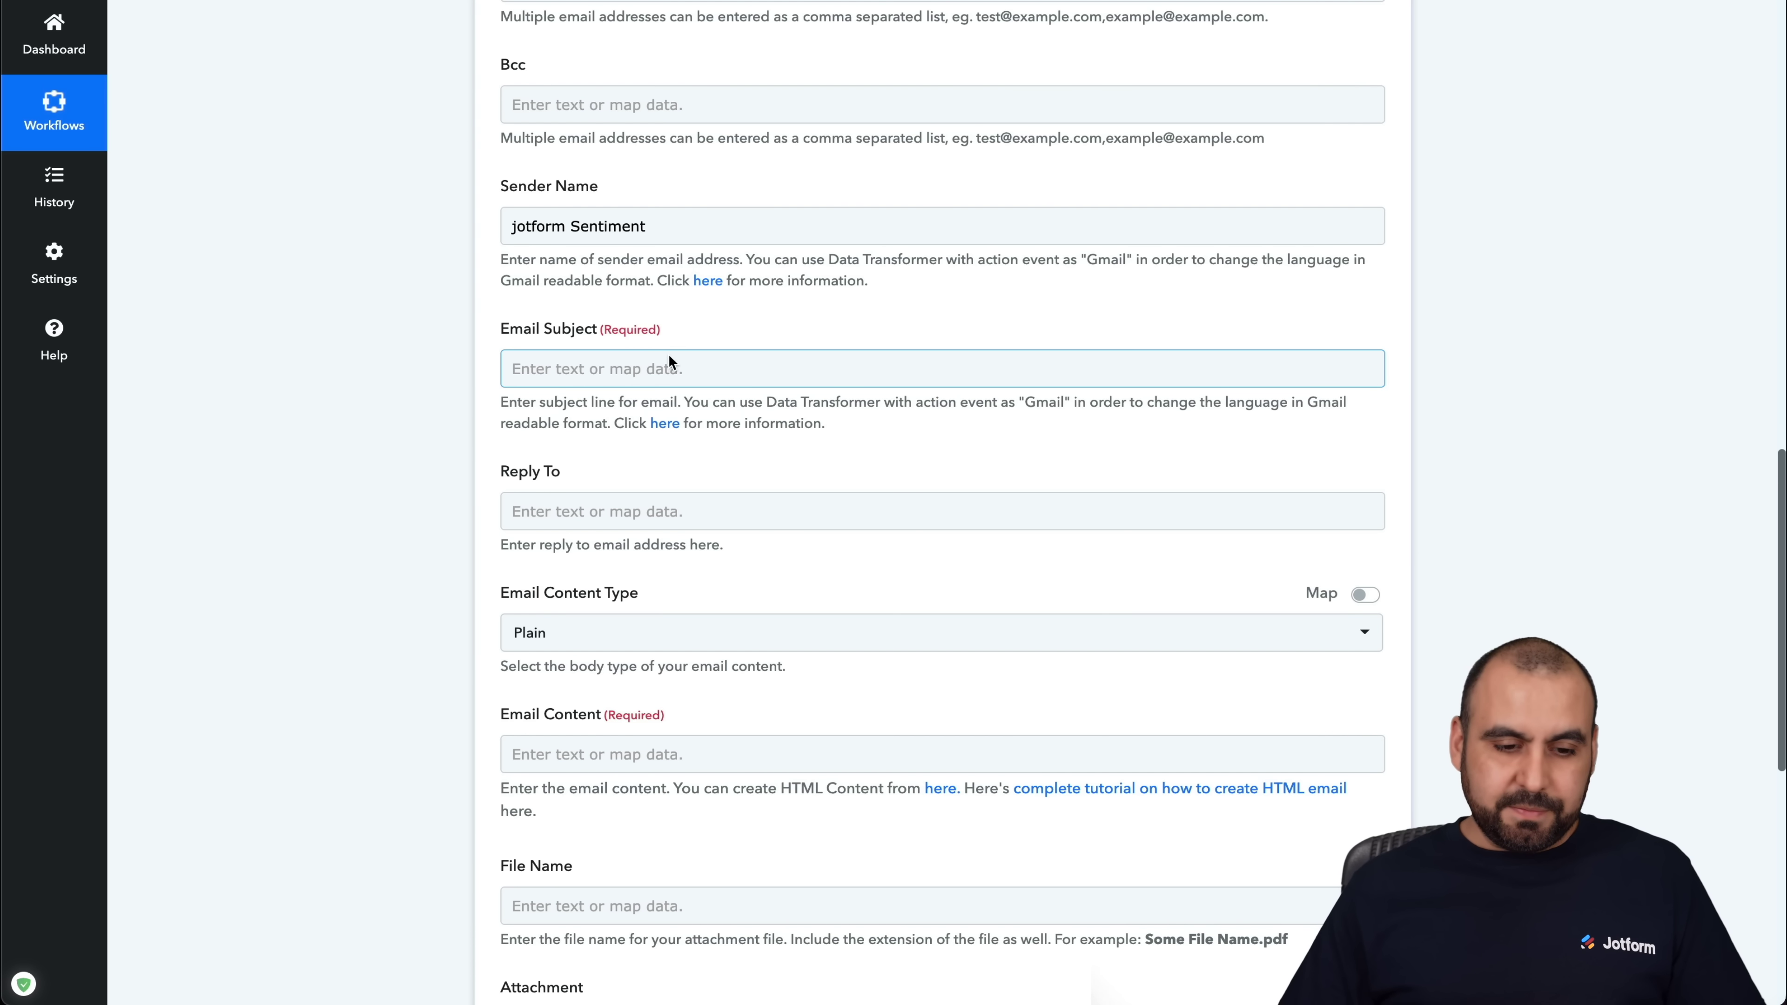
Set the subject to 'Sentiment analysis. Take care of it promptly 🚨 Sentiment is' plus mapped Choices 0 Text.
text(S)
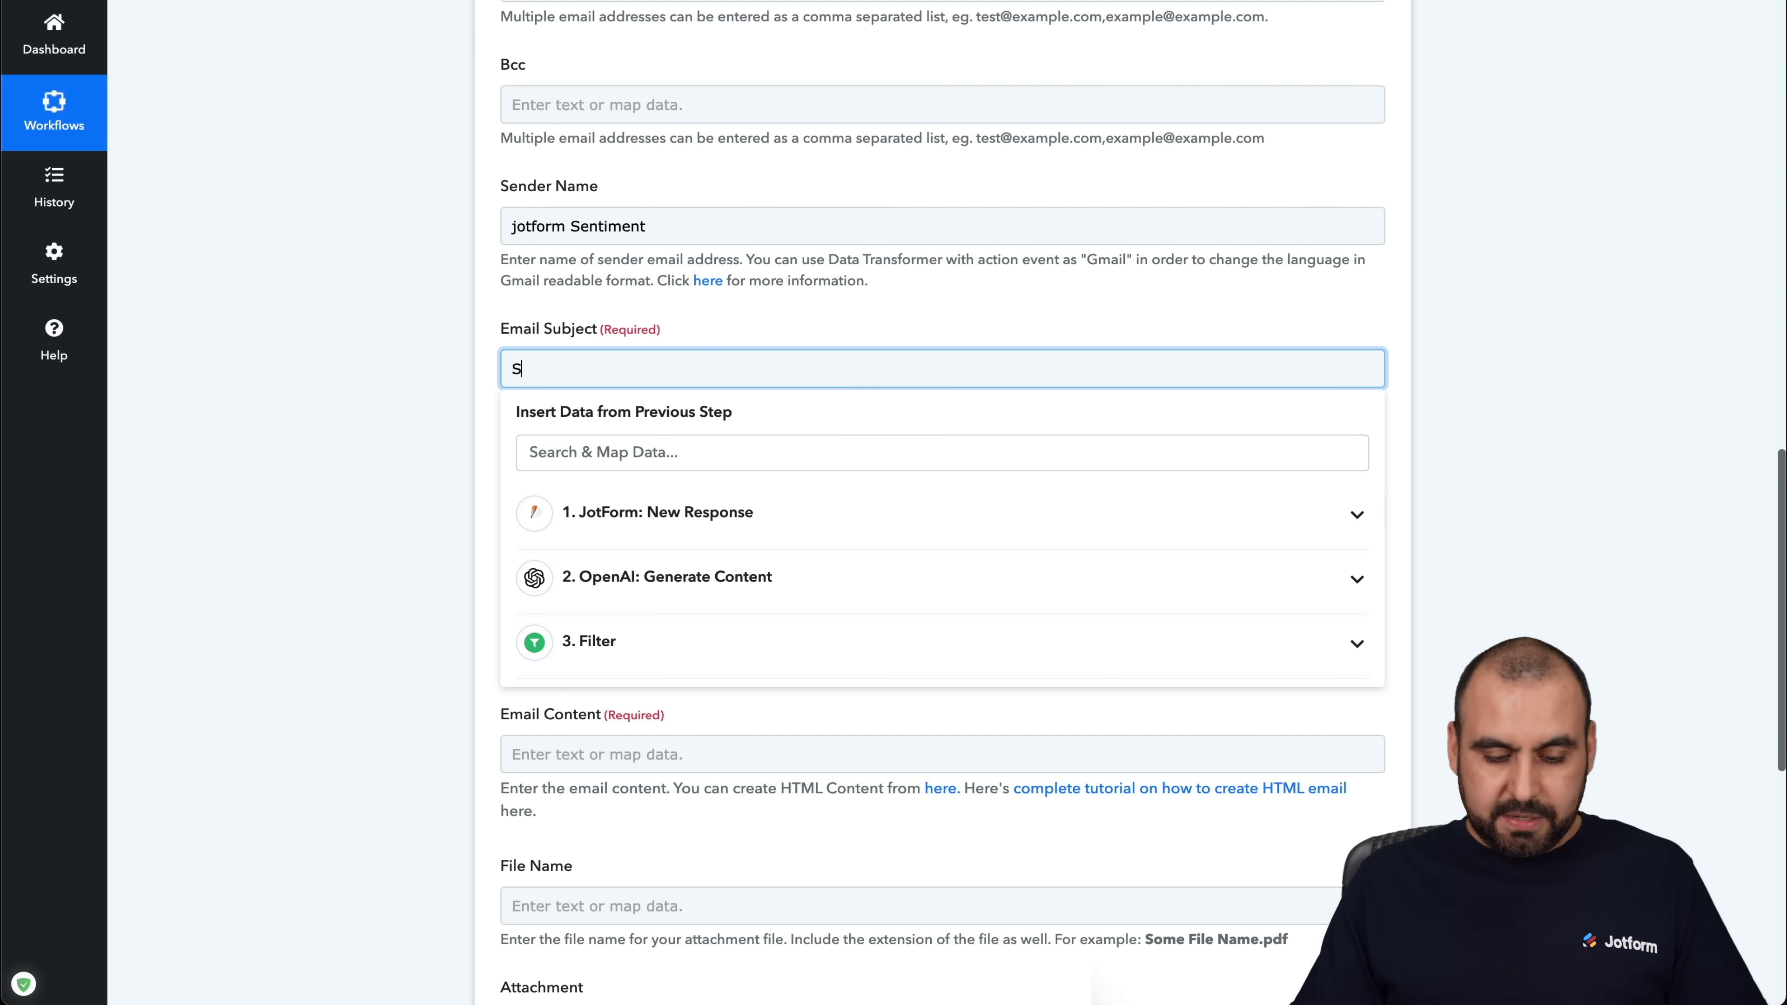
text(entiment analysis. )
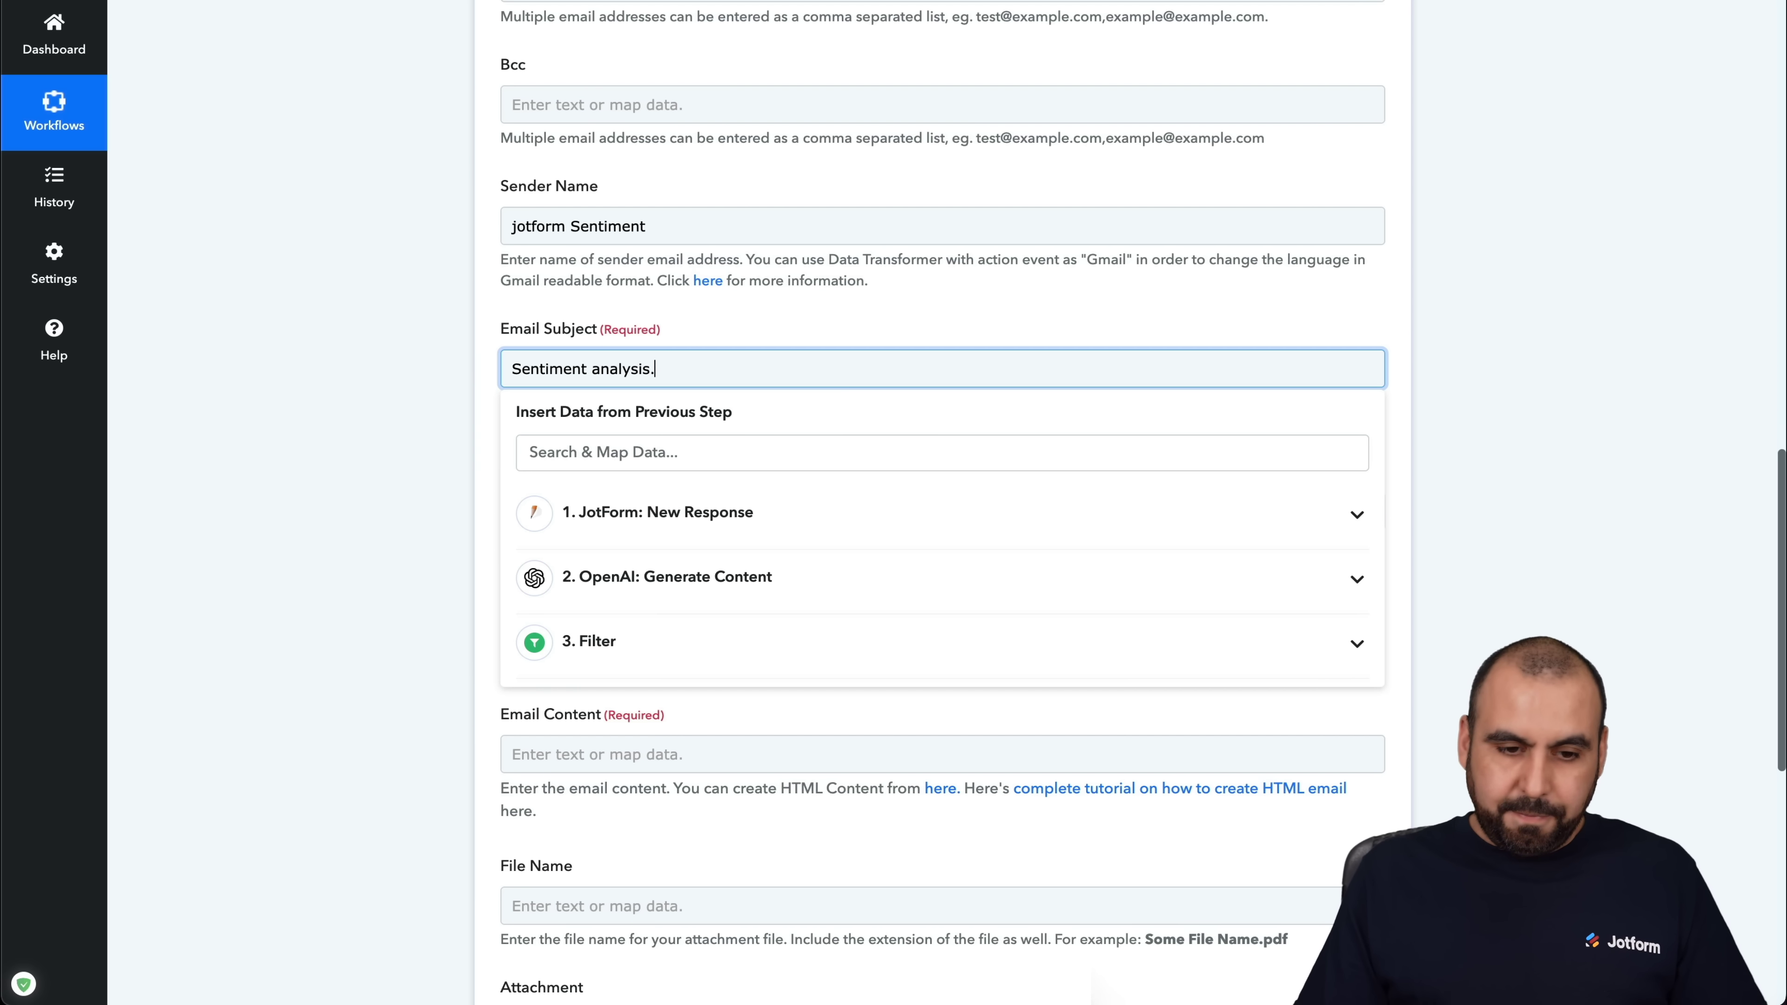
text(Take care of it promptly)
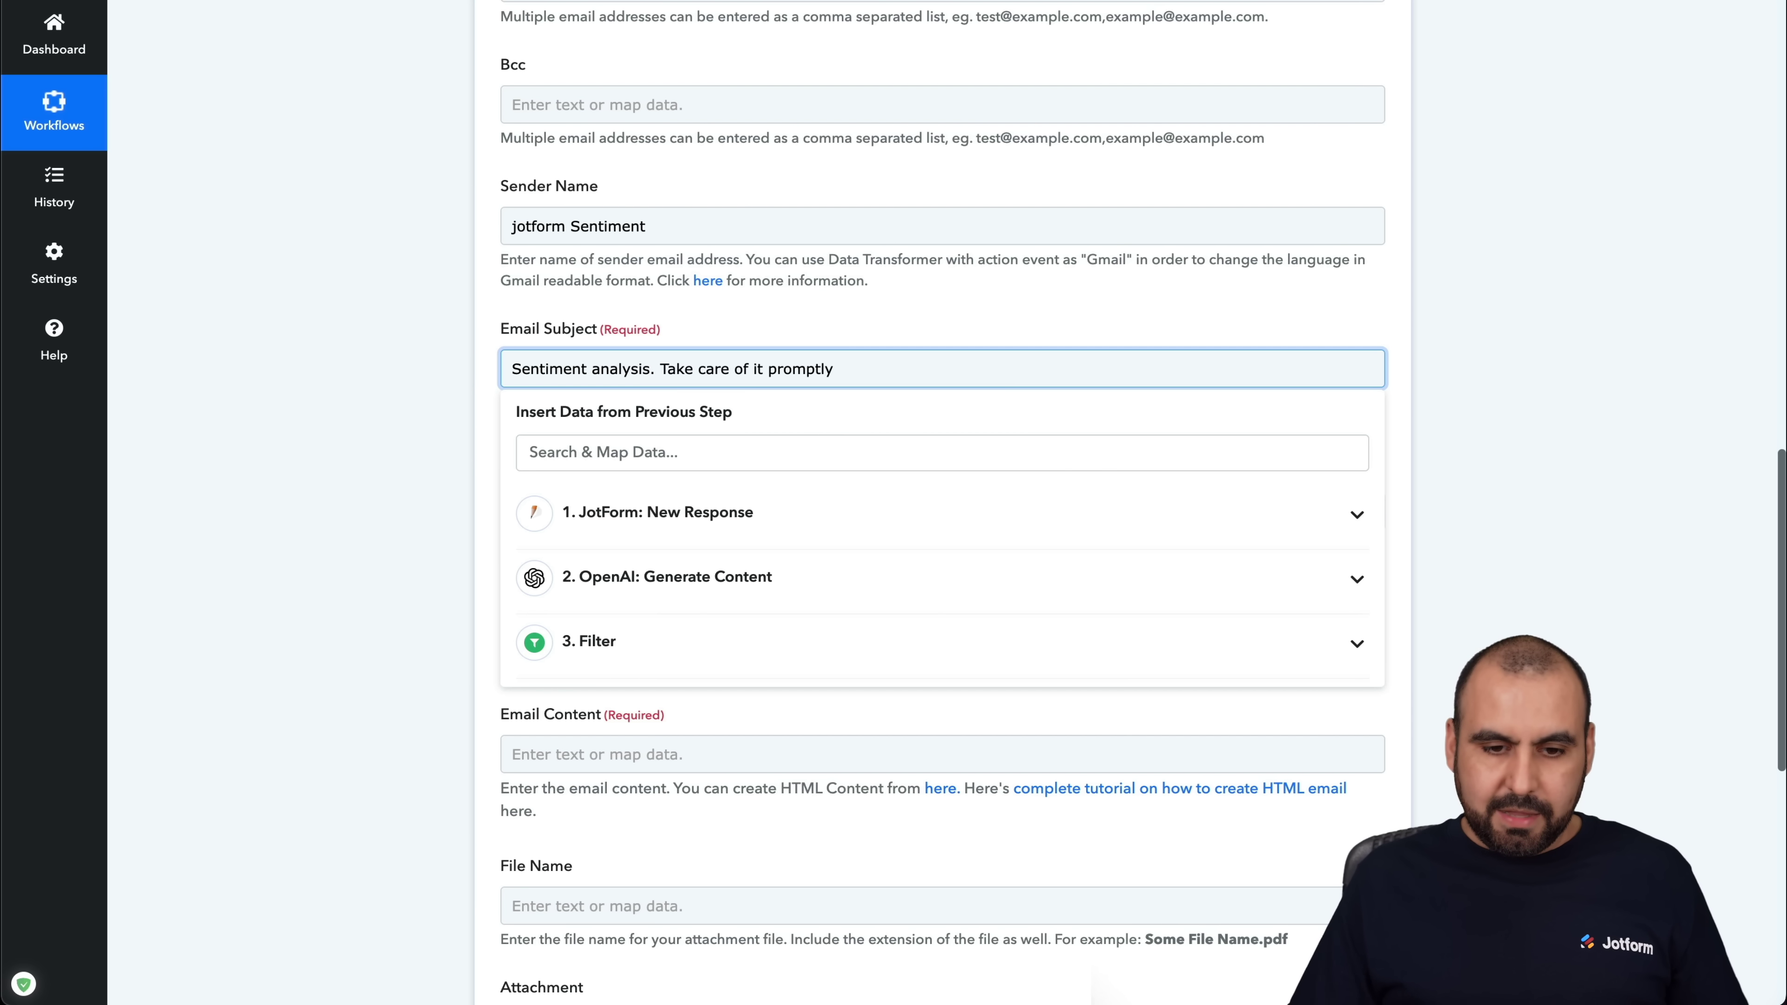
key(ctrl+super+space)
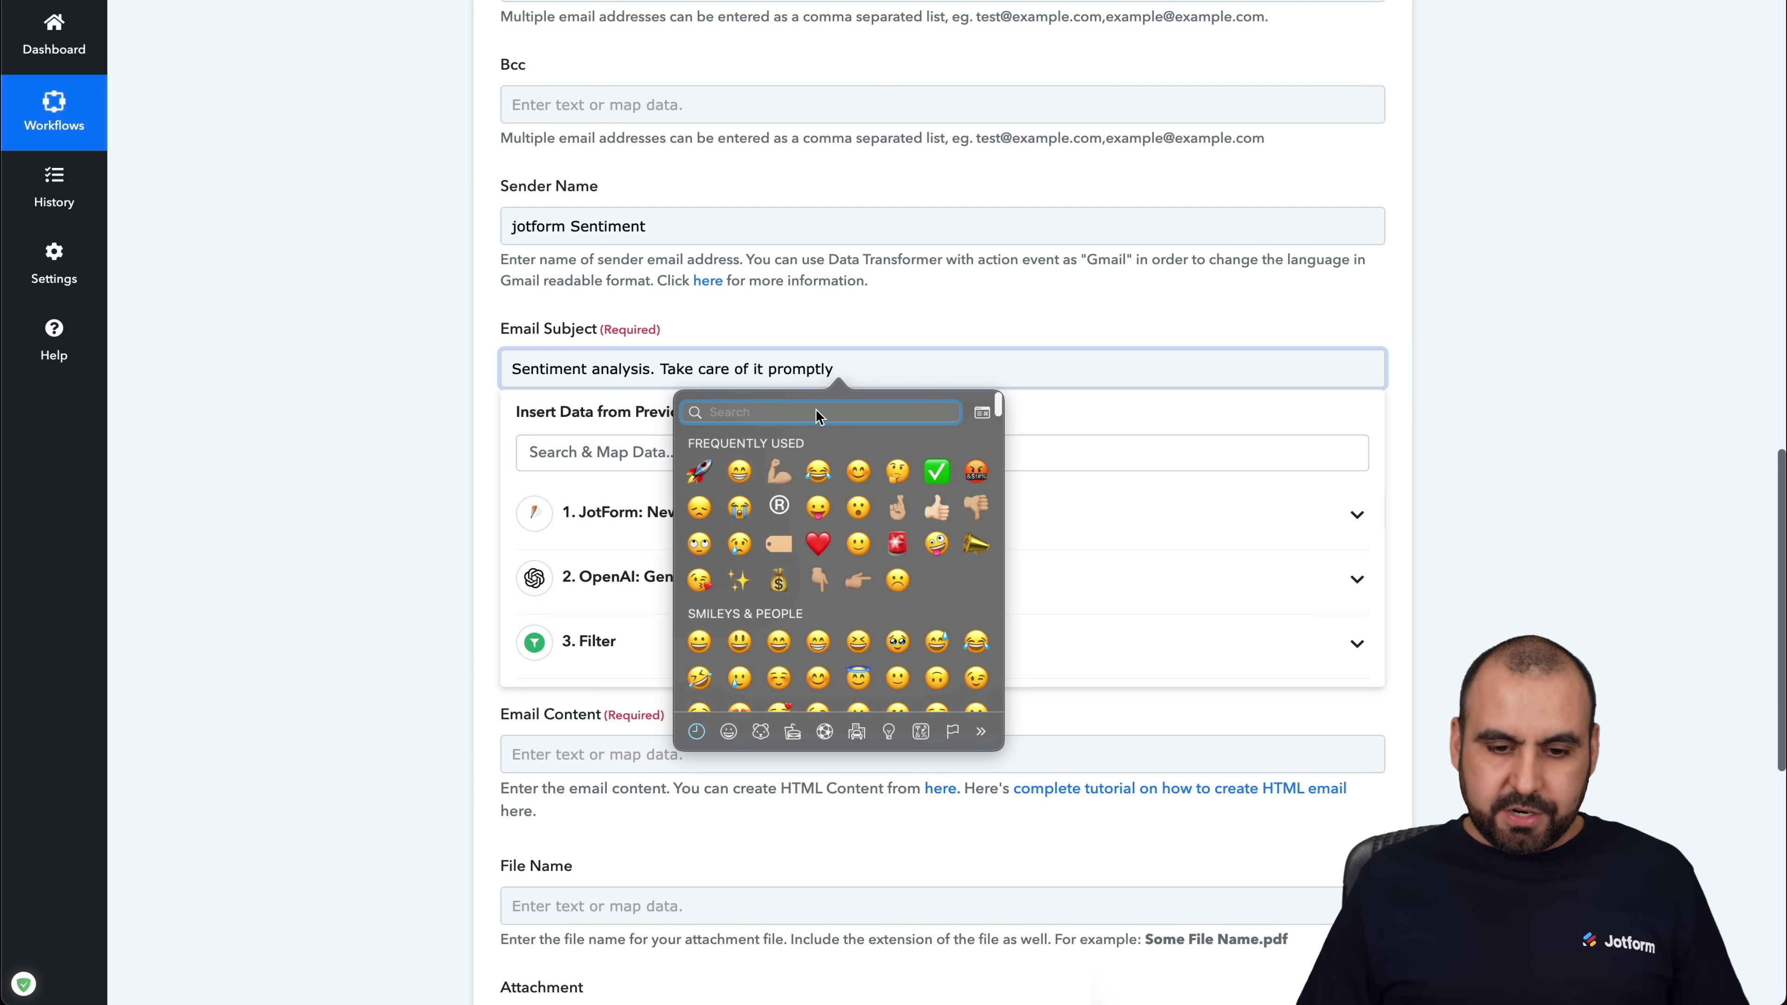
click(898, 545)
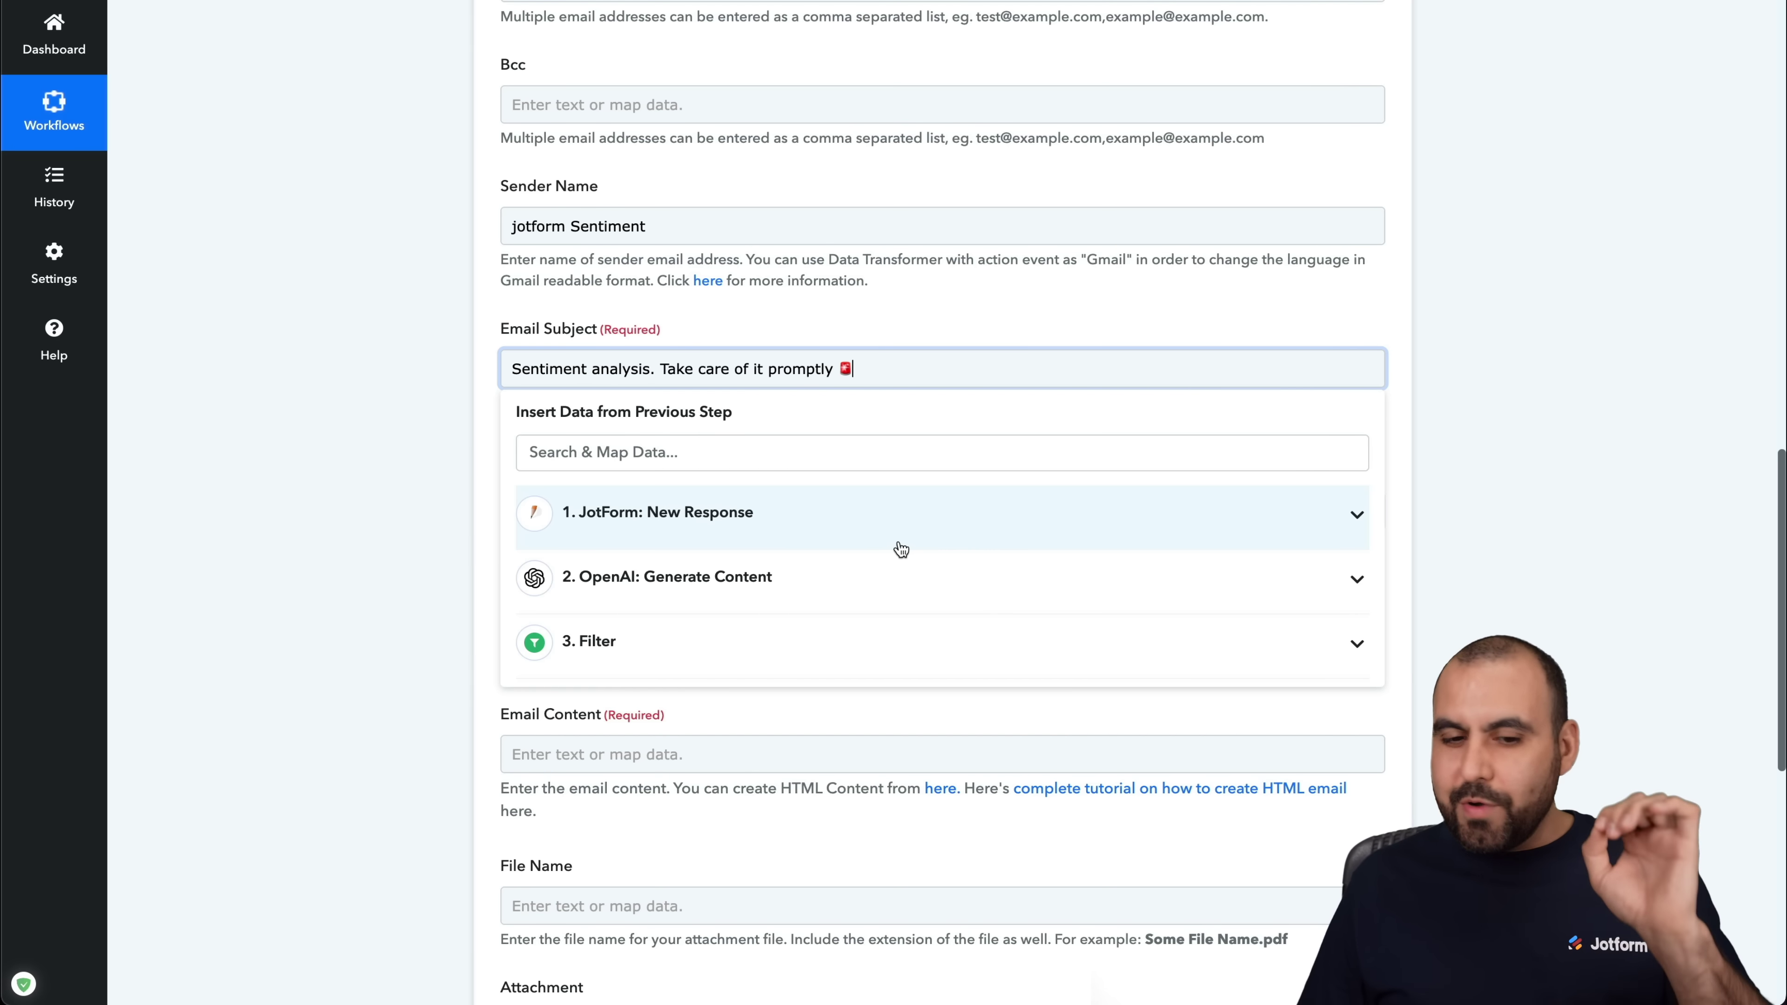
click(401, 452)
click(872, 369)
text(Sentiment is)
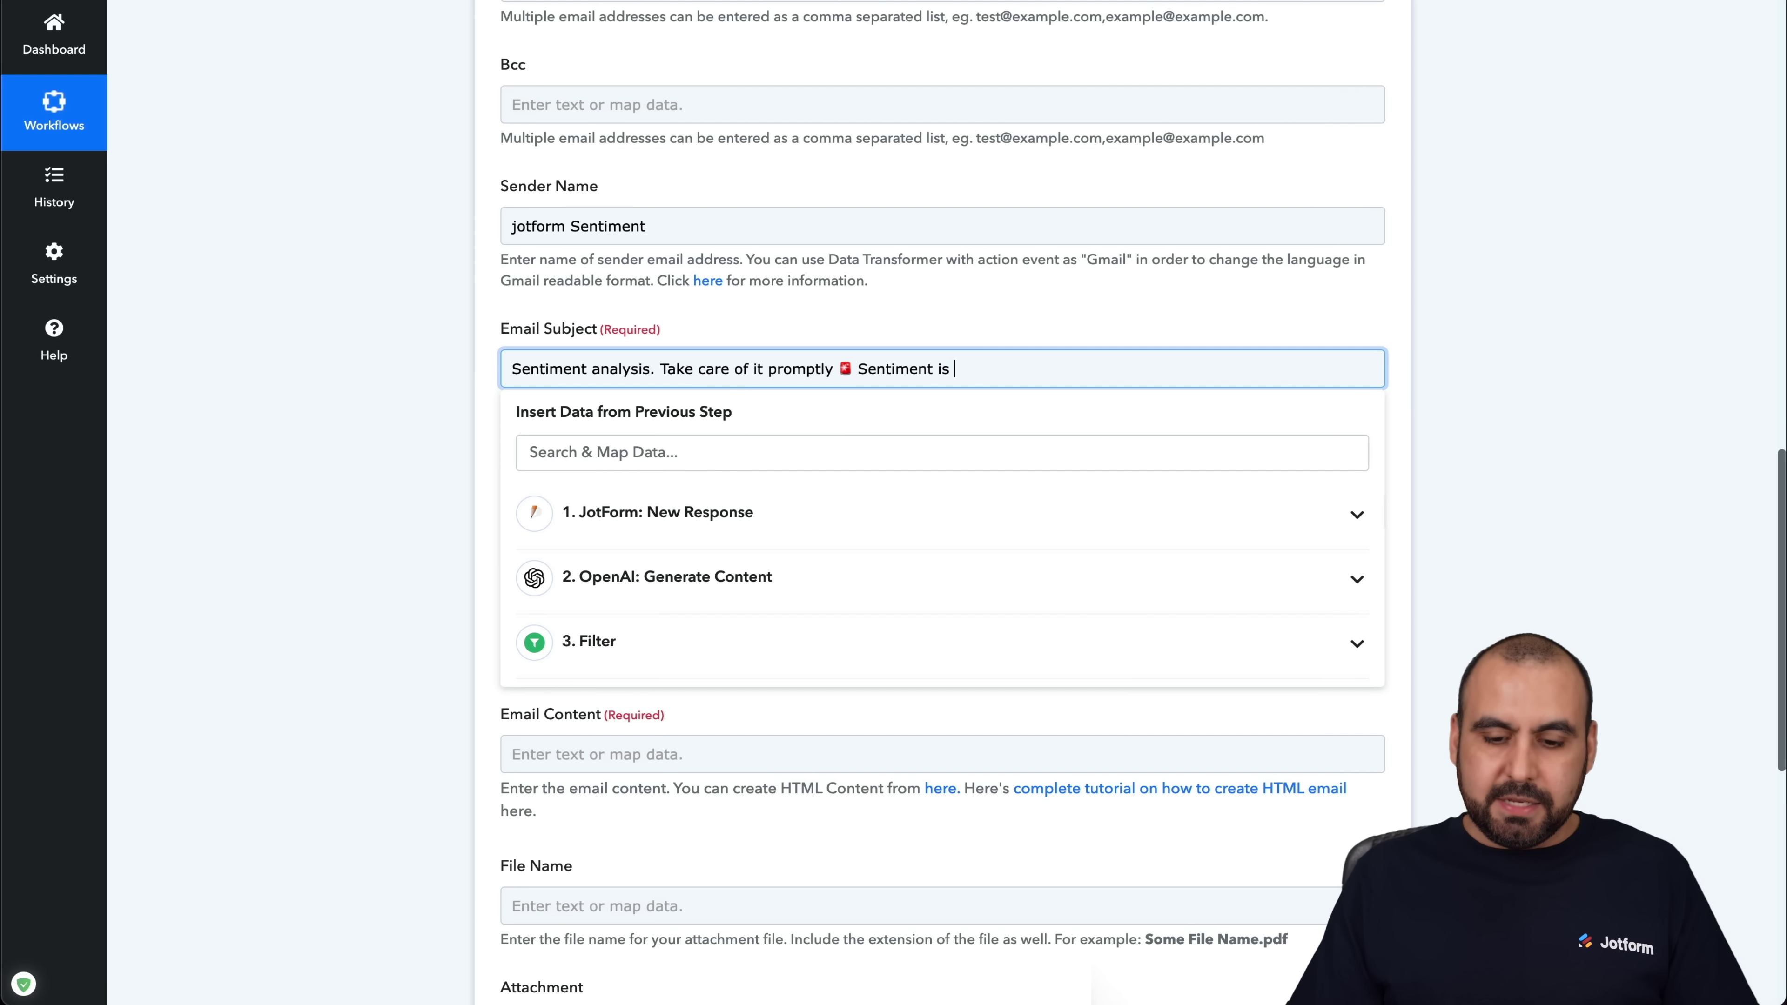
click(951, 458)
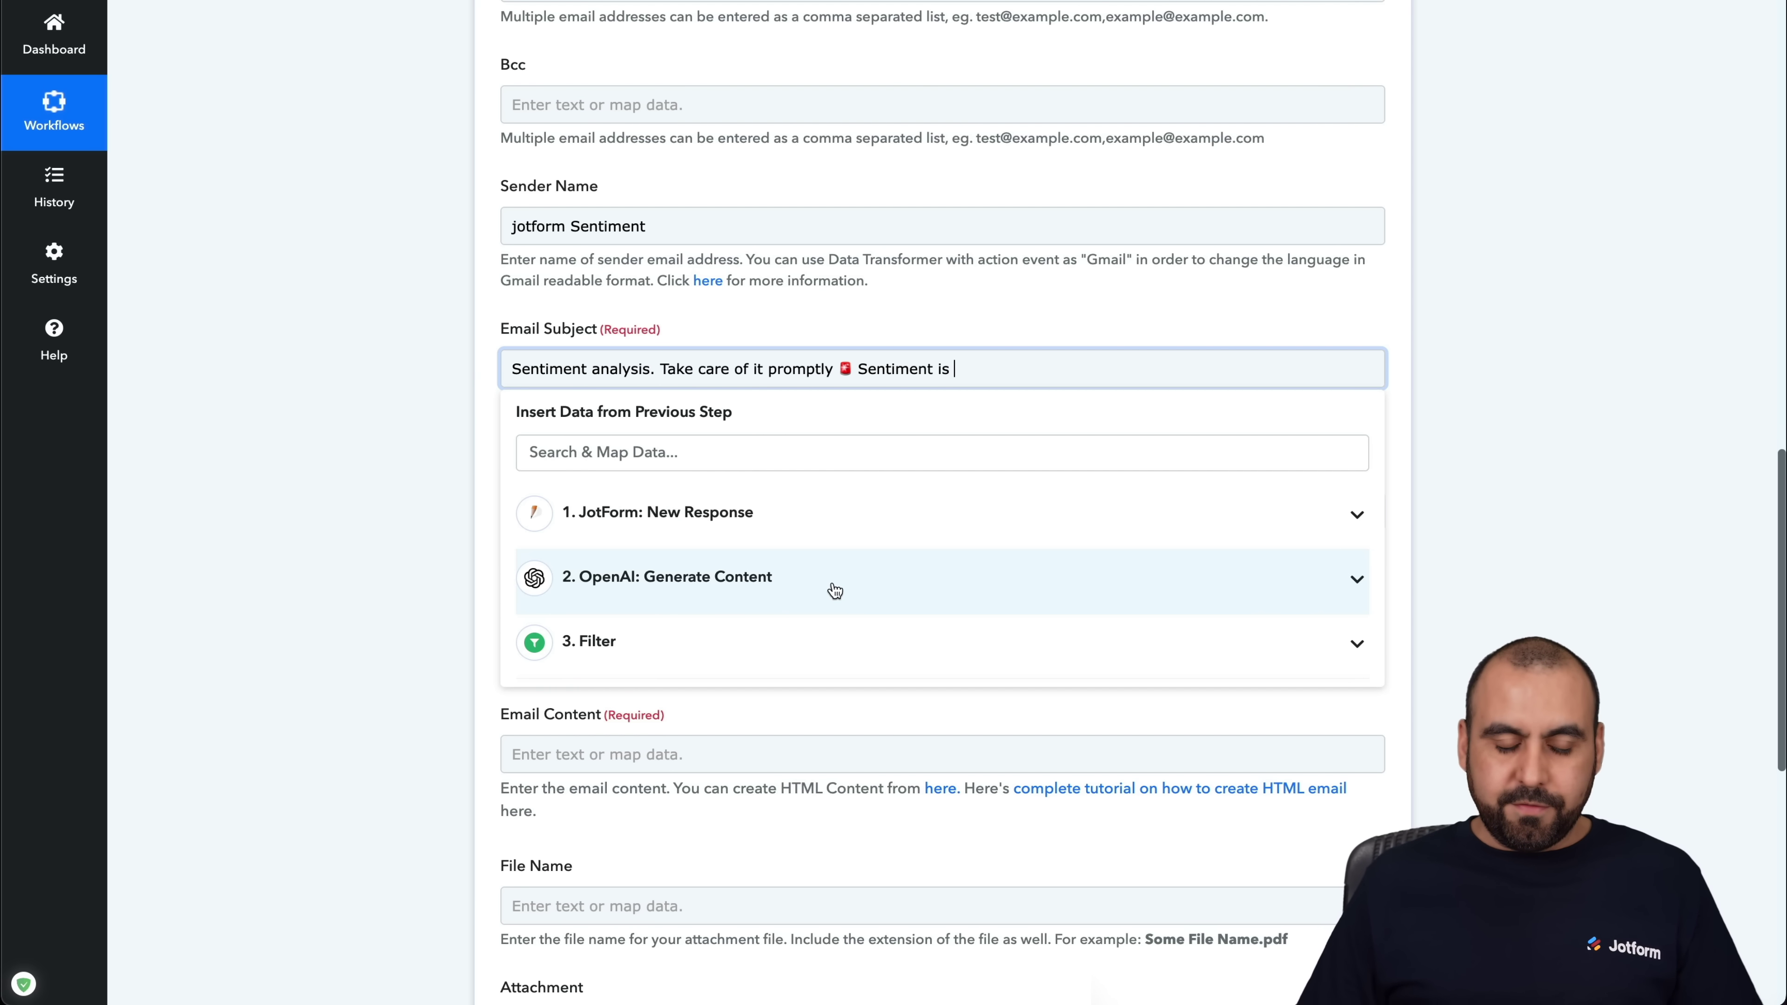
click(794, 584)
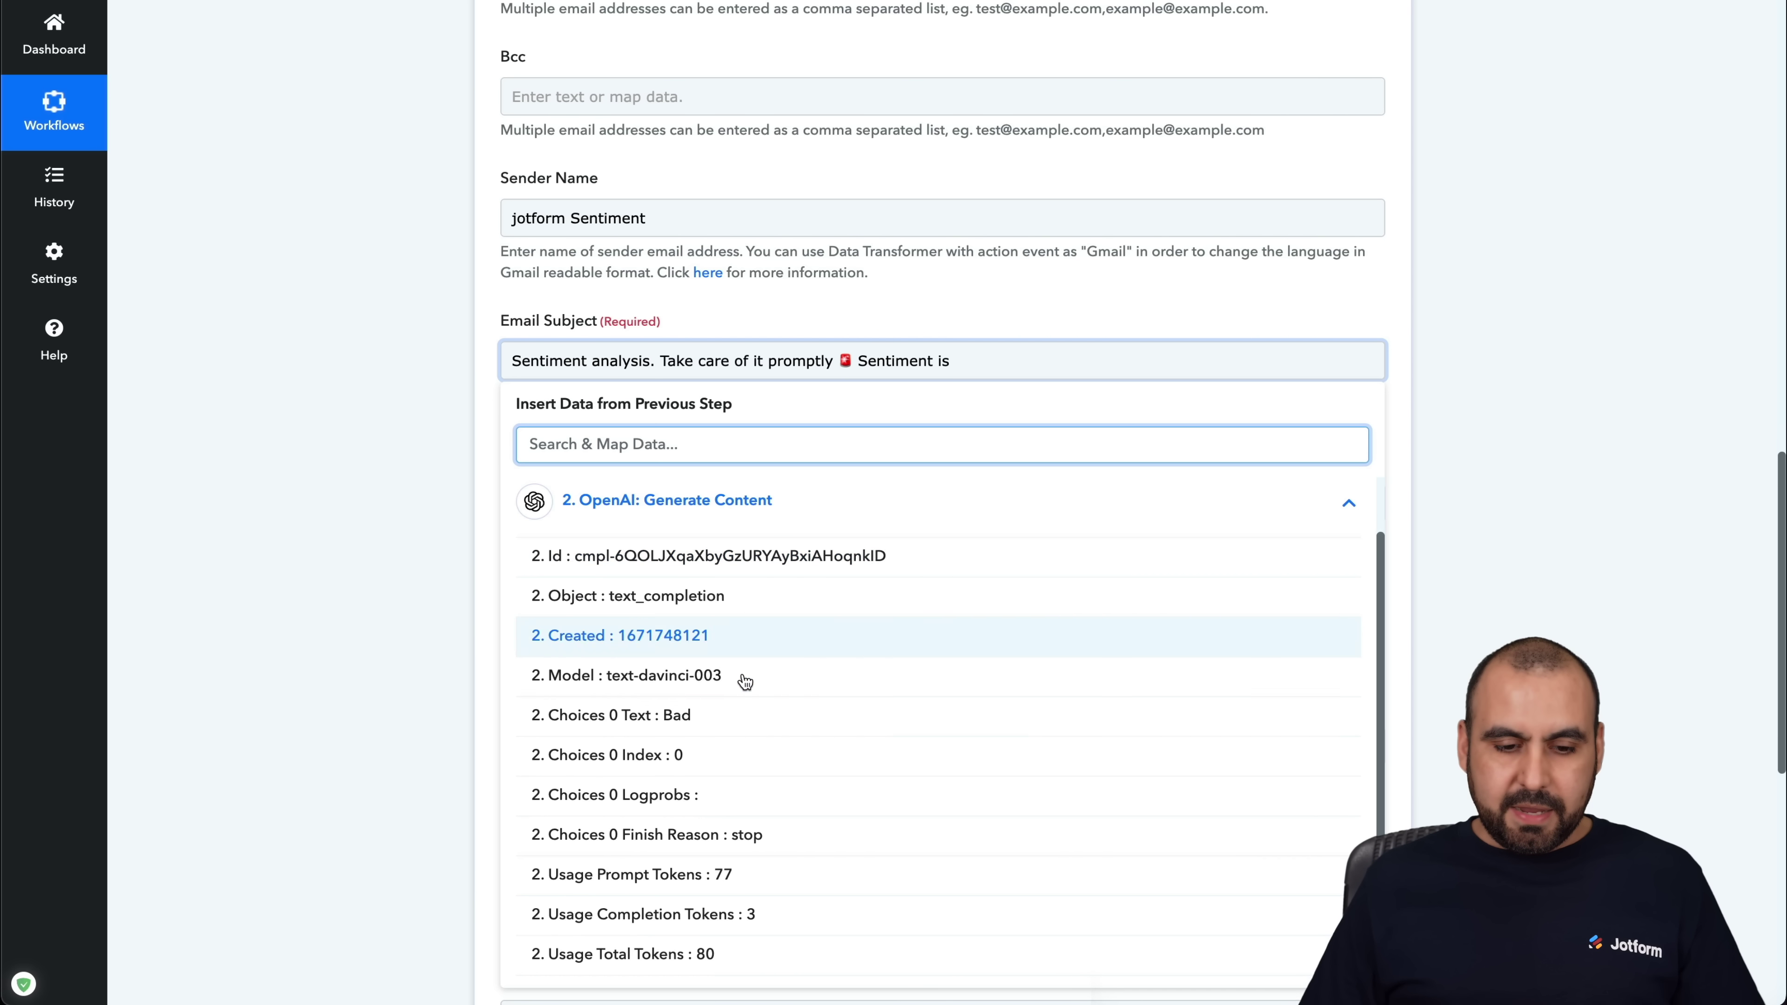
click(709, 717)
click(422, 480)
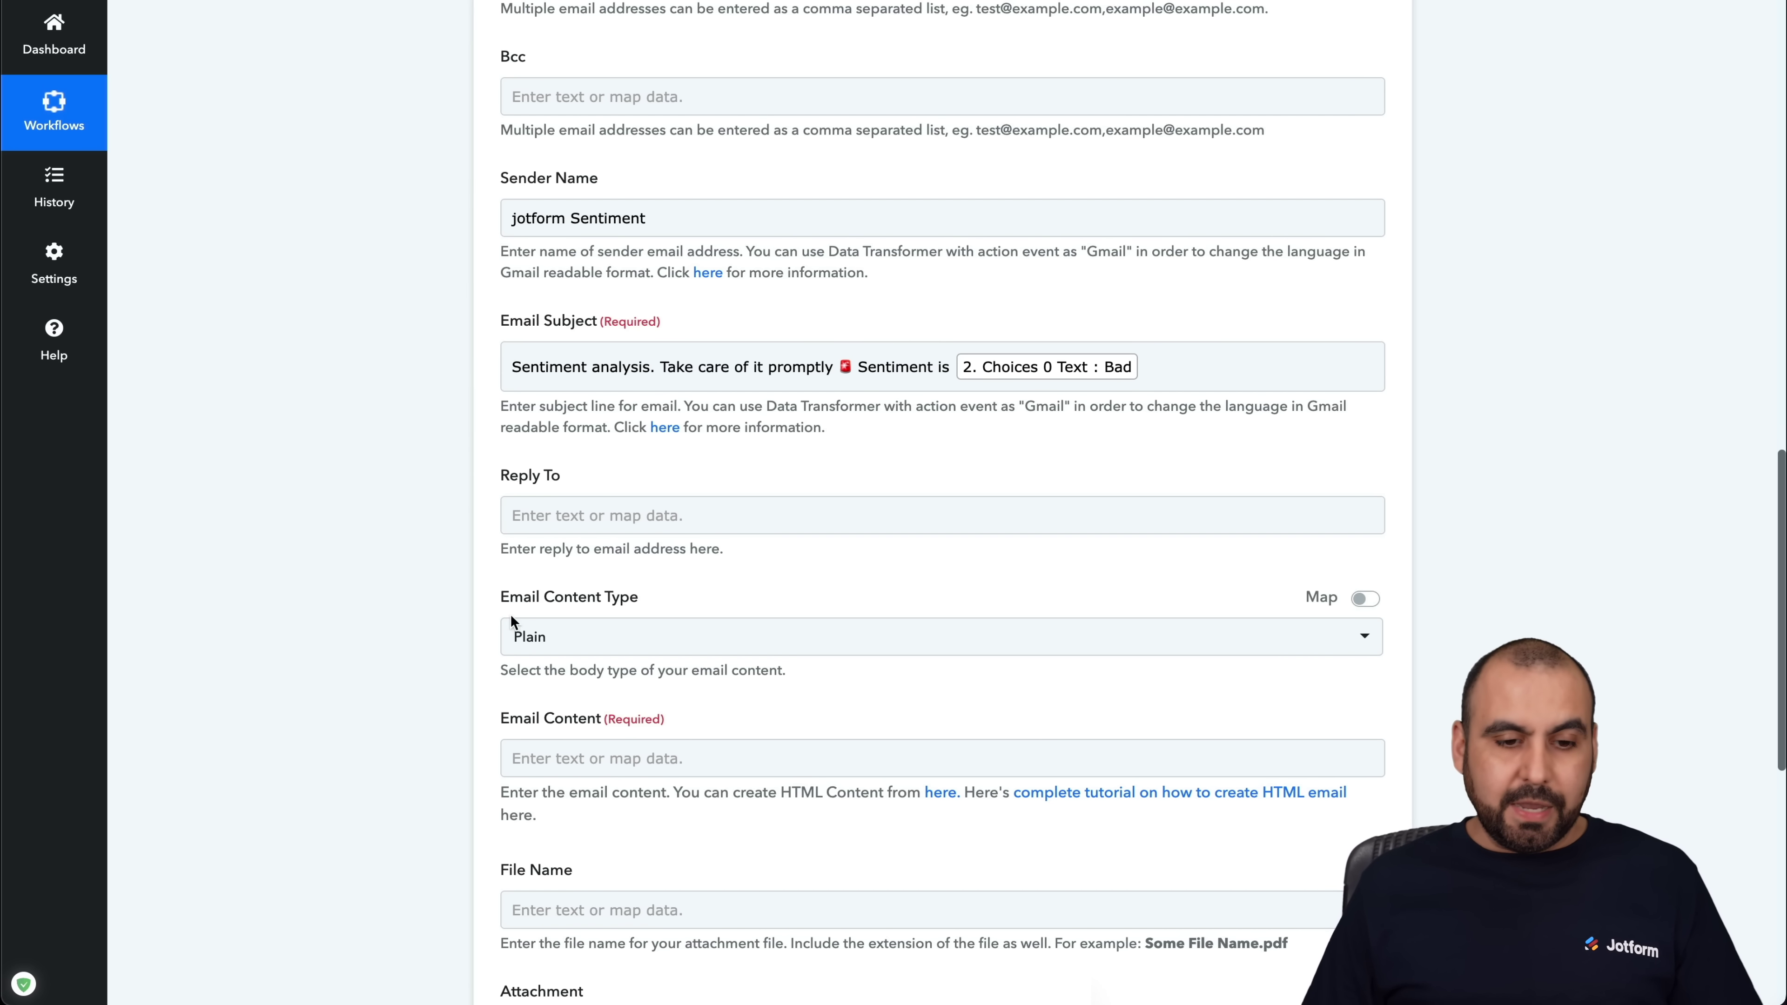
Paste the reply-to e-mail address into the Reply To field.
click(641, 525)
scroll(399, 475, down, 3)
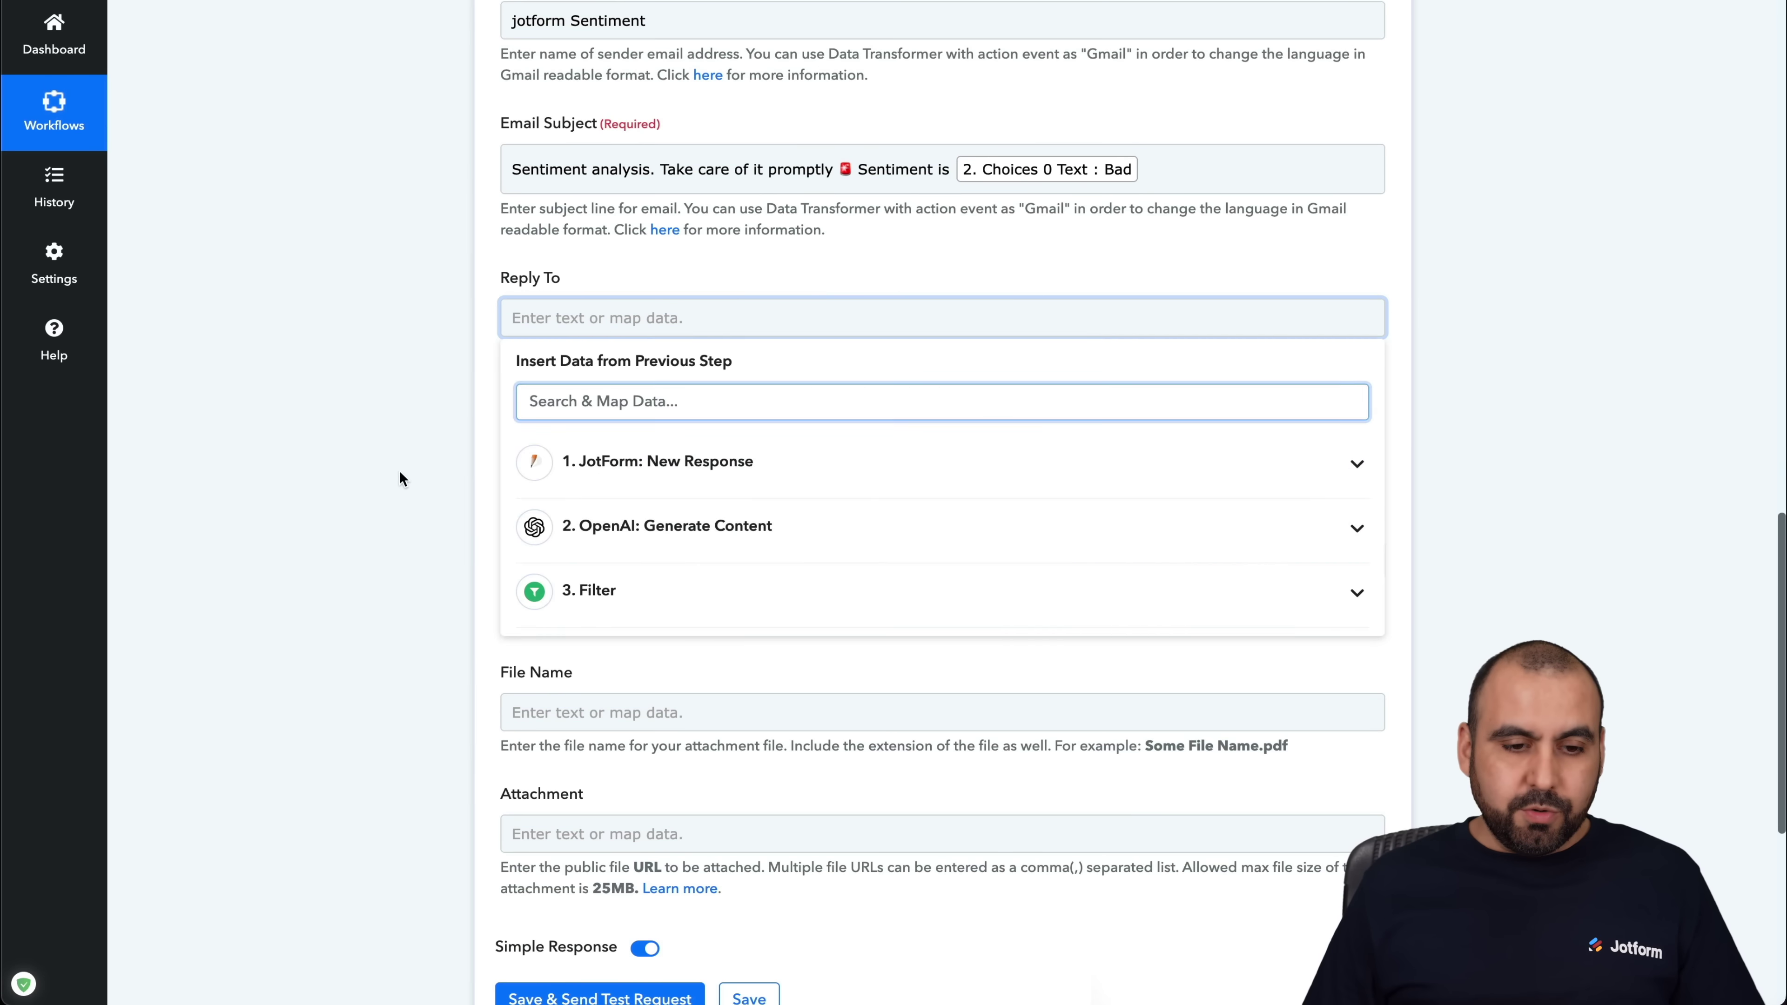
click(399, 475)
click(624, 306)
key(ctrl+v)
click(247, 507)
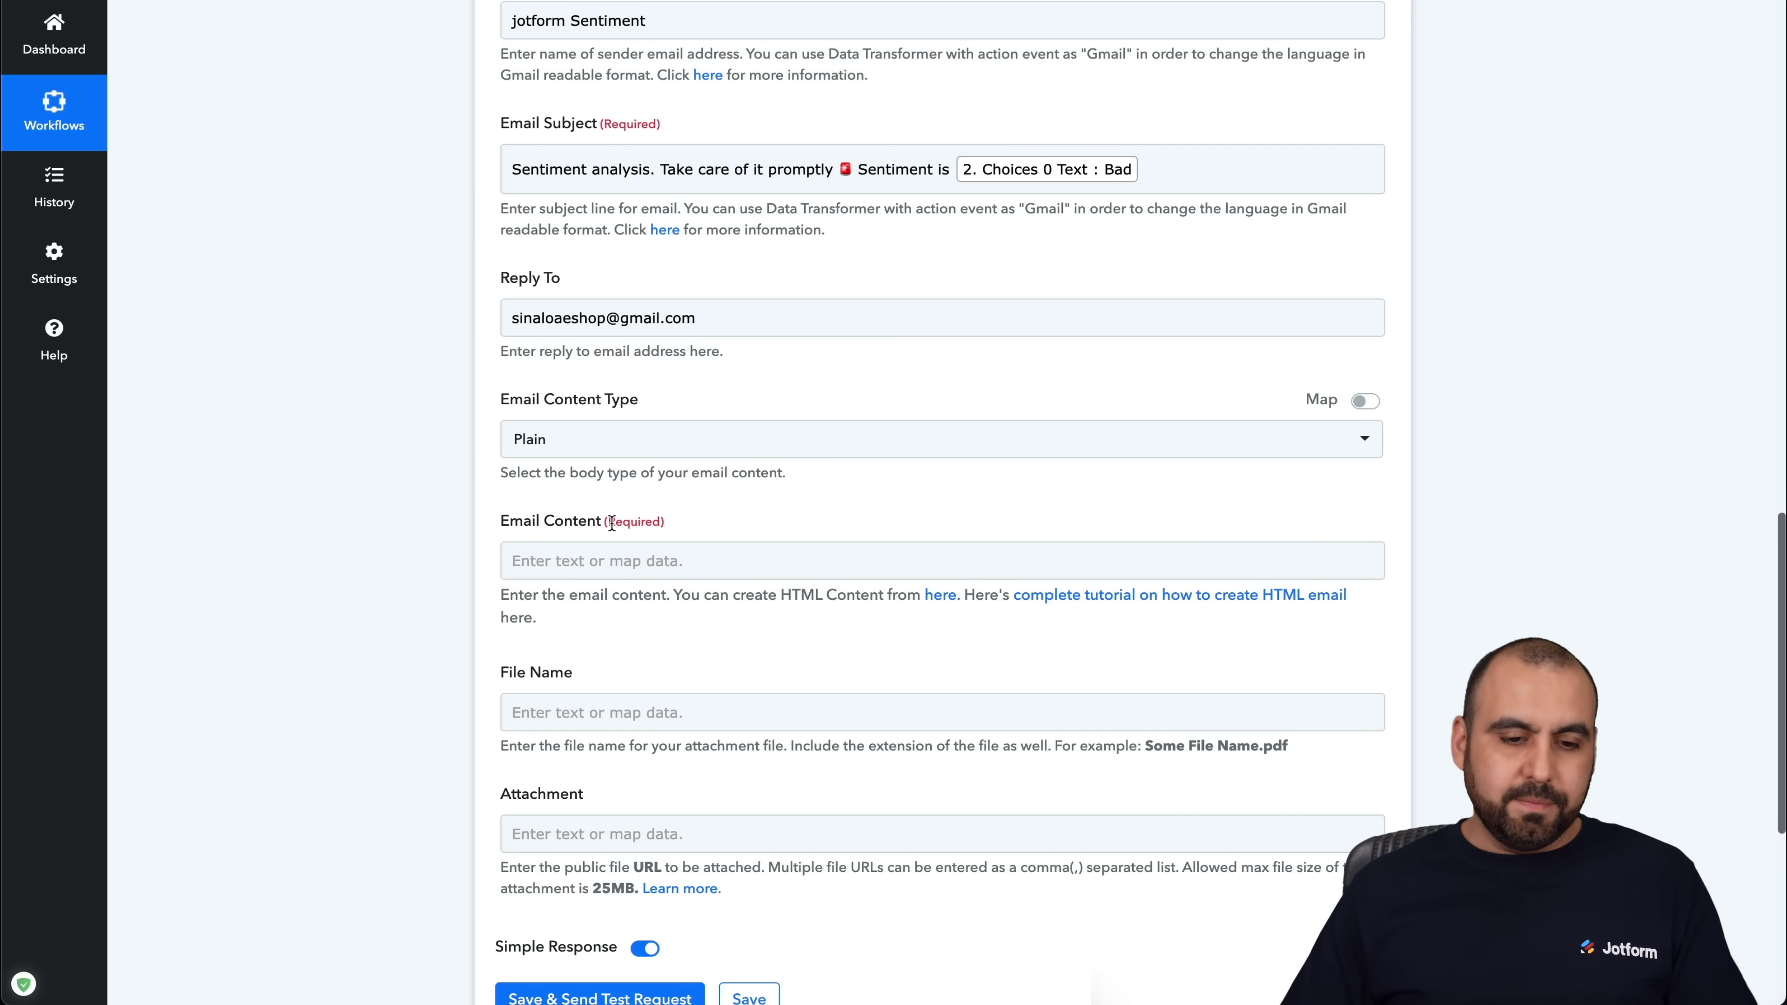
Write 'Sentiment analysis from a Jotform submission' and a 'sentiment is' line with mapped Choices 0 Text.
scroll(616, 520, down, 2)
click(614, 394)
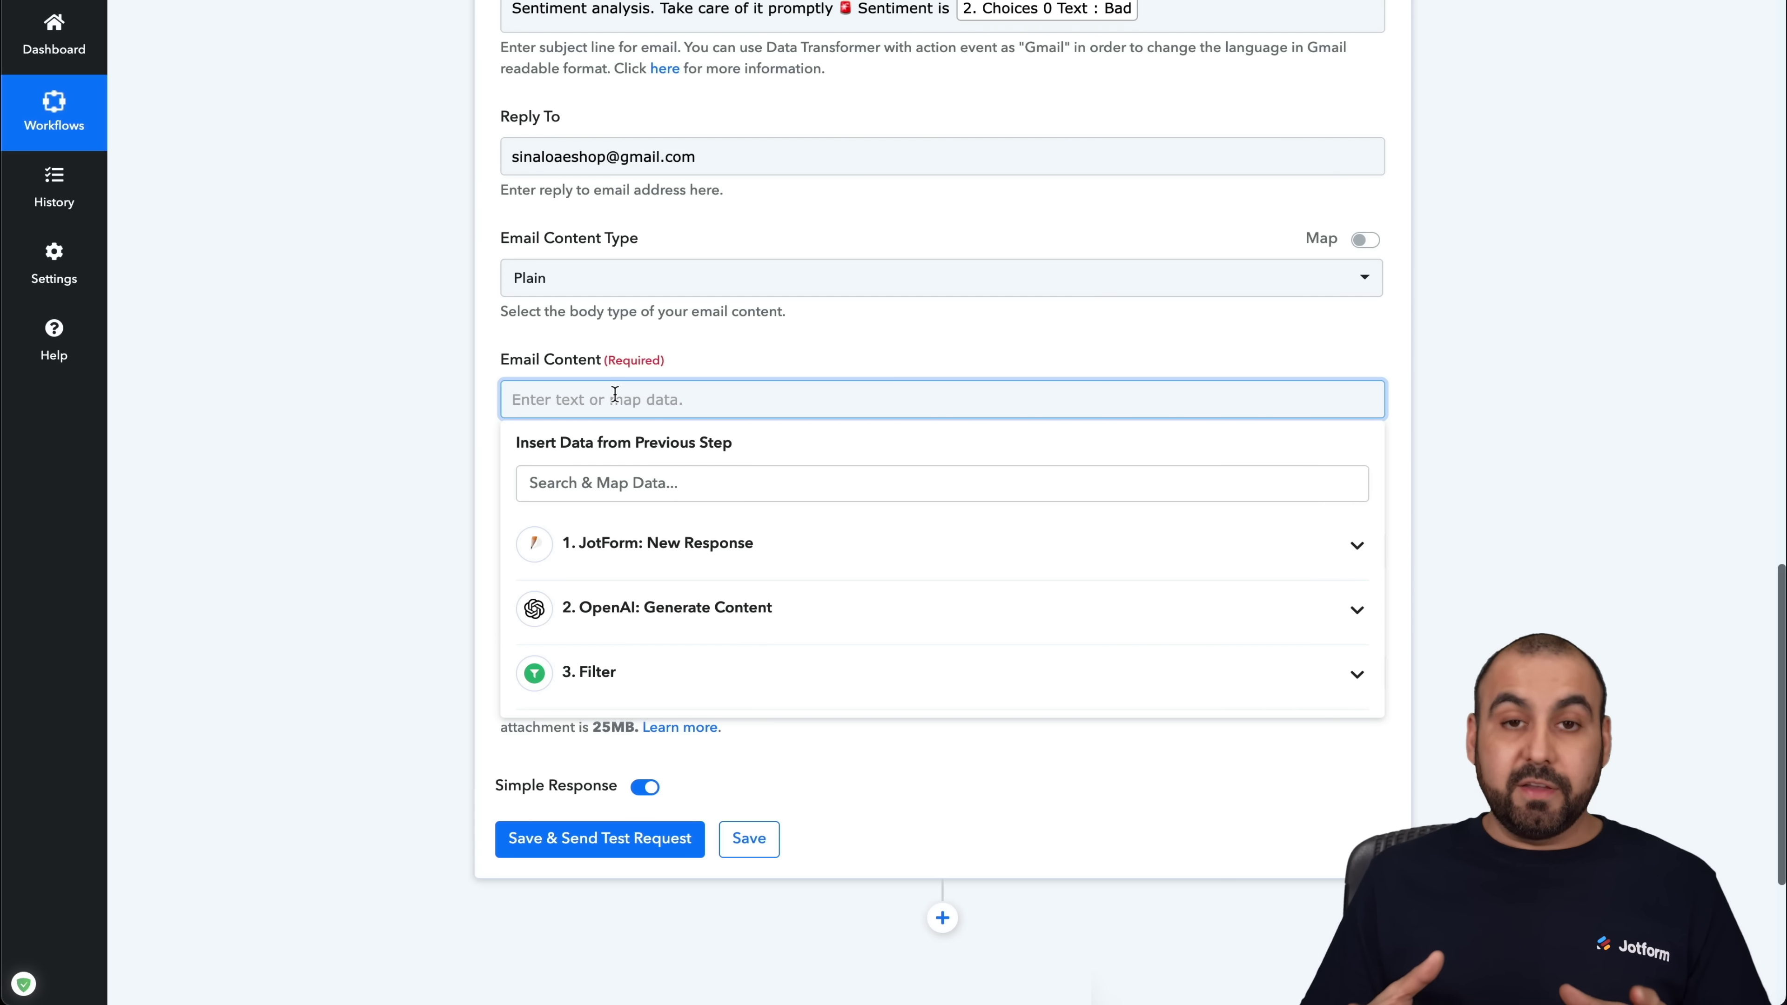
text(S)
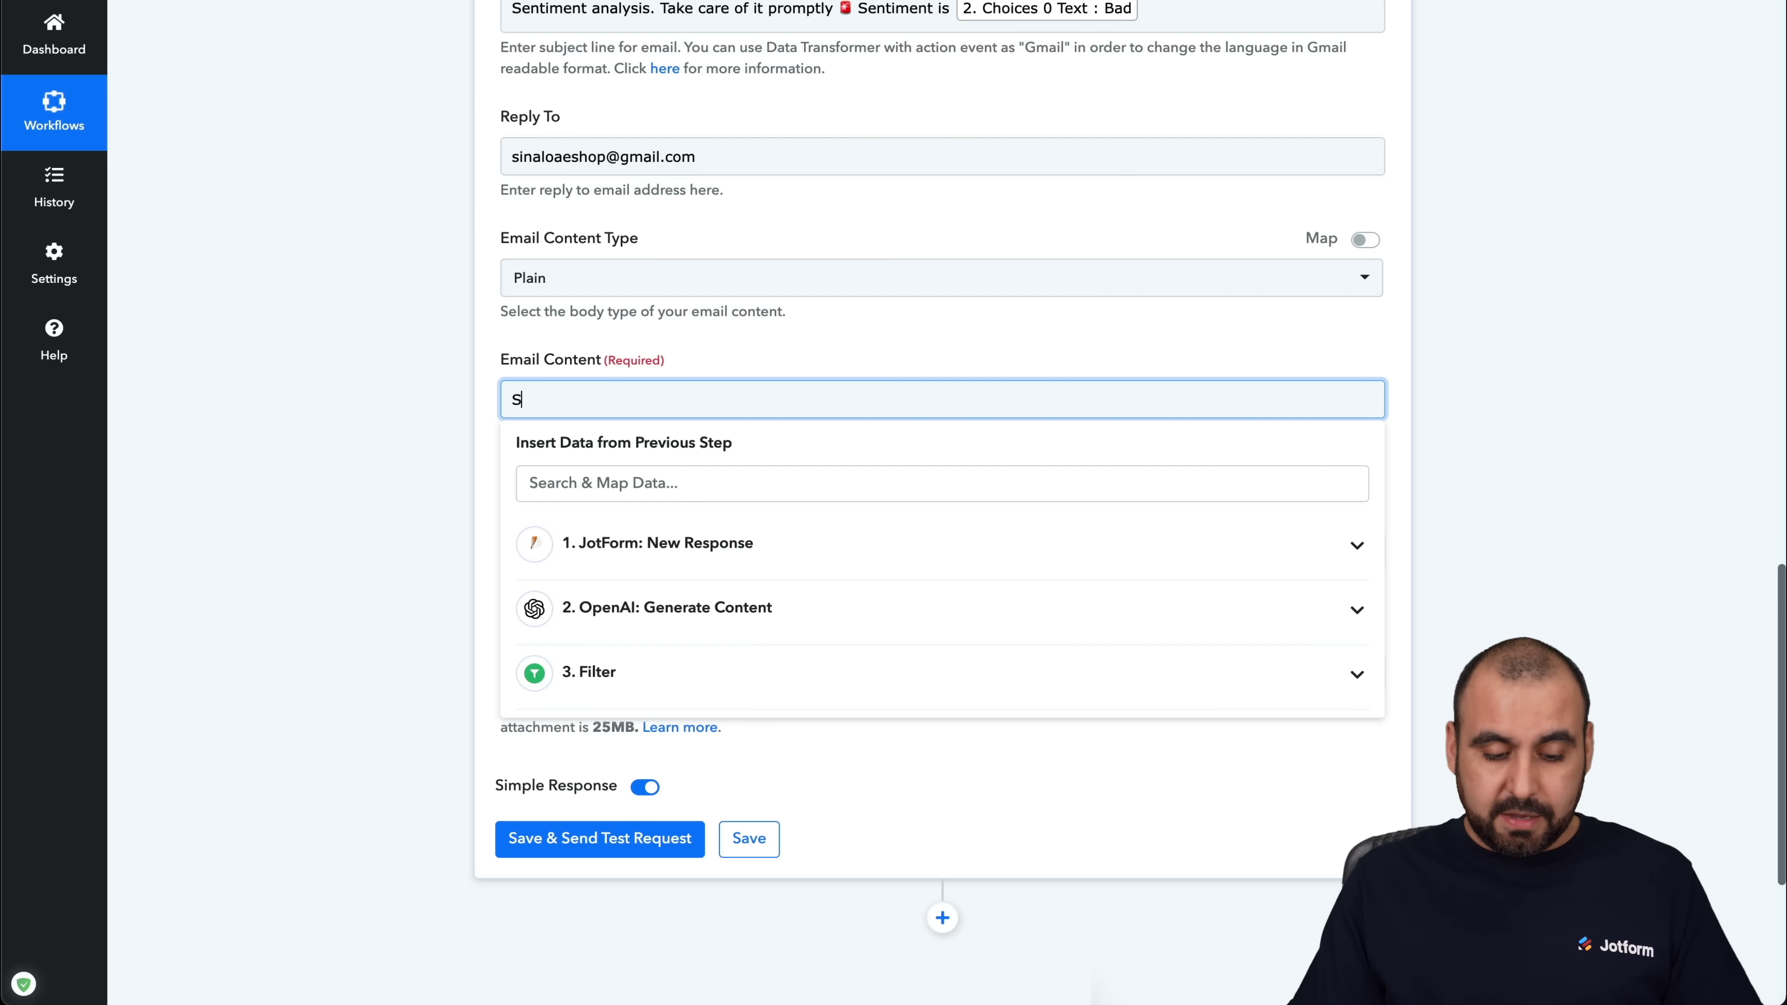
text(entiment analys)
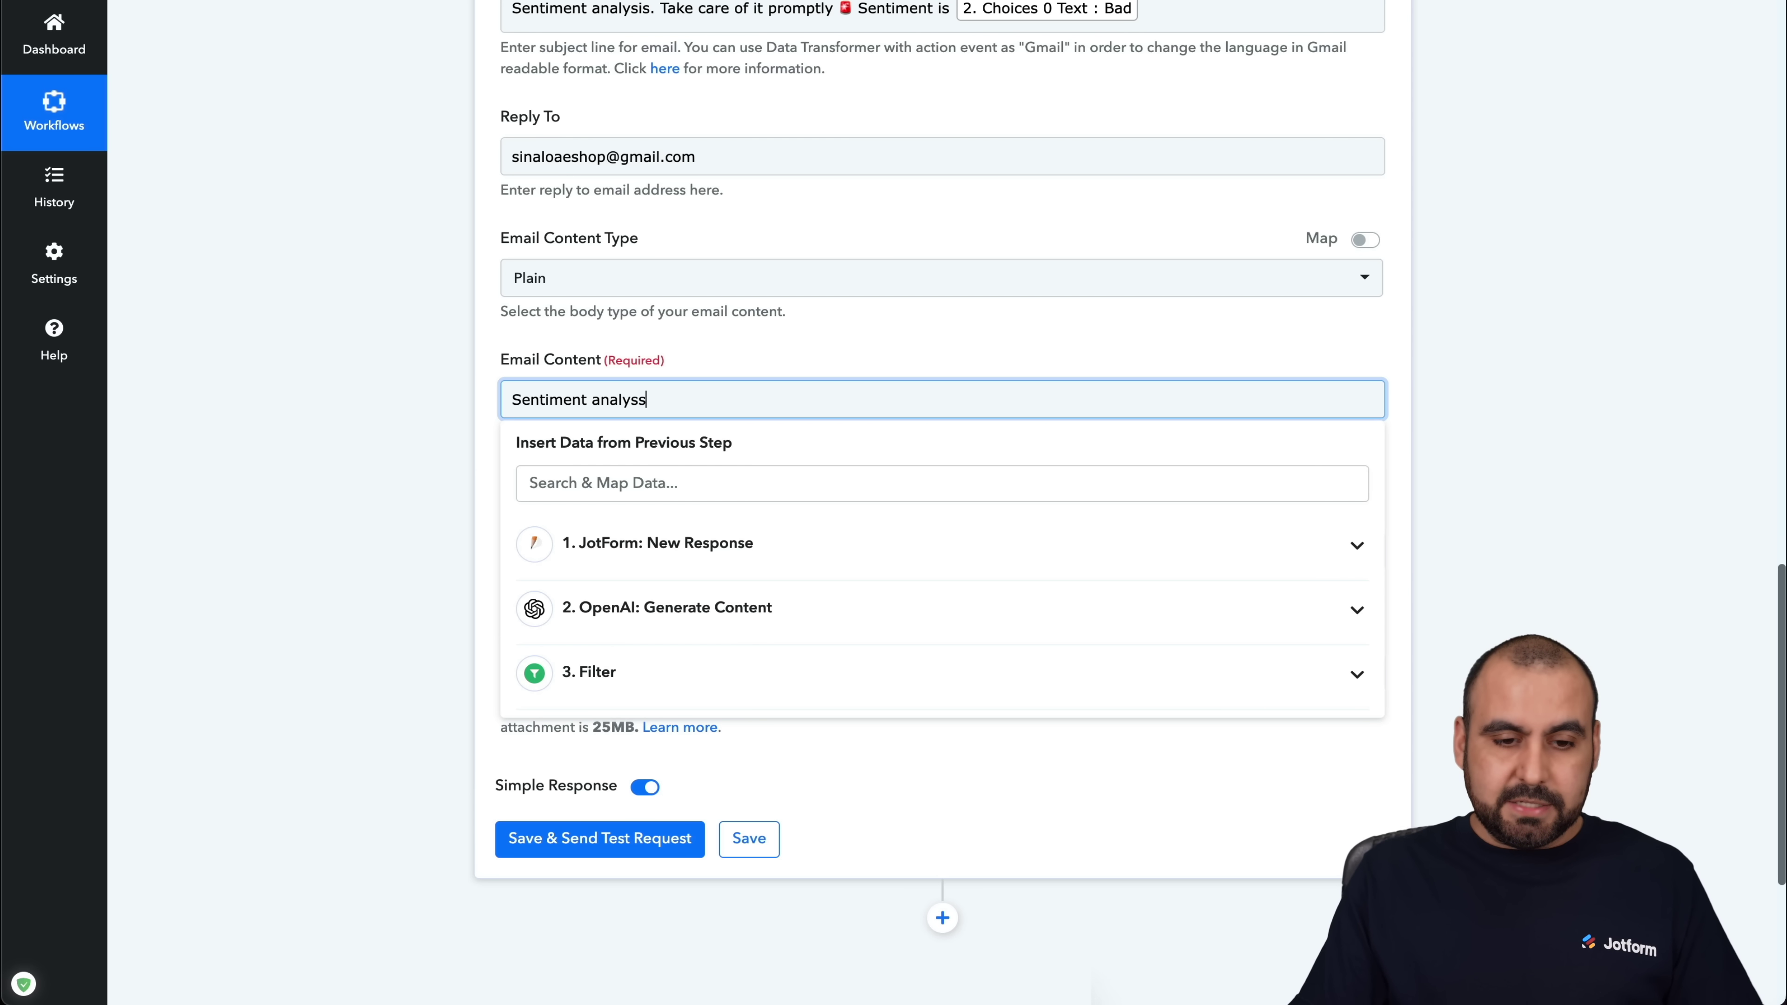
text(is from a )
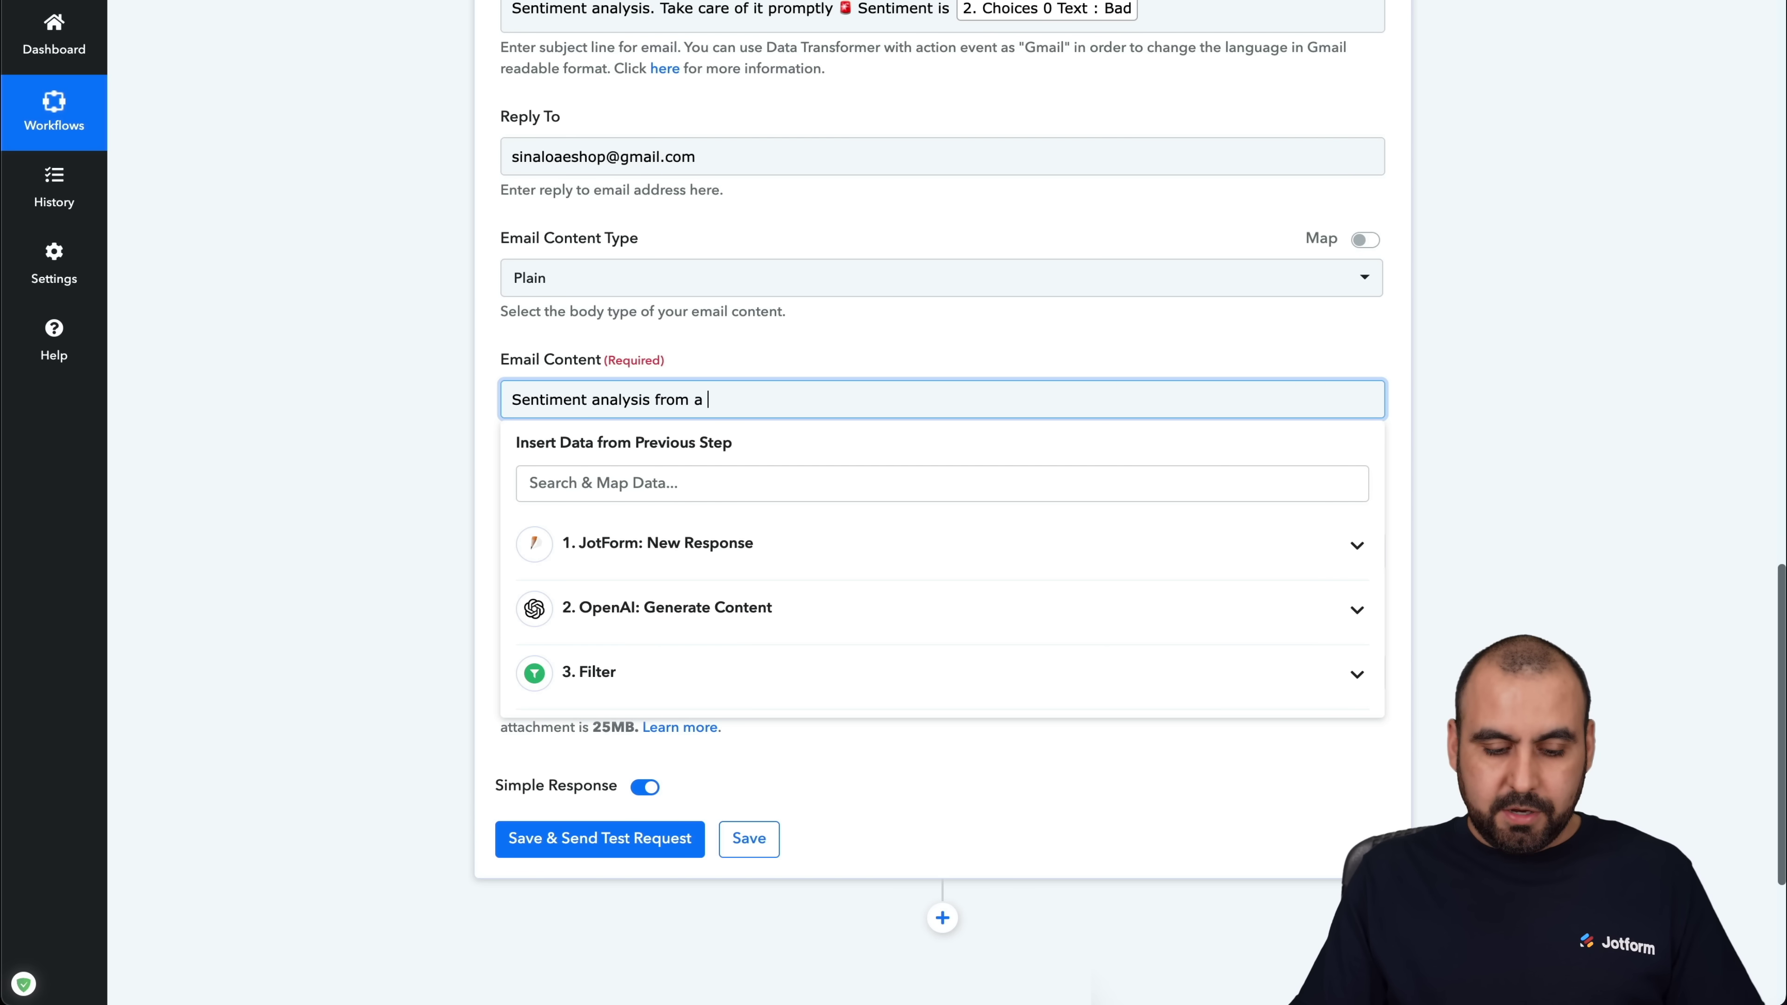
text(Jotform Su)
key(BackSpace)
key(BackSpace)
text(su)
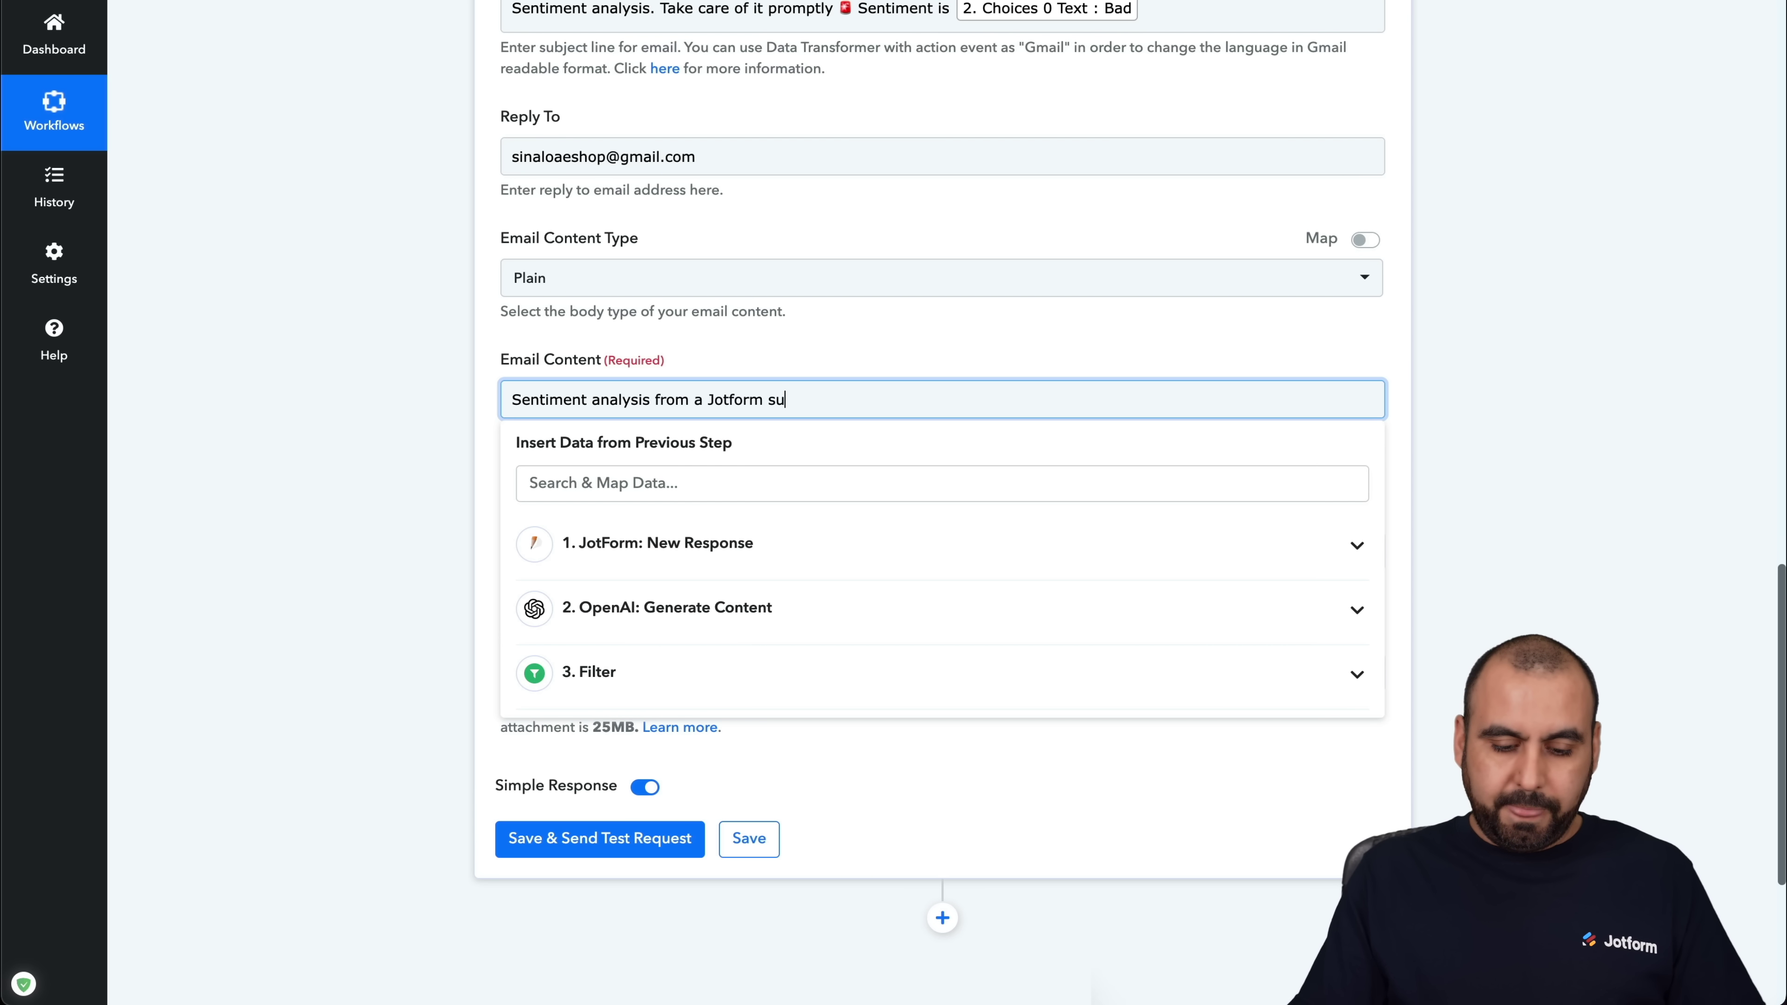
text(bmission)
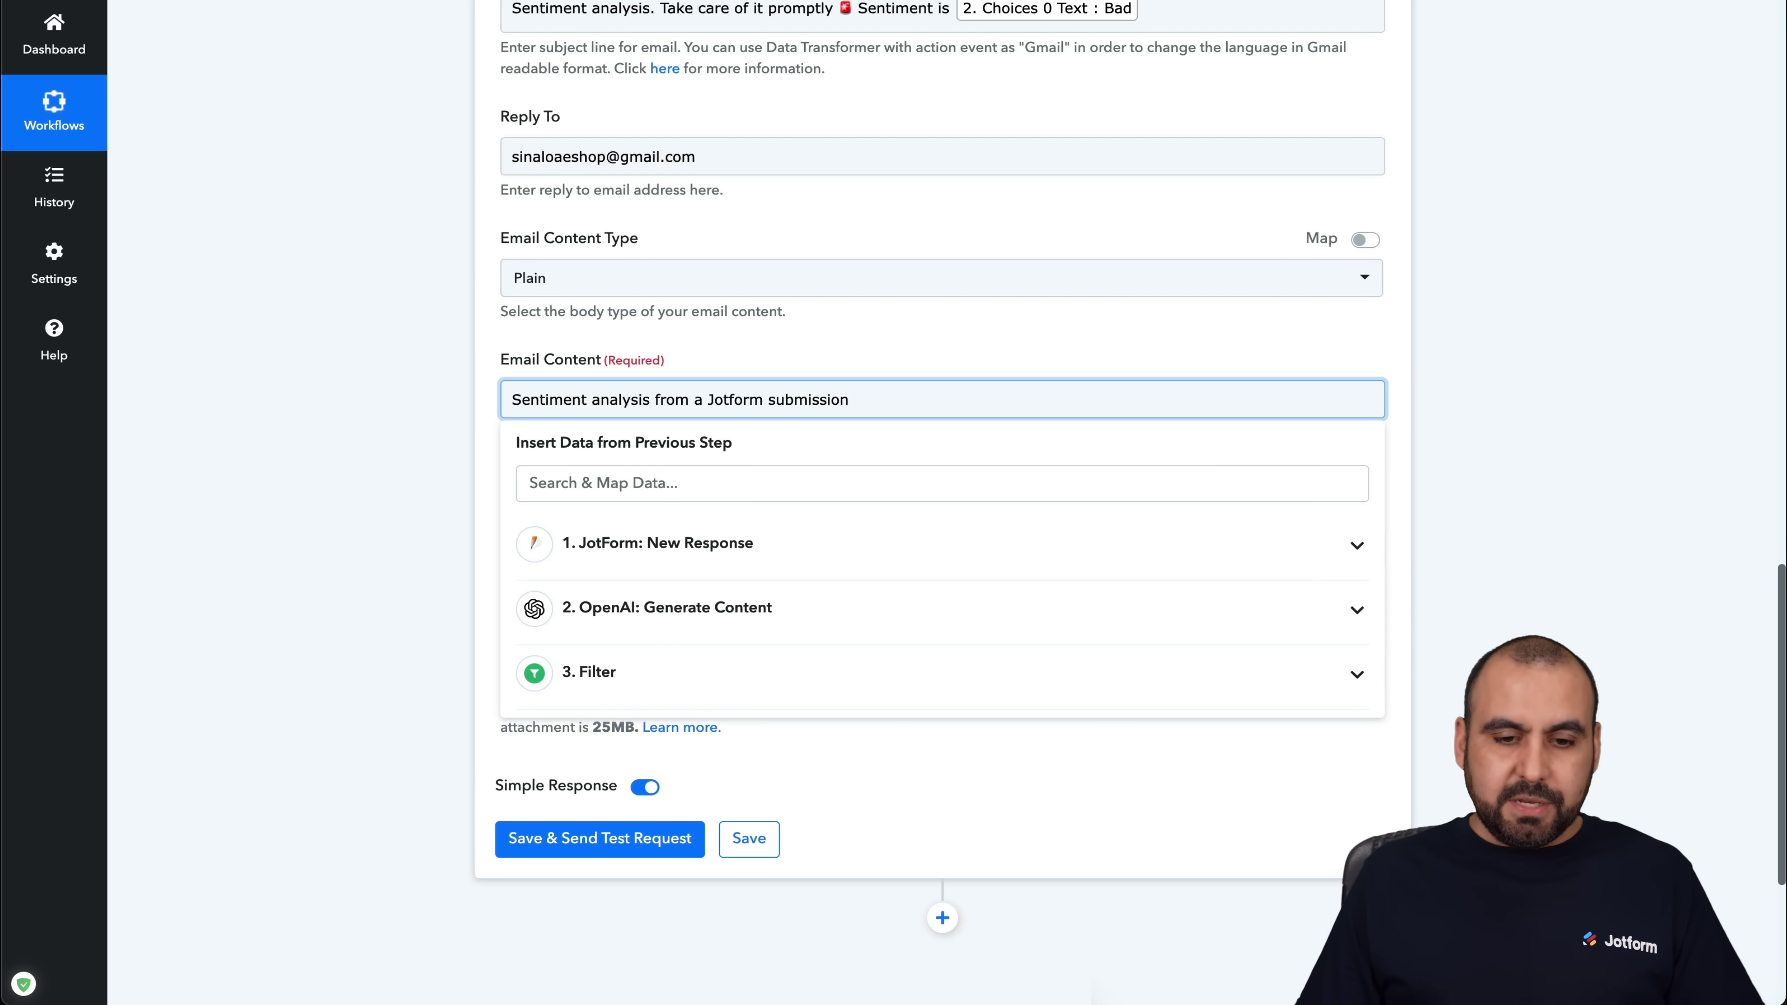
key(Return)
text(s)
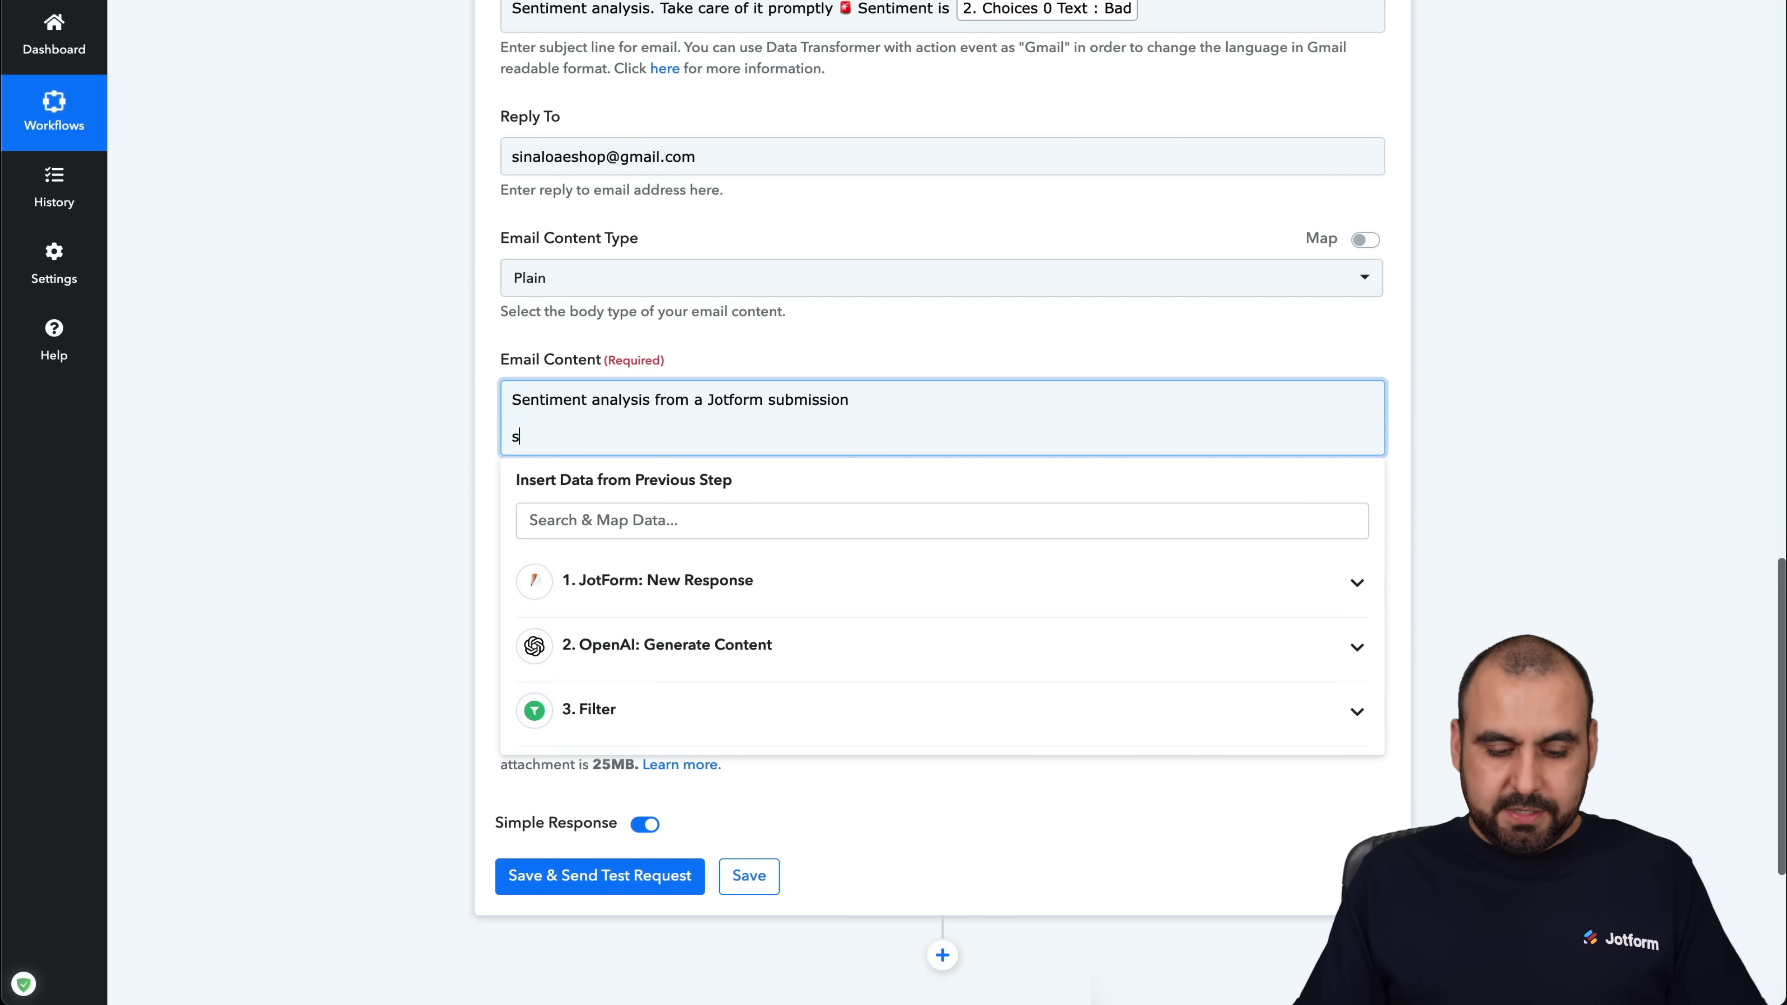
text(entiment is)
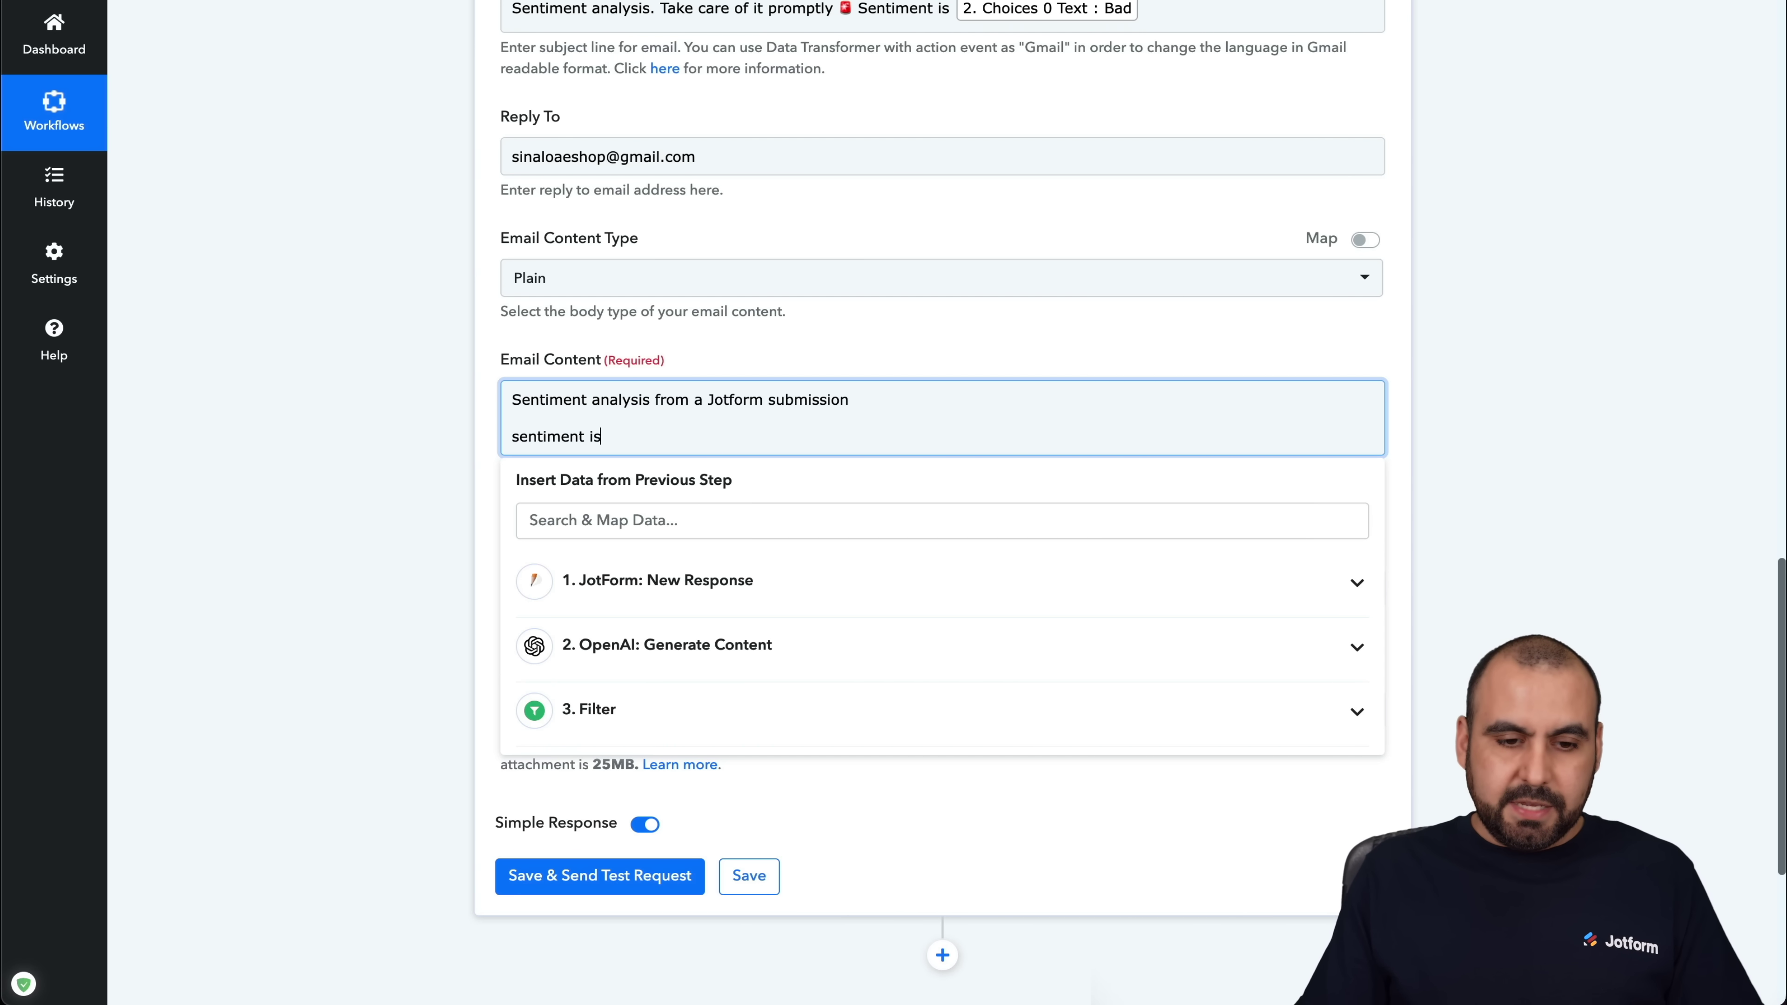
click(686, 647)
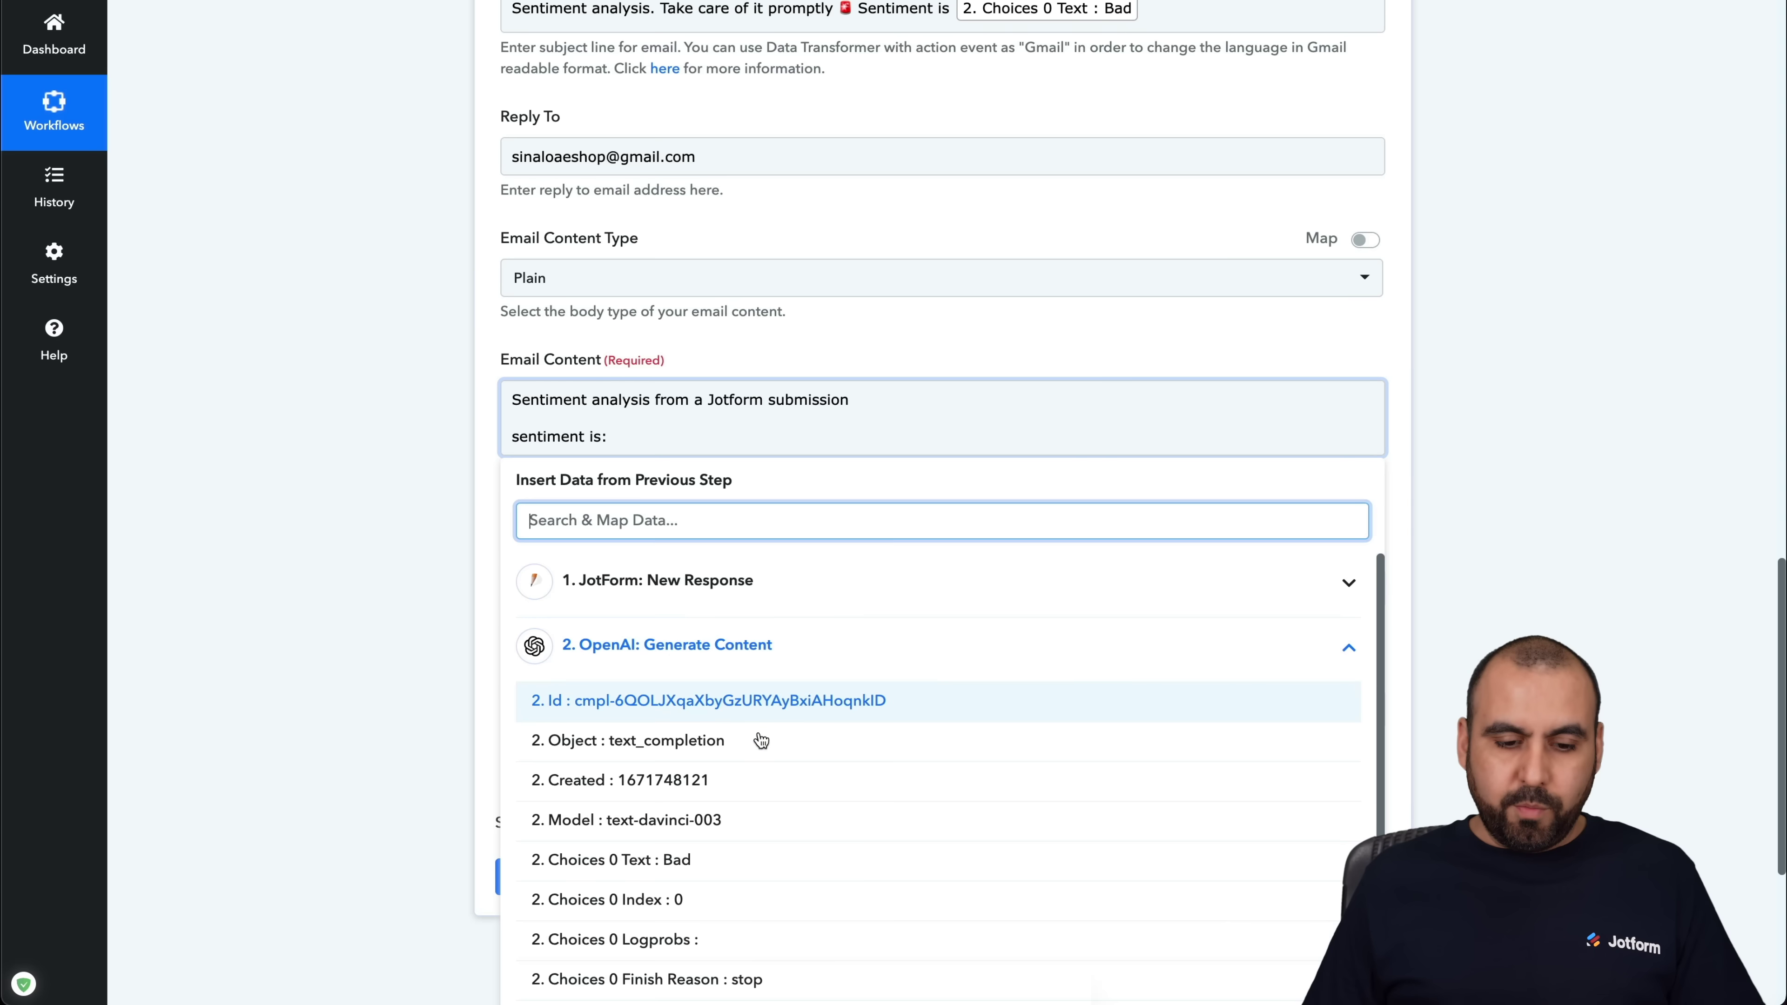
scroll(720, 796, down, 1)
click(677, 821)
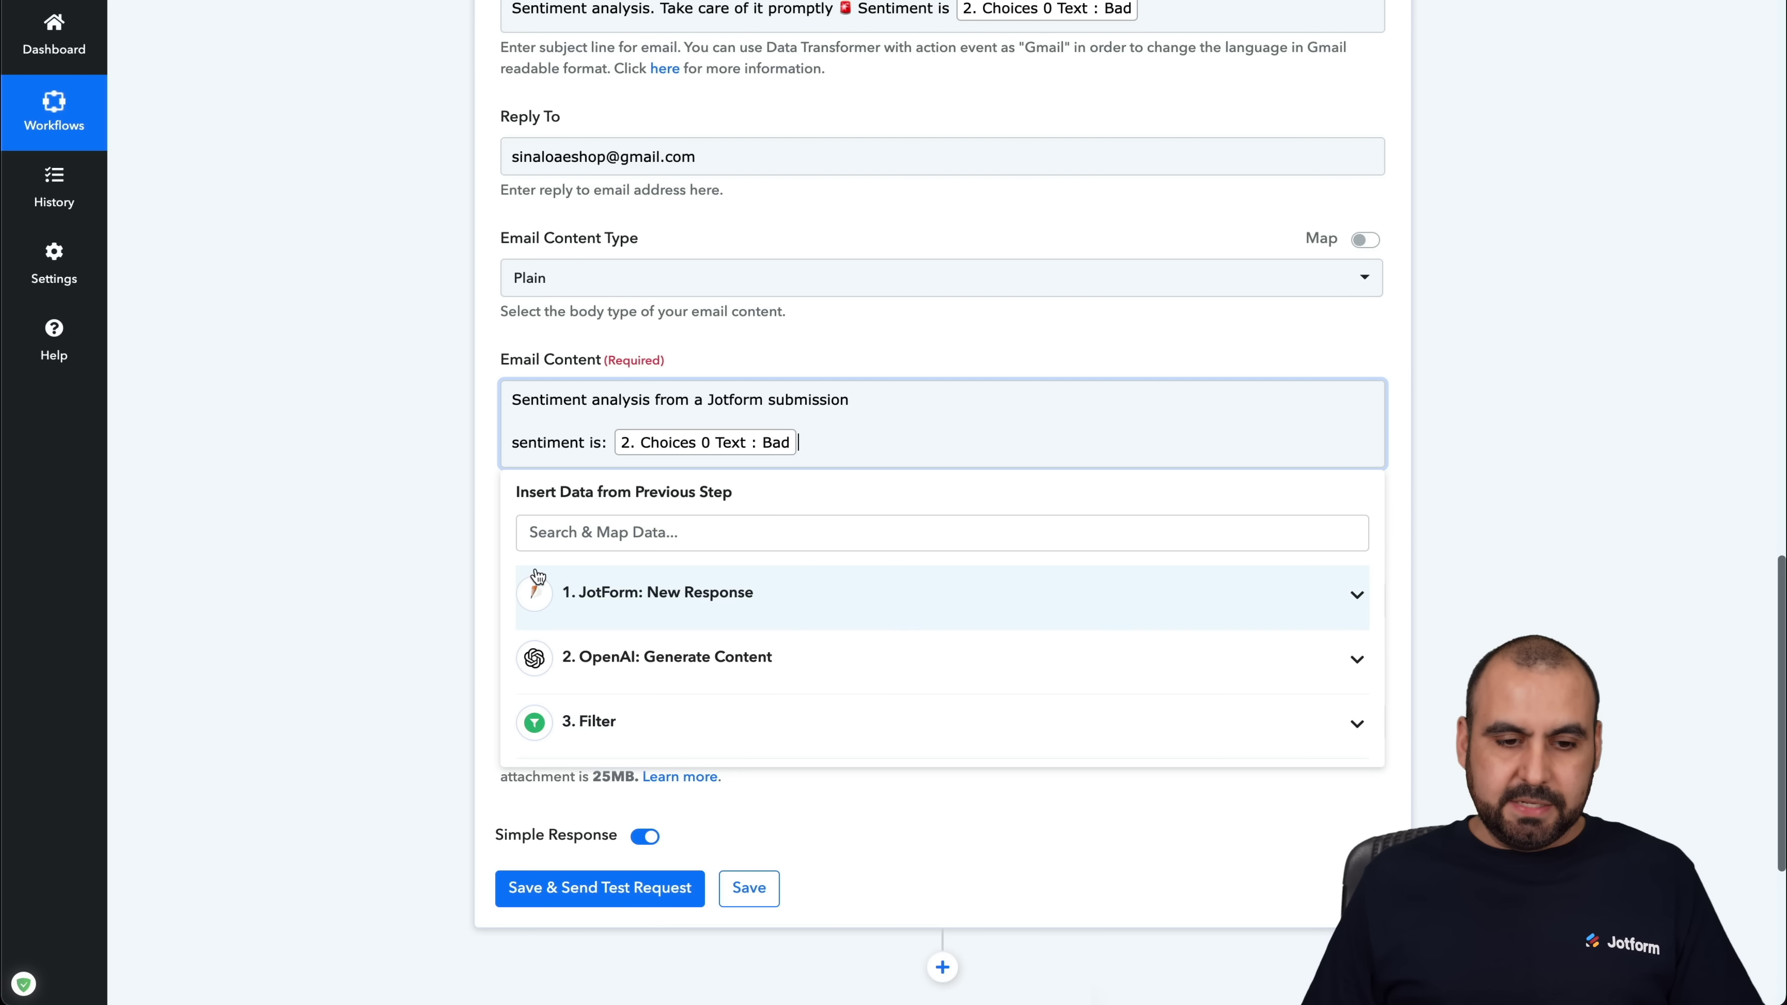
Add a new line 'The Jotform submission is:' to the email body.
click(867, 444)
key(Return)
text(The Jotform sum)
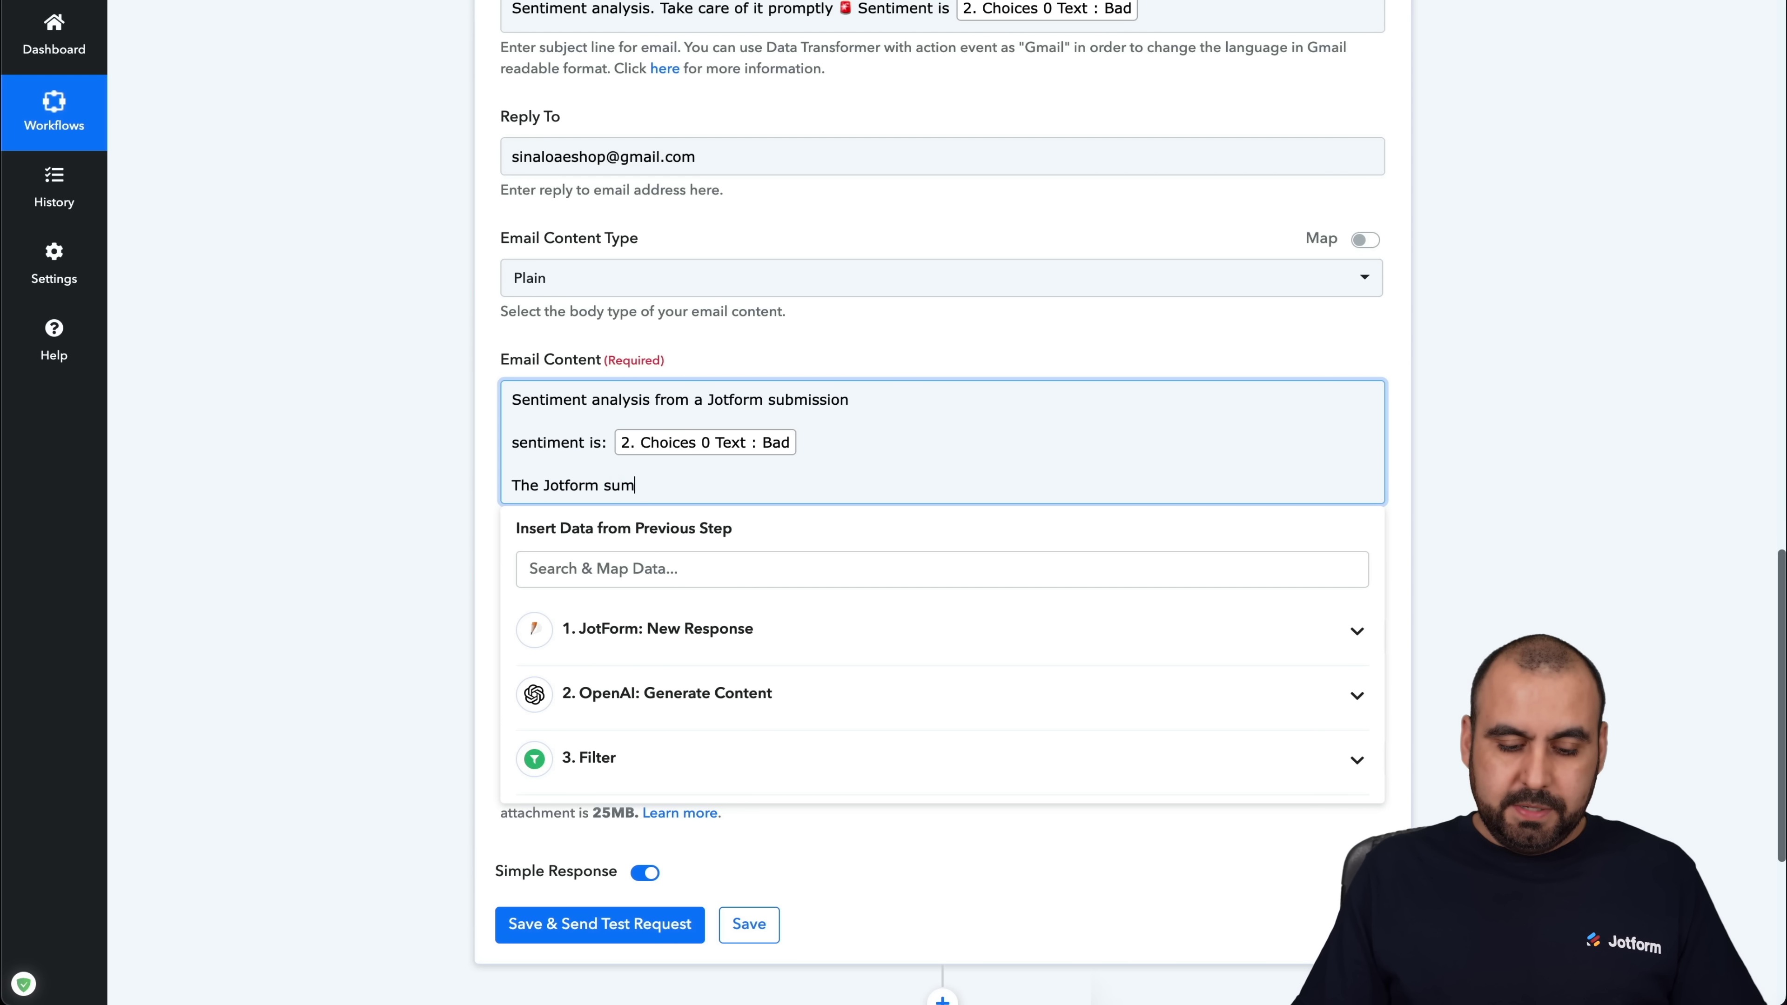
key(BackSpace)
text(bmission )
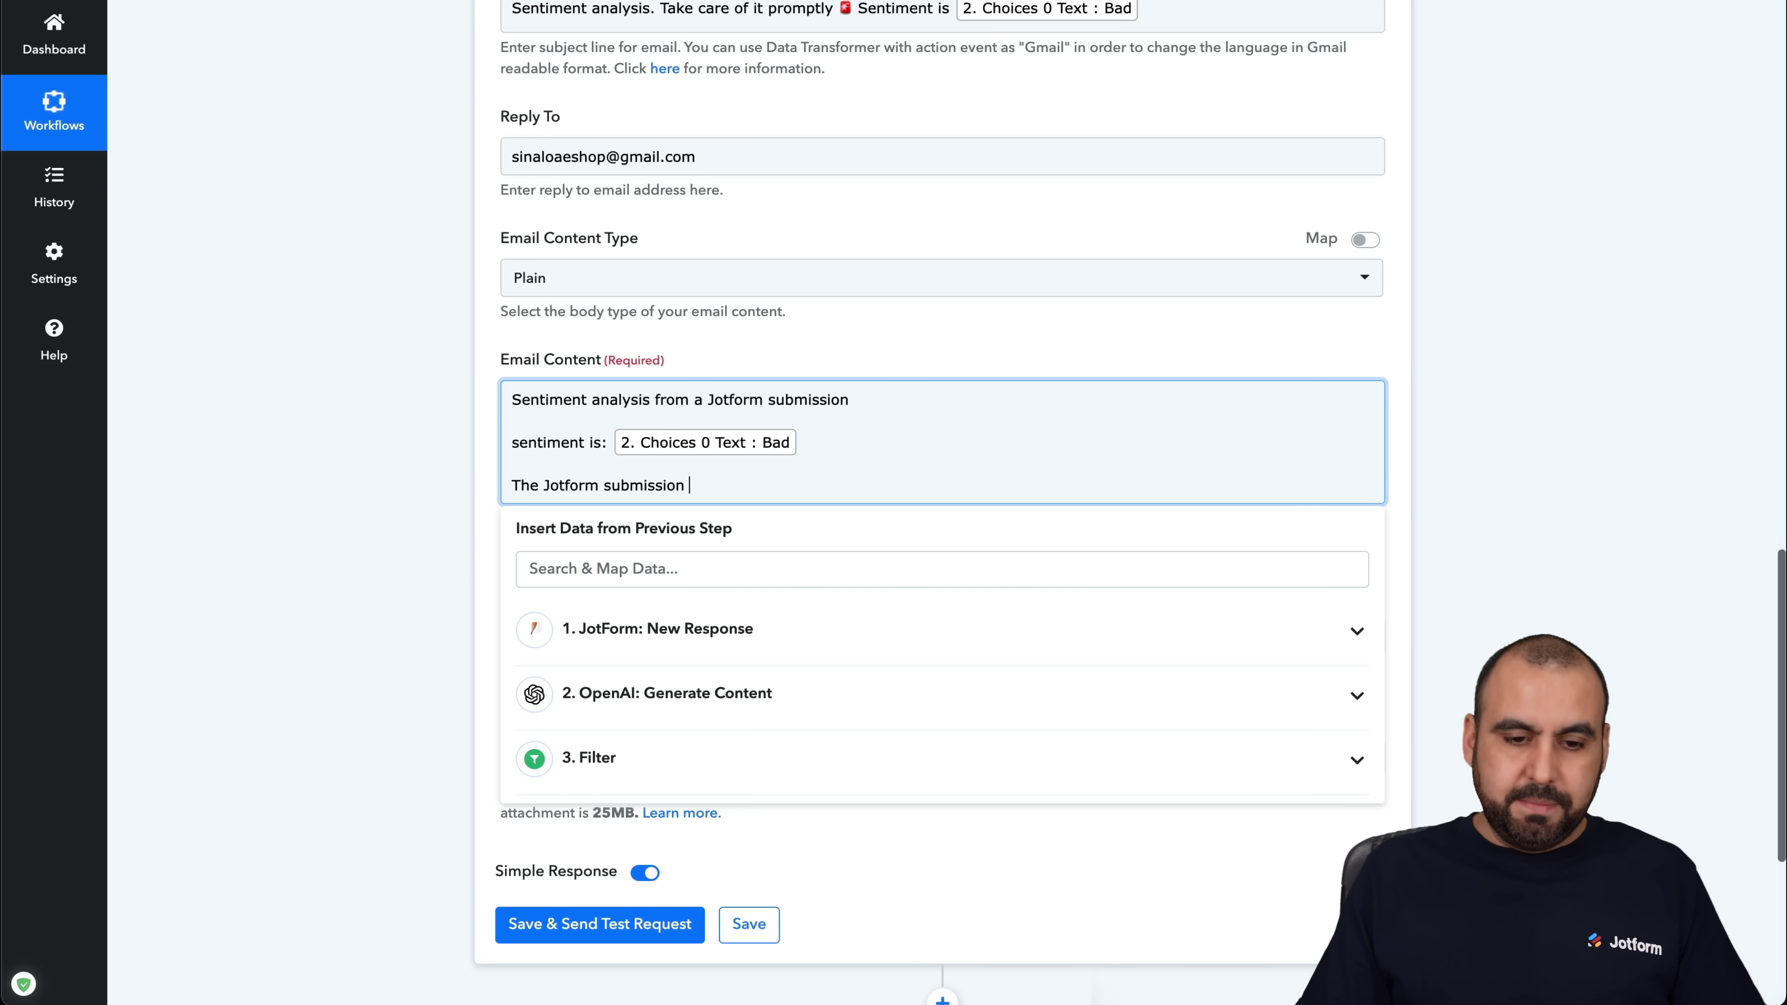
text(is:)
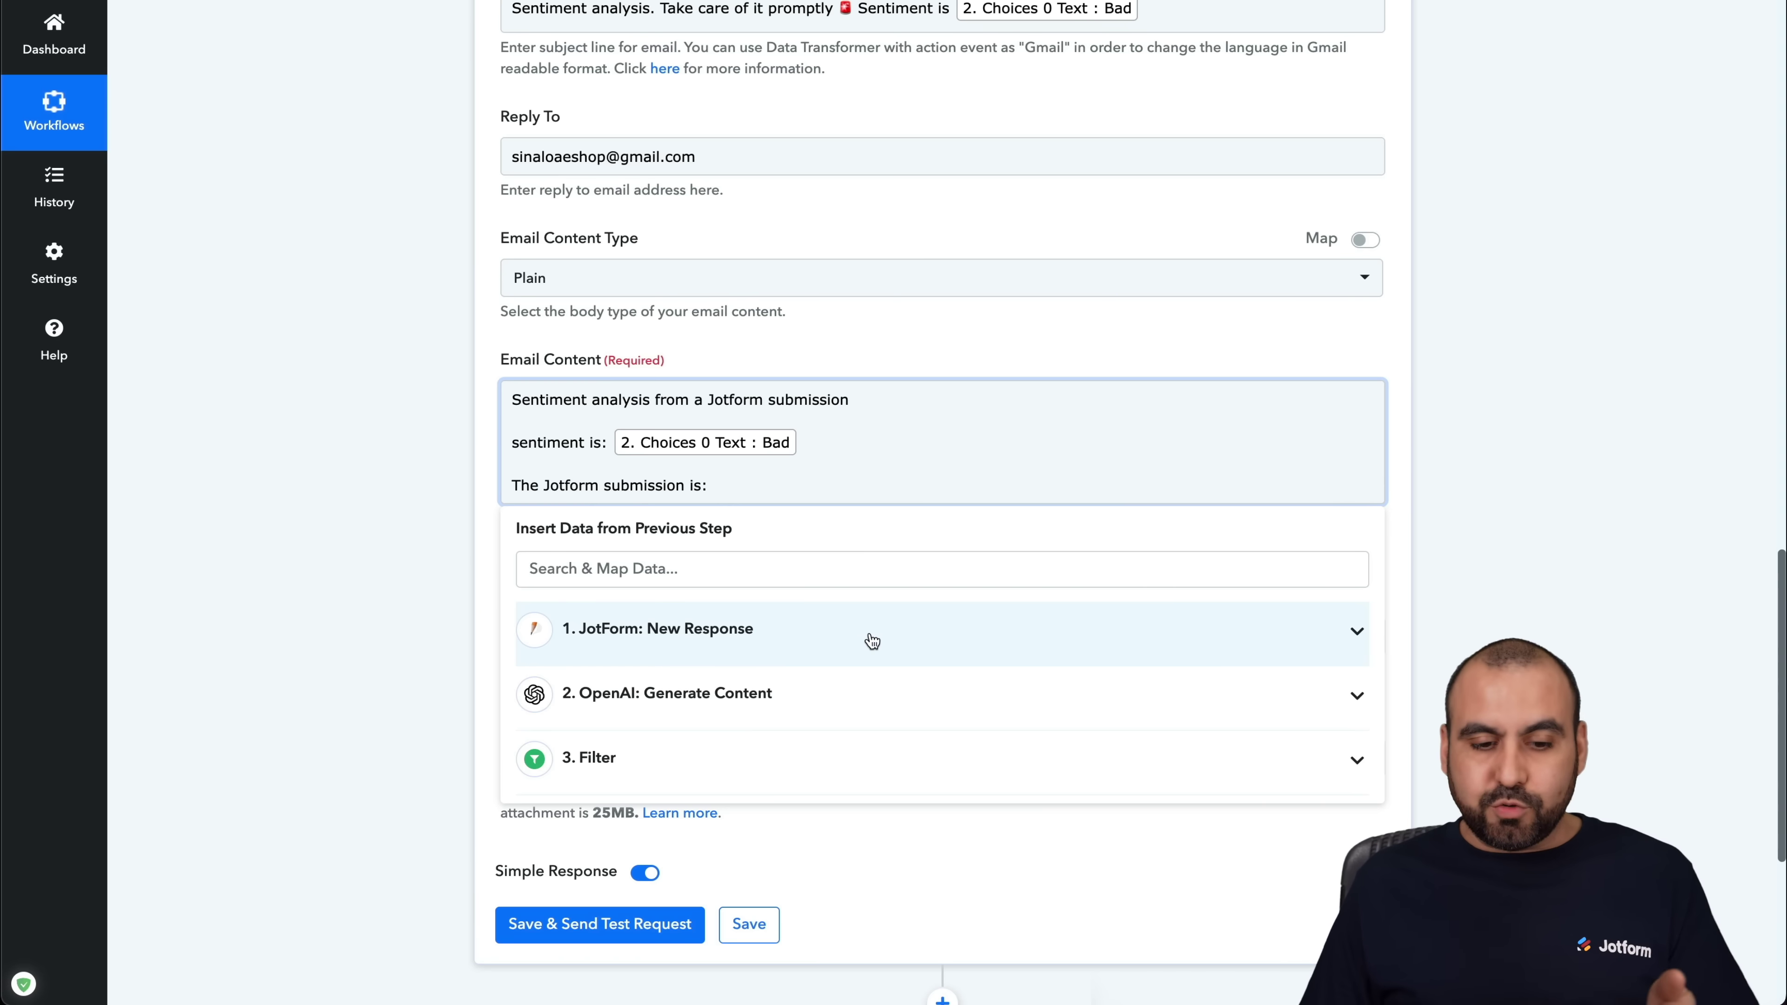
Map the submitted Jotform feedback text after the submission label.
click(869, 638)
scroll(875, 773, down, 5)
scroll(875, 773, down, 2)
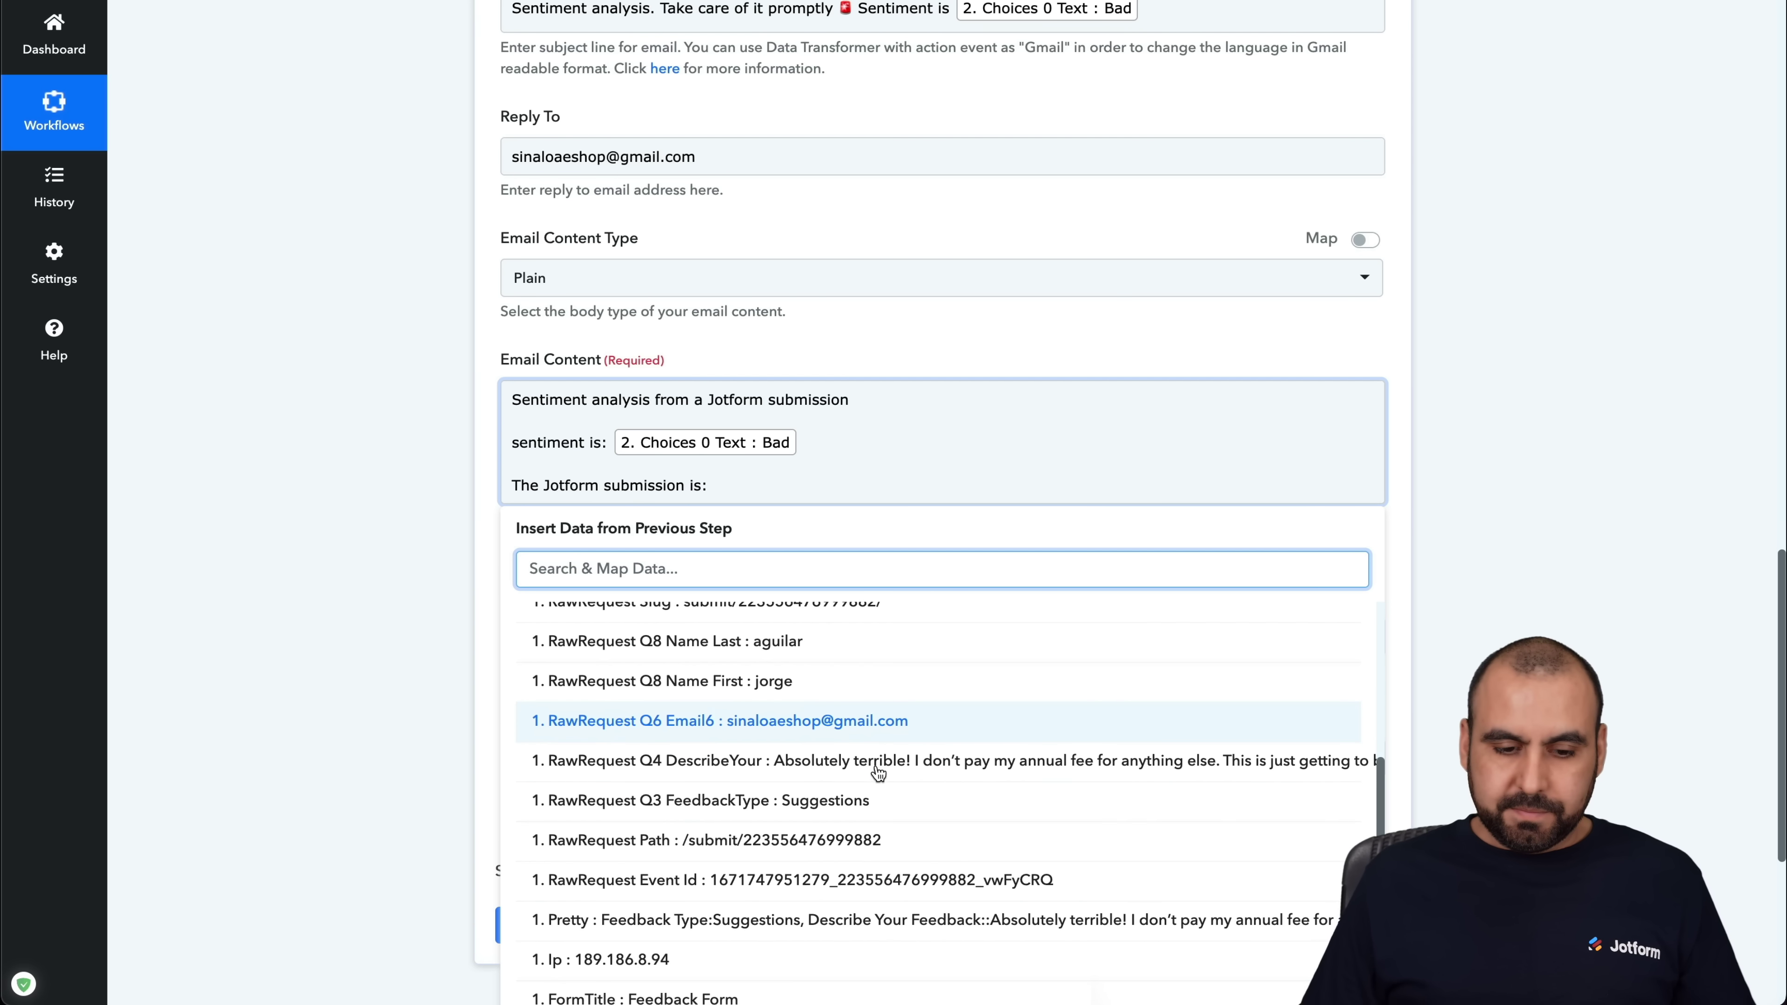
click(991, 765)
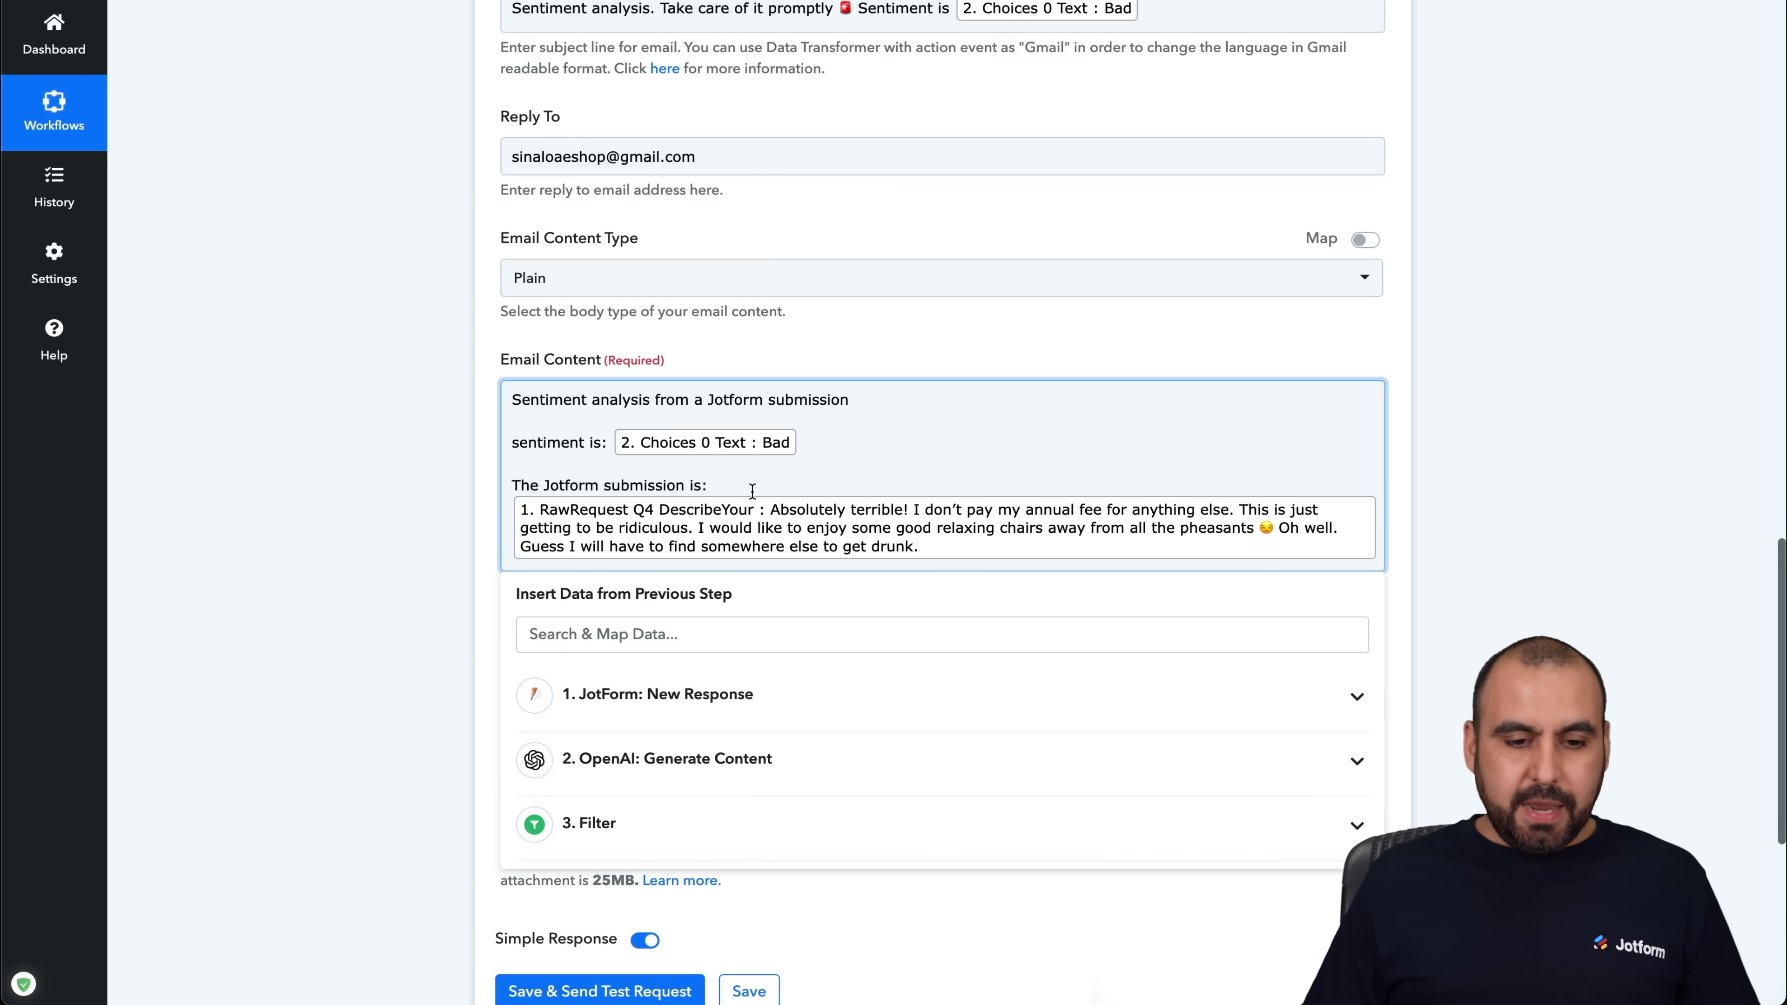
Add a 'Name' line with the mapped Q8 Name First and Q8 Name Last fields.
click(701, 473)
key(Return)
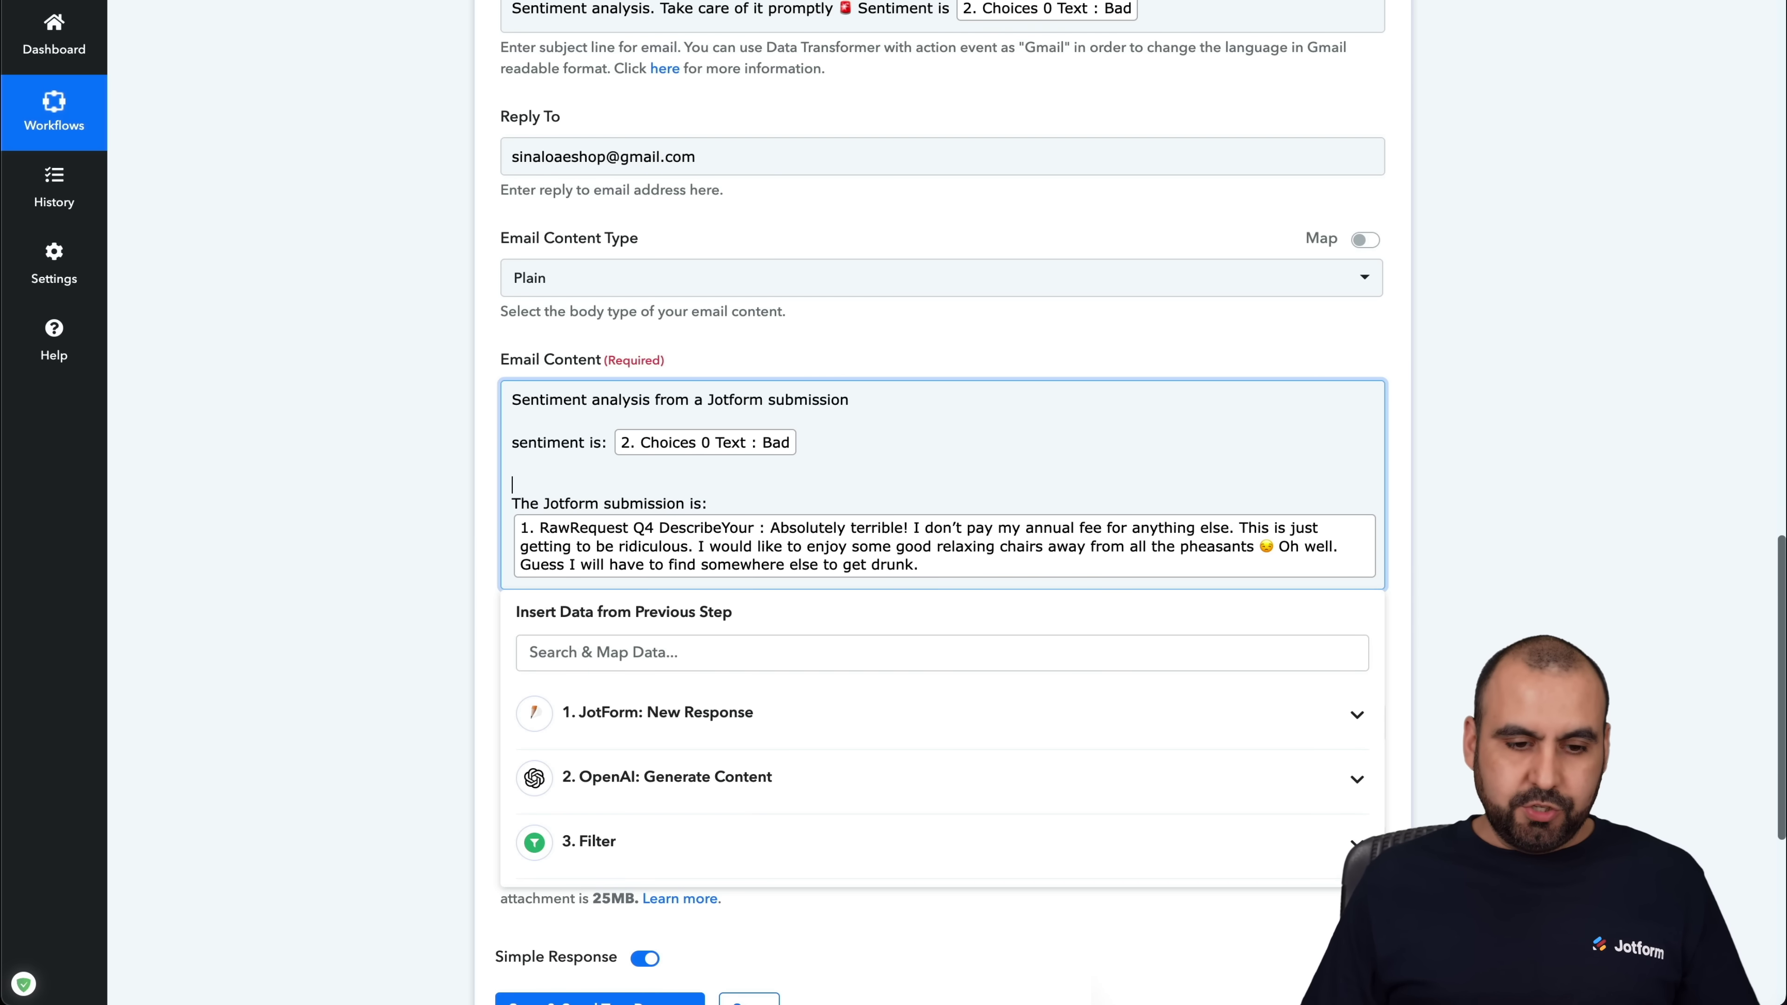
text(Jotf)
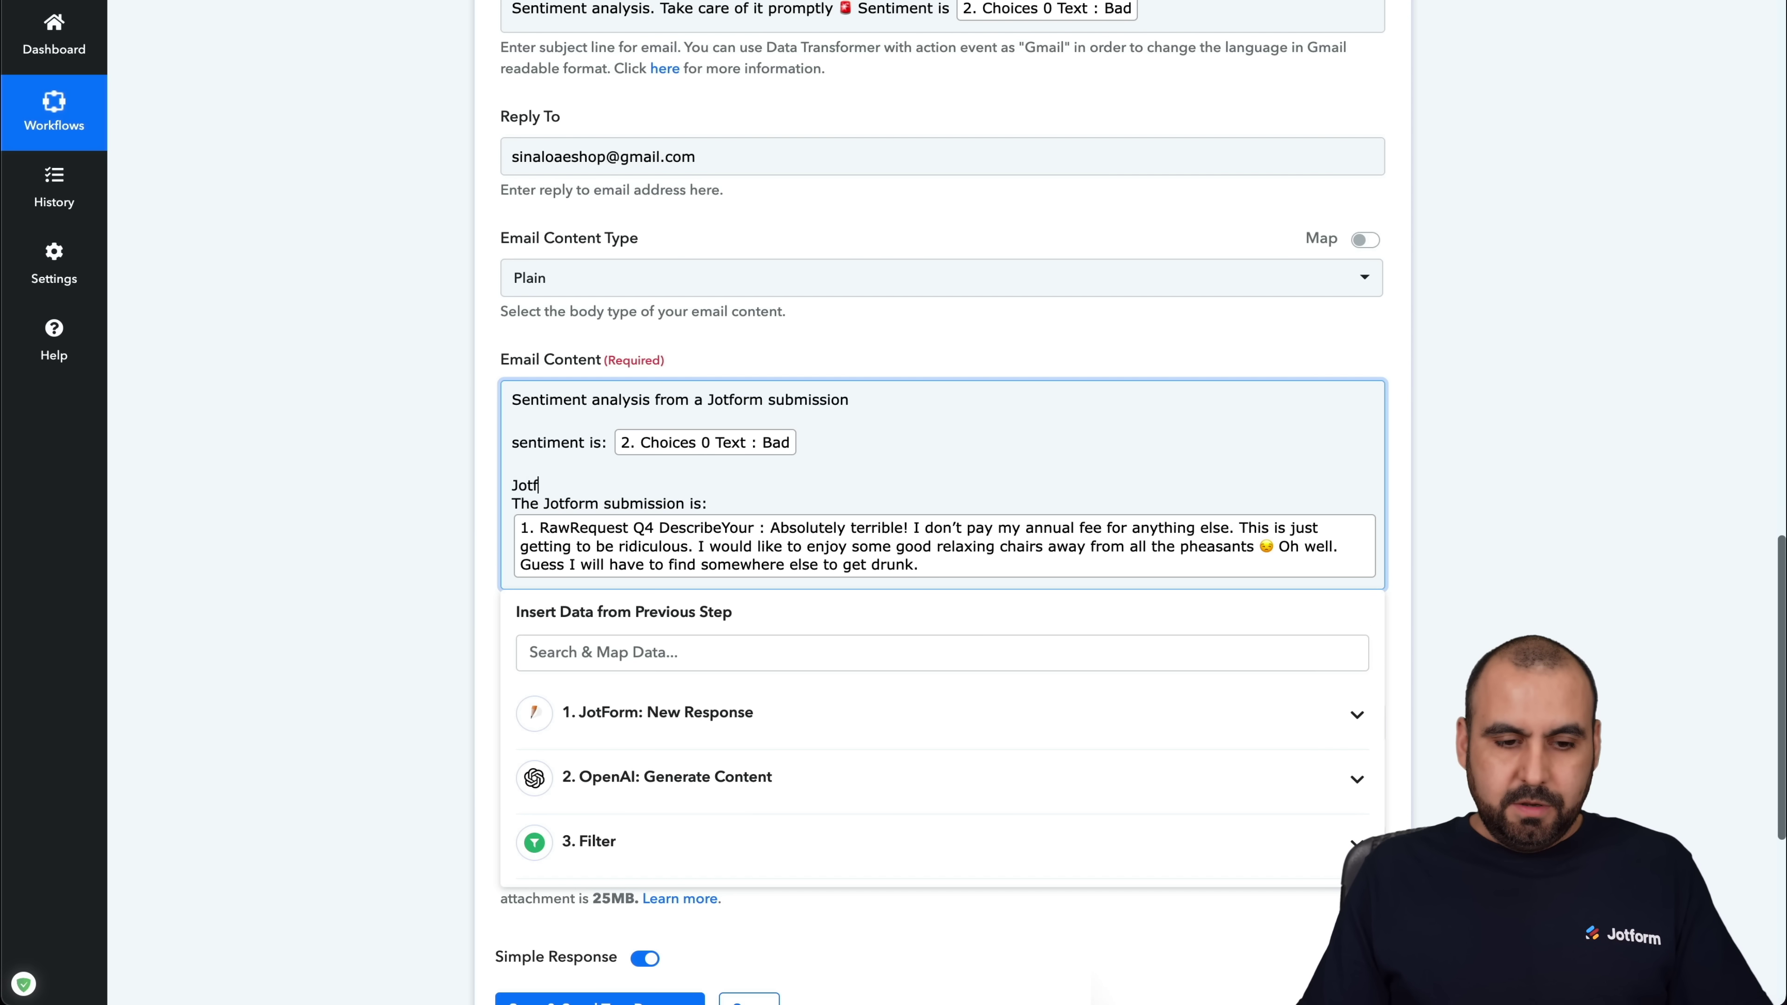
text(orm team)
key(BackSpace)
key(BackSpace)
key(BackSpace)
key(BackSpace)
key(BackSpace)
key(BackSpace)
key(BackSpace)
key(BackSpace)
key(BackSpace)
key(BackSpace)
key(BackSpace)
key(BackSpace)
text(Name)
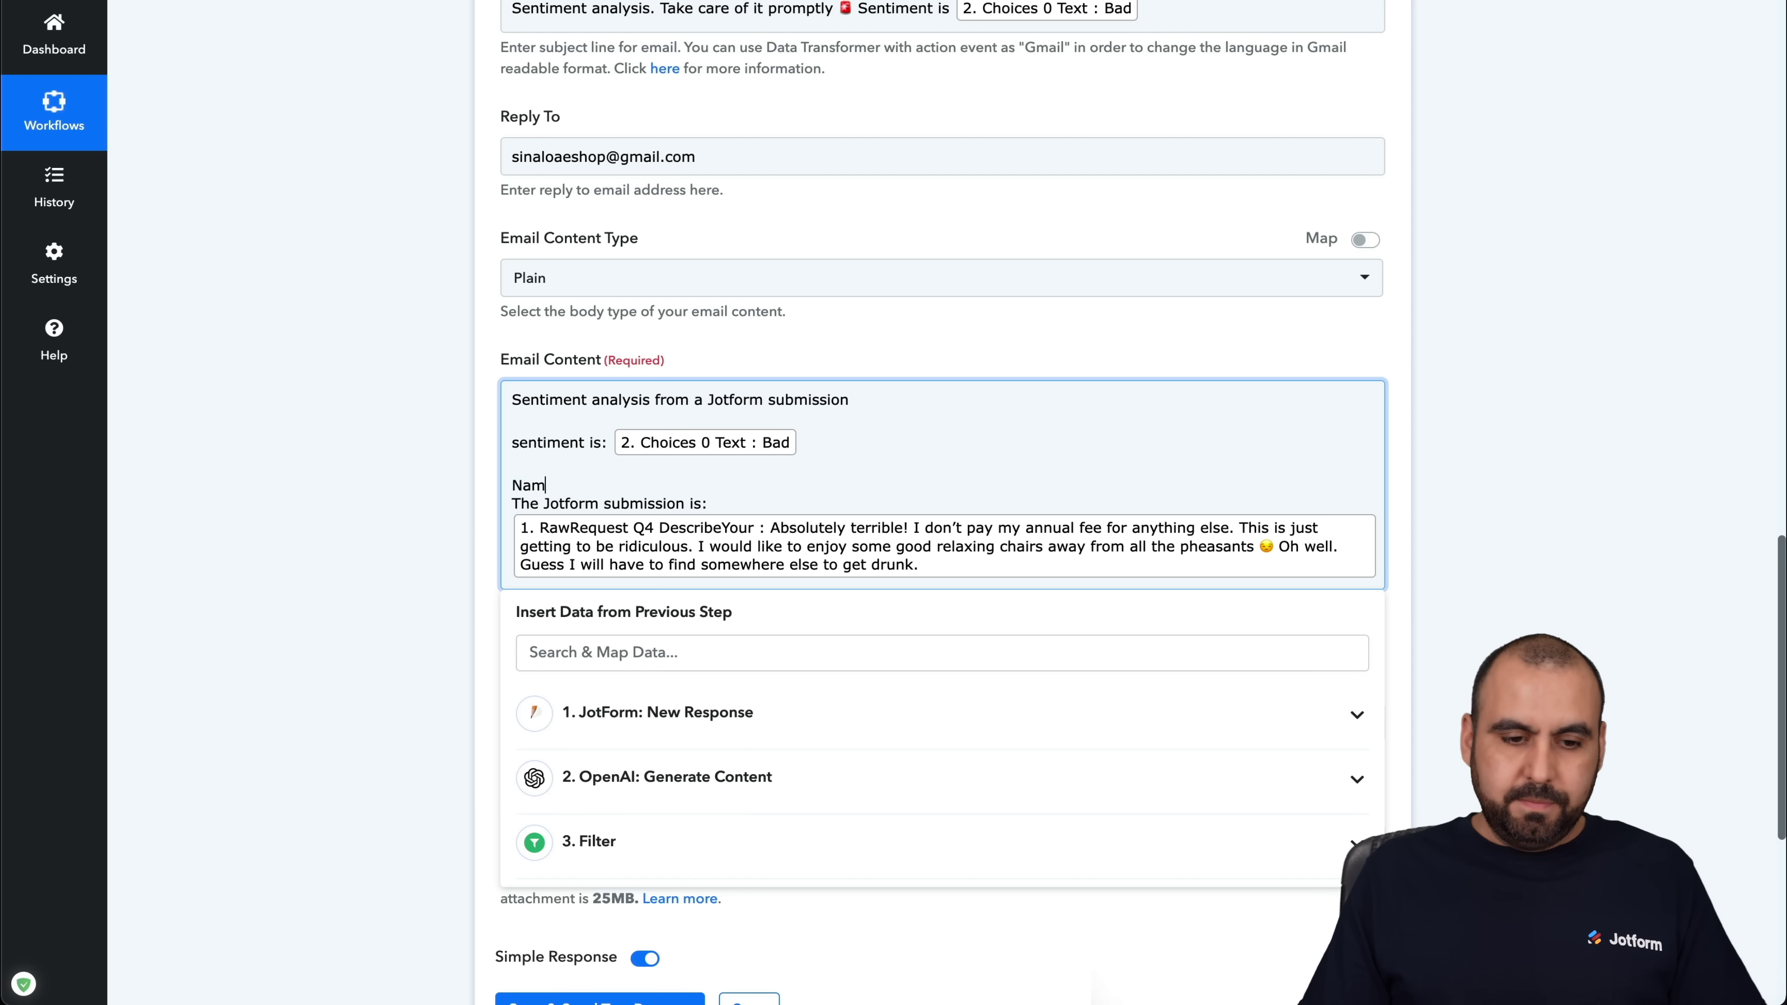
click(732, 713)
scroll(794, 760, down, 5)
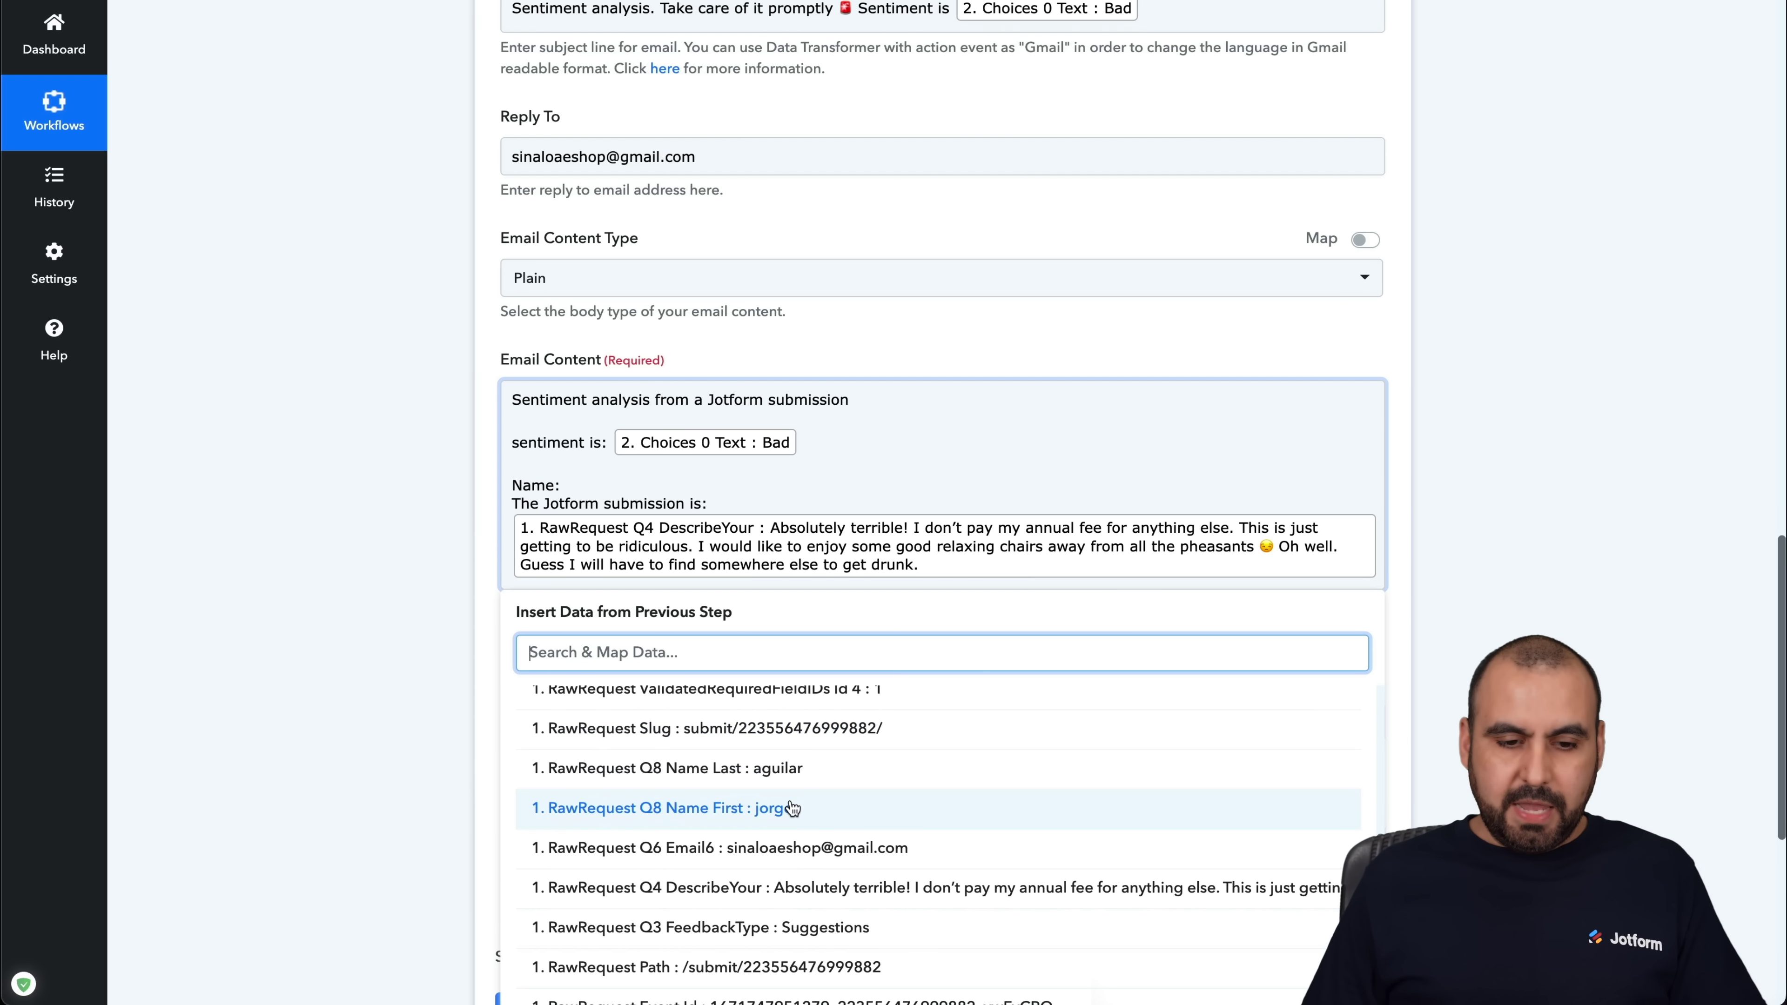
click(797, 808)
click(797, 757)
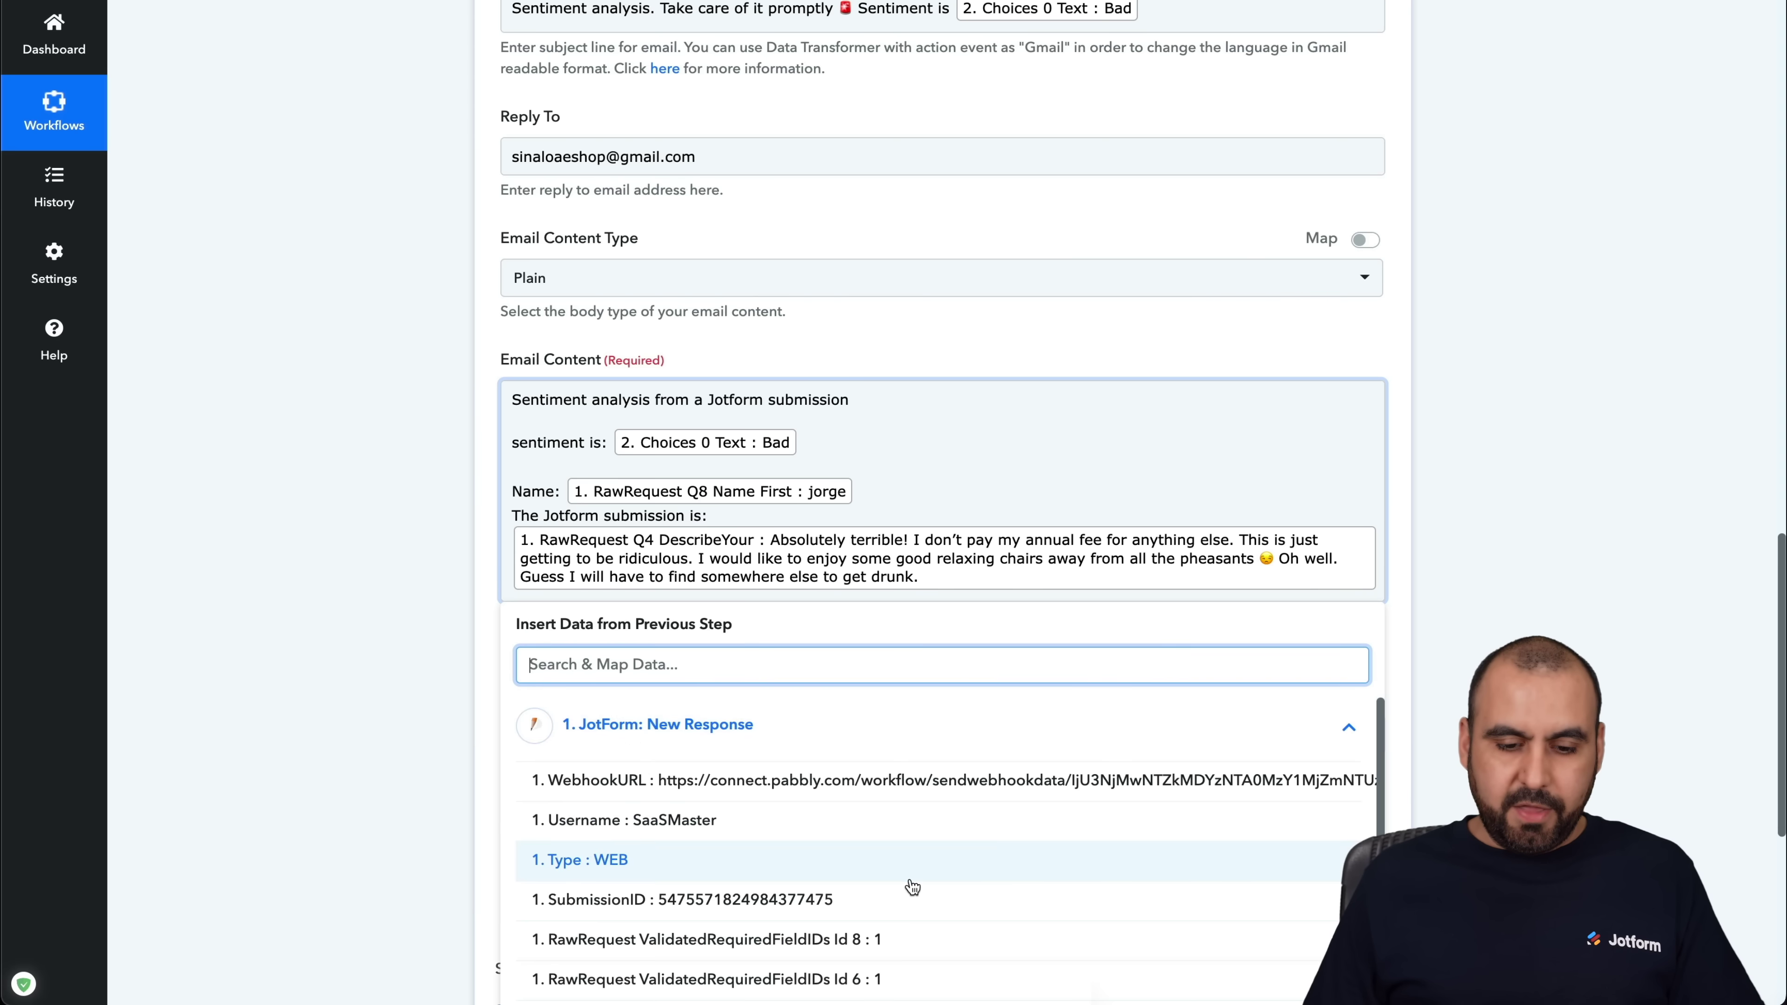
scroll(908, 883, down, 5)
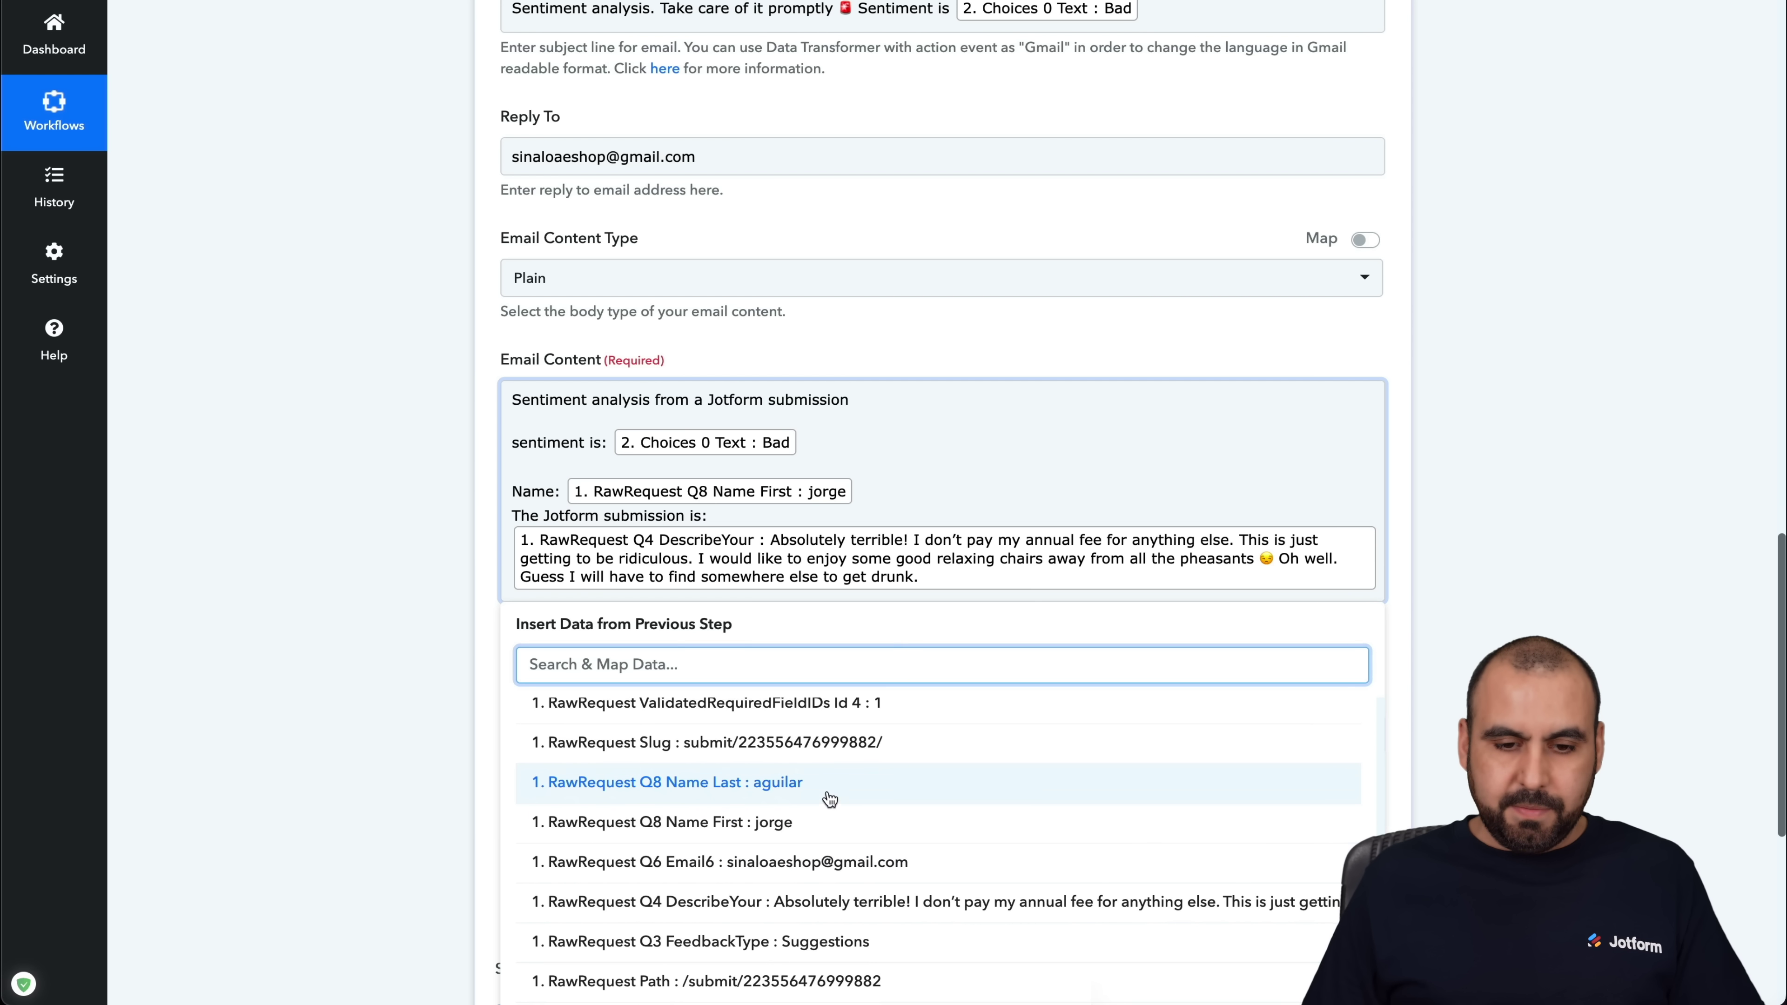
click(830, 783)
Add an 'Email:' line with the mapped Q6 Email6 answer.
key(Return)
text(Email:)
click(1026, 744)
scroll(978, 900, down, 5)
scroll(979, 906, down, 2)
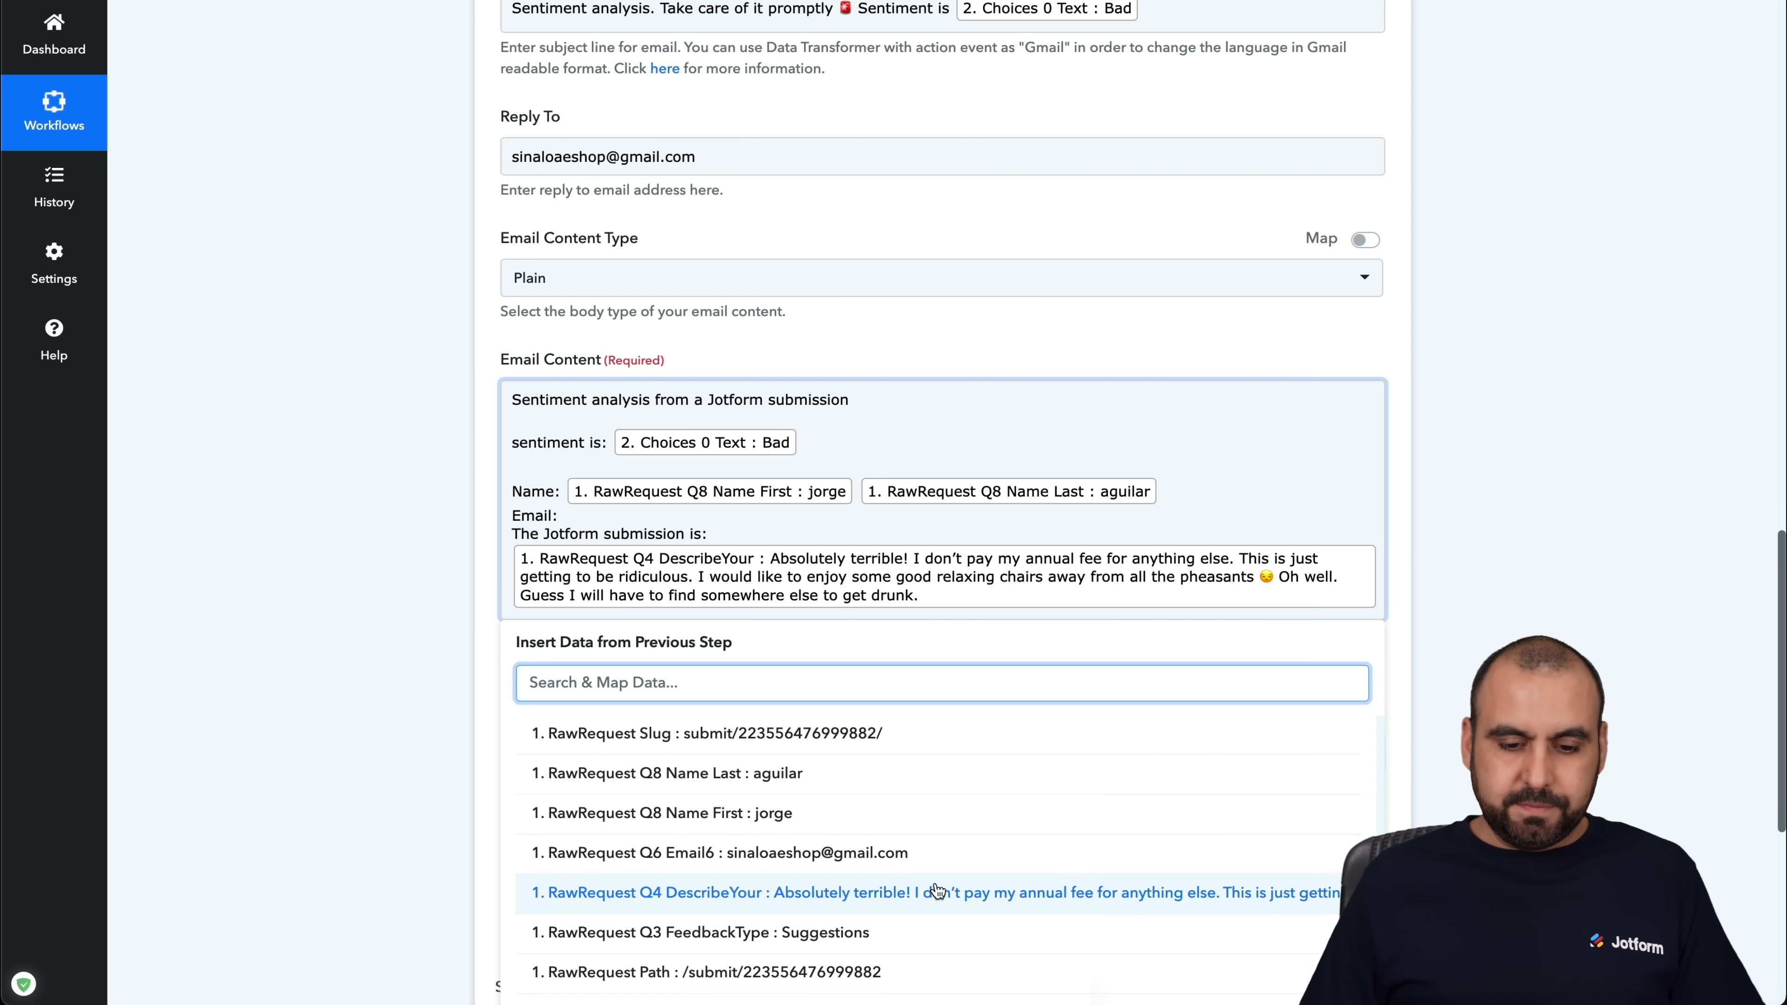
click(943, 846)
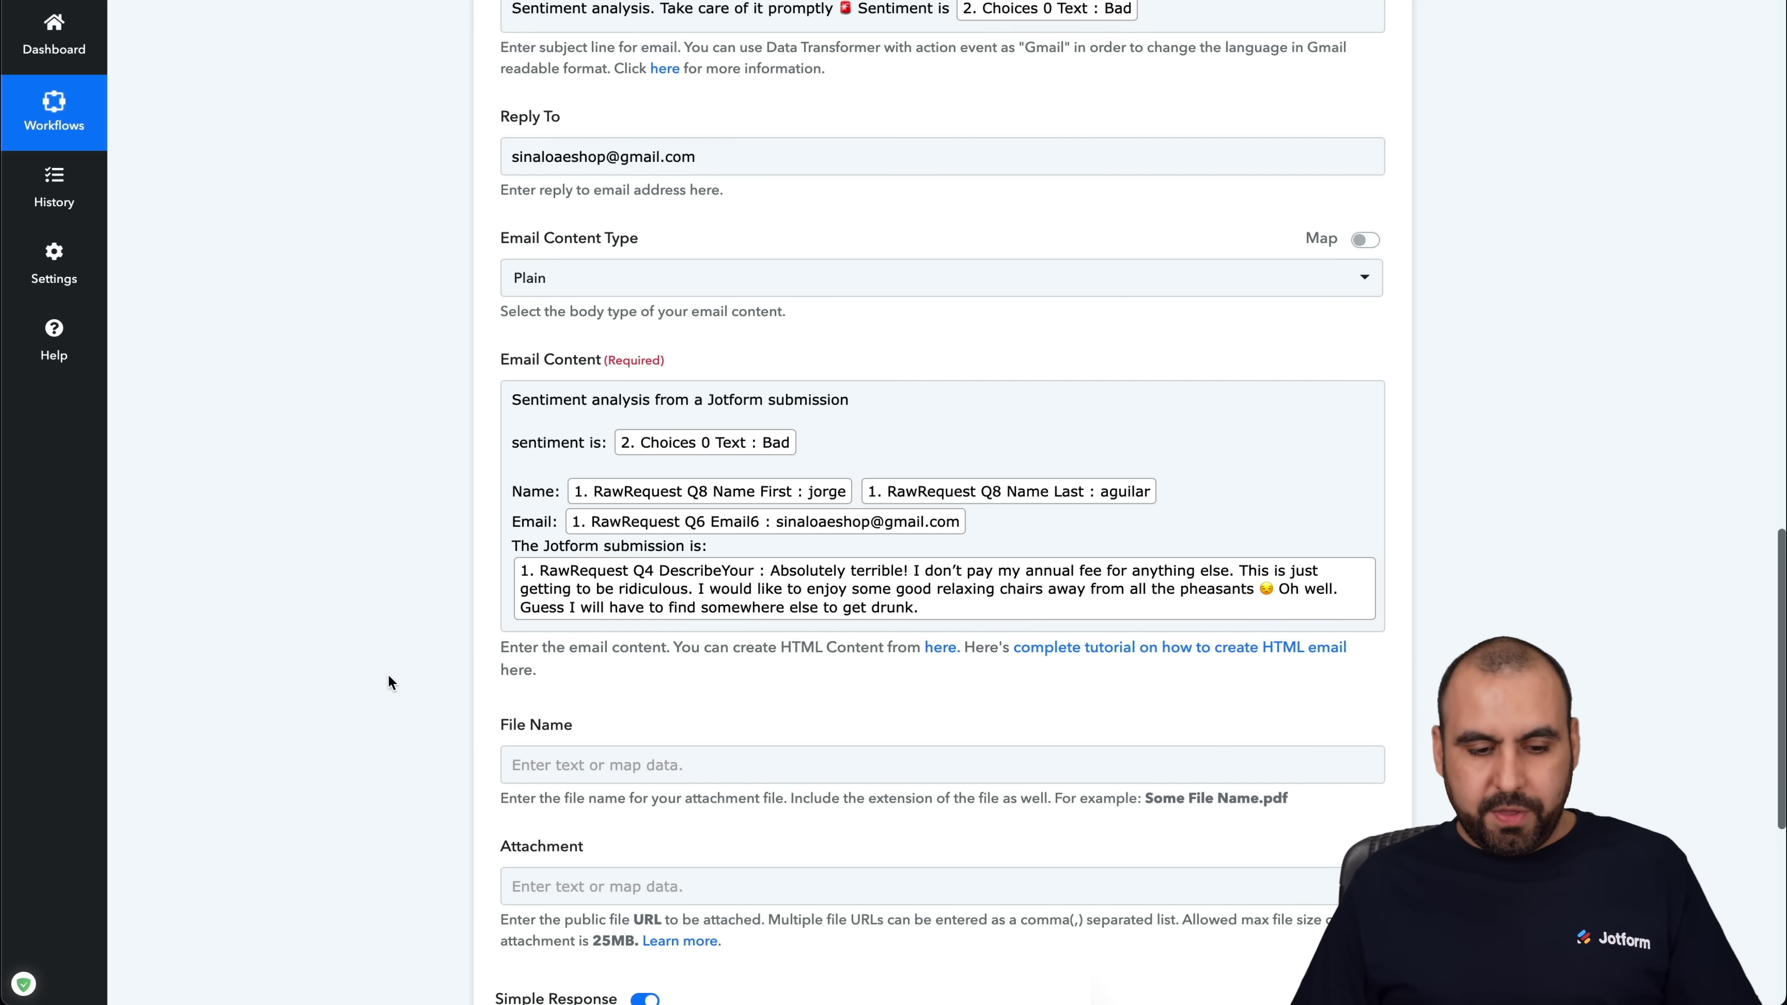
scroll(443, 749, down, 3)
scroll(461, 781, down, 1)
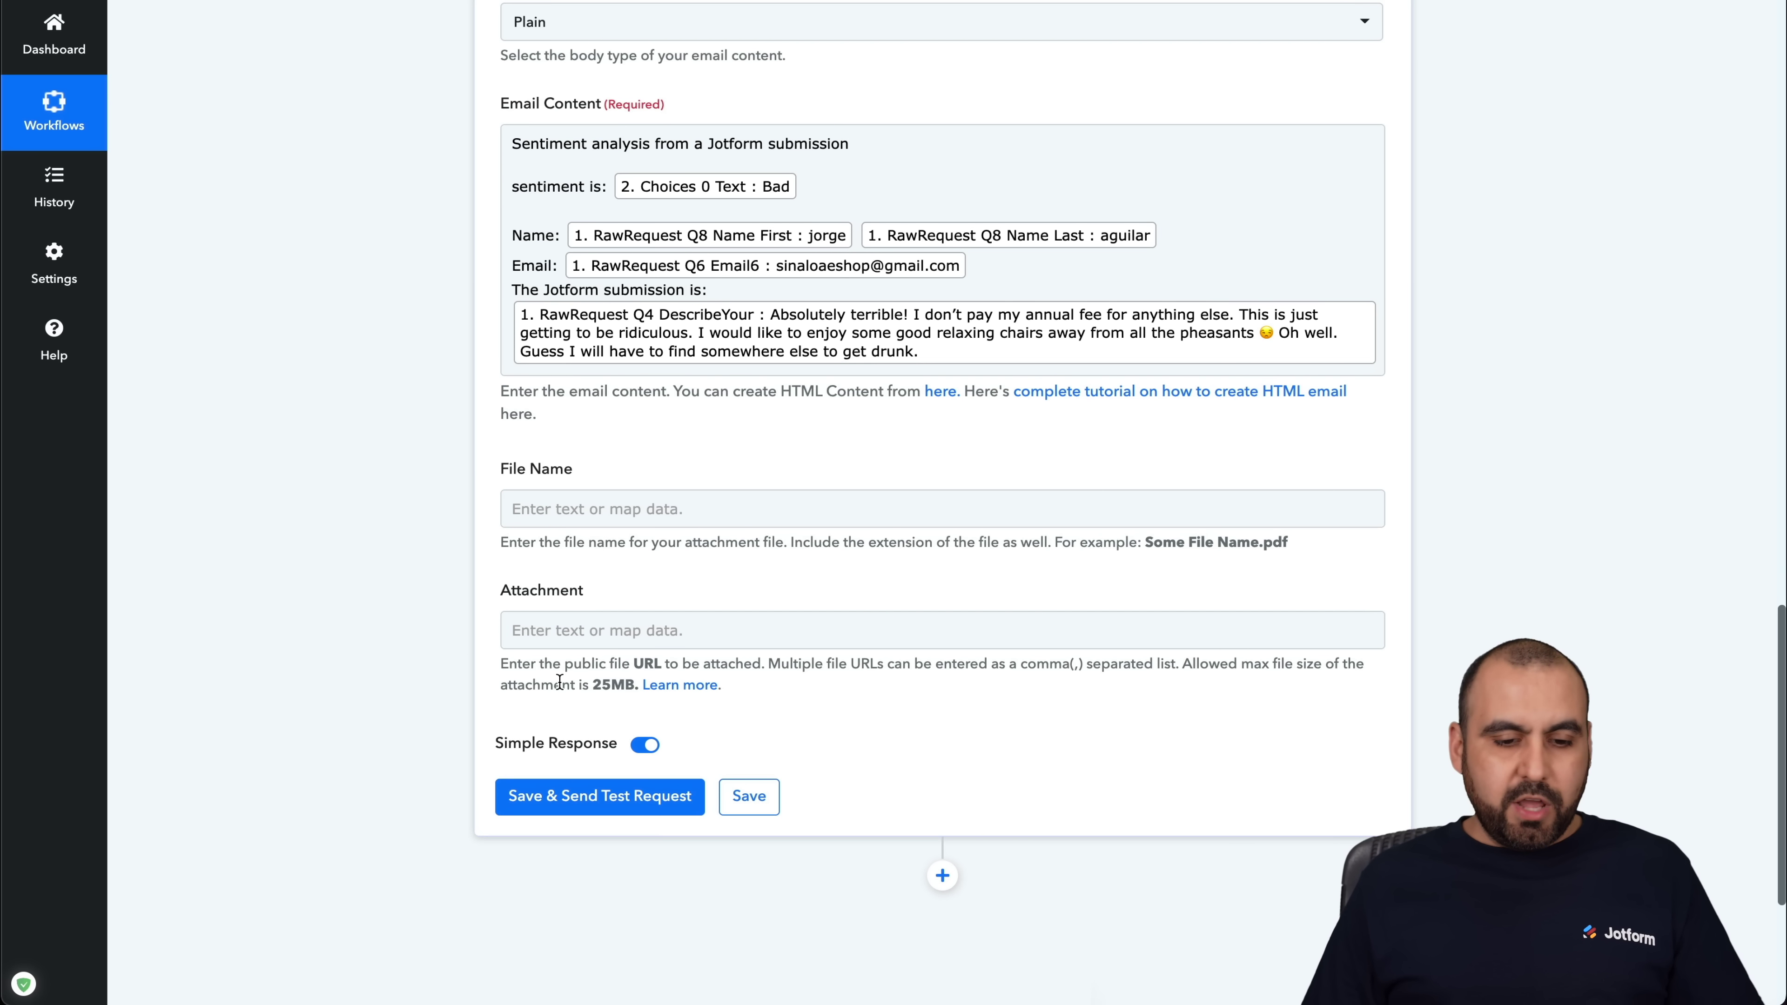
Save the Gmail Send Email step, confirm the success message, and scroll back to the workflow's top.
click(732, 795)
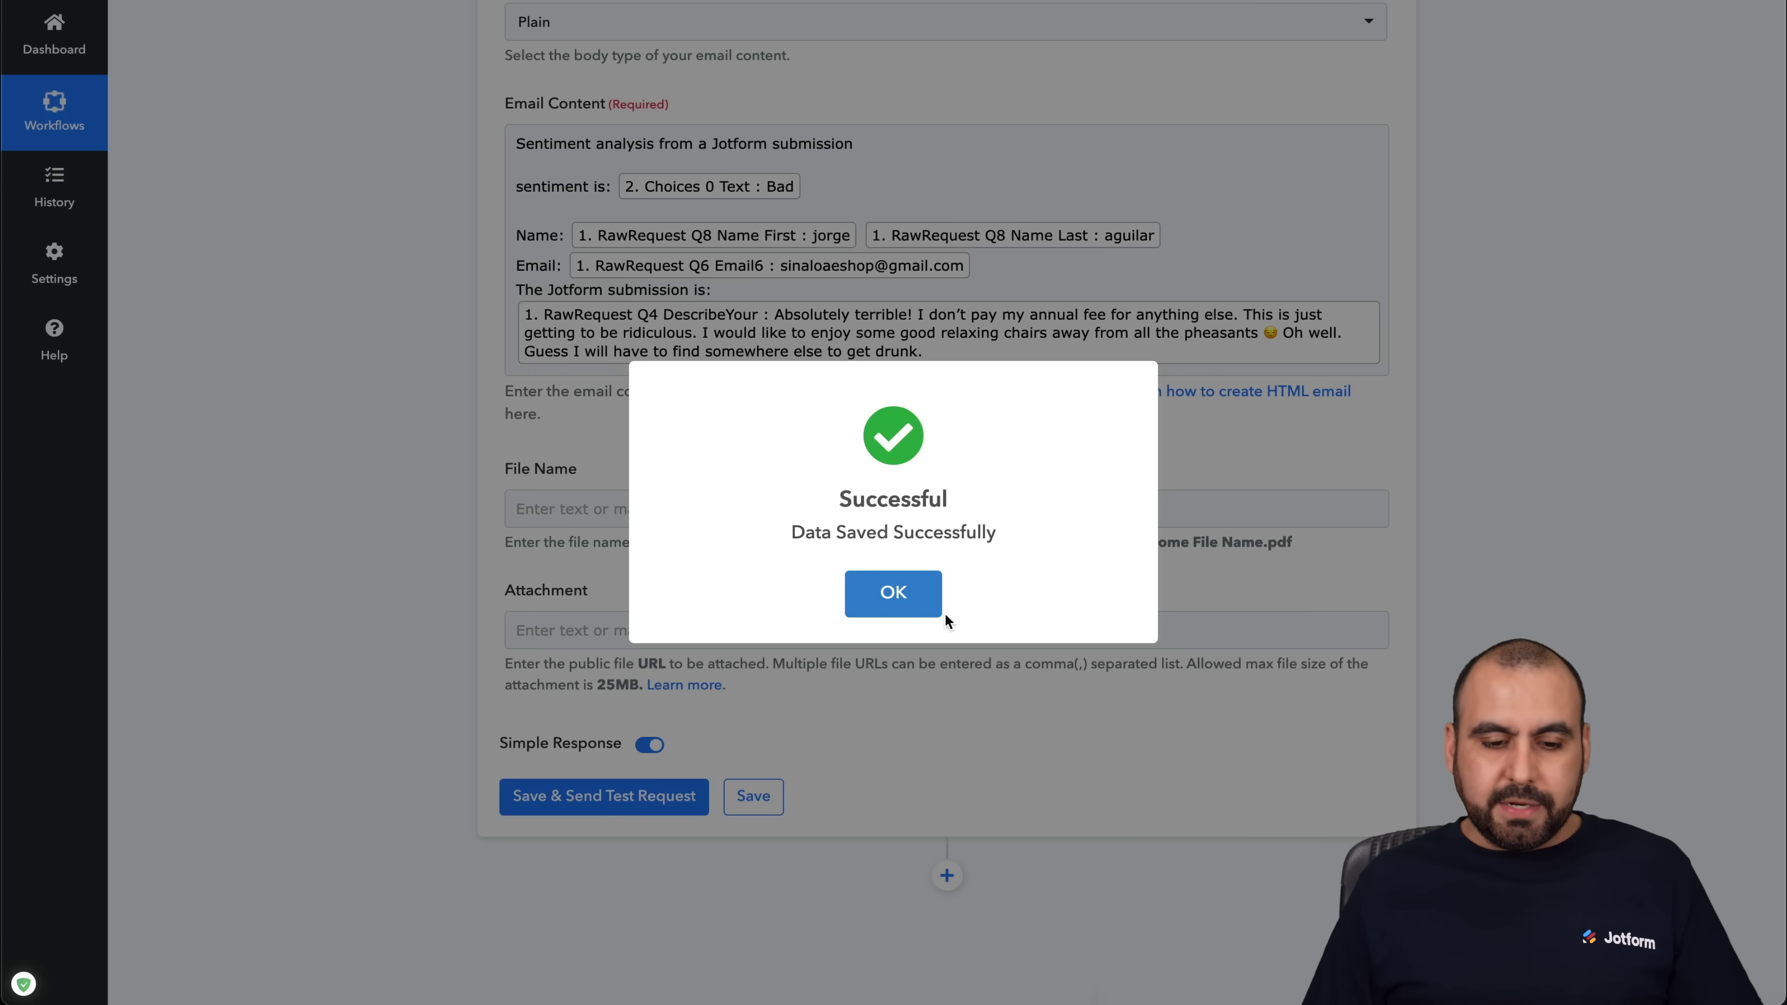
click(936, 601)
scroll(969, 744, up, 15)
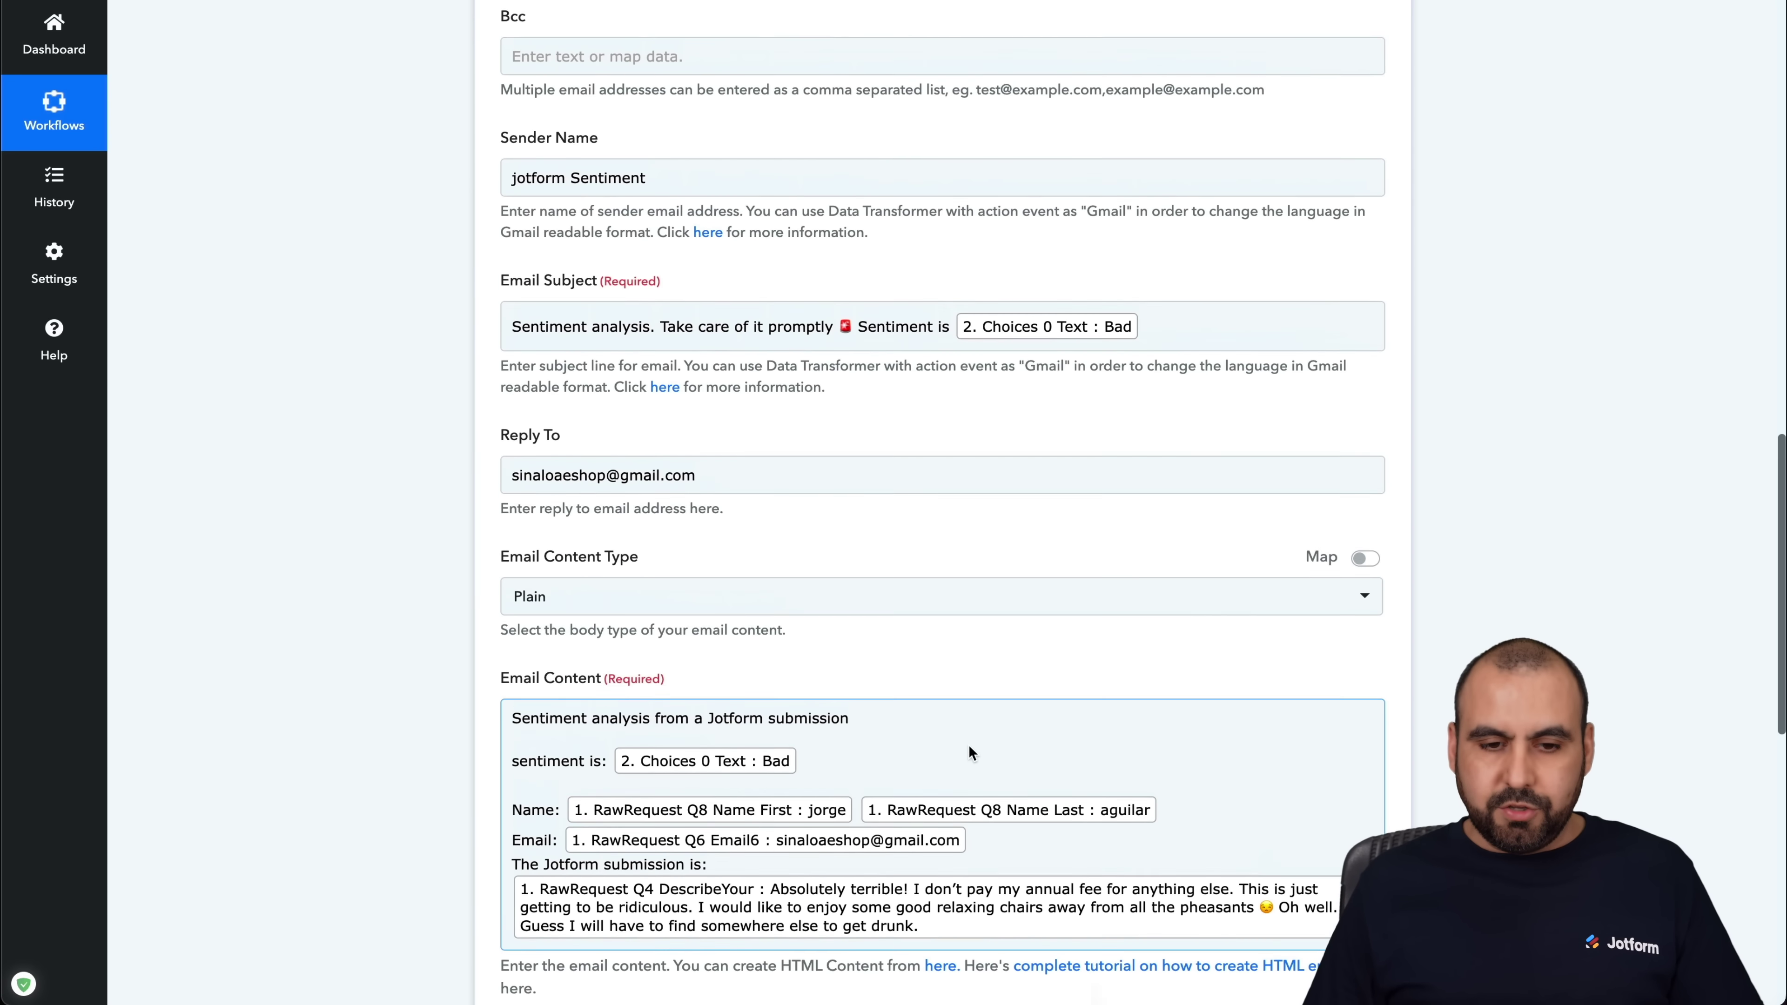
scroll(968, 745, up, 5)
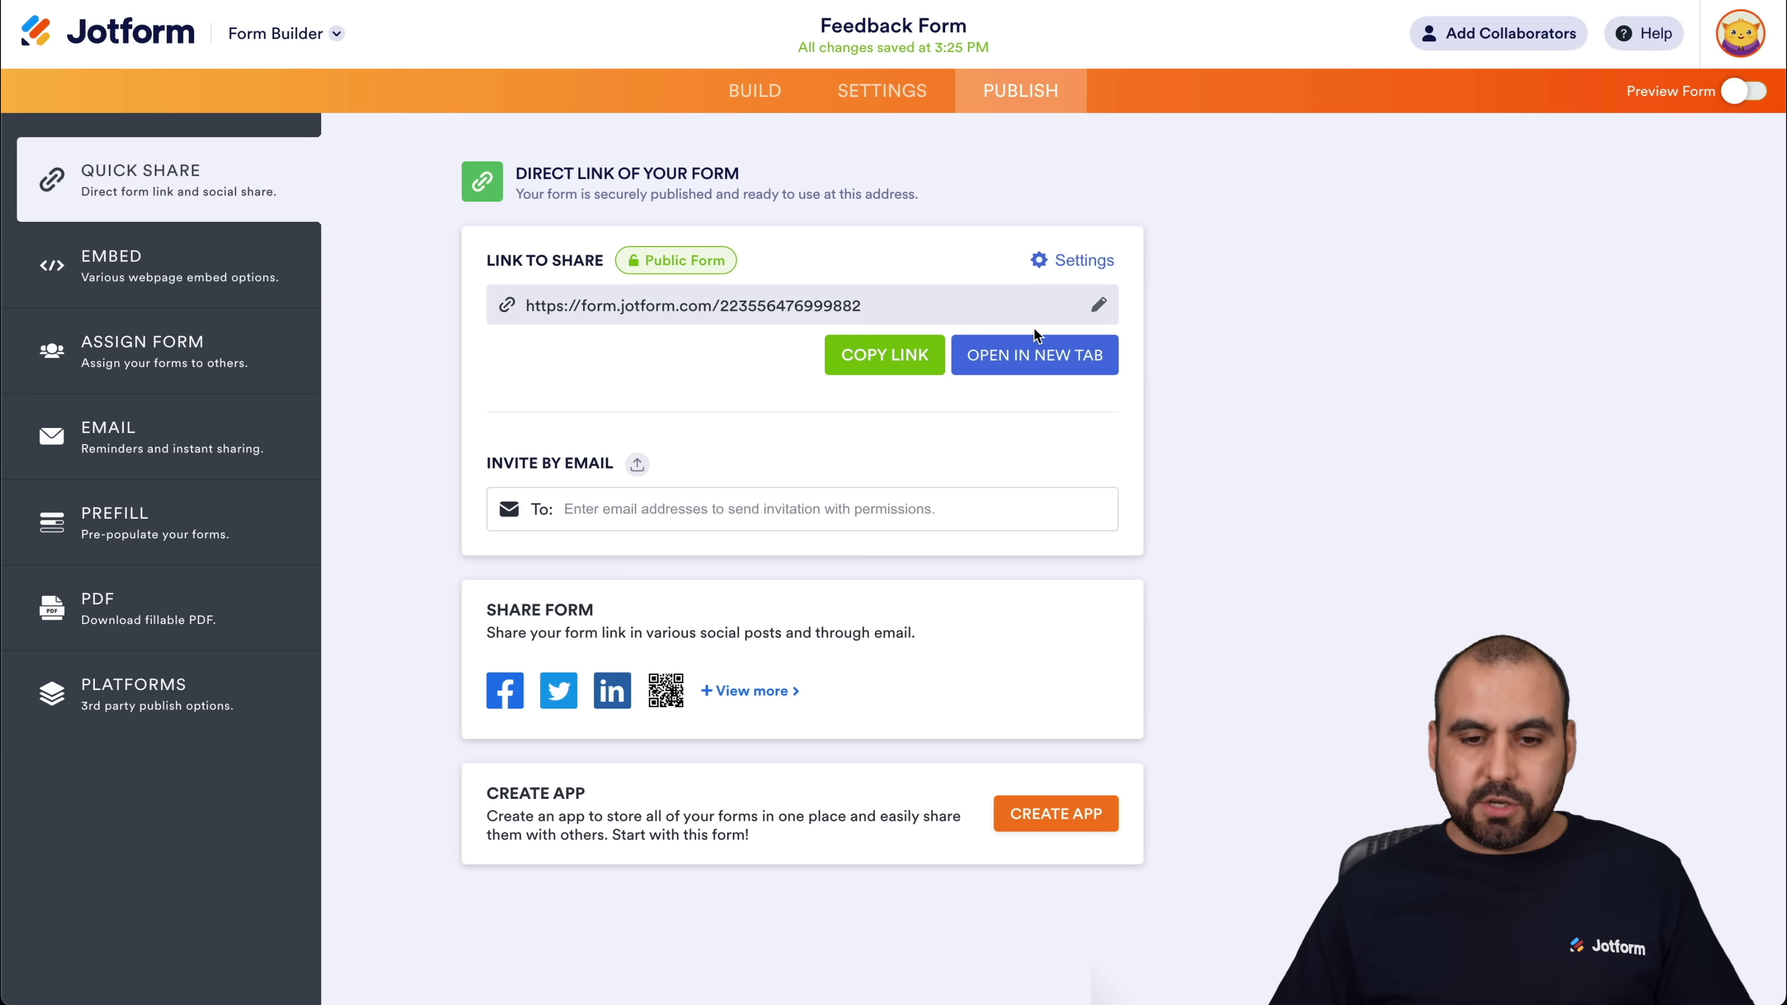
Open the live Feedback Form in a new tab and choose Suggestions as the feedback type.
click(1030, 354)
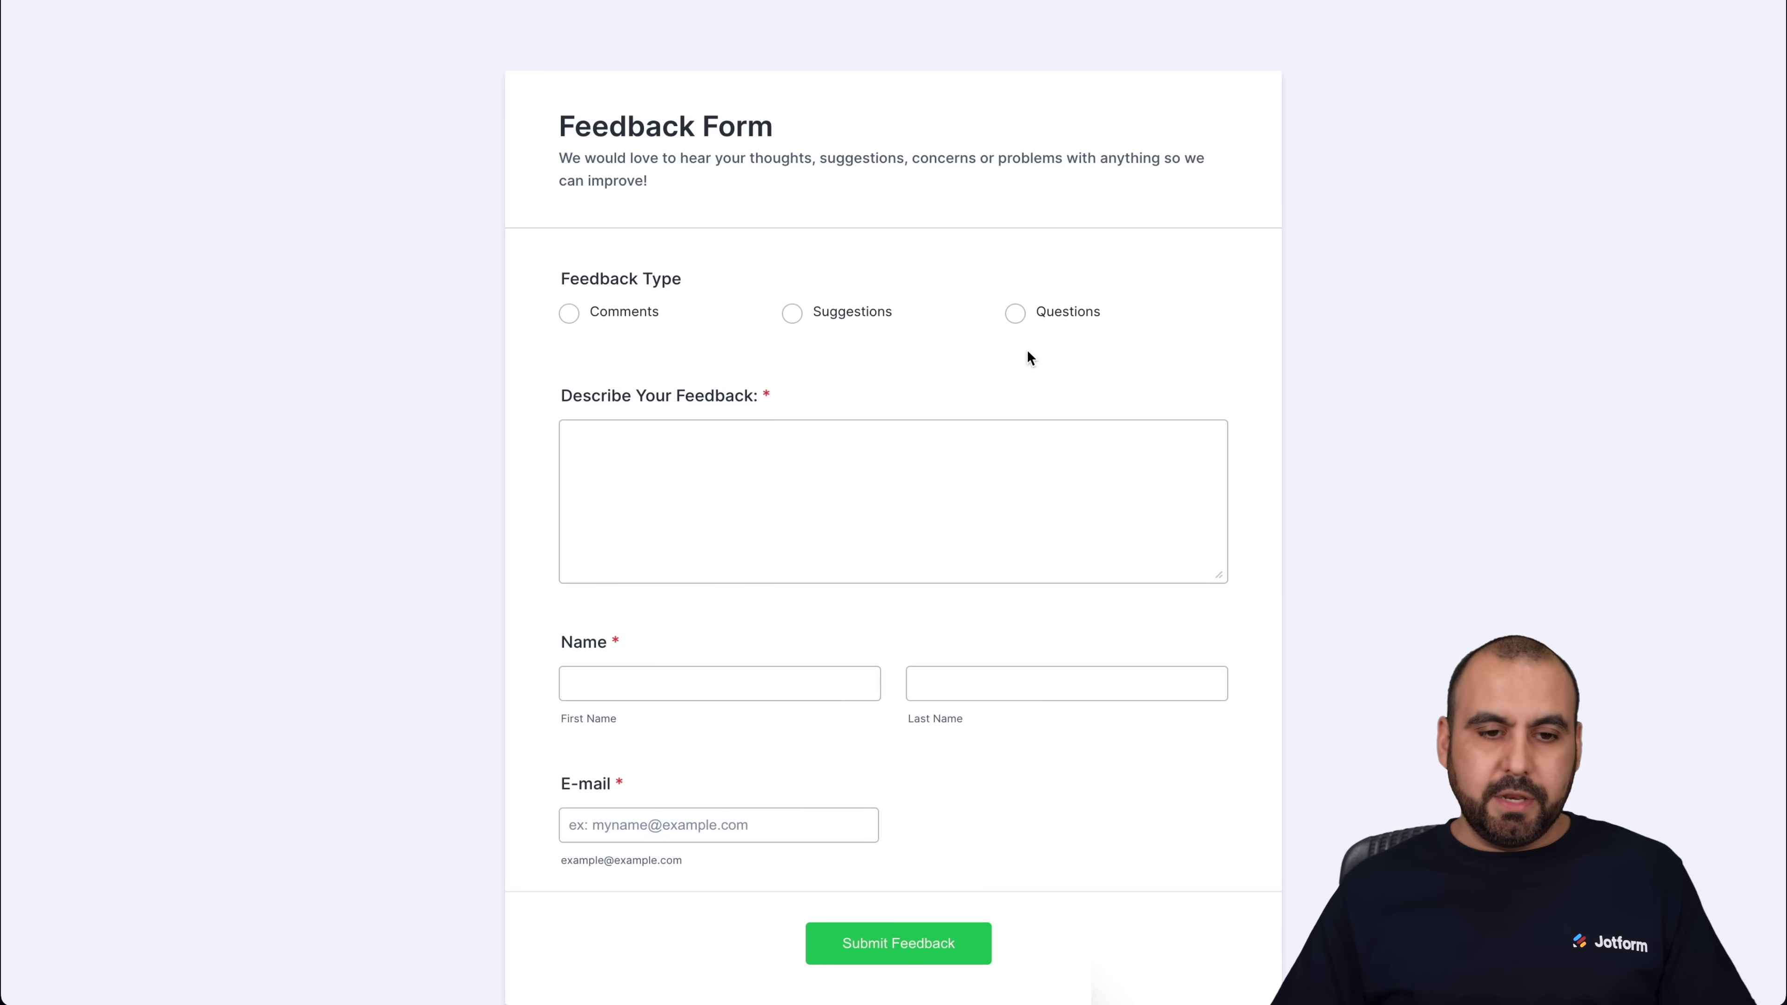
click(793, 314)
click(719, 499)
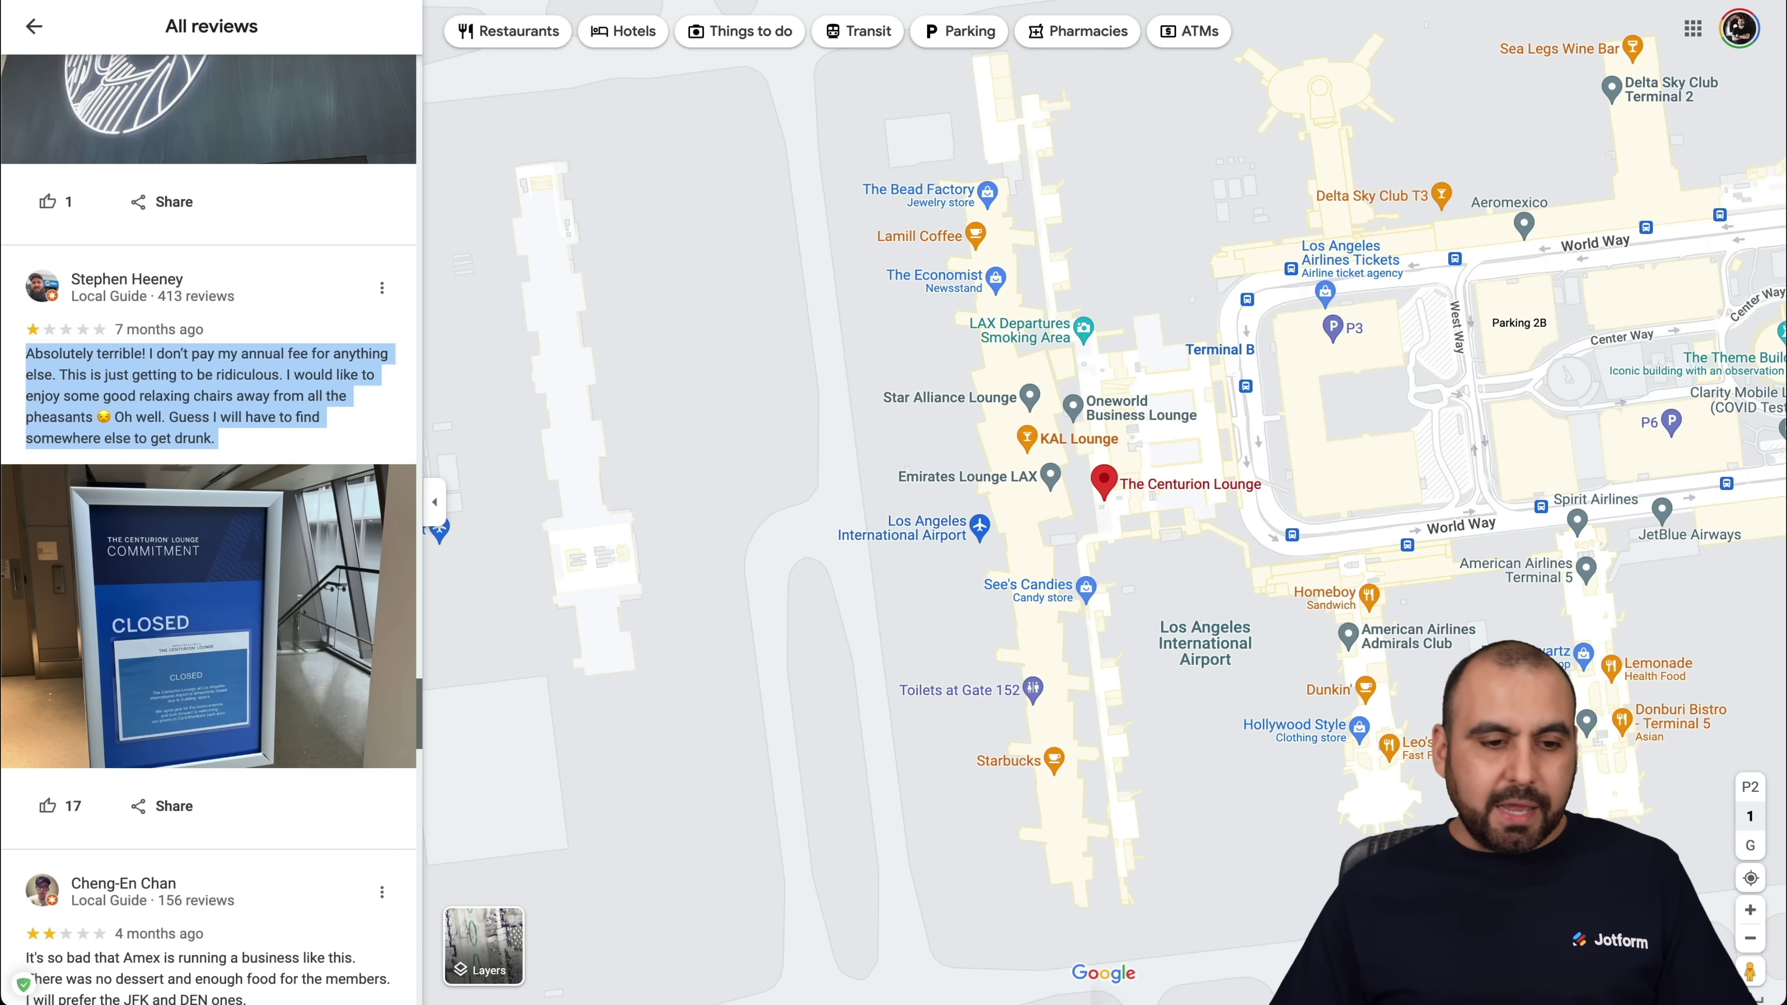
Select the two-star review paragraph in Google Maps.
scroll(143, 799, down, 7)
scroll(145, 797, down, 1)
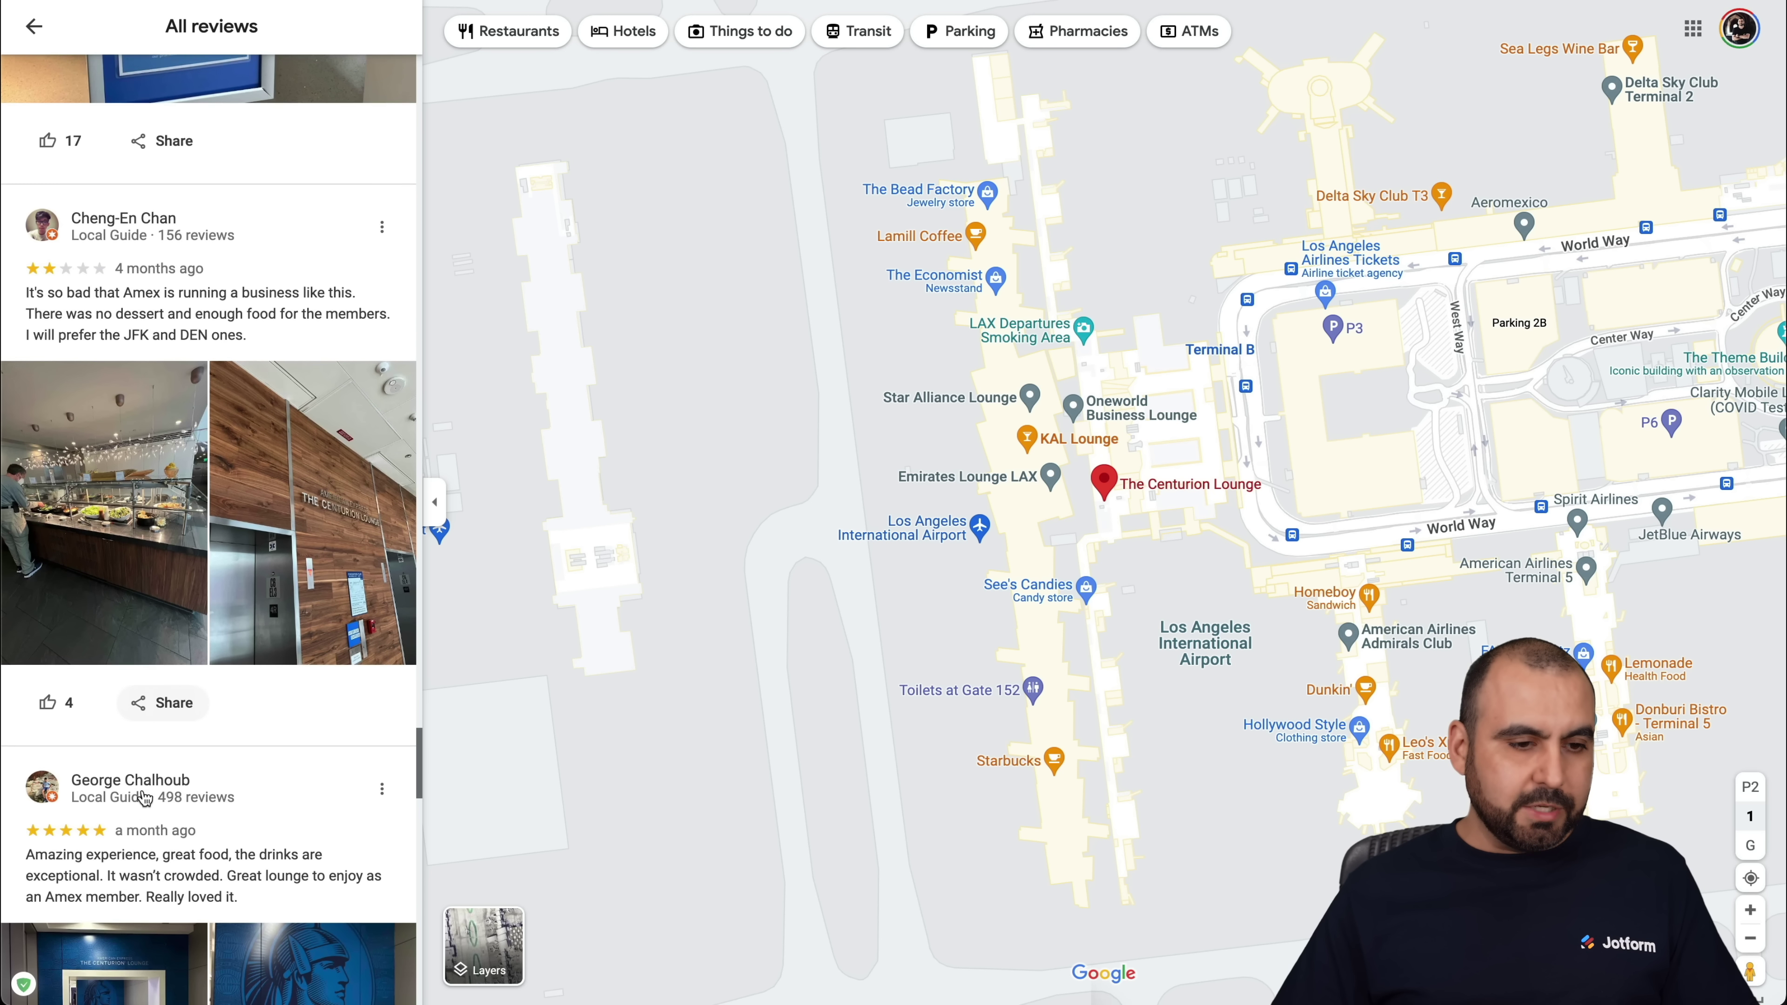
triple_click(102, 311)
key(ctrl+c)
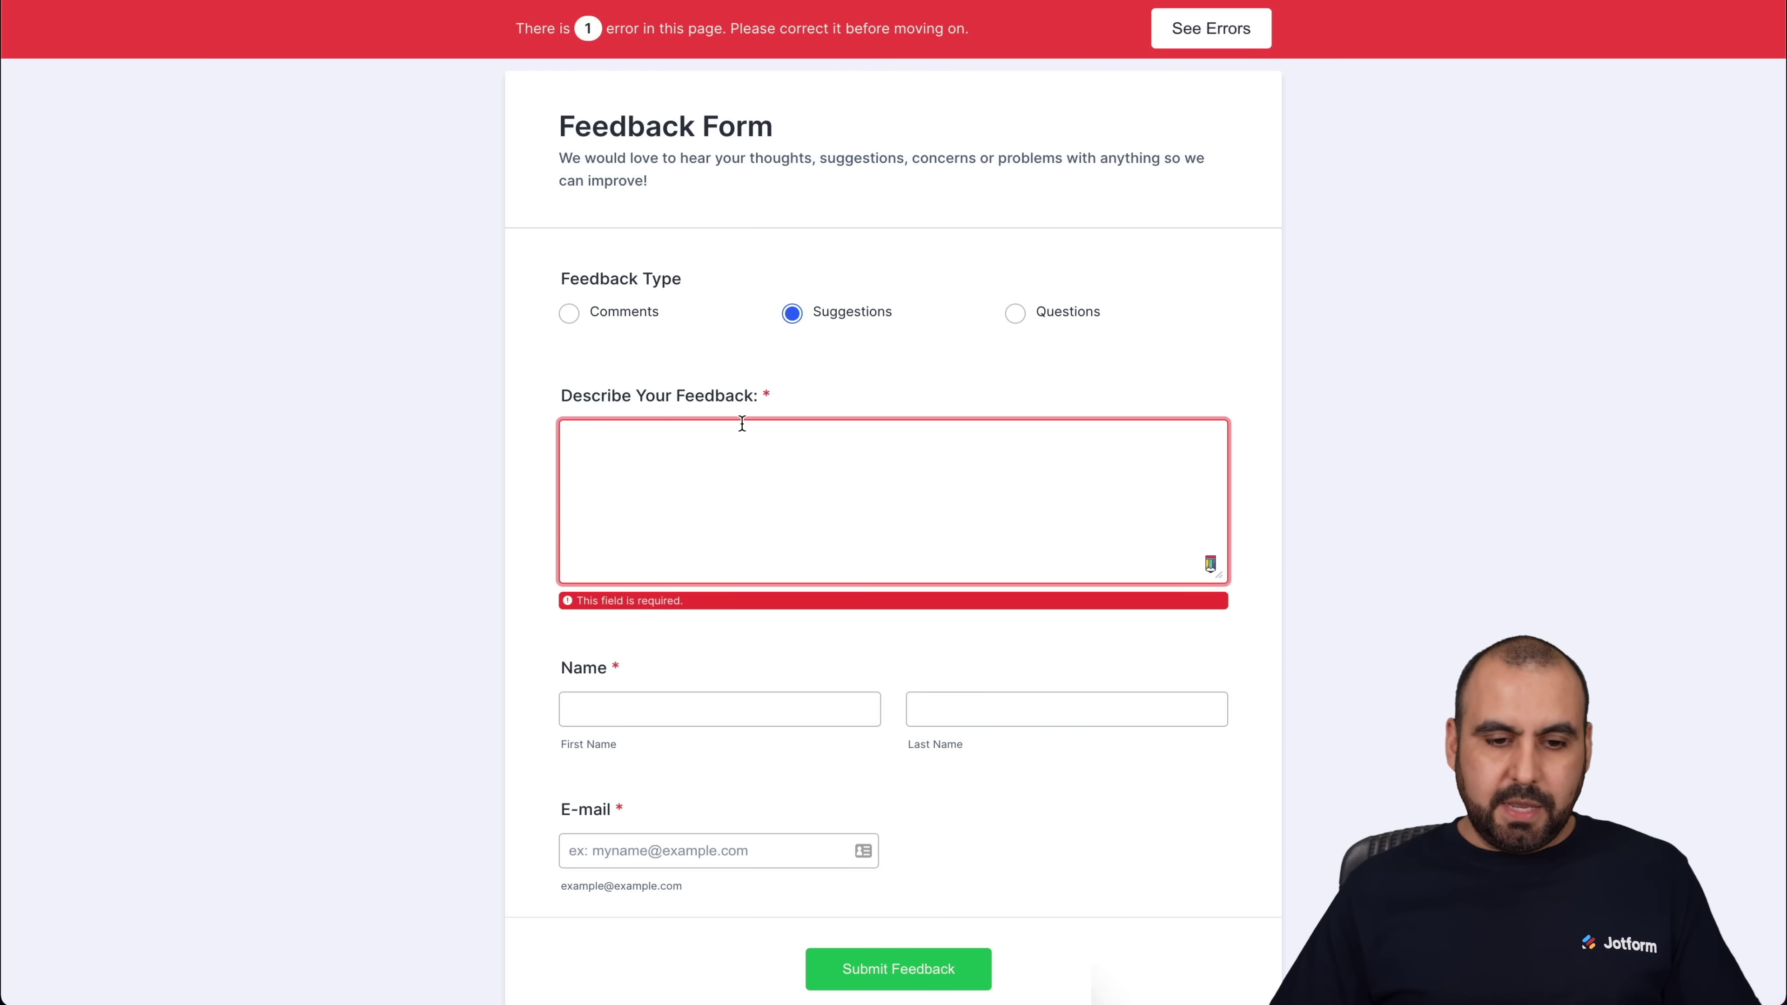
Paste the two-star review, enter the submitter's first name, last name and e-mail, and submit.
click(741, 423)
key(ctrl+v)
click(663, 710)
key(Tab)
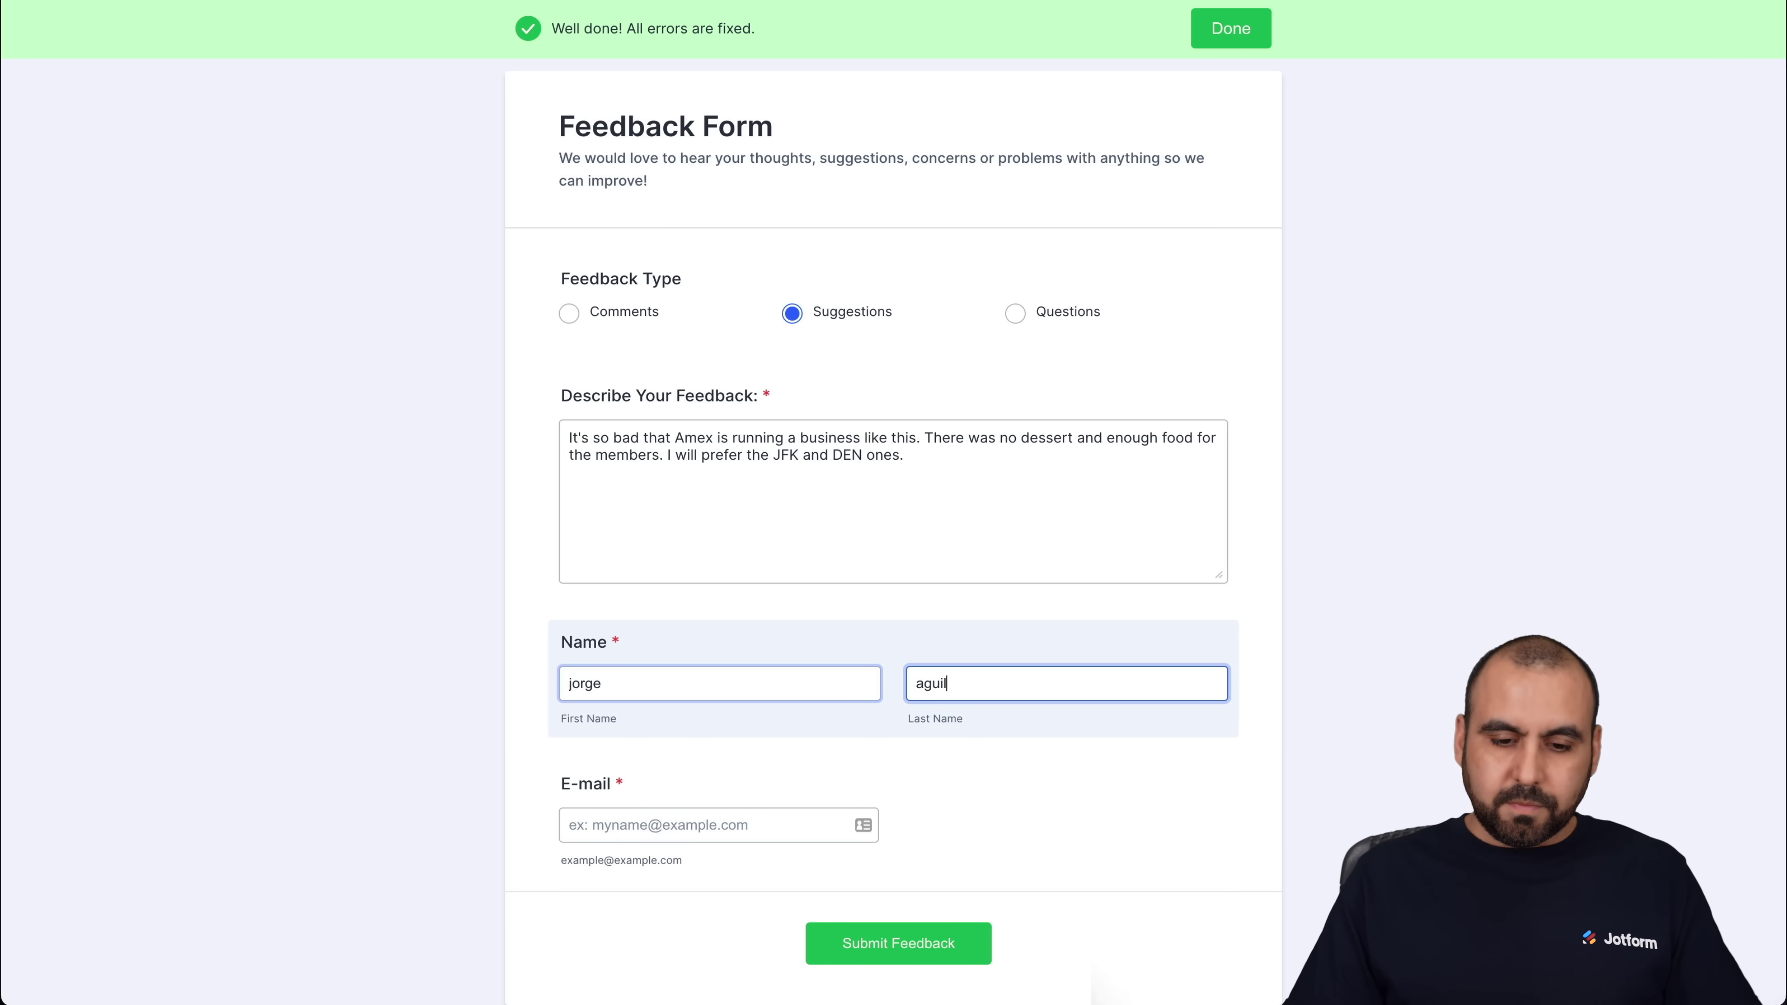
key(Tab)
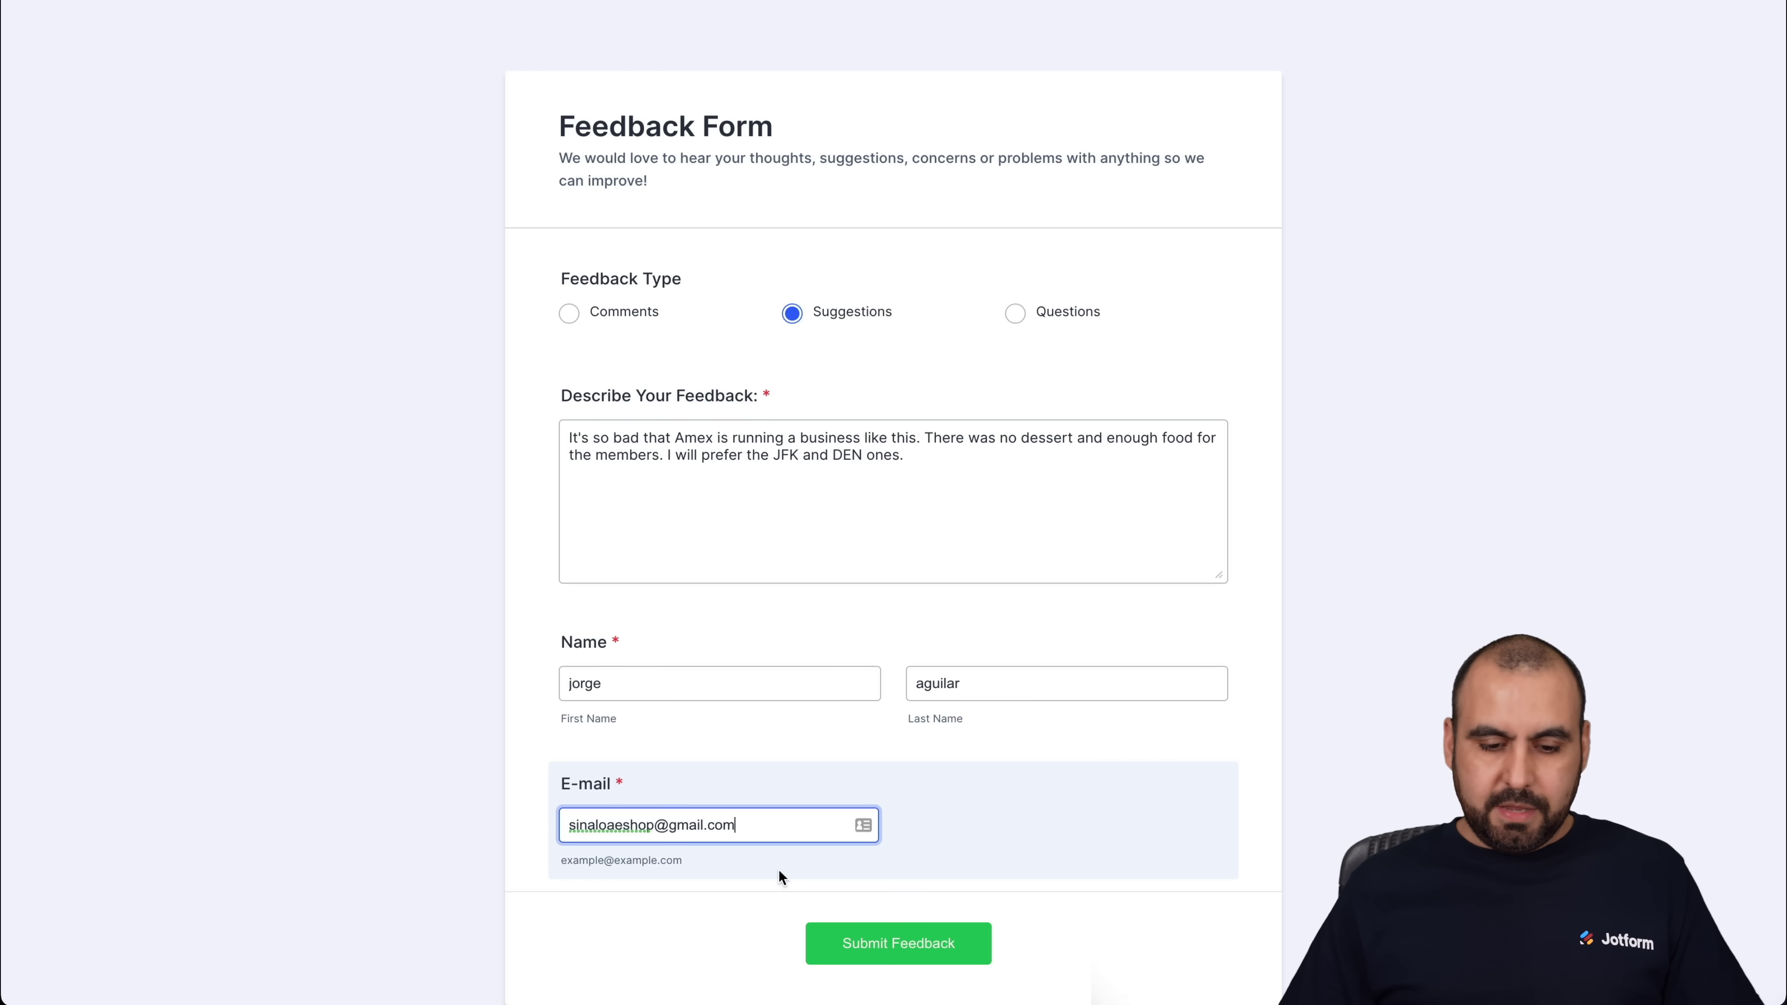
click(907, 946)
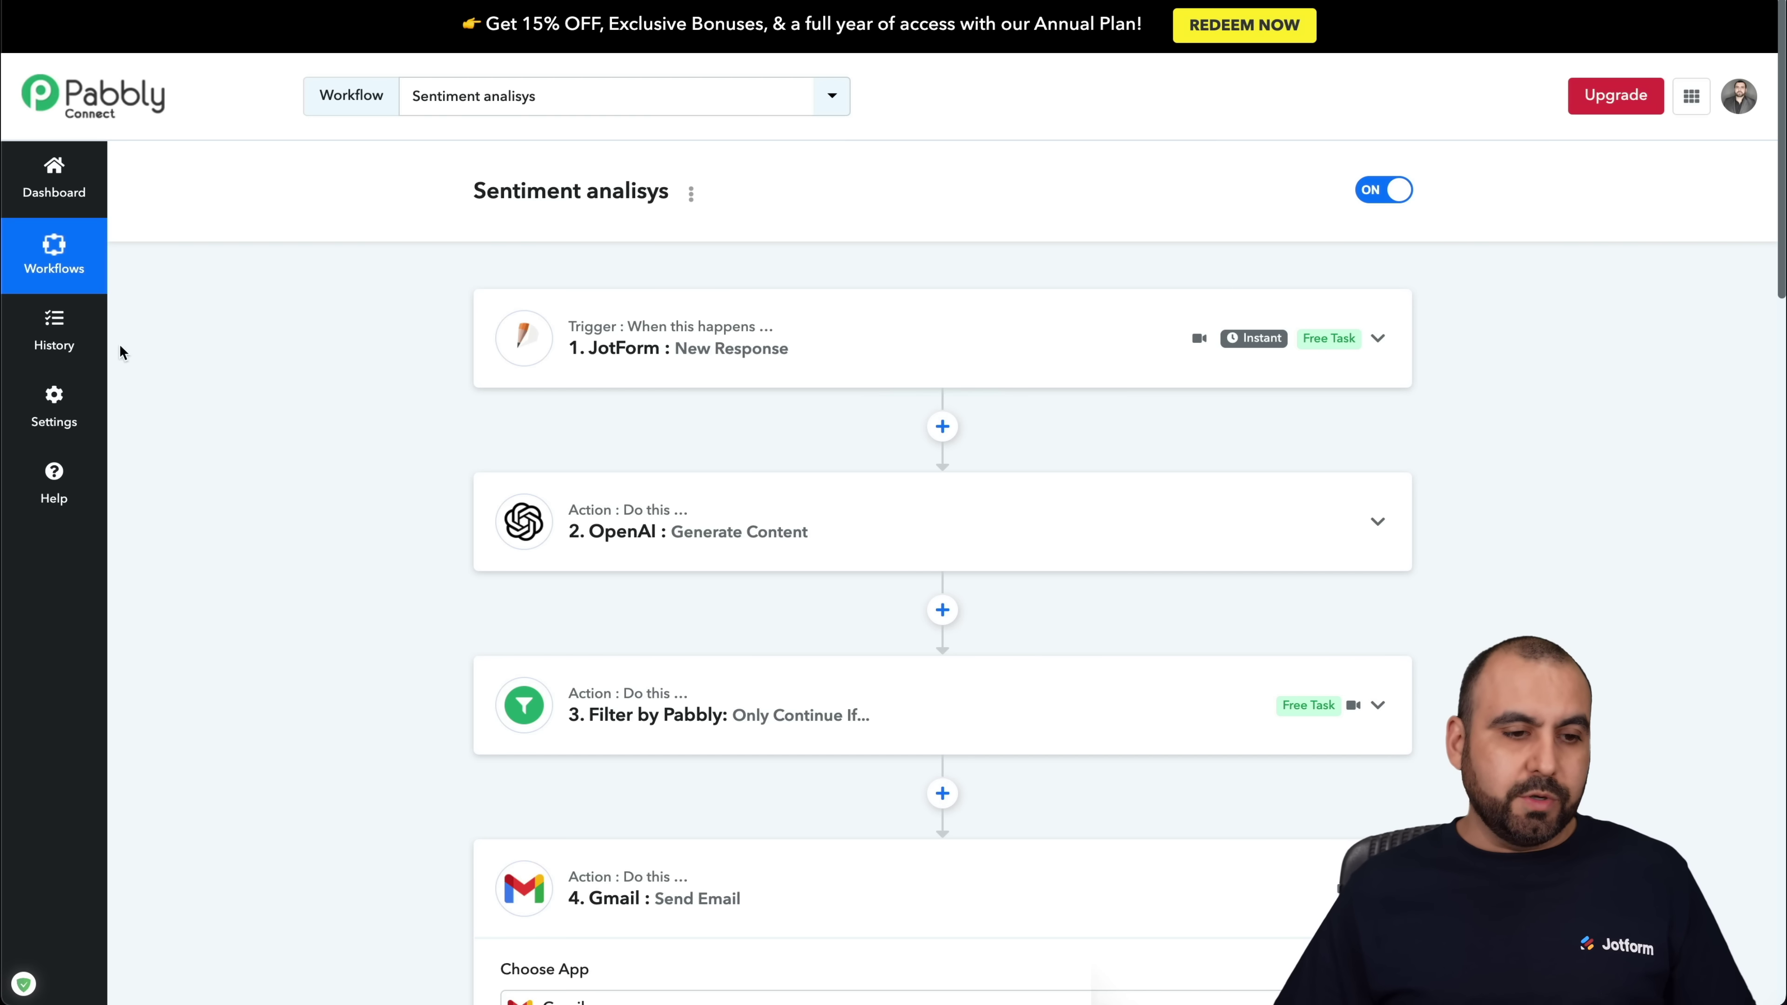
Open the latest run in Task History and review the Jotform step's received feedback text.
click(67, 350)
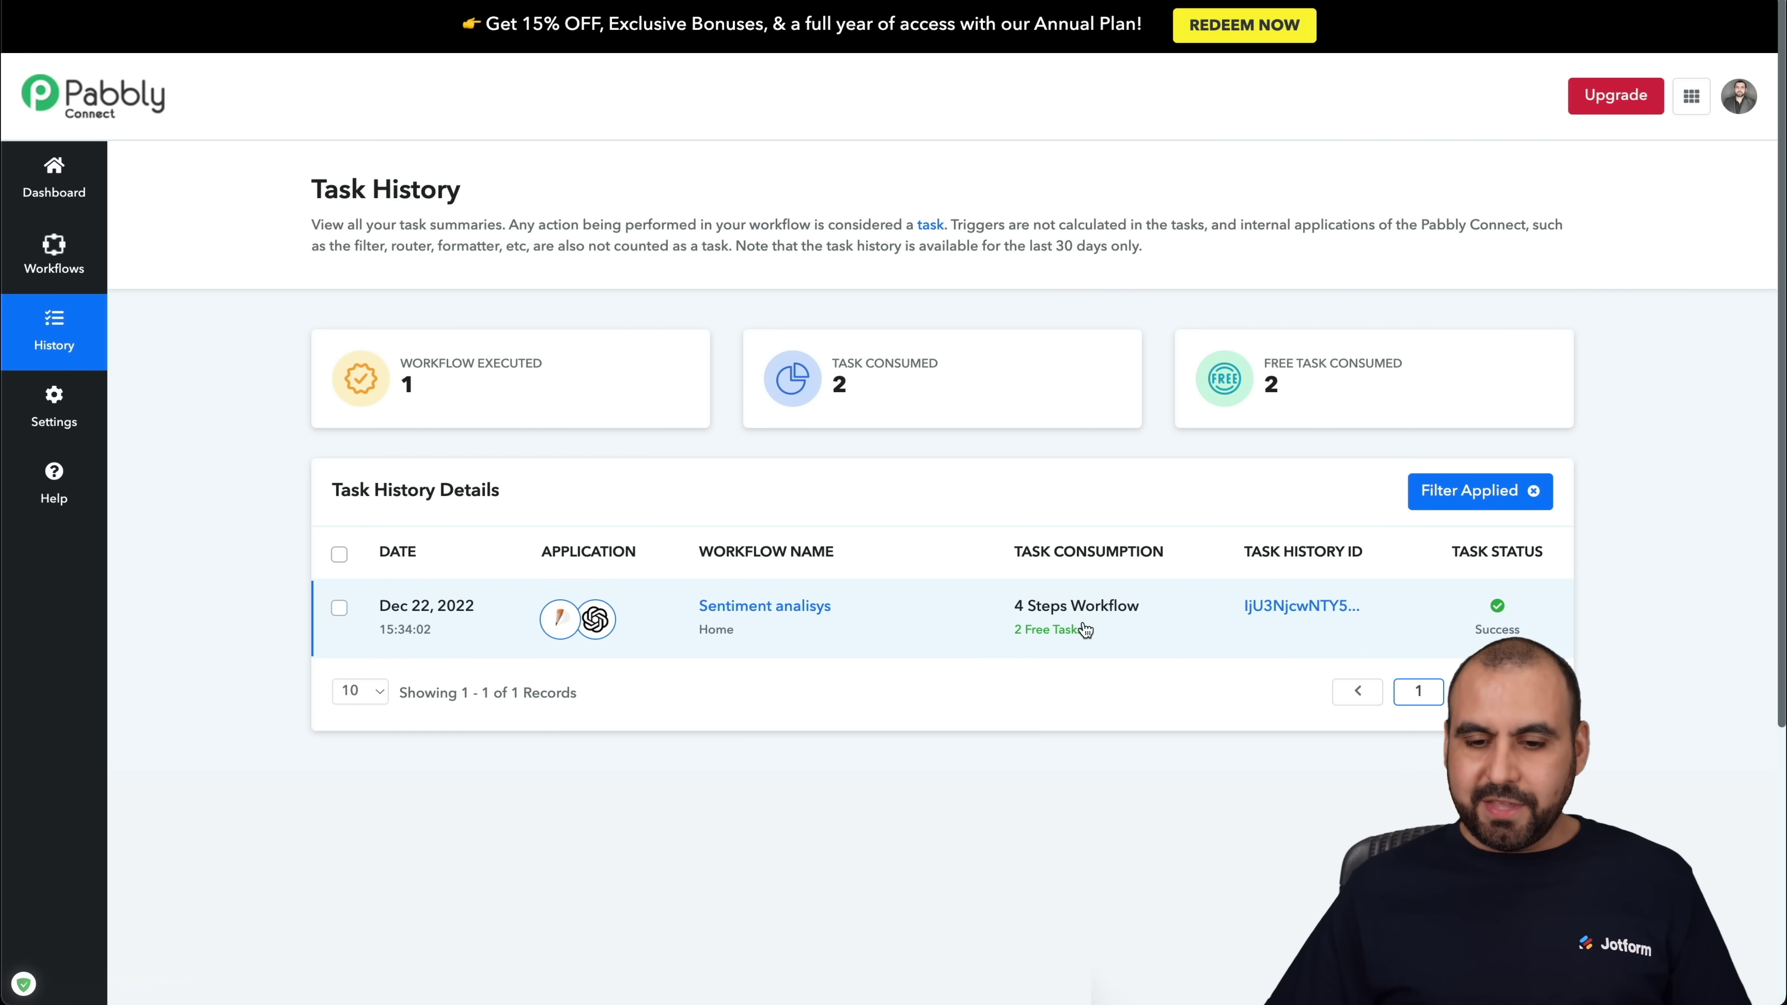
click(1293, 598)
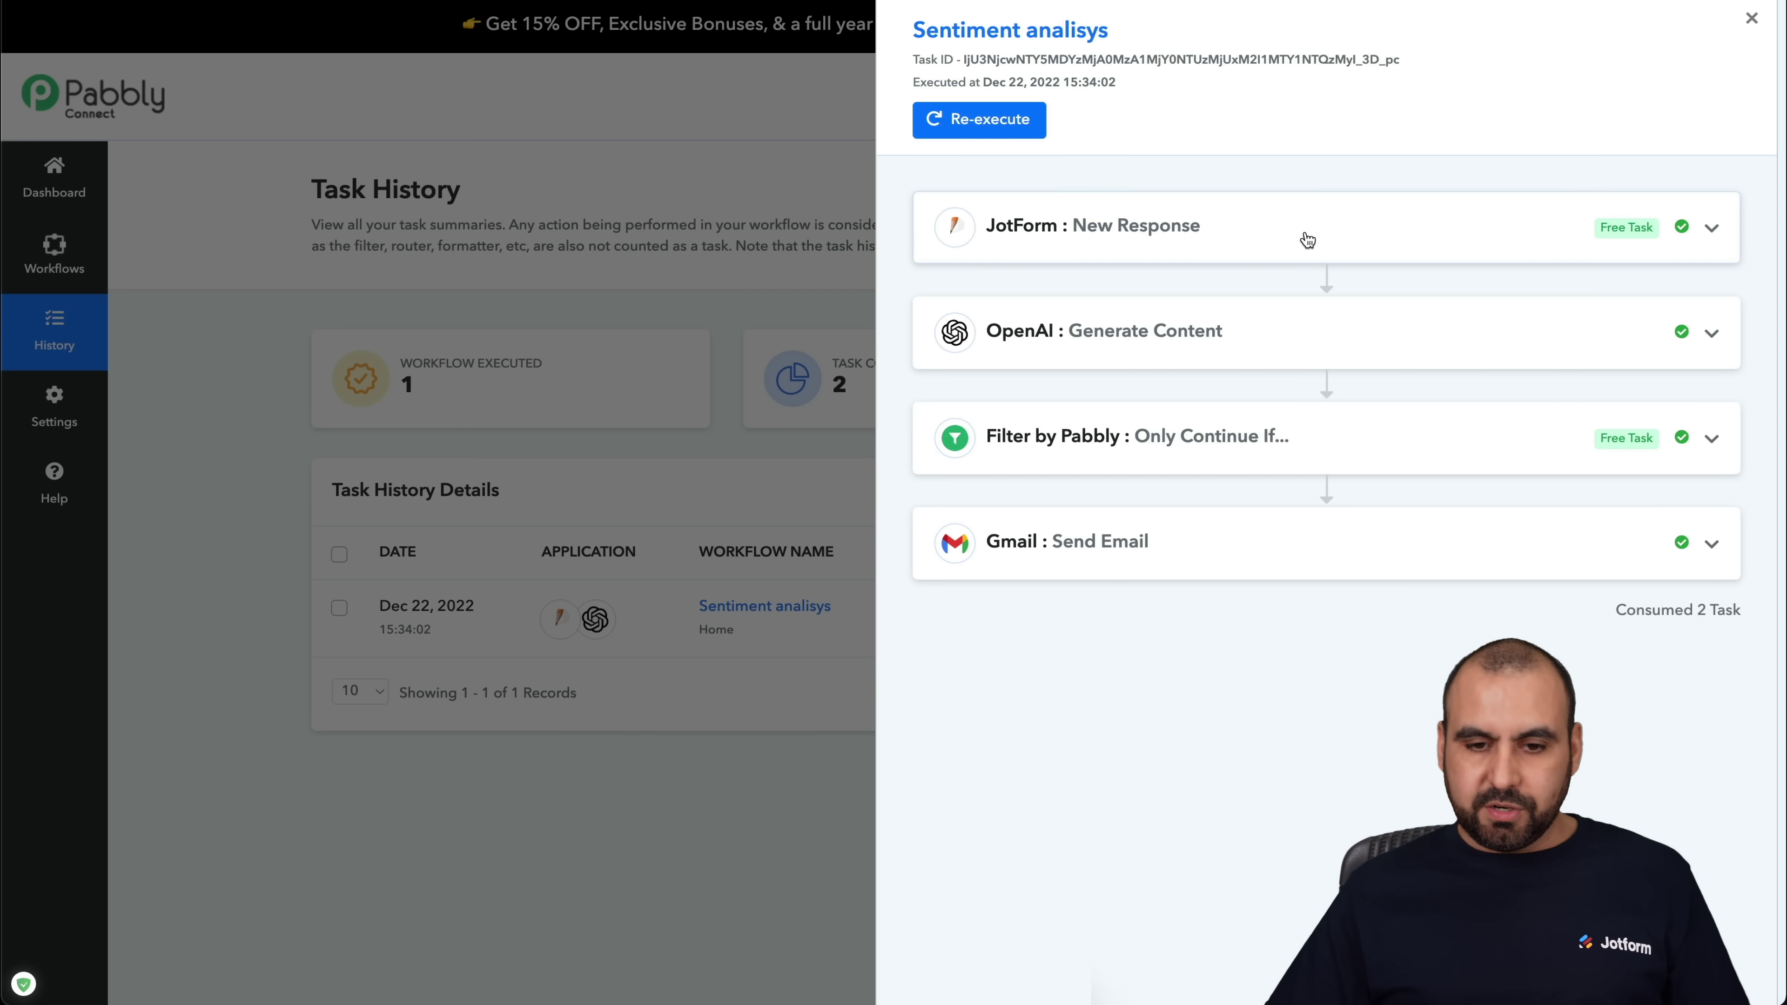
click(1293, 243)
scroll(1287, 650, down, 5)
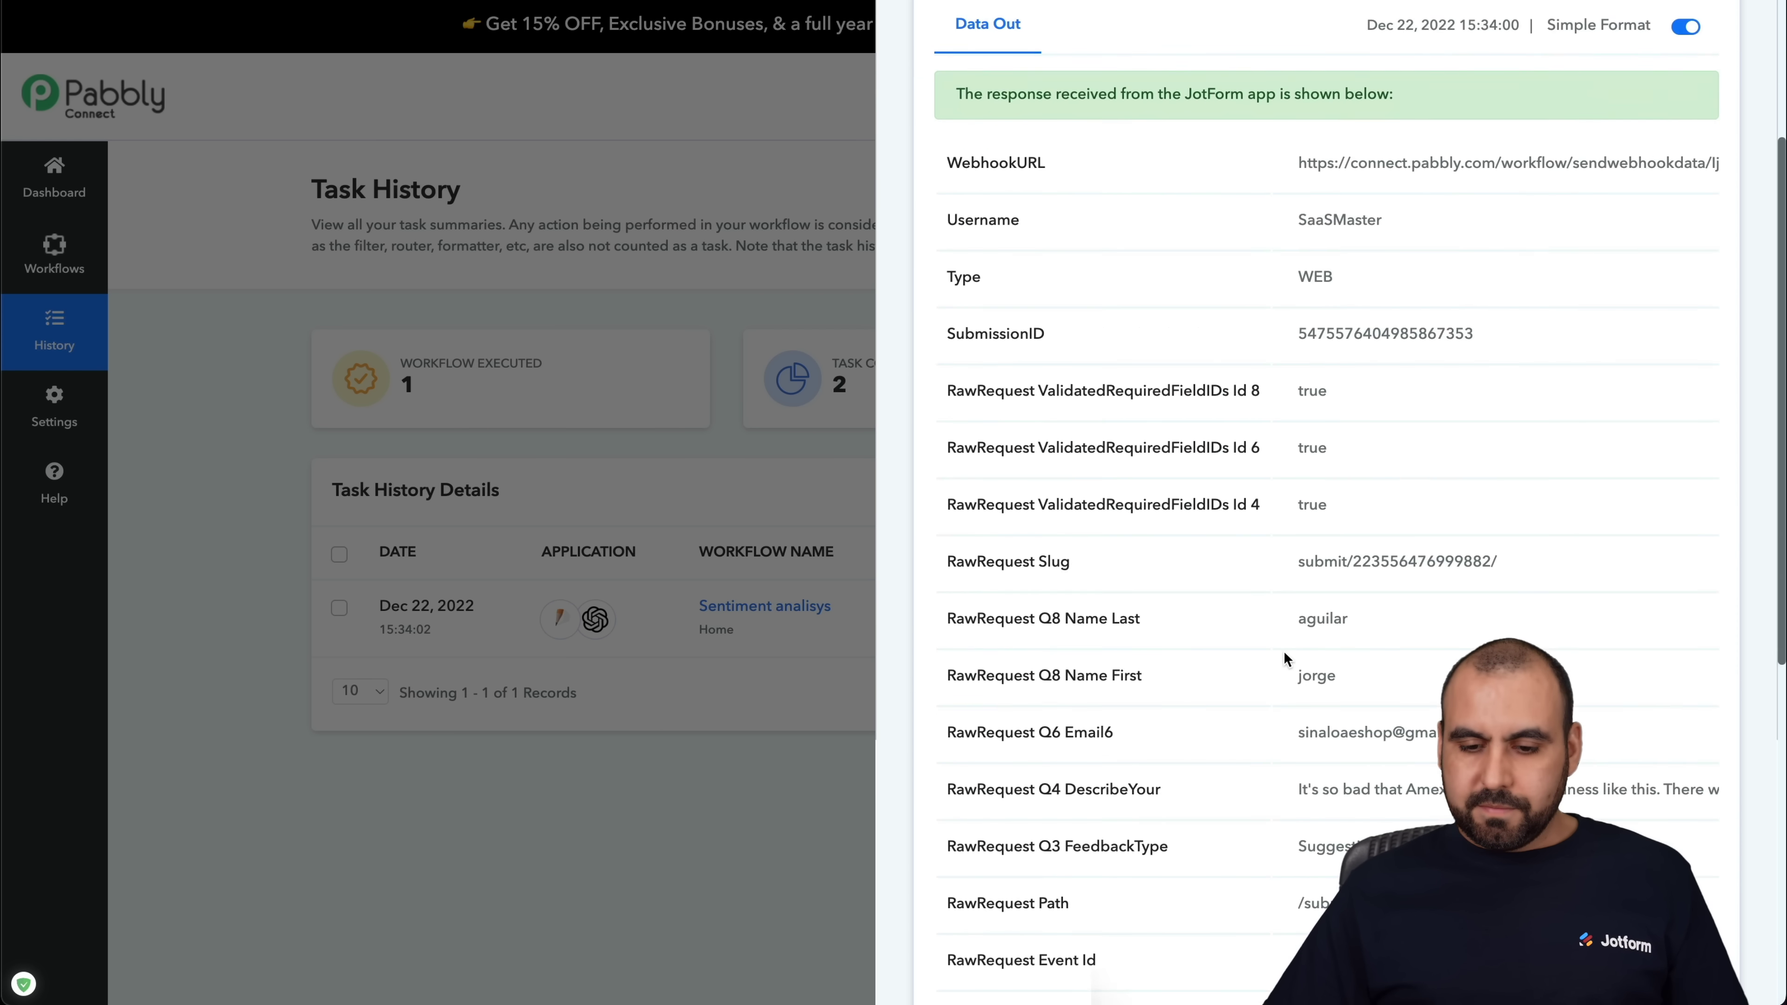
drag(1297, 684, 1428, 687)
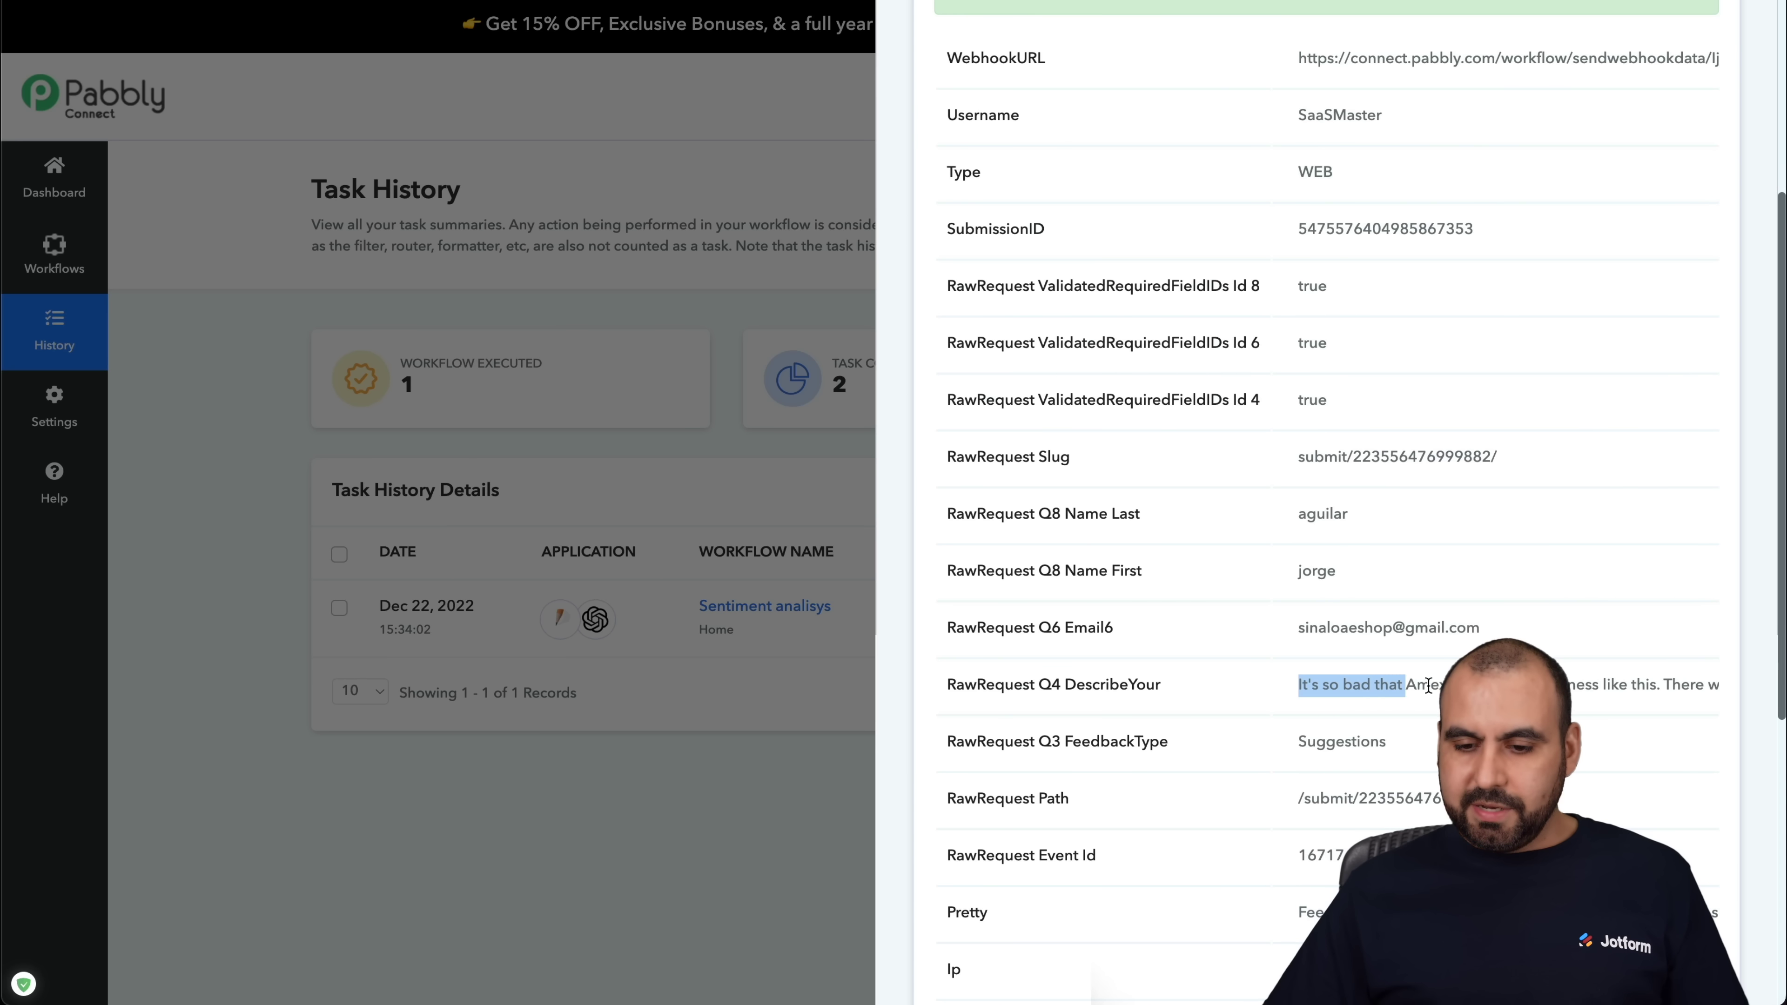
click(1584, 682)
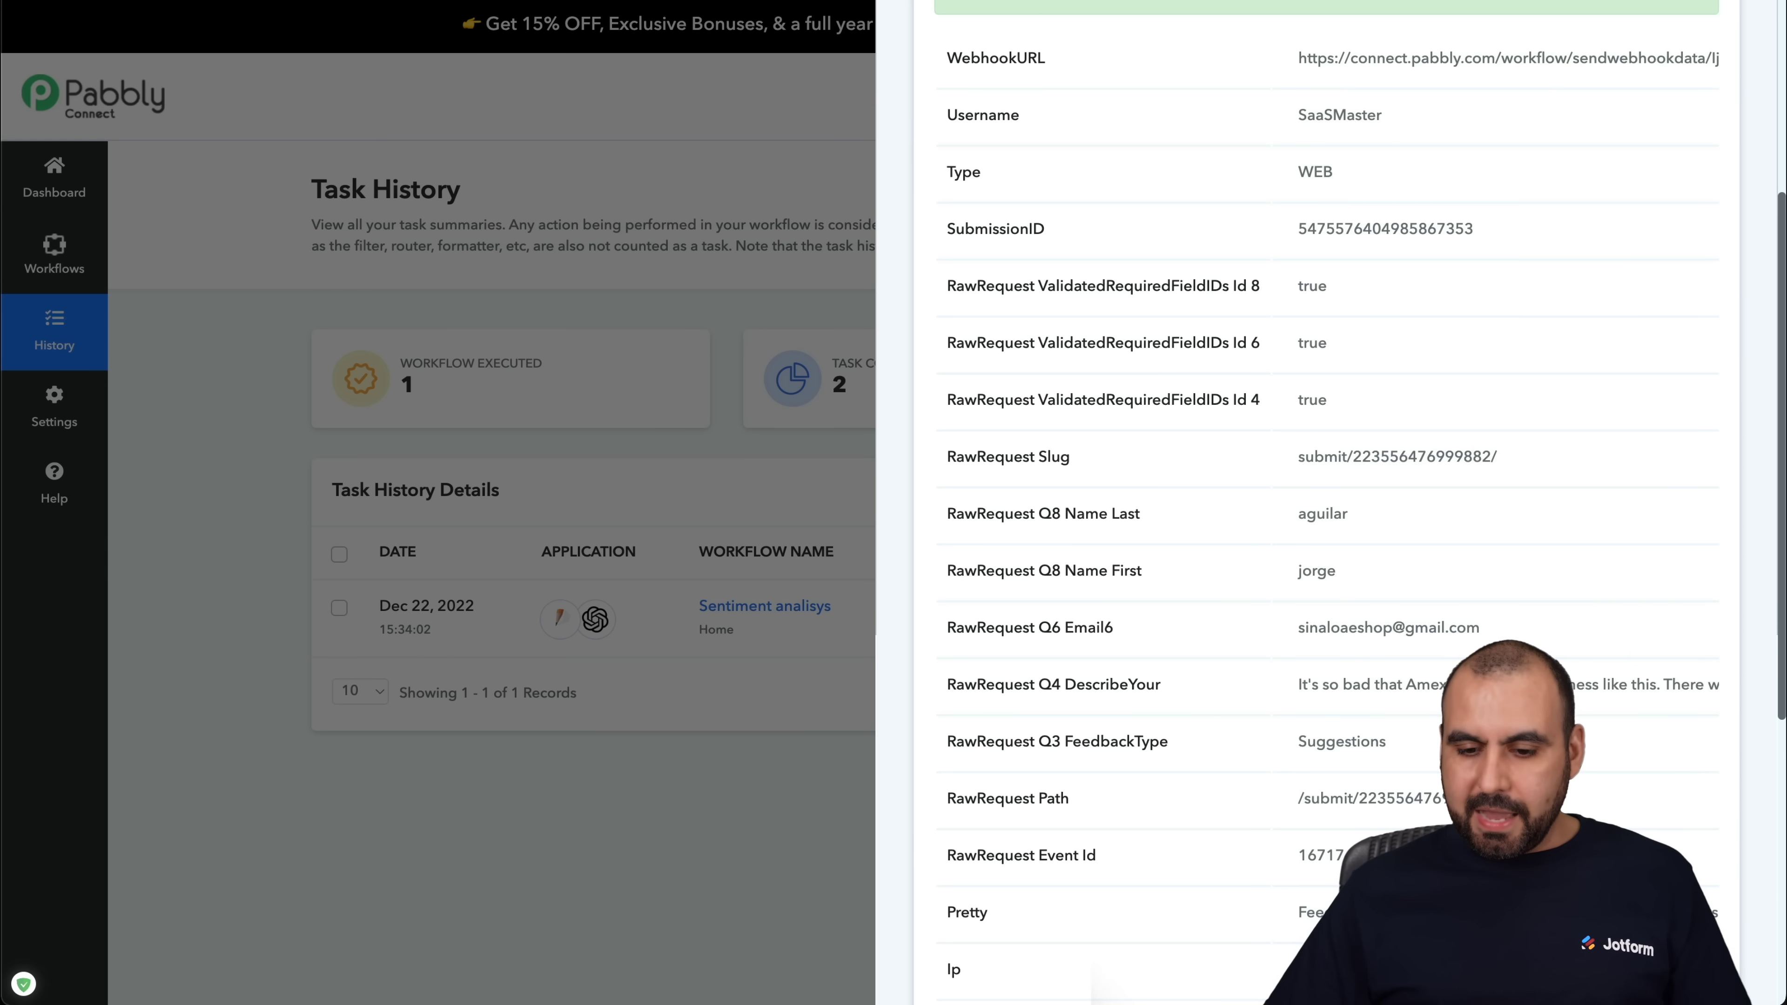
scroll(1360, 639, down, 3)
scroll(1361, 639, up, 8)
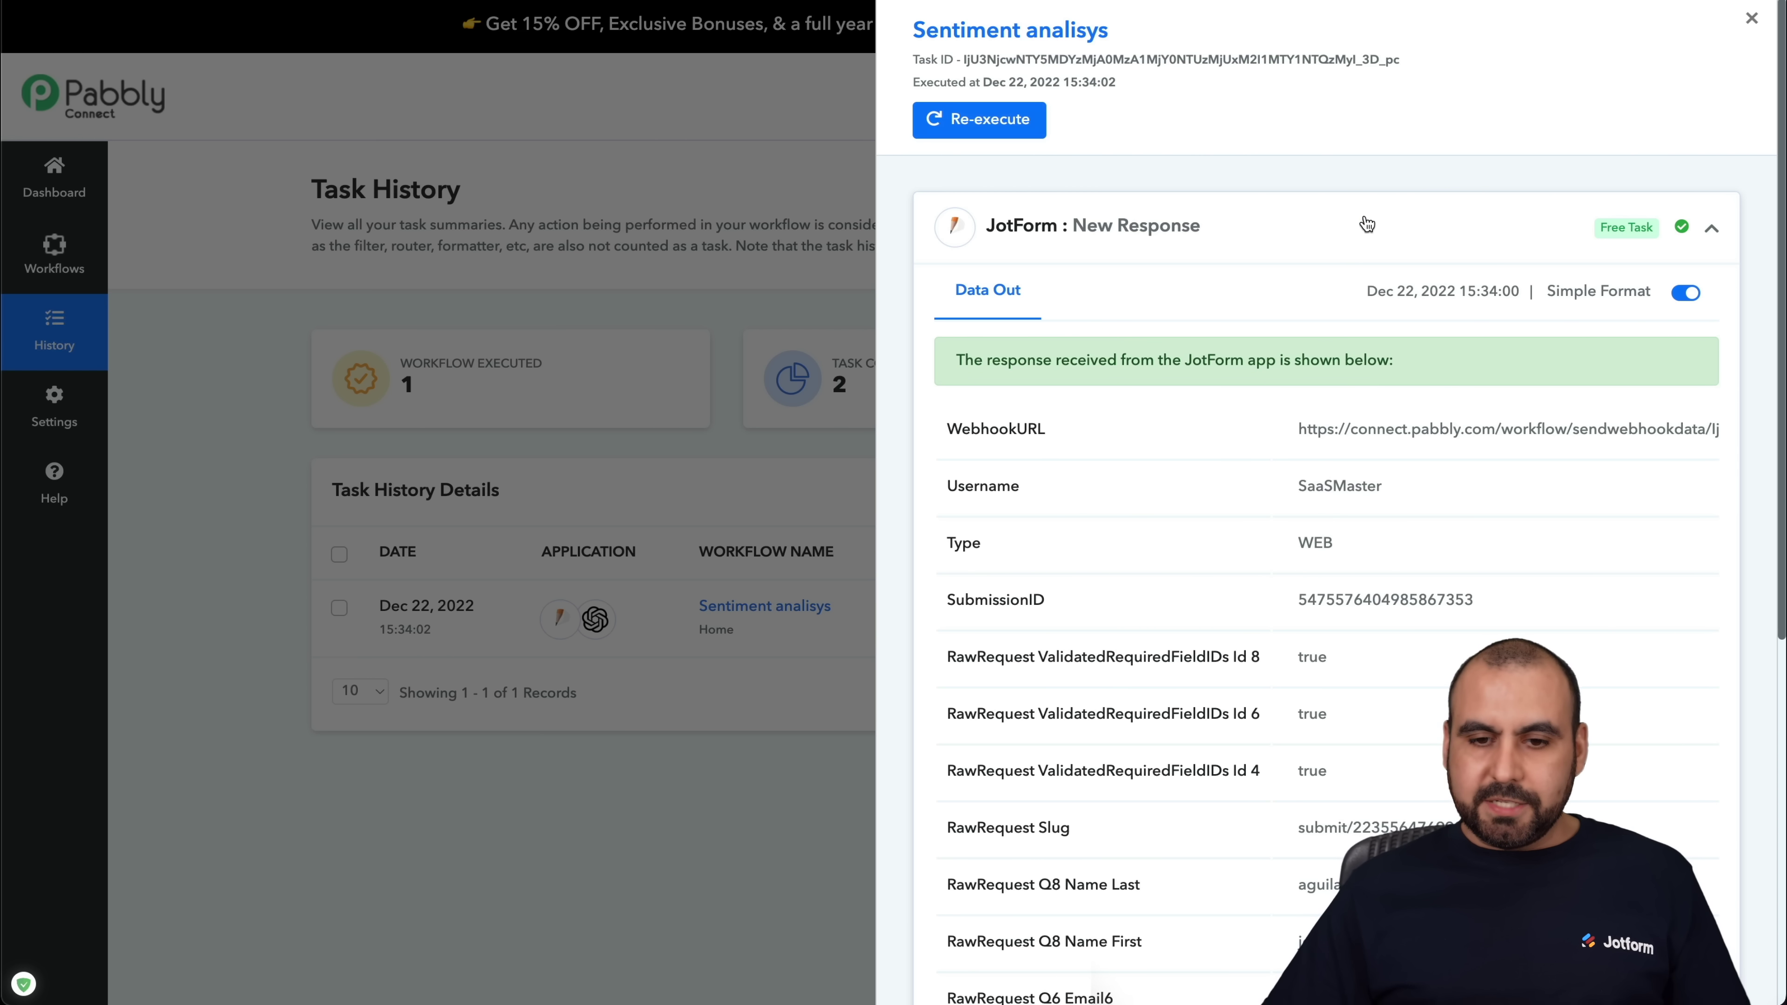
click(1365, 223)
Inspect the OpenAI step's sentiment output for the run.
click(1274, 340)
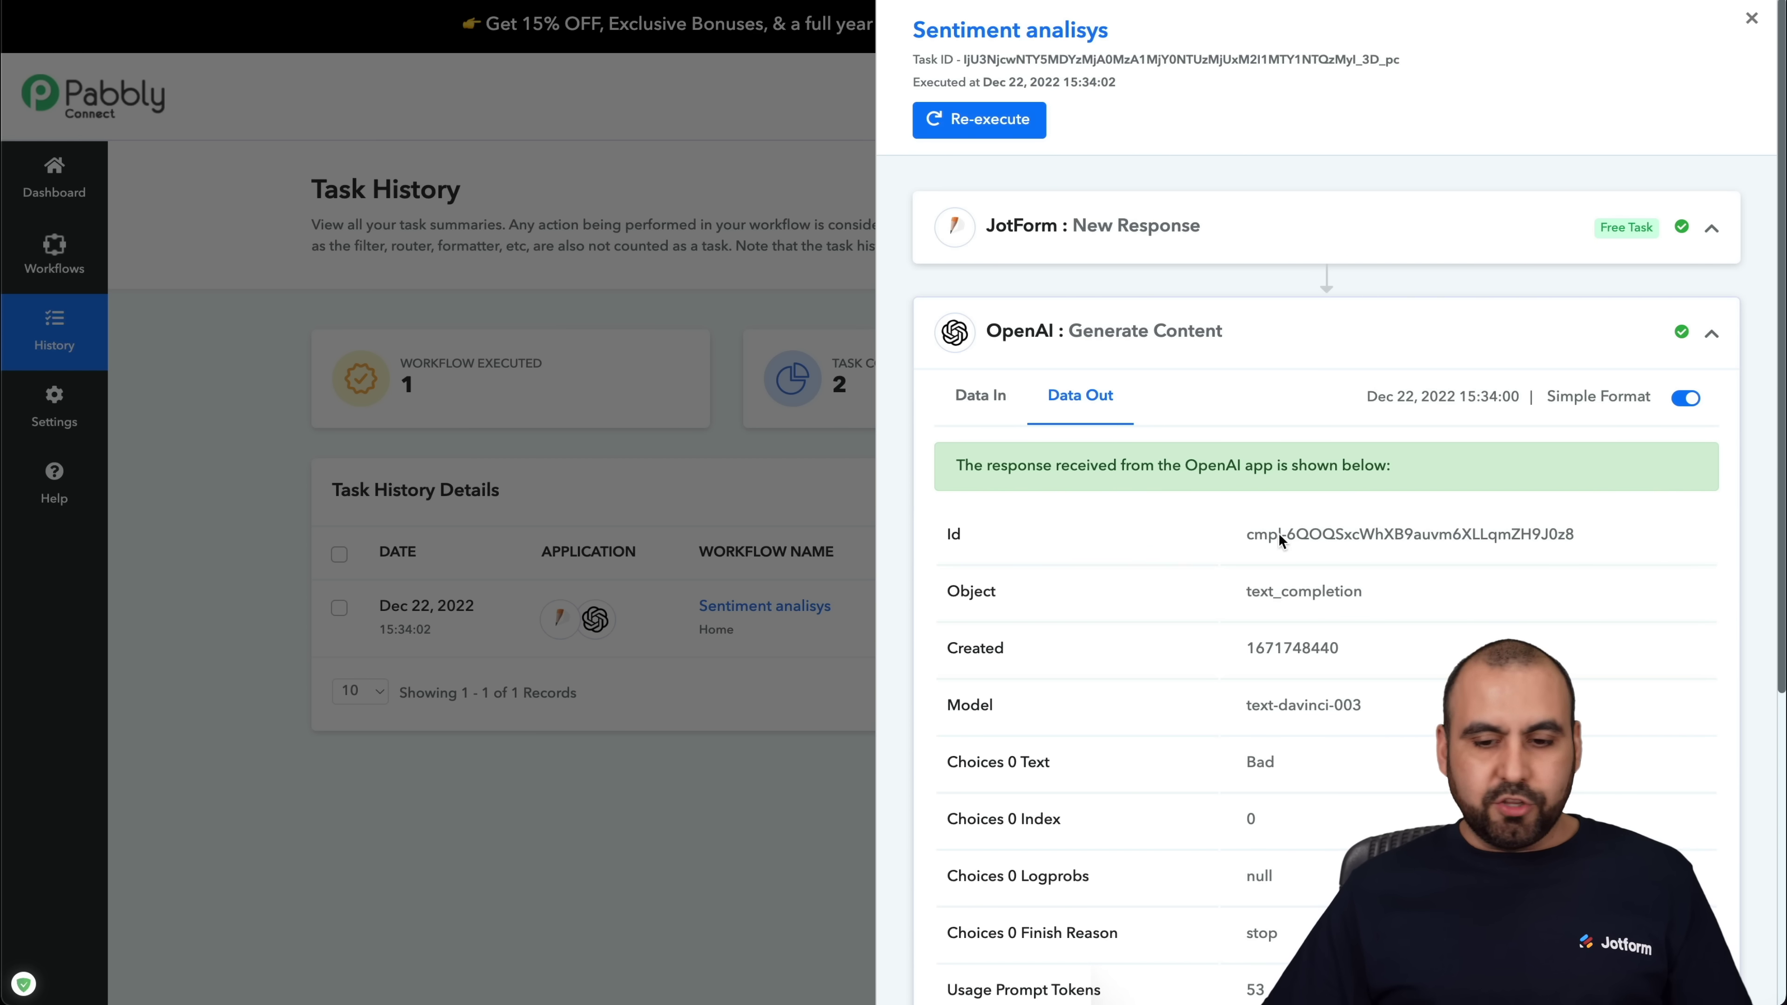
scroll(1287, 464, down, 3)
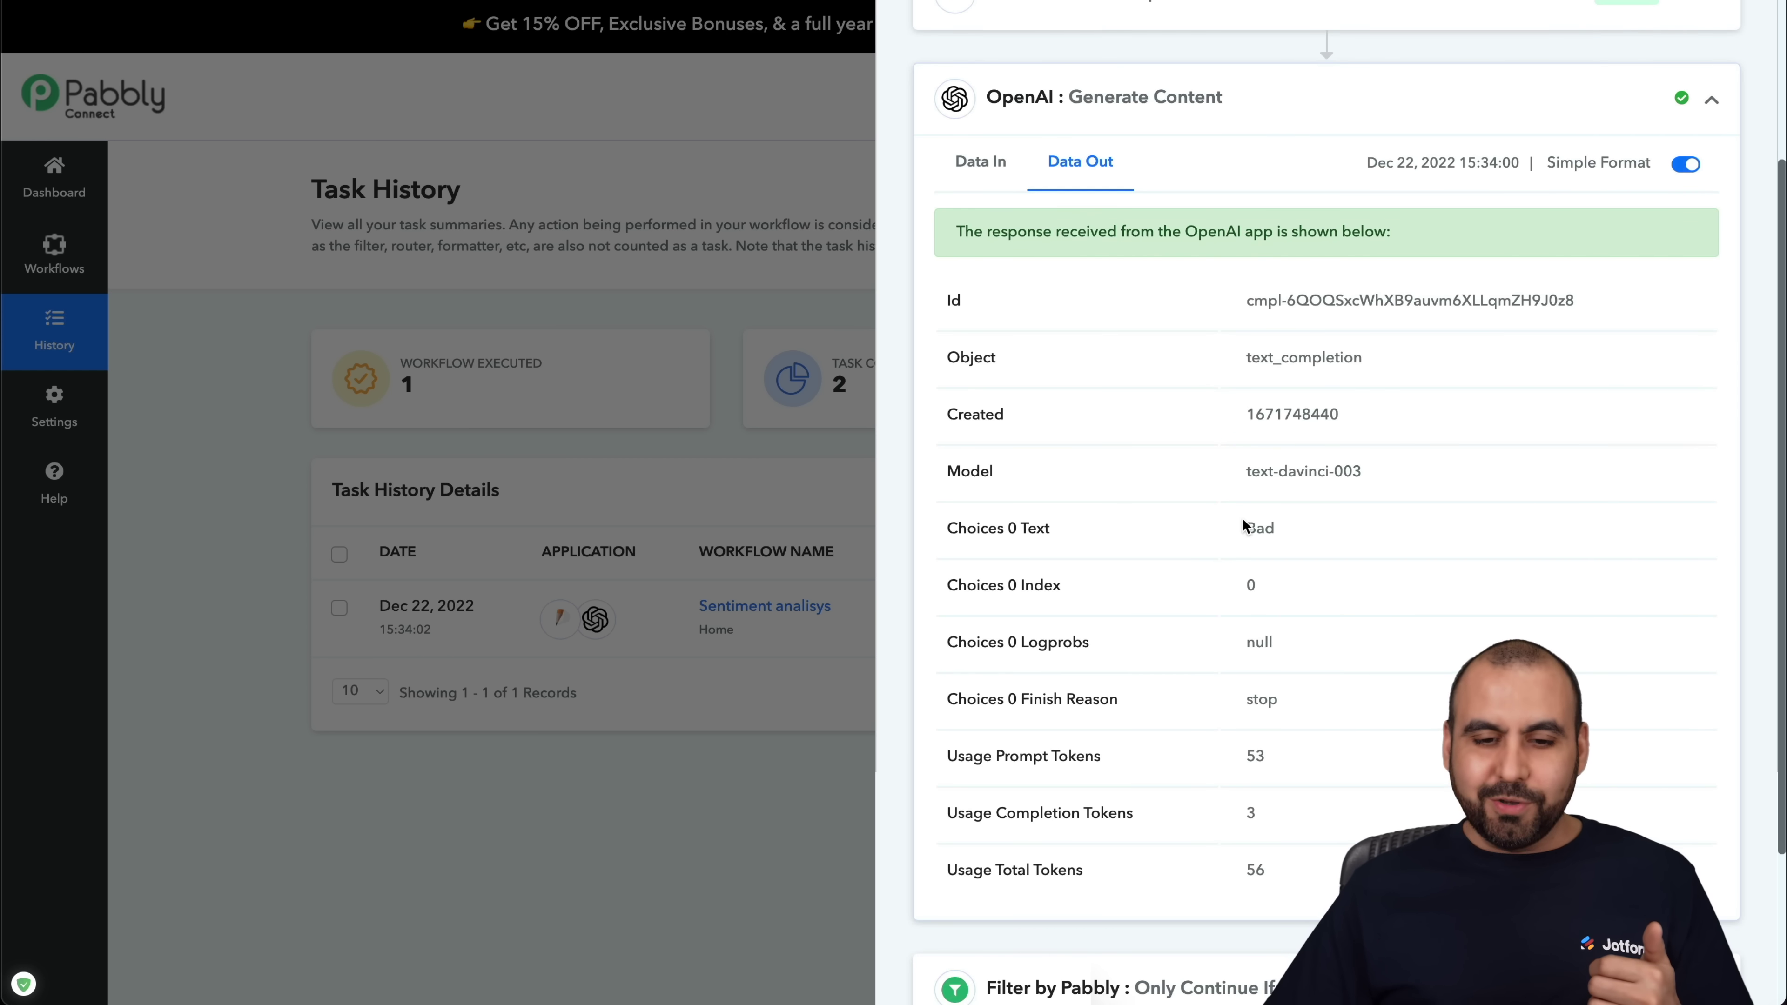
scroll(1293, 521, up, 3)
click(1361, 348)
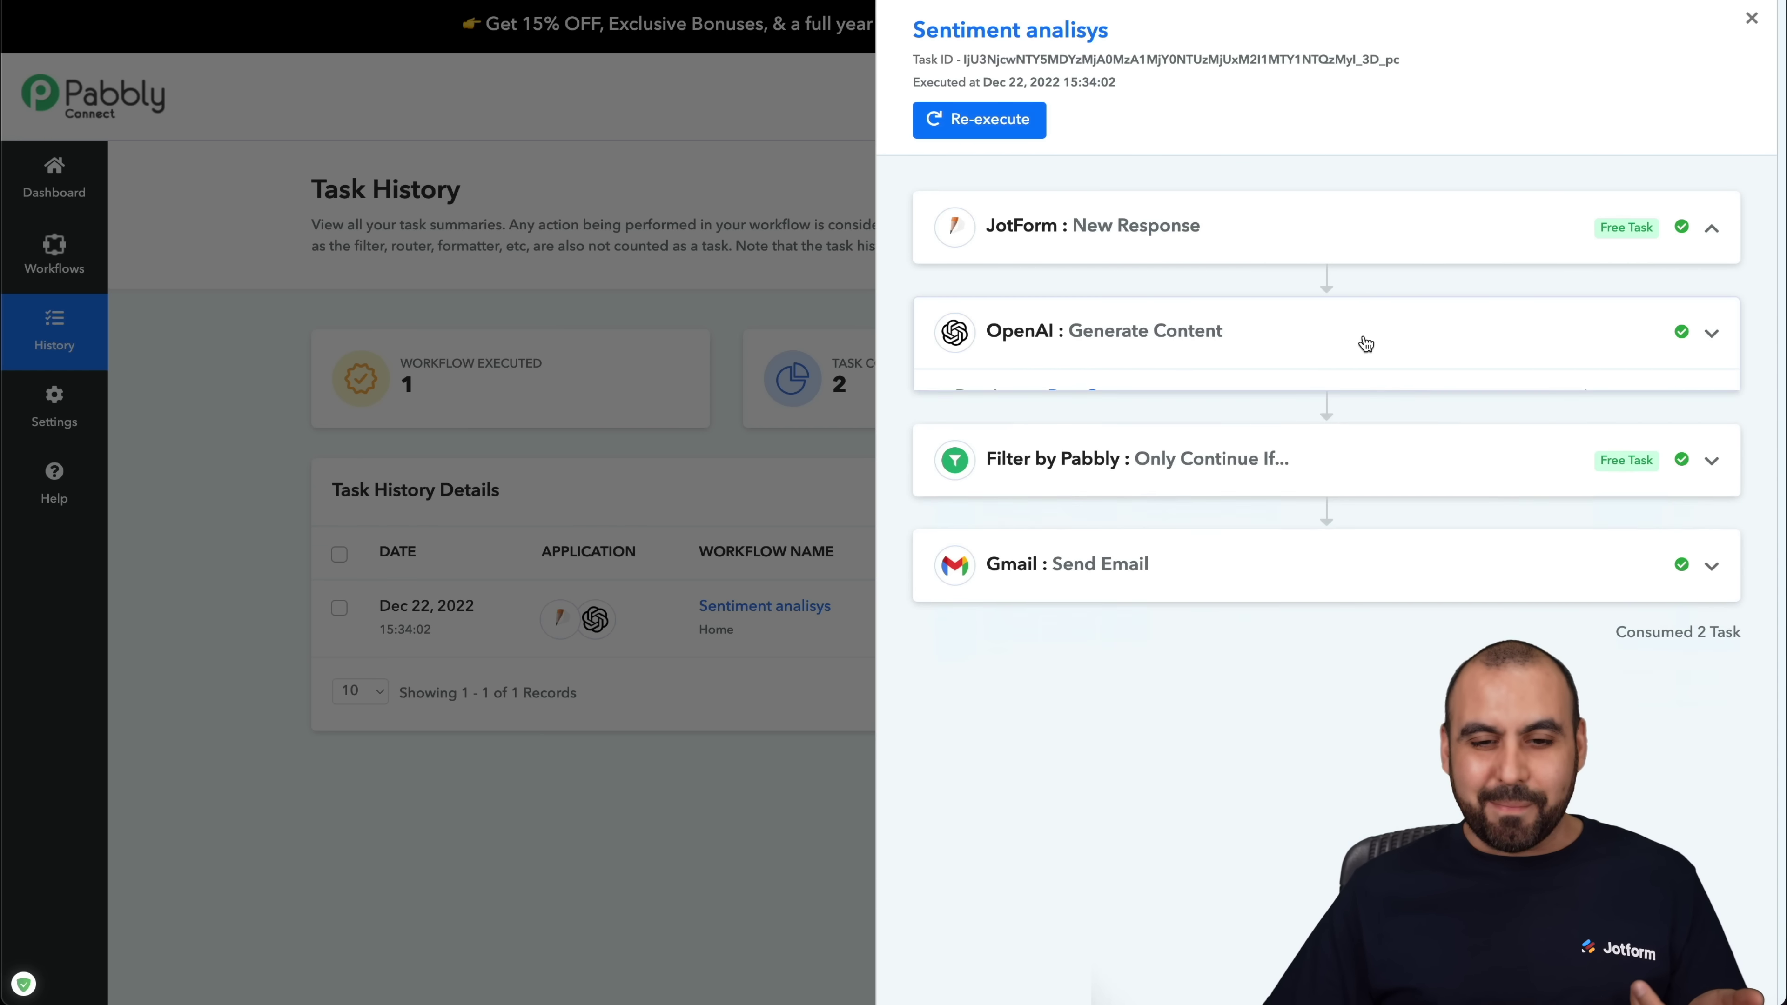
Check the filter's Condition is true result and the Gmail Send Email step's output.
click(1328, 449)
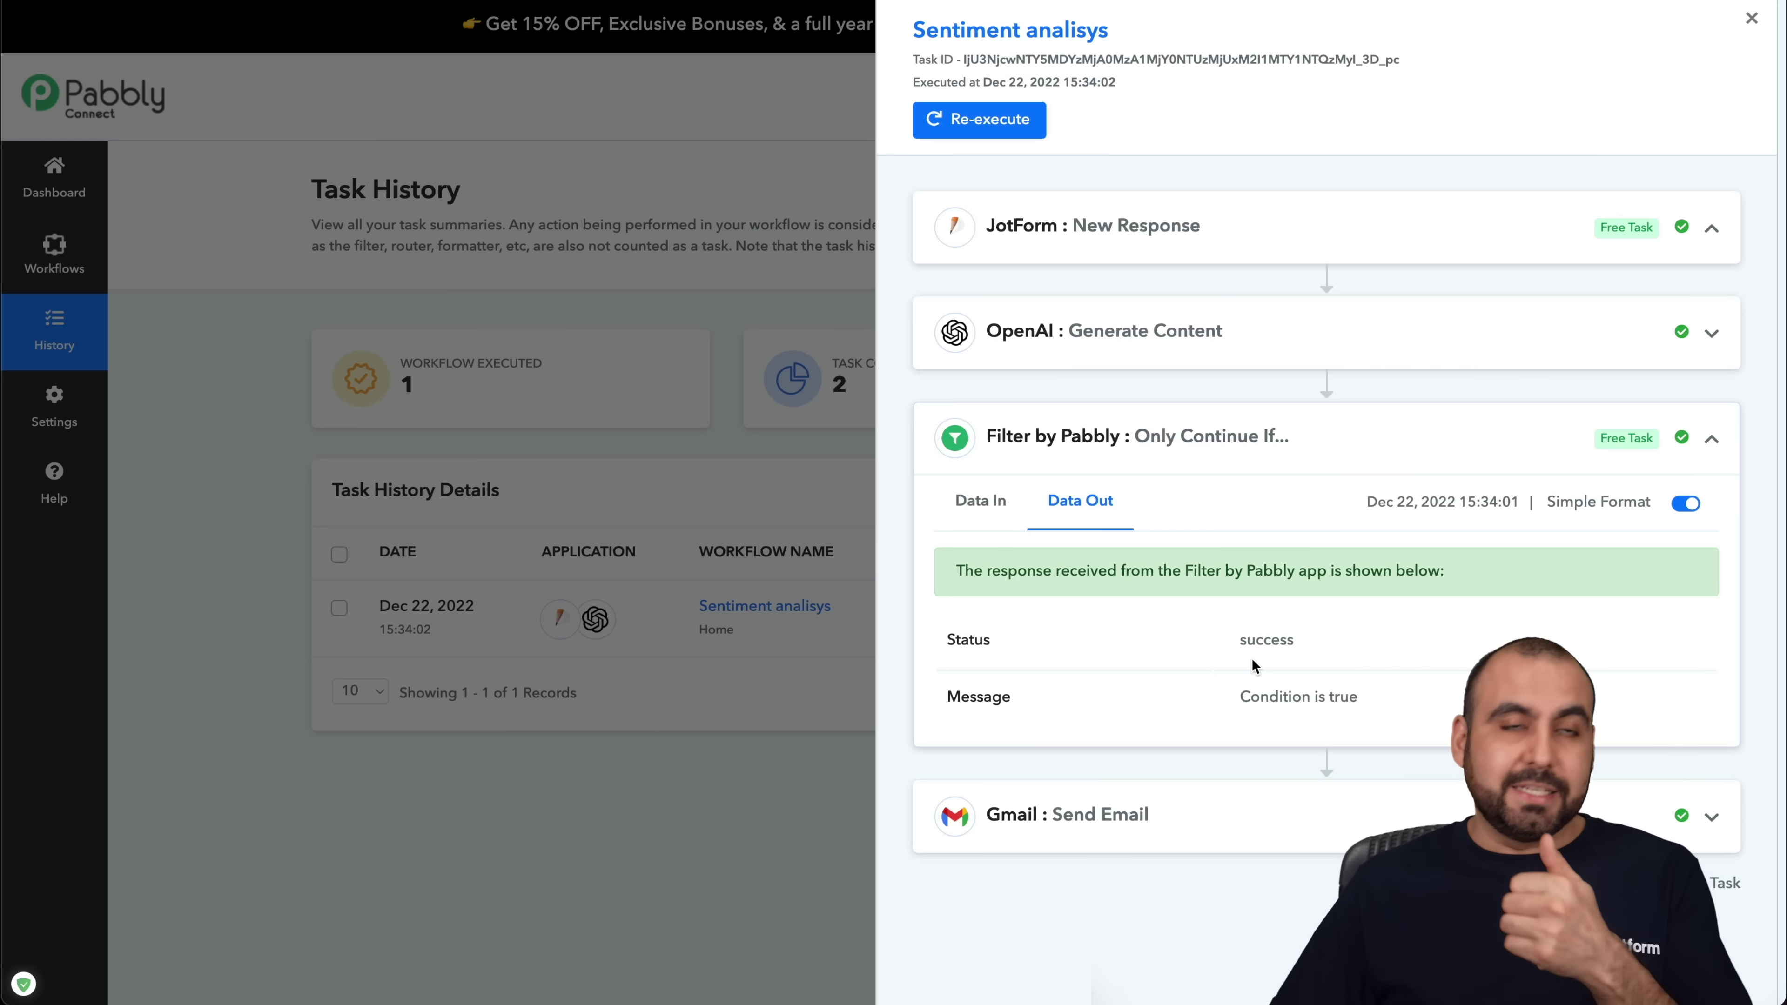
click(1354, 447)
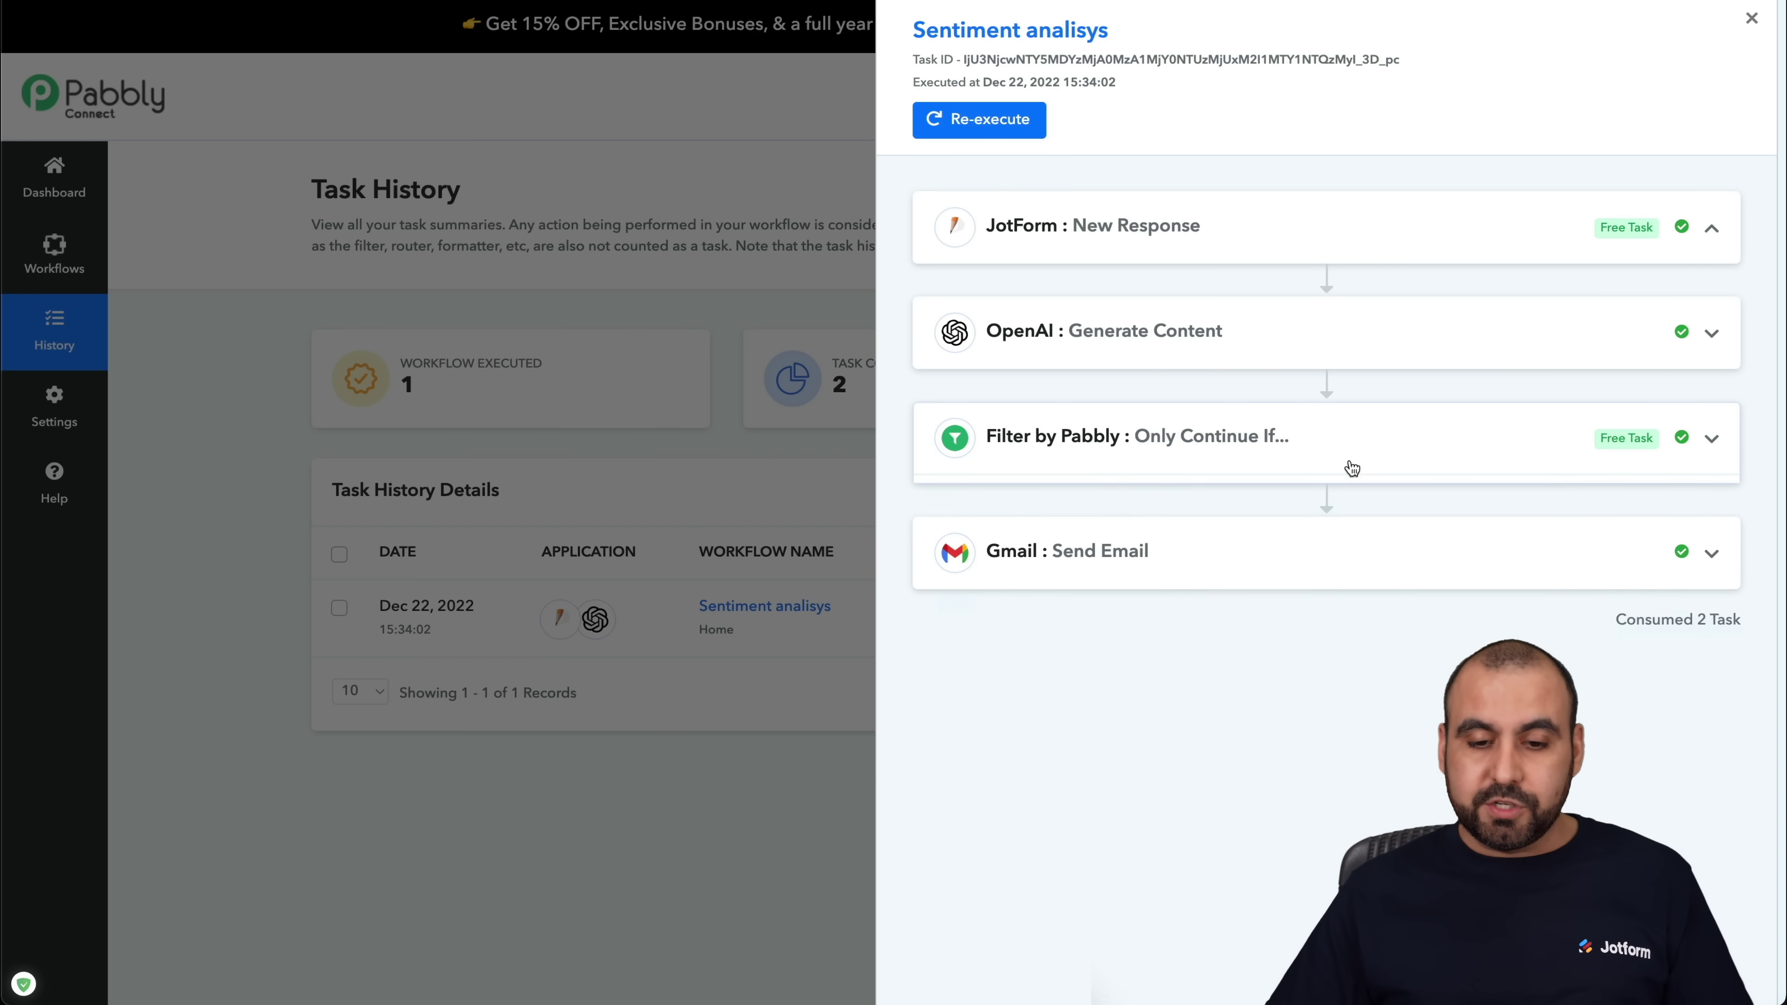
click(1280, 545)
scroll(1244, 803, down, 1)
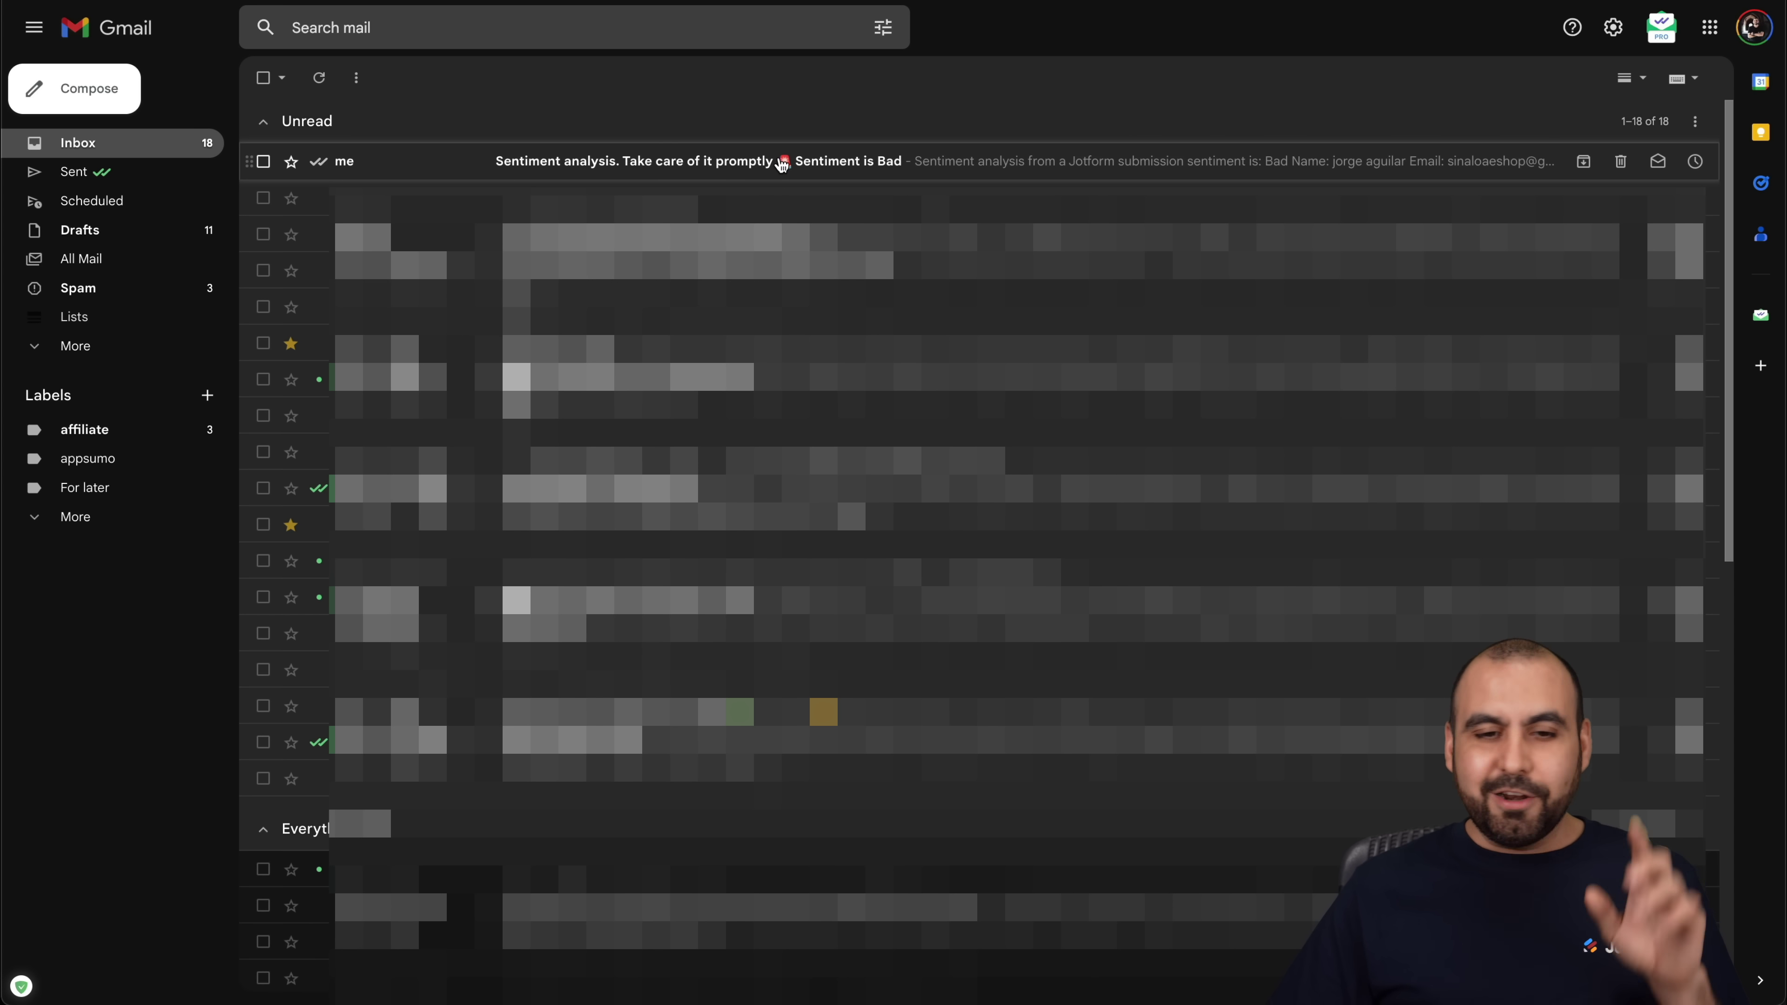
Open the 'Sentiment is Bad' alert email and read its opening, Bad sentiment and submission lines.
click(886, 174)
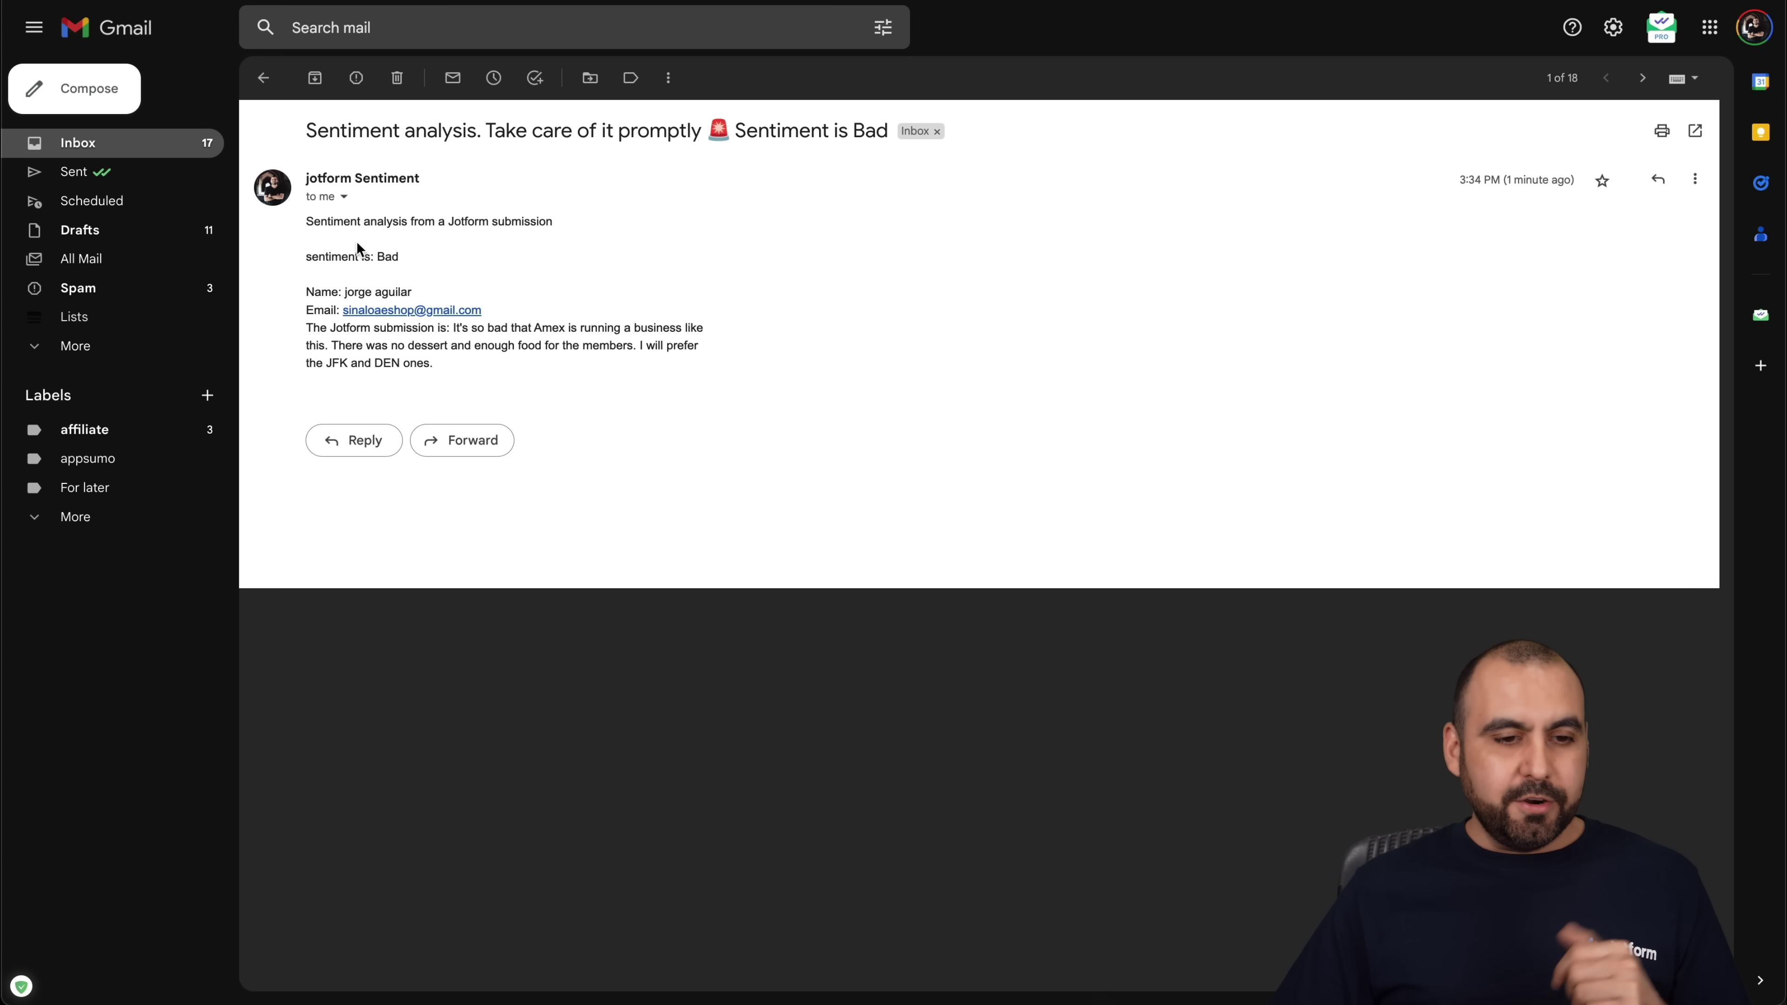
drag(313, 221, 569, 227)
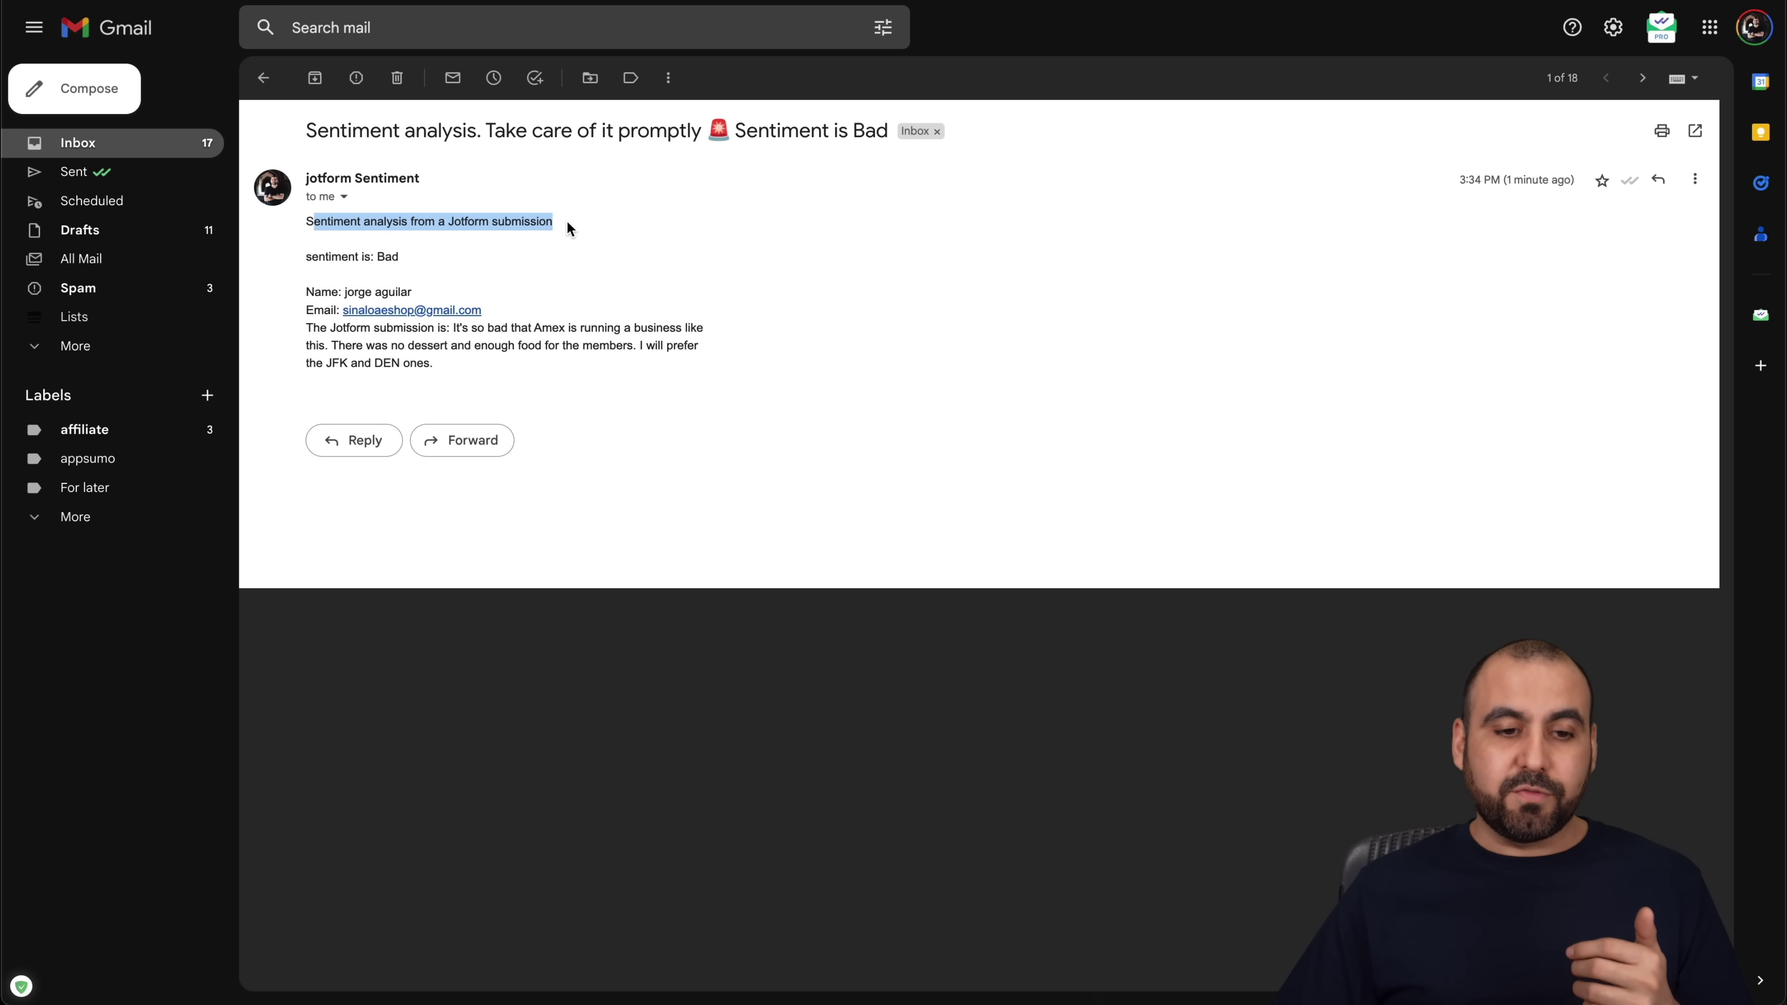
click(561, 265)
drag(315, 256, 415, 264)
click(415, 265)
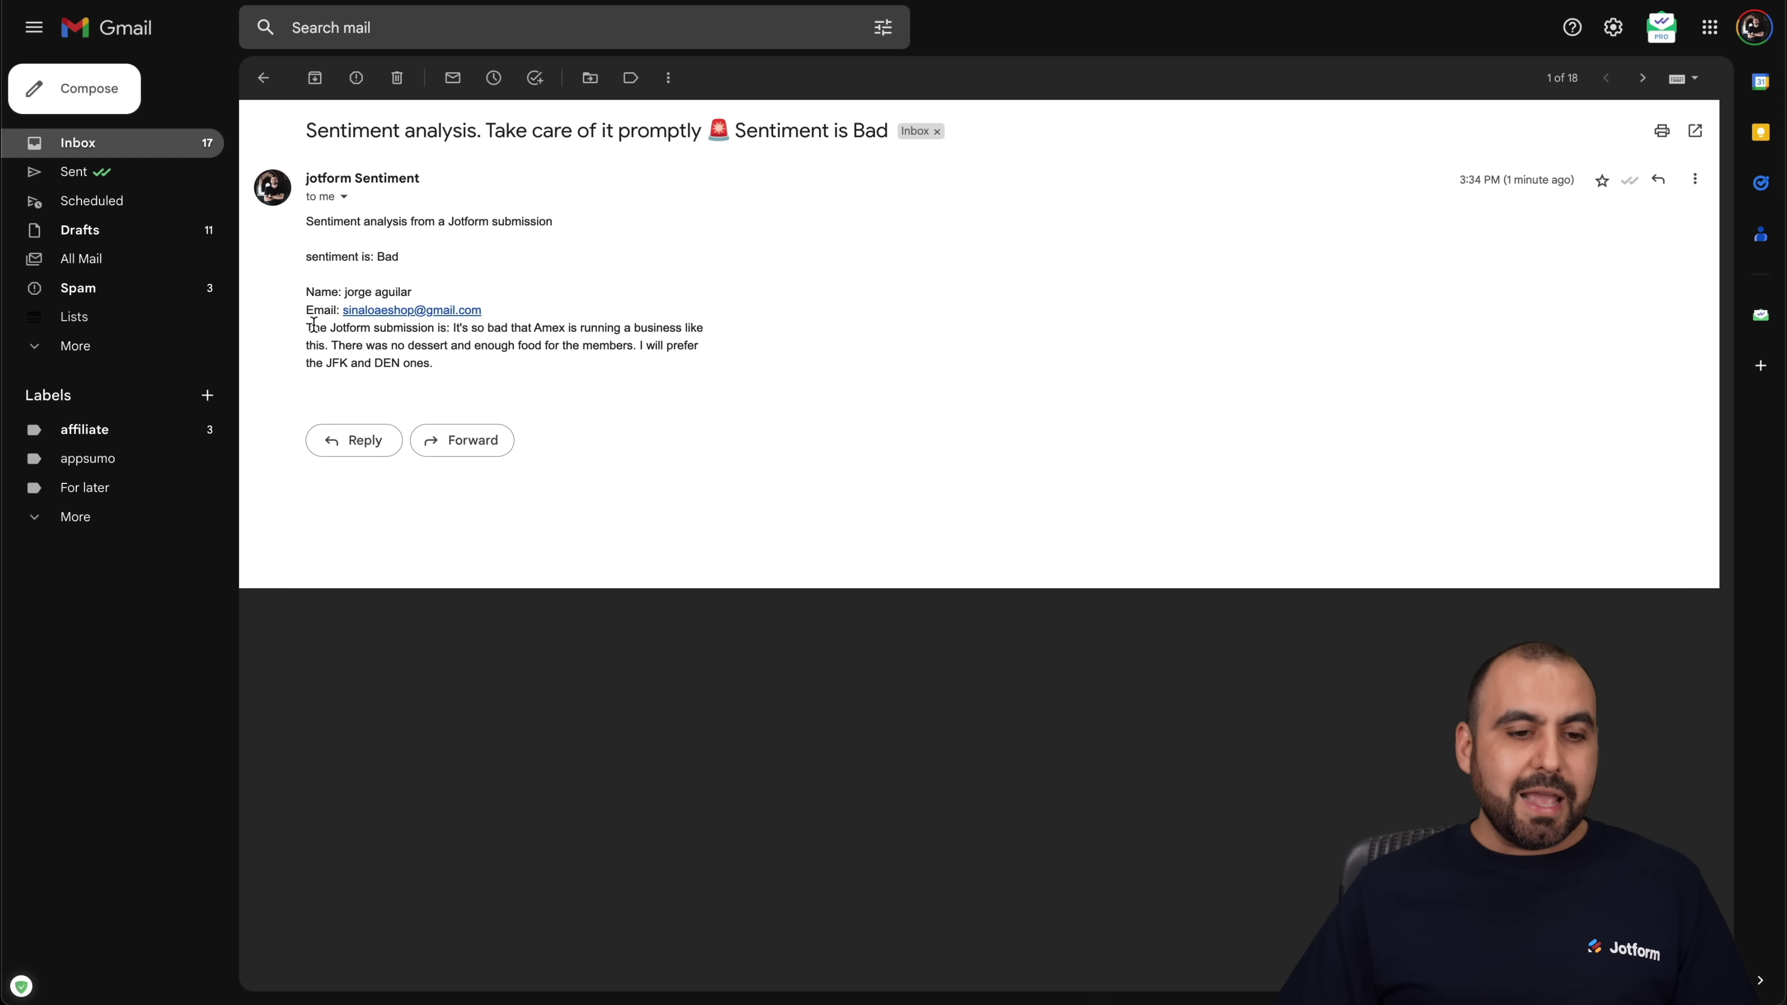
drag(308, 325, 471, 376)
click(461, 328)
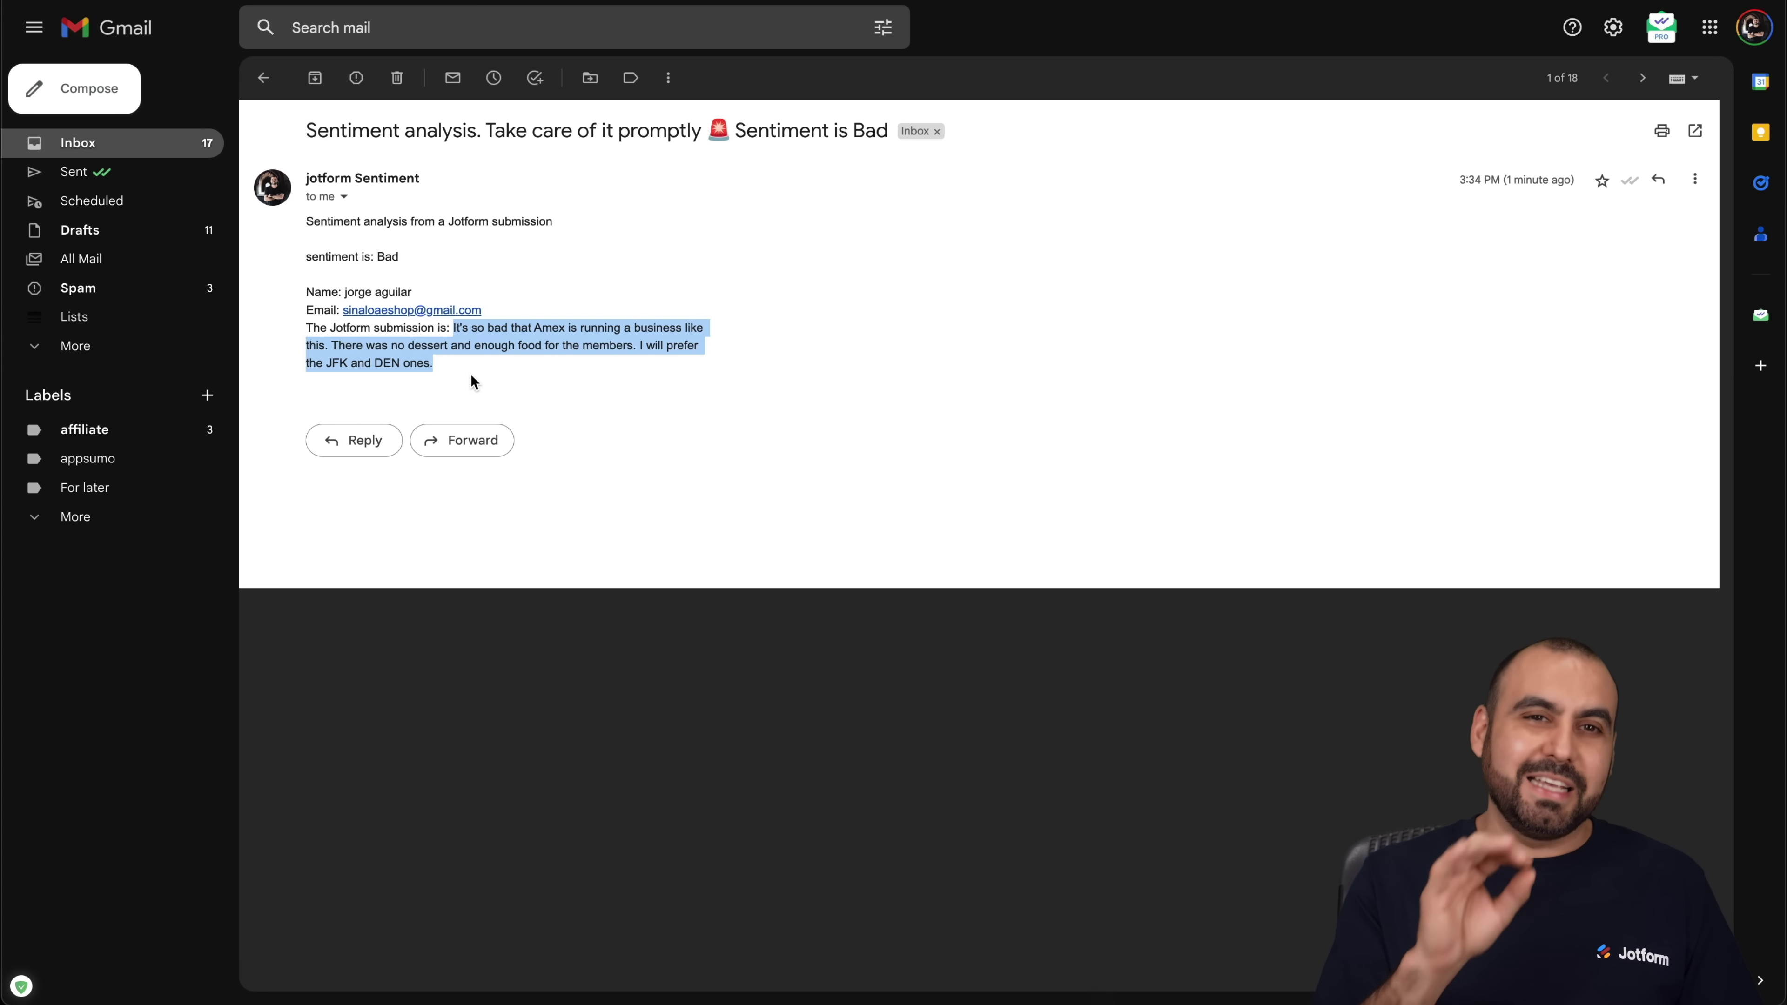
click(472, 377)
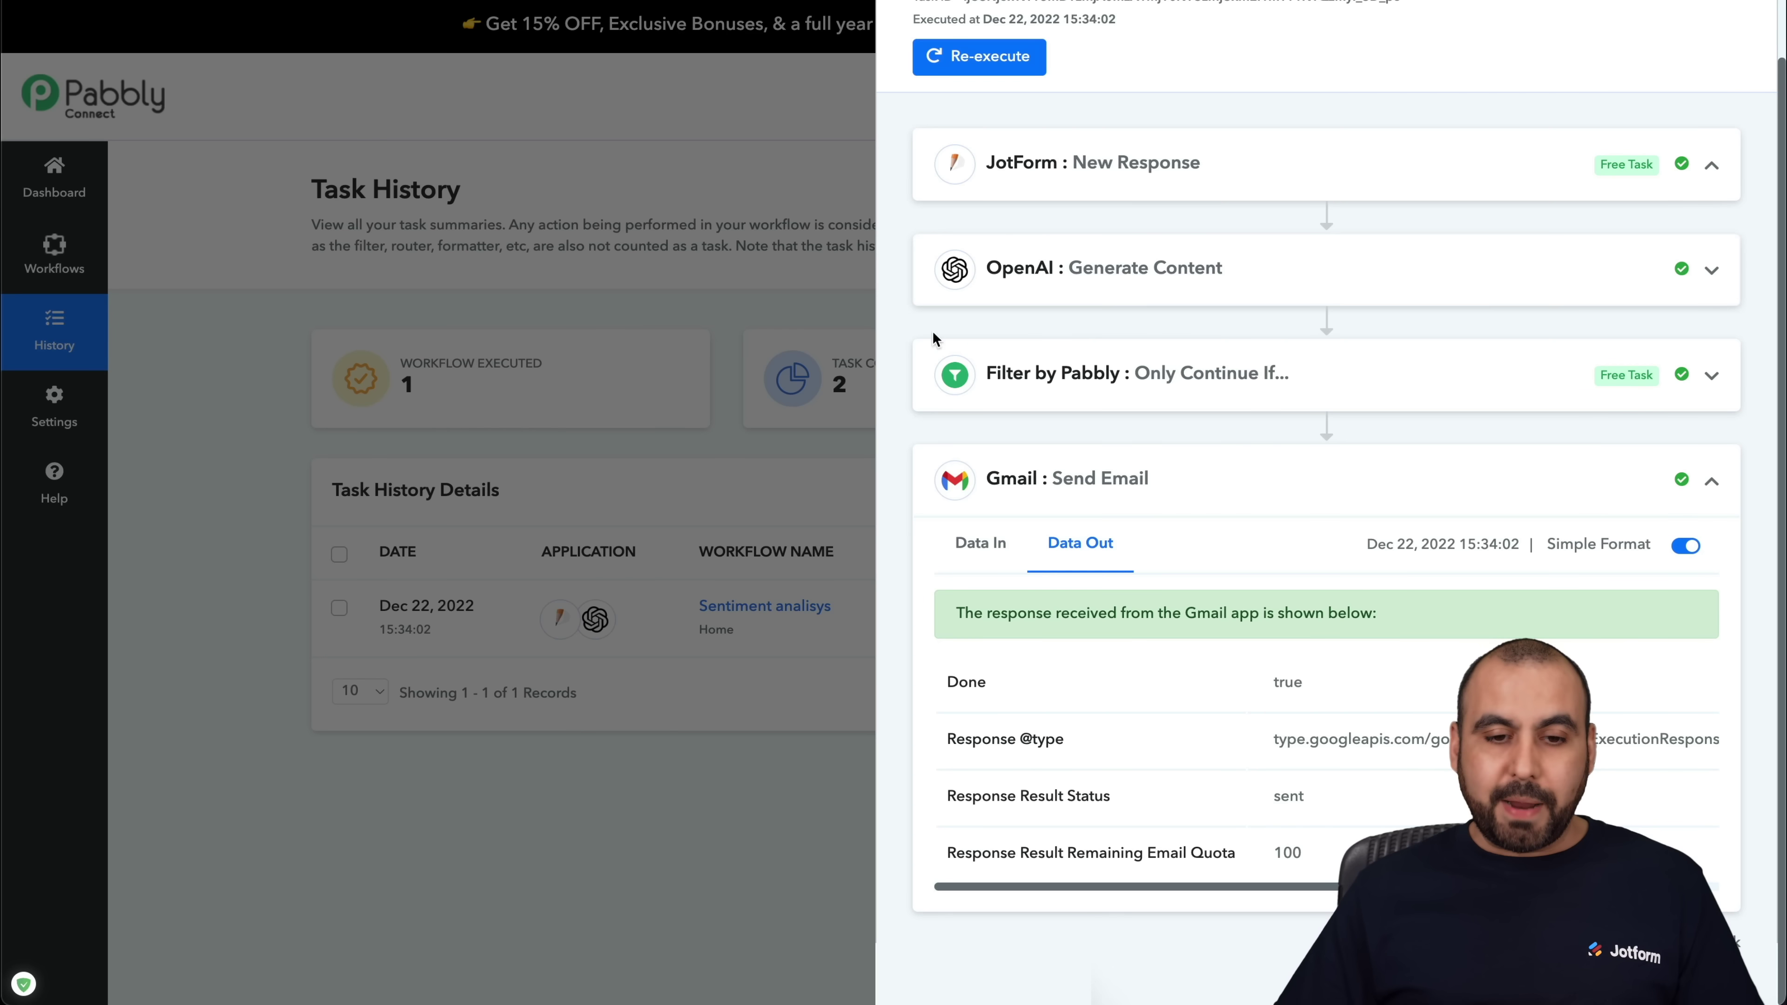
click(688, 323)
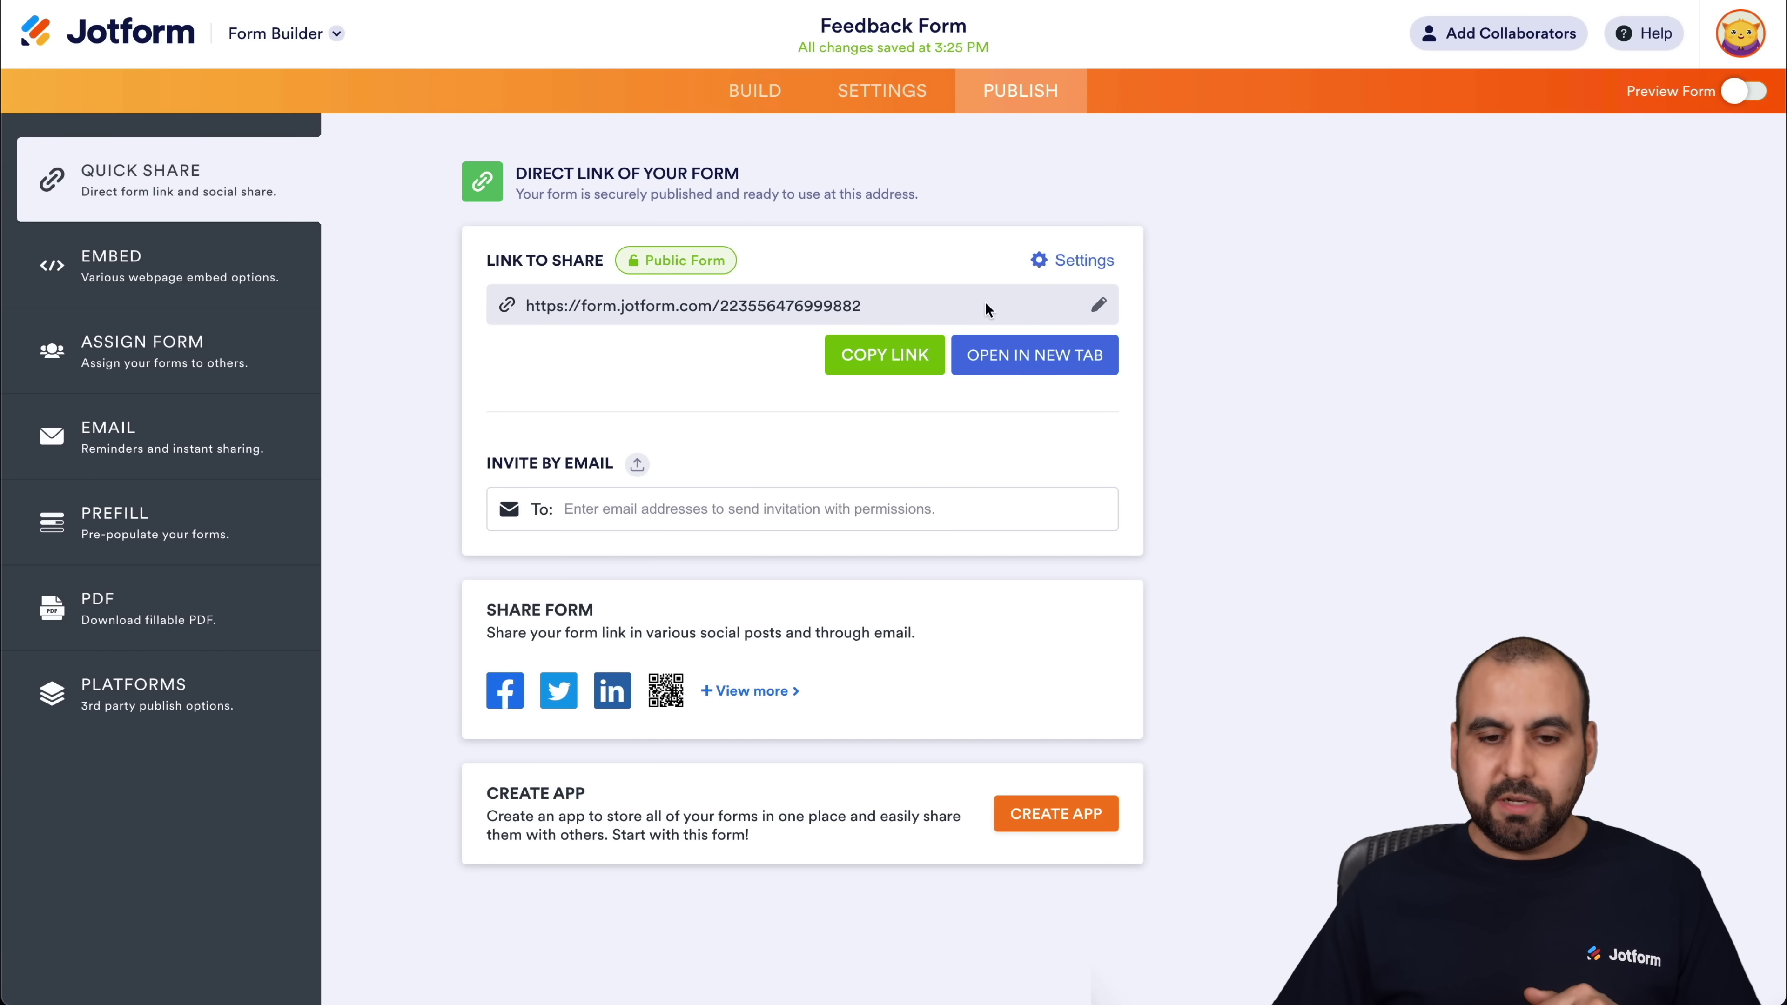
Open the published Feedback Form in a new tab and choose Suggestions.
click(1010, 360)
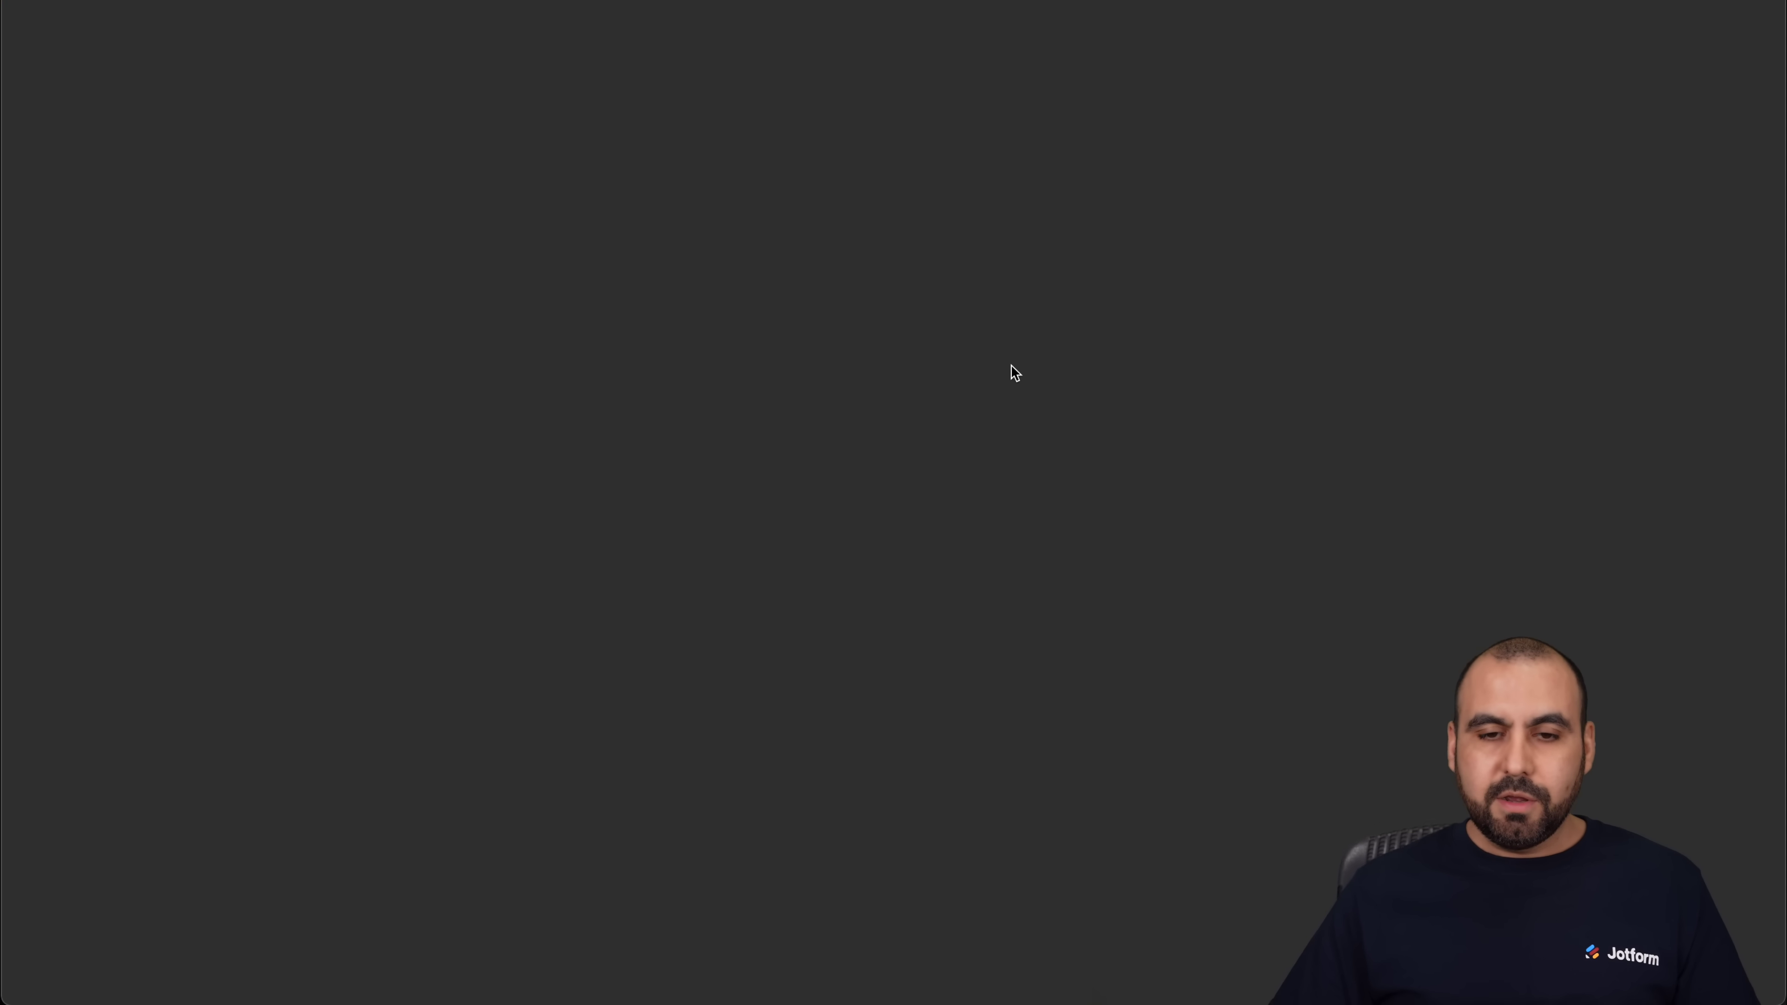
click(829, 321)
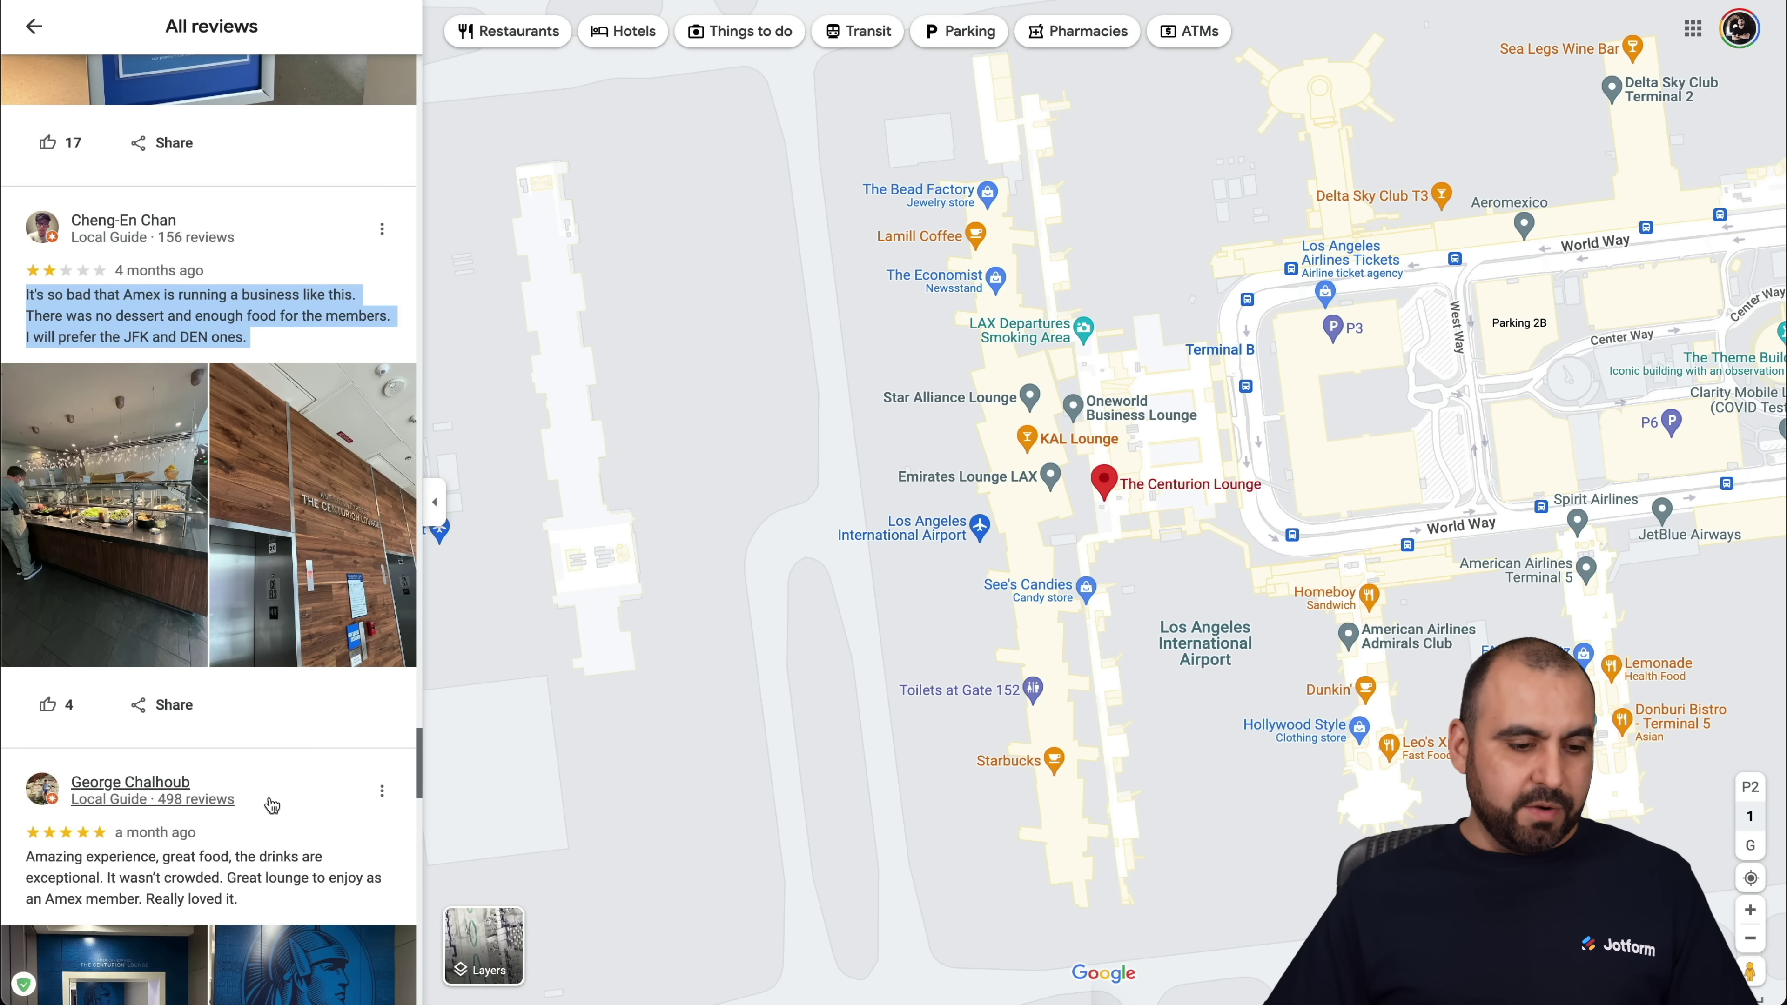
scroll(267, 802, down, 5)
Copy the five-star Google Maps review into the form's Describe Your Feedback box.
triple_click(204, 477)
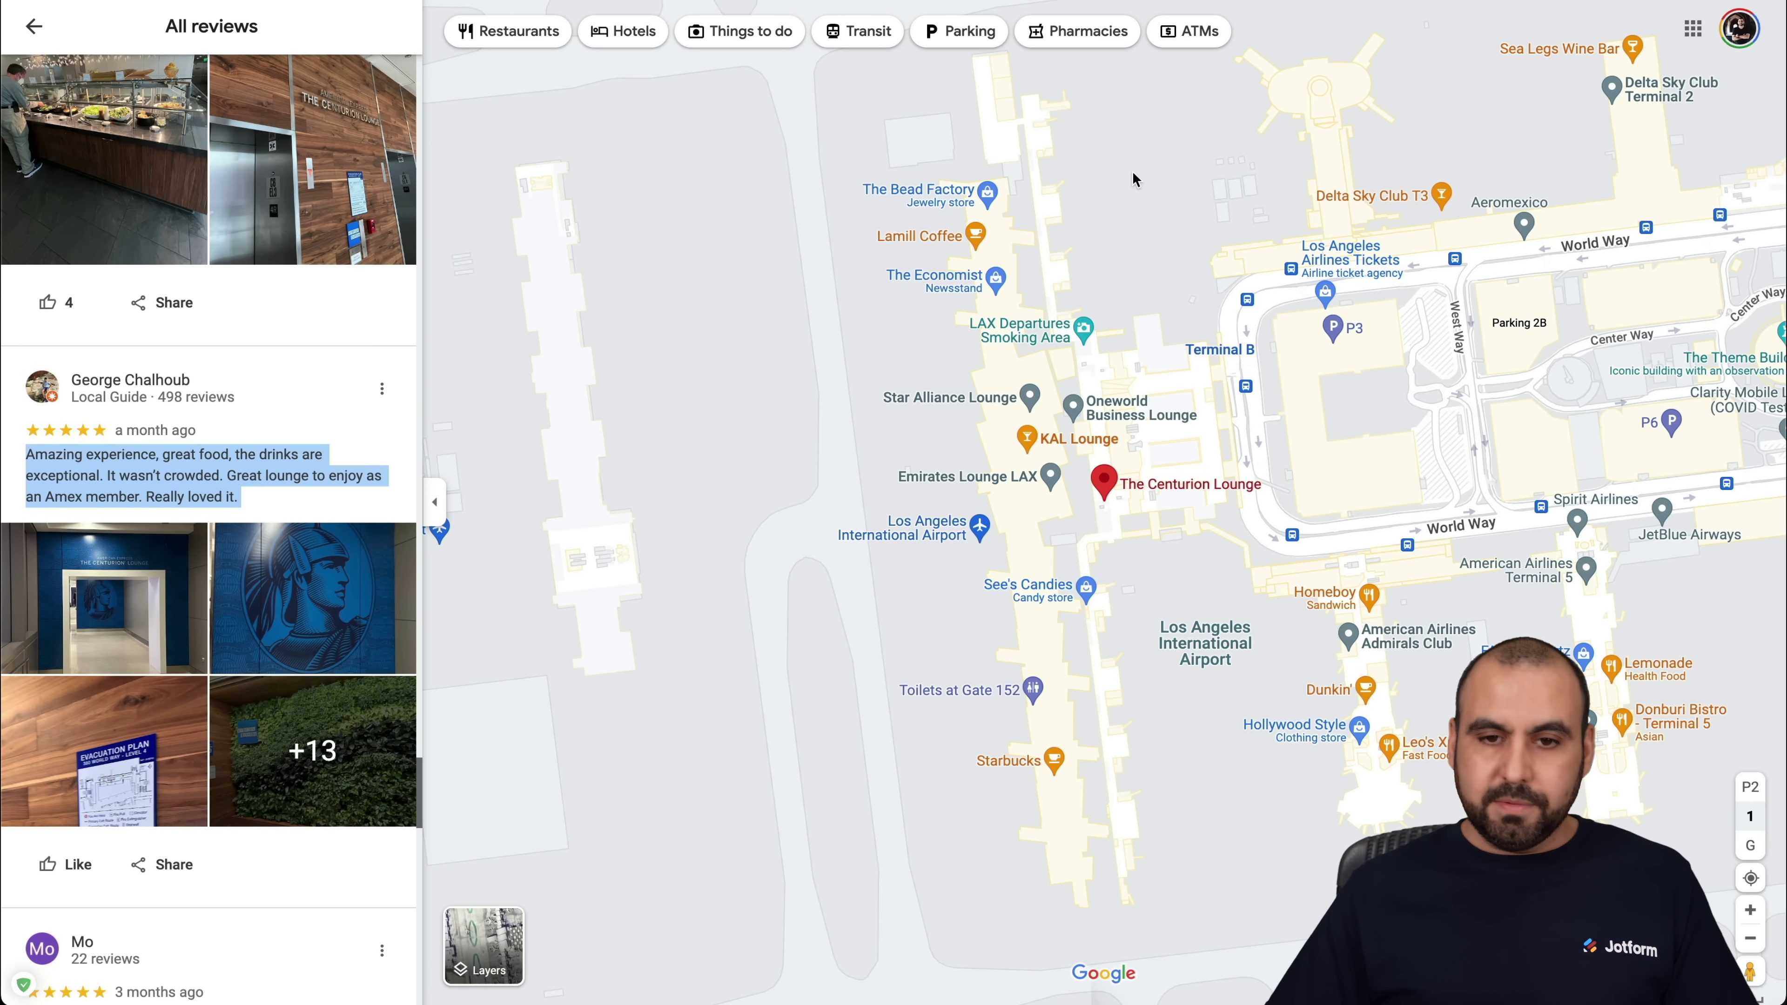
key(ctrl+c)
key(alt+Tab)
click(750, 506)
key(ctrl+v)
Fill in the submitter's first and last name fields.
click(685, 685)
click(1066, 684)
text(a)
key(Tab)
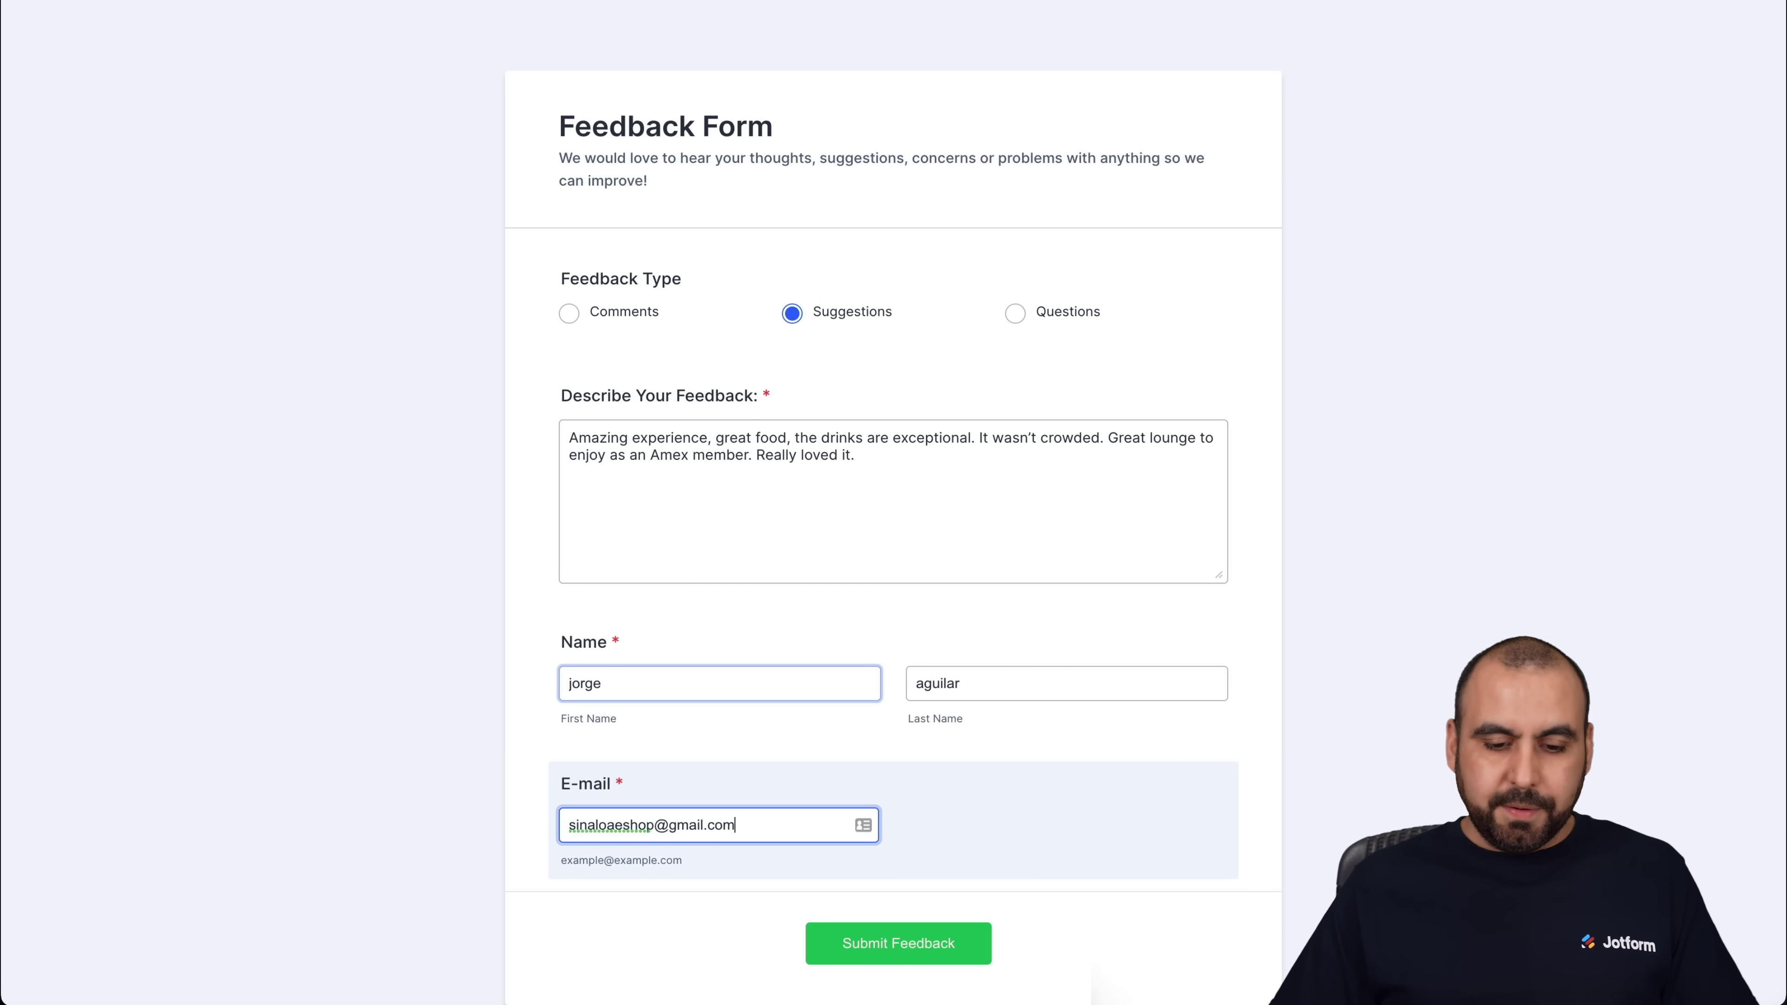
Enter the submitter's e-mail and submit the positive feedback.
click(864, 936)
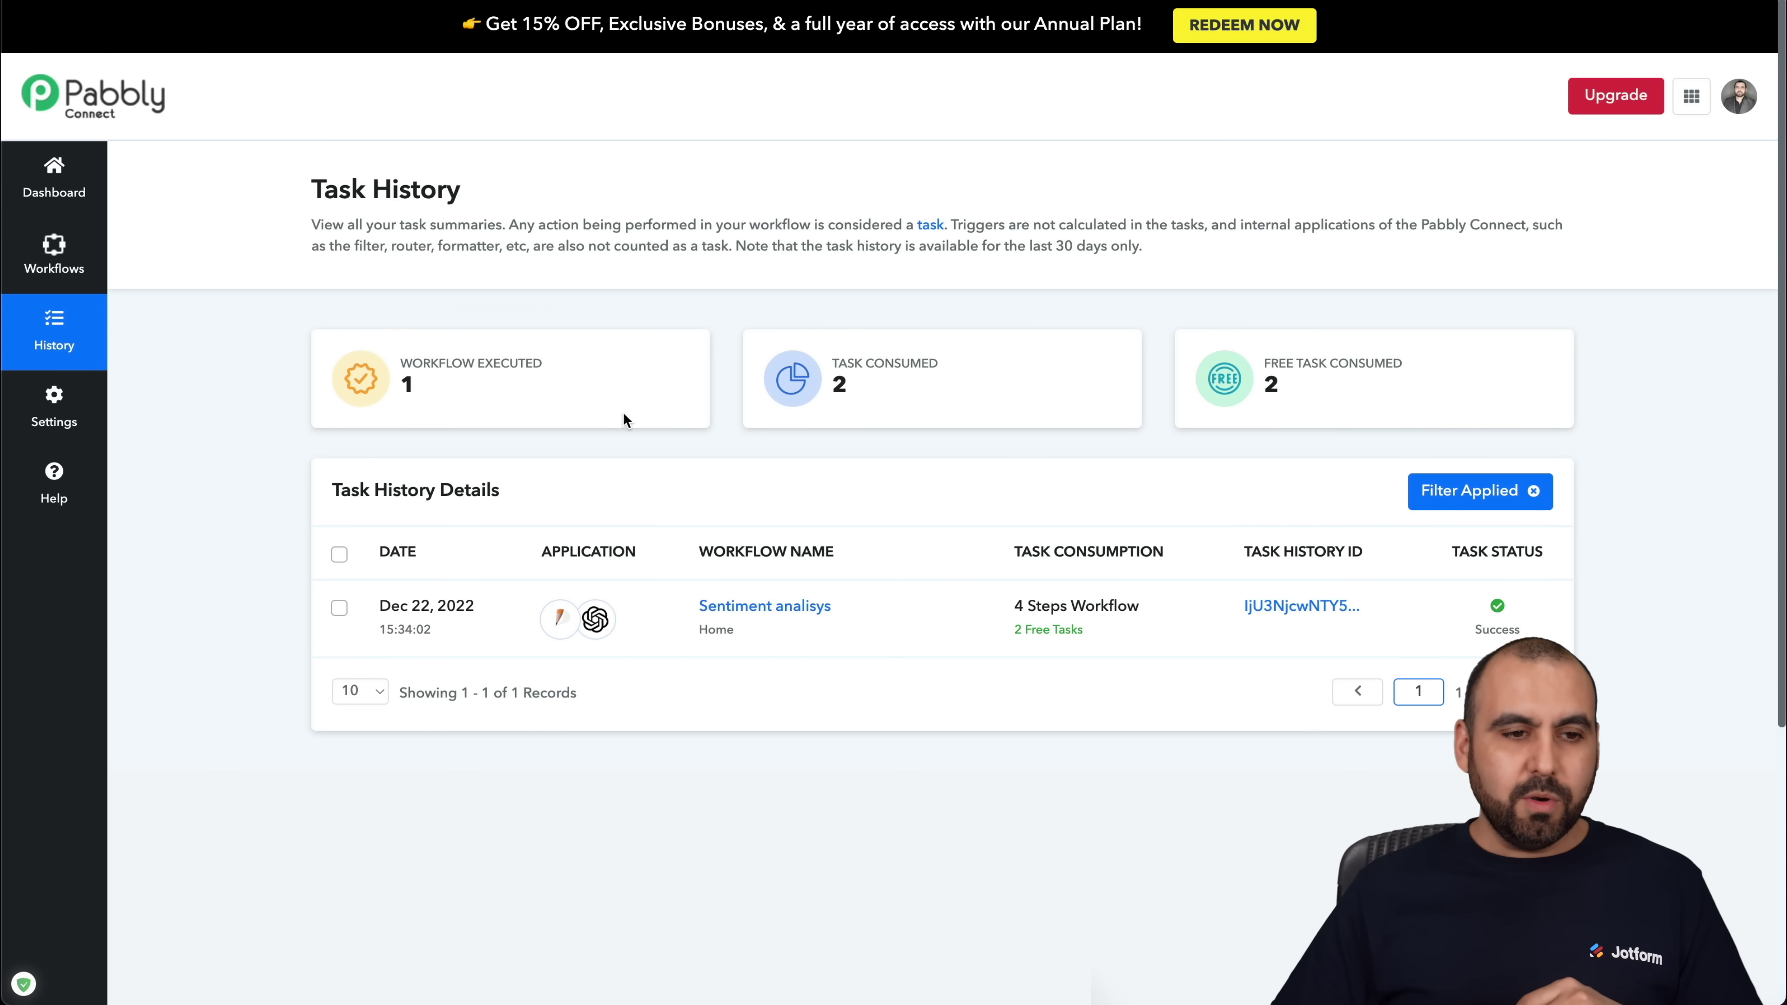
Reload Task History, open the newest run and confirm OpenAI returned Good.
key(super+r)
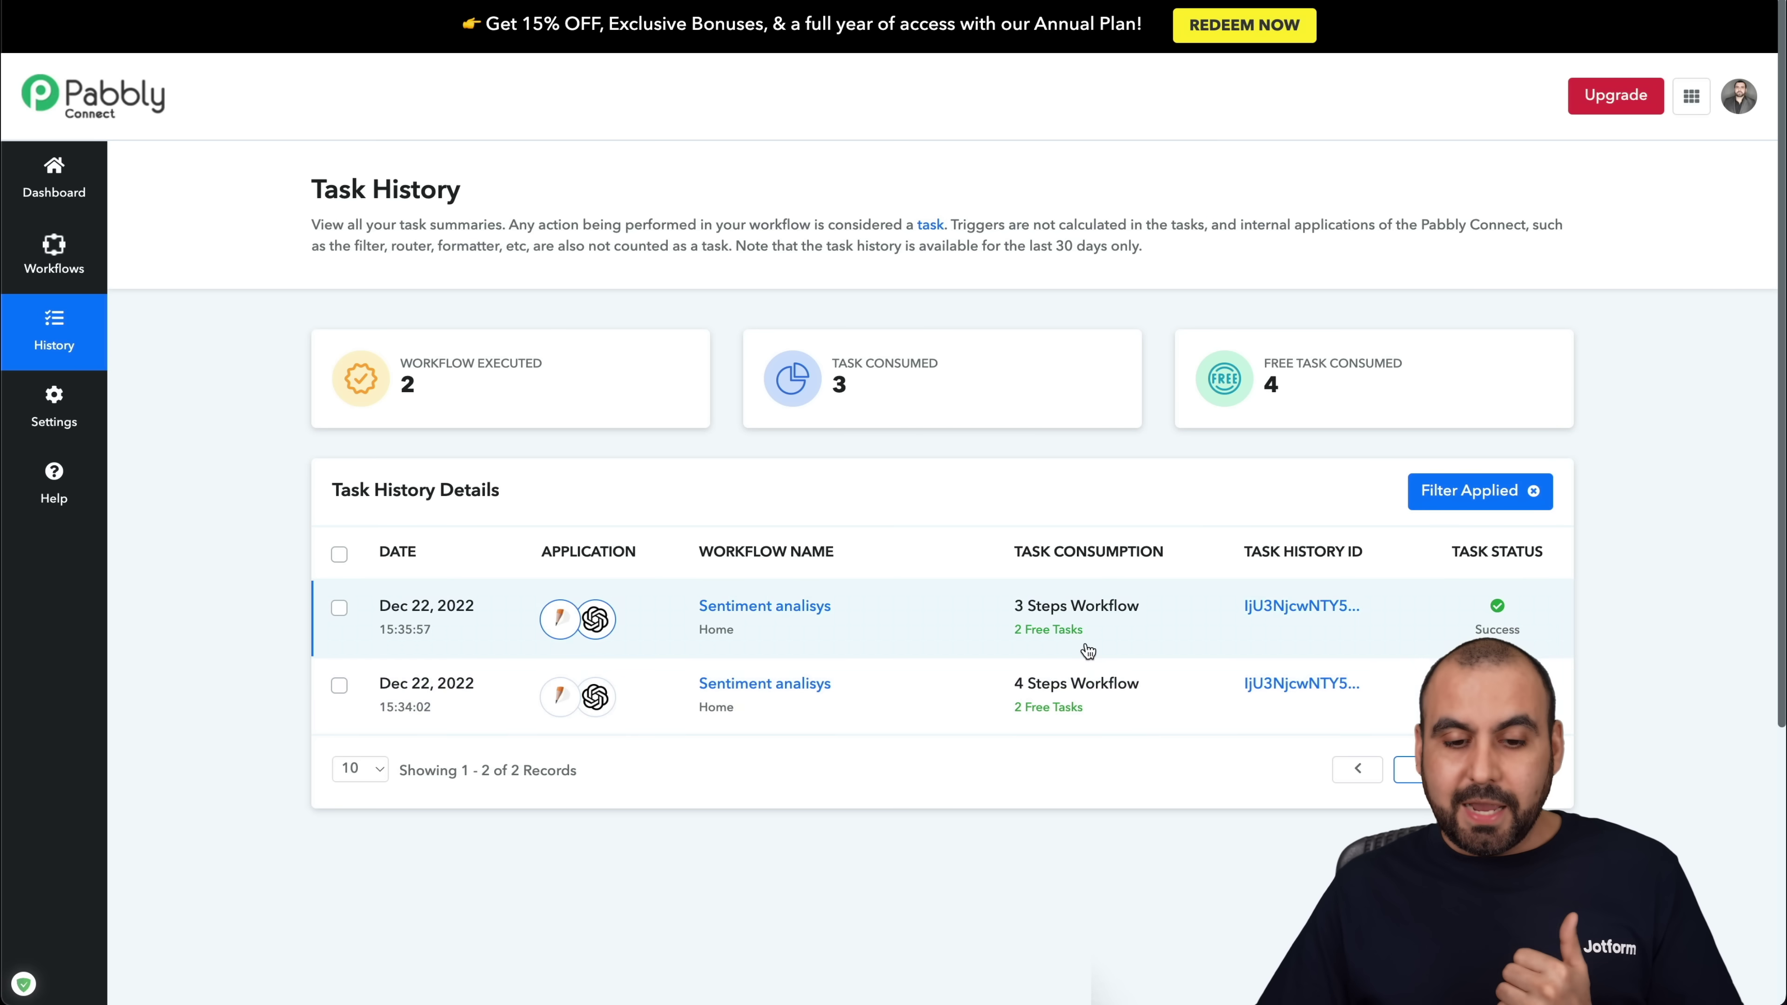
click(1297, 606)
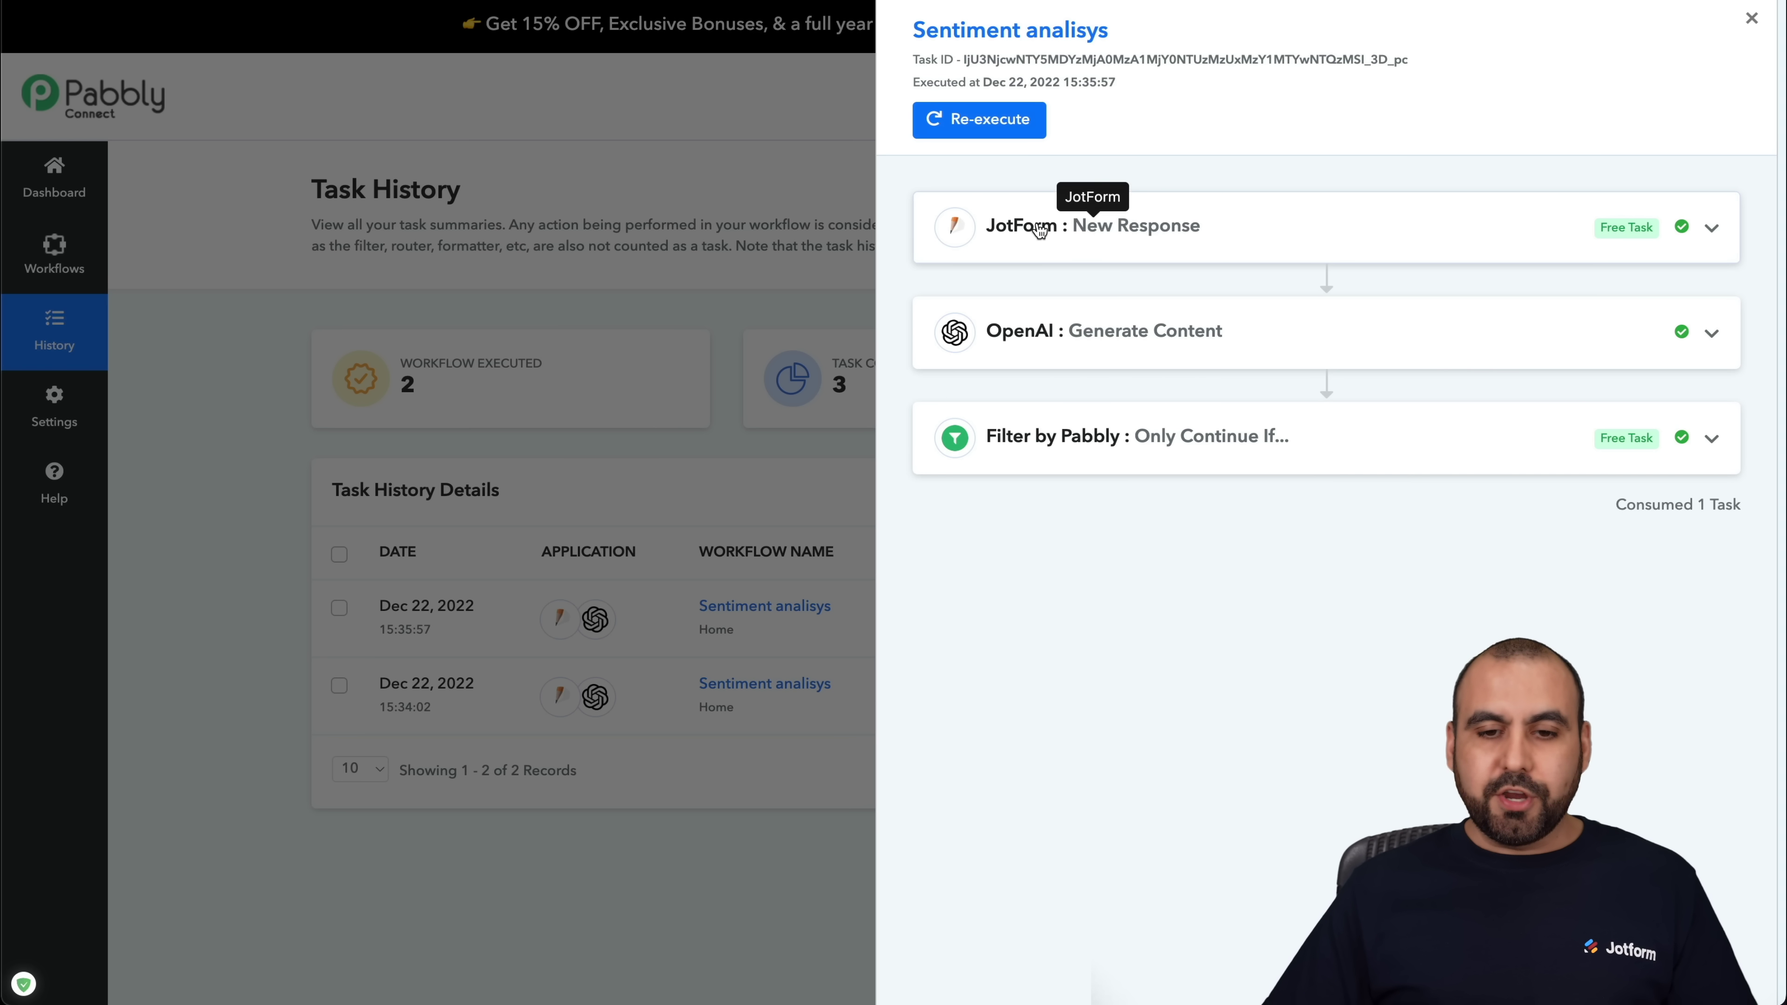
click(1208, 335)
scroll(1195, 530, down, 3)
drag(1256, 579, 1314, 581)
click(1295, 173)
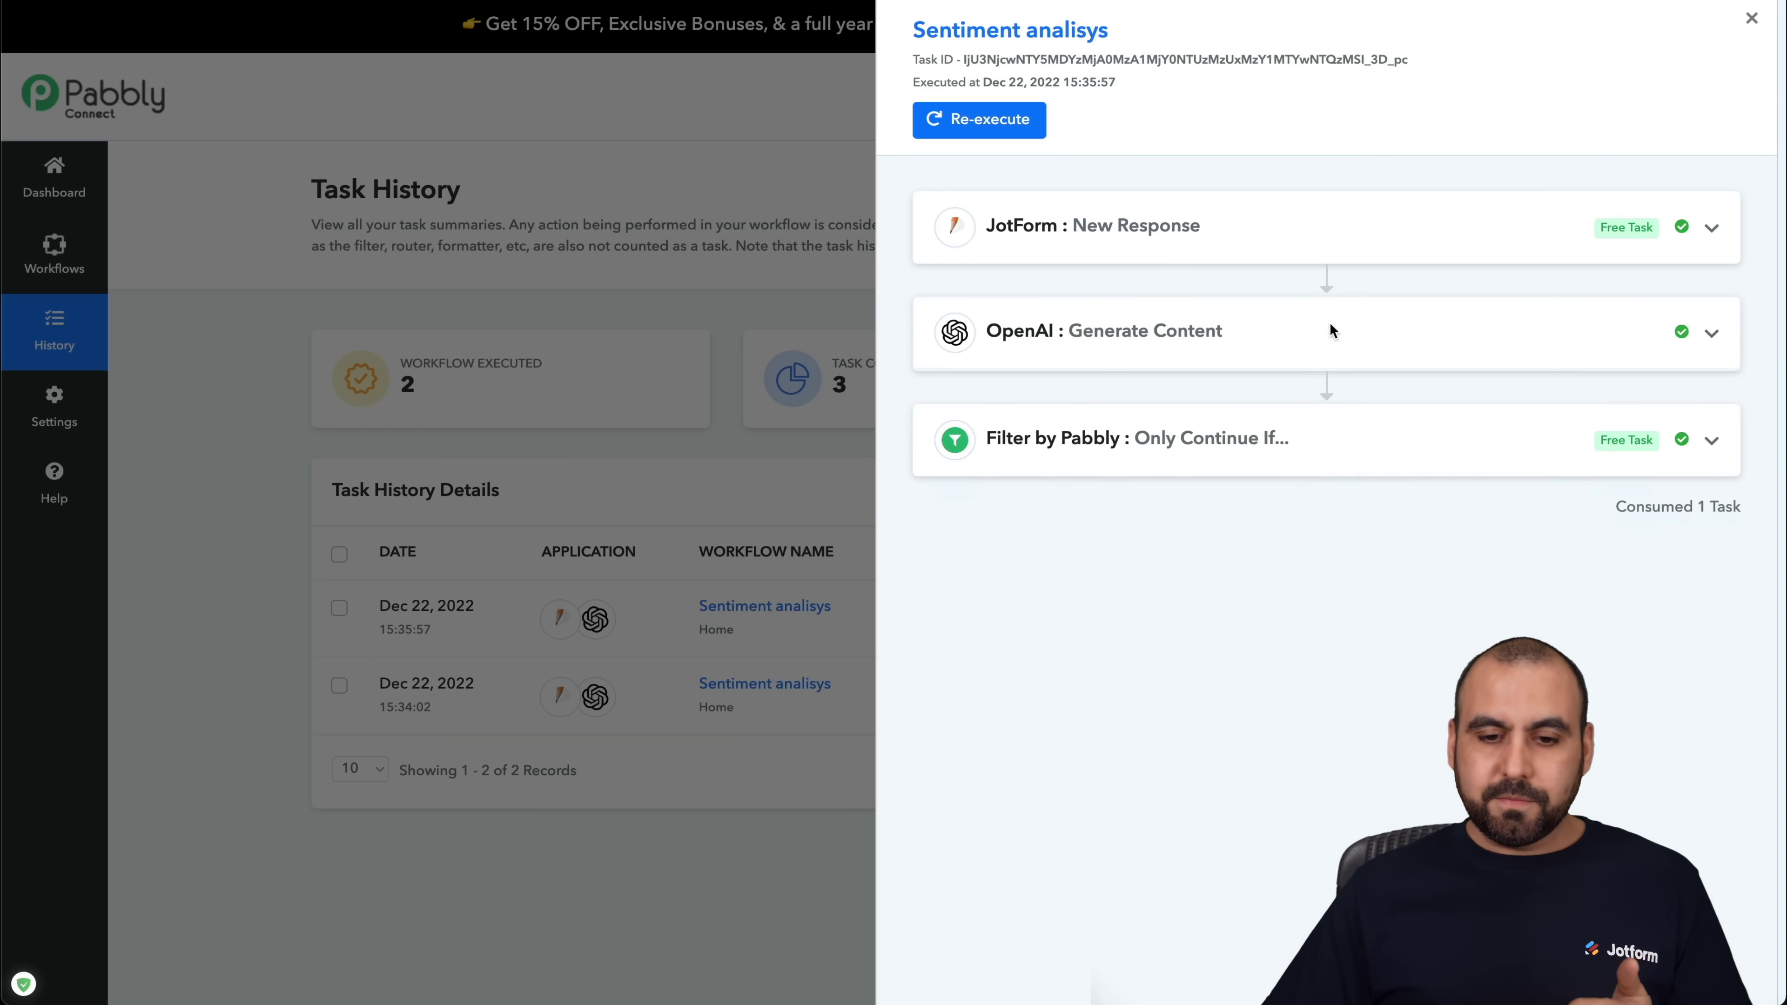
Check the filter stopped with Condition is false, then close the run details.
click(1247, 456)
drag(944, 696, 1347, 696)
click(1348, 696)
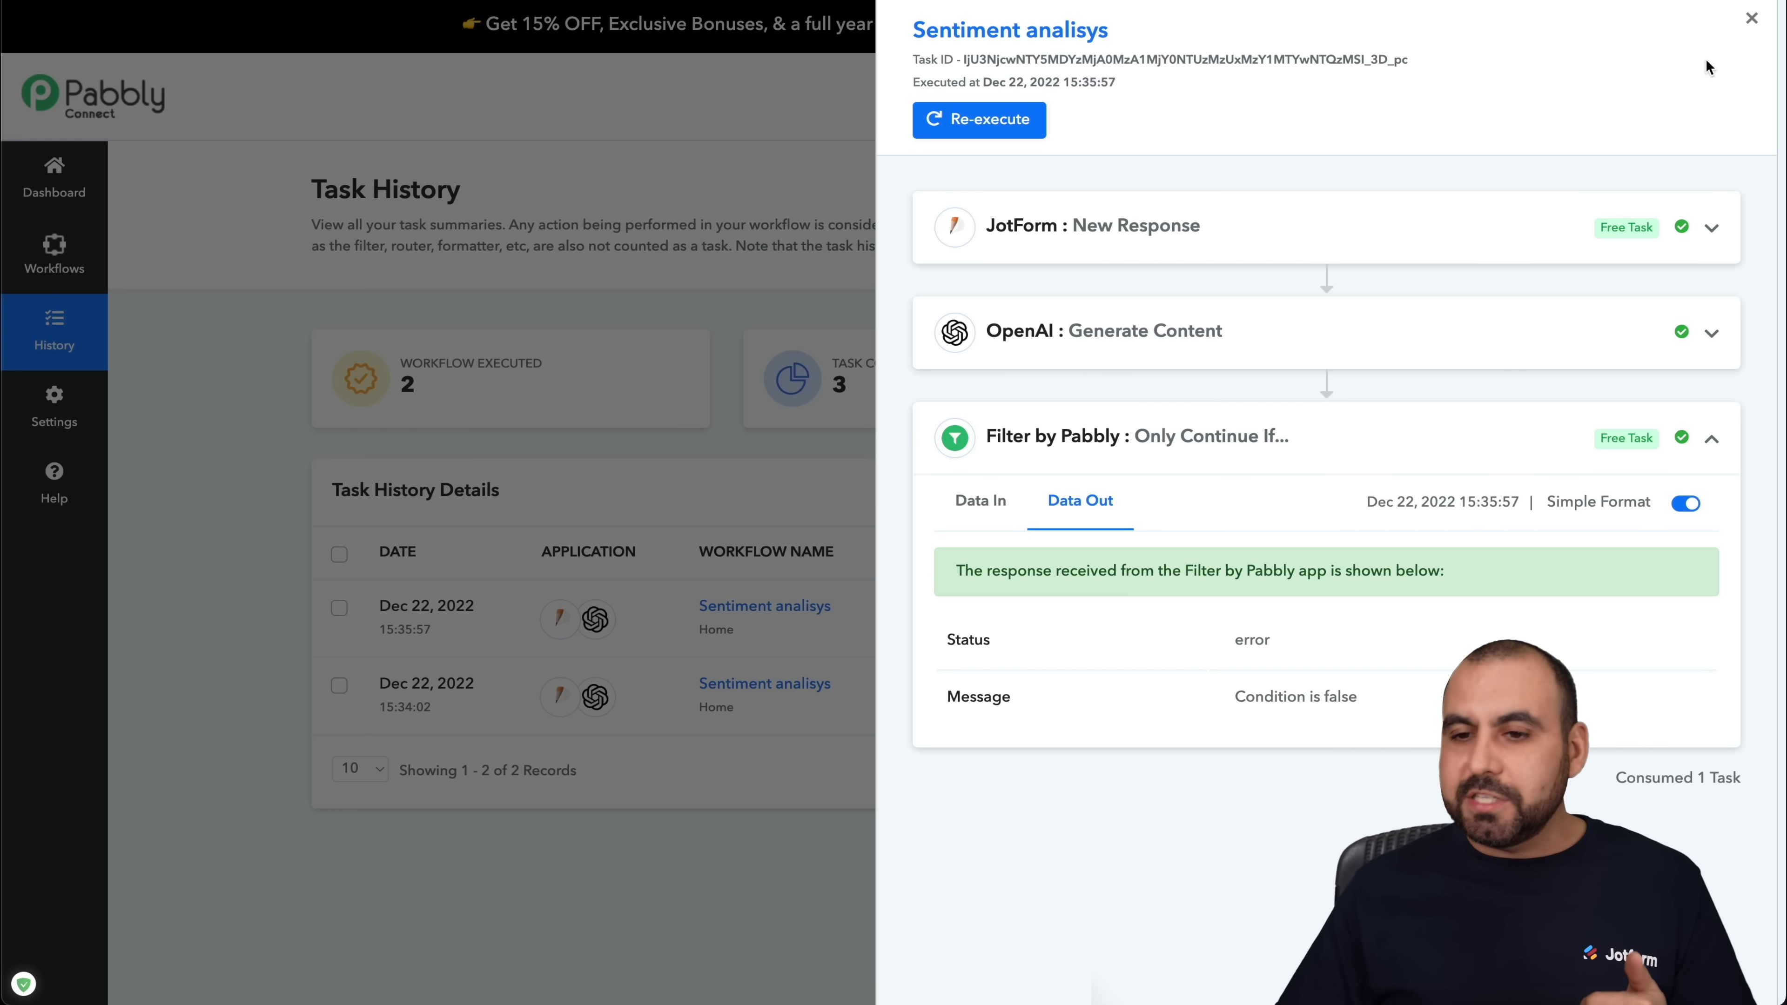
click(1751, 19)
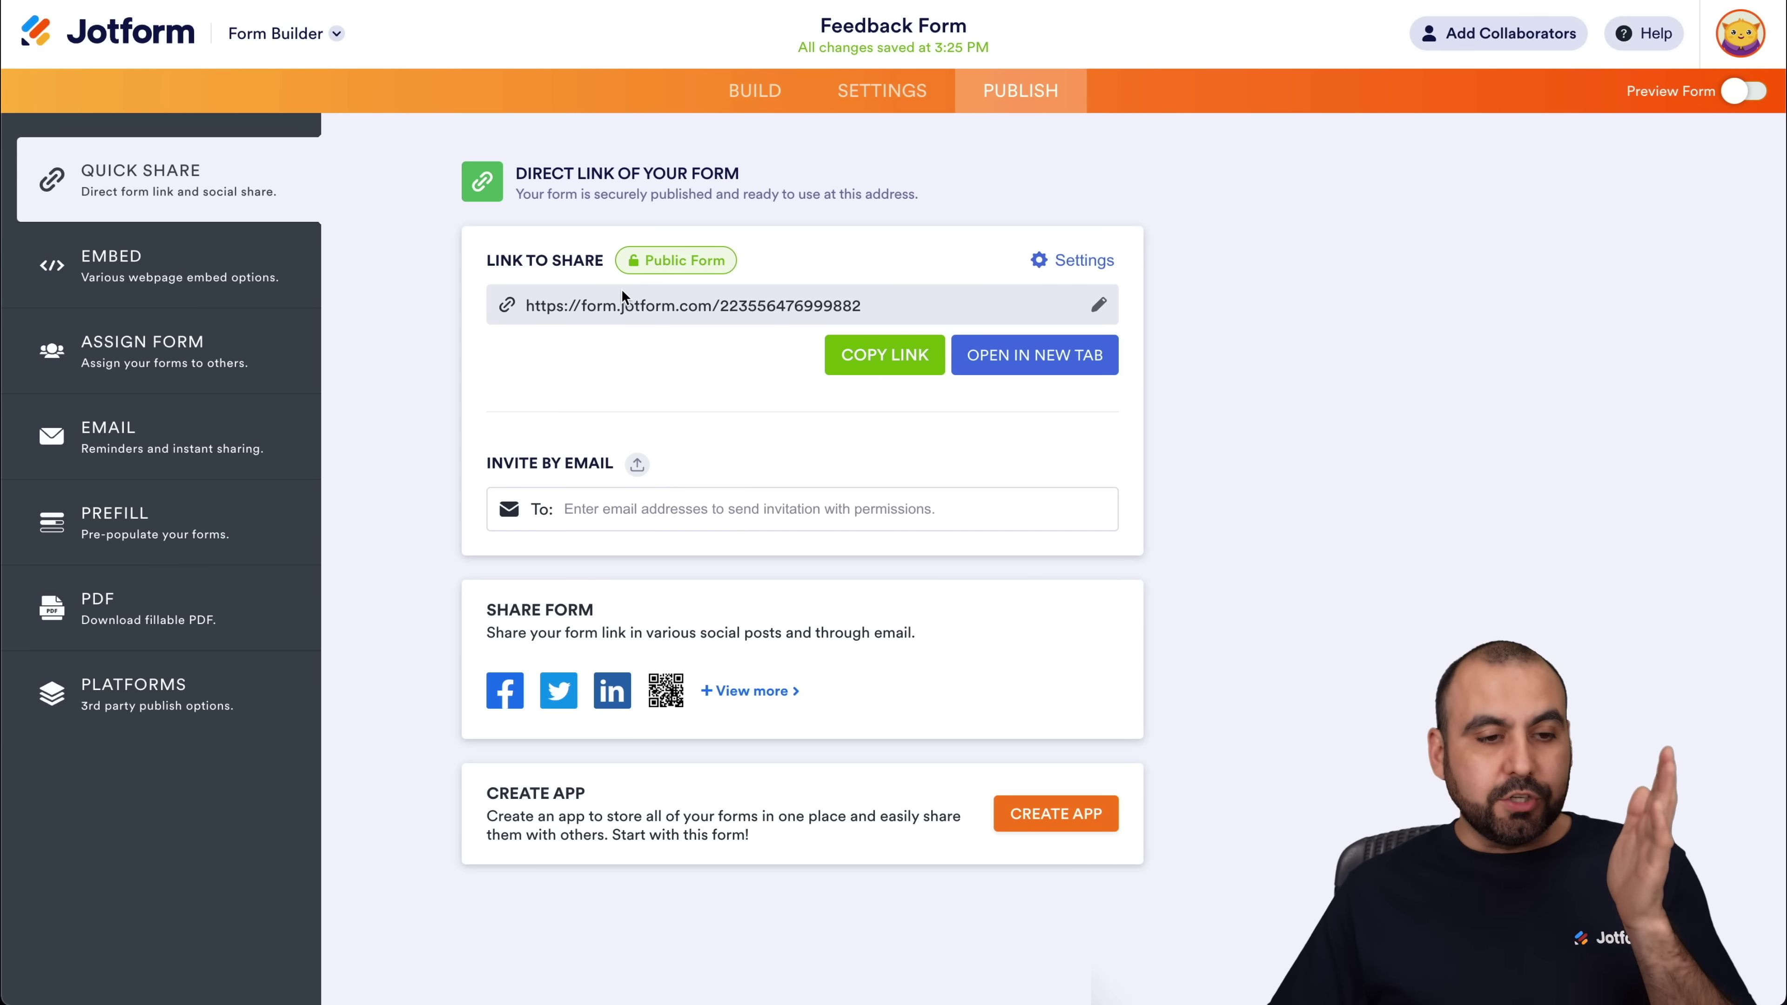
Switch the Jotform Feedback Form to its BUILD editor view.
click(754, 90)
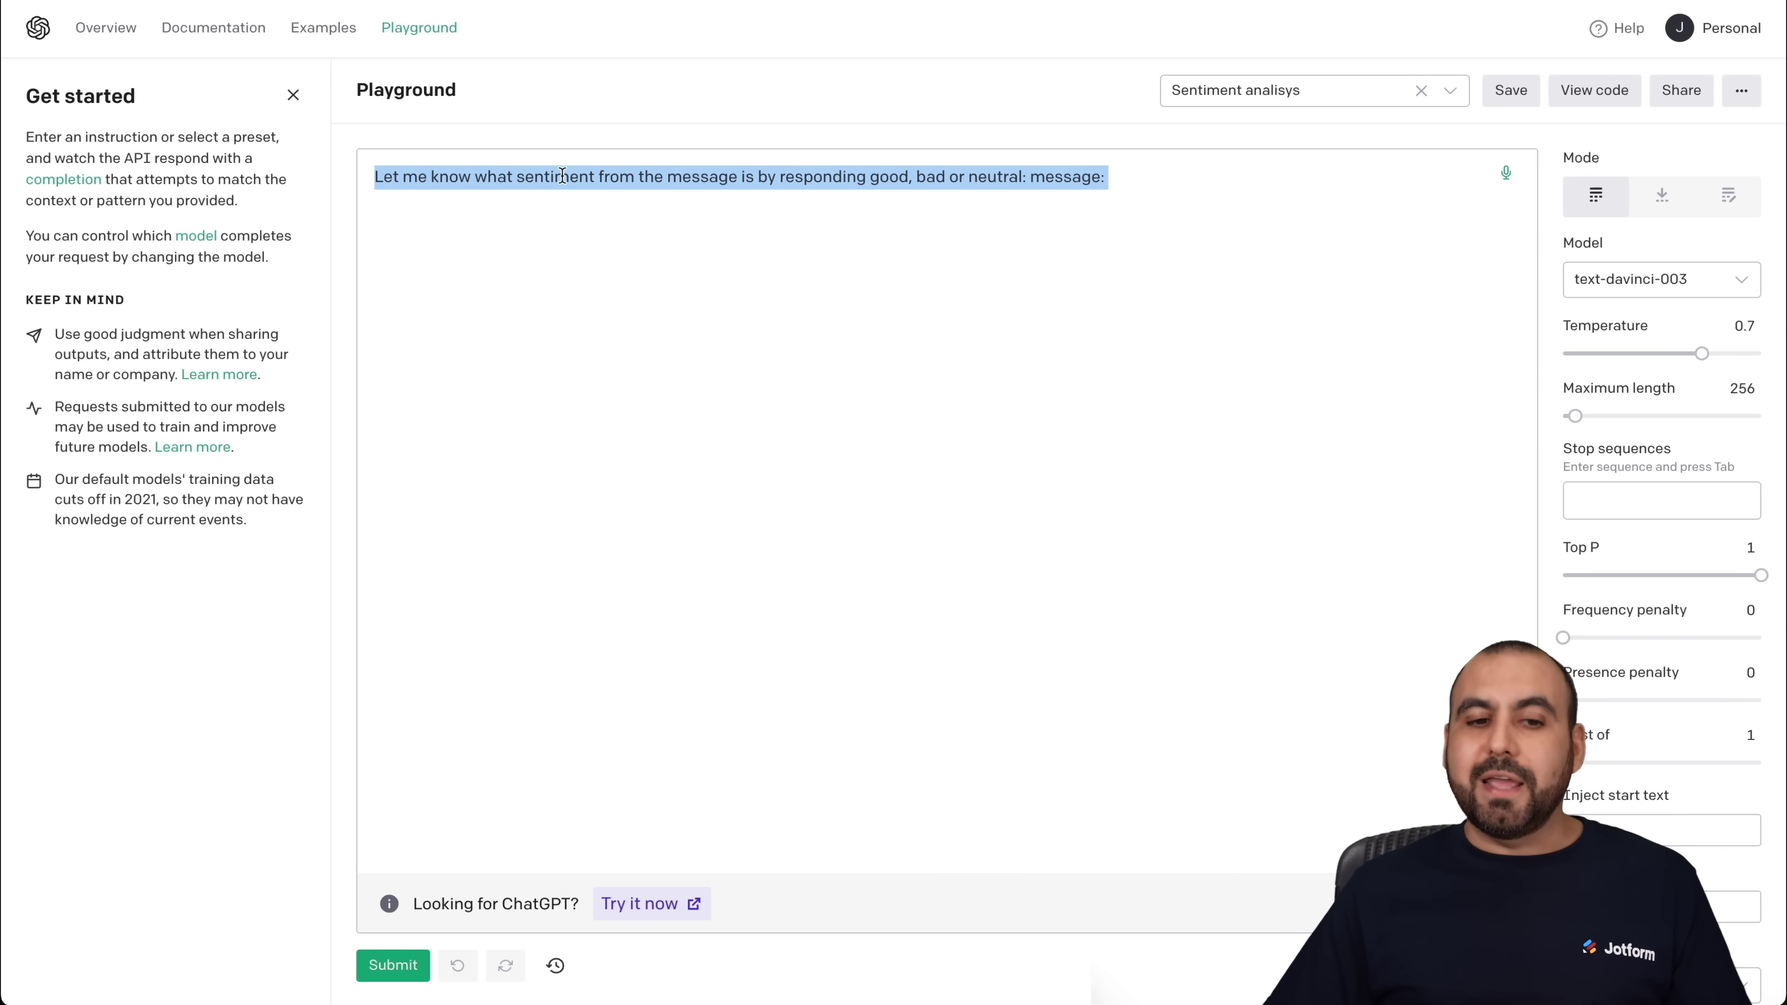
click(776, 220)
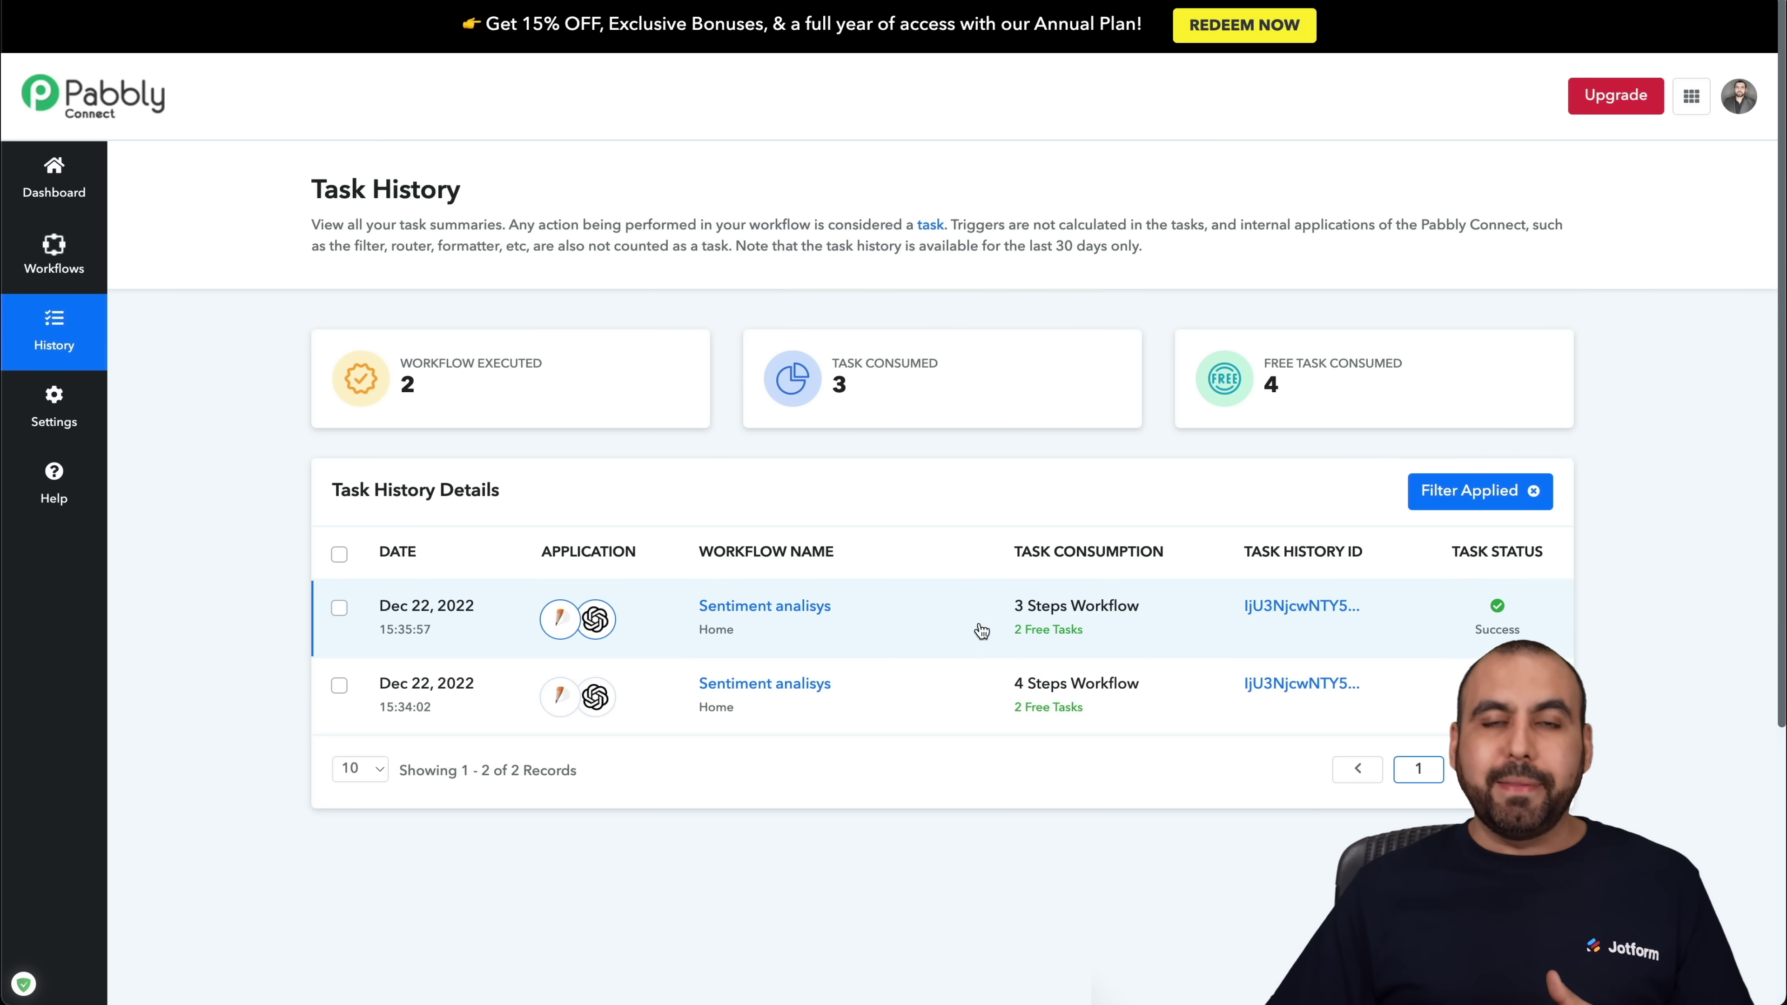
Open Sentiment analisys from Task History and scroll through its JotForm, OpenAI, filter and Gmail steps.
mouse_move(1047, 708)
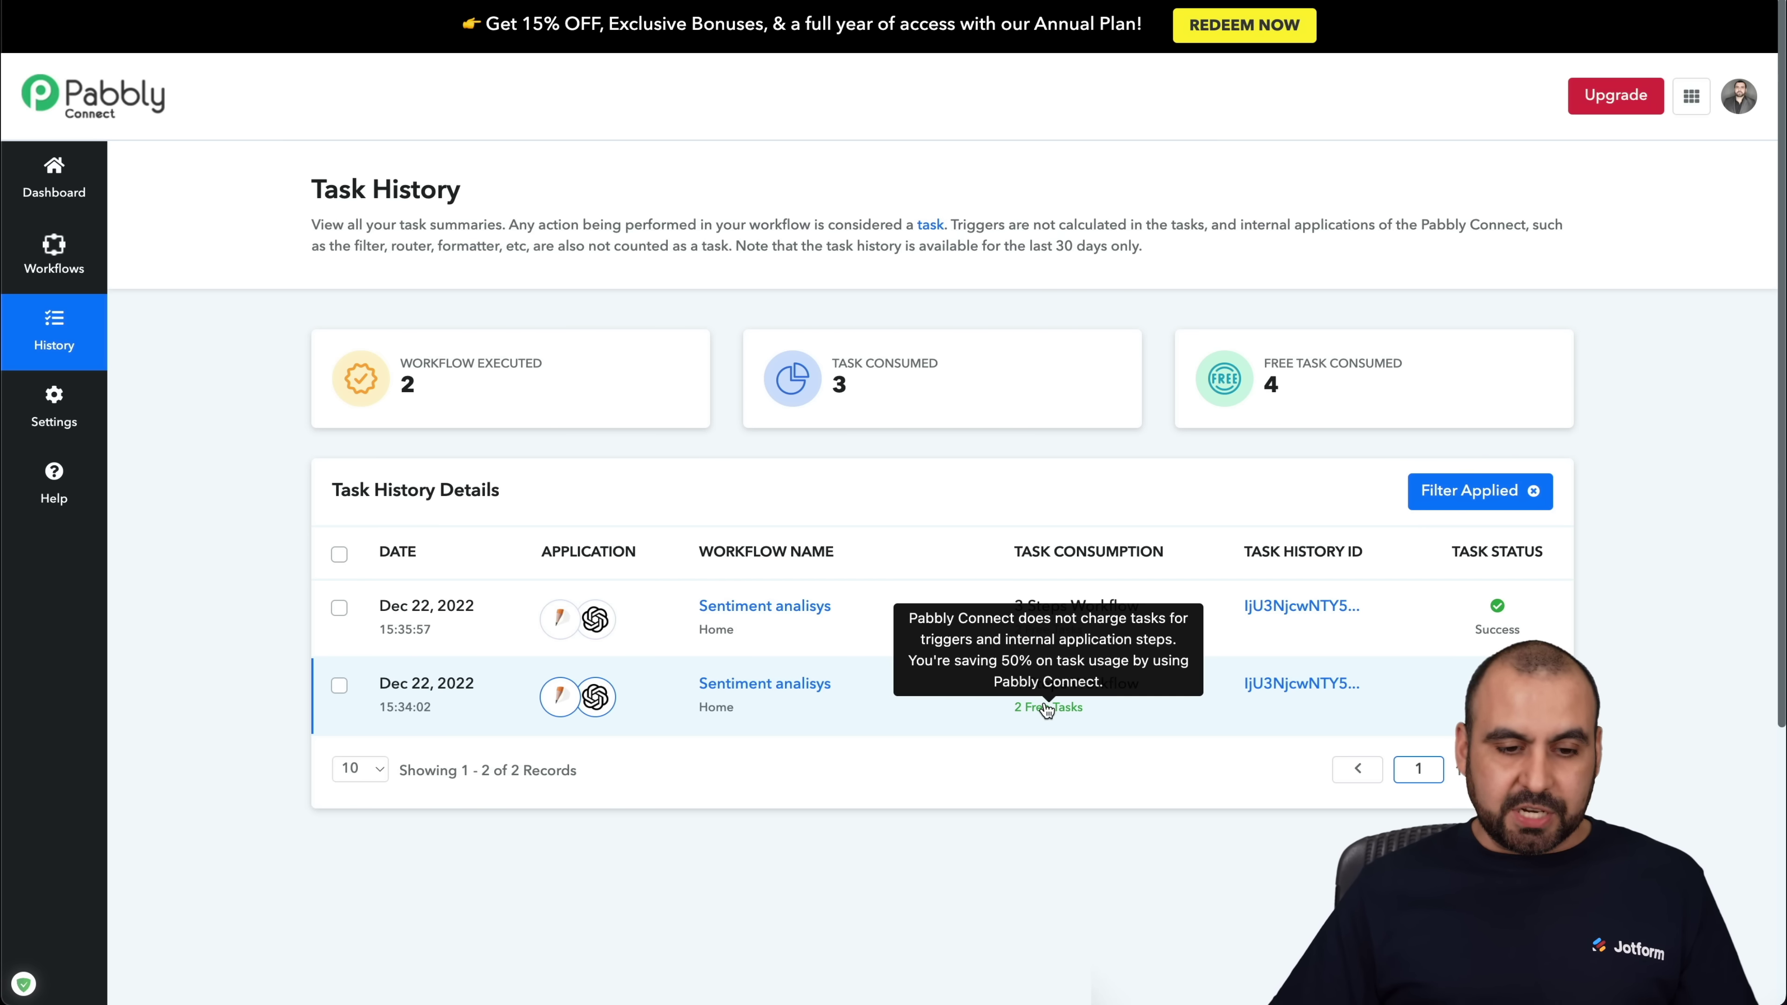
click(767, 607)
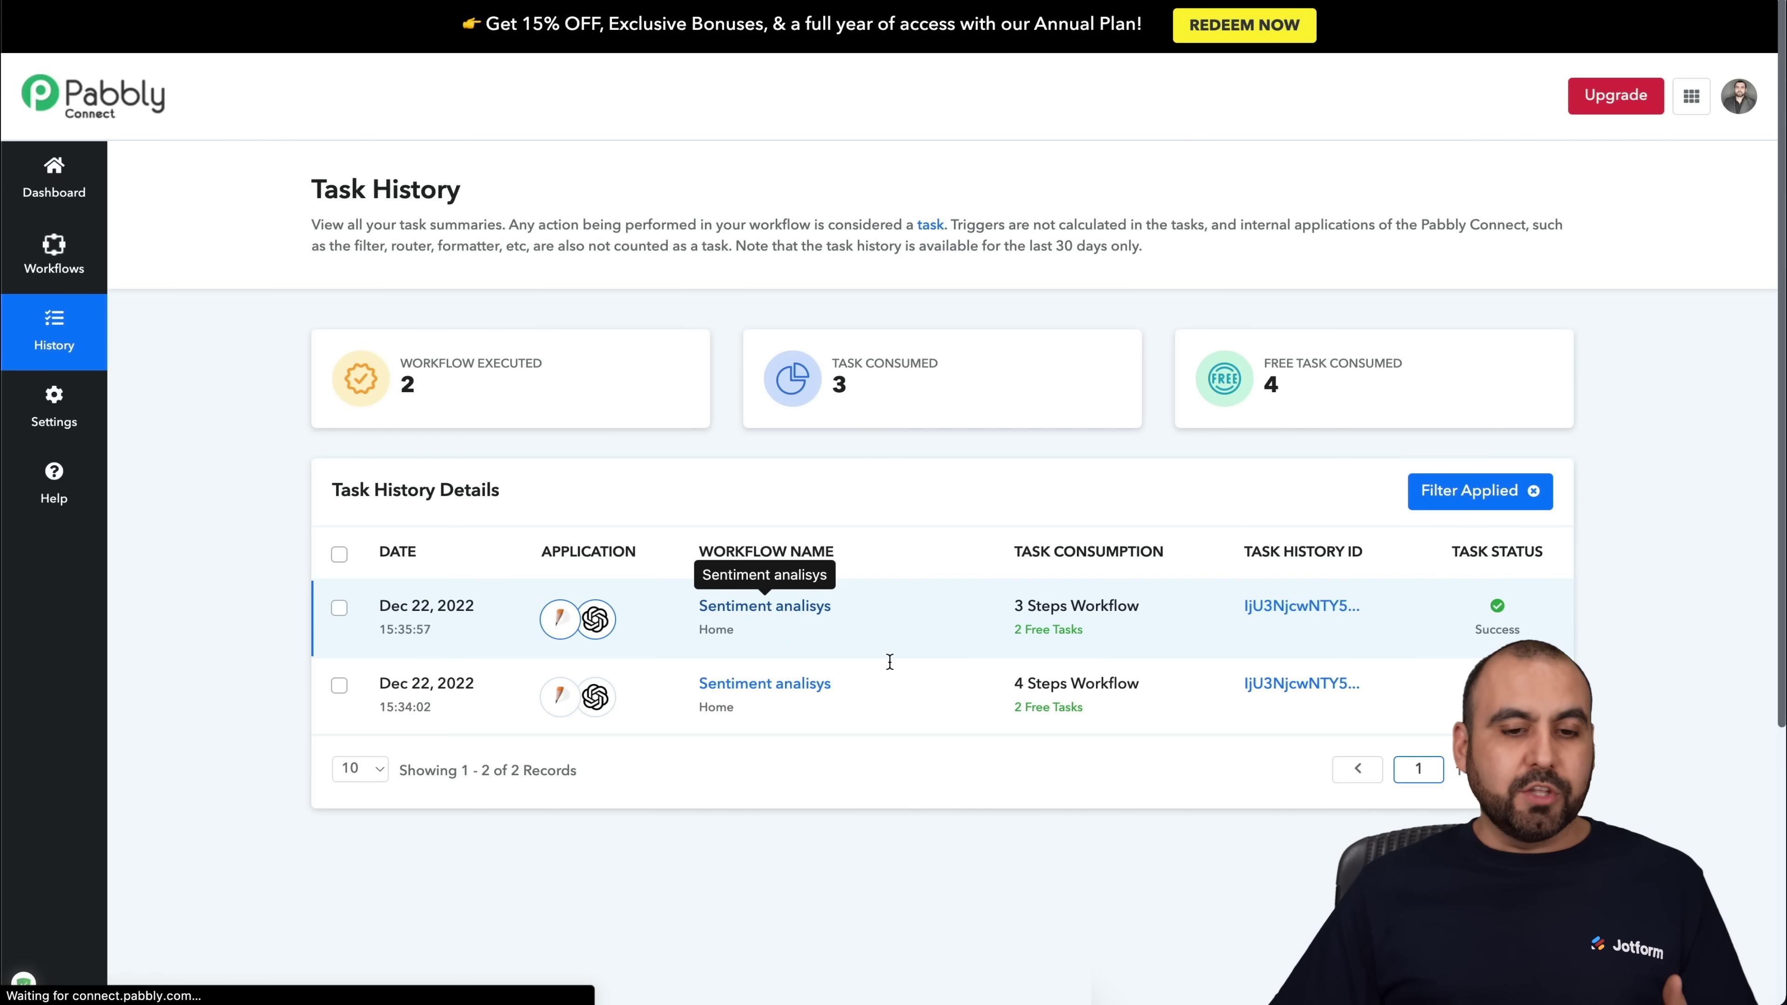
scroll(957, 825, down, 10)
scroll(958, 826, up, 2)
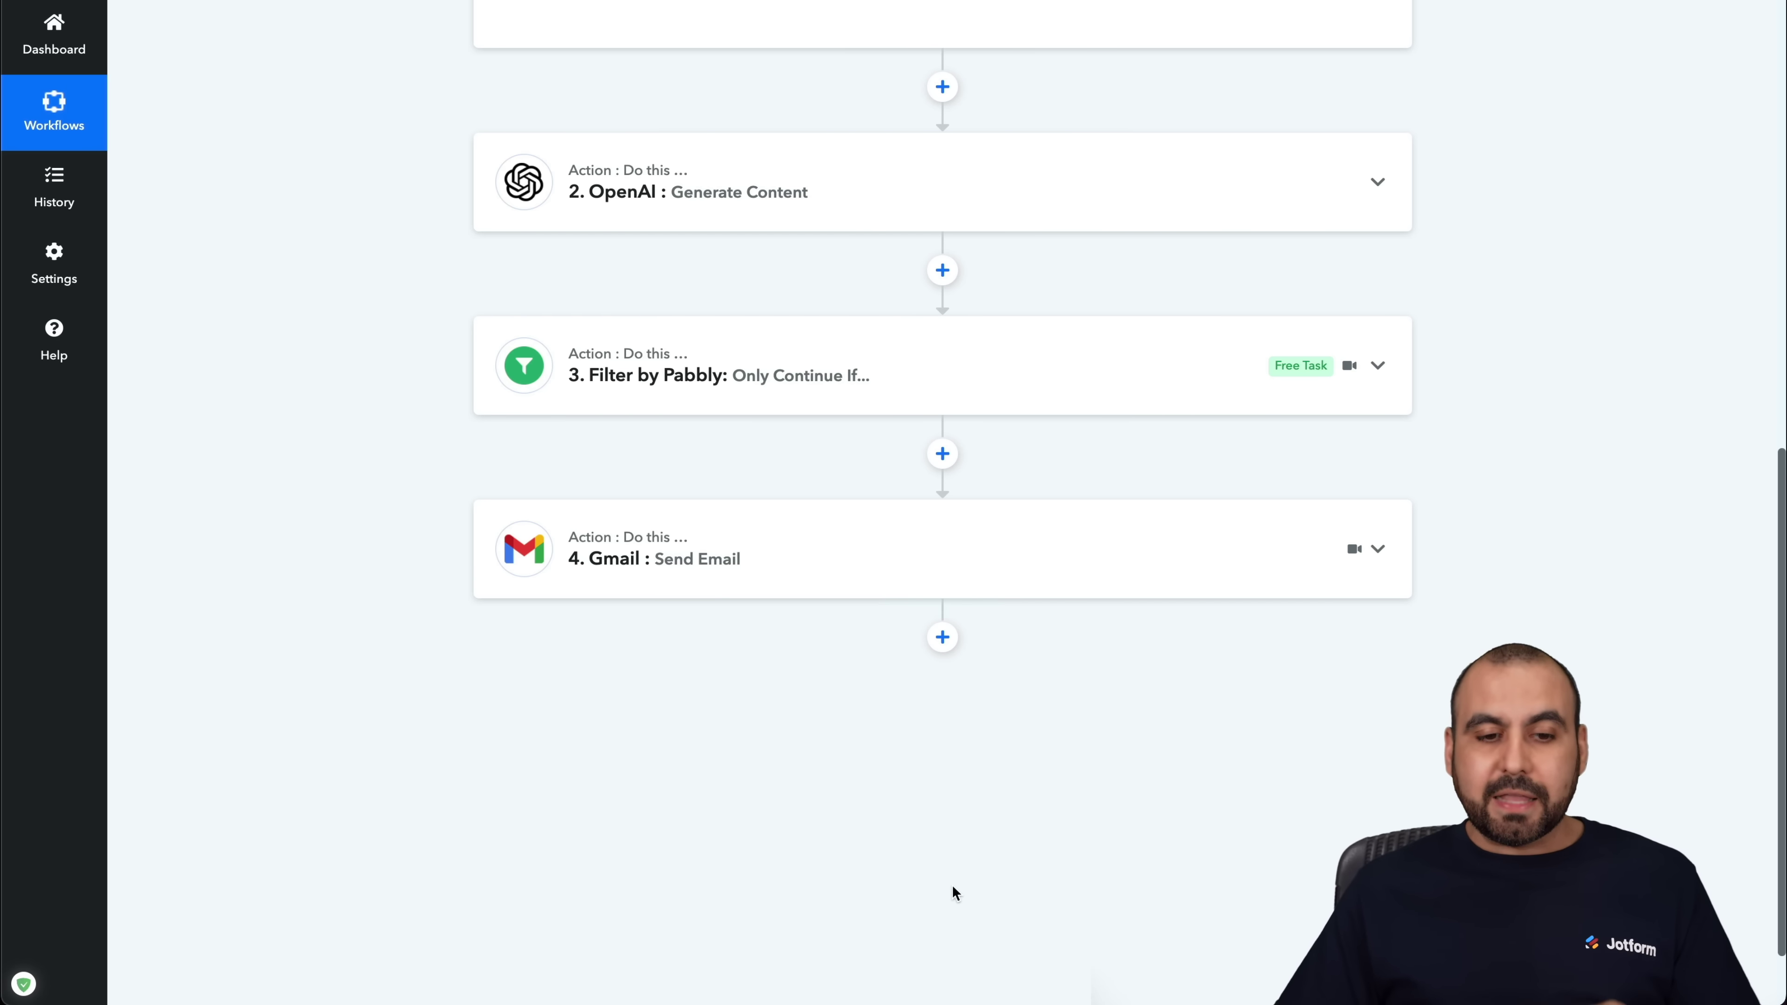
scroll(952, 885, up, 5)
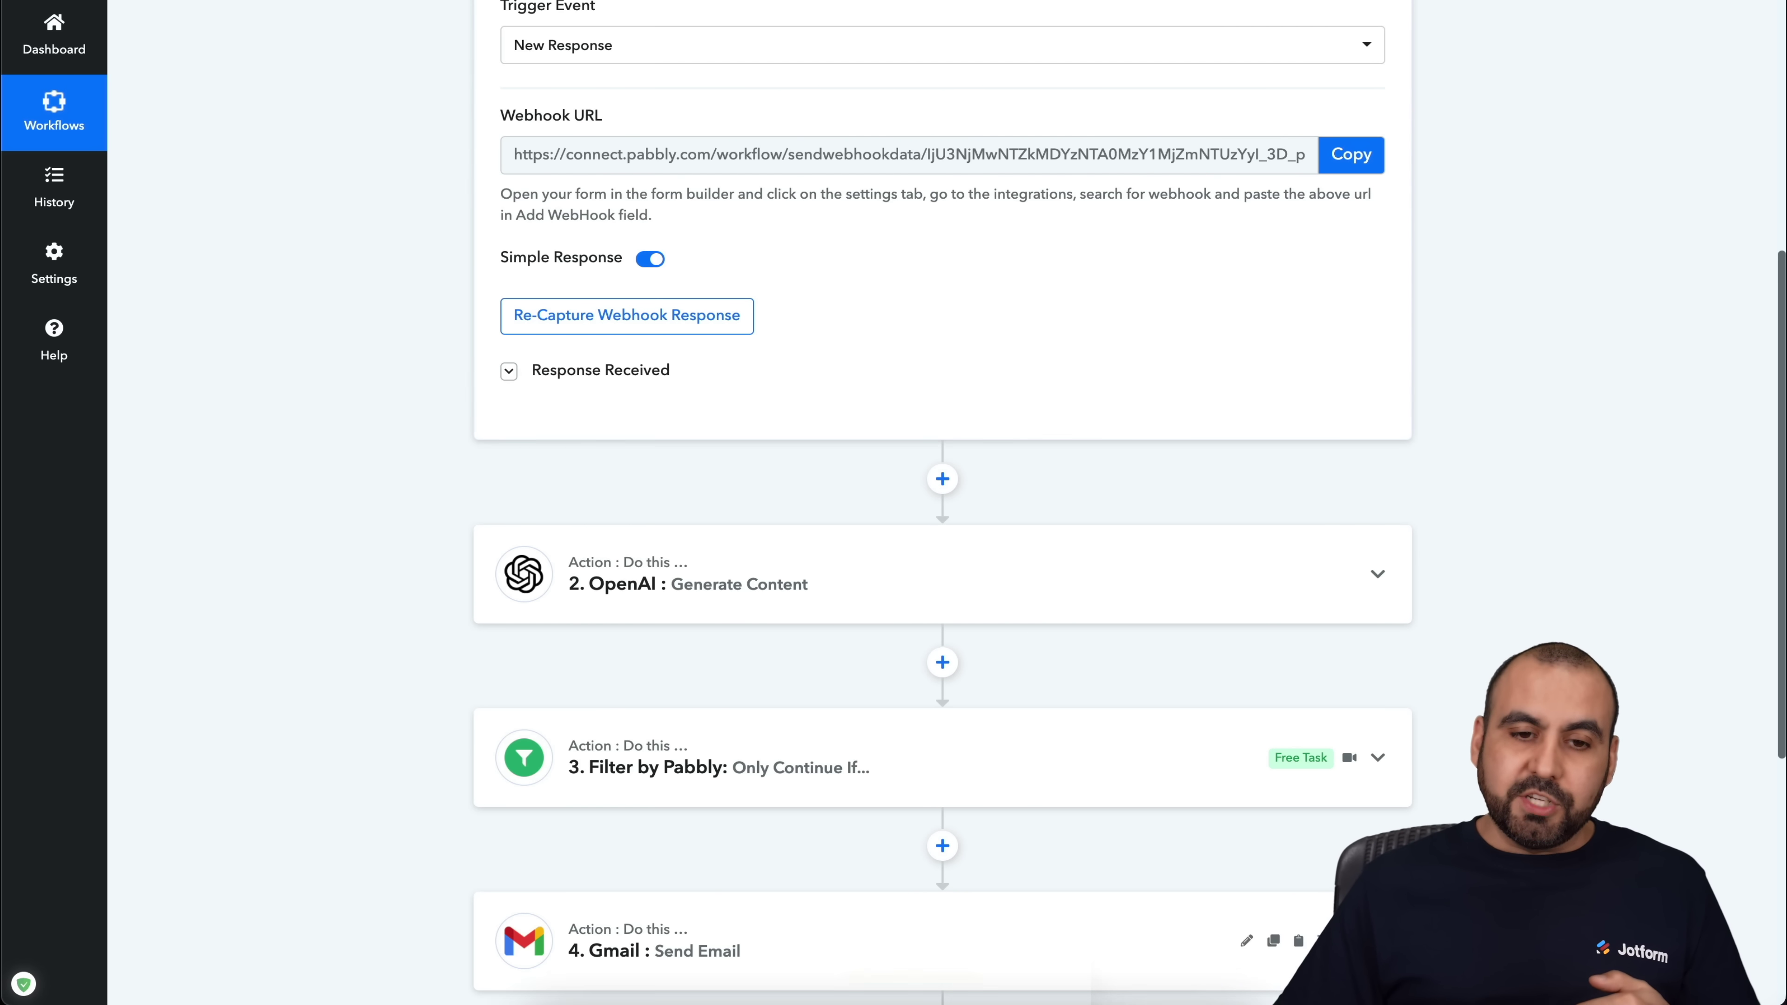
scroll(968, 670, up, 6)
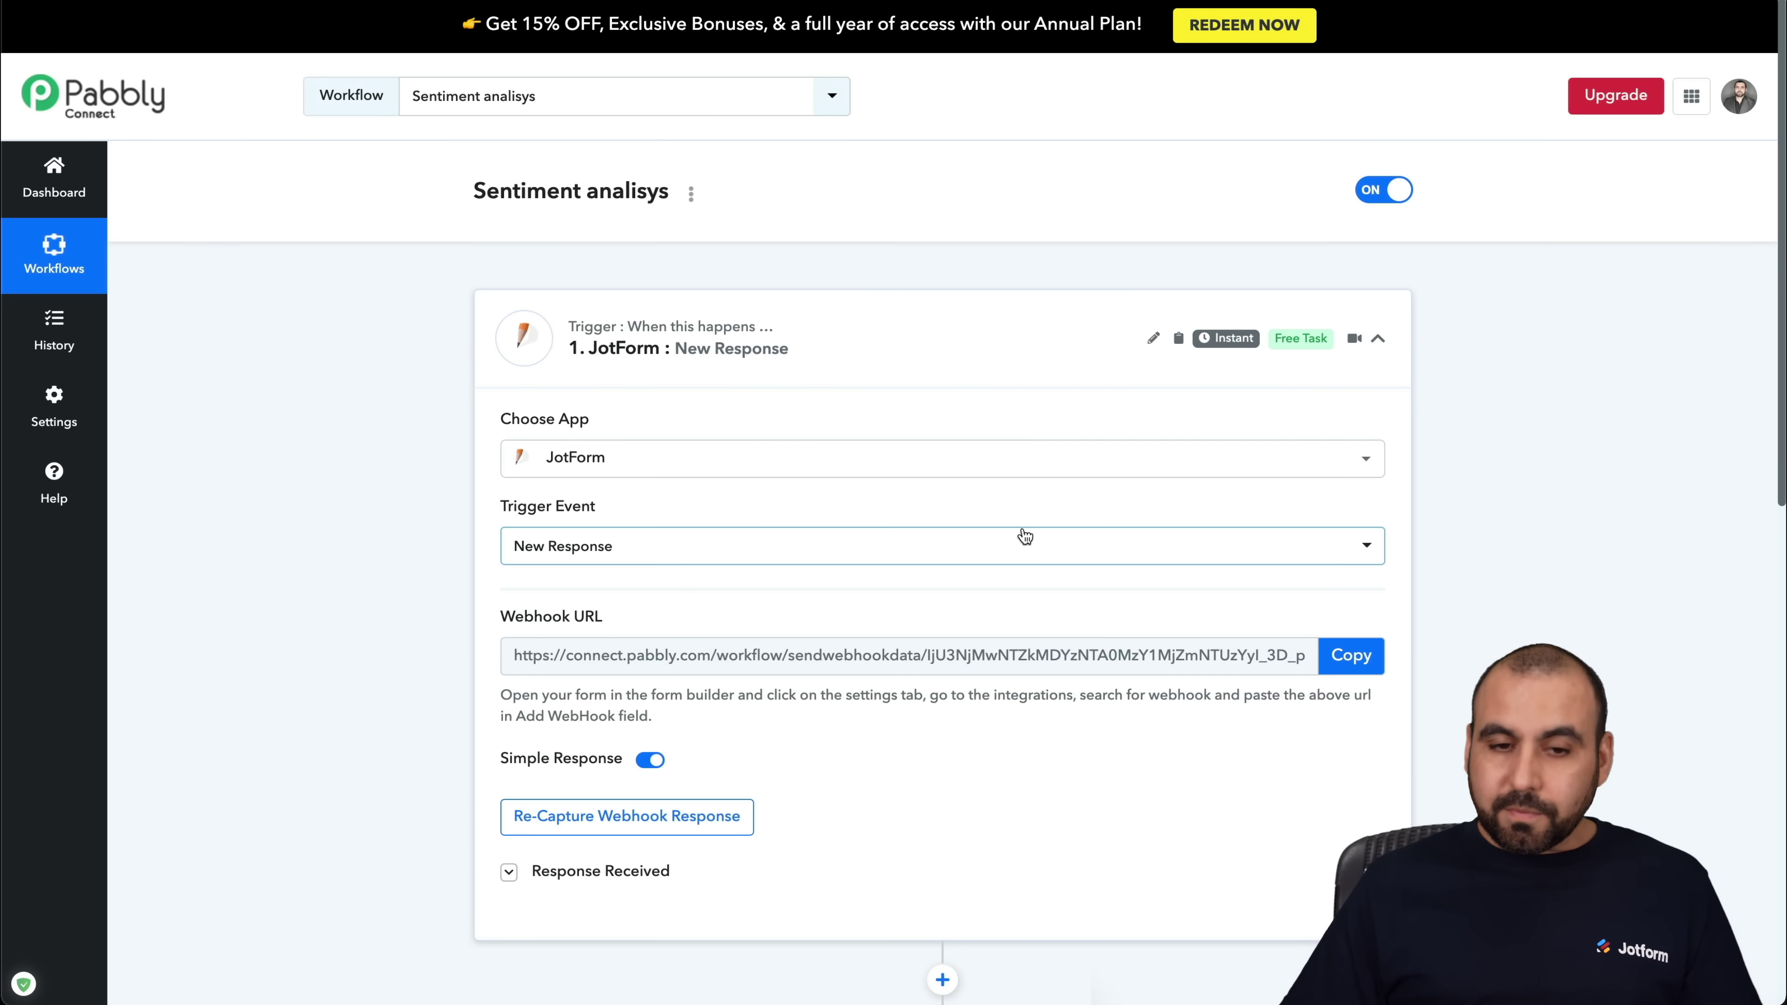